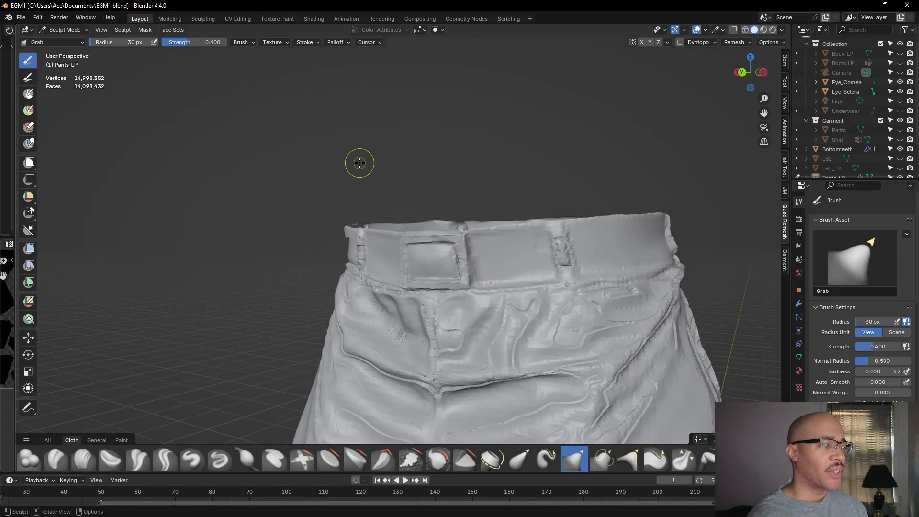
Examine the belt buckle, belt loops and waistband on the front of the sculpted pants from several angles and distances
{"action": "middle_click_drag", "start_coordinate": [366, 163], "coordinate": [411, 163]}
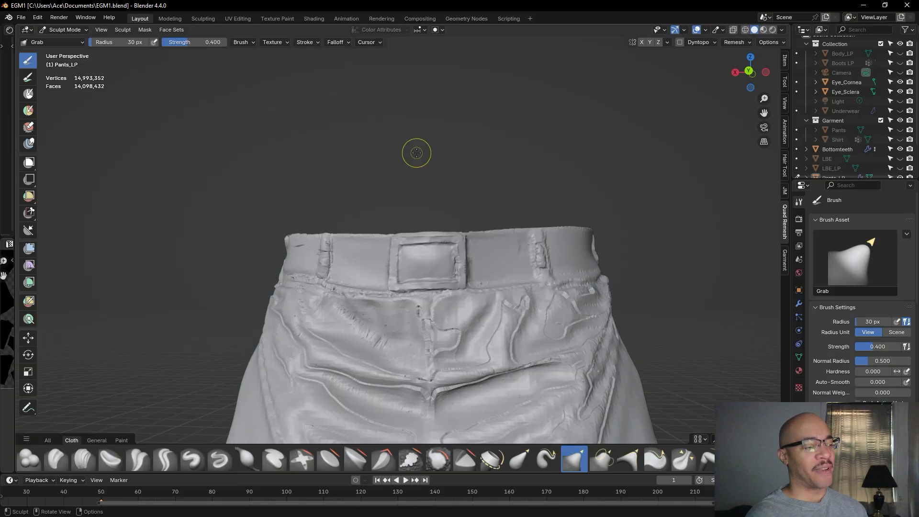
{"action": "scroll", "coordinate": [402, 169], "scroll_direction": "up", "scroll_amount": 3}
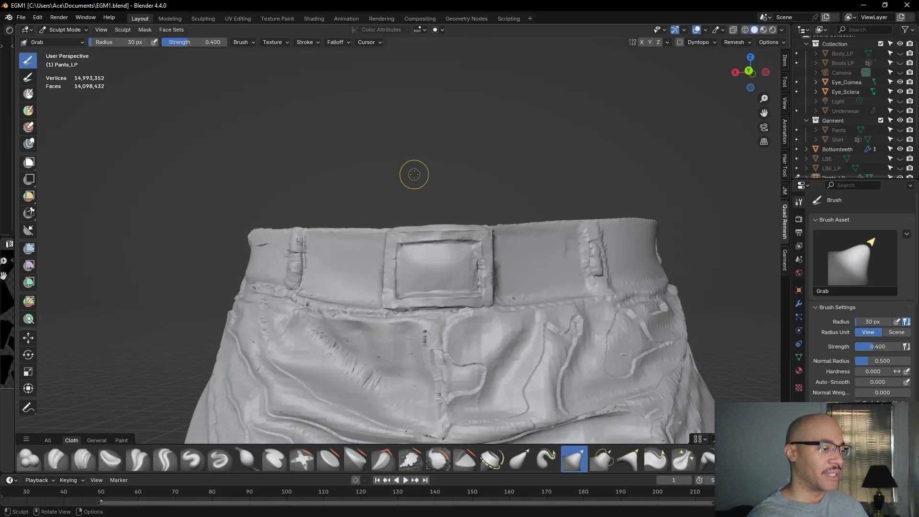
{"action": "scroll", "coordinate": [561, 195], "scroll_direction": "down", "scroll_amount": 5}
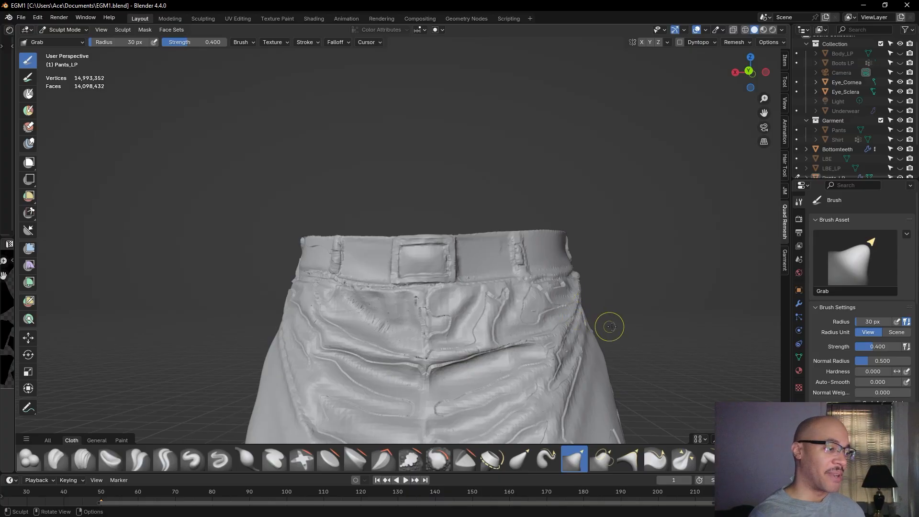
{"action": "scroll", "coordinate": [616, 320], "scroll_direction": "up", "scroll_amount": 2}
{"action": "scroll", "coordinate": [628, 317], "scroll_direction": "up", "scroll_amount": 5}
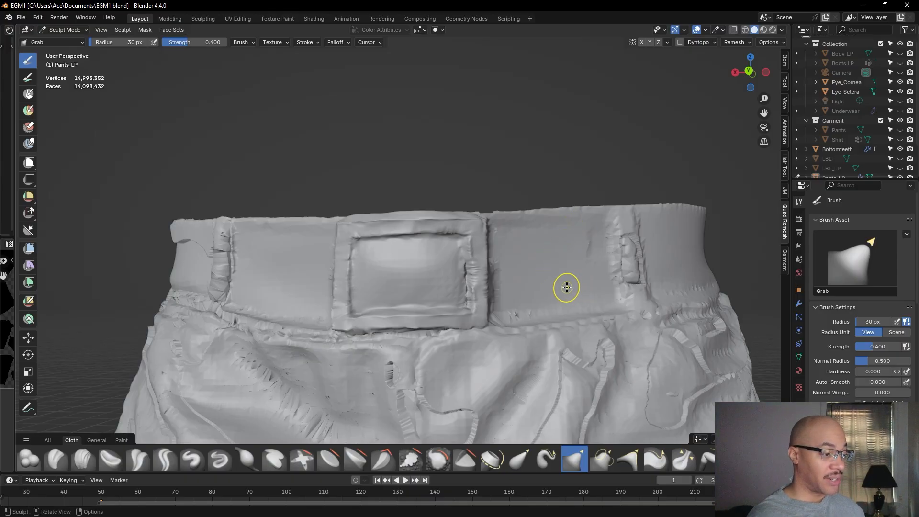
{"action": "scroll", "coordinate": [567, 287], "scroll_direction": "down", "scroll_amount": 3}
{"action": "middle_click_drag", "start_coordinate": [638, 221], "coordinate": [610, 209]}
{"action": "scroll", "coordinate": [554, 226], "scroll_direction": "up", "scroll_amount": 5}
{"action": "middle_click_drag", "start_coordinate": [556, 225], "coordinate": [496, 224]}
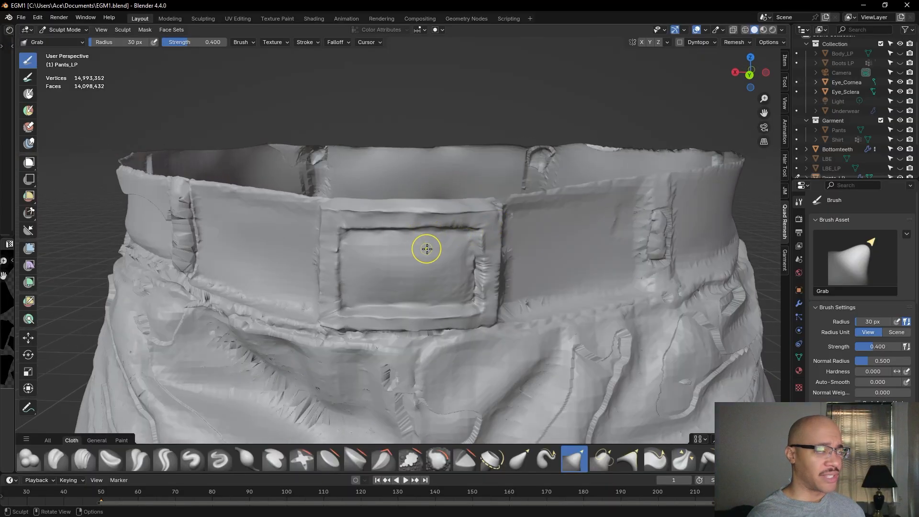
{"action": "middle_click_drag", "start_coordinate": [427, 269], "coordinate": [445, 232]}
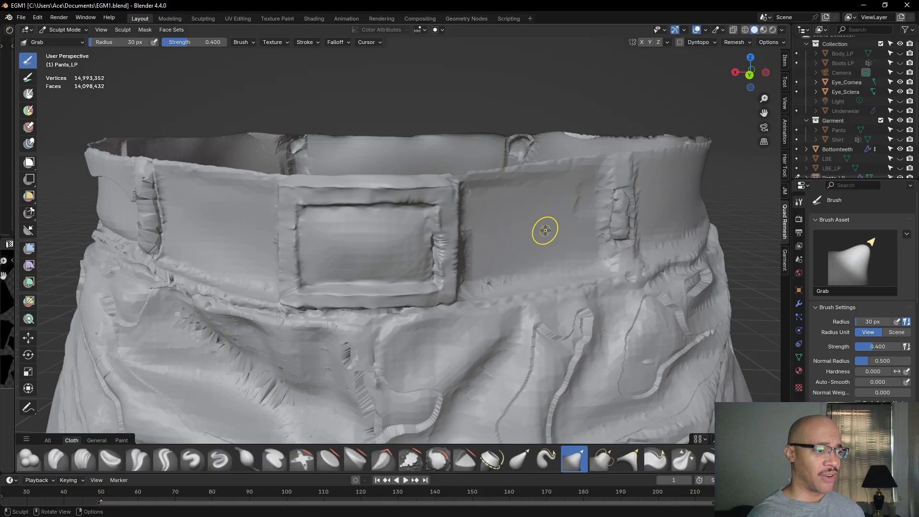
{"action": "scroll", "coordinate": [545, 230], "scroll_direction": "down", "scroll_amount": 3}
{"action": "scroll", "coordinate": [498, 254], "scroll_direction": "down", "scroll_amount": 3}
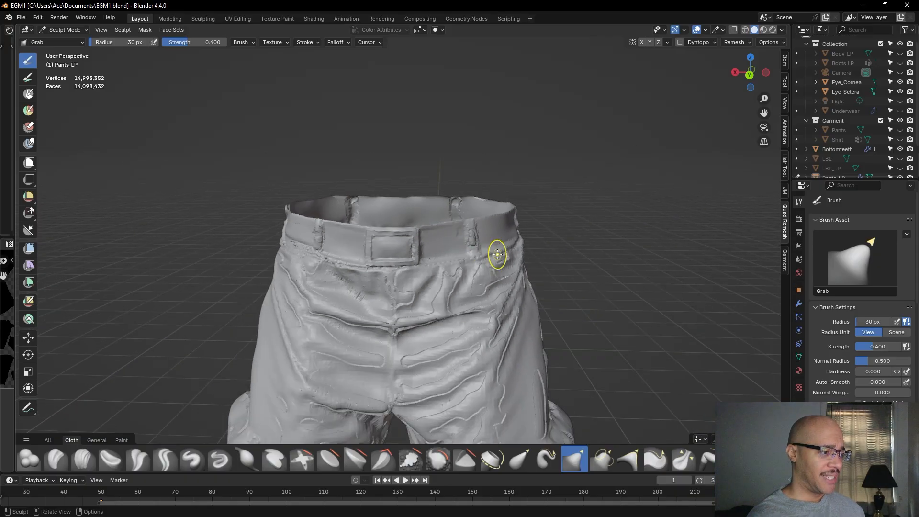
{"action": "scroll", "coordinate": [500, 252], "scroll_direction": "up", "scroll_amount": 3}
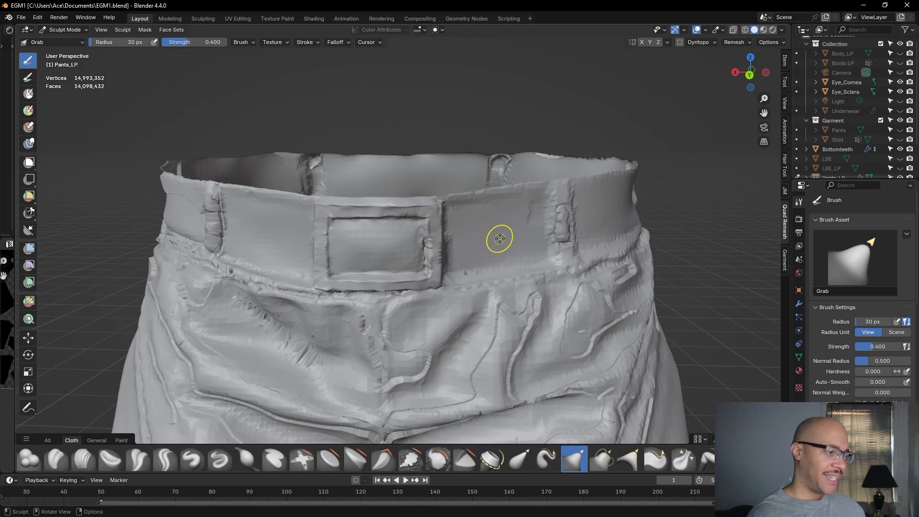
{"action": "scroll", "coordinate": [488, 253], "scroll_direction": "up", "scroll_amount": 6}
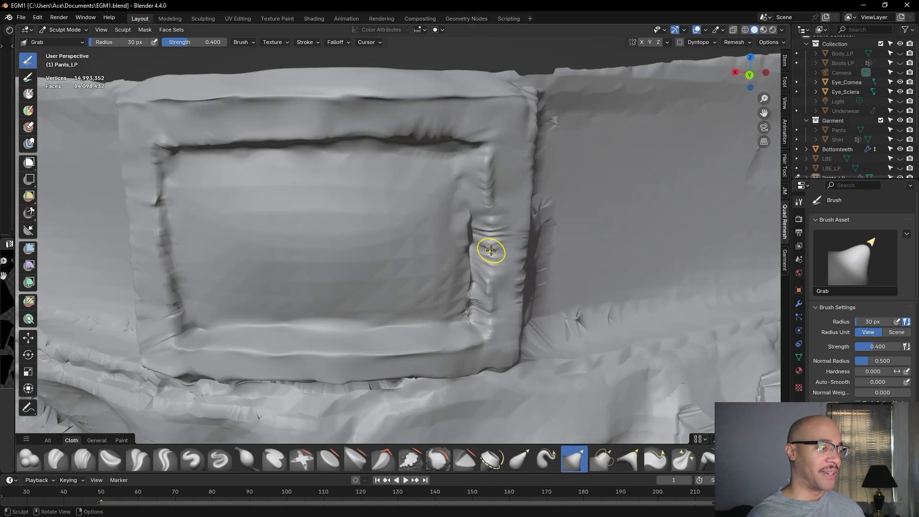
Switch to the Flatten/Contrast brush and set its radius to 30 px
{"action": "mouse_move", "coordinate": [491, 250]}
{"action": "middle_mouse_down"}
{"action": "mouse_move", "coordinate": [525, 225]}
{"action": "mouse_move", "coordinate": [513, 257]}
{"action": "mouse_move", "coordinate": [501, 250]}
{"action": "middle_mouse_up"}
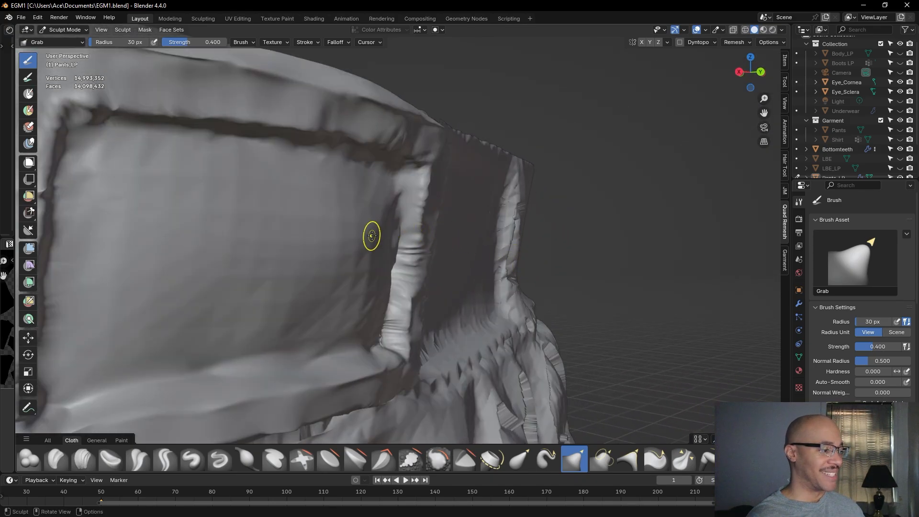
{"action": "left_click", "coordinate": [329, 460]}
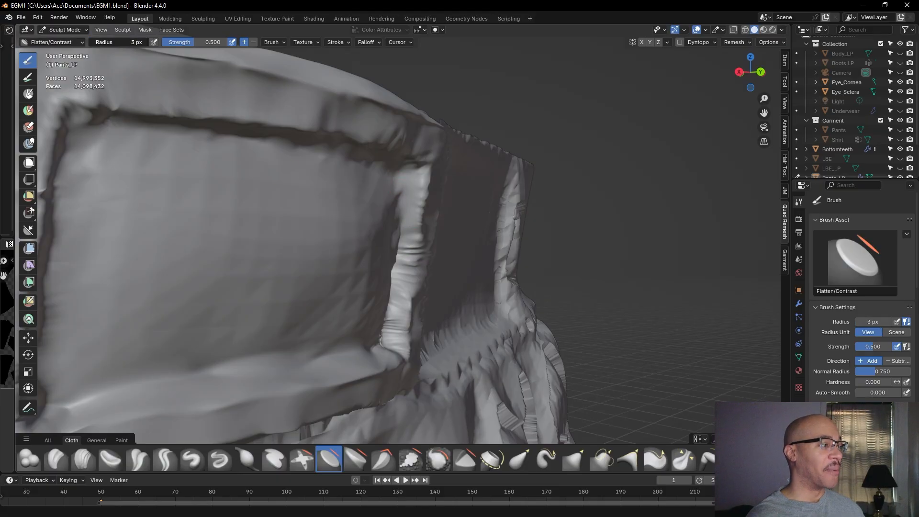
{"action": "left_click_drag", "start_coordinate": [89, 43], "coordinate": [91, 42]}
Inspect the front of the pants from the belt down to the thigh folds and cargo pockets
{"action": "scroll", "coordinate": [200, 170], "scroll_direction": "down", "scroll_amount": 5}
{"action": "middle_click_drag", "start_coordinate": [369, 189], "coordinate": [276, 188]}
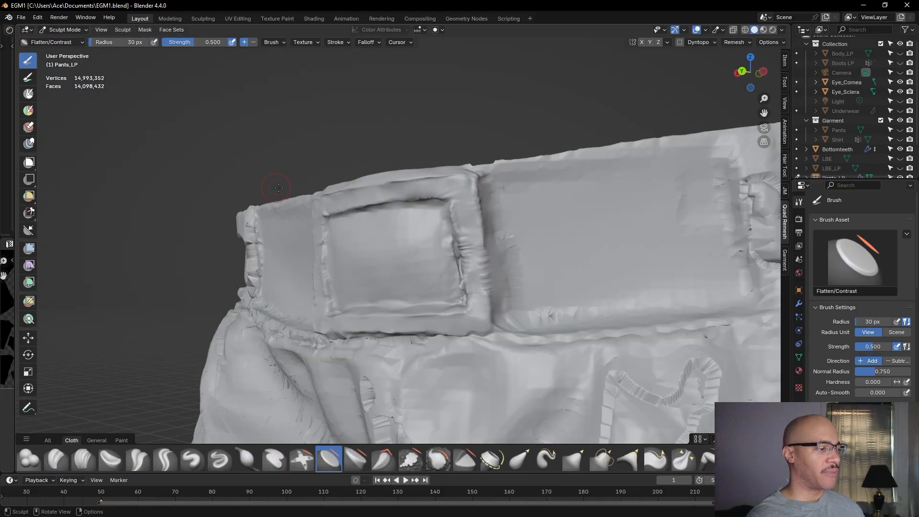
{"action": "middle_click_drag", "start_coordinate": [331, 197], "coordinate": [383, 240]}
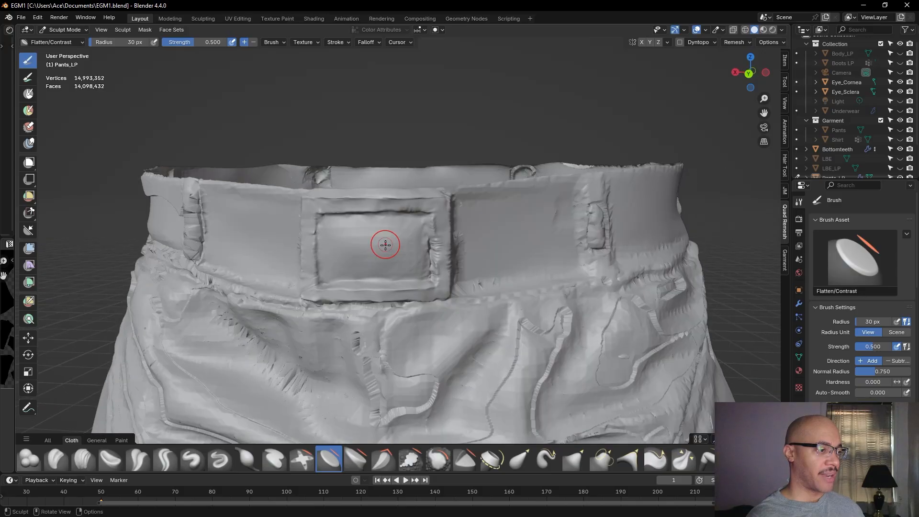
{"action": "scroll", "coordinate": [313, 294], "scroll_direction": "down", "scroll_amount": 6}
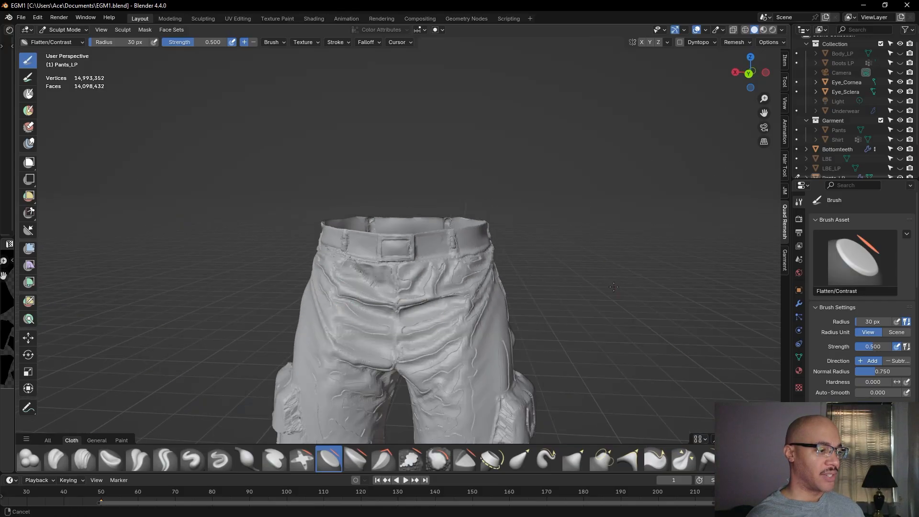
{"action": "scroll", "coordinate": [528, 206], "scroll_direction": "up", "scroll_amount": 1}
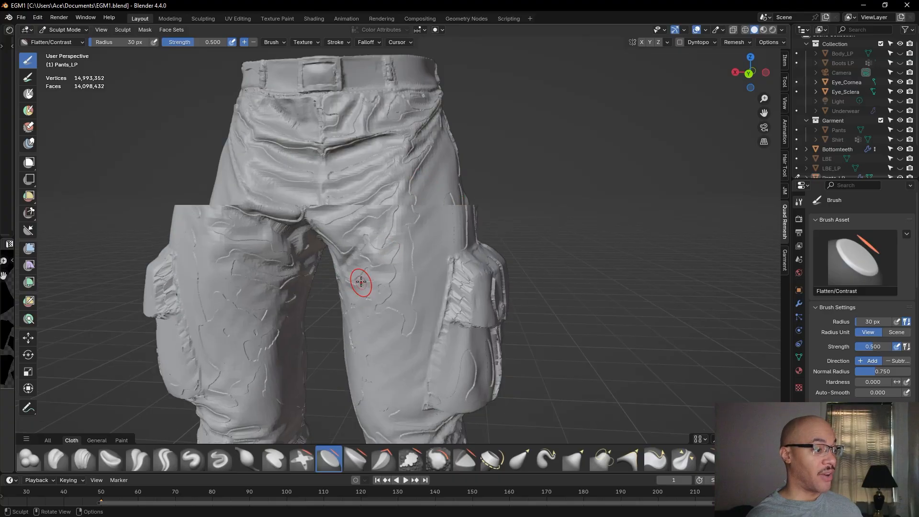
{"action": "scroll", "coordinate": [377, 272], "scroll_direction": "up", "scroll_amount": 6}
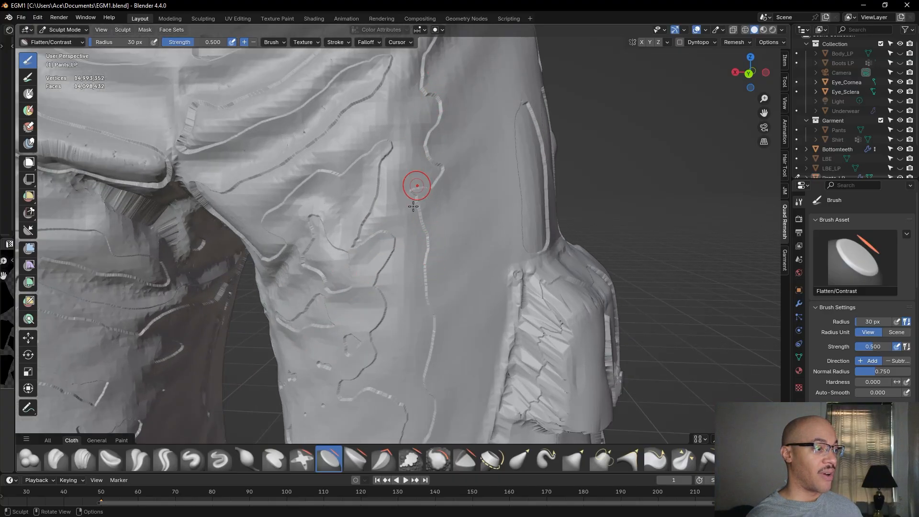
{"action": "scroll", "coordinate": [352, 158], "scroll_direction": "down", "scroll_amount": 6}
{"action": "scroll", "coordinate": [394, 246], "scroll_direction": "up", "scroll_amount": 4}
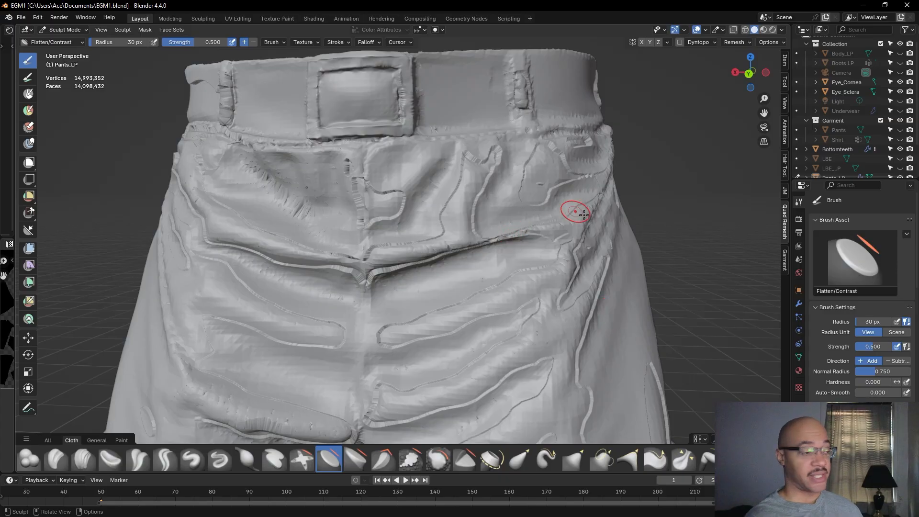
Inspect the belt, the hip side and the fabric folds below the waistband for rough sculpted detail
{"action": "middle_click_drag", "start_coordinate": [517, 136], "coordinate": [507, 236]}
{"action": "scroll", "coordinate": [510, 237], "scroll_direction": "up", "scroll_amount": 3}
{"action": "scroll", "coordinate": [513, 238], "scroll_direction": "down", "scroll_amount": 4}
{"action": "scroll", "coordinate": [456, 205], "scroll_direction": "up", "scroll_amount": 5}
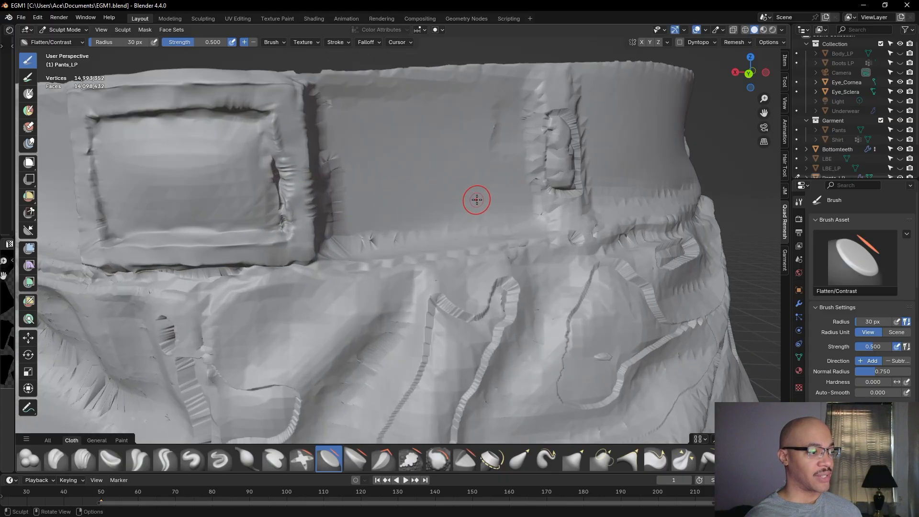
{"action": "scroll", "coordinate": [477, 199], "scroll_direction": "down", "scroll_amount": 4}
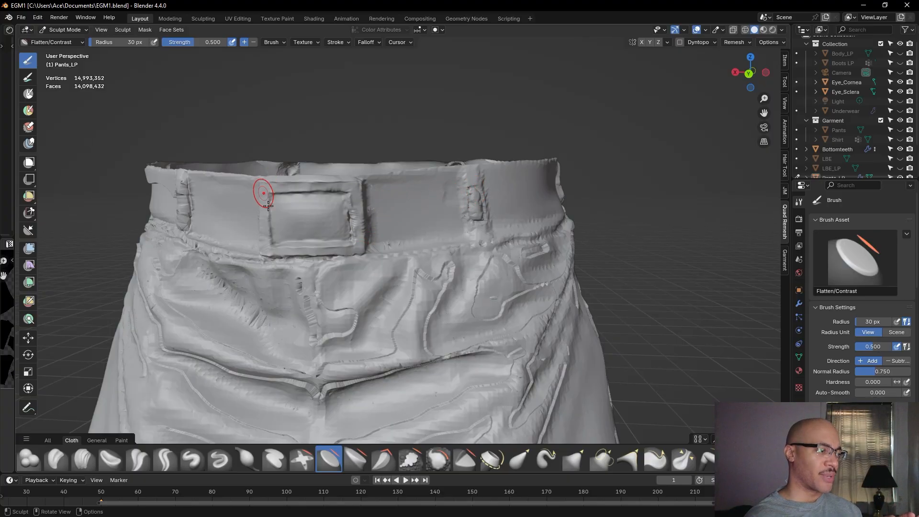
{"action": "scroll", "coordinate": [467, 257], "scroll_direction": "down", "scroll_amount": 4}
{"action": "middle_click_drag", "start_coordinate": [519, 257], "coordinate": [472, 256]}
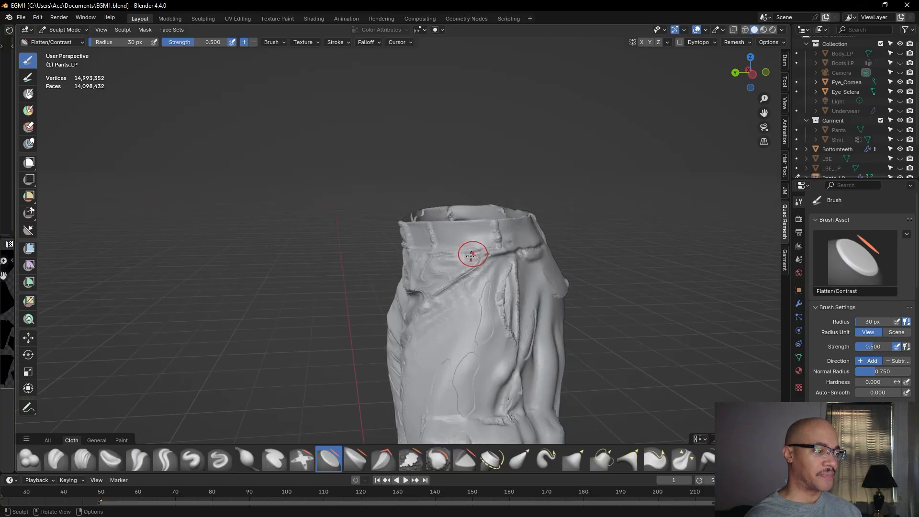
{"action": "scroll", "coordinate": [474, 258], "scroll_direction": "down", "scroll_amount": 1}
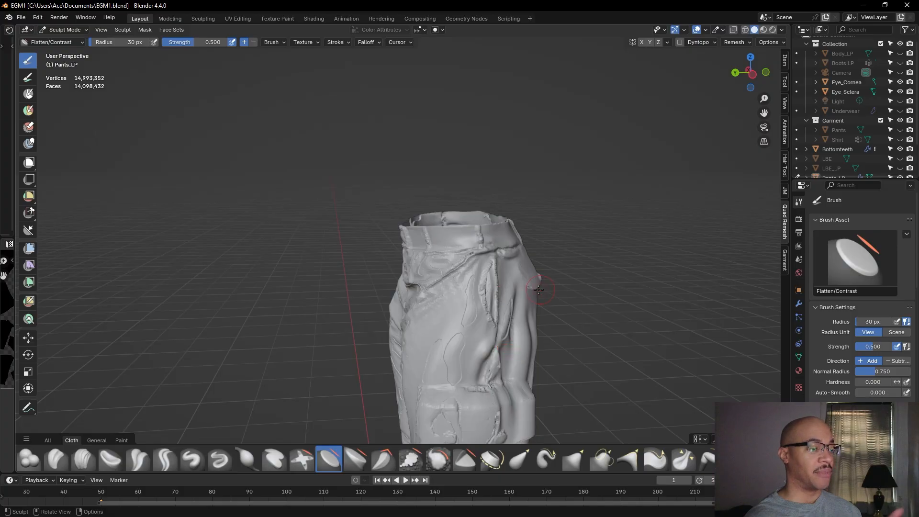
{"action": "scroll", "coordinate": [565, 251], "scroll_direction": "up", "scroll_amount": 5}
{"action": "middle_click_drag", "start_coordinate": [546, 299], "coordinate": [432, 226]}
{"action": "scroll", "coordinate": [608, 163], "scroll_direction": "up", "scroll_amount": 1}
{"action": "scroll", "coordinate": [608, 163], "scroll_direction": "down", "scroll_amount": 2}
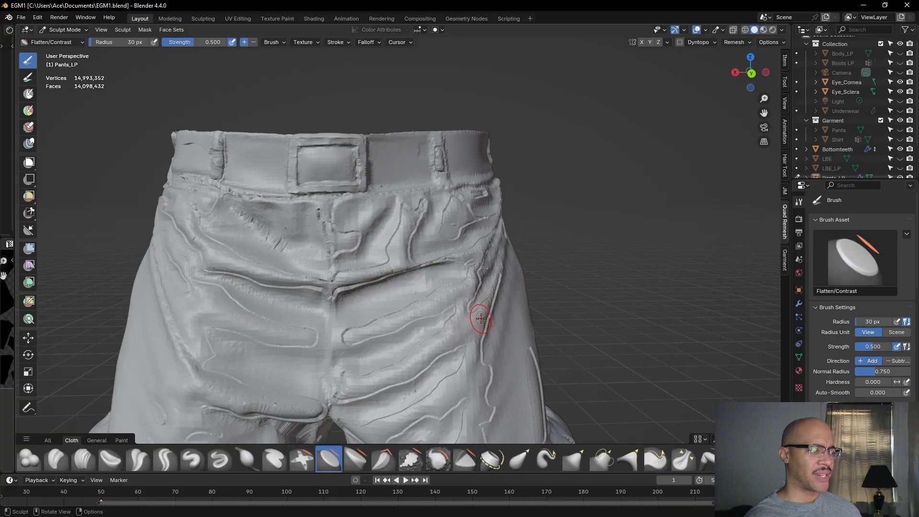
{"action": "scroll", "coordinate": [506, 169], "scroll_direction": "up", "scroll_amount": 3}
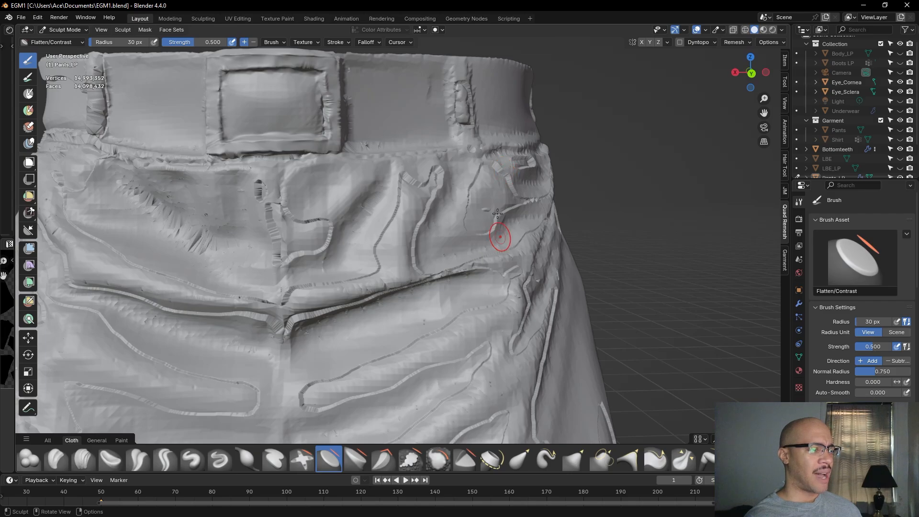
{"action": "middle_click_drag", "start_coordinate": [639, 144], "coordinate": [649, 226], "text": "shift"}
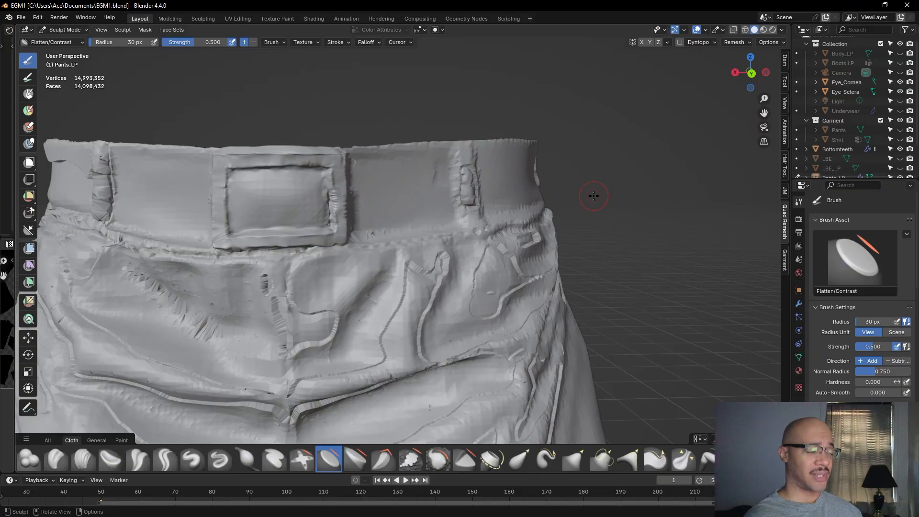
Review the whole pants sculpt from the back and the front, including the waistband's inner side
{"action": "scroll", "coordinate": [594, 209], "scroll_direction": "down", "scroll_amount": 5}
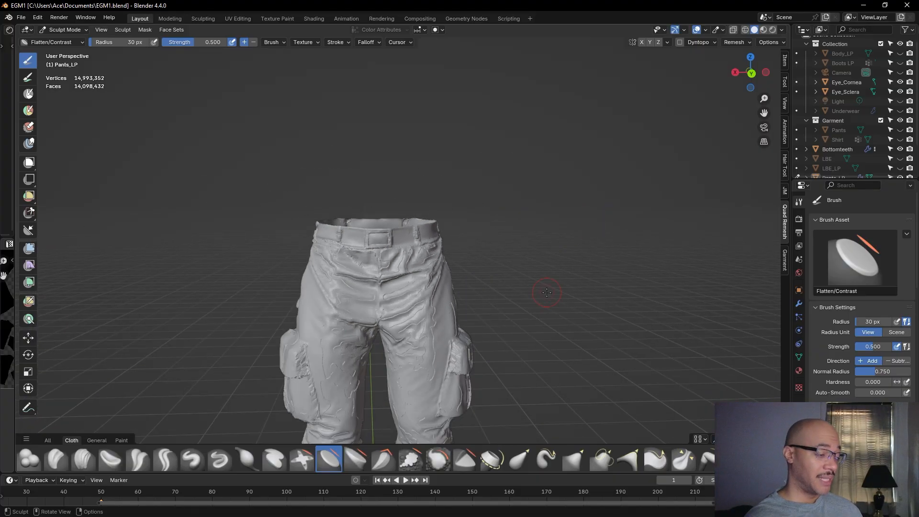
{"action": "middle_click_drag", "start_coordinate": [544, 293], "coordinate": [452, 317]}
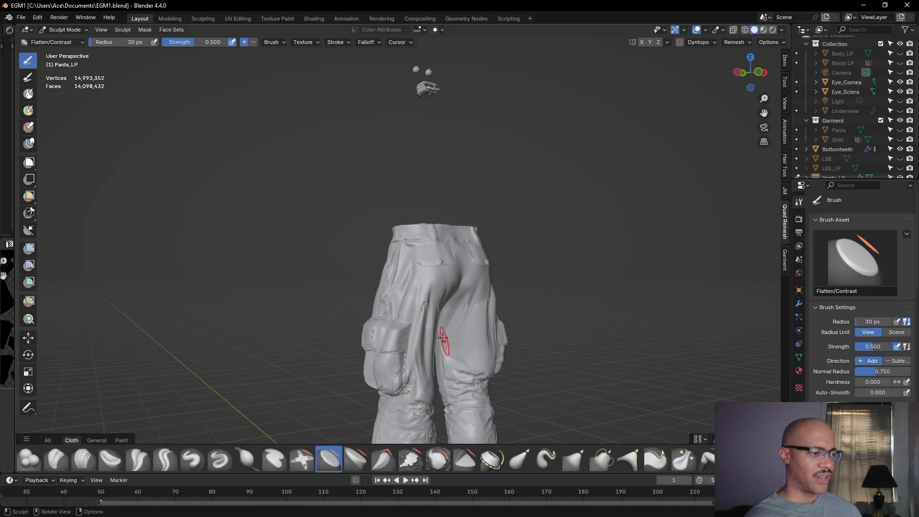
{"action": "middle_click_drag", "start_coordinate": [551, 288], "coordinate": [595, 294]}
{"action": "scroll", "coordinate": [599, 287], "scroll_direction": "up", "scroll_amount": 6}
{"action": "scroll", "coordinate": [599, 273], "scroll_direction": "up", "scroll_amount": 2}
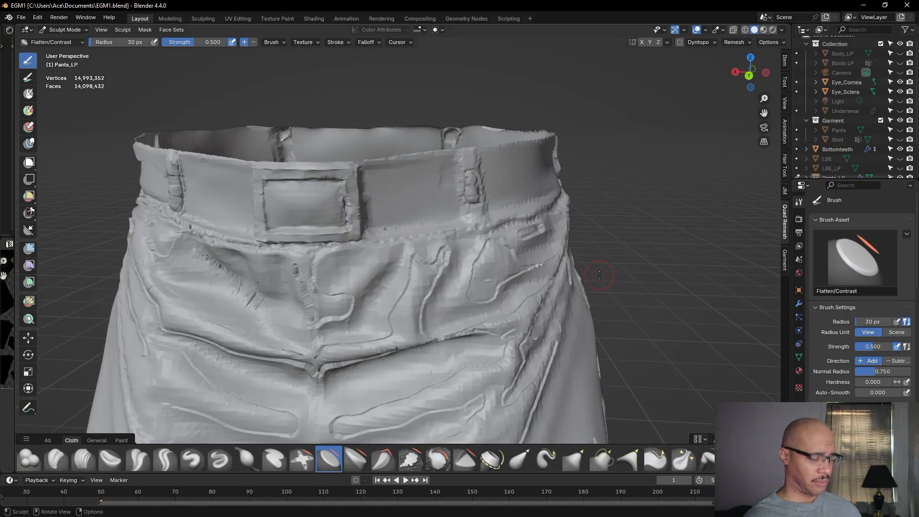
{"action": "middle_click_drag", "start_coordinate": [382, 201], "coordinate": [399, 198]}
{"action": "middle_click_drag", "start_coordinate": [396, 130], "coordinate": [464, 133], "text": "shift"}
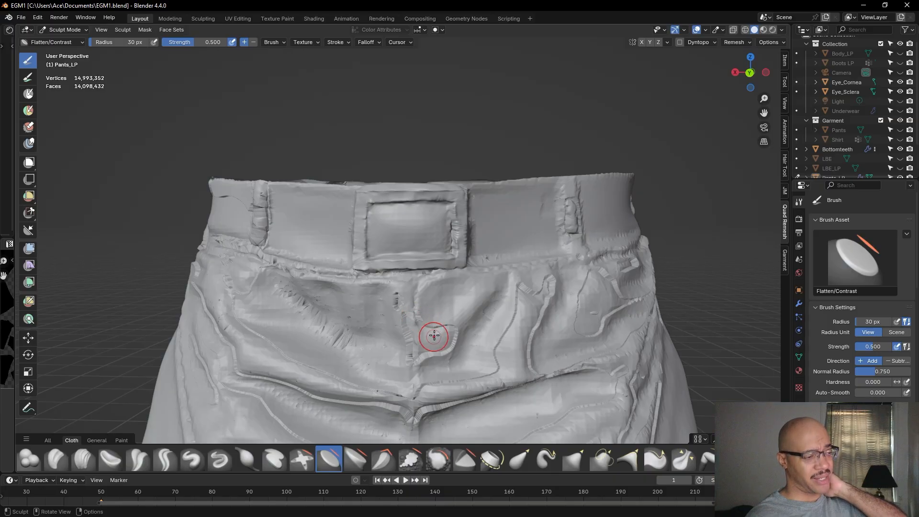
{"action": "scroll", "coordinate": [431, 338], "scroll_direction": "down", "scroll_amount": 4}
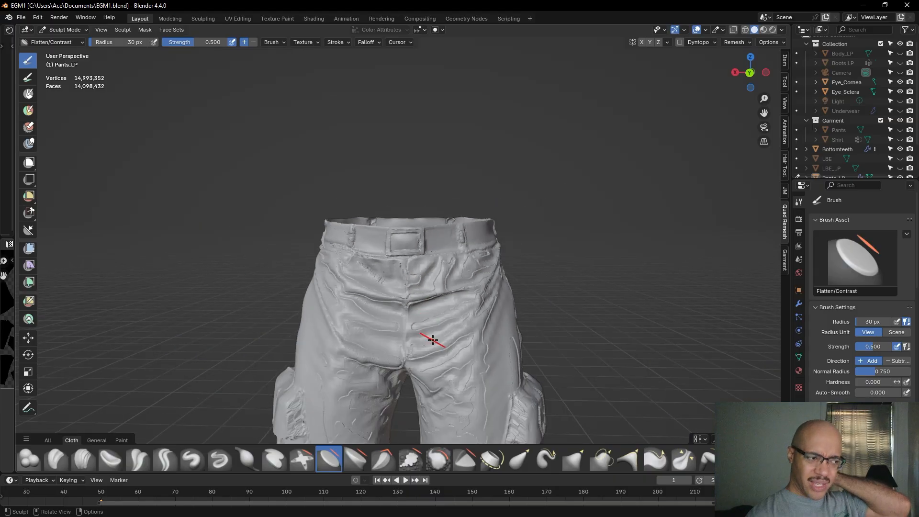
Inspect the belt buckle's frame up close, especially the uneven inner edge on the side nearest the smooth belt section
{"action": "scroll", "coordinate": [431, 206], "scroll_direction": "up", "scroll_amount": 10}
{"action": "middle_click_drag", "start_coordinate": [477, 205], "coordinate": [400, 267], "text": "shift"}
{"action": "scroll", "coordinate": [442, 260], "scroll_direction": "up", "scroll_amount": 2}
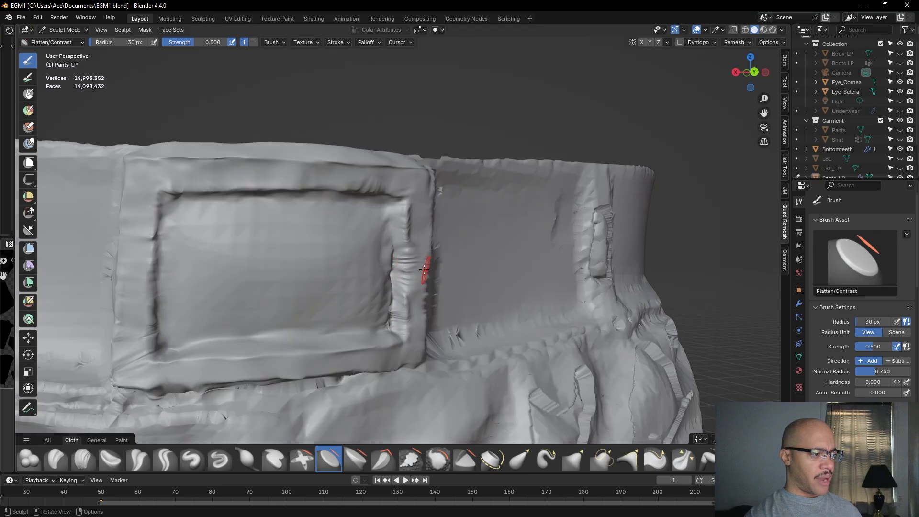
{"action": "scroll", "coordinate": [425, 273], "scroll_direction": "down", "scroll_amount": 8}
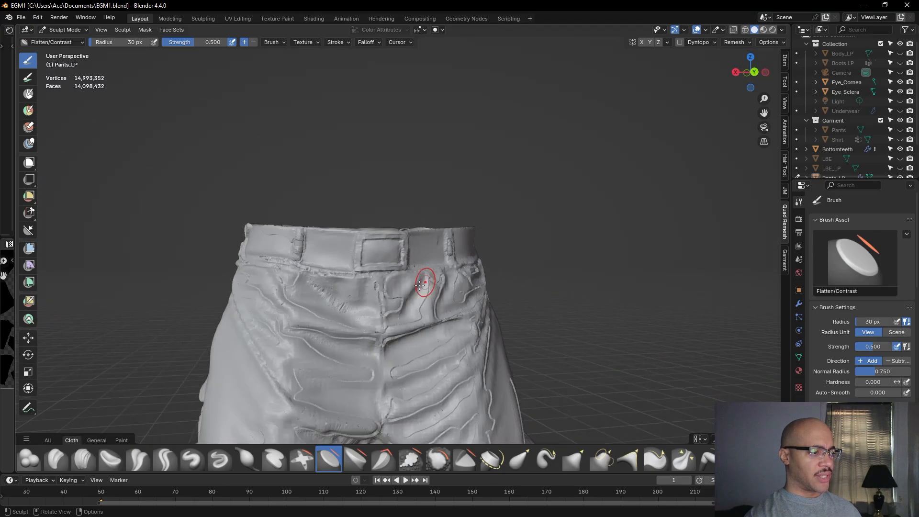
{"action": "scroll", "coordinate": [417, 273], "scroll_direction": "up", "scroll_amount": 9}
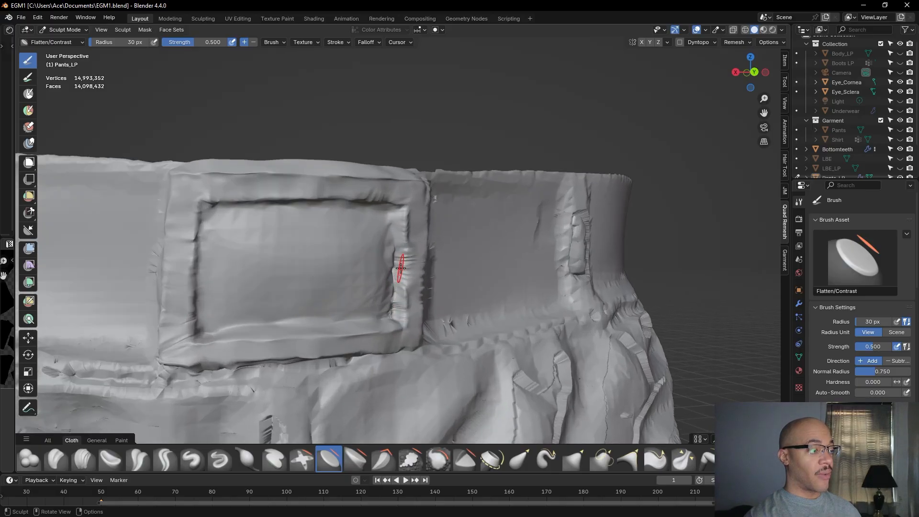
{"action": "scroll", "coordinate": [399, 264], "scroll_direction": "up", "scroll_amount": 5}
{"action": "mouse_move", "coordinate": [400, 261]}
{"action": "middle_mouse_down"}
{"action": "mouse_move", "coordinate": [364, 248]}
{"action": "mouse_move", "coordinate": [400, 268]}
{"action": "middle_mouse_up"}
{"action": "scroll", "coordinate": [371, 253], "scroll_direction": "down", "scroll_amount": 6}
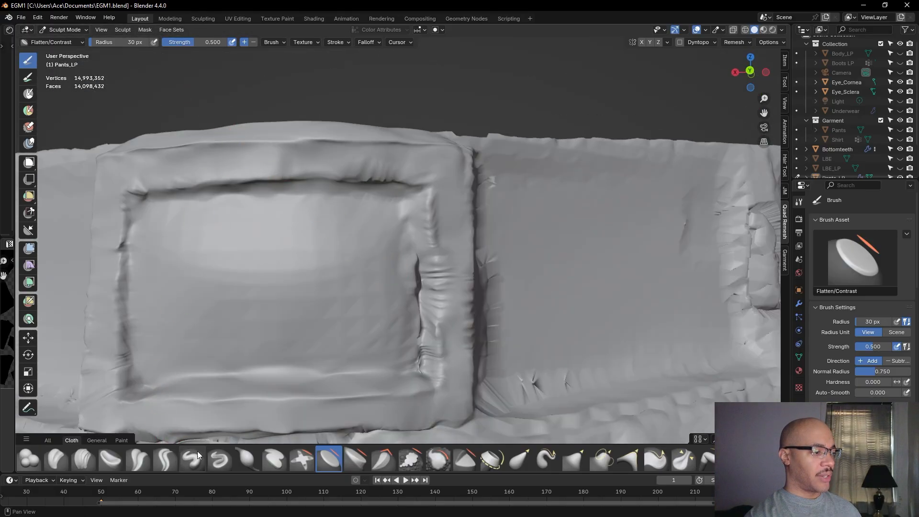
Switch to the Draw Sharp brush and set its radius to 14 px for detailing the buckle frame's rough inner edge
{"action": "left_click", "coordinate": [219, 459]}
{"action": "mouse_move", "coordinate": [366, 294]}
{"action": "middle_mouse_down"}
{"action": "mouse_move", "coordinate": [386, 293]}
{"action": "mouse_move", "coordinate": [423, 212]}
{"action": "middle_mouse_up"}
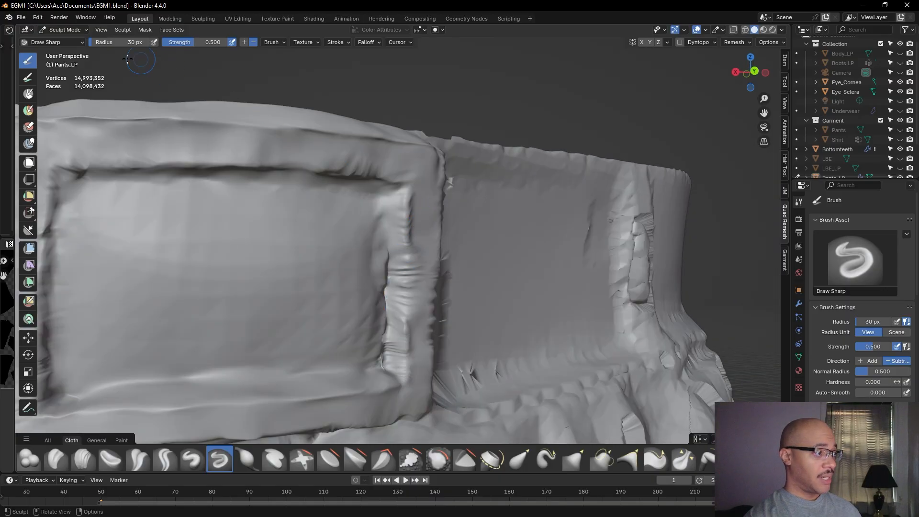
{"action": "left_click_drag", "start_coordinate": [110, 42], "coordinate": [98, 41]}
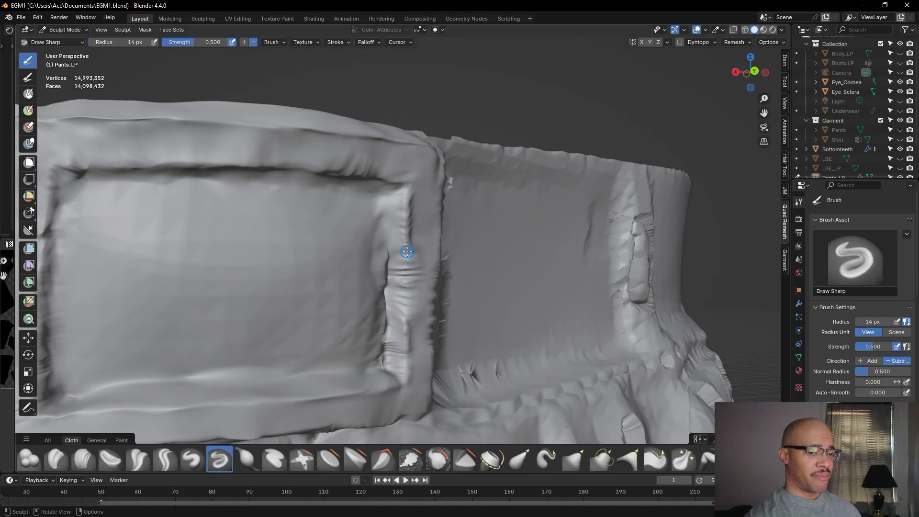
Raise the Draw Sharp strength to 0.594 and carve short strokes along the buckle frame's rough inner edge
{"action": "scroll", "coordinate": [470, 222], "scroll_direction": "down", "scroll_amount": 2}
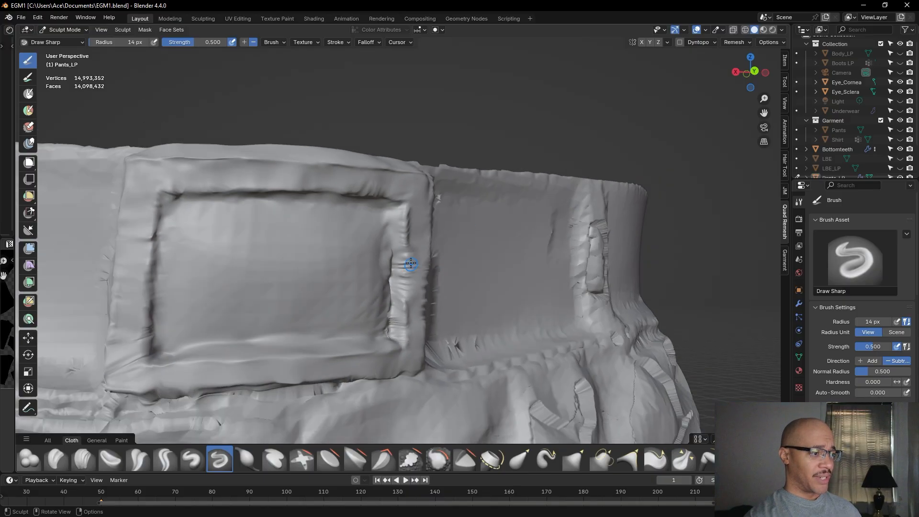
{"action": "left_click_drag", "start_coordinate": [408, 255], "coordinate": [408, 252]}
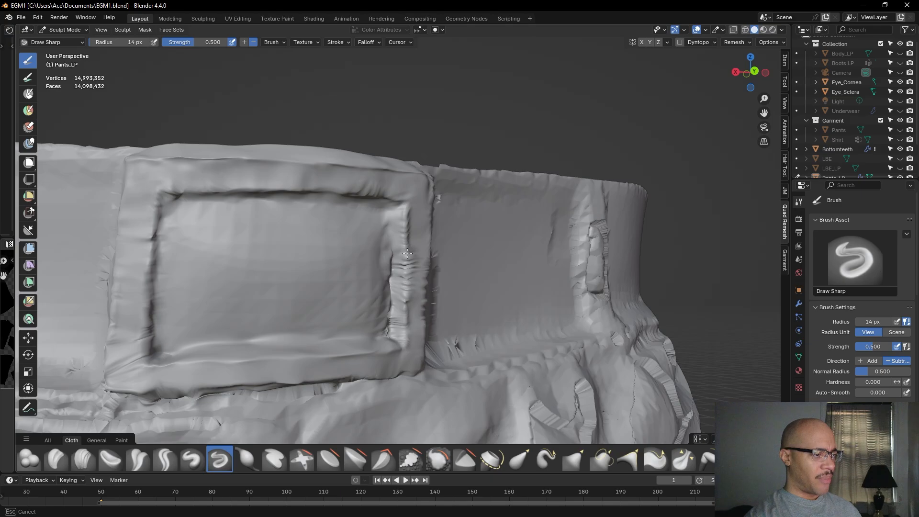
{"action": "left_click_drag", "start_coordinate": [408, 252], "coordinate": [405, 258]}
{"action": "left_click_drag", "start_coordinate": [200, 45], "coordinate": [210, 44]}
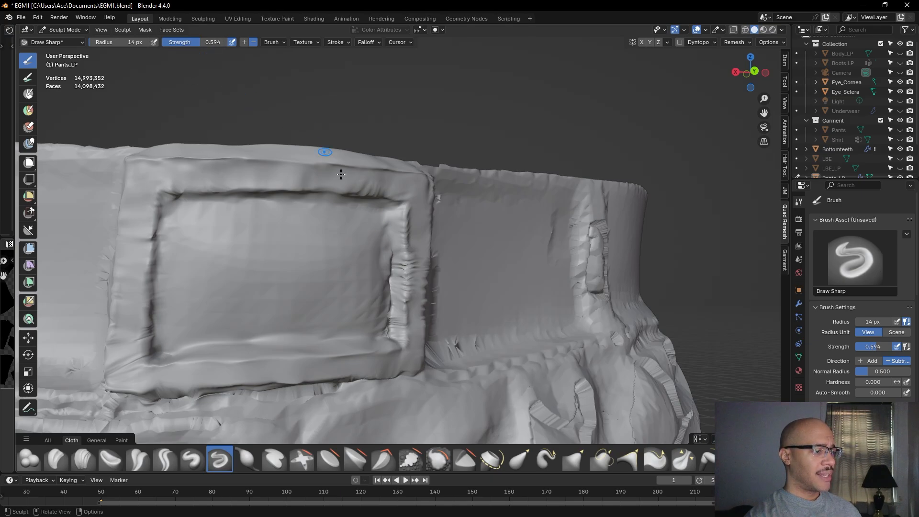
{"action": "left_click_drag", "start_coordinate": [408, 258], "coordinate": [408, 265]}
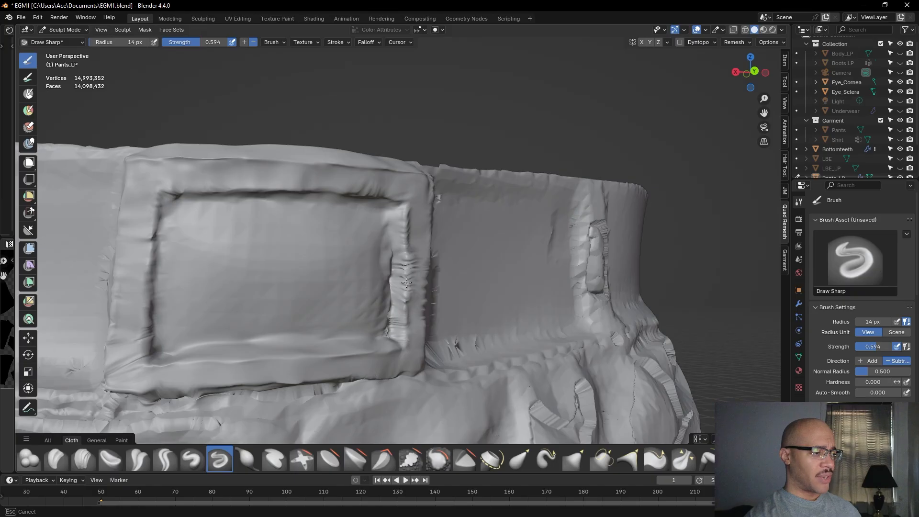
{"action": "left_click_drag", "start_coordinate": [403, 251], "coordinate": [407, 264]}
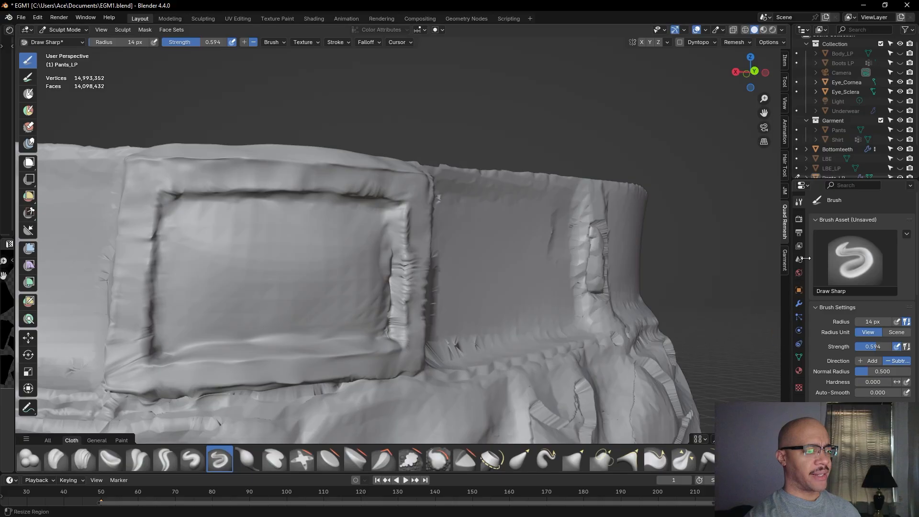
Show the Multires modifier settings and examine the buckle frame's rough side from a different angle
{"action": "left_click", "coordinate": [800, 304]}
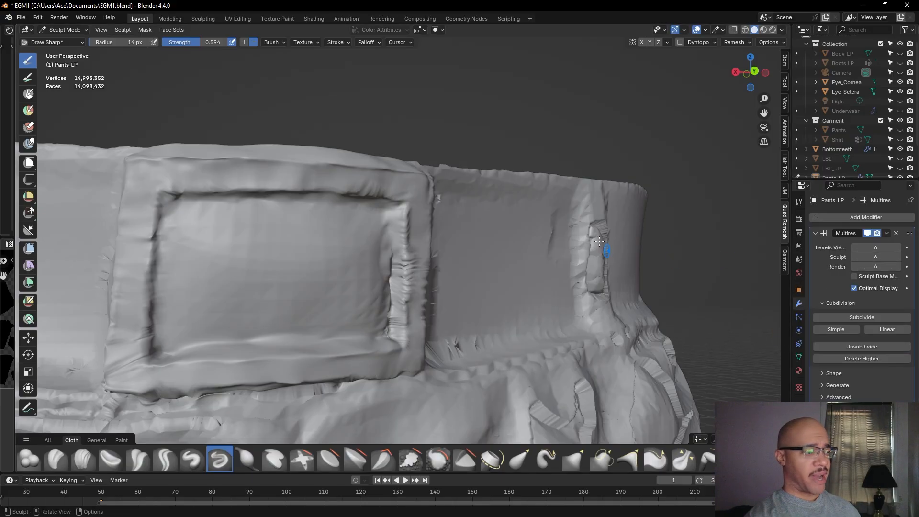
{"action": "scroll", "coordinate": [620, 205], "scroll_direction": "down", "scroll_amount": 2}
{"action": "middle_click_drag", "start_coordinate": [622, 201], "coordinate": [513, 209]}
{"action": "scroll", "coordinate": [454, 273], "scroll_direction": "up", "scroll_amount": 5}
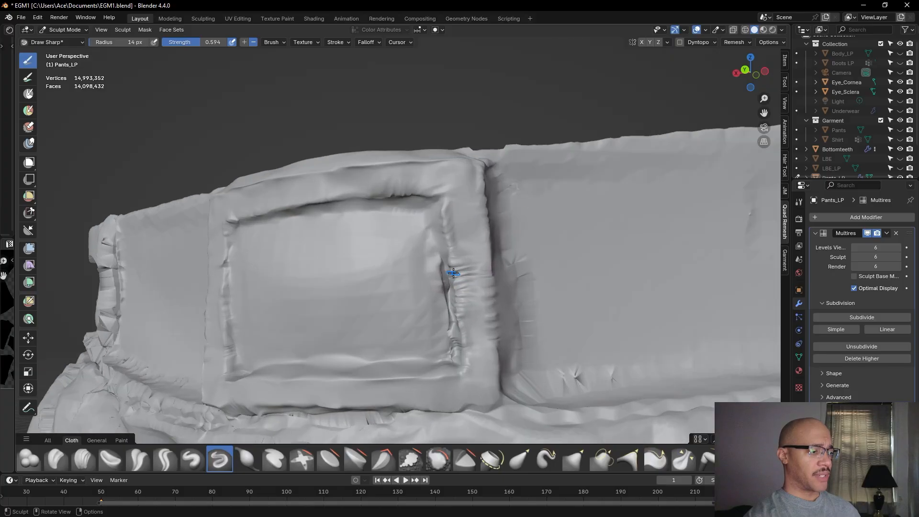
{"action": "middle_click_drag", "start_coordinate": [455, 273], "coordinate": [504, 283]}
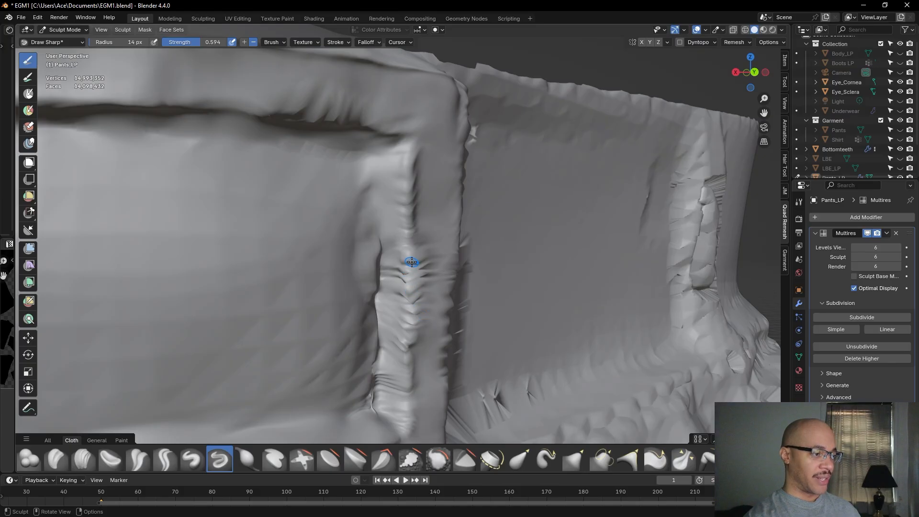
Carve repeated lengthwise Draw Sharp strokes down the ridged middle of the buckle frame's rough side
{"action": "left_click_drag", "start_coordinate": [410, 255], "coordinate": [410, 273]}
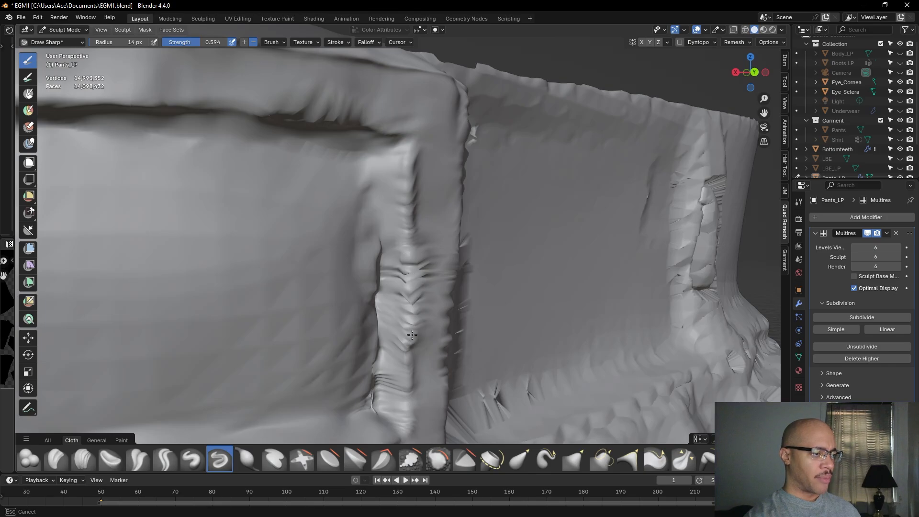
{"action": "left_click_drag", "start_coordinate": [415, 260], "coordinate": [412, 286]}
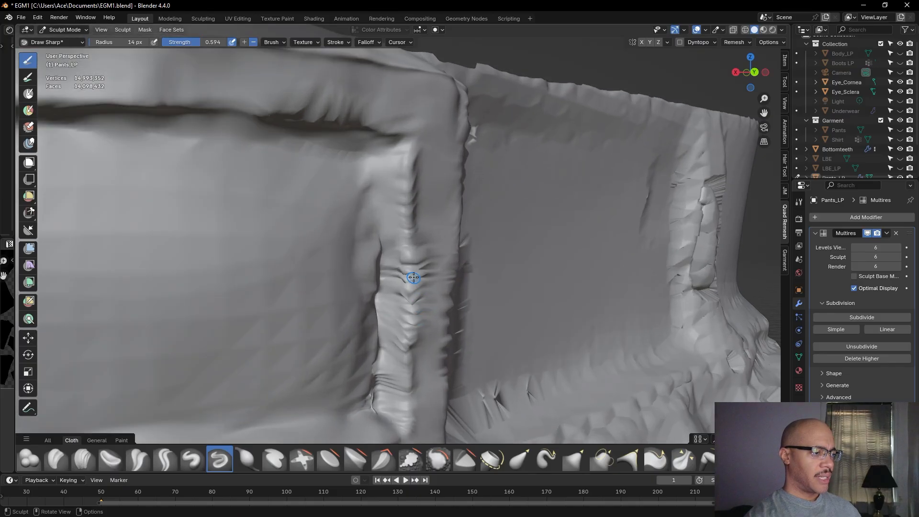
{"action": "left_click_drag", "start_coordinate": [401, 250], "coordinate": [415, 276]}
{"action": "left_click_drag", "start_coordinate": [418, 245], "coordinate": [410, 281]}
Switch to the Flatten/Contrast brush for working on the buckle frame's ridged side
{"action": "scroll", "coordinate": [410, 278], "scroll_direction": "down", "scroll_amount": 3}
{"action": "middle_click_drag", "start_coordinate": [409, 277], "coordinate": [359, 267]}
{"action": "scroll", "coordinate": [447, 293], "scroll_direction": "up", "scroll_amount": 2}
{"action": "left_click", "coordinate": [329, 459]}
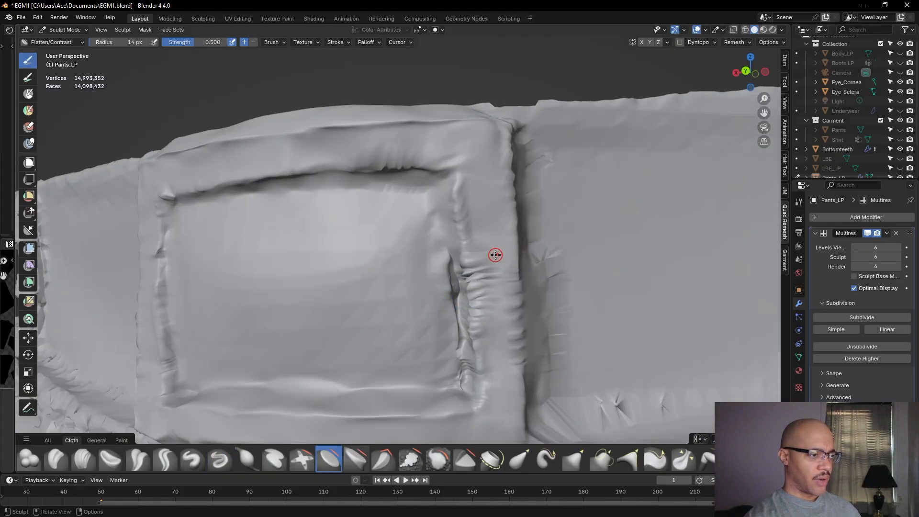
Inspect the front of the pants around the crotch folds and upper thighs, as well as the overall silhouette
{"action": "scroll", "coordinate": [495, 255], "scroll_direction": "down", "scroll_amount": 6}
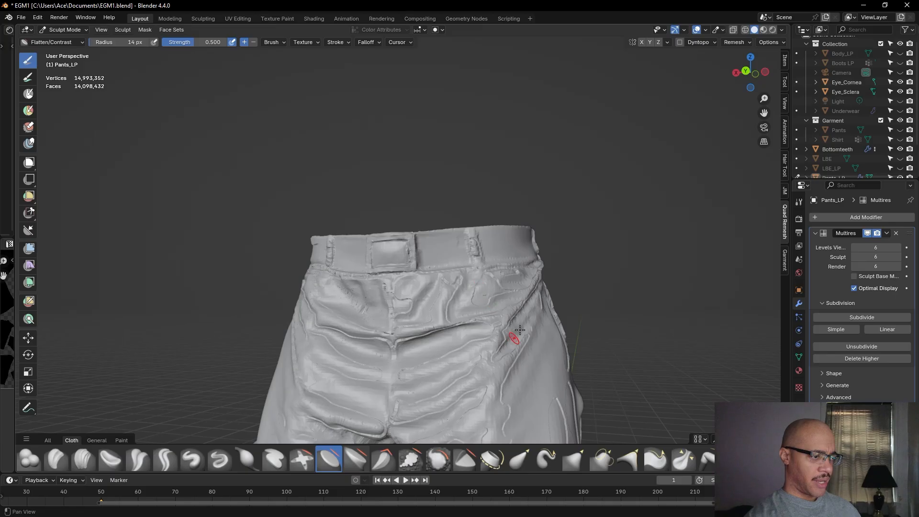
{"action": "middle_click_drag", "start_coordinate": [515, 338], "coordinate": [538, 240], "text": "shift"}
{"action": "scroll", "coordinate": [539, 243], "scroll_direction": "down", "scroll_amount": 2}
{"action": "scroll", "coordinate": [548, 237], "scroll_direction": "up", "scroll_amount": 5}
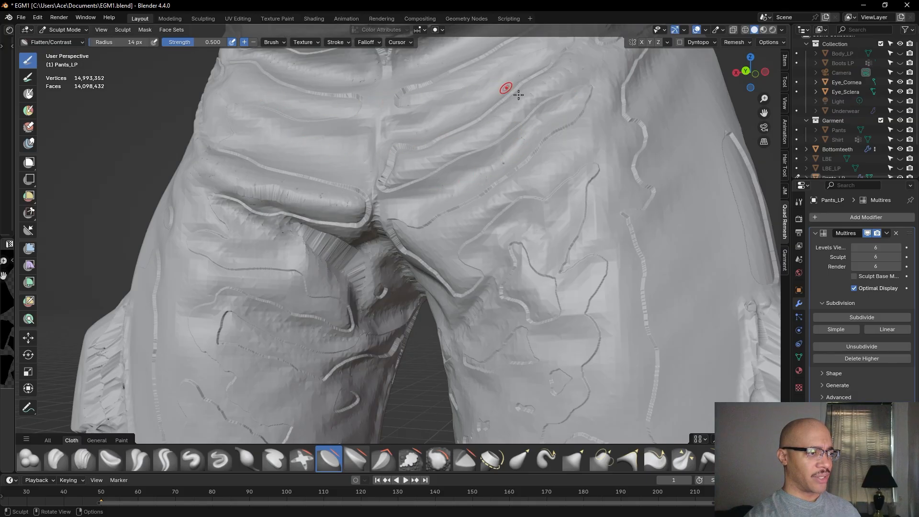
{"action": "scroll", "coordinate": [565, 293], "scroll_direction": "down", "scroll_amount": 7}
{"action": "middle_click_drag", "start_coordinate": [631, 302], "coordinate": [647, 329]}
{"action": "scroll", "coordinate": [551, 307], "scroll_direction": "down", "scroll_amount": 5}
{"action": "middle_click_drag", "start_coordinate": [593, 350], "coordinate": [608, 361]}
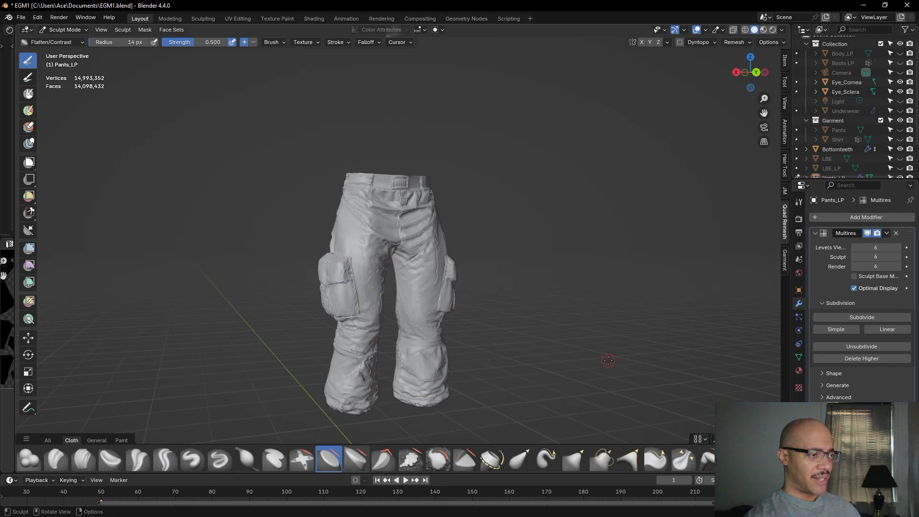
Inspect the hip side, the back pockets and the cargo pocket for sculpted detail
{"action": "scroll", "coordinate": [557, 343], "scroll_direction": "up", "scroll_amount": 6}
{"action": "mouse_move", "coordinate": [649, 205]}
{"action": "middle_mouse_down"}
{"action": "mouse_move", "coordinate": [456, 222]}
{"action": "mouse_move", "coordinate": [522, 227]}
{"action": "mouse_move", "coordinate": [541, 216]}
{"action": "mouse_move", "coordinate": [536, 208]}
{"action": "middle_mouse_up"}
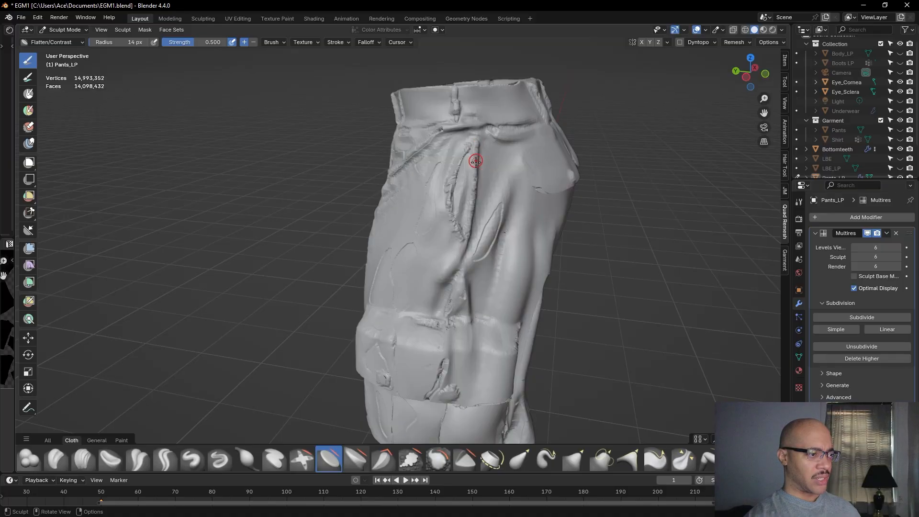
{"action": "middle_click_drag", "start_coordinate": [461, 123], "coordinate": [482, 228]}
{"action": "left_click_drag", "start_coordinate": [427, 254], "coordinate": [468, 225], "text": "alt"}
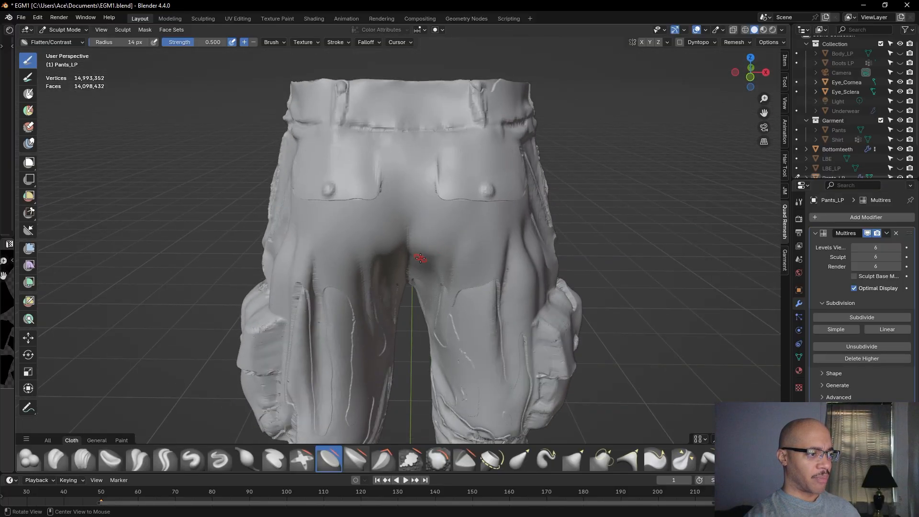
{"action": "left_click_drag", "start_coordinate": [420, 256], "coordinate": [446, 228], "text": "alt"}
{"action": "left_click_drag", "start_coordinate": [284, 264], "coordinate": [400, 187], "text": "alt"}
{"action": "left_click_drag", "start_coordinate": [398, 242], "coordinate": [460, 238], "text": "alt"}
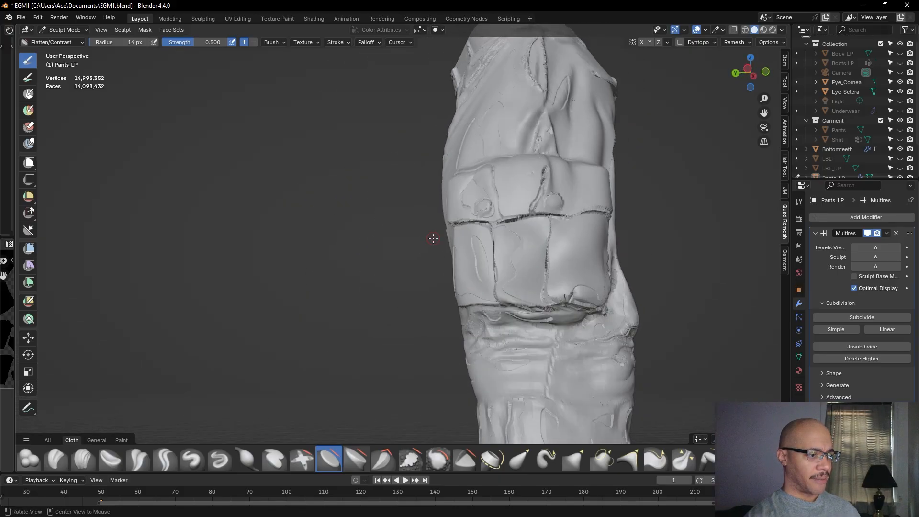
{"action": "left_click_drag", "start_coordinate": [502, 341], "coordinate": [473, 322], "text": "alt"}
Examine the fabric folds and stretched geometry behind the knees up close
{"action": "middle_click_drag", "start_coordinate": [473, 322], "coordinate": [603, 306]}
{"action": "scroll", "coordinate": [604, 307], "scroll_direction": "up", "scroll_amount": 3}
{"action": "middle_click_drag", "start_coordinate": [604, 335], "coordinate": [450, 299], "text": "shift"}
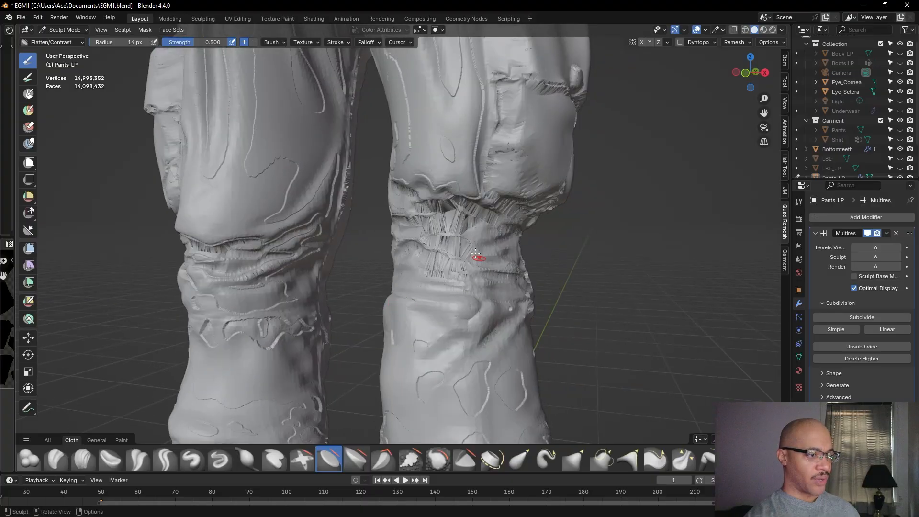
{"action": "middle_click_drag", "start_coordinate": [484, 230], "coordinate": [354, 254]}
{"action": "scroll", "coordinate": [383, 256], "scroll_direction": "down", "scroll_amount": 3}
{"action": "mouse_move", "coordinate": [492, 267]}
{"action": "middle_mouse_down"}
{"action": "mouse_move", "coordinate": [404, 275]}
{"action": "mouse_move", "coordinate": [450, 244]}
{"action": "mouse_move", "coordinate": [458, 319]}
{"action": "mouse_move", "coordinate": [579, 378]}
{"action": "mouse_move", "coordinate": [589, 362]}
{"action": "mouse_move", "coordinate": [615, 354]}
{"action": "middle_mouse_up"}
{"action": "scroll", "coordinate": [397, 292], "scroll_direction": "up", "scroll_amount": 2}
{"action": "scroll", "coordinate": [455, 268], "scroll_direction": "up", "scroll_amount": 4}
{"action": "scroll", "coordinate": [458, 320], "scroll_direction": "down", "scroll_amount": 4}
{"action": "scroll", "coordinate": [544, 362], "scroll_direction": "up", "scroll_amount": 3}
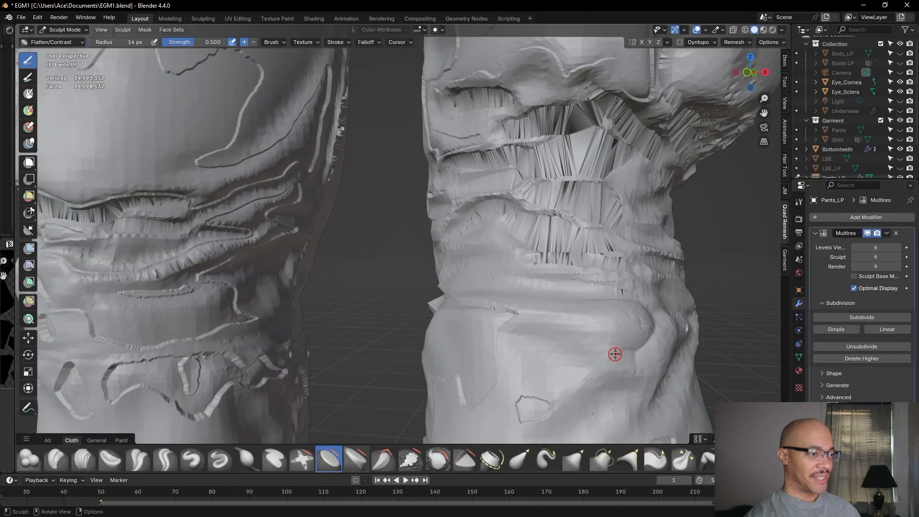
{"action": "left_click_drag", "start_coordinate": [689, 96], "coordinate": [709, 244], "text": "alt+shift"}
{"action": "left_click_drag", "start_coordinate": [707, 279], "coordinate": [633, 270], "text": "alt"}
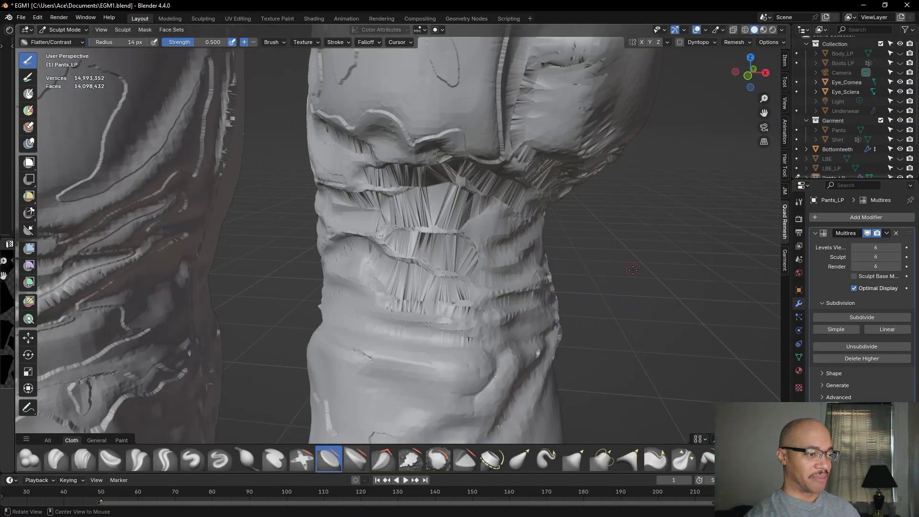
Review the whole pants from above the waistband, and re-examine the belt buckle frame's rough side up close
{"action": "scroll", "coordinate": [641, 286], "scroll_direction": "down", "scroll_amount": 6}
{"action": "middle_click_drag", "start_coordinate": [639, 294], "coordinate": [412, 285]}
{"action": "middle_click_drag", "start_coordinate": [533, 237], "coordinate": [543, 361], "text": "shift"}
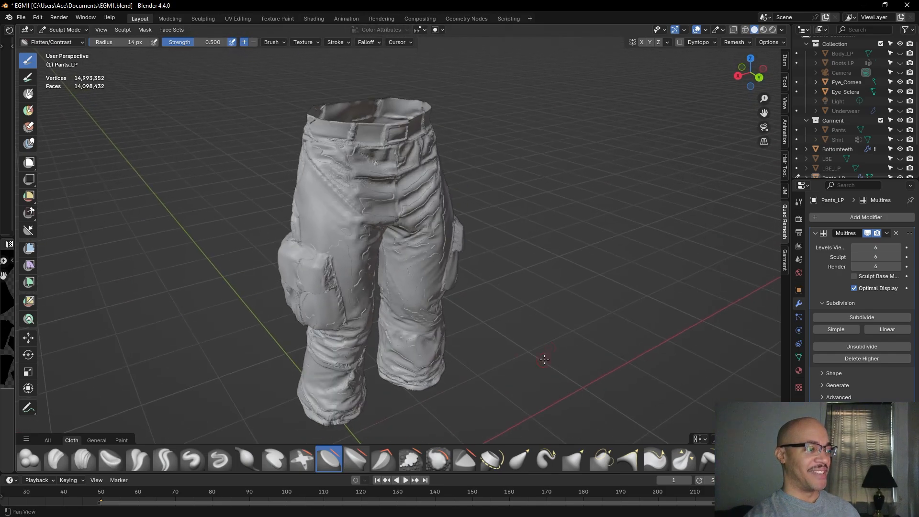
{"action": "scroll", "coordinate": [543, 361], "scroll_direction": "up", "scroll_amount": 8}
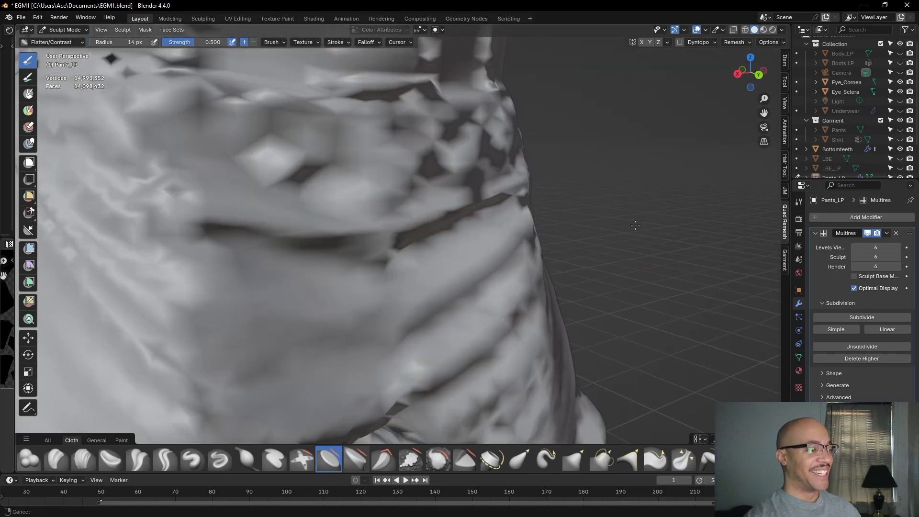
{"action": "middle_click_drag", "start_coordinate": [635, 225], "coordinate": [648, 277], "text": "shift"}
{"action": "mouse_move", "coordinate": [664, 234]}
{"action": "middle_mouse_down"}
{"action": "mouse_move", "coordinate": [645, 225]}
{"action": "mouse_move", "coordinate": [623, 290]}
{"action": "middle_mouse_up"}
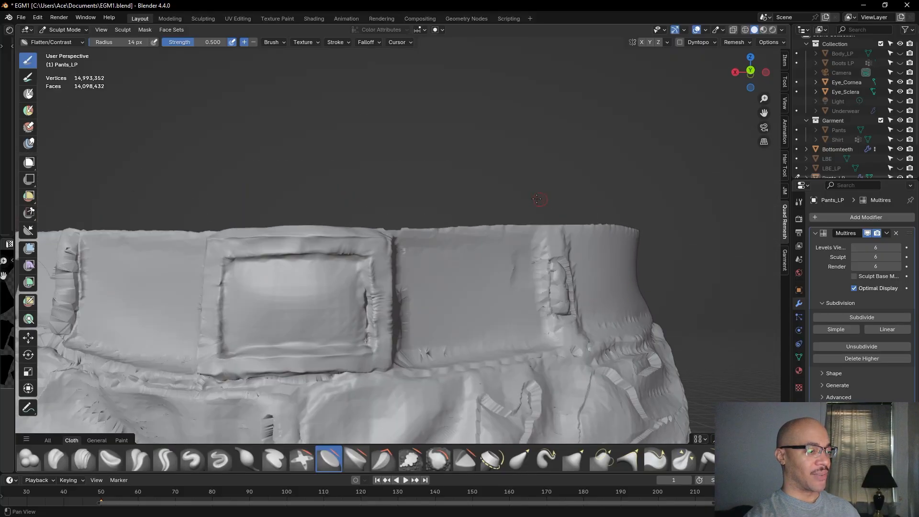
{"action": "middle_click_drag", "start_coordinate": [540, 200], "coordinate": [608, 152], "text": "shift"}
{"action": "scroll", "coordinate": [513, 255], "scroll_direction": "up", "scroll_amount": 7}
{"action": "scroll", "coordinate": [527, 241], "scroll_direction": "down", "scroll_amount": 2}
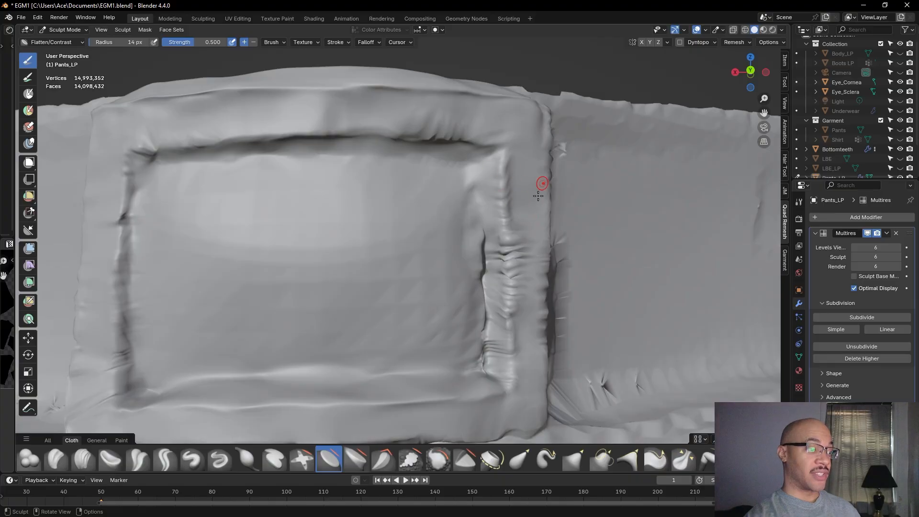
{"action": "middle_click_drag", "start_coordinate": [543, 246], "coordinate": [534, 243]}
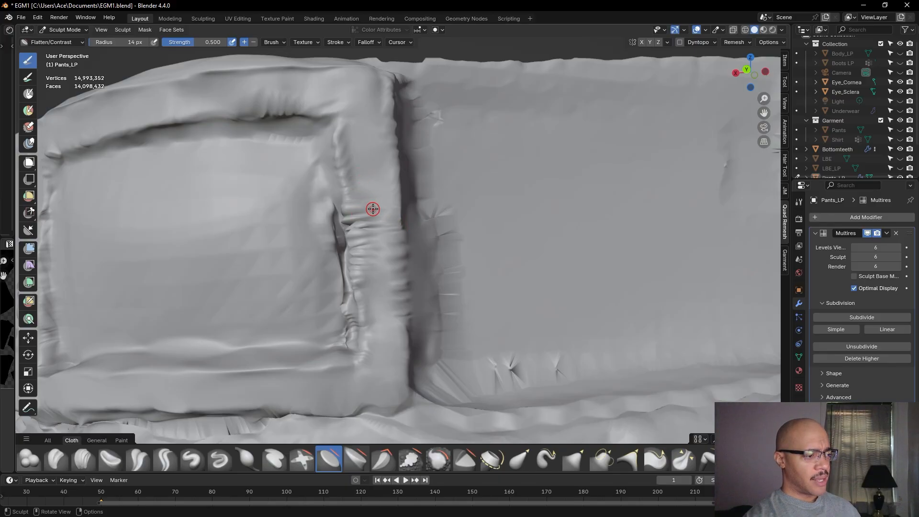
Apply a short Flatten/Contrast stroke to the ridged side of the buckle frame and compare it near and far
{"action": "mouse_move", "coordinate": [373, 210]}
{"action": "left_mouse_down"}
{"action": "mouse_move", "coordinate": [364, 208]}
{"action": "mouse_move", "coordinate": [370, 214]}
{"action": "left_mouse_up"}
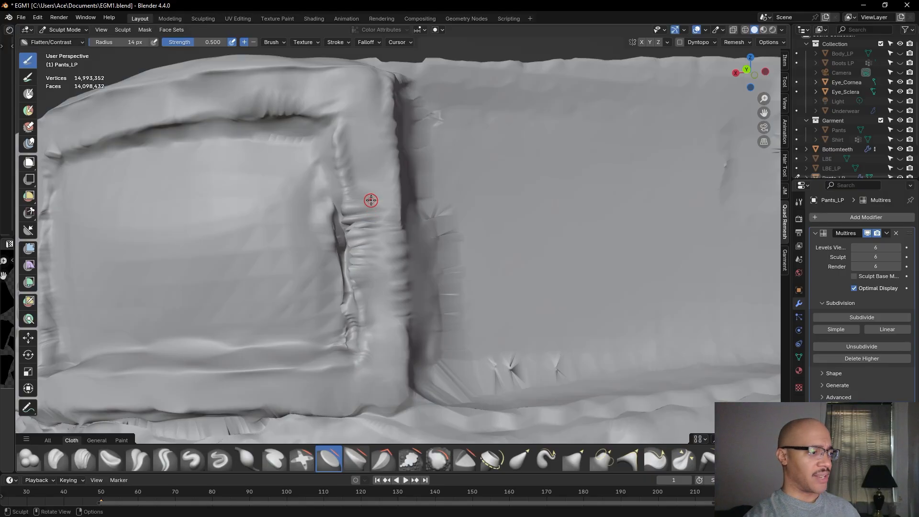
{"action": "scroll", "coordinate": [371, 200], "scroll_direction": "down", "scroll_amount": 5}
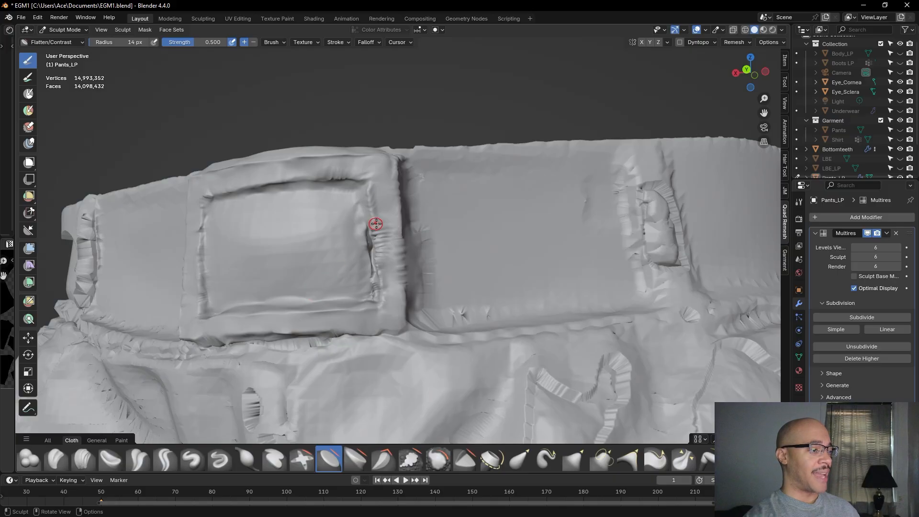
{"action": "scroll", "coordinate": [374, 177], "scroll_direction": "up", "scroll_amount": 5}
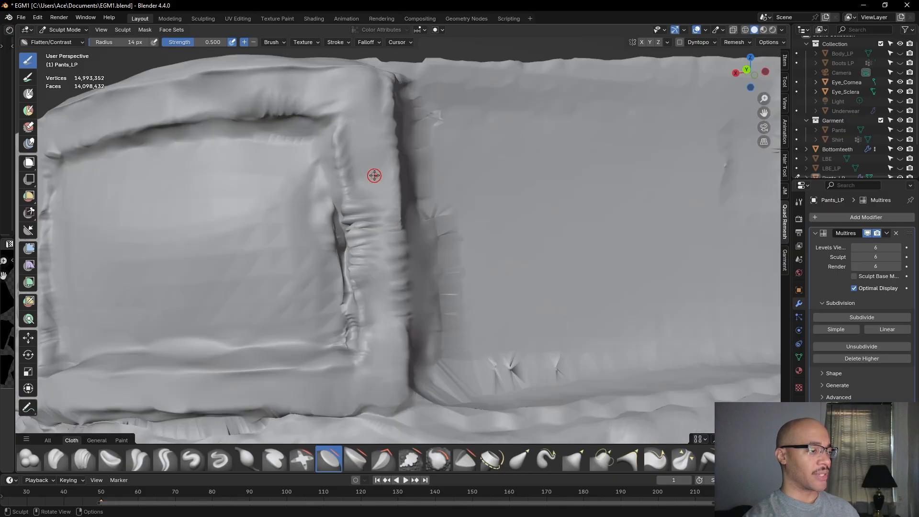
{"action": "scroll", "coordinate": [380, 206], "scroll_direction": "down", "scroll_amount": 3}
{"action": "scroll", "coordinate": [402, 235], "scroll_direction": "down", "scroll_amount": 3}
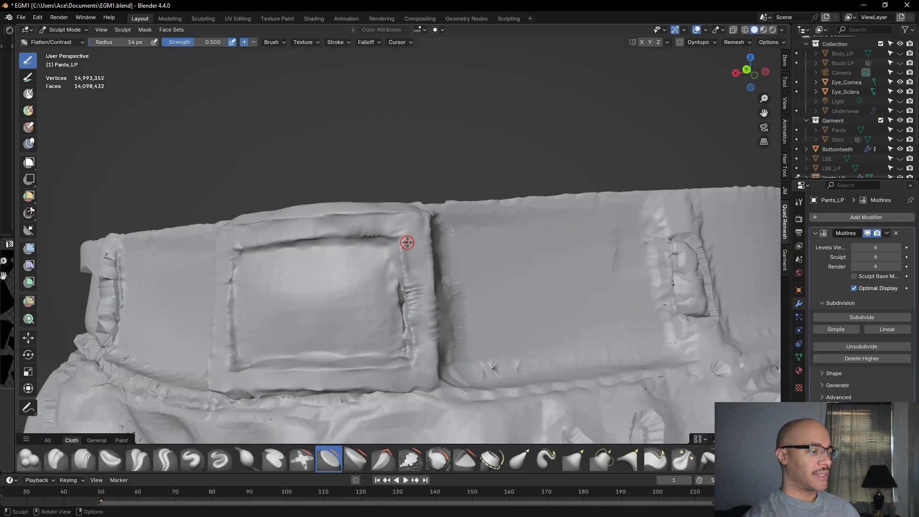
{"action": "scroll", "coordinate": [412, 239], "scroll_direction": "up", "scroll_amount": 5}
{"action": "scroll", "coordinate": [416, 244], "scroll_direction": "down", "scroll_amount": 5}
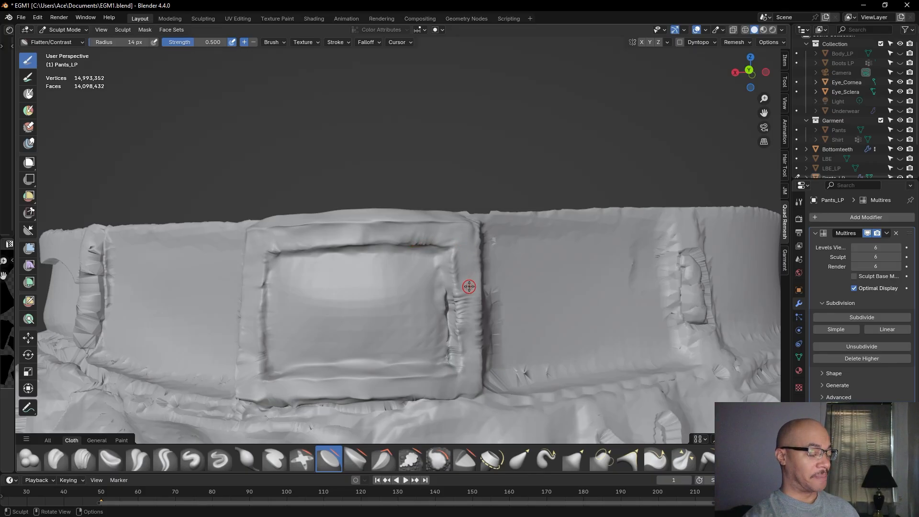
Brush Flatten/Contrast strokes up and down the buckle frame's ridged side and beside the panel's upper inner corner
{"action": "left_click_drag", "start_coordinate": [452, 280], "coordinate": [467, 282]}
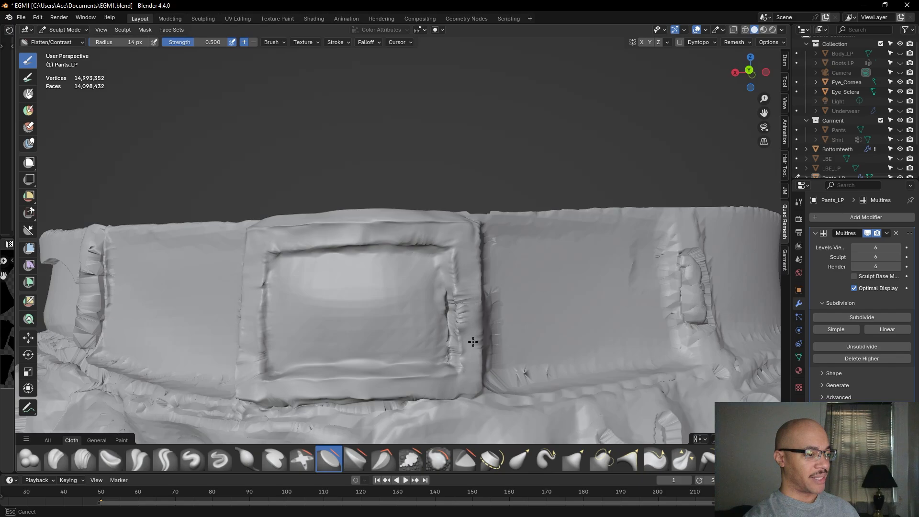
{"action": "left_click_drag", "start_coordinate": [476, 328], "coordinate": [472, 310]}
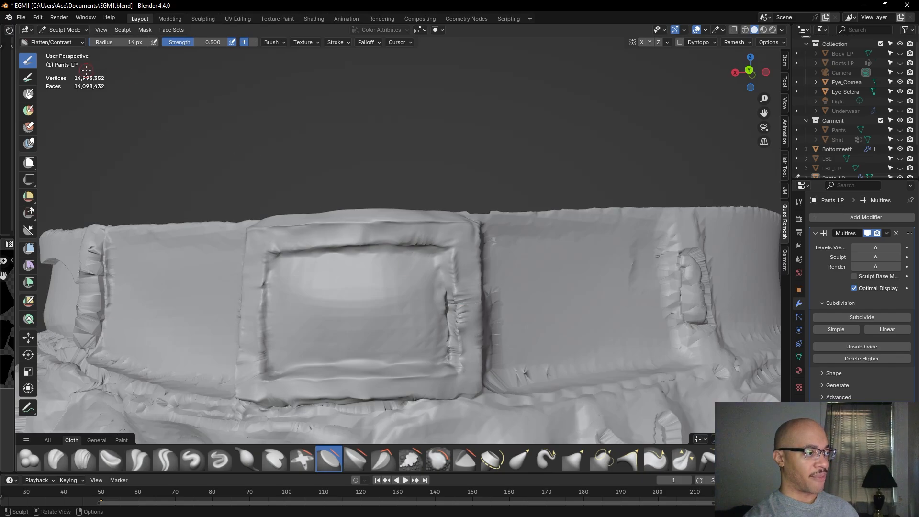
{"action": "left_click_drag", "start_coordinate": [464, 287], "coordinate": [466, 295]}
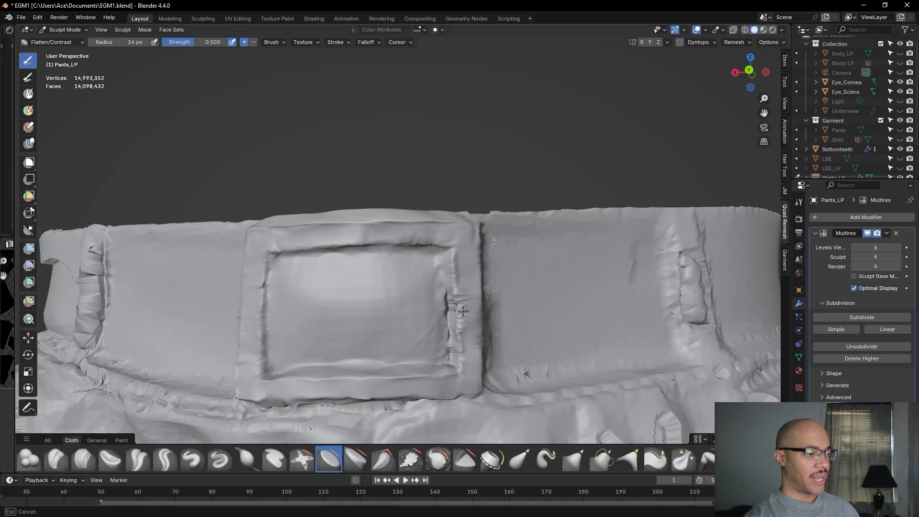
{"action": "left_click_drag", "start_coordinate": [468, 316], "coordinate": [464, 294]}
{"action": "scroll", "coordinate": [458, 287], "scroll_direction": "up", "scroll_amount": 3}
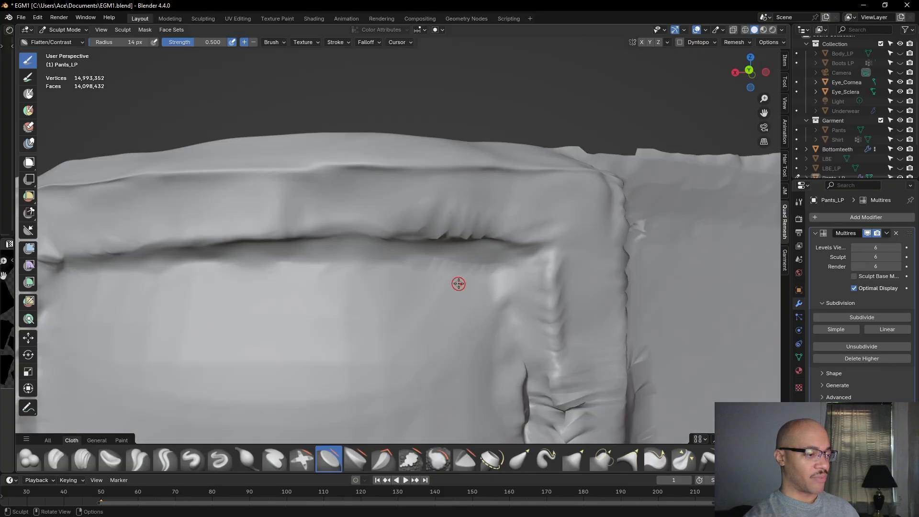
{"action": "mouse_move", "coordinate": [520, 329]}
{"action": "left_mouse_down"}
{"action": "mouse_move", "coordinate": [511, 403]}
{"action": "mouse_move", "coordinate": [524, 345]}
{"action": "left_mouse_up"}
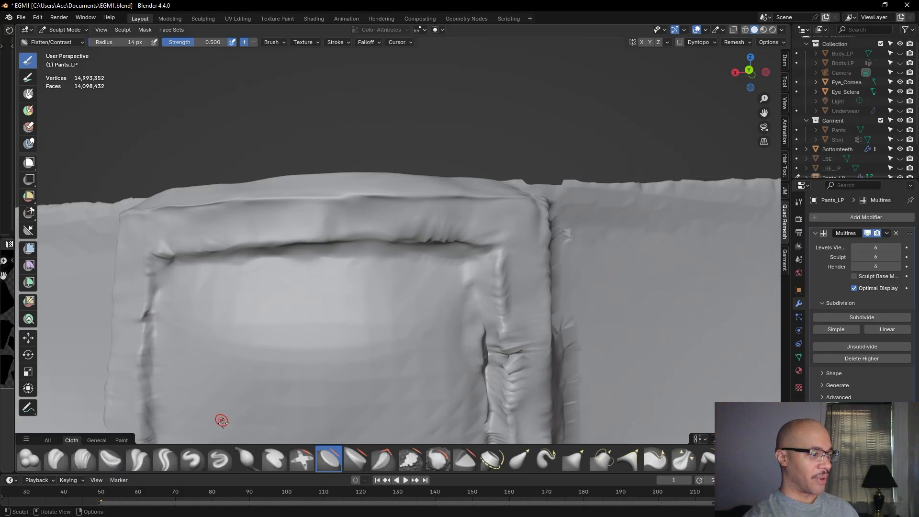
Smooth the ridged side of the belt buckle frame with the Smooth brush at strength 1.000
{"action": "left_click", "coordinate": [446, 463]}
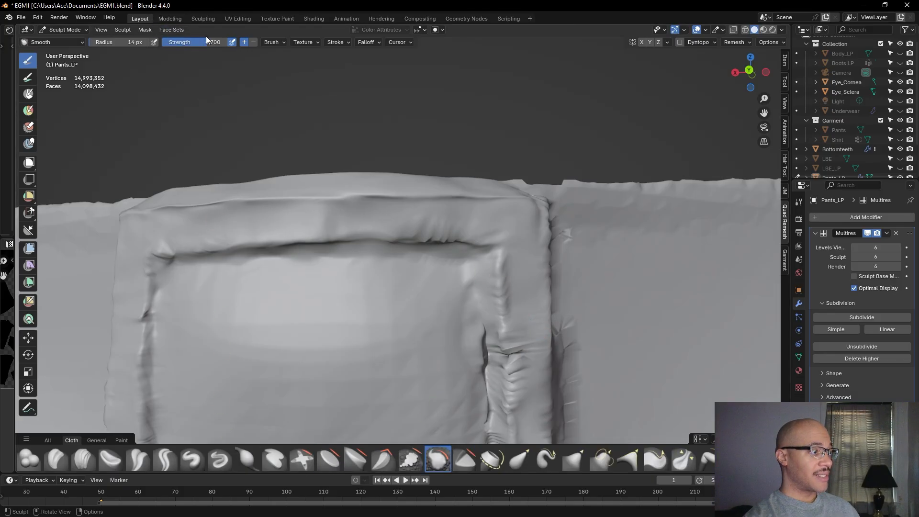
{"action": "left_click_drag", "start_coordinate": [521, 323], "coordinate": [526, 399]}
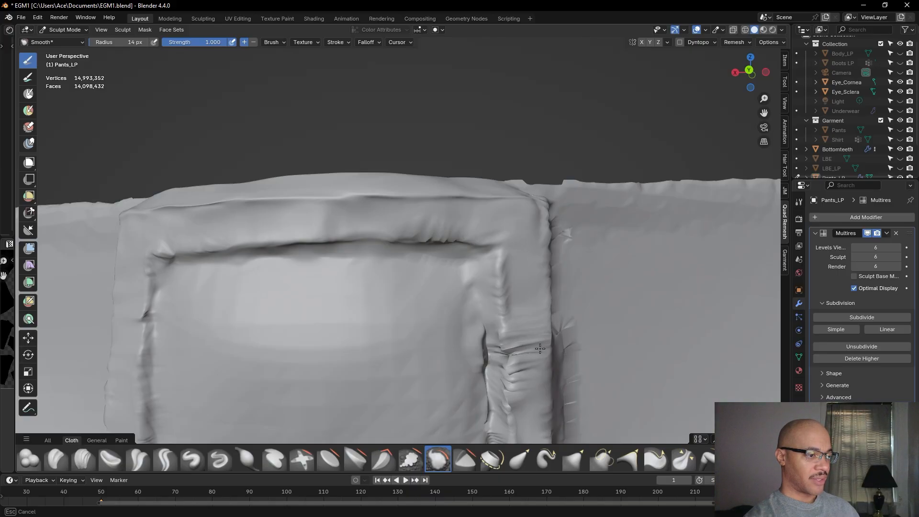
{"action": "left_click_drag", "start_coordinate": [525, 340], "coordinate": [526, 368]}
{"action": "scroll", "coordinate": [519, 345], "scroll_direction": "down", "scroll_amount": 5}
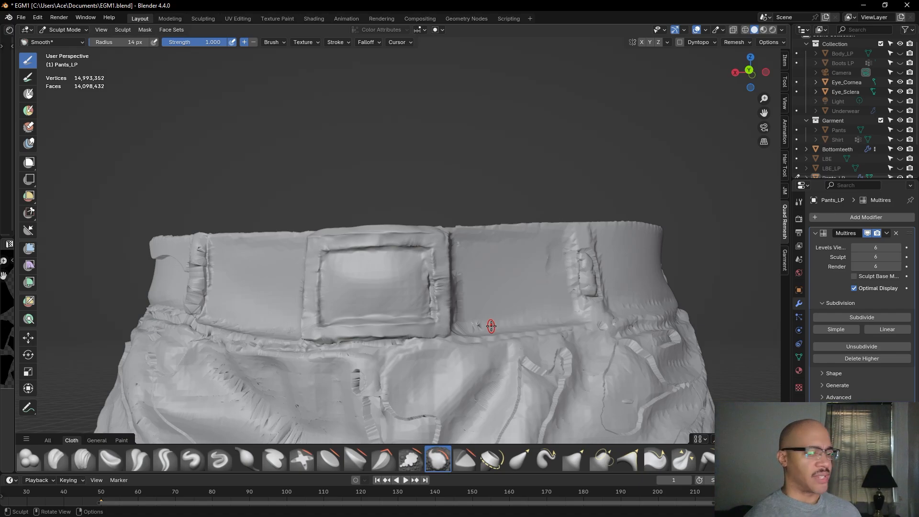
{"action": "scroll", "coordinate": [387, 329], "scroll_direction": "up", "scroll_amount": 3}
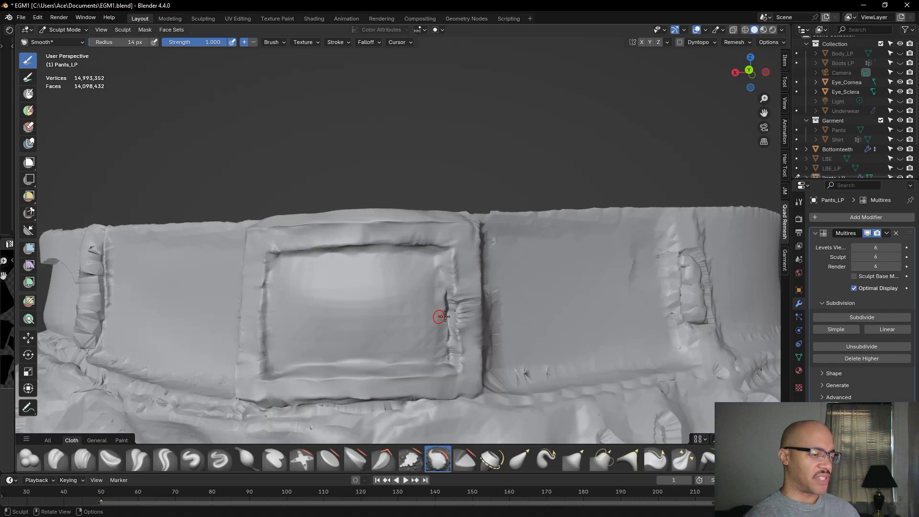
{"action": "scroll", "coordinate": [474, 309], "scroll_direction": "up", "scroll_amount": 3}
{"action": "scroll", "coordinate": [483, 314], "scroll_direction": "down", "scroll_amount": 1}
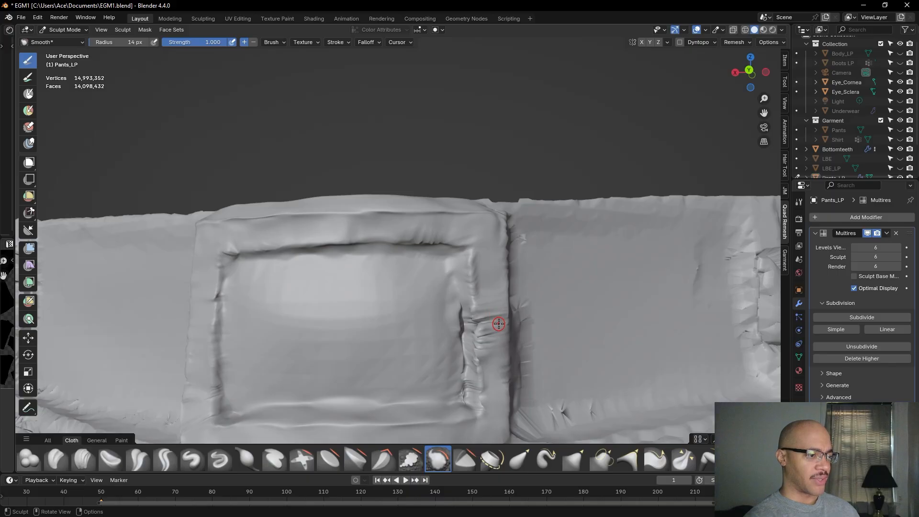
{"action": "left_click_drag", "start_coordinate": [497, 317], "coordinate": [493, 323]}
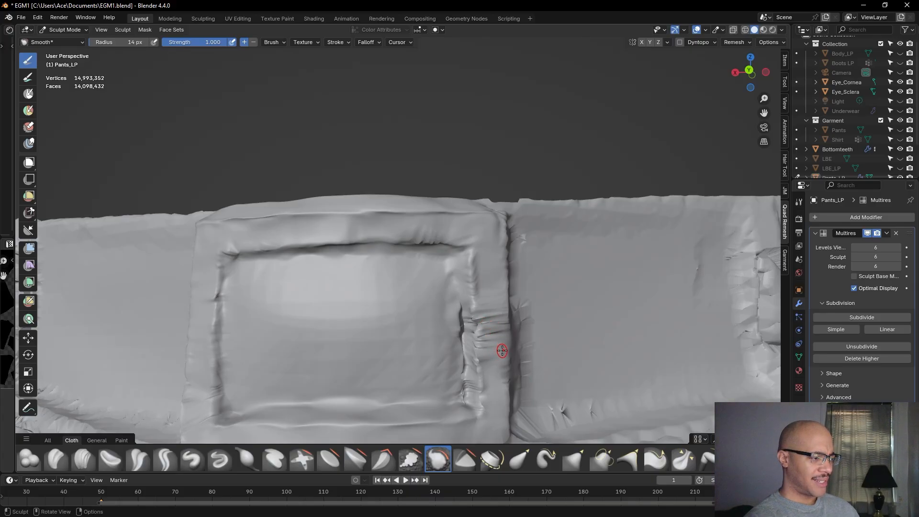
Build up the buckle frame's ridged side with Clay Strips strokes at strength 0.500 and compare it near and far
{"action": "left_click", "coordinate": [84, 459]}
{"action": "mouse_move", "coordinate": [497, 315]}
{"action": "left_mouse_down"}
{"action": "mouse_move", "coordinate": [494, 325]}
{"action": "mouse_move", "coordinate": [486, 318]}
{"action": "mouse_move", "coordinate": [495, 329]}
{"action": "mouse_move", "coordinate": [498, 314]}
{"action": "mouse_move", "coordinate": [489, 320]}
{"action": "mouse_move", "coordinate": [493, 387]}
{"action": "left_mouse_up"}
{"action": "left_click_drag", "start_coordinate": [495, 369], "coordinate": [497, 391]}
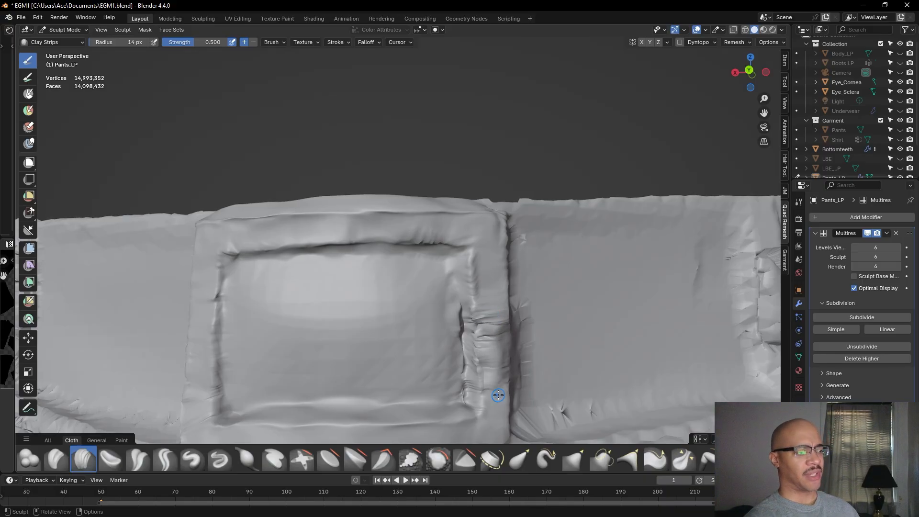
{"action": "scroll", "coordinate": [500, 387], "scroll_direction": "down", "scroll_amount": 4}
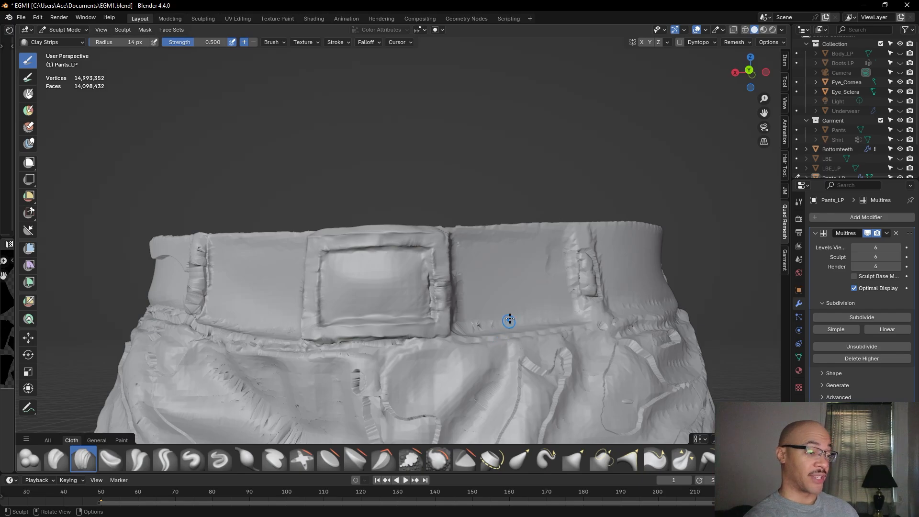
{"action": "scroll", "coordinate": [512, 313], "scroll_direction": "up", "scroll_amount": 3}
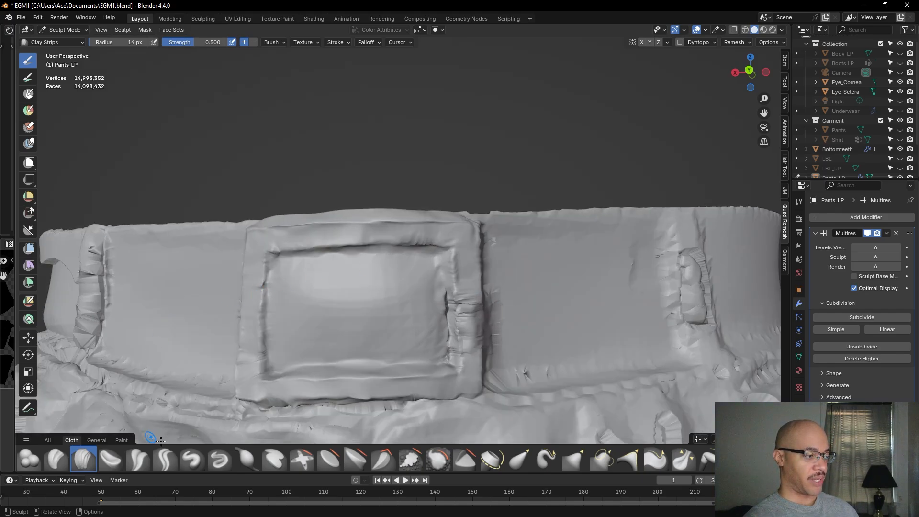
Flatten the middle of the buckle frame's ridged side with a Flatten/Contrast stroke at strength 0.500
{"action": "left_click", "coordinate": [329, 459]}
{"action": "left_click_drag", "start_coordinate": [468, 307], "coordinate": [473, 312]}
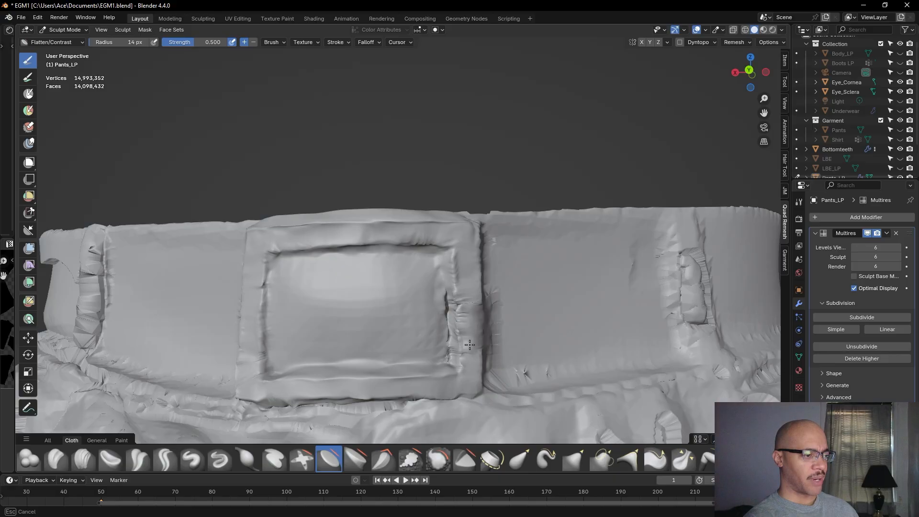
{"action": "scroll", "coordinate": [346, 297], "scroll_direction": "down", "scroll_amount": 1}
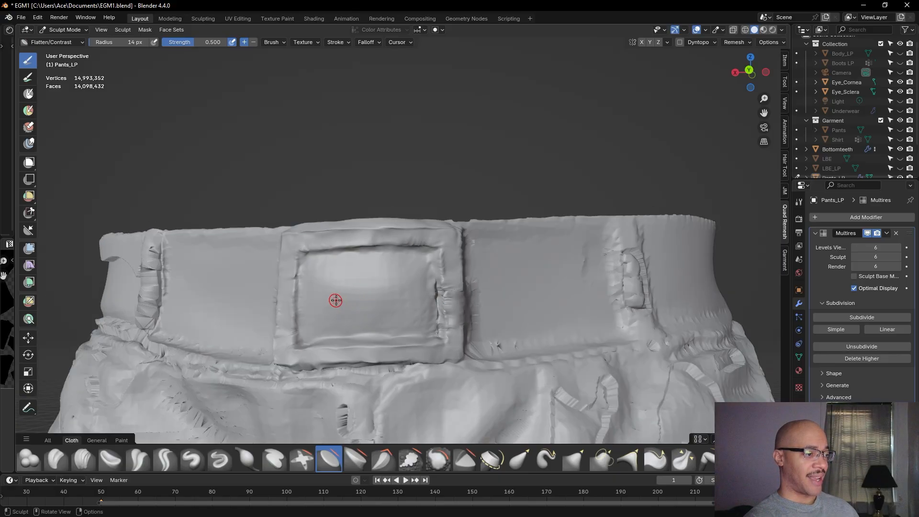
Review the waistband, buckle and upper pants from the front and from above
{"action": "scroll", "coordinate": [335, 300], "scroll_direction": "down", "scroll_amount": 2}
{"action": "middle_click_drag", "start_coordinate": [379, 307], "coordinate": [397, 297]}
{"action": "mouse_move", "coordinate": [374, 300]}
{"action": "middle_mouse_down"}
{"action": "mouse_move", "coordinate": [339, 318]}
{"action": "mouse_move", "coordinate": [451, 332]}
{"action": "mouse_move", "coordinate": [389, 309]}
{"action": "middle_mouse_up"}
{"action": "middle_click_drag", "start_coordinate": [447, 304], "coordinate": [400, 315]}
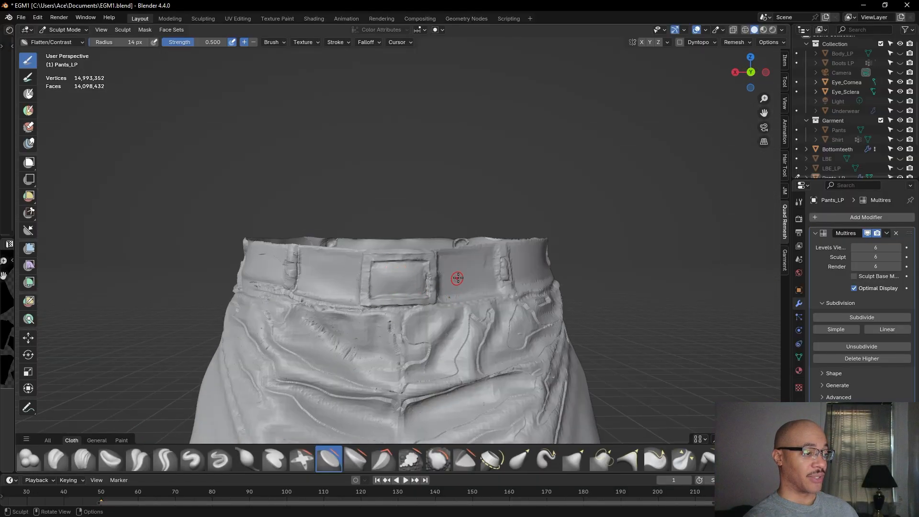
{"action": "scroll", "coordinate": [458, 278], "scroll_direction": "down", "scroll_amount": 5}
{"action": "middle_click_drag", "start_coordinate": [529, 260], "coordinate": [511, 358]}
{"action": "scroll", "coordinate": [498, 272], "scroll_direction": "up", "scroll_amount": 8}
{"action": "scroll", "coordinate": [459, 324], "scroll_direction": "down", "scroll_amount": 6}
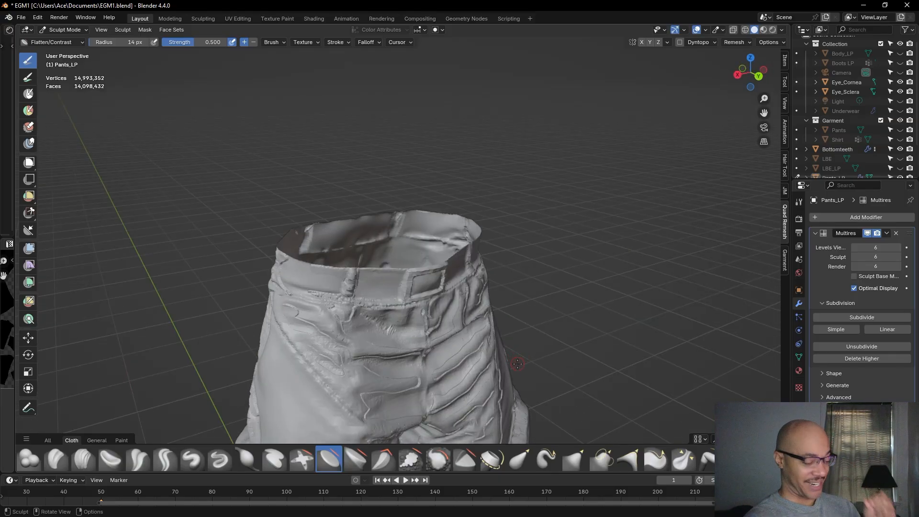
Brush short Flatten/Contrast strokes over the creases on the buckle frame's ridged side
{"action": "scroll", "coordinate": [449, 348], "scroll_direction": "up", "scroll_amount": 6}
{"action": "middle_click_drag", "start_coordinate": [457, 340], "coordinate": [431, 288]}
{"action": "scroll", "coordinate": [472, 255], "scroll_direction": "up", "scroll_amount": 1}
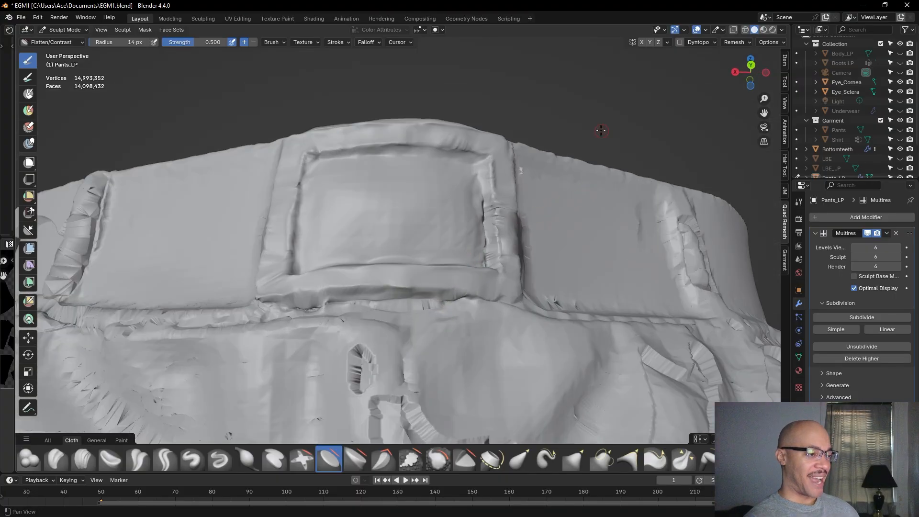
{"action": "middle_click_drag", "start_coordinate": [589, 187], "coordinate": [556, 273], "text": "shift"}
{"action": "scroll", "coordinate": [536, 311], "scroll_direction": "up", "scroll_amount": 1}
{"action": "middle_click_drag", "start_coordinate": [536, 311], "coordinate": [535, 317]}
{"action": "mouse_move", "coordinate": [554, 246]}
{"action": "middle_mouse_down", "text": "shift"}
{"action": "mouse_move", "coordinate": [529, 145]}
{"action": "mouse_move", "coordinate": [532, 174]}
{"action": "middle_mouse_up", "text": "shift"}
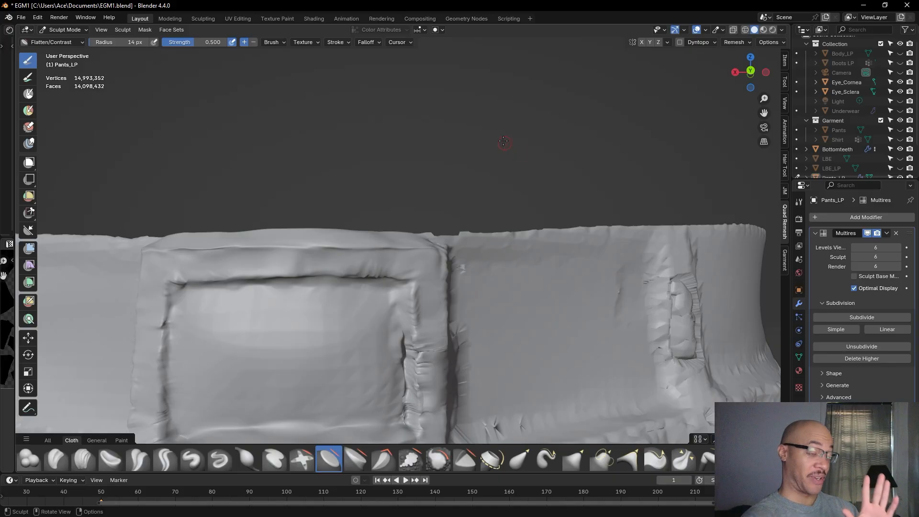
{"action": "middle_click_drag", "start_coordinate": [512, 204], "coordinate": [510, 109], "text": "shift"}
{"action": "scroll", "coordinate": [454, 188], "scroll_direction": "up", "scroll_amount": 2}
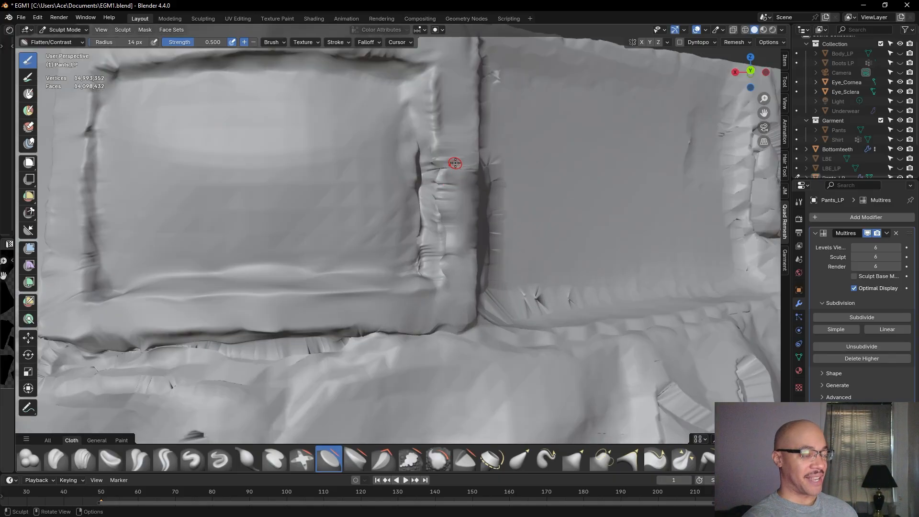
{"action": "mouse_move", "coordinate": [453, 158]}
{"action": "left_mouse_down"}
{"action": "mouse_move", "coordinate": [457, 150]}
{"action": "mouse_move", "coordinate": [449, 169]}
{"action": "mouse_move", "coordinate": [447, 141]}
{"action": "mouse_move", "coordinate": [456, 173]}
{"action": "mouse_move", "coordinate": [473, 163]}
{"action": "left_mouse_up"}
{"action": "scroll", "coordinate": [472, 143], "scroll_direction": "down", "scroll_amount": 3}
{"action": "mouse_move", "coordinate": [472, 144]}
{"action": "middle_mouse_down"}
{"action": "mouse_move", "coordinate": [516, 82]}
{"action": "mouse_move", "coordinate": [468, 94]}
{"action": "mouse_move", "coordinate": [476, 88]}
{"action": "mouse_move", "coordinate": [475, 123]}
{"action": "middle_mouse_up"}
{"action": "mouse_move", "coordinate": [473, 215]}
{"action": "left_mouse_down"}
{"action": "mouse_move", "coordinate": [483, 230]}
{"action": "mouse_move", "coordinate": [494, 228]}
{"action": "mouse_move", "coordinate": [484, 209]}
{"action": "mouse_move", "coordinate": [482, 219]}
{"action": "left_mouse_up"}
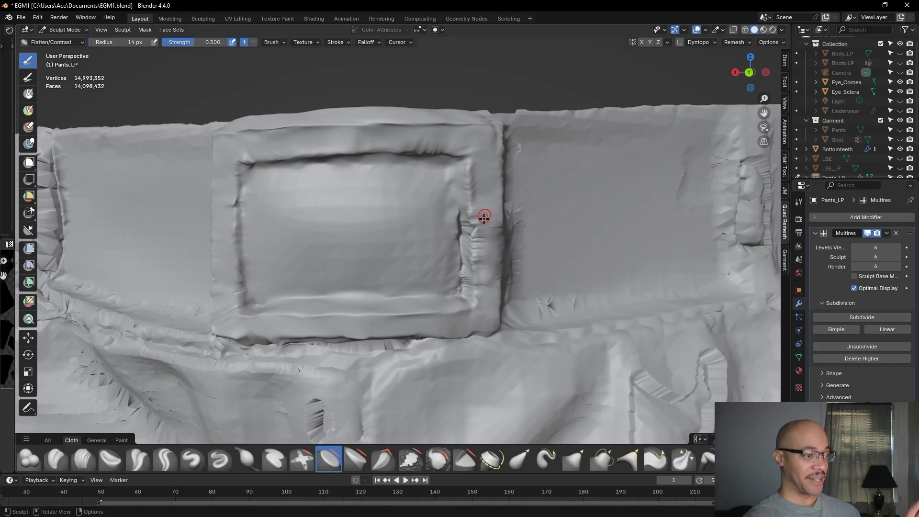
{"action": "mouse_move", "coordinate": [486, 242]}
{"action": "left_mouse_down"}
{"action": "mouse_move", "coordinate": [492, 275]}
{"action": "mouse_move", "coordinate": [500, 230]}
{"action": "mouse_move", "coordinate": [483, 226]}
{"action": "left_mouse_up"}
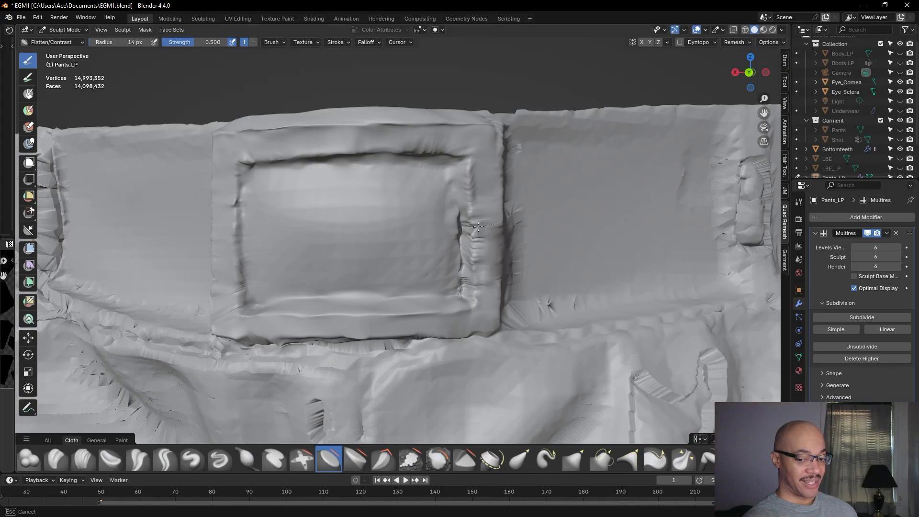
Brush Flatten/Contrast strokes along the buckle frame's upper edge, around its corner and back down the ridged side
{"action": "left_click_drag", "start_coordinate": [481, 189], "coordinate": [476, 161]}
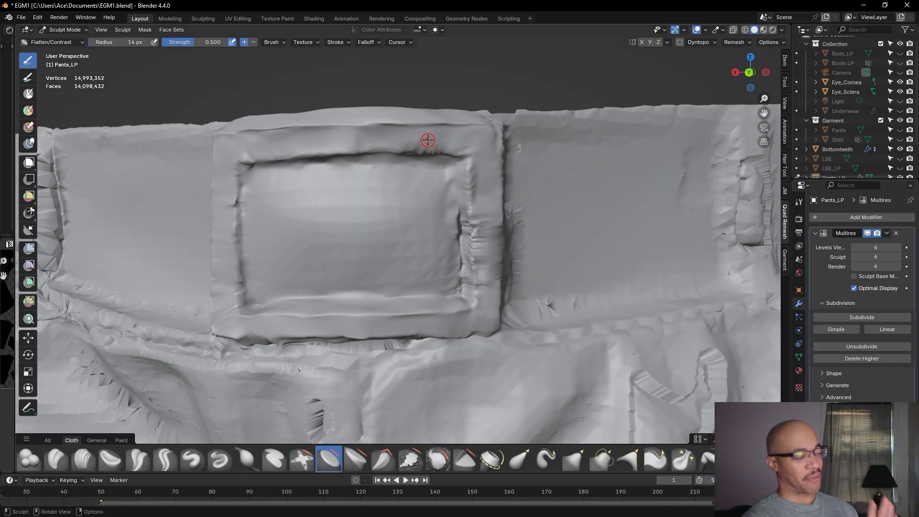
{"action": "left_click_drag", "start_coordinate": [406, 146], "coordinate": [447, 128]}
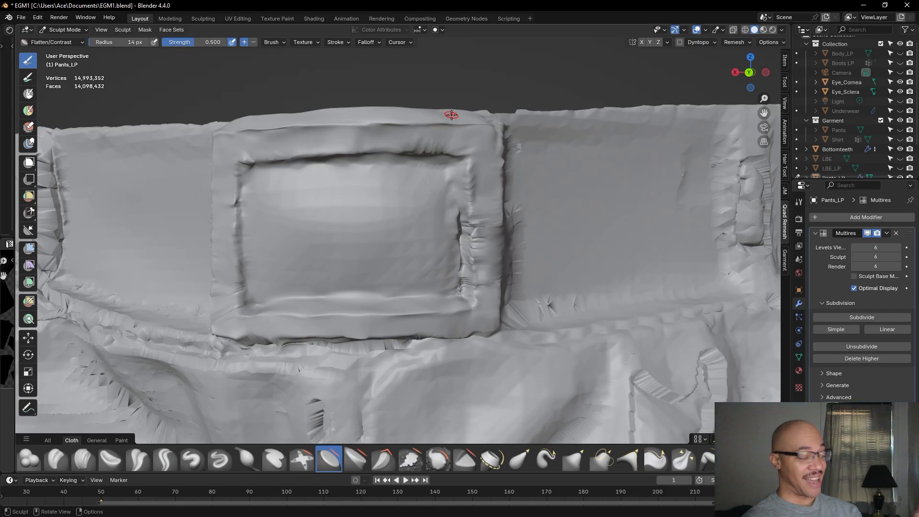
{"action": "mouse_move", "coordinate": [476, 143]}
{"action": "left_mouse_down"}
{"action": "mouse_move", "coordinate": [438, 142]}
{"action": "mouse_move", "coordinate": [489, 152]}
{"action": "mouse_move", "coordinate": [498, 139]}
{"action": "left_mouse_up"}
{"action": "mouse_move", "coordinate": [487, 178]}
{"action": "left_mouse_down"}
{"action": "mouse_move", "coordinate": [482, 195]}
{"action": "mouse_move", "coordinate": [474, 159]}
{"action": "mouse_move", "coordinate": [477, 191]}
{"action": "mouse_move", "coordinate": [477, 149]}
{"action": "mouse_move", "coordinate": [493, 176]}
{"action": "left_mouse_up"}
{"action": "mouse_move", "coordinate": [491, 219]}
{"action": "left_mouse_down"}
{"action": "mouse_move", "coordinate": [476, 254]}
{"action": "mouse_move", "coordinate": [481, 215]}
{"action": "left_mouse_up"}
{"action": "scroll", "coordinate": [499, 192], "scroll_direction": "down", "scroll_amount": 4}
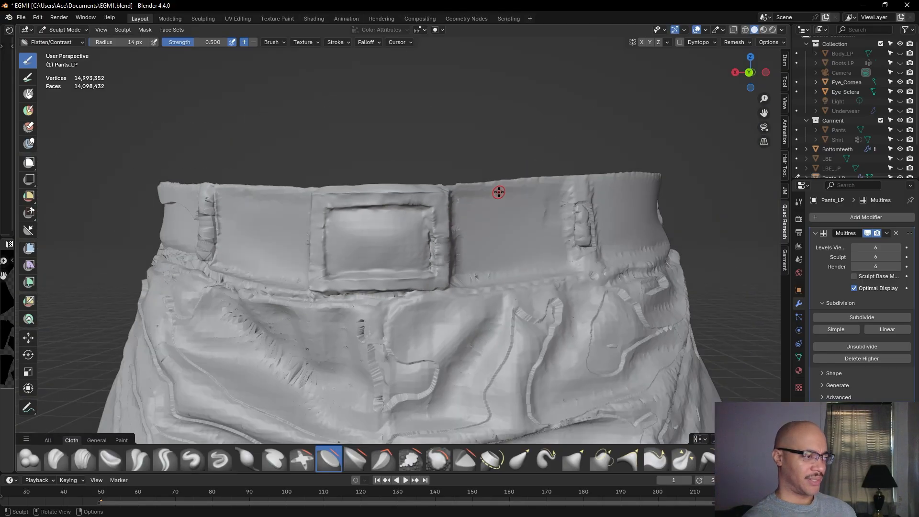
Carve Draw Sharp strokes at strength 0.594 up and down the buckle frame's ridged side, working from a side view
{"action": "mouse_move", "coordinate": [513, 148]}
{"action": "middle_mouse_down"}
{"action": "mouse_move", "coordinate": [479, 130]}
{"action": "mouse_move", "coordinate": [398, 141]}
{"action": "mouse_move", "coordinate": [468, 143]}
{"action": "middle_mouse_up"}
{"action": "scroll", "coordinate": [408, 215], "scroll_direction": "up", "scroll_amount": 4}
{"action": "middle_click_drag", "start_coordinate": [417, 209], "coordinate": [399, 207]}
{"action": "scroll", "coordinate": [180, 383], "scroll_direction": "down", "scroll_amount": 3}
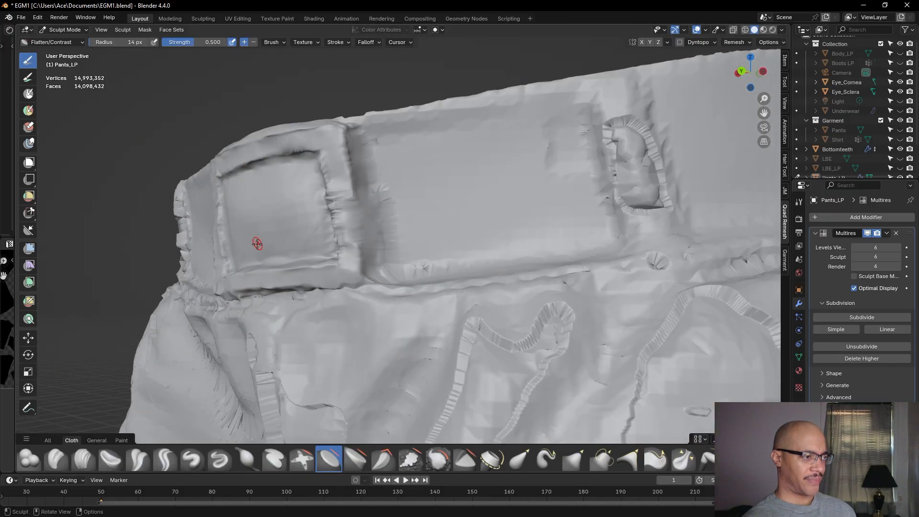
{"action": "middle_click_drag", "start_coordinate": [258, 243], "coordinate": [235, 262]}
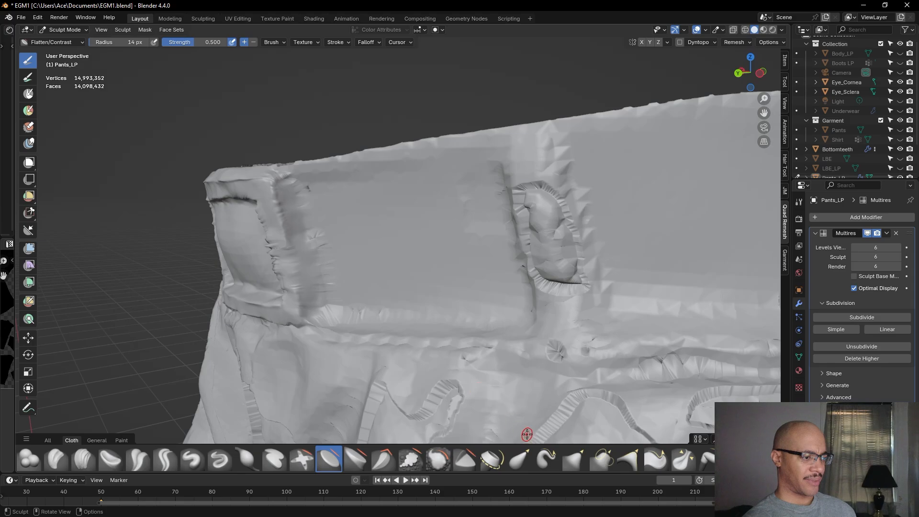
{"action": "left_click", "coordinate": [221, 459]}
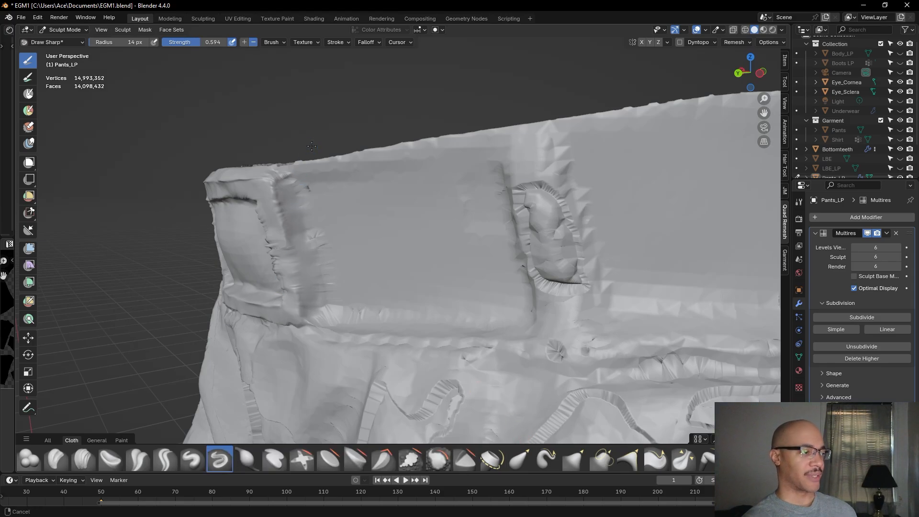
{"action": "scroll", "coordinate": [364, 206], "scroll_direction": "up", "scroll_amount": 3}
{"action": "scroll", "coordinate": [386, 191], "scroll_direction": "up", "scroll_amount": 2}
{"action": "scroll", "coordinate": [385, 156], "scroll_direction": "up", "scroll_amount": 1}
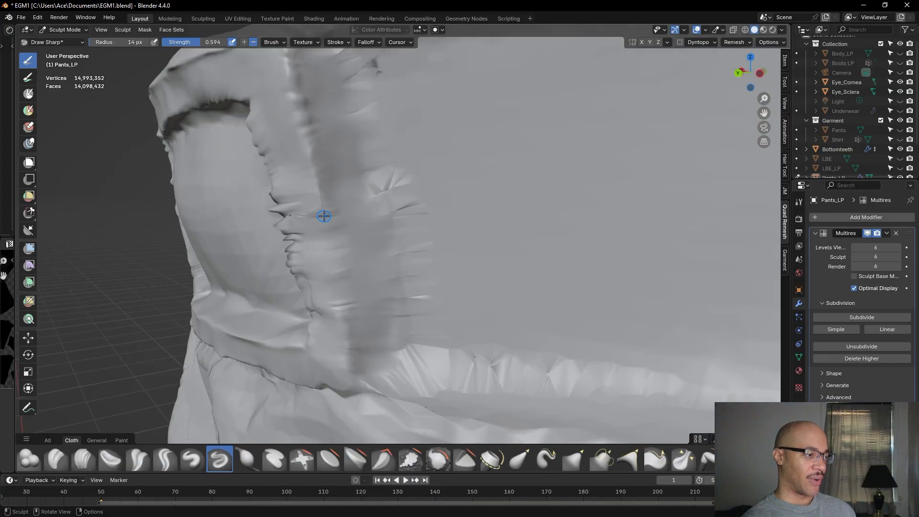
{"action": "mouse_move", "coordinate": [326, 216]}
{"action": "left_mouse_down"}
{"action": "mouse_move", "coordinate": [342, 311]}
{"action": "mouse_move", "coordinate": [328, 213]}
{"action": "mouse_move", "coordinate": [339, 305]}
{"action": "mouse_move", "coordinate": [330, 249]}
{"action": "left_mouse_up"}
{"action": "left_click_drag", "start_coordinate": [341, 309], "coordinate": [330, 243]}
{"action": "mouse_move", "coordinate": [330, 242]}
{"action": "left_mouse_down"}
{"action": "mouse_move", "coordinate": [322, 211]}
{"action": "mouse_move", "coordinate": [332, 260]}
{"action": "left_mouse_up"}
{"action": "mouse_move", "coordinate": [342, 308]}
{"action": "left_mouse_down"}
{"action": "mouse_move", "coordinate": [337, 265]}
{"action": "mouse_move", "coordinate": [337, 284]}
{"action": "left_mouse_up"}
{"action": "scroll", "coordinate": [342, 275], "scroll_direction": "down", "scroll_amount": 2}
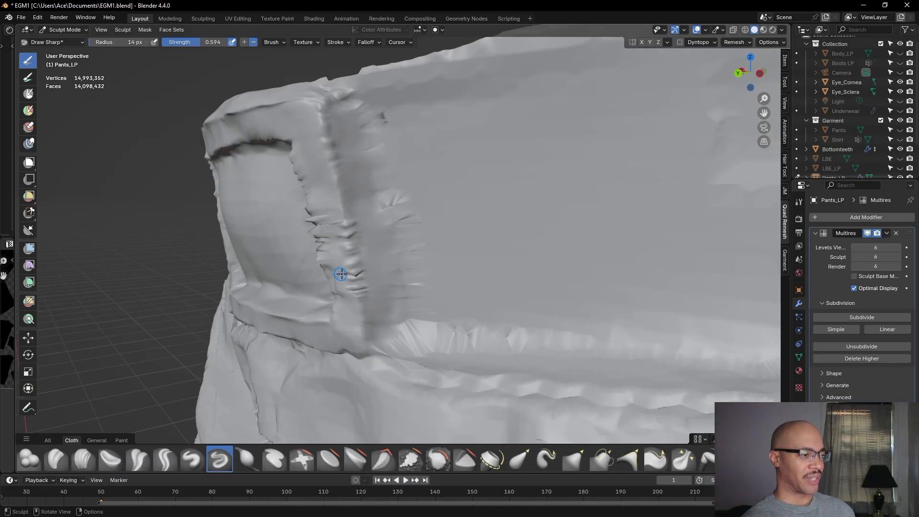
Examine the carved side of the buckle frame up close and from the front, and switch back to the Flatten/Contrast brush
{"action": "middle_click_drag", "start_coordinate": [343, 273], "coordinate": [444, 240]}
{"action": "mouse_move", "coordinate": [532, 131]}
{"action": "middle_mouse_down", "text": "shift"}
{"action": "mouse_move", "coordinate": [513, 220]}
{"action": "mouse_move", "coordinate": [470, 223]}
{"action": "mouse_move", "coordinate": [544, 219]}
{"action": "mouse_move", "coordinate": [528, 211]}
{"action": "mouse_move", "coordinate": [434, 227]}
{"action": "middle_mouse_up", "text": "shift"}
{"action": "middle_click_drag", "start_coordinate": [366, 242], "coordinate": [504, 216]}
{"action": "scroll", "coordinate": [540, 244], "scroll_direction": "up", "scroll_amount": 3}
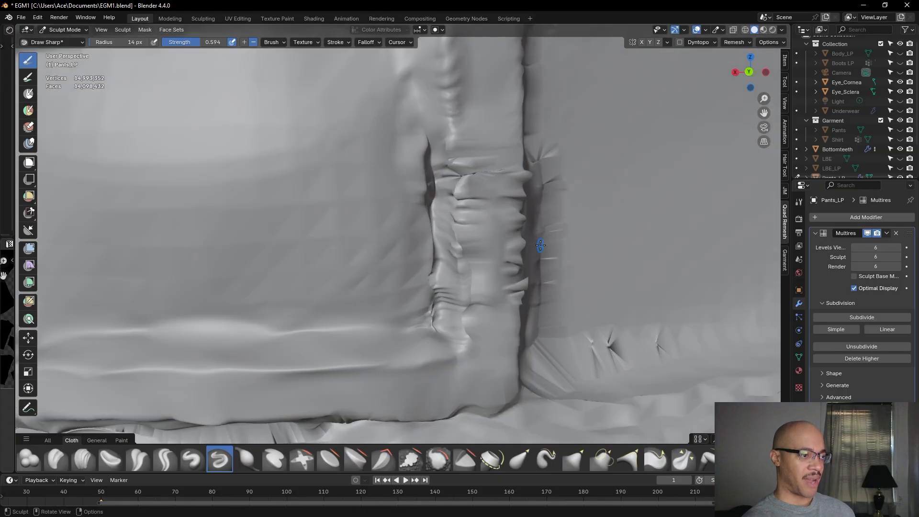
{"action": "scroll", "coordinate": [487, 202], "scroll_direction": "down", "scroll_amount": 5}
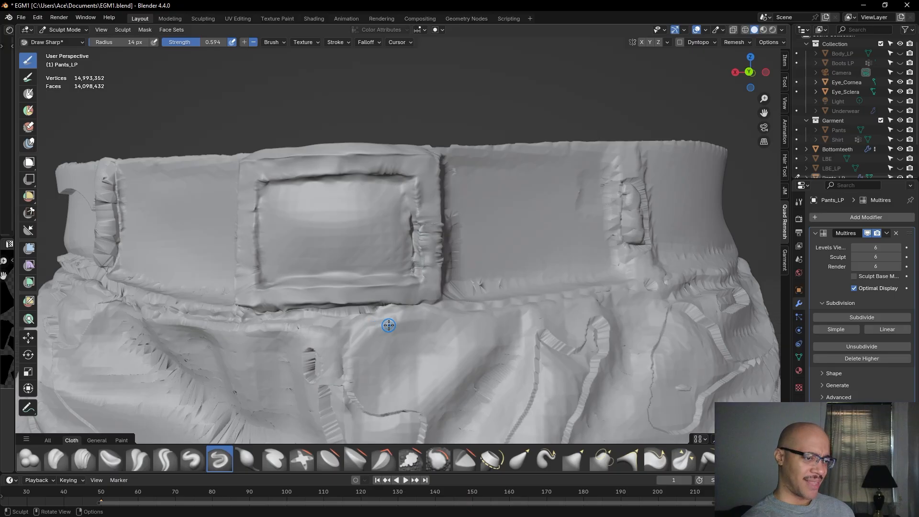
{"action": "left_click", "coordinate": [329, 459]}
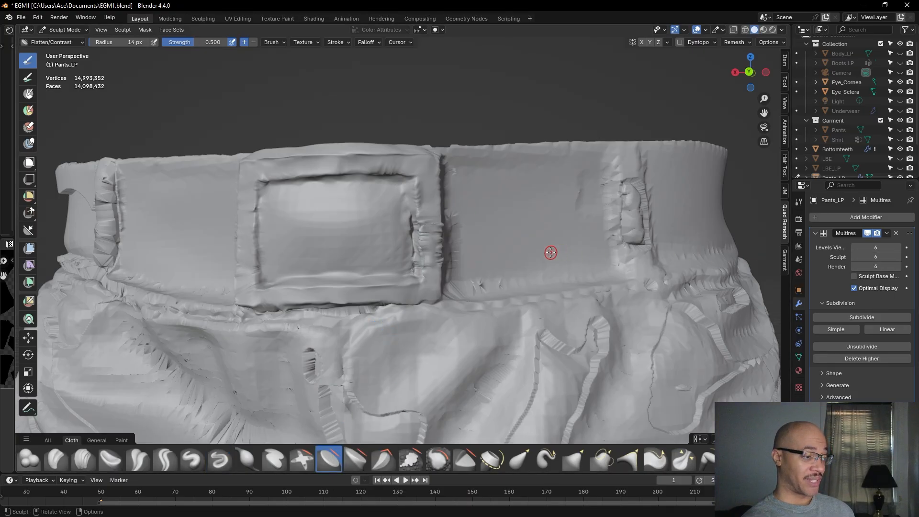
{"action": "scroll", "coordinate": [551, 253], "scroll_direction": "down", "scroll_amount": 6}
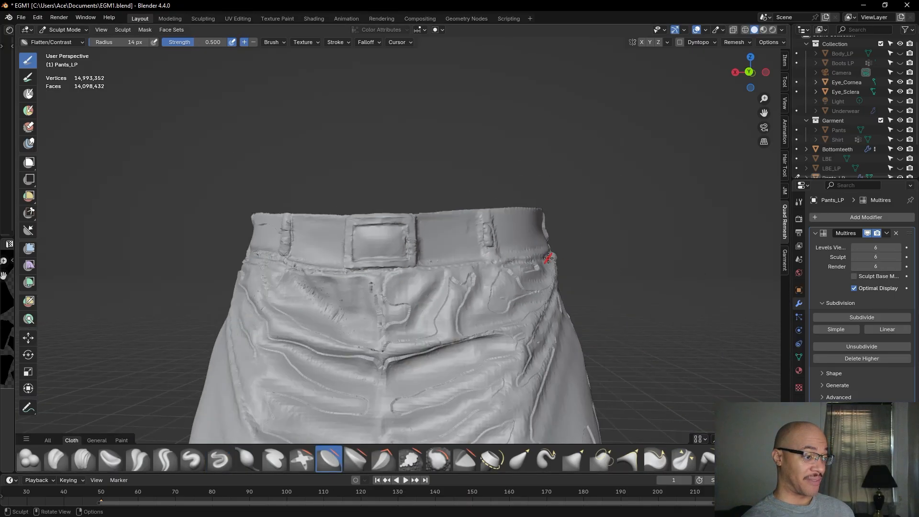
Subdivide the pants' Multires modifier to level 7 and compare sculpt levels 6 and 7, ending on 7
{"action": "left_click", "coordinate": [877, 247]}
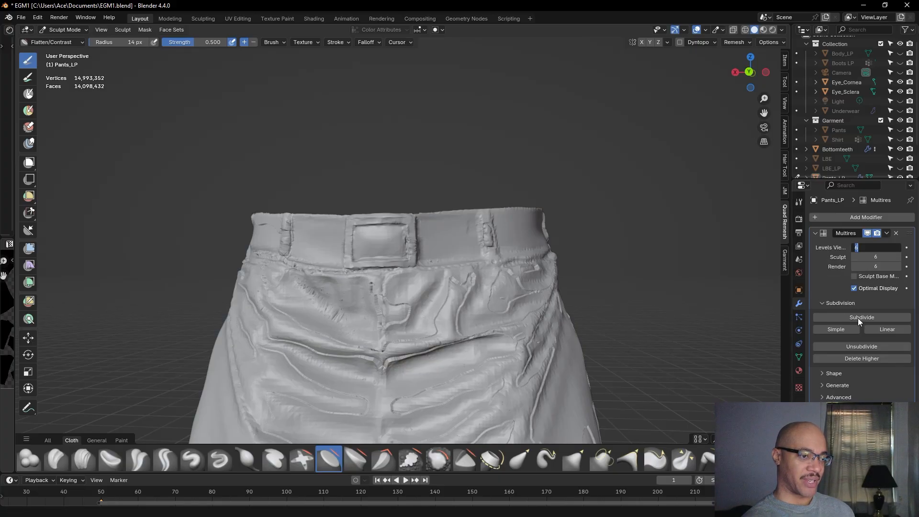
{"action": "left_click", "coordinate": [756, 341]}
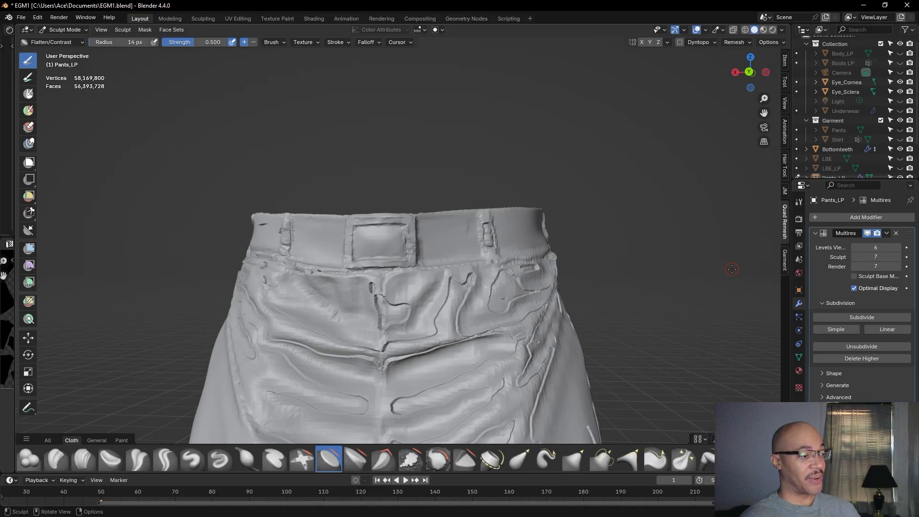
{"action": "key", "text": "ctrl"}
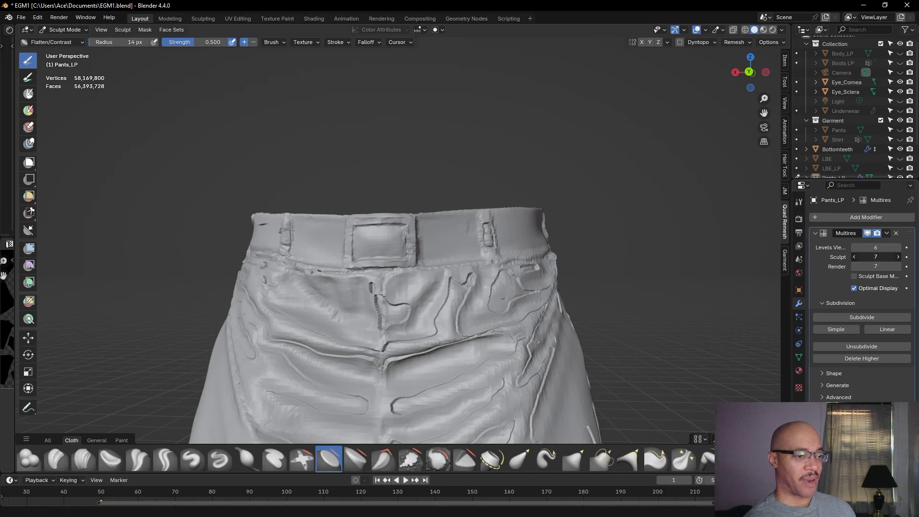
{"action": "mouse_move", "coordinate": [876, 257]}
{"action": "left_mouse_down"}
{"action": "mouse_move", "coordinate": [838, 257]}
{"action": "mouse_move", "coordinate": [905, 257]}
{"action": "left_mouse_up"}
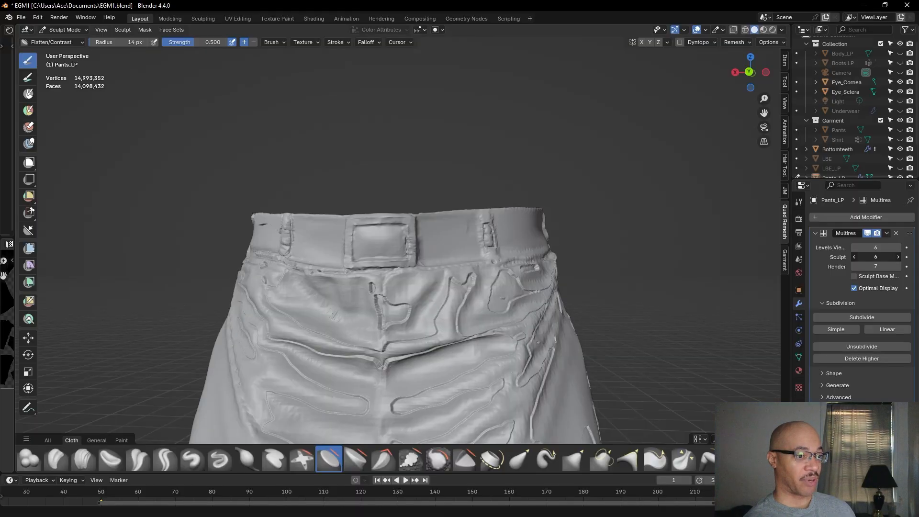
{"action": "left_click", "coordinate": [899, 257]}
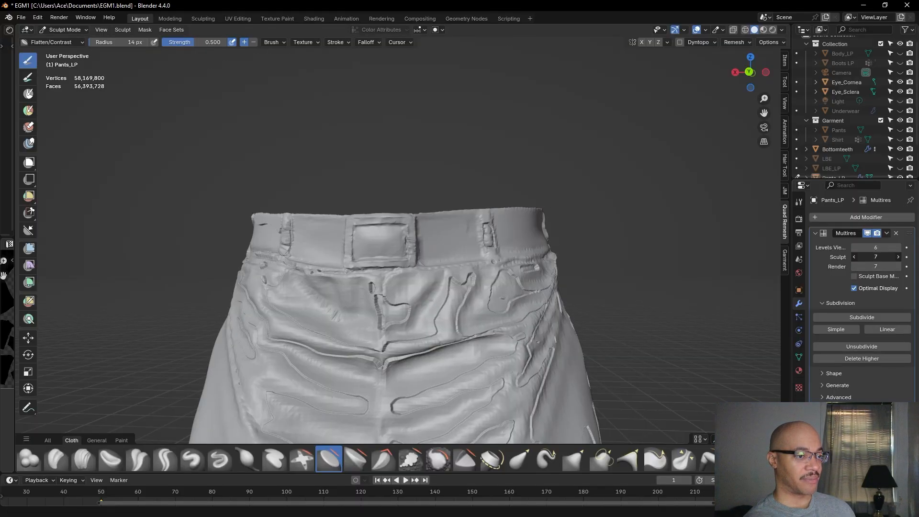
Compare Multires sculpt levels 4, 5 and 6 on the pants, set the render level to 6, and inspect the belt buckle
{"action": "left_click_drag", "start_coordinate": [876, 258], "coordinate": [862, 257]}
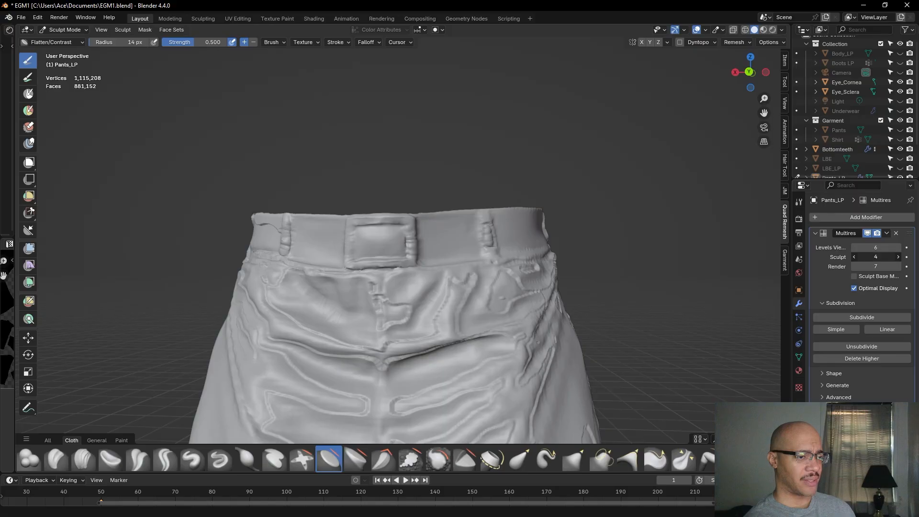
{"action": "left_click", "coordinate": [898, 258]}
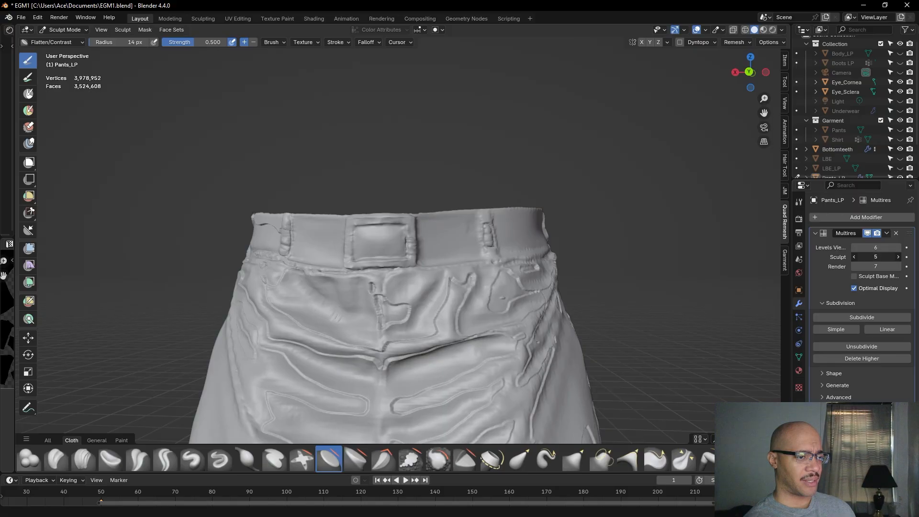
{"action": "left_click", "coordinate": [899, 258]}
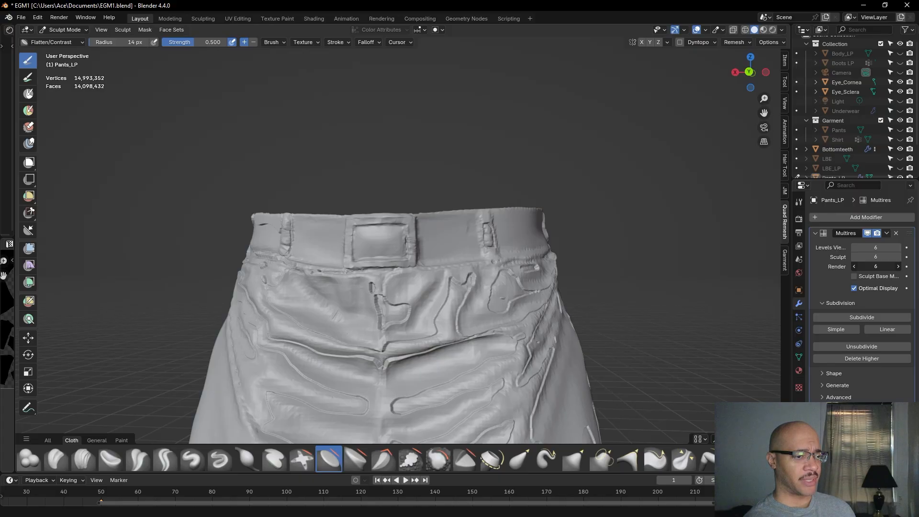
{"action": "scroll", "coordinate": [577, 207], "scroll_direction": "up", "scroll_amount": 7}
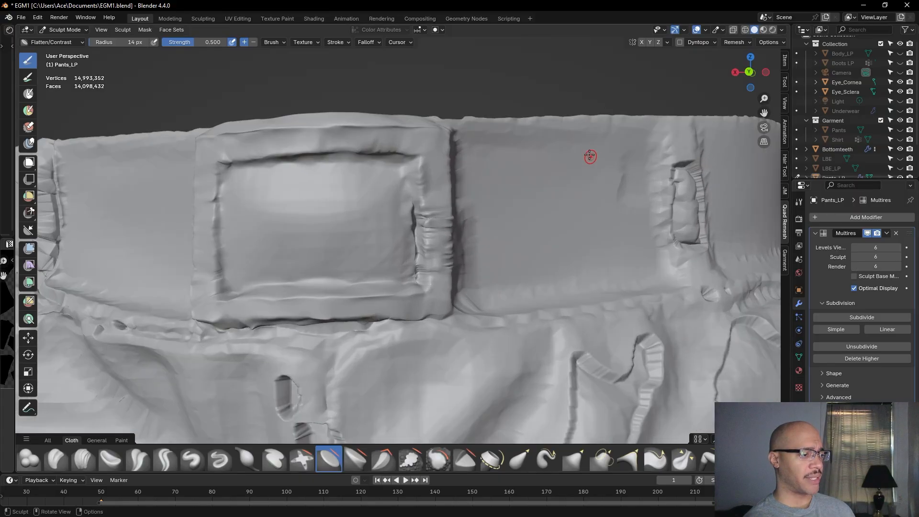
{"action": "scroll", "coordinate": [398, 244], "scroll_direction": "down", "scroll_amount": 8}
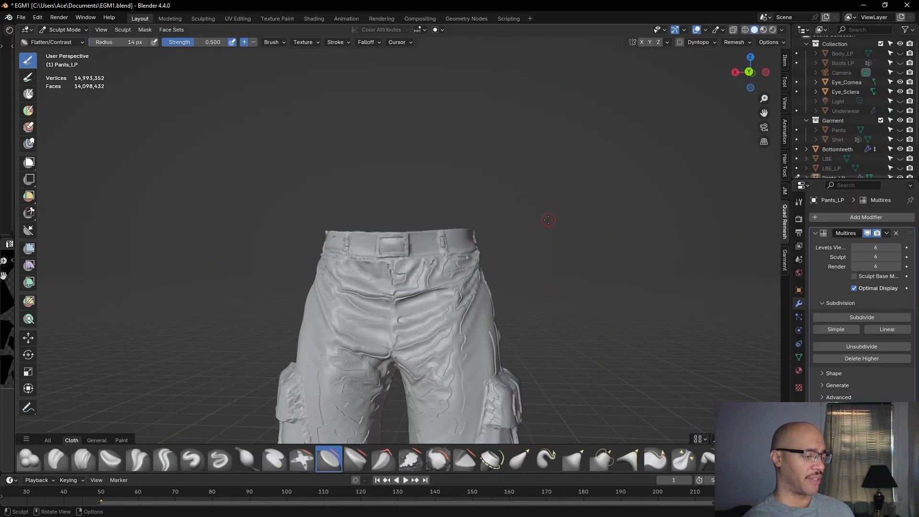
{"action": "scroll", "coordinate": [456, 222], "scroll_direction": "up", "scroll_amount": 6}
{"action": "scroll", "coordinate": [425, 336], "scroll_direction": "down", "scroll_amount": 7}
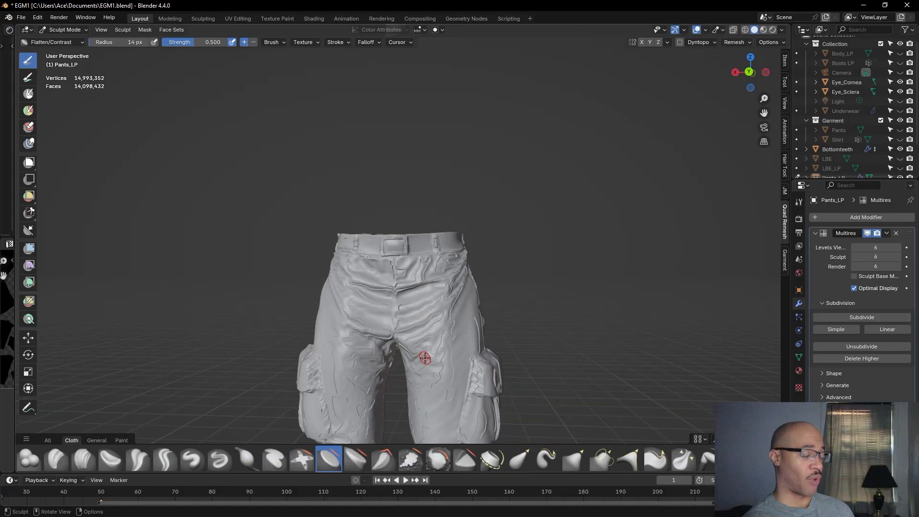
{"action": "scroll", "coordinate": [404, 252], "scroll_direction": "up", "scroll_amount": 10}
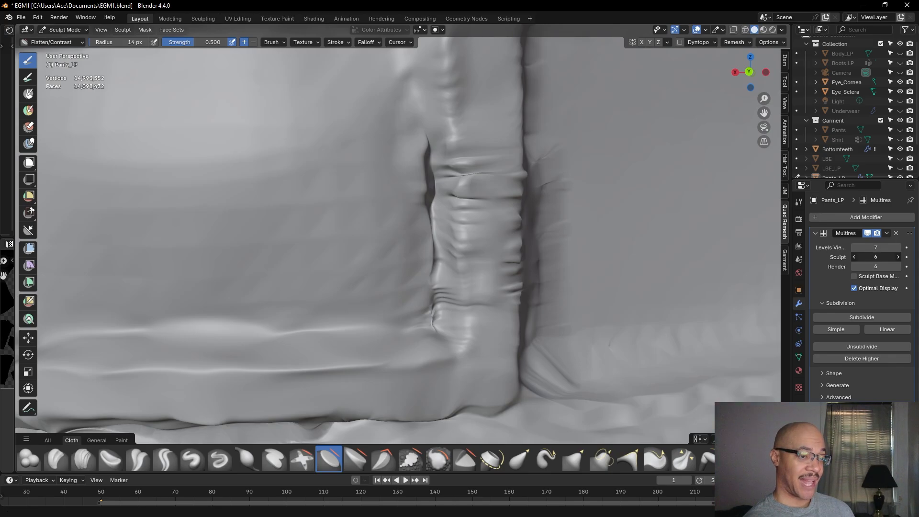
Set the pants' Multires viewport, sculpt and render levels all to 7
{"action": "left_click", "coordinate": [899, 257]}
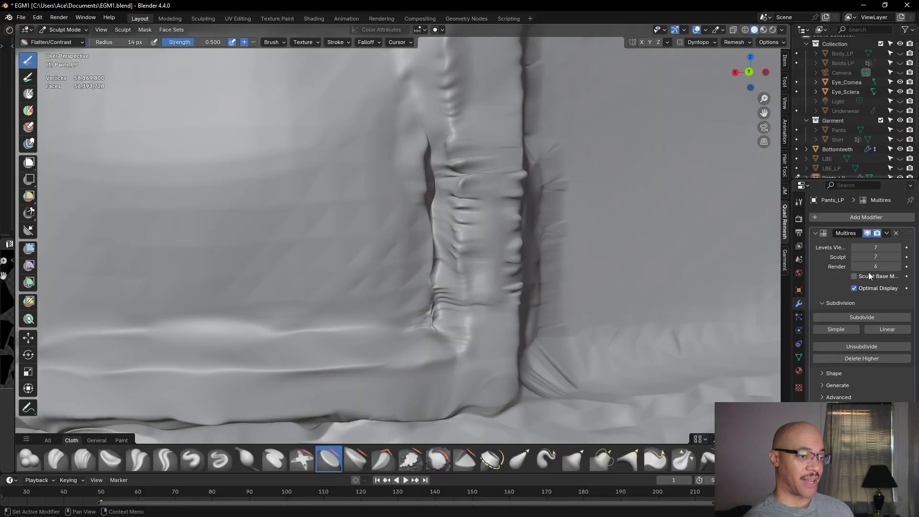
{"action": "middle_click_drag", "start_coordinate": [687, 240], "coordinate": [728, 195]}
{"action": "scroll", "coordinate": [589, 199], "scroll_direction": "up", "scroll_amount": 6}
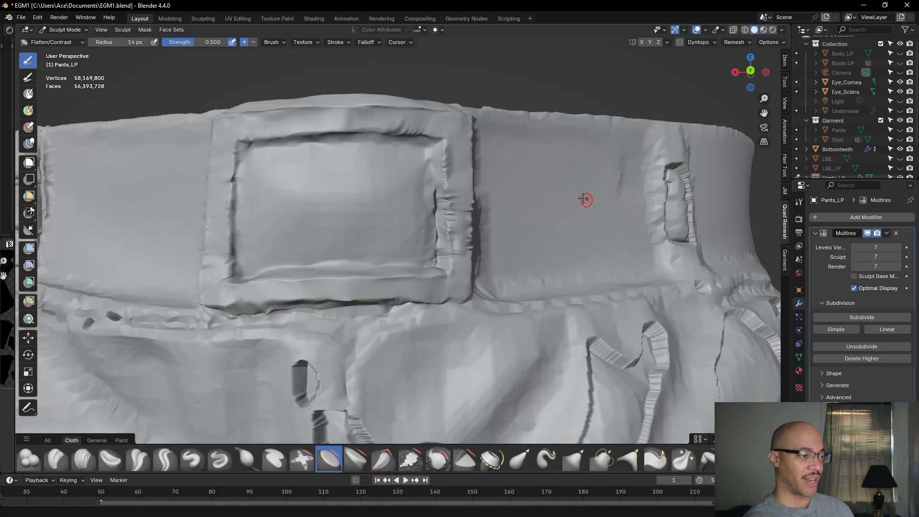
{"action": "scroll", "coordinate": [517, 225], "scroll_direction": "down", "scroll_amount": 4}
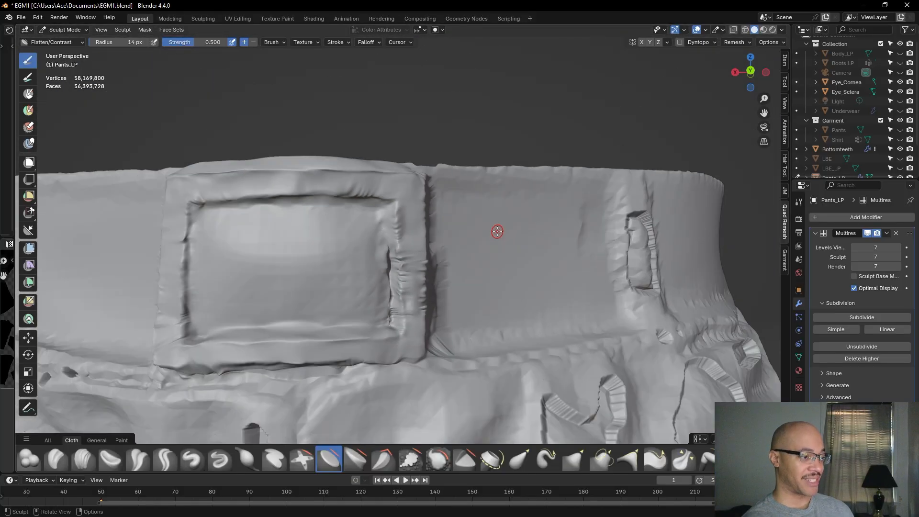
Brush short Flatten/Contrast strokes at radius 14 px over the ridges on the buckle frame's ridged side
{"action": "scroll", "coordinate": [496, 221], "scroll_direction": "up", "scroll_amount": 6}
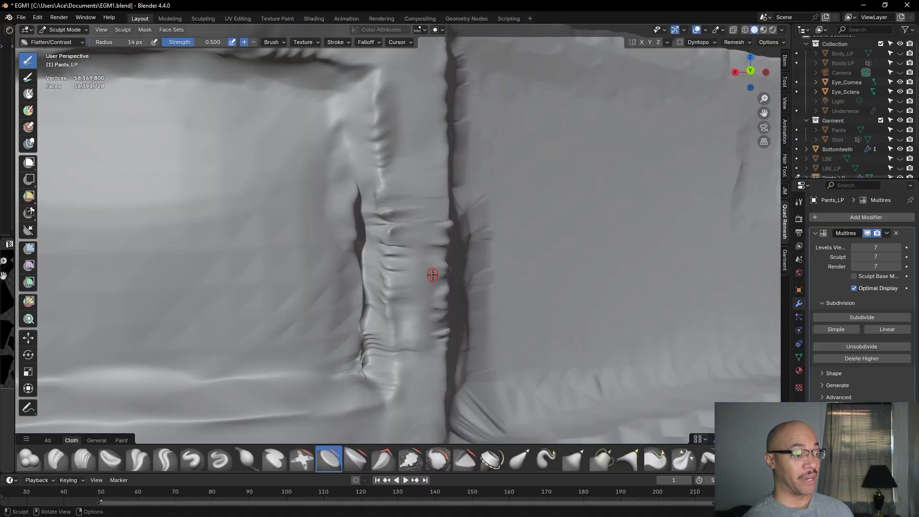
{"action": "left_click_drag", "start_coordinate": [400, 222], "coordinate": [403, 208]}
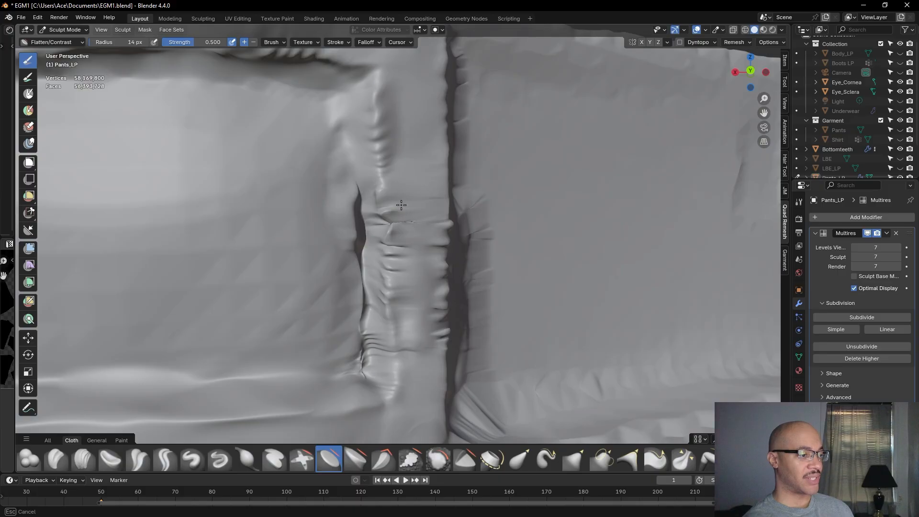
{"action": "left_click_drag", "start_coordinate": [437, 198], "coordinate": [436, 206]}
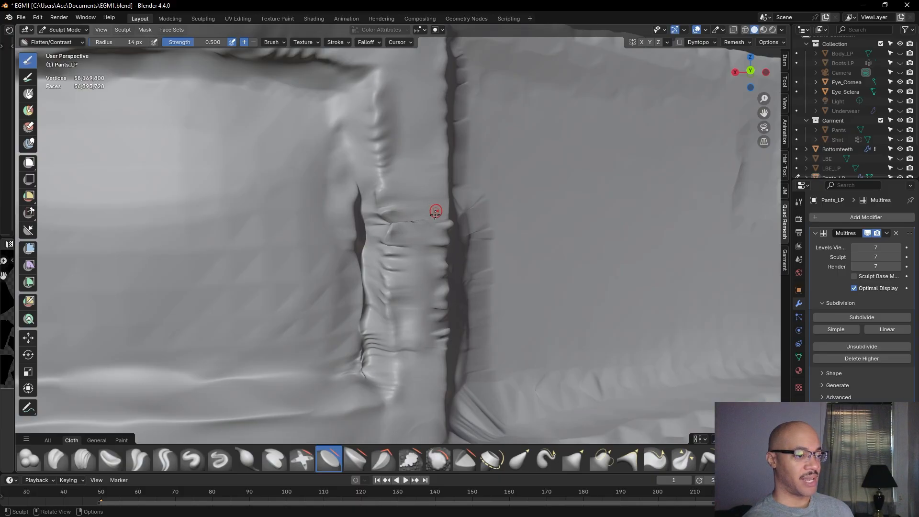
{"action": "mouse_move", "coordinate": [394, 319]}
{"action": "middle_mouse_down"}
{"action": "mouse_move", "coordinate": [378, 316]}
{"action": "mouse_move", "coordinate": [407, 324]}
{"action": "middle_mouse_up"}
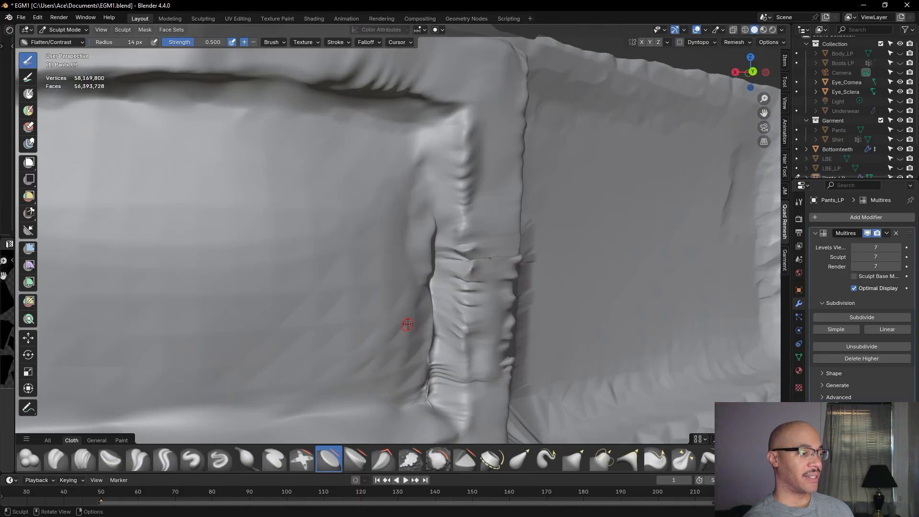
{"action": "middle_click_drag", "start_coordinate": [462, 313], "coordinate": [493, 308]}
{"action": "scroll", "coordinate": [459, 298], "scroll_direction": "down", "scroll_amount": 2}
{"action": "scroll", "coordinate": [460, 302], "scroll_direction": "up", "scroll_amount": 3}
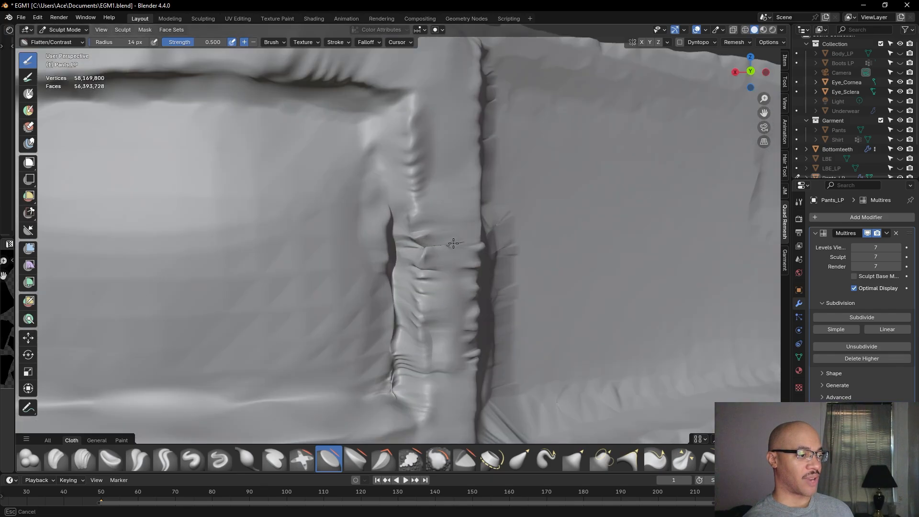
{"action": "left_click_drag", "start_coordinate": [468, 256], "coordinate": [468, 273]}
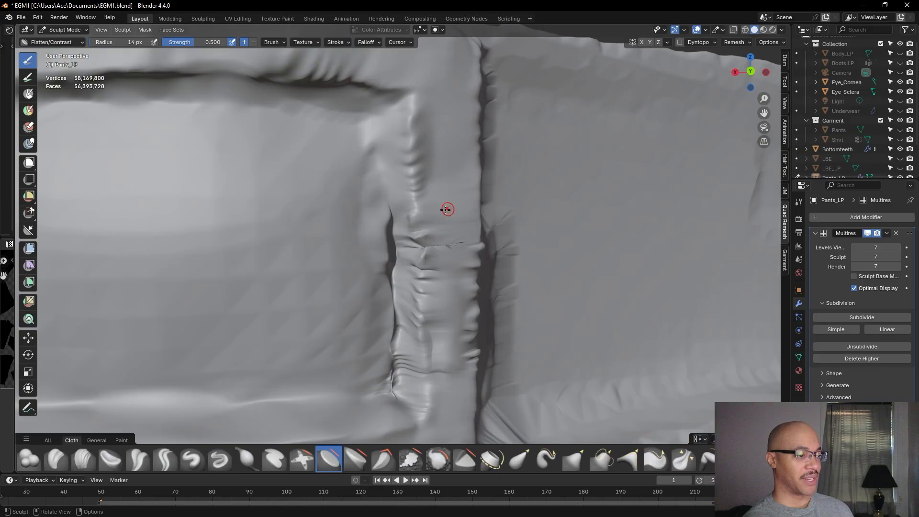
{"action": "mouse_move", "coordinate": [470, 314]}
{"action": "left_mouse_down"}
{"action": "mouse_move", "coordinate": [472, 322]}
{"action": "mouse_move", "coordinate": [456, 278]}
{"action": "left_mouse_up"}
Brush a Flatten/Contrast stroke near the upper corner of the buckle frame's ridged side and check the whole buckle
{"action": "scroll", "coordinate": [452, 273], "scroll_direction": "down", "scroll_amount": 3}
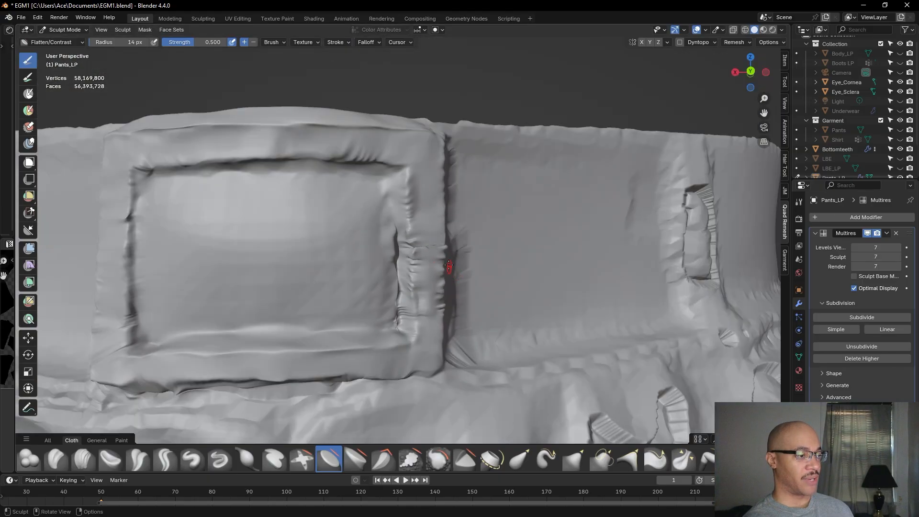
{"action": "left_click_drag", "start_coordinate": [428, 188], "coordinate": [412, 176]}
{"action": "scroll", "coordinate": [408, 216], "scroll_direction": "down", "scroll_amount": 3}
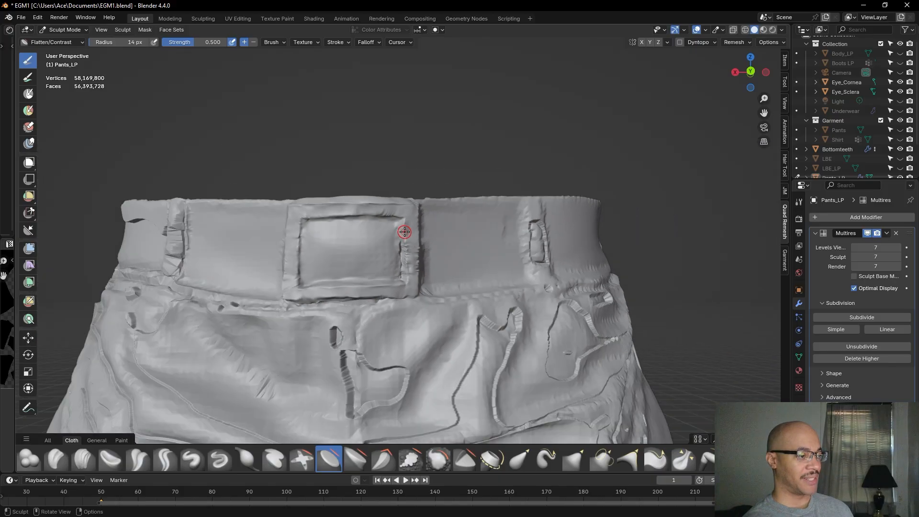
{"action": "scroll", "coordinate": [394, 259], "scroll_direction": "up", "scroll_amount": 5}
{"action": "scroll", "coordinate": [390, 146], "scroll_direction": "down", "scroll_amount": 1}
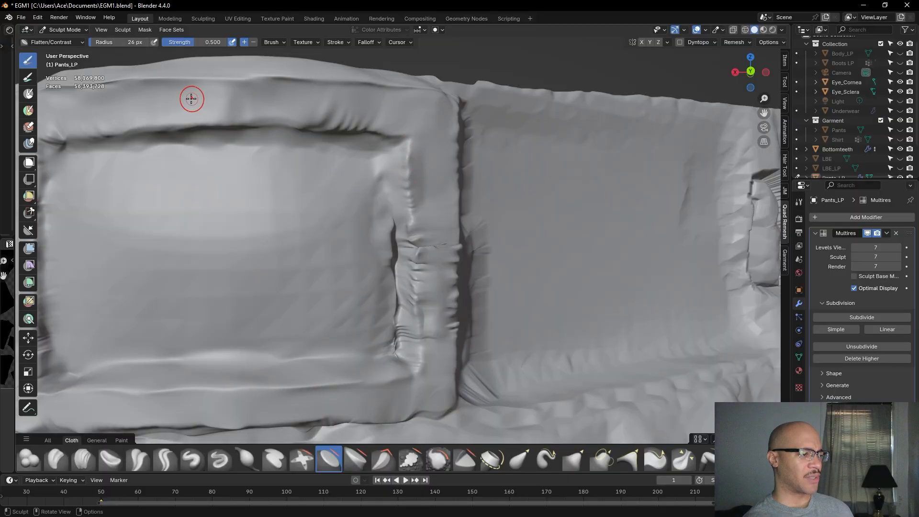
{"action": "scroll", "coordinate": [258, 407], "scroll_direction": "down", "scroll_amount": 5}
{"action": "scroll", "coordinate": [355, 245], "scroll_direction": "up", "scroll_amount": 3}
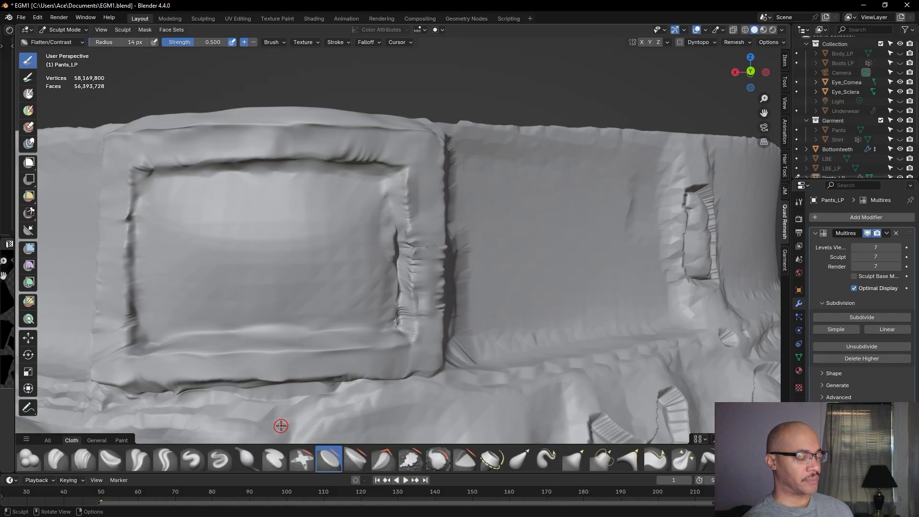
Switch to the Grab brush with a radius of 33 px and nudge the inner upper corner of the buckle frame's ridged side
{"action": "left_click", "coordinate": [574, 459]}
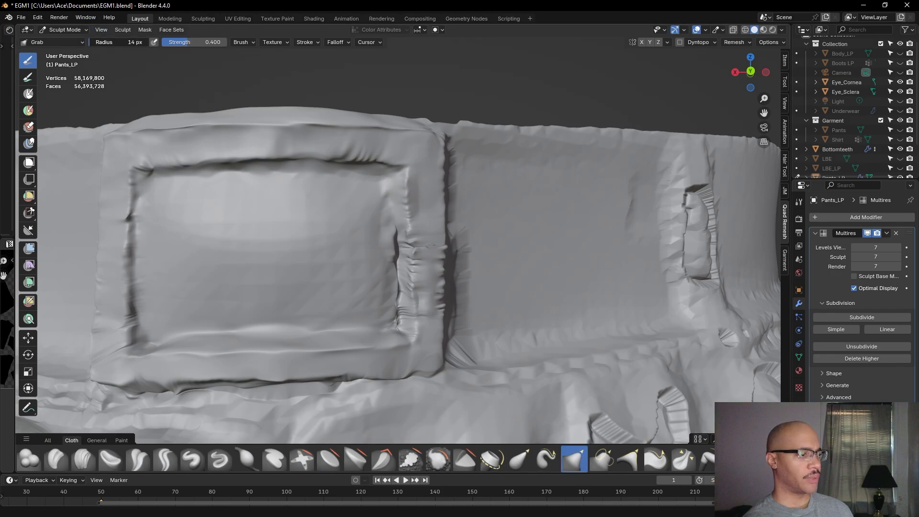
{"action": "left_click", "coordinate": [113, 27]}
{"action": "left_click_drag", "start_coordinate": [131, 44], "coordinate": [133, 45]}
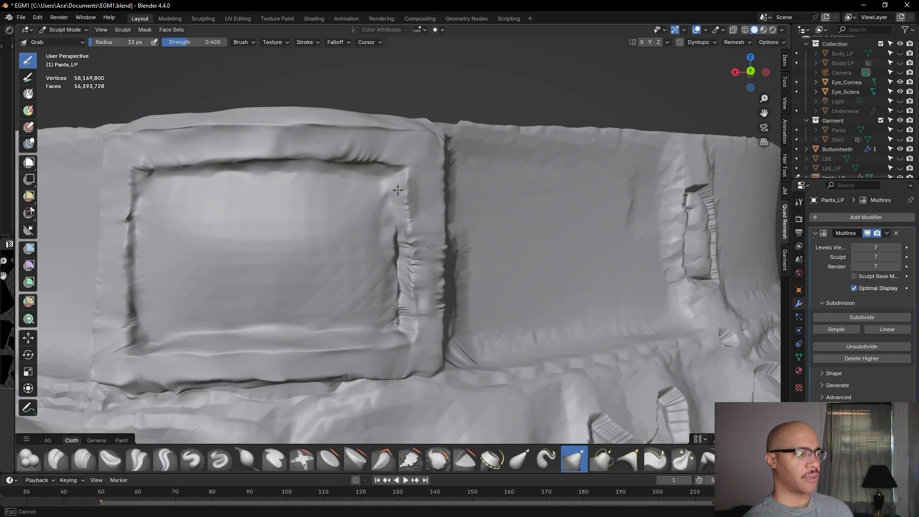
{"action": "mouse_move", "coordinate": [391, 188]}
{"action": "left_mouse_down"}
{"action": "mouse_move", "coordinate": [402, 220]}
{"action": "mouse_move", "coordinate": [400, 205]}
{"action": "left_mouse_up"}
{"action": "middle_click_drag", "start_coordinate": [400, 195], "coordinate": [336, 214]}
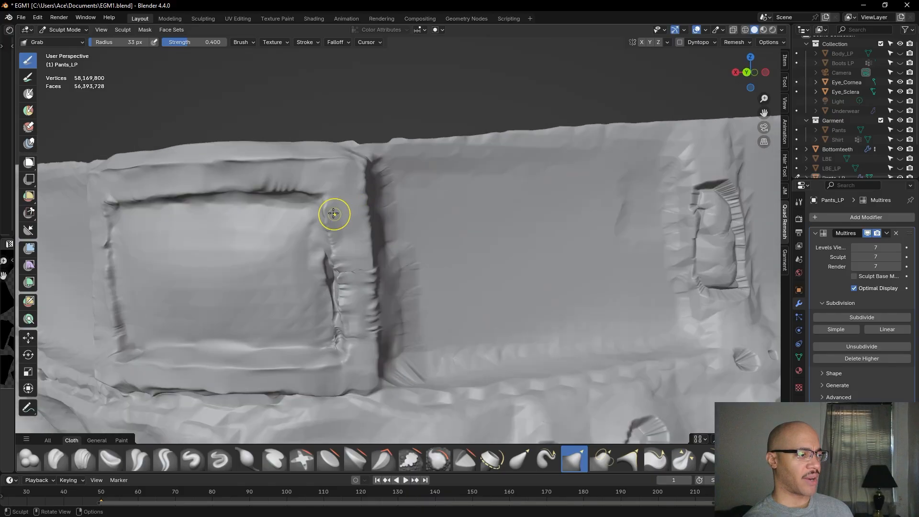
{"action": "left_click_drag", "start_coordinate": [316, 213], "coordinate": [321, 208]}
Examine the buckle frame and waistband up close and from a distance to judge the level of sculpted detail
{"action": "scroll", "coordinate": [319, 205], "scroll_direction": "down", "scroll_amount": 6}
{"action": "mouse_move", "coordinate": [347, 182]}
{"action": "middle_mouse_down"}
{"action": "mouse_move", "coordinate": [357, 173]}
{"action": "mouse_move", "coordinate": [329, 163]}
{"action": "mouse_move", "coordinate": [318, 195]}
{"action": "mouse_move", "coordinate": [380, 181]}
{"action": "middle_mouse_up"}
{"action": "scroll", "coordinate": [391, 205], "scroll_direction": "up", "scroll_amount": 5}
{"action": "scroll", "coordinate": [383, 198], "scroll_direction": "up", "scroll_amount": 2}
{"action": "scroll", "coordinate": [373, 169], "scroll_direction": "up", "scroll_amount": 3}
{"action": "scroll", "coordinate": [341, 174], "scroll_direction": "down", "scroll_amount": 3}
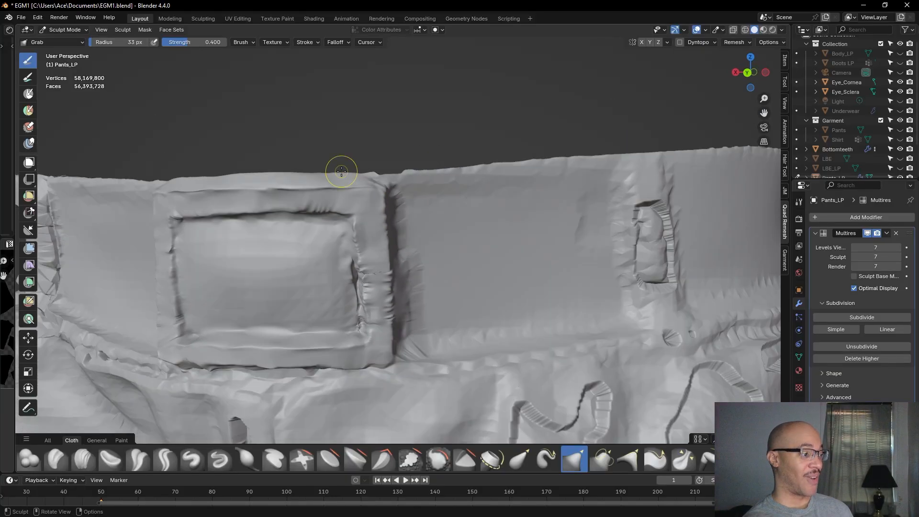
{"action": "scroll", "coordinate": [341, 175], "scroll_direction": "down", "scroll_amount": 4}
{"action": "scroll", "coordinate": [326, 211], "scroll_direction": "up", "scroll_amount": 5}
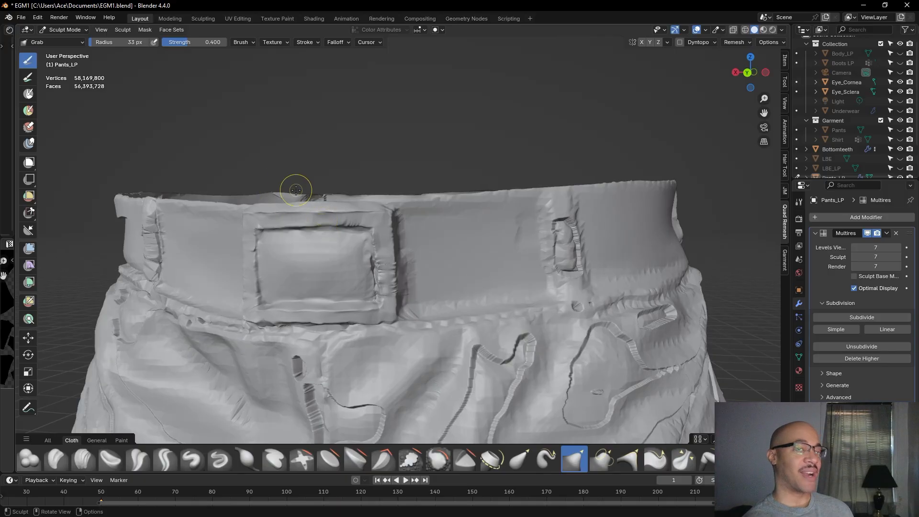
{"action": "middle_click_drag", "start_coordinate": [314, 159], "coordinate": [360, 157], "text": "shift"}
{"action": "scroll", "coordinate": [444, 246], "scroll_direction": "up", "scroll_amount": 5}
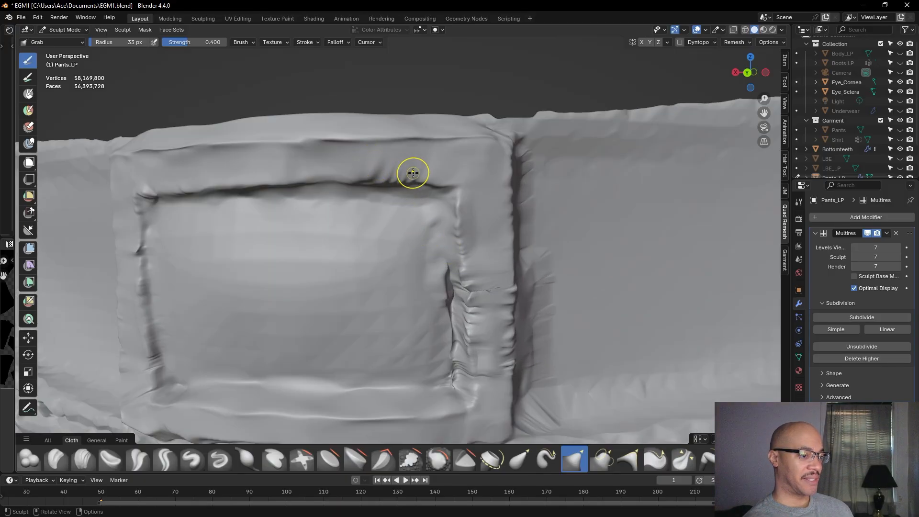
{"action": "scroll", "coordinate": [394, 201], "scroll_direction": "down", "scroll_amount": 5}
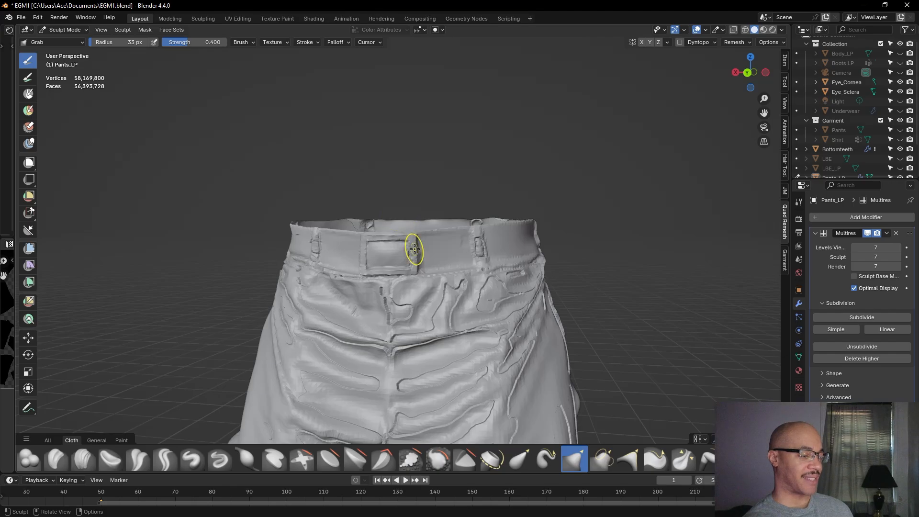
{"action": "scroll", "coordinate": [507, 219], "scroll_direction": "down", "scroll_amount": 4}
{"action": "scroll", "coordinate": [504, 240], "scroll_direction": "up", "scroll_amount": 6}
{"action": "scroll", "coordinate": [503, 251], "scroll_direction": "up", "scroll_amount": 6}
{"action": "scroll", "coordinate": [365, 257], "scroll_direction": "down", "scroll_amount": 6}
{"action": "scroll", "coordinate": [318, 239], "scroll_direction": "down", "scroll_amount": 3}
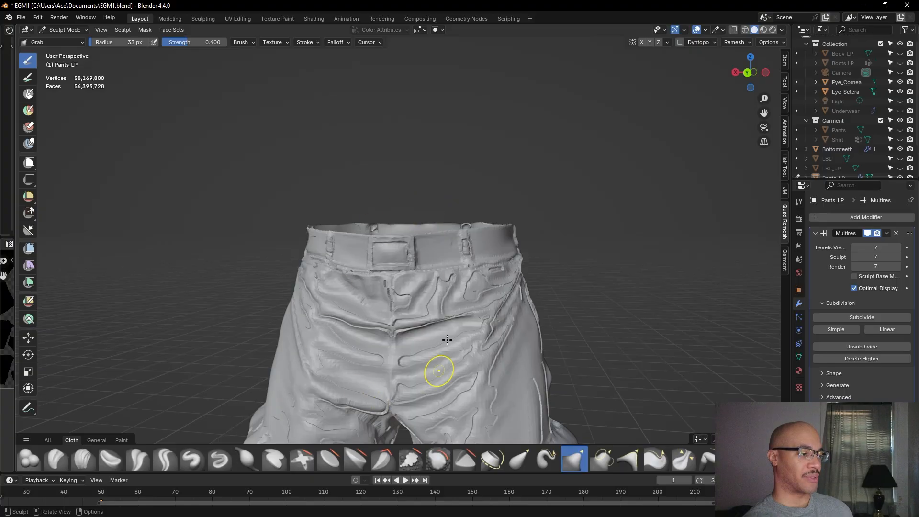
{"action": "scroll", "coordinate": [383, 290], "scroll_direction": "up", "scroll_amount": 6}
{"action": "scroll", "coordinate": [407, 287], "scroll_direction": "down", "scroll_amount": 3}
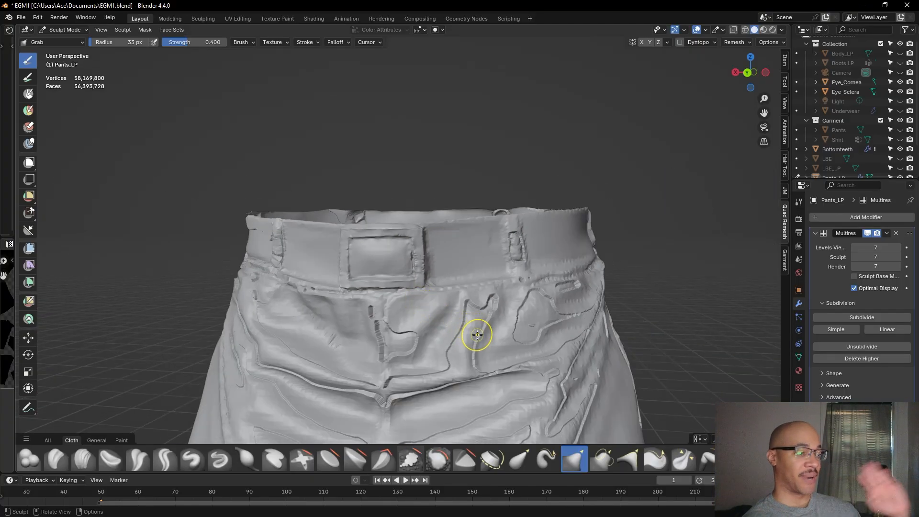
{"action": "scroll", "coordinate": [478, 335], "scroll_direction": "up", "scroll_amount": 4}
{"action": "scroll", "coordinate": [450, 293], "scroll_direction": "up", "scroll_amount": 3}
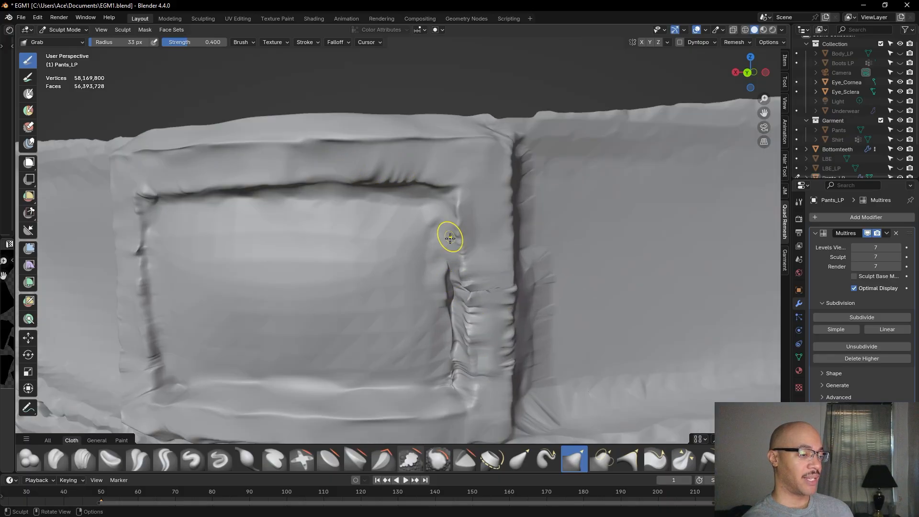
Pull the inner edge of the buckle frame's ridged side downward below the upper corner with the Grab brush
{"action": "left_click_drag", "start_coordinate": [452, 201], "coordinate": [453, 250]}
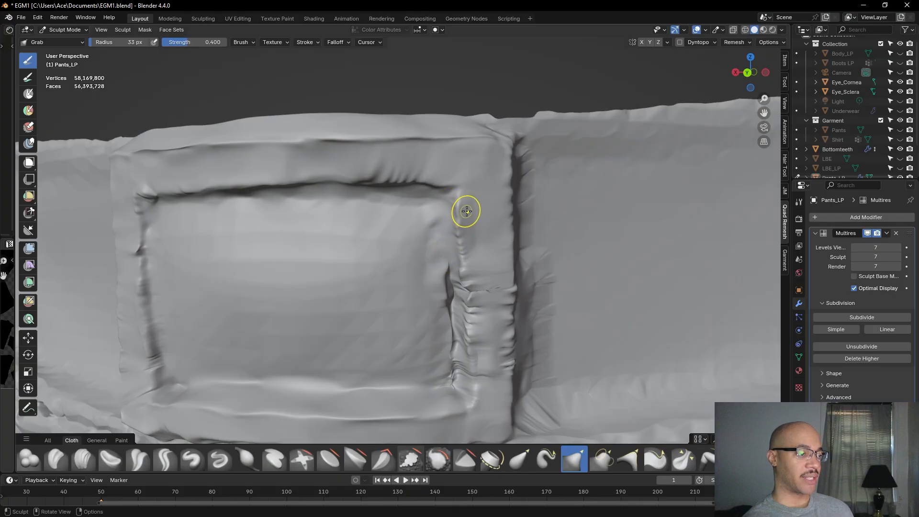
{"action": "left_click_drag", "start_coordinate": [456, 207], "coordinate": [454, 237]}
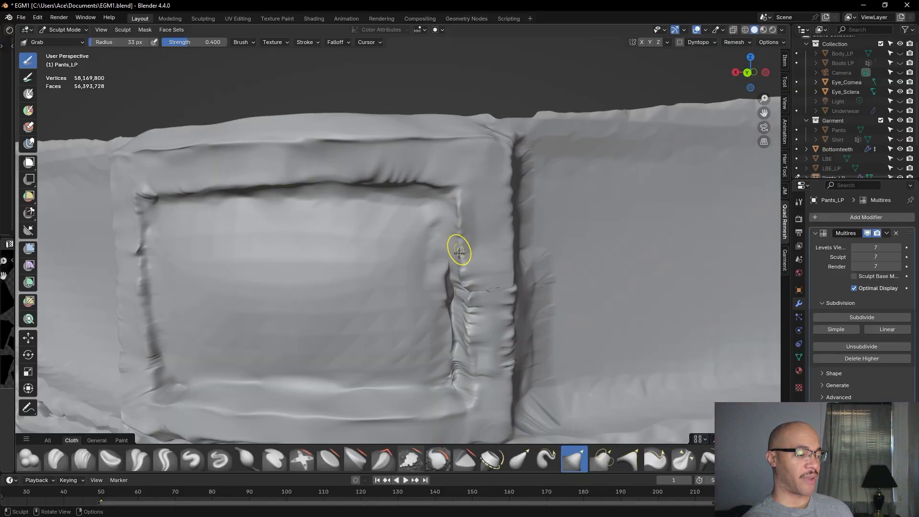
{"action": "scroll", "coordinate": [470, 291], "scroll_direction": "up", "scroll_amount": 9}
{"action": "mouse_move", "coordinate": [473, 288]}
{"action": "middle_mouse_down"}
{"action": "mouse_move", "coordinate": [471, 275]}
{"action": "mouse_move", "coordinate": [464, 283]}
{"action": "middle_mouse_up"}
{"action": "scroll", "coordinate": [463, 283], "scroll_direction": "down", "scroll_amount": 9}
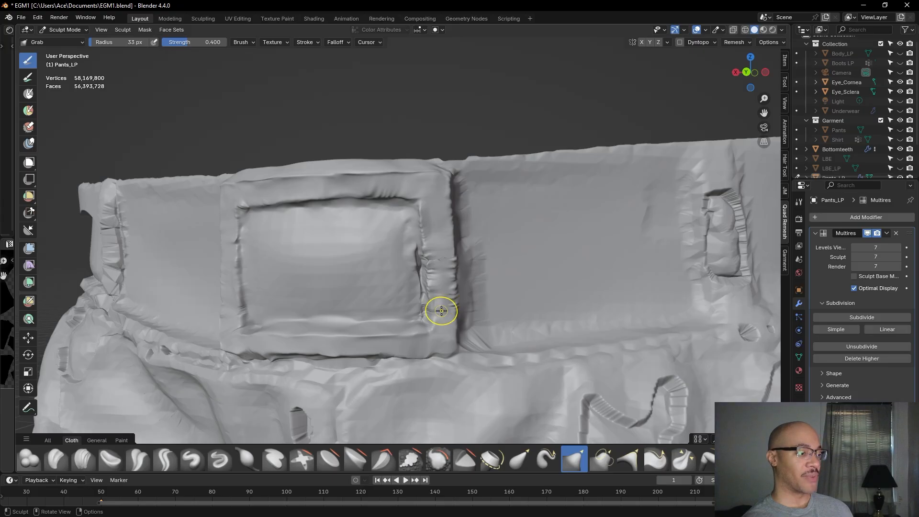
Switch to the Flatten/Contrast brush and flatten the horizontal ridges on the lower half of the buckle frame's ridged side
{"action": "scroll", "coordinate": [438, 309], "scroll_direction": "up", "scroll_amount": 3}
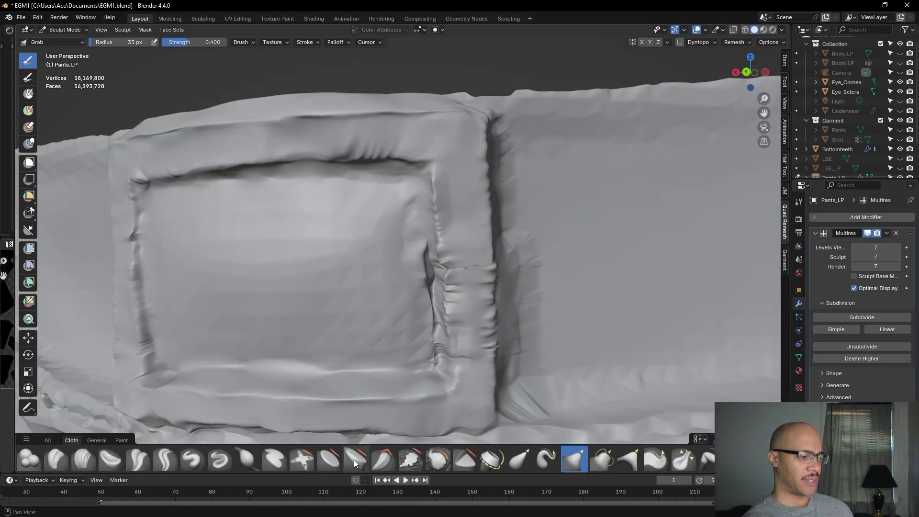
{"action": "left_click", "coordinate": [332, 456]}
{"action": "mouse_move", "coordinate": [468, 267]}
{"action": "left_mouse_down"}
{"action": "mouse_move", "coordinate": [468, 282]}
{"action": "mouse_move", "coordinate": [478, 267]}
{"action": "mouse_move", "coordinate": [473, 273]}
{"action": "mouse_move", "coordinate": [485, 284]}
{"action": "left_mouse_up"}
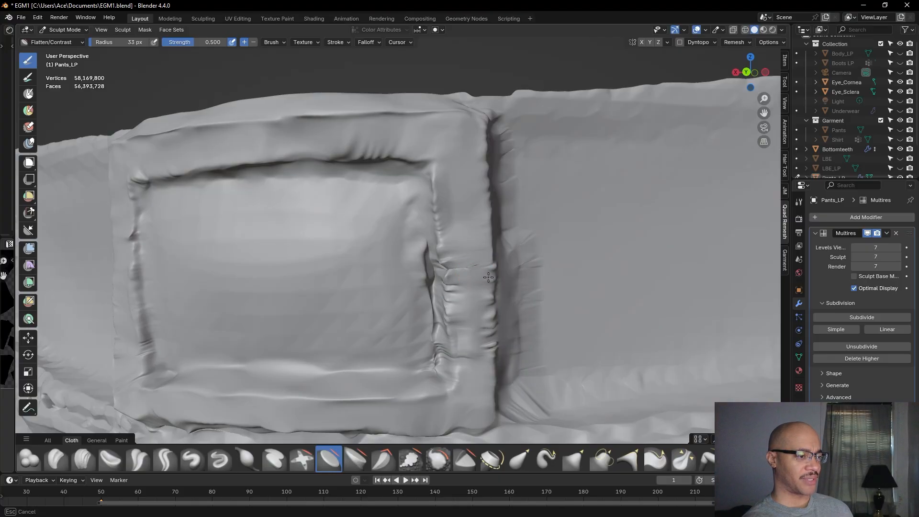
{"action": "left_click_drag", "start_coordinate": [483, 324], "coordinate": [486, 349]}
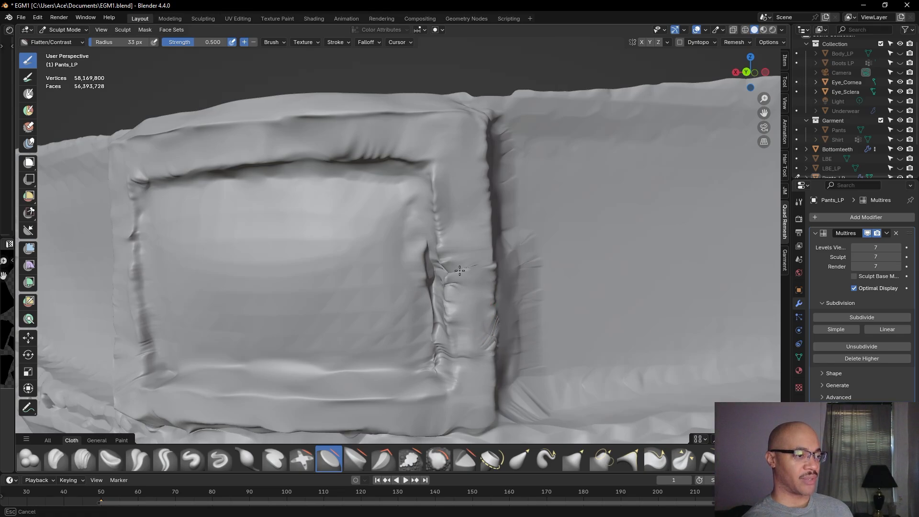
{"action": "left_click_drag", "start_coordinate": [478, 271], "coordinate": [478, 276]}
{"action": "mouse_move", "coordinate": [461, 256]}
{"action": "left_mouse_down"}
{"action": "mouse_move", "coordinate": [456, 250]}
{"action": "mouse_move", "coordinate": [478, 275]}
{"action": "left_mouse_up"}
{"action": "mouse_move", "coordinate": [477, 336]}
{"action": "left_mouse_down"}
{"action": "mouse_move", "coordinate": [479, 350]}
{"action": "mouse_move", "coordinate": [468, 323]}
{"action": "mouse_move", "coordinate": [491, 311]}
{"action": "left_mouse_up"}
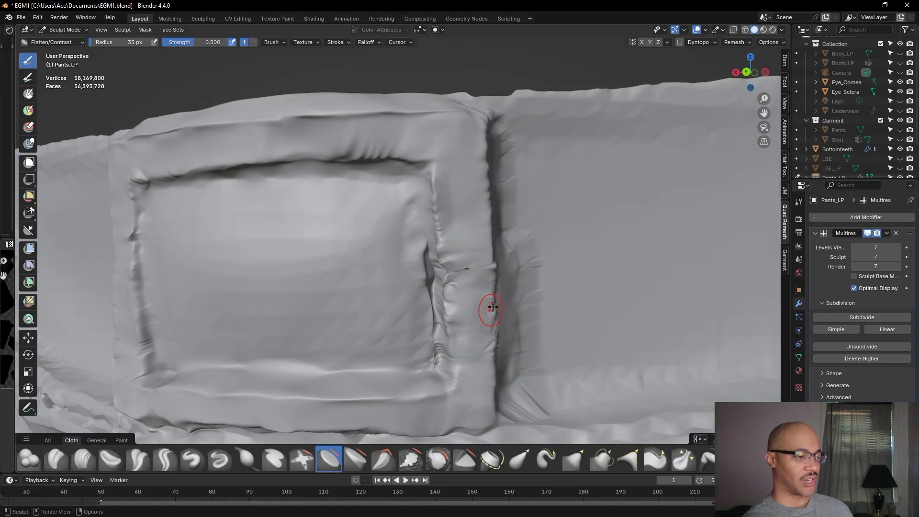
Flatten the bumpy outer edge of the buckle frame's ridged side, working along it from its lower end to the upper corner
{"action": "middle_click_drag", "start_coordinate": [502, 287], "coordinate": [431, 302]}
{"action": "left_click_drag", "start_coordinate": [253, 304], "coordinate": [256, 321]}
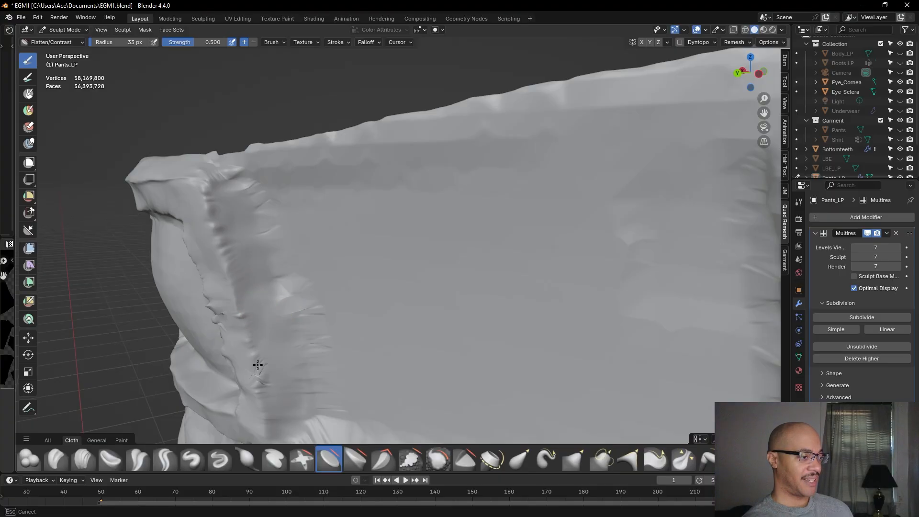
{"action": "mouse_move", "coordinate": [267, 370]}
{"action": "left_mouse_down"}
{"action": "mouse_move", "coordinate": [251, 272]}
{"action": "mouse_move", "coordinate": [211, 189]}
{"action": "left_mouse_up"}
{"action": "left_click_drag", "start_coordinate": [234, 262], "coordinate": [241, 254]}
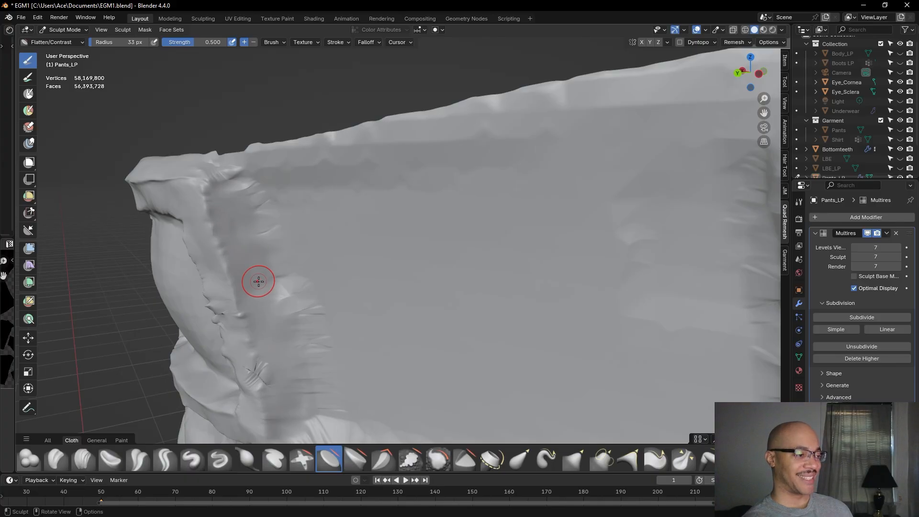
{"action": "mouse_move", "coordinate": [276, 316]}
{"action": "left_mouse_down"}
{"action": "mouse_move", "coordinate": [281, 310]}
{"action": "mouse_move", "coordinate": [273, 335]}
{"action": "left_mouse_up"}
{"action": "scroll", "coordinate": [274, 336], "scroll_direction": "down", "scroll_amount": 3}
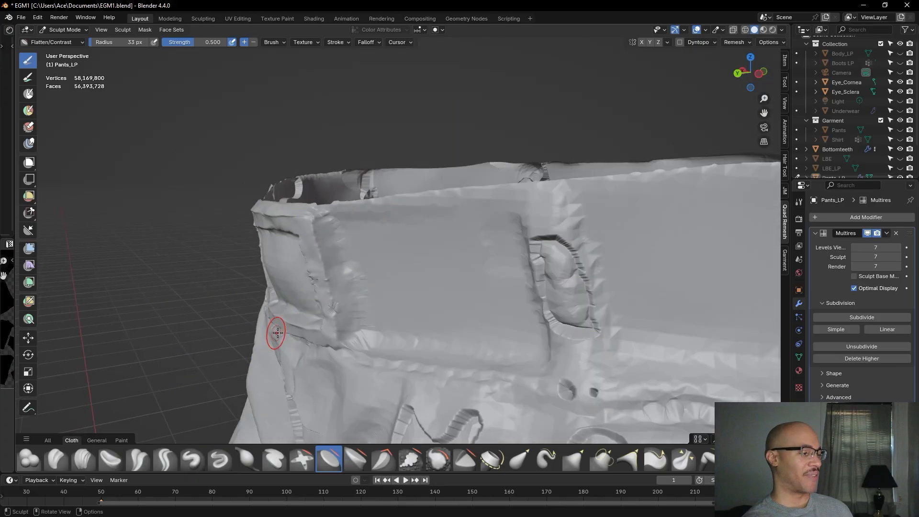
Flatten the inner wall of the buckle frame's ridged side directly below the upper corner
{"action": "middle_click_drag", "start_coordinate": [277, 332], "coordinate": [343, 315]}
{"action": "scroll", "coordinate": [405, 331], "scroll_direction": "up", "scroll_amount": 2}
{"action": "mouse_move", "coordinate": [410, 330]}
{"action": "middle_mouse_down"}
{"action": "mouse_move", "coordinate": [490, 326]}
{"action": "mouse_move", "coordinate": [438, 316]}
{"action": "middle_mouse_up"}
{"action": "scroll", "coordinate": [445, 317], "scroll_direction": "up", "scroll_amount": 4}
{"action": "mouse_move", "coordinate": [522, 286]}
{"action": "left_mouse_down"}
{"action": "mouse_move", "coordinate": [517, 295]}
{"action": "mouse_move", "coordinate": [530, 214]}
{"action": "mouse_move", "coordinate": [540, 229]}
{"action": "left_mouse_up"}
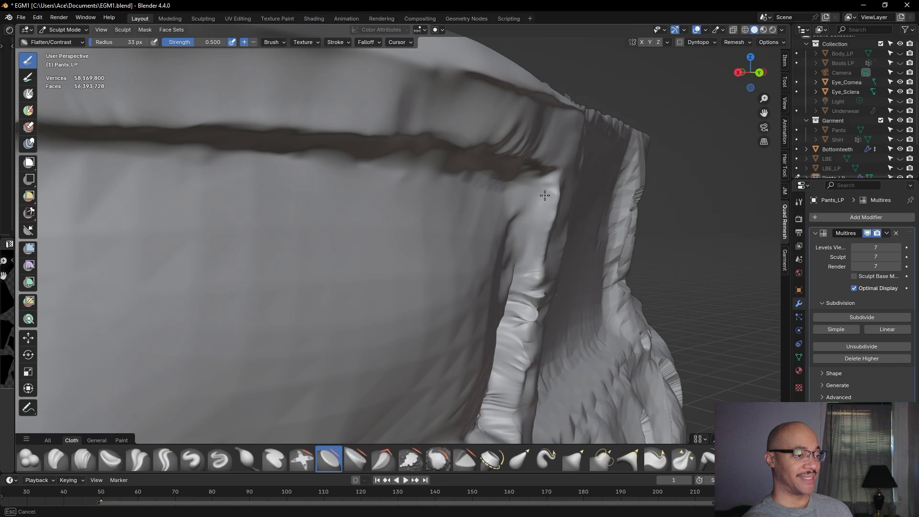
{"action": "left_click_drag", "start_coordinate": [544, 221], "coordinate": [530, 283]}
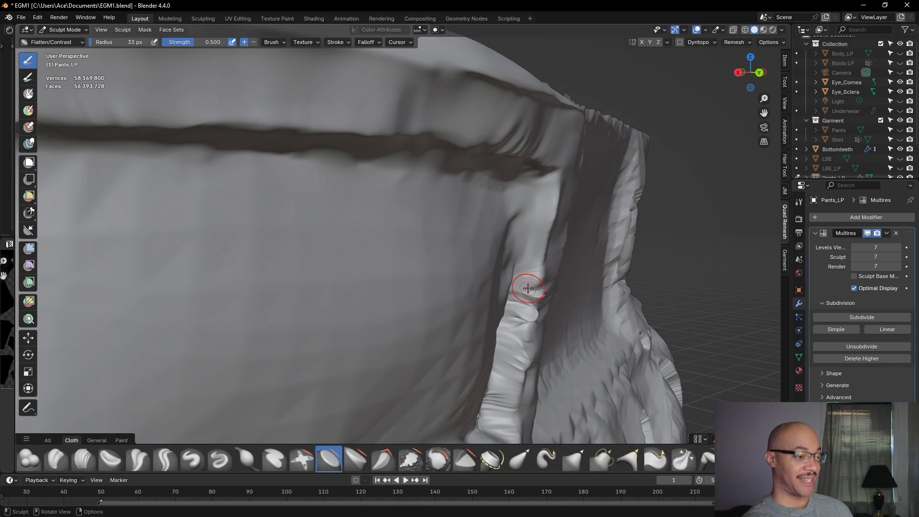
Even out the front face of the ridged side at the inner upper corner and flatten the ridges on the adjoining upper bar
{"action": "scroll", "coordinate": [524, 288], "scroll_direction": "down", "scroll_amount": 3}
{"action": "middle_click_drag", "start_coordinate": [521, 288], "coordinate": [478, 289]}
{"action": "middle_click_drag", "start_coordinate": [432, 334], "coordinate": [424, 335]}
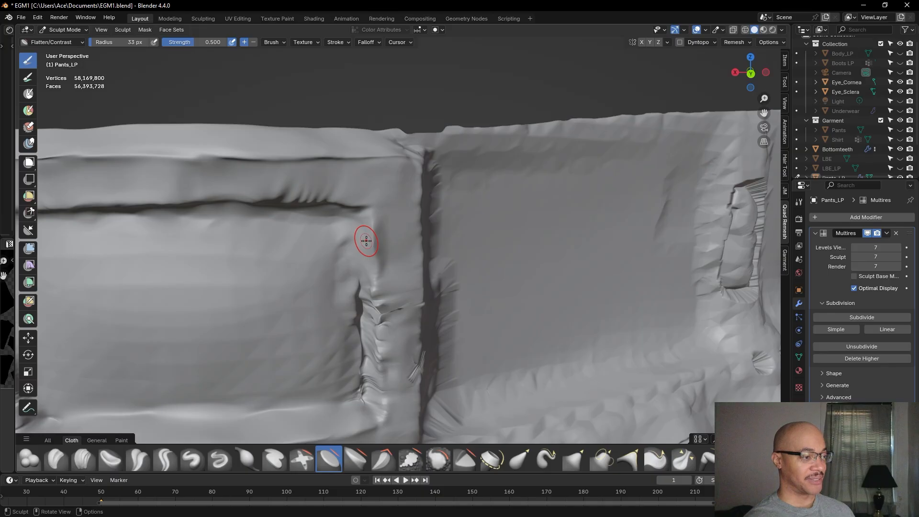
{"action": "left_click_drag", "start_coordinate": [382, 264], "coordinate": [382, 212]}
{"action": "mouse_move", "coordinate": [387, 245]}
{"action": "left_mouse_down"}
{"action": "mouse_move", "coordinate": [384, 277]}
{"action": "mouse_move", "coordinate": [389, 221]}
{"action": "left_mouse_up"}
{"action": "left_click_drag", "start_coordinate": [389, 222], "coordinate": [401, 201]}
{"action": "left_click_drag", "start_coordinate": [309, 174], "coordinate": [266, 181]}
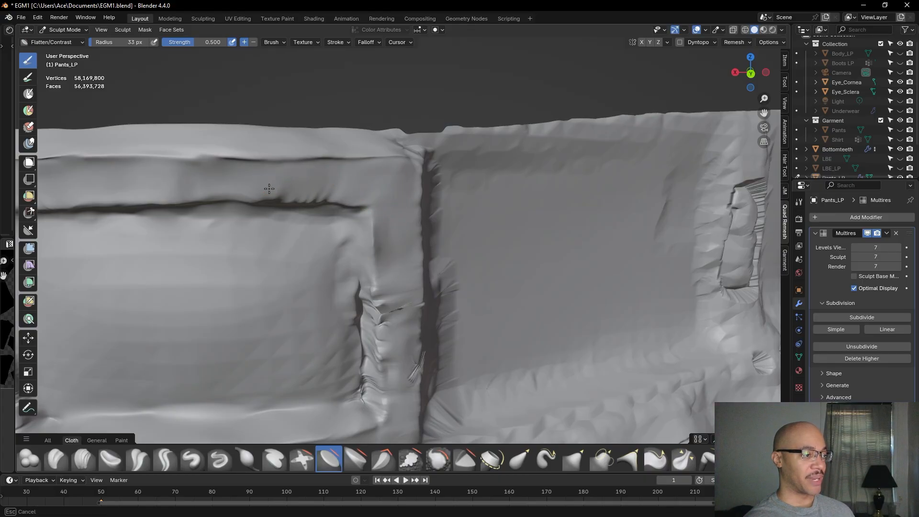
{"action": "left_click_drag", "start_coordinate": [299, 194], "coordinate": [298, 198]}
Brush more Flatten/Contrast strokes down the ridged side and around the middle of its outer edge
{"action": "mouse_move", "coordinate": [297, 199]}
{"action": "middle_mouse_down"}
{"action": "mouse_move", "coordinate": [284, 158]}
{"action": "mouse_move", "coordinate": [293, 165]}
{"action": "middle_mouse_up"}
{"action": "middle_click_drag", "start_coordinate": [304, 83], "coordinate": [353, 118]}
{"action": "mouse_move", "coordinate": [408, 234]}
{"action": "left_mouse_down"}
{"action": "mouse_move", "coordinate": [437, 273]}
{"action": "mouse_move", "coordinate": [444, 322]}
{"action": "left_mouse_up"}
{"action": "scroll", "coordinate": [433, 302], "scroll_direction": "down", "scroll_amount": 3}
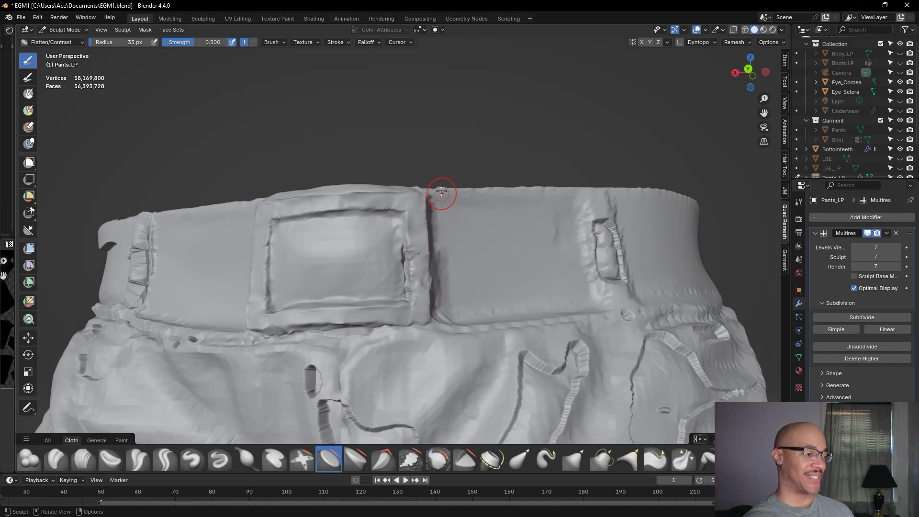
{"action": "scroll", "coordinate": [442, 194], "scroll_direction": "up", "scroll_amount": 2}
{"action": "scroll", "coordinate": [449, 273], "scroll_direction": "up", "scroll_amount": 2}
{"action": "middle_click_drag", "start_coordinate": [462, 278], "coordinate": [323, 304]}
{"action": "mouse_move", "coordinate": [324, 303]}
{"action": "left_mouse_down"}
{"action": "mouse_move", "coordinate": [328, 313]}
{"action": "mouse_move", "coordinate": [298, 329]}
{"action": "left_mouse_up"}
{"action": "middle_click_drag", "start_coordinate": [298, 329], "coordinate": [316, 323]}
{"action": "left_click_drag", "start_coordinate": [342, 311], "coordinate": [349, 309]}
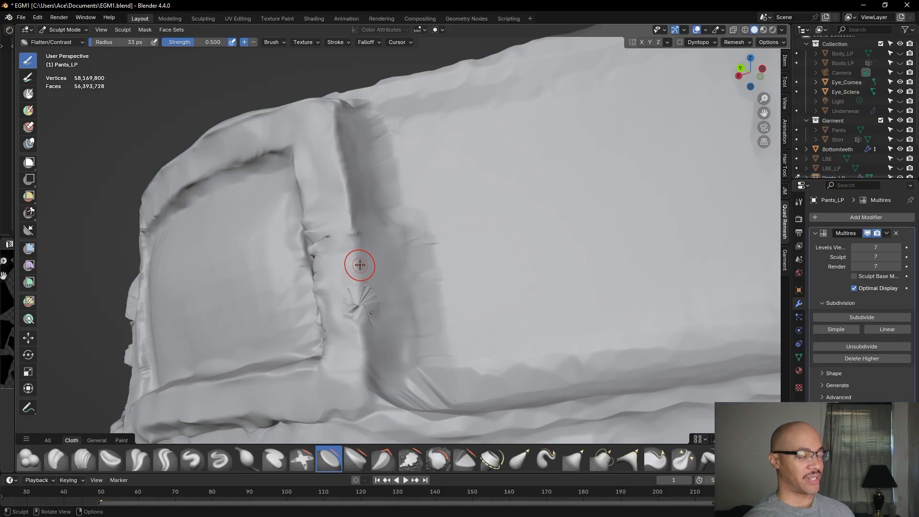
Smooth the pinched spot on the ridged side and flatten its inner edge between the middle and the upper corner
{"action": "mouse_move", "coordinate": [360, 246]}
{"action": "middle_mouse_down"}
{"action": "mouse_move", "coordinate": [372, 278]}
{"action": "mouse_move", "coordinate": [410, 296]}
{"action": "mouse_move", "coordinate": [387, 291]}
{"action": "middle_mouse_up"}
{"action": "scroll", "coordinate": [416, 305], "scroll_direction": "up", "scroll_amount": 2}
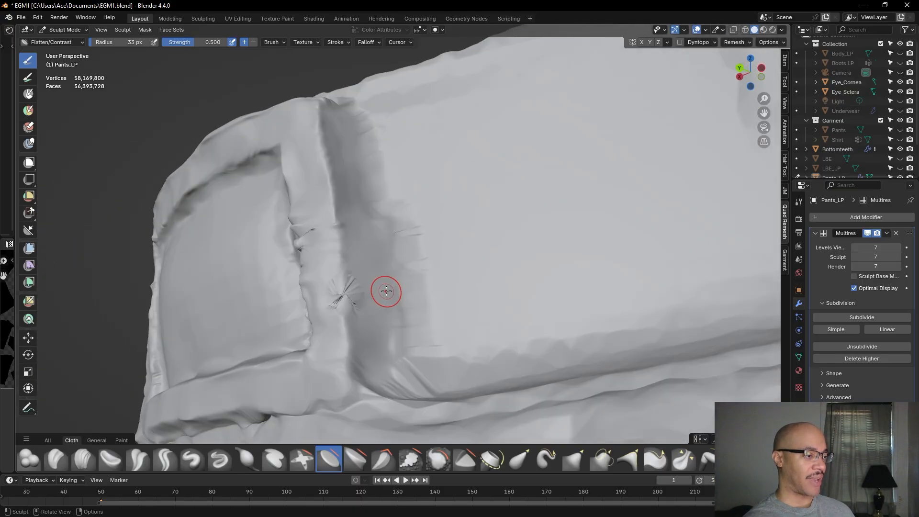
{"action": "left_click_drag", "start_coordinate": [337, 294], "coordinate": [317, 304], "text": "shift"}
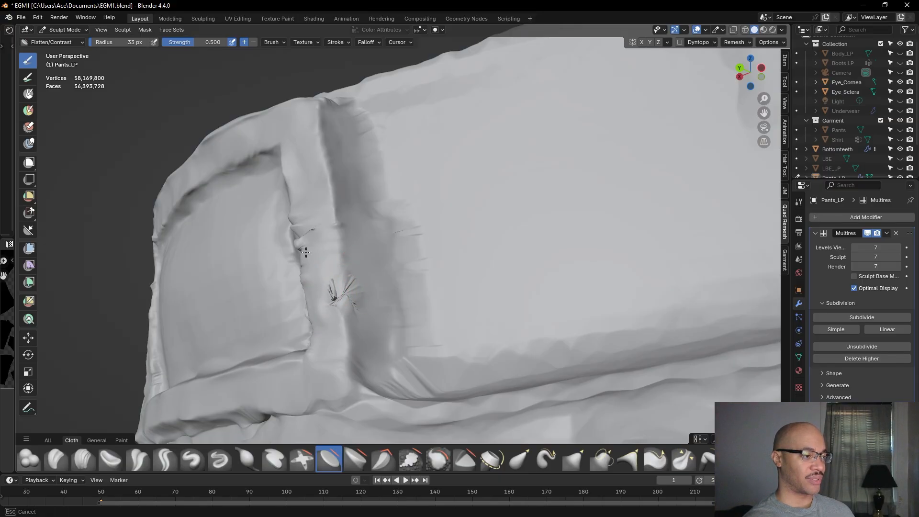
{"action": "left_click_drag", "start_coordinate": [299, 217], "coordinate": [300, 221]}
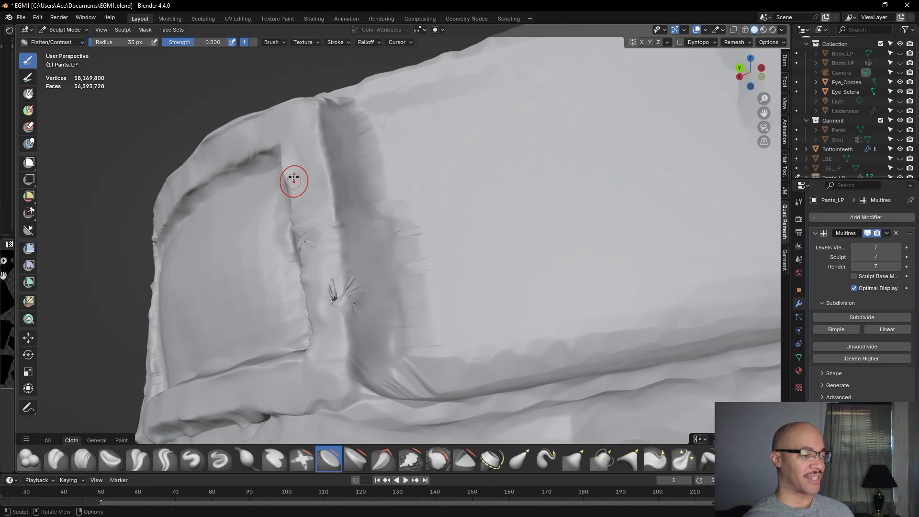
{"action": "left_click_drag", "start_coordinate": [283, 165], "coordinate": [283, 153]}
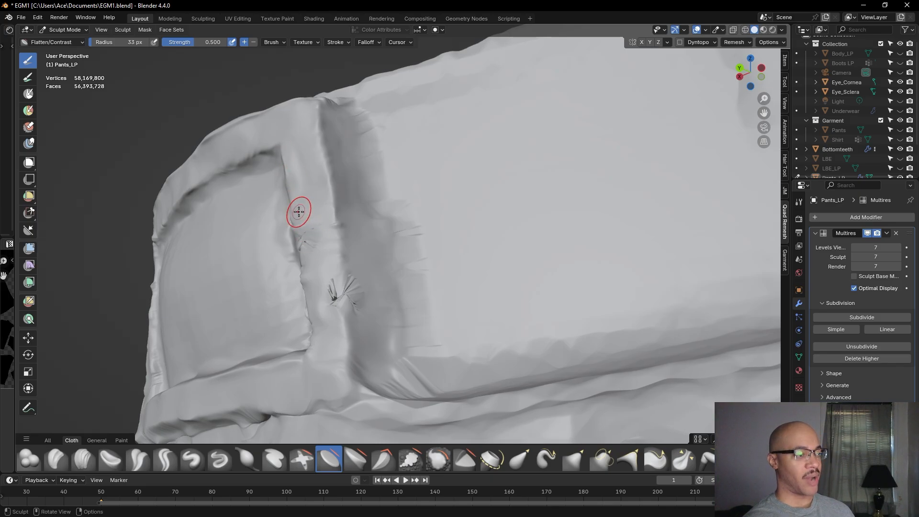
{"action": "middle_click_drag", "start_coordinate": [310, 215], "coordinate": [361, 221]}
{"action": "mouse_move", "coordinate": [427, 226]}
{"action": "left_mouse_down"}
{"action": "mouse_move", "coordinate": [460, 229]}
{"action": "mouse_move", "coordinate": [474, 312]}
{"action": "mouse_move", "coordinate": [451, 307]}
{"action": "mouse_move", "coordinate": [445, 287]}
{"action": "left_mouse_up"}
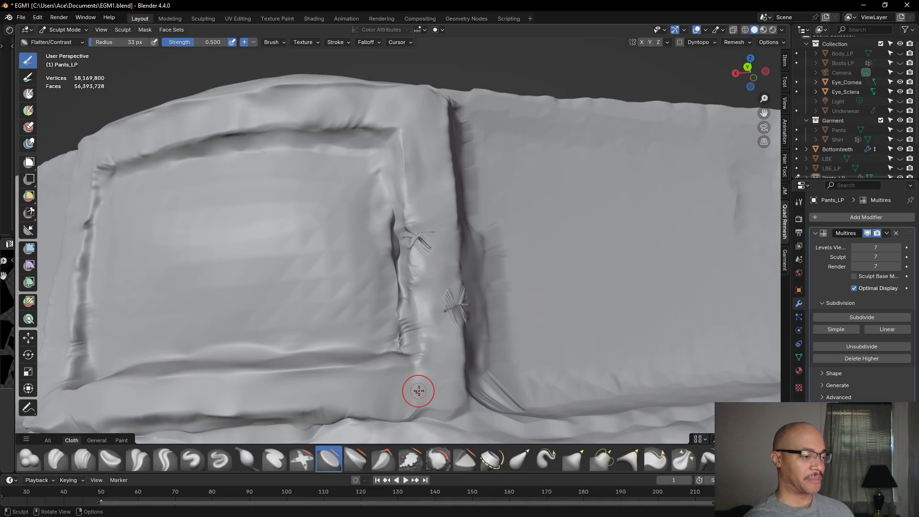
Switch to the Clay Strips brush and smooth out the two pinched spots on the ridged side of the buckle frame
{"action": "left_click", "coordinate": [83, 459]}
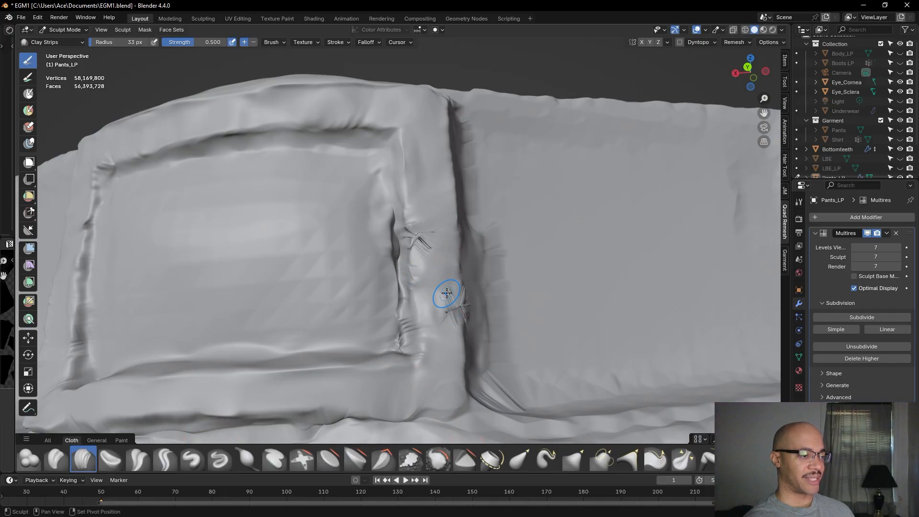
{"action": "mouse_move", "coordinate": [447, 302]}
{"action": "middle_mouse_down"}
{"action": "mouse_move", "coordinate": [456, 287]}
{"action": "mouse_move", "coordinate": [401, 290]}
{"action": "middle_mouse_up"}
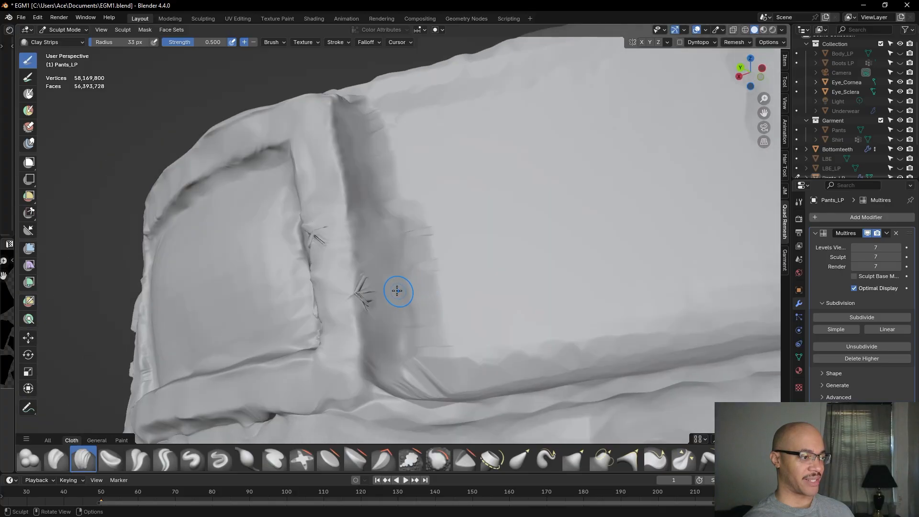
{"action": "left_click_drag", "start_coordinate": [370, 278], "coordinate": [375, 290], "text": "shift"}
{"action": "left_click_drag", "start_coordinate": [376, 291], "coordinate": [373, 276], "text": "shift"}
{"action": "left_click_drag", "start_coordinate": [374, 275], "coordinate": [347, 314], "text": "shift"}
{"action": "mouse_move", "coordinate": [314, 209]}
{"action": "left_mouse_down", "text": "shift"}
{"action": "mouse_move", "coordinate": [307, 227]}
{"action": "mouse_move", "coordinate": [312, 216]}
{"action": "left_mouse_up", "text": "shift"}
{"action": "middle_click_drag", "start_coordinate": [312, 215], "coordinate": [339, 222]}
{"action": "mouse_move", "coordinate": [409, 236]}
{"action": "middle_mouse_down"}
{"action": "mouse_move", "coordinate": [411, 252]}
{"action": "mouse_move", "coordinate": [441, 285]}
{"action": "middle_mouse_up"}
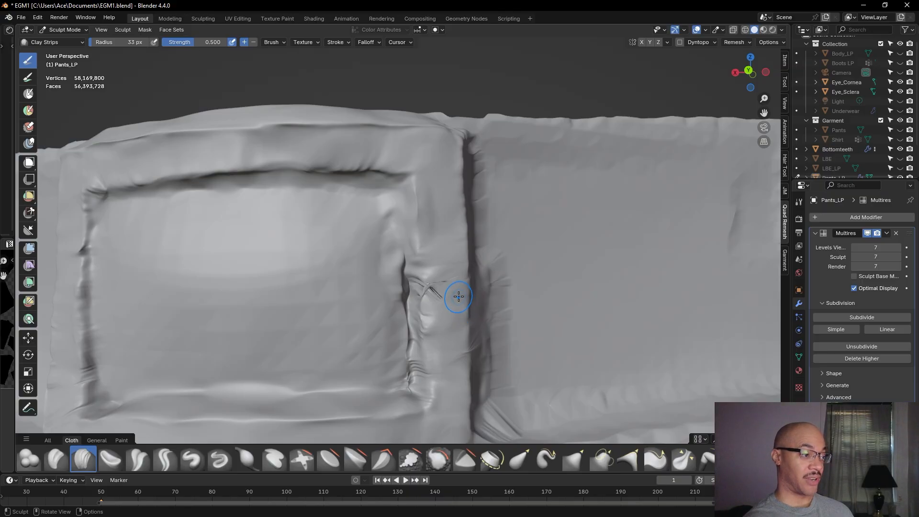
{"action": "scroll", "coordinate": [459, 297], "scroll_direction": "down", "scroll_amount": 4}
{"action": "scroll", "coordinate": [457, 293], "scroll_direction": "down", "scroll_amount": 4}
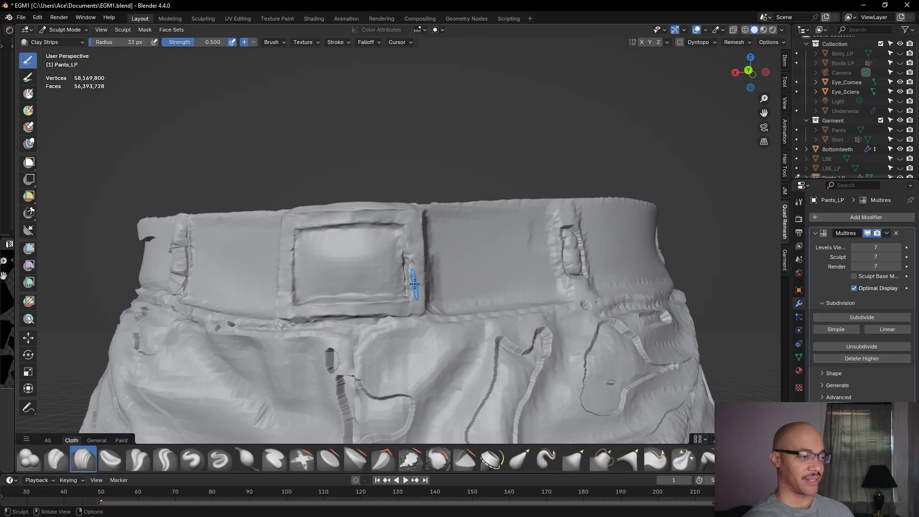
Undo the last few strokes and brush Clay Strips across the creased middle of the buckle frame's ridged side
{"action": "scroll", "coordinate": [414, 284], "scroll_direction": "up", "scroll_amount": 6}
{"action": "key", "text": "ctrl+z"}
{"action": "key", "text": "ctrl+z"}
{"action": "key", "text": "ctrl+z"}
{"action": "mouse_move", "coordinate": [471, 311]}
{"action": "left_mouse_down"}
{"action": "mouse_move", "coordinate": [487, 329]}
{"action": "mouse_move", "coordinate": [449, 312]}
{"action": "left_mouse_up"}
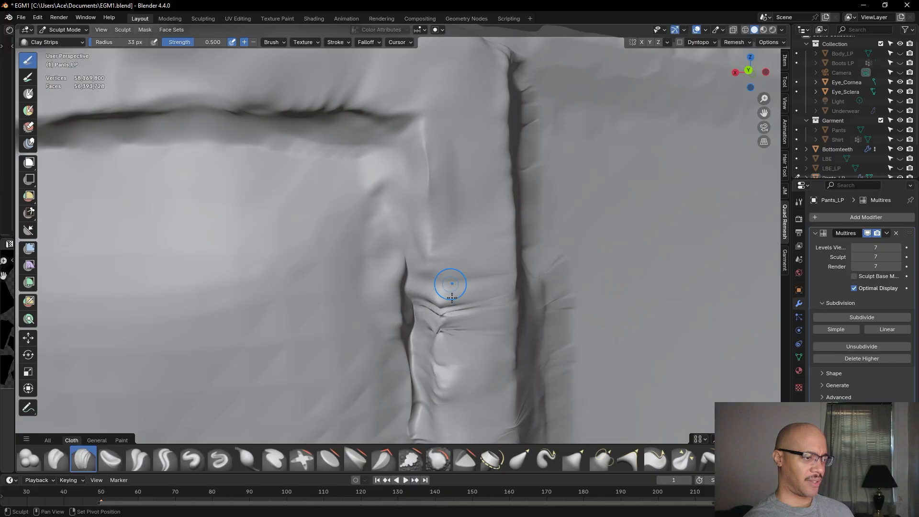
{"action": "left_click_drag", "start_coordinate": [470, 268], "coordinate": [505, 291]}
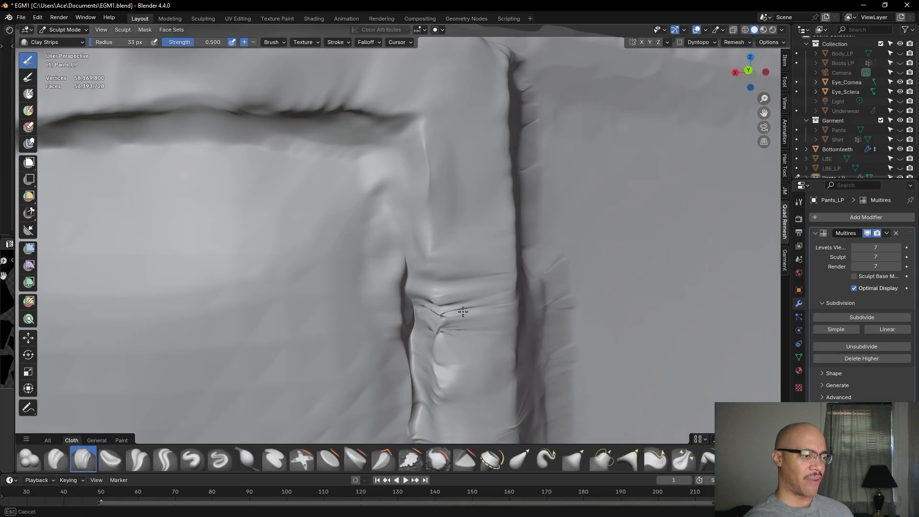
Return to the Flatten/Contrast brush and flatten the creased middle of the ridged side out to its outer edge
{"action": "left_click", "coordinate": [330, 459]}
{"action": "mouse_move", "coordinate": [490, 254]}
{"action": "left_mouse_down"}
{"action": "mouse_move", "coordinate": [483, 273]}
{"action": "mouse_move", "coordinate": [493, 307]}
{"action": "left_mouse_up"}
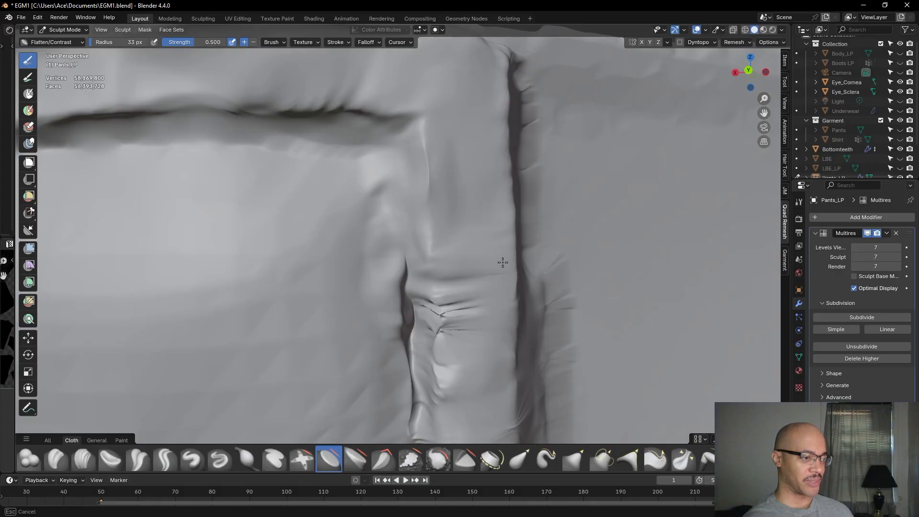
{"action": "left_click_drag", "start_coordinate": [472, 303], "coordinate": [463, 302]}
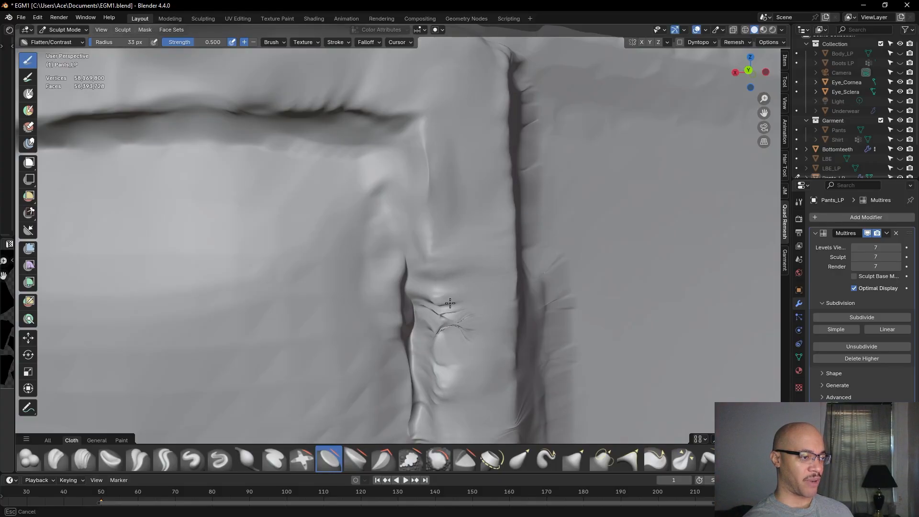
{"action": "left_click_drag", "start_coordinate": [453, 324], "coordinate": [450, 329]}
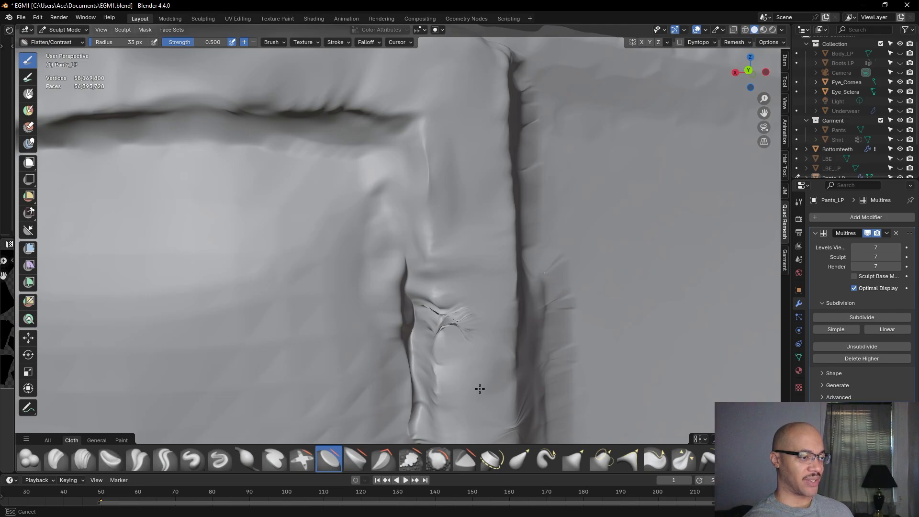
{"action": "left_click_drag", "start_coordinate": [511, 358], "coordinate": [513, 318]}
Flatten the side wall and the groove where the ridged side's outer edge meets the belt
{"action": "middle_click_drag", "start_coordinate": [513, 316], "coordinate": [436, 287]}
{"action": "left_click_drag", "start_coordinate": [386, 282], "coordinate": [395, 321]}
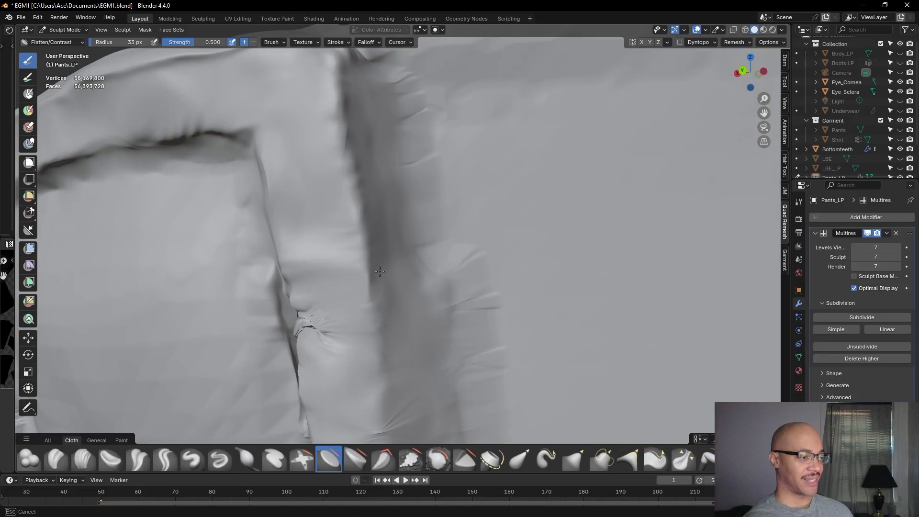
{"action": "left_click_drag", "start_coordinate": [372, 293], "coordinate": [390, 257]}
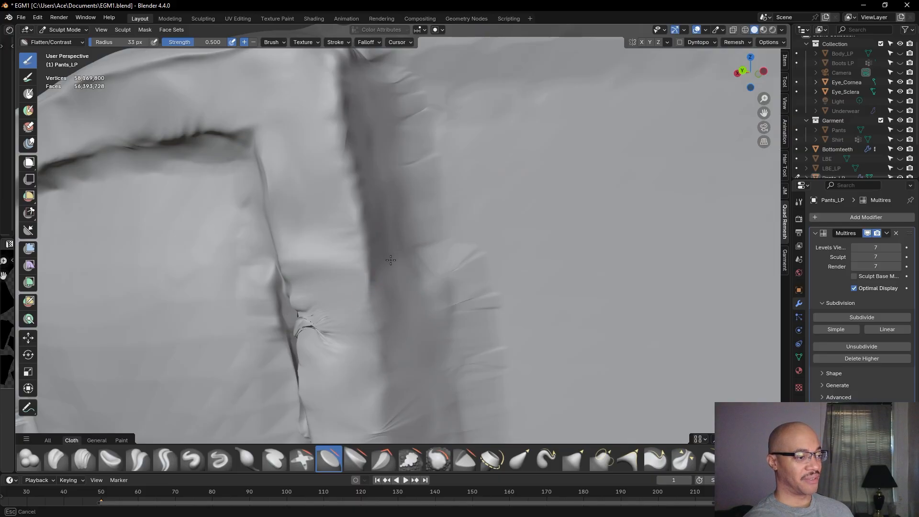
{"action": "left_click_drag", "start_coordinate": [402, 218], "coordinate": [407, 234]}
{"action": "scroll", "coordinate": [411, 249], "scroll_direction": "down", "scroll_amount": 5}
{"action": "middle_click_drag", "start_coordinate": [424, 310], "coordinate": [374, 303]}
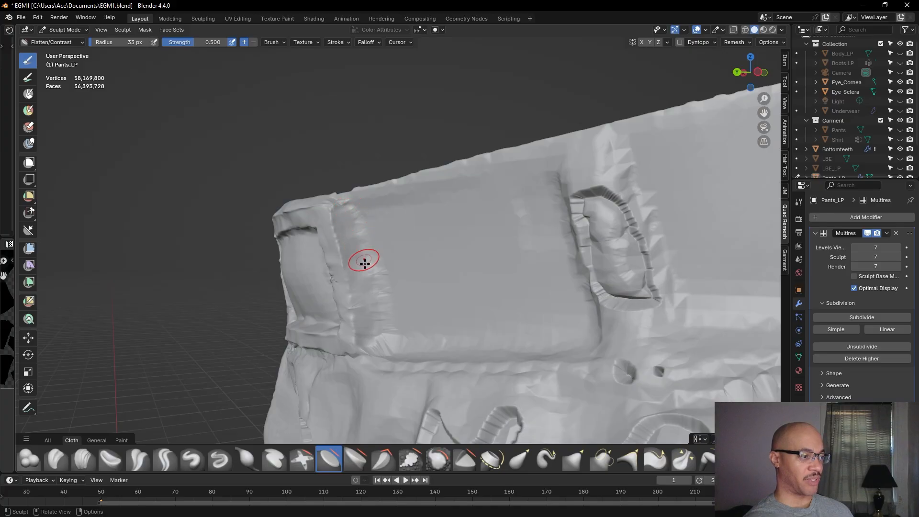
Flatten the outer wall of the buckle frame's opposite side and check the whole buckle from several angles
{"action": "scroll", "coordinate": [493, 283], "scroll_direction": "up", "scroll_amount": 5}
{"action": "middle_click_drag", "start_coordinate": [493, 283], "coordinate": [458, 267]}
{"action": "middle_click_drag", "start_coordinate": [459, 317], "coordinate": [338, 278]}
{"action": "mouse_move", "coordinate": [335, 277]}
{"action": "left_mouse_down"}
{"action": "mouse_move", "coordinate": [345, 255]}
{"action": "mouse_move", "coordinate": [346, 267]}
{"action": "left_mouse_up"}
{"action": "left_click_drag", "start_coordinate": [338, 301], "coordinate": [339, 283]}
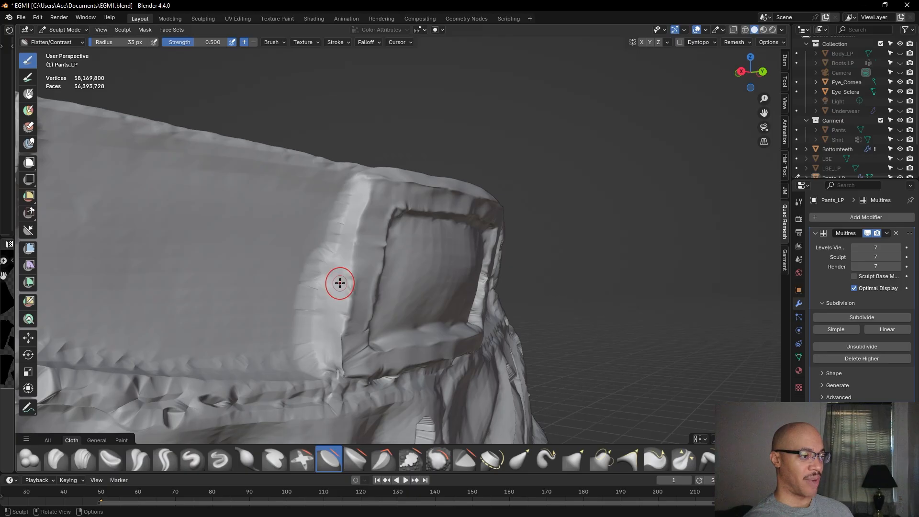
{"action": "mouse_move", "coordinate": [380, 267]}
{"action": "middle_mouse_down"}
{"action": "mouse_move", "coordinate": [372, 267]}
{"action": "mouse_move", "coordinate": [429, 326]}
{"action": "mouse_move", "coordinate": [421, 226]}
{"action": "mouse_move", "coordinate": [462, 283]}
{"action": "middle_mouse_up"}
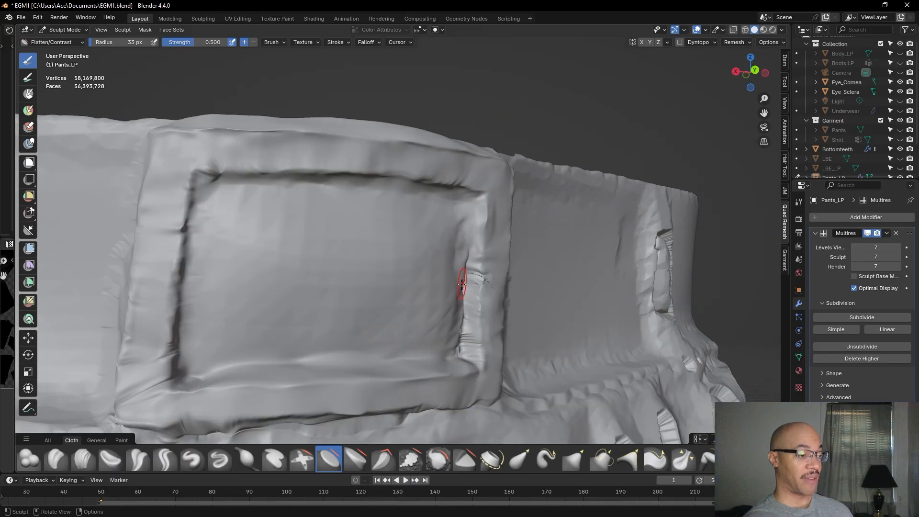
{"action": "mouse_move", "coordinate": [485, 375]}
{"action": "middle_mouse_down"}
{"action": "mouse_move", "coordinate": [499, 251]}
{"action": "mouse_move", "coordinate": [486, 308]}
{"action": "middle_mouse_up"}
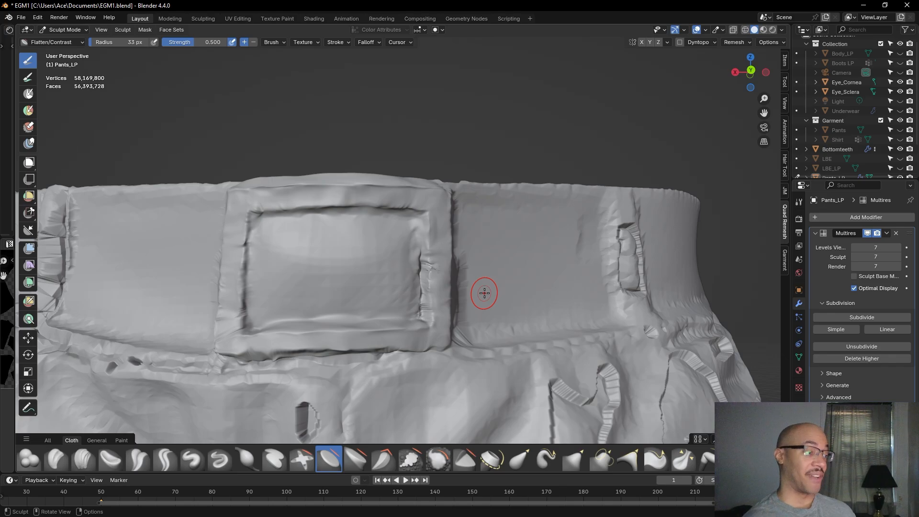
{"action": "scroll", "coordinate": [501, 343], "scroll_direction": "up", "scroll_amount": 3}
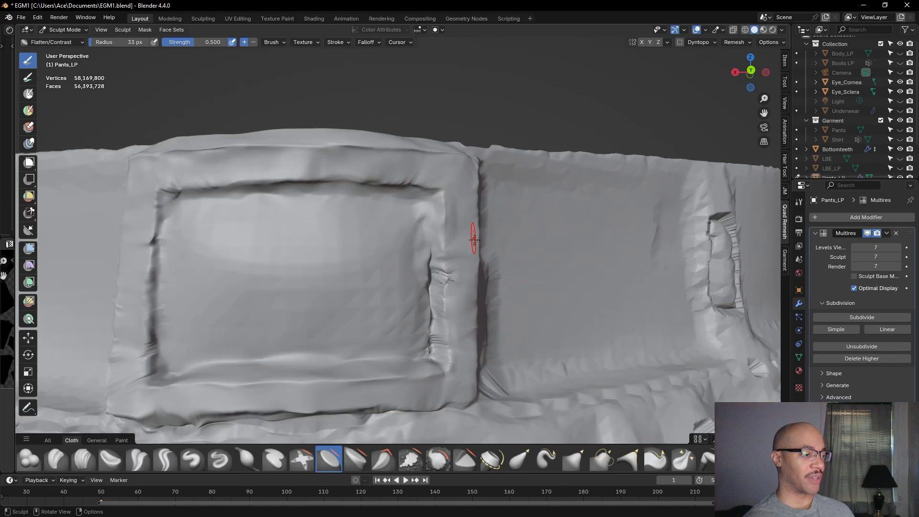
{"action": "middle_click_drag", "start_coordinate": [466, 289], "coordinate": [440, 285]}
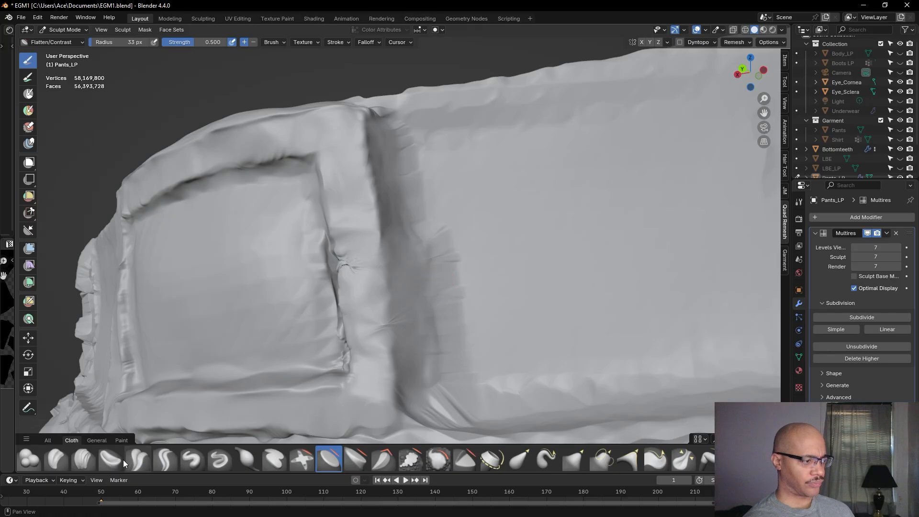
Build up the creased middle of the buckle frame's ridged side with Clay Strips, from just above the pinch down past it
{"action": "left_click", "coordinate": [83, 459]}
{"action": "mouse_move", "coordinate": [353, 240]}
{"action": "left_mouse_down"}
{"action": "mouse_move", "coordinate": [353, 256]}
{"action": "mouse_move", "coordinate": [353, 233]}
{"action": "mouse_move", "coordinate": [361, 239]}
{"action": "mouse_move", "coordinate": [372, 337]}
{"action": "left_mouse_up"}
{"action": "mouse_move", "coordinate": [372, 337]}
{"action": "left_mouse_down"}
{"action": "mouse_move", "coordinate": [374, 345]}
{"action": "mouse_move", "coordinate": [367, 339]}
{"action": "left_mouse_up"}
{"action": "mouse_move", "coordinate": [367, 339]}
{"action": "middle_mouse_down"}
{"action": "mouse_move", "coordinate": [371, 308]}
{"action": "mouse_move", "coordinate": [418, 315]}
{"action": "middle_mouse_up"}
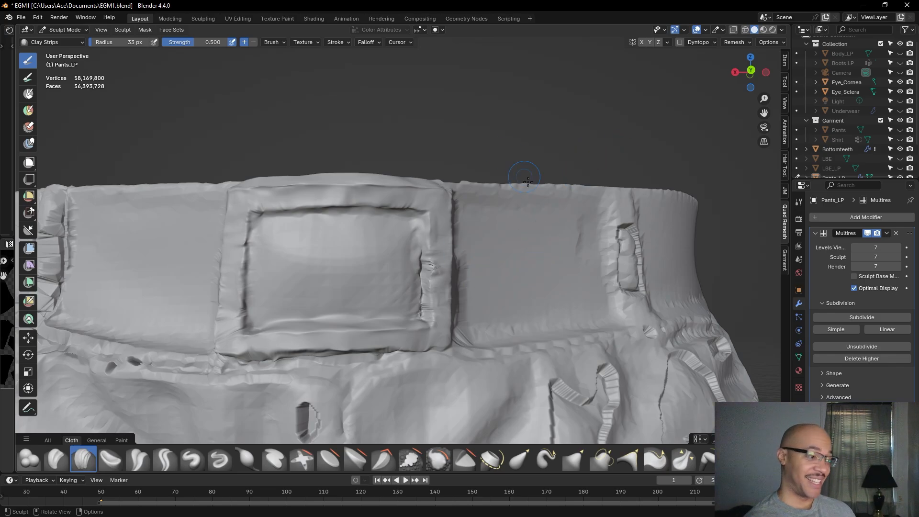
{"action": "scroll", "coordinate": [529, 200], "scroll_direction": "up", "scroll_amount": 2}
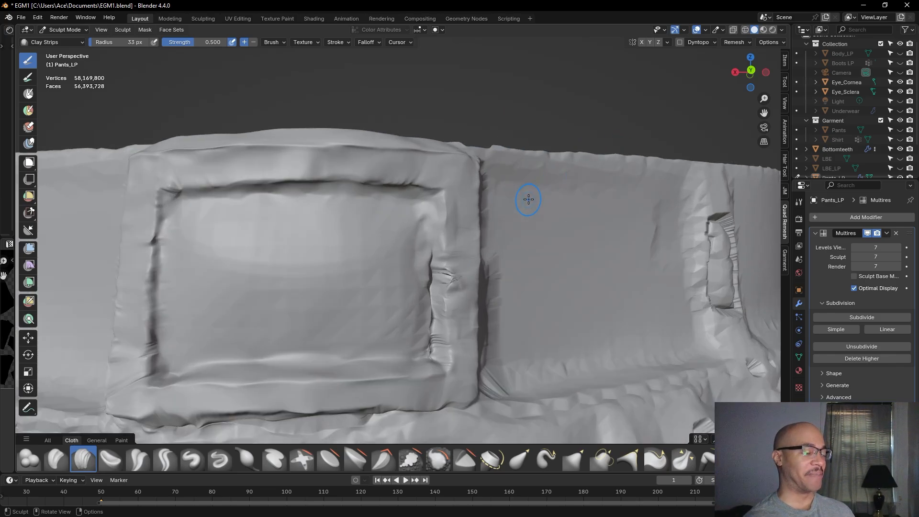
{"action": "middle_click_drag", "start_coordinate": [538, 198], "coordinate": [507, 197]}
{"action": "scroll", "coordinate": [441, 239], "scroll_direction": "up", "scroll_amount": 1}
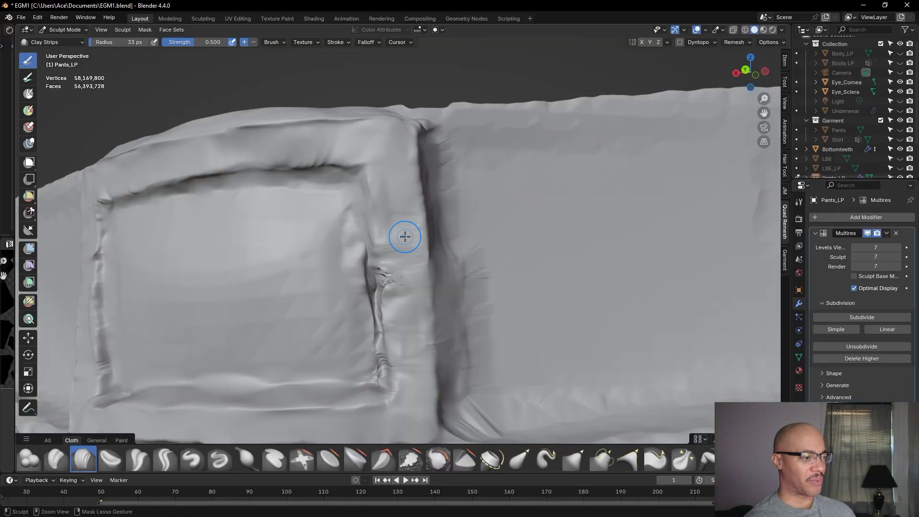
{"action": "mouse_move", "coordinate": [399, 221]}
{"action": "left_mouse_down"}
{"action": "mouse_move", "coordinate": [410, 346]}
{"action": "mouse_move", "coordinate": [405, 297]}
{"action": "left_mouse_up"}
{"action": "mouse_move", "coordinate": [402, 264]}
{"action": "left_mouse_down"}
{"action": "mouse_move", "coordinate": [408, 304]}
{"action": "mouse_move", "coordinate": [393, 277]}
{"action": "mouse_move", "coordinate": [397, 288]}
{"action": "mouse_move", "coordinate": [382, 293]}
{"action": "left_mouse_up"}
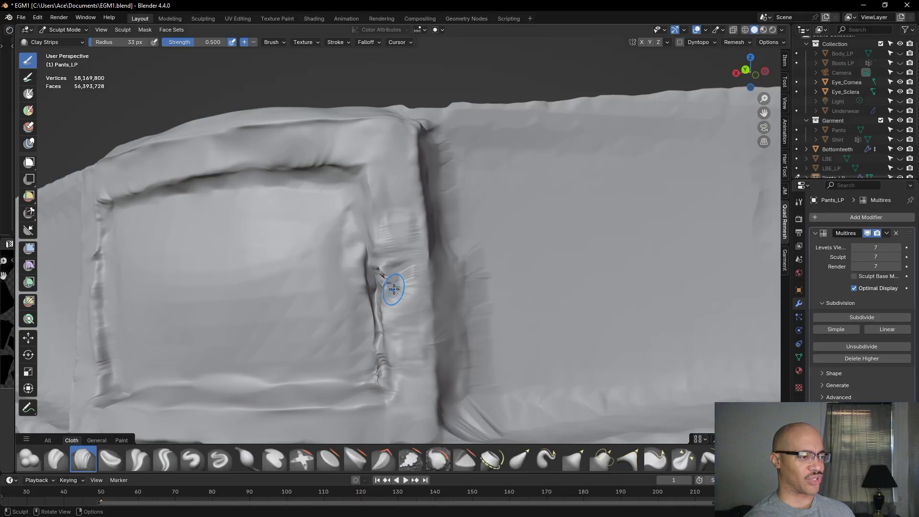
Switch to the Grab brush with a 52 px radius and pull the pinched crease on the ridged side toward its outer edge
{"action": "left_click", "coordinate": [574, 459]}
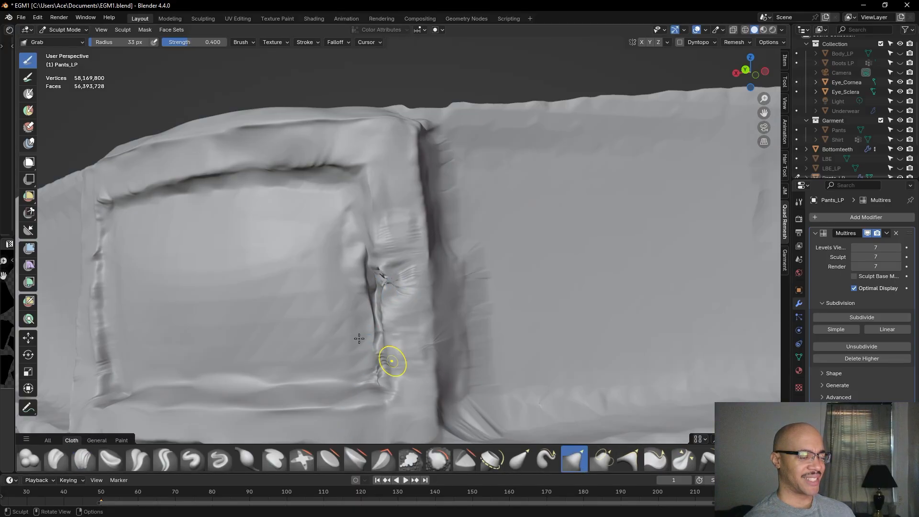
{"action": "mouse_move", "coordinate": [369, 273]}
{"action": "middle_mouse_down"}
{"action": "mouse_move", "coordinate": [394, 304]}
{"action": "mouse_move", "coordinate": [478, 329]}
{"action": "middle_mouse_up"}
{"action": "scroll", "coordinate": [478, 329], "scroll_direction": "up", "scroll_amount": 3}
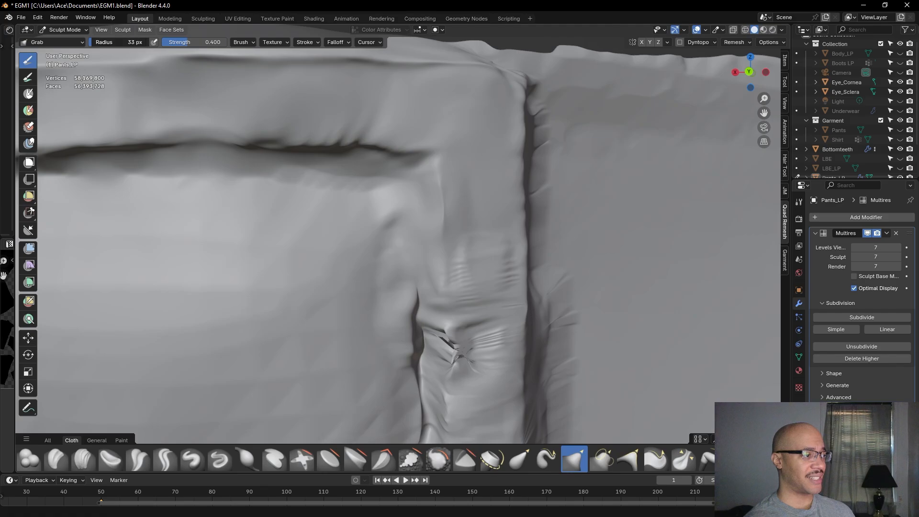
{"action": "left_click_drag", "start_coordinate": [121, 42], "coordinate": [122, 42]}
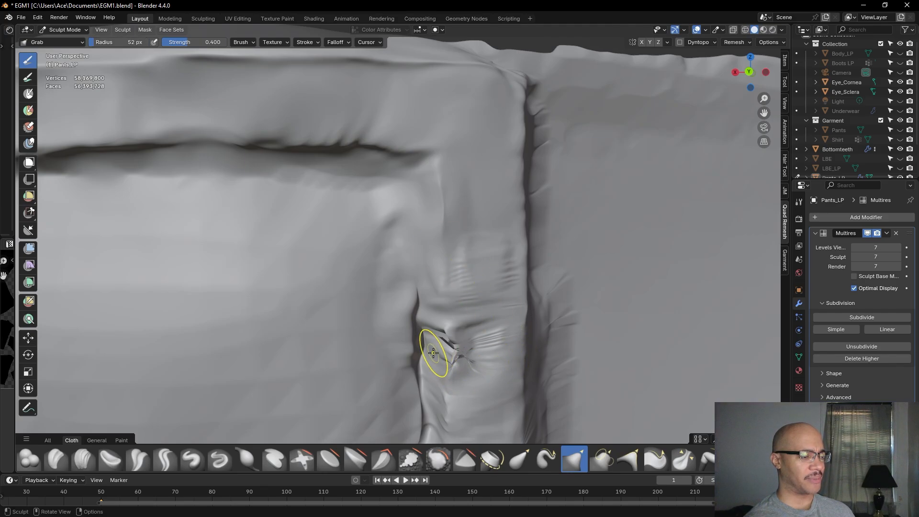
{"action": "left_click_drag", "start_coordinate": [439, 351], "coordinate": [442, 350]}
{"action": "mouse_move", "coordinate": [441, 350]}
{"action": "left_mouse_down"}
{"action": "mouse_move", "coordinate": [438, 361]}
{"action": "mouse_move", "coordinate": [443, 352]}
{"action": "left_mouse_up"}
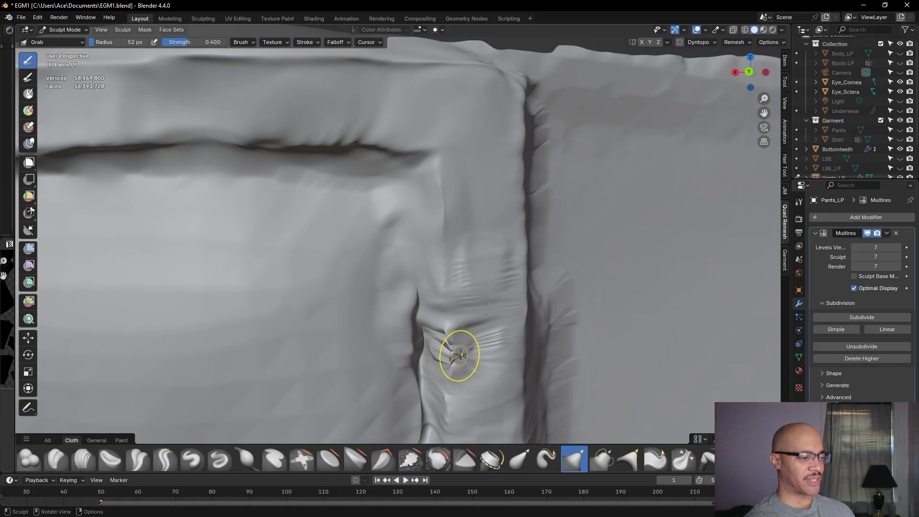
{"action": "scroll", "coordinate": [474, 352], "scroll_direction": "up", "scroll_amount": 2}
{"action": "scroll", "coordinate": [474, 352], "scroll_direction": "down", "scroll_amount": 5}
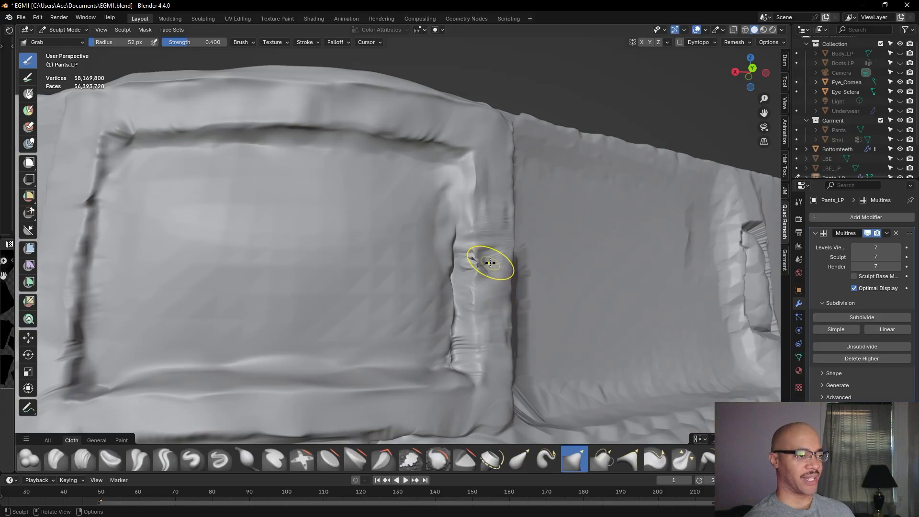
{"action": "left_click_drag", "start_coordinate": [489, 261], "coordinate": [497, 262]}
Reduce the Grab radius to 29 px and nudge the pinched crease back toward the buckle's inner panel from a side angle
{"action": "mouse_move", "coordinate": [497, 261]}
{"action": "middle_mouse_down"}
{"action": "mouse_move", "coordinate": [428, 250]}
{"action": "mouse_move", "coordinate": [389, 267]}
{"action": "middle_mouse_up"}
{"action": "scroll", "coordinate": [389, 267], "scroll_direction": "down", "scroll_amount": 2}
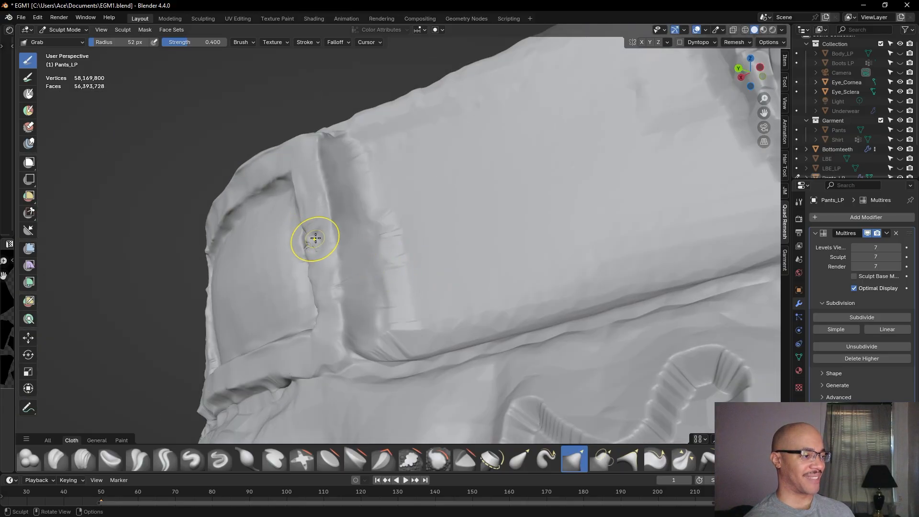
{"action": "scroll", "coordinate": [317, 237], "scroll_direction": "down", "scroll_amount": 1}
{"action": "middle_click_drag", "start_coordinate": [370, 214], "coordinate": [408, 317], "text": "shift"}
{"action": "scroll", "coordinate": [425, 318], "scroll_direction": "up", "scroll_amount": 1}
{"action": "scroll", "coordinate": [418, 333], "scroll_direction": "down", "scroll_amount": 1}
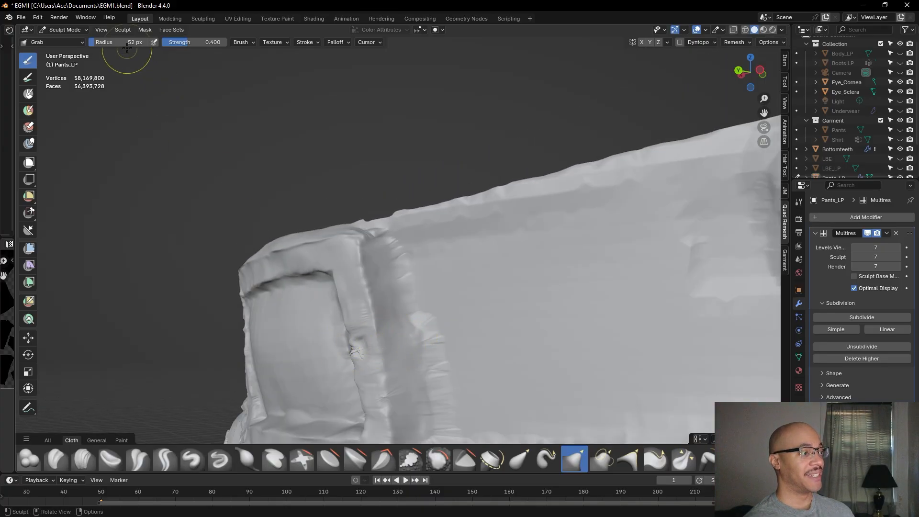
{"action": "left_click_drag", "start_coordinate": [120, 42], "coordinate": [119, 42]}
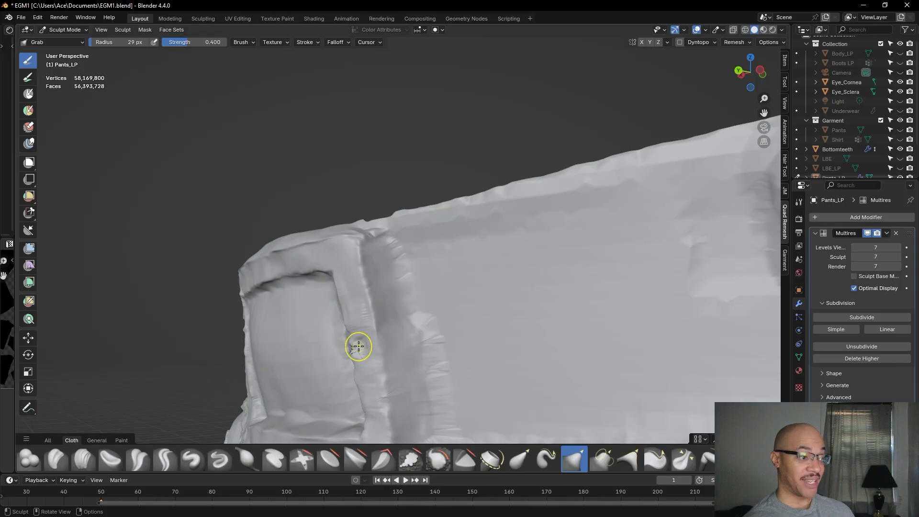
{"action": "left_click_drag", "start_coordinate": [361, 346], "coordinate": [352, 349]}
{"action": "left_click_drag", "start_coordinate": [365, 353], "coordinate": [355, 345]}
{"action": "mouse_move", "coordinate": [364, 344]}
{"action": "left_mouse_down"}
{"action": "mouse_move", "coordinate": [354, 343]}
{"action": "mouse_move", "coordinate": [363, 355]}
{"action": "mouse_move", "coordinate": [358, 341]}
{"action": "left_mouse_up"}
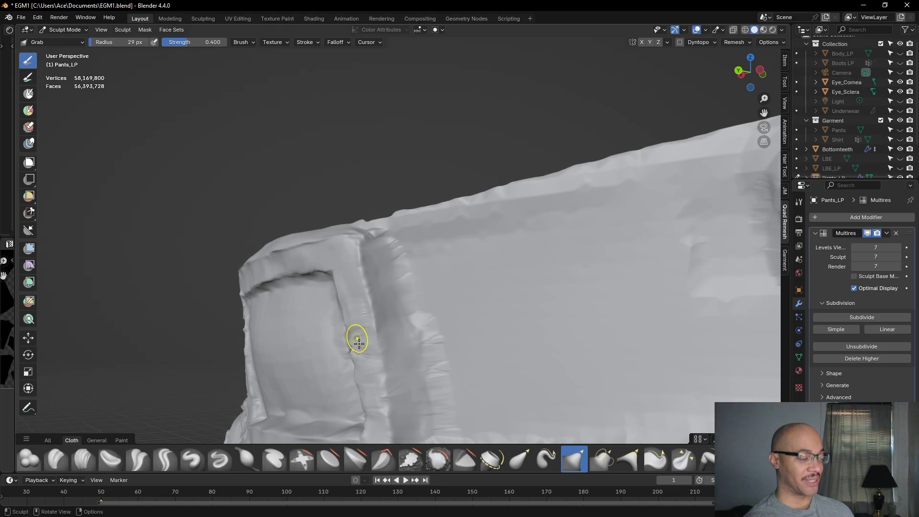
Flatten the upper part of the ridged side and the surface around the pinched crease with the Flatten/Contrast brush
{"action": "mouse_move", "coordinate": [373, 371]}
{"action": "middle_mouse_down"}
{"action": "mouse_move", "coordinate": [566, 345]}
{"action": "mouse_move", "coordinate": [493, 354]}
{"action": "middle_mouse_up"}
{"action": "left_click", "coordinate": [328, 458]}
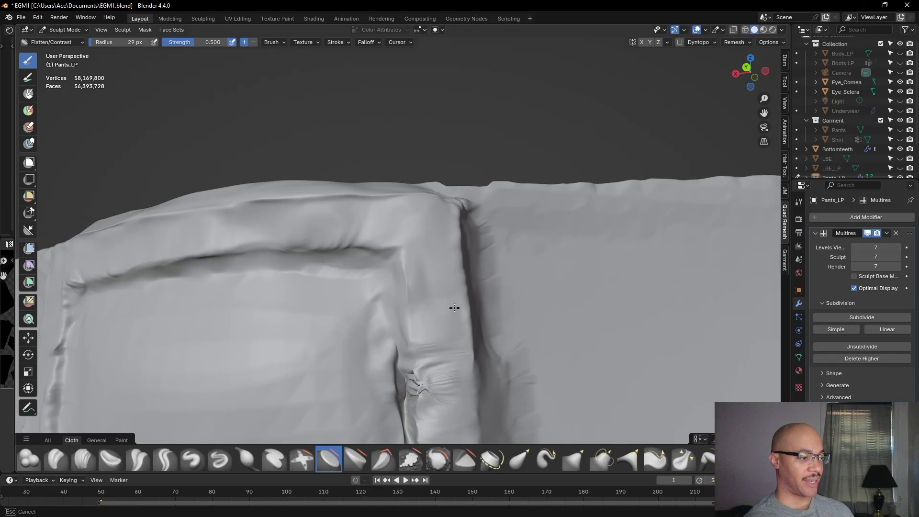
{"action": "left_click_drag", "start_coordinate": [413, 303], "coordinate": [413, 261]}
{"action": "left_click_drag", "start_coordinate": [451, 352], "coordinate": [450, 347]}
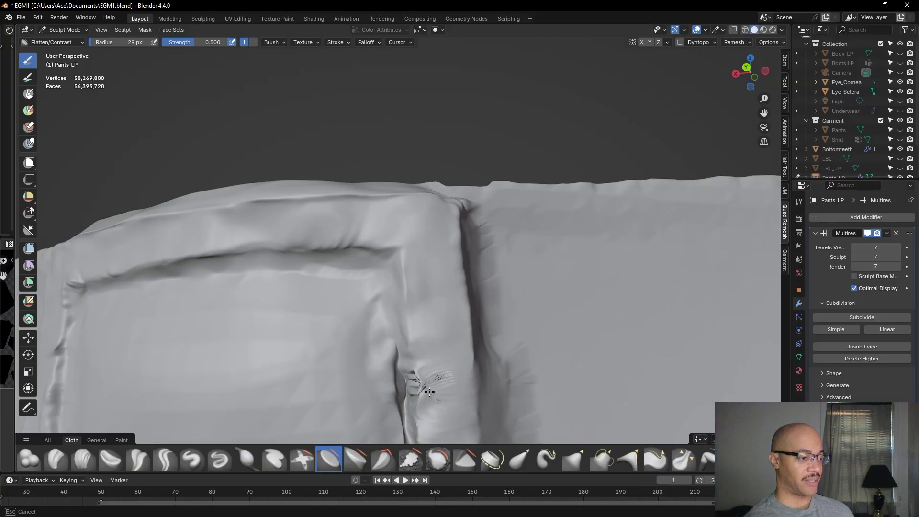
{"action": "left_click_drag", "start_coordinate": [441, 388], "coordinate": [442, 380]}
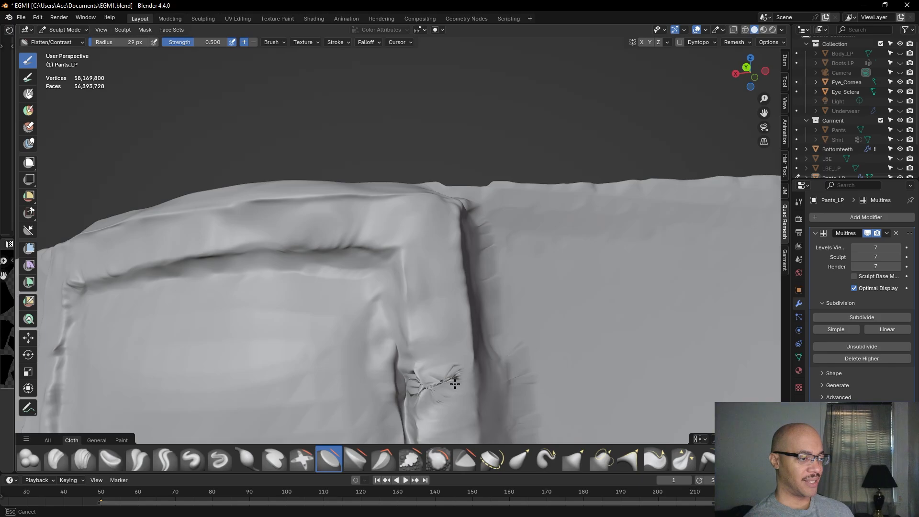
{"action": "mouse_move", "coordinate": [449, 377]}
{"action": "left_mouse_down"}
{"action": "mouse_move", "coordinate": [472, 334]}
{"action": "mouse_move", "coordinate": [438, 351]}
{"action": "left_mouse_up"}
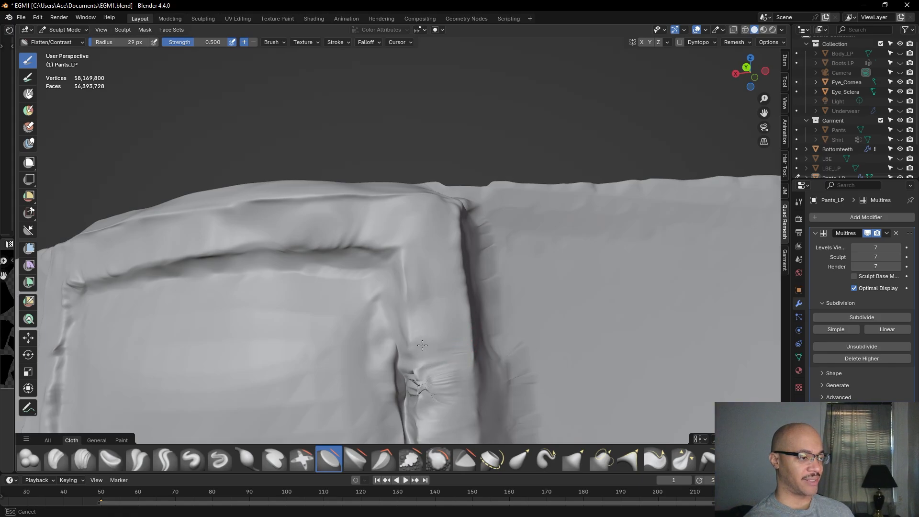
{"action": "left_click_drag", "start_coordinate": [445, 362], "coordinate": [450, 355]}
Return to Clay Strips and fill the remaining pinch along the inner edge of the ridged side
{"action": "middle_click_drag", "start_coordinate": [429, 364], "coordinate": [494, 362]}
{"action": "middle_click_drag", "start_coordinate": [501, 399], "coordinate": [501, 340], "text": "shift"}
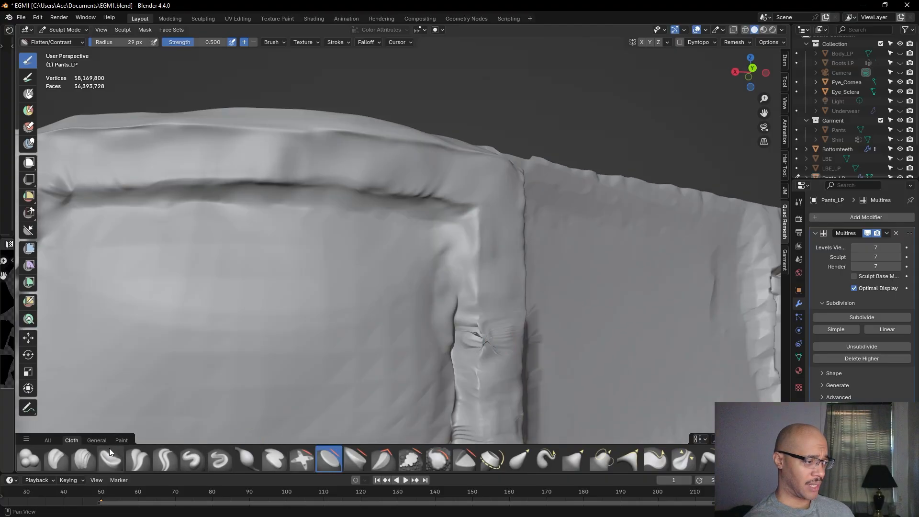
{"action": "left_click", "coordinate": [83, 459]}
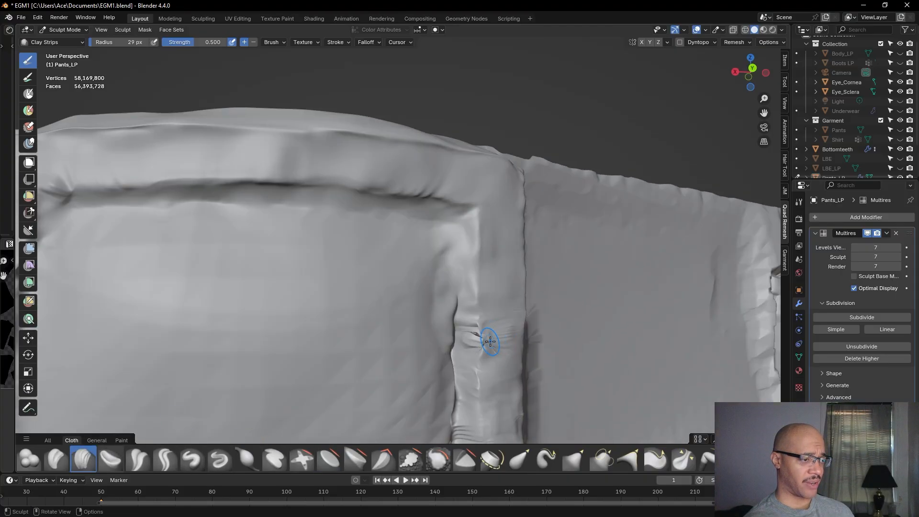
{"action": "mouse_move", "coordinate": [474, 337]}
{"action": "left_mouse_down"}
{"action": "mouse_move", "coordinate": [474, 344]}
{"action": "mouse_move", "coordinate": [473, 333]}
{"action": "left_mouse_up"}
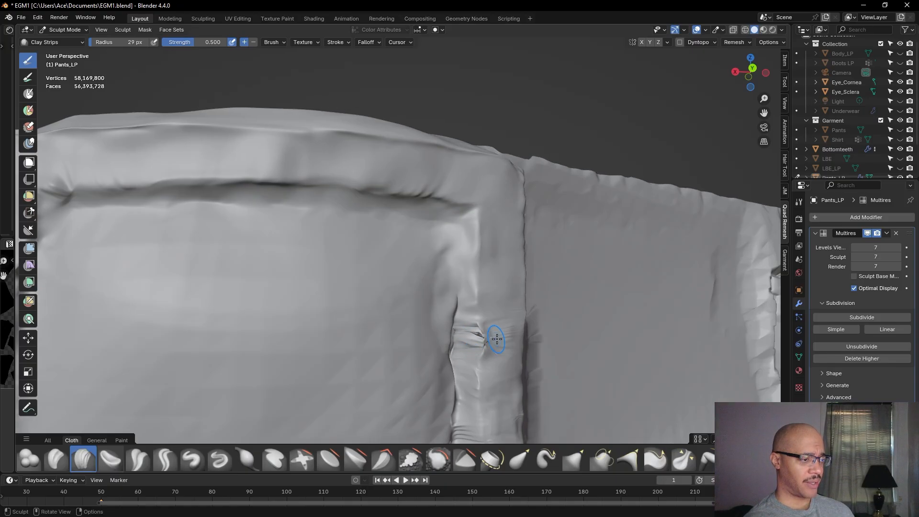
{"action": "middle_click_drag", "start_coordinate": [502, 335], "coordinate": [489, 324]}
{"action": "left_click_drag", "start_coordinate": [450, 327], "coordinate": [442, 335]}
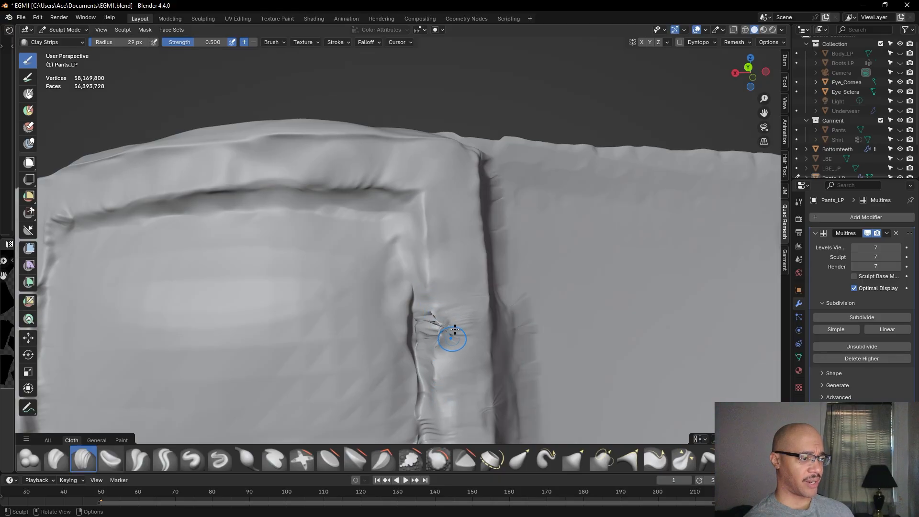
Examine the buckle frame and waistband from a distance and up close, comparing the creased side from several angles
{"action": "scroll", "coordinate": [467, 316], "scroll_direction": "down", "scroll_amount": 4}
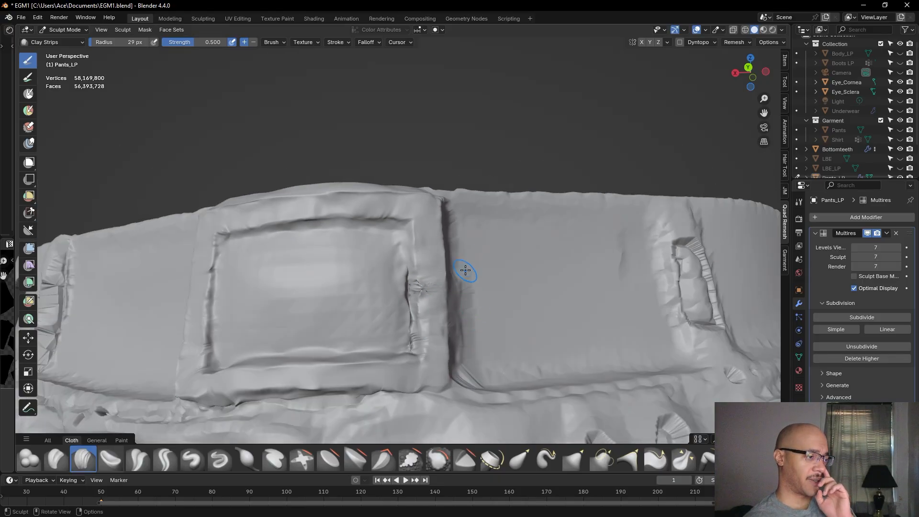
{"action": "scroll", "coordinate": [465, 276], "scroll_direction": "down", "scroll_amount": 4}
{"action": "middle_click_drag", "start_coordinate": [470, 297], "coordinate": [461, 341]}
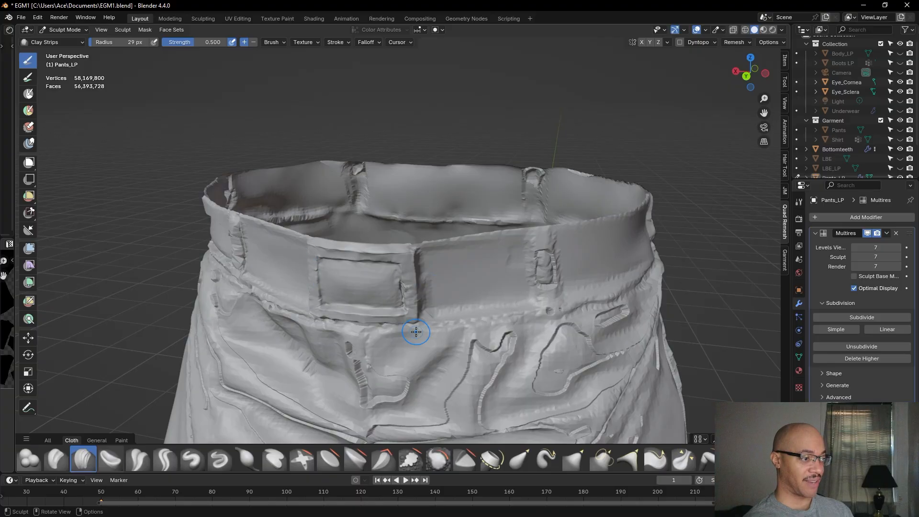
{"action": "middle_click_drag", "start_coordinate": [384, 295], "coordinate": [424, 308]}
{"action": "middle_click_drag", "start_coordinate": [345, 297], "coordinate": [359, 282]}
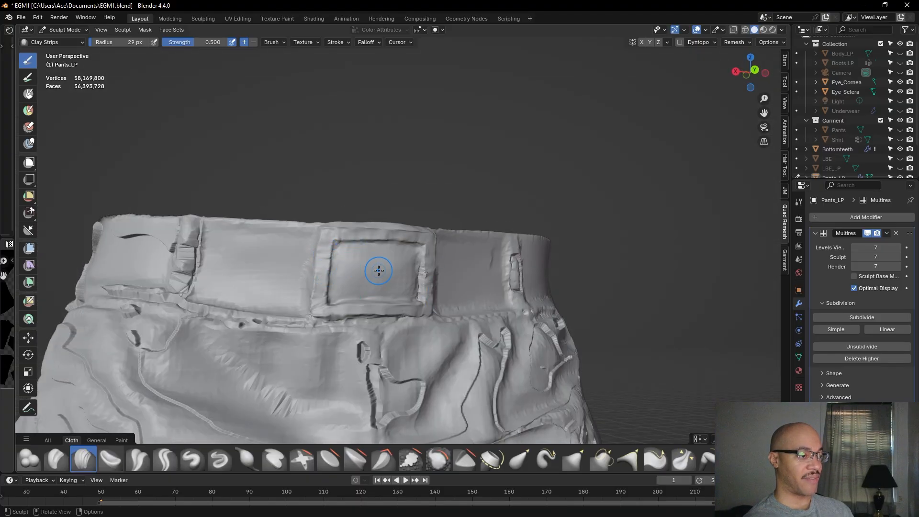
{"action": "middle_click_drag", "start_coordinate": [483, 276], "coordinate": [459, 282]}
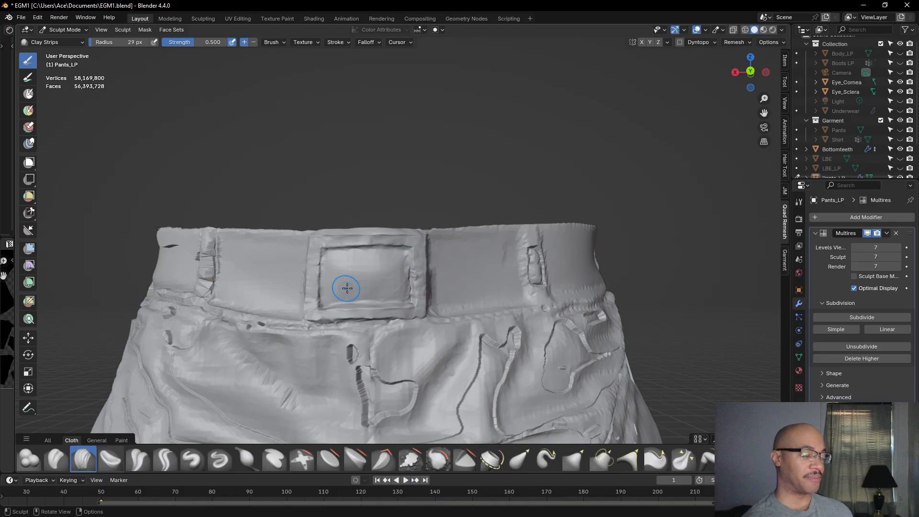
{"action": "scroll", "coordinate": [361, 318], "scroll_direction": "up", "scroll_amount": 5}
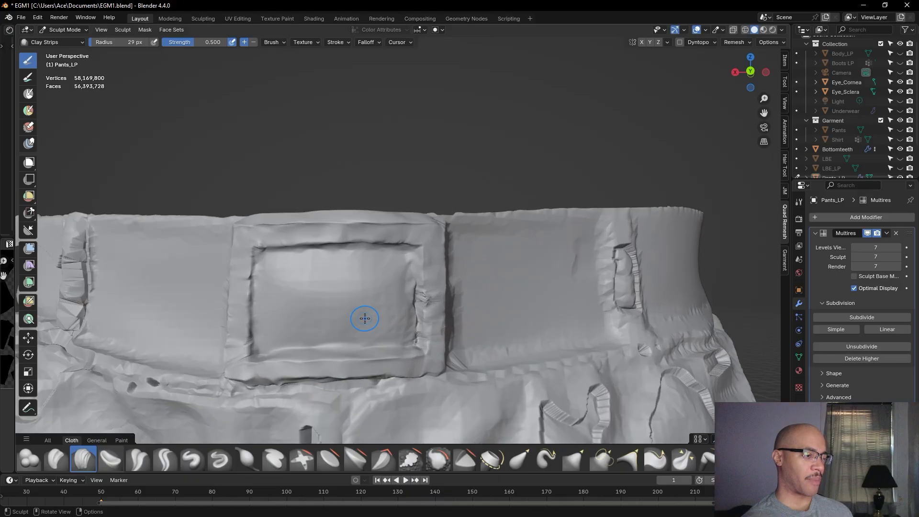
{"action": "scroll", "coordinate": [314, 318], "scroll_direction": "down", "scroll_amount": 4}
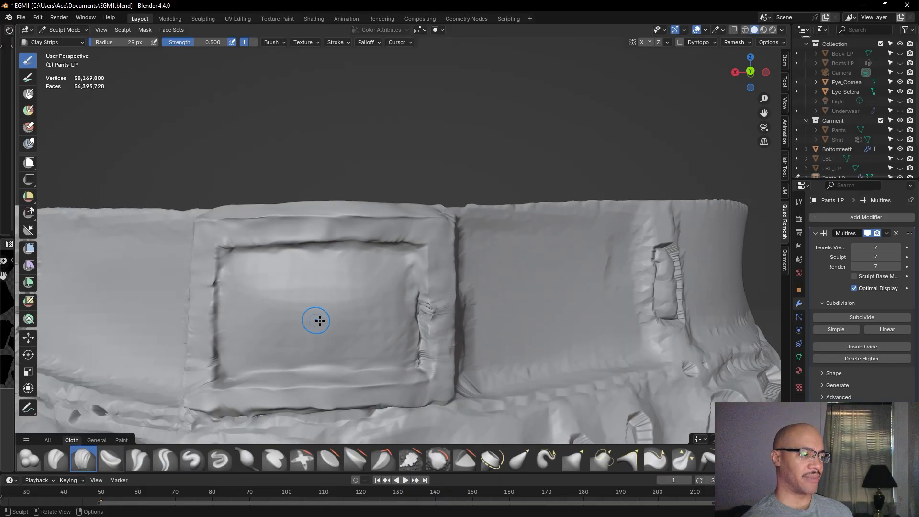
{"action": "scroll", "coordinate": [458, 355], "scroll_direction": "up", "scroll_amount": 2}
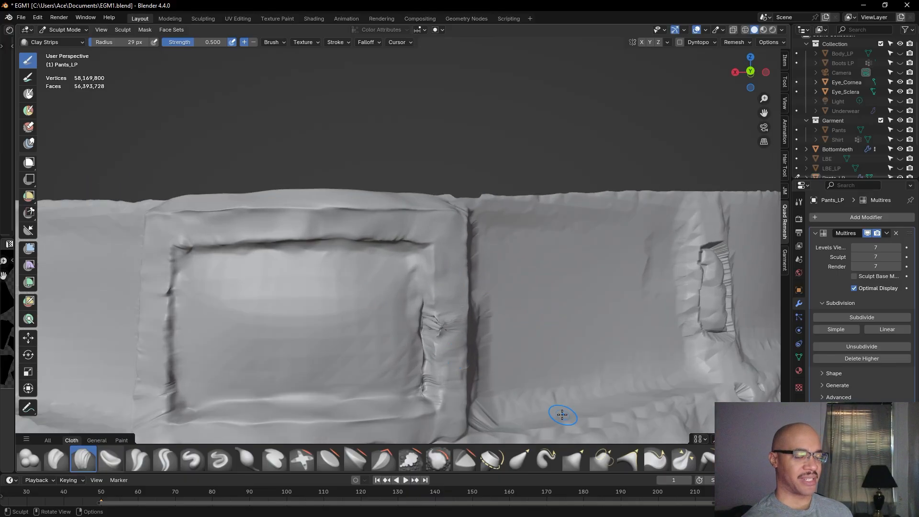
{"action": "scroll", "coordinate": [513, 383], "scroll_direction": "up", "scroll_amount": 2}
{"action": "middle_click_drag", "start_coordinate": [513, 380], "coordinate": [495, 353]}
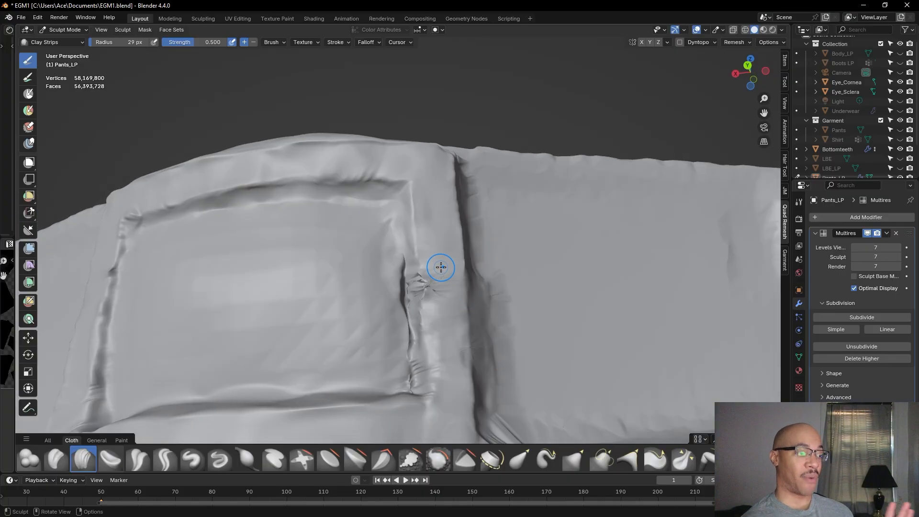
{"action": "scroll", "coordinate": [443, 266], "scroll_direction": "down", "scroll_amount": 4}
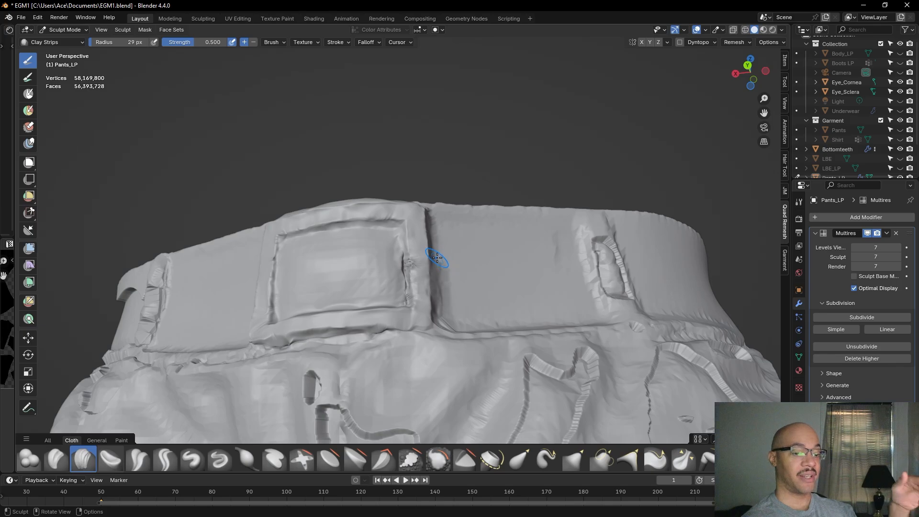
{"action": "middle_click_drag", "start_coordinate": [412, 288], "coordinate": [345, 261]}
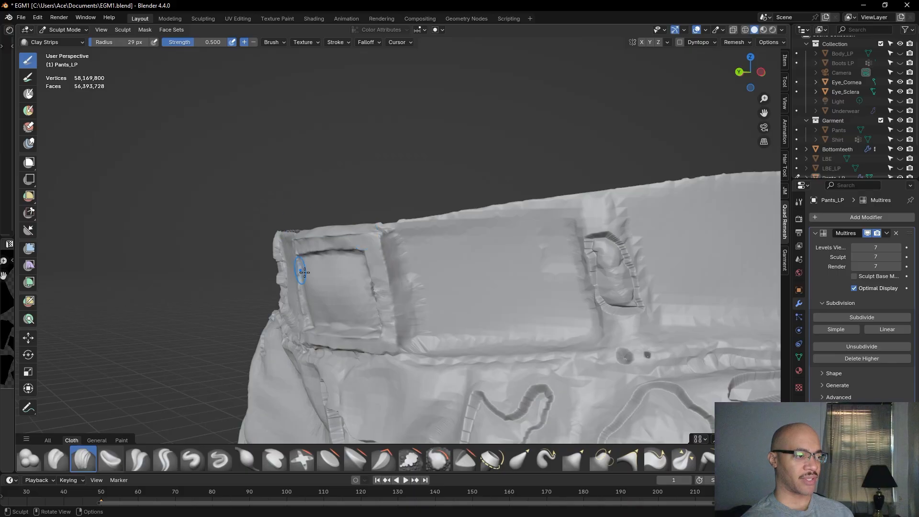
{"action": "middle_click_drag", "start_coordinate": [319, 358], "coordinate": [315, 235]}
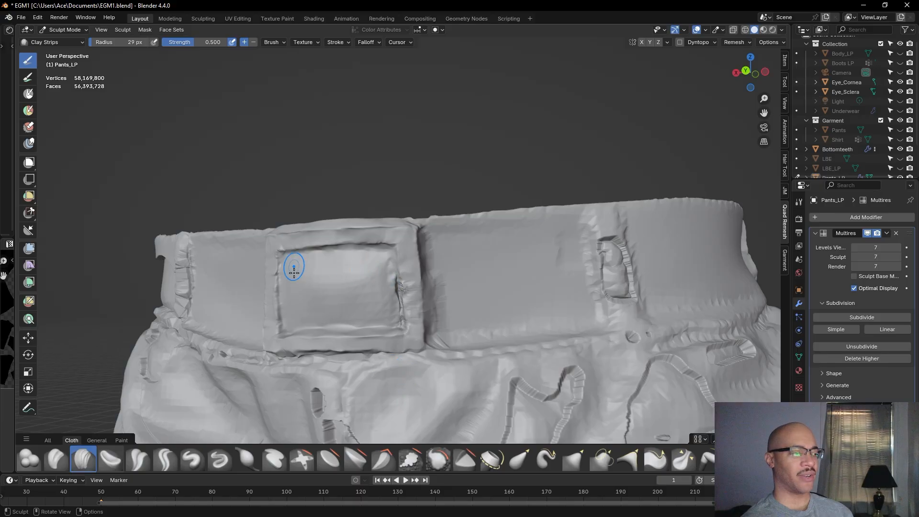
{"action": "scroll", "coordinate": [421, 373], "scroll_direction": "up", "scroll_amount": 3}
{"action": "middle_click_drag", "start_coordinate": [420, 373], "coordinate": [440, 363]}
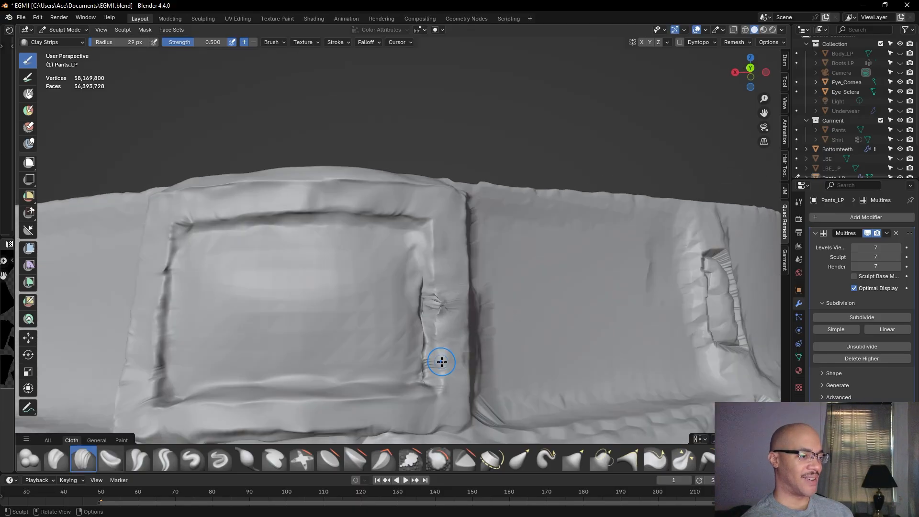
{"action": "scroll", "coordinate": [492, 381], "scroll_direction": "up", "scroll_amount": 3}
{"action": "middle_click_drag", "start_coordinate": [493, 382], "coordinate": [482, 374]}
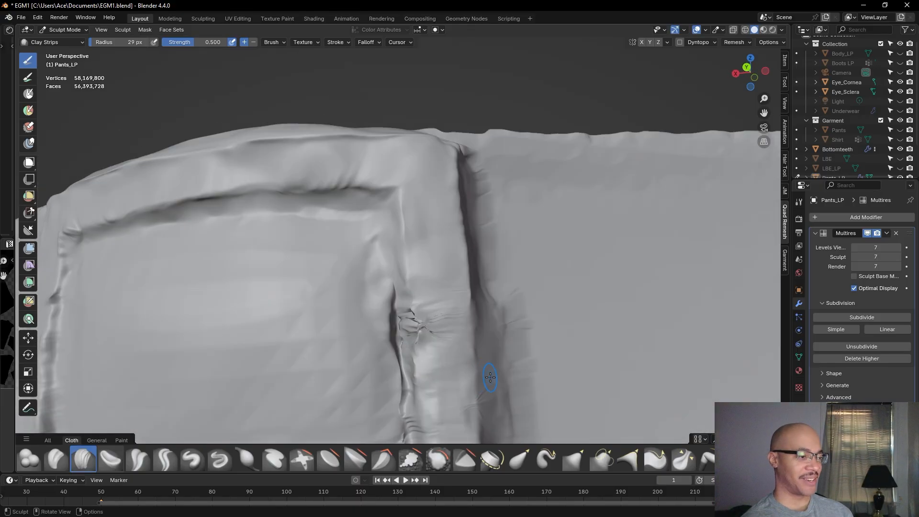
{"action": "middle_click_drag", "start_coordinate": [421, 339], "coordinate": [464, 327]}
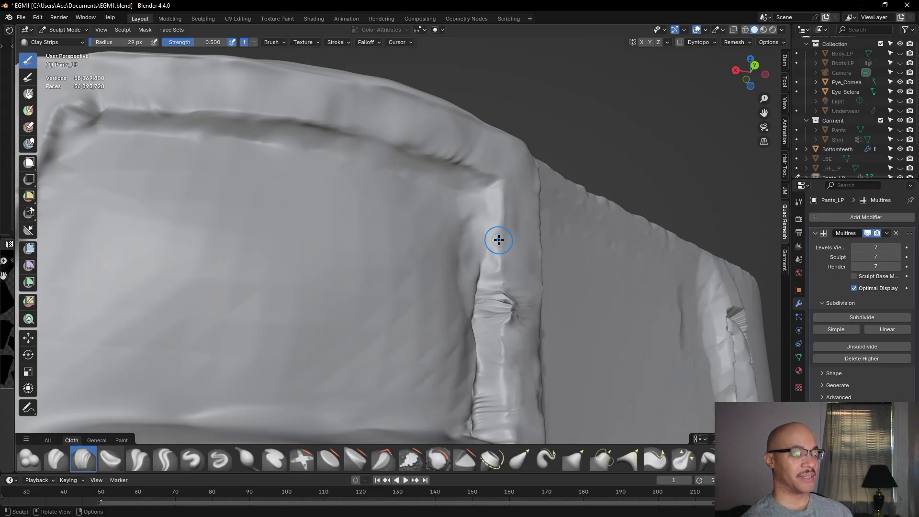
Examine the buckle frame and waistband from the front and side, both at a distance and close to the creased side
{"action": "middle_click_drag", "start_coordinate": [513, 236], "coordinate": [488, 276]}
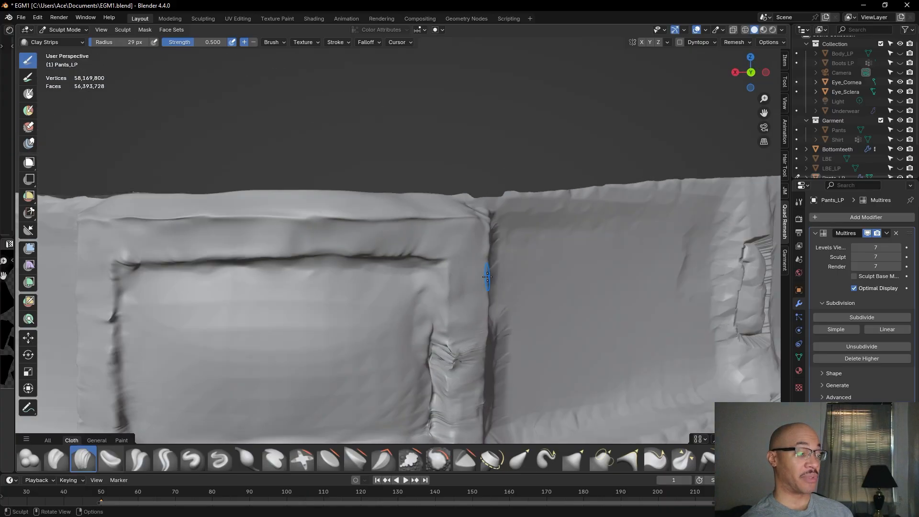
{"action": "scroll", "coordinate": [486, 276], "scroll_direction": "down", "scroll_amount": 6}
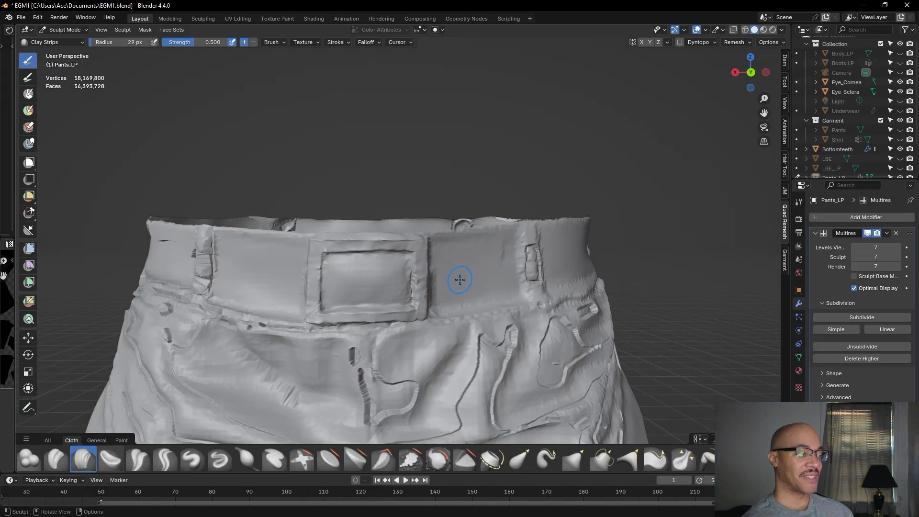
{"action": "middle_click_drag", "start_coordinate": [456, 275], "coordinate": [380, 273]}
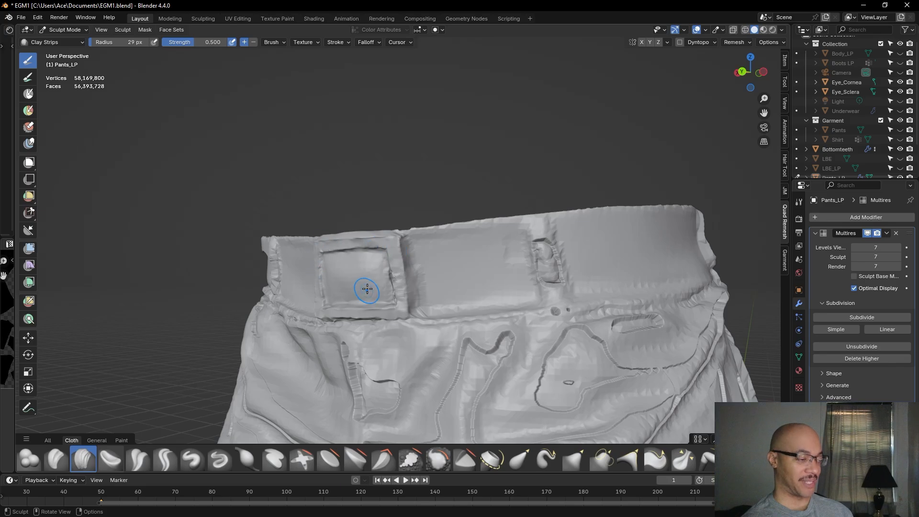
{"action": "scroll", "coordinate": [424, 337], "scroll_direction": "up", "scroll_amount": 5}
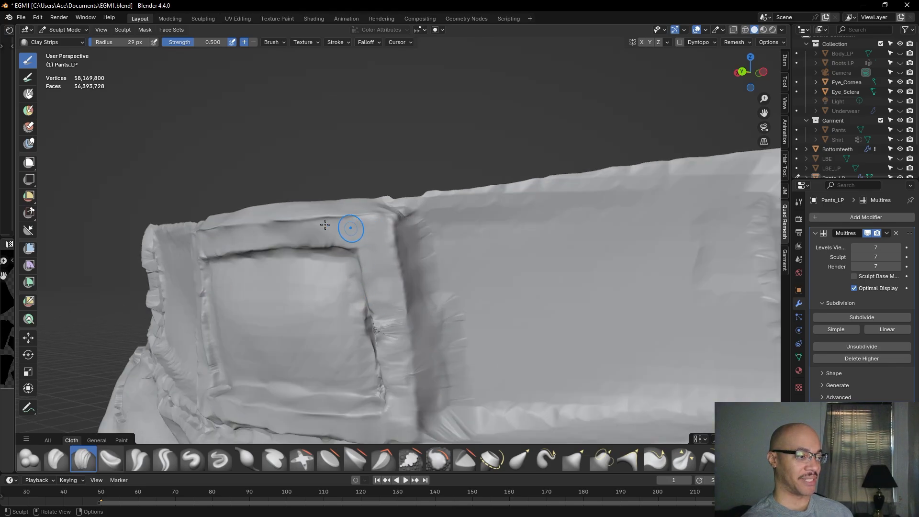
{"action": "scroll", "coordinate": [405, 344], "scroll_direction": "up", "scroll_amount": 2}
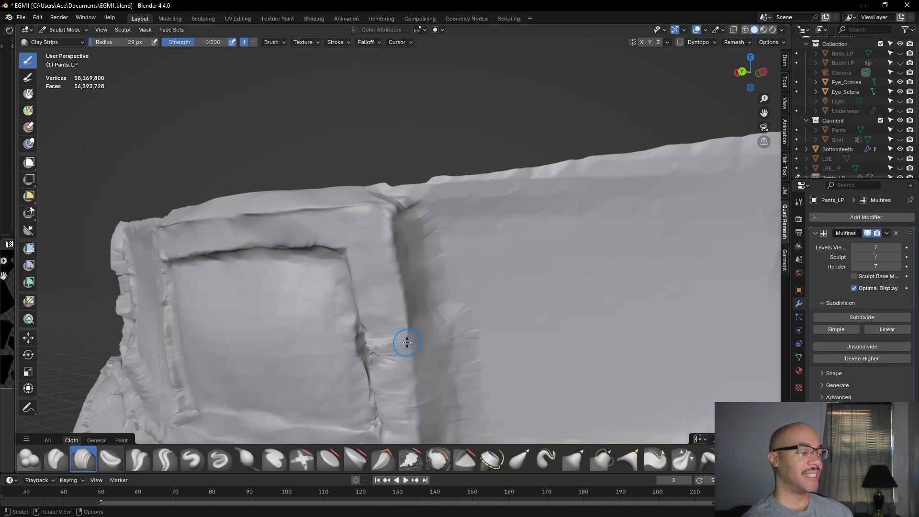
{"action": "middle_click_drag", "start_coordinate": [406, 343], "coordinate": [431, 340]}
{"action": "scroll", "coordinate": [453, 376], "scroll_direction": "down", "scroll_amount": 2}
{"action": "mouse_move", "coordinate": [451, 378]}
{"action": "middle_mouse_down"}
{"action": "mouse_move", "coordinate": [506, 384]}
{"action": "mouse_move", "coordinate": [414, 370]}
{"action": "middle_mouse_up"}
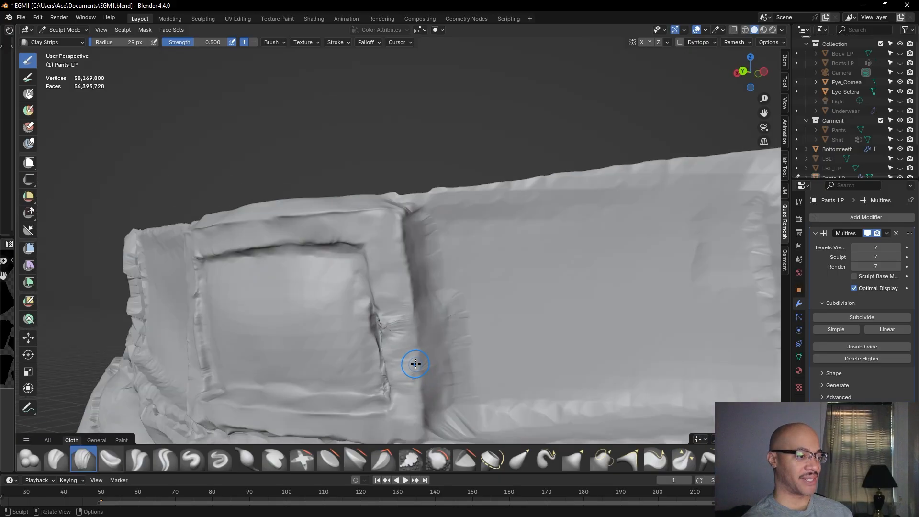
Try a short Clay Strips stroke beside the pinched crease and undo it
{"action": "mouse_move", "coordinate": [422, 362]}
{"action": "middle_mouse_down"}
{"action": "mouse_move", "coordinate": [410, 367]}
{"action": "mouse_move", "coordinate": [390, 283]}
{"action": "mouse_move", "coordinate": [471, 352]}
{"action": "mouse_move", "coordinate": [472, 275]}
{"action": "mouse_move", "coordinate": [433, 298]}
{"action": "middle_mouse_up"}
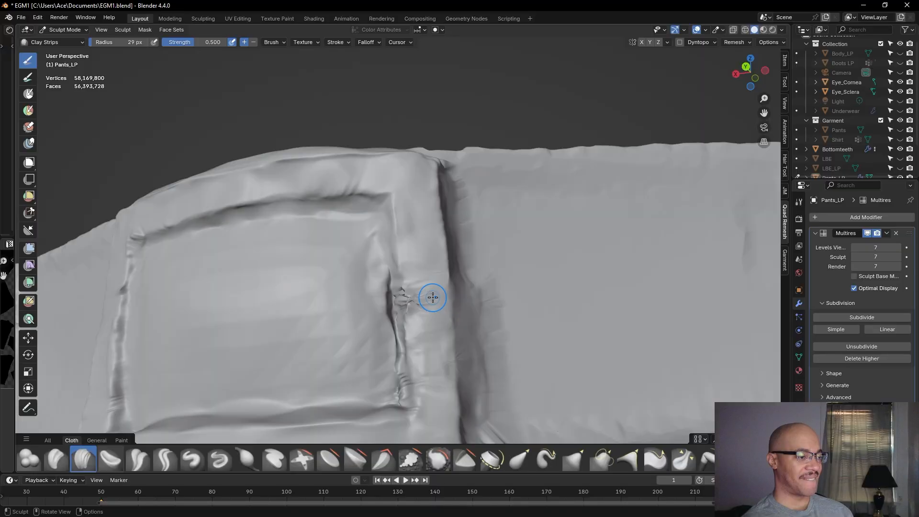
{"action": "left_click_drag", "start_coordinate": [413, 295], "coordinate": [417, 294]}
{"action": "key", "text": "ctrl+z"}
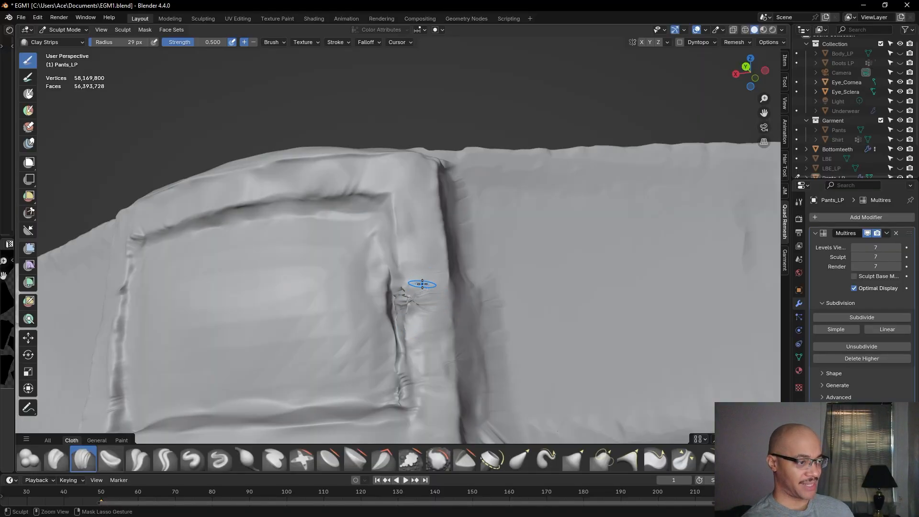
Nudge the pinched crease on the buckle's ridged side back and forth and upward with the Grab brush at a 37 px radius
{"action": "middle_click_drag", "start_coordinate": [420, 283], "coordinate": [464, 302]}
{"action": "scroll", "coordinate": [432, 290], "scroll_direction": "down", "scroll_amount": 2}
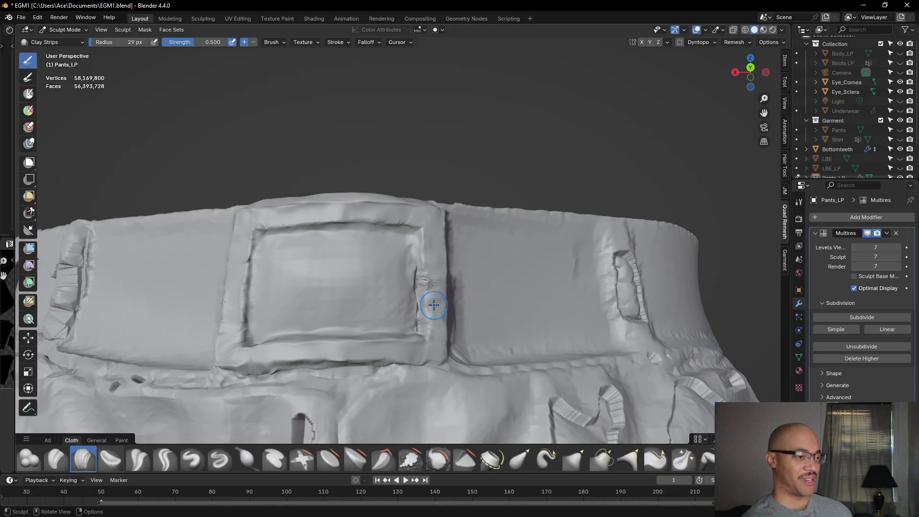
{"action": "scroll", "coordinate": [434, 305], "scroll_direction": "up", "scroll_amount": 3}
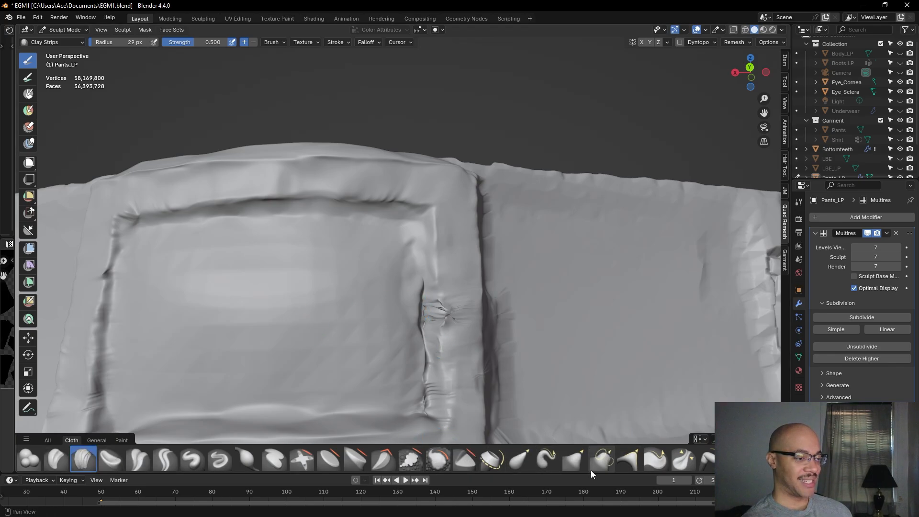
{"action": "left_click", "coordinate": [575, 460]}
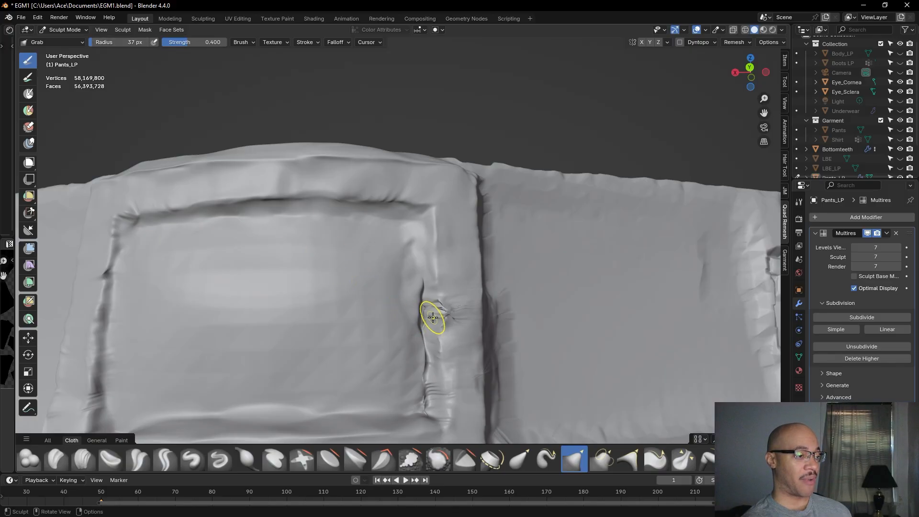
{"action": "left_click_drag", "start_coordinate": [435, 314], "coordinate": [433, 314]}
{"action": "mouse_move", "coordinate": [434, 317]}
{"action": "left_mouse_down"}
{"action": "mouse_move", "coordinate": [434, 307]}
{"action": "mouse_move", "coordinate": [439, 317]}
{"action": "left_mouse_up"}
{"action": "left_click_drag", "start_coordinate": [439, 318], "coordinate": [432, 320]}
{"action": "left_click_drag", "start_coordinate": [433, 321], "coordinate": [433, 308]}
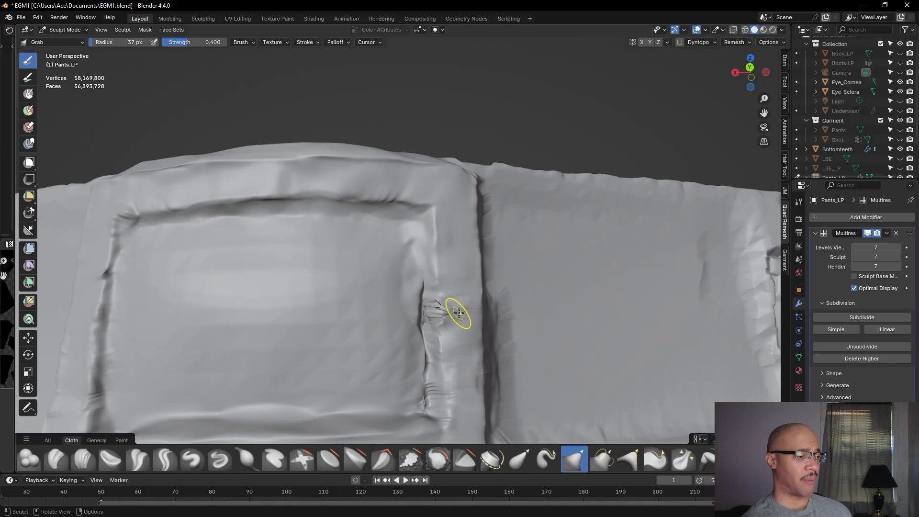
Inspect the creased side of the buckle frame from below, the front and an oblique angle, comparing it with the rest of the belt
{"action": "middle_click_drag", "start_coordinate": [458, 314], "coordinate": [456, 281]}
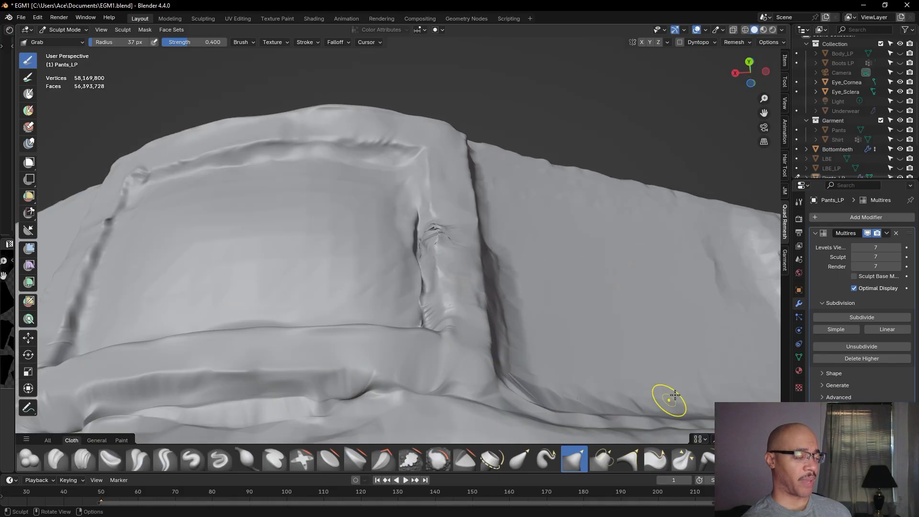
{"action": "mouse_move", "coordinate": [512, 216]}
{"action": "middle_mouse_down"}
{"action": "mouse_move", "coordinate": [537, 240]}
{"action": "mouse_move", "coordinate": [498, 288]}
{"action": "mouse_move", "coordinate": [509, 392]}
{"action": "mouse_move", "coordinate": [493, 250]}
{"action": "middle_mouse_up"}
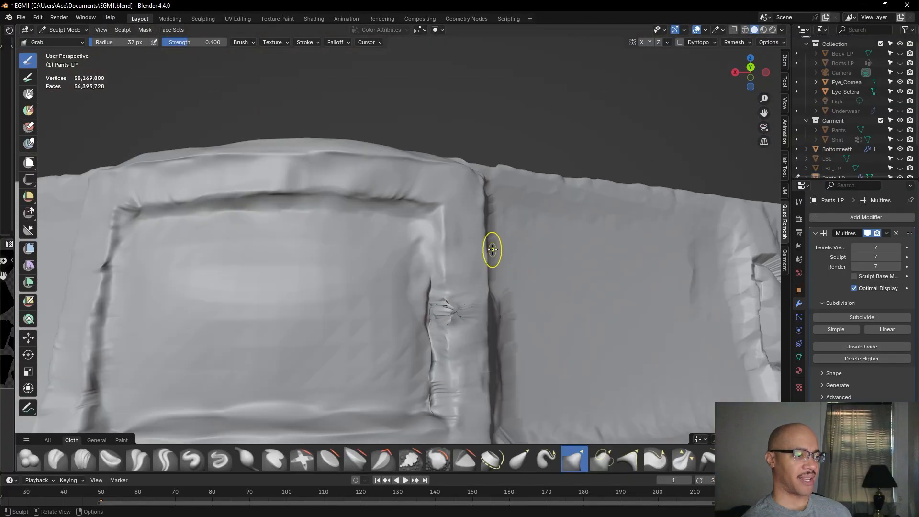
{"action": "scroll", "coordinate": [493, 250], "scroll_direction": "down", "scroll_amount": 2}
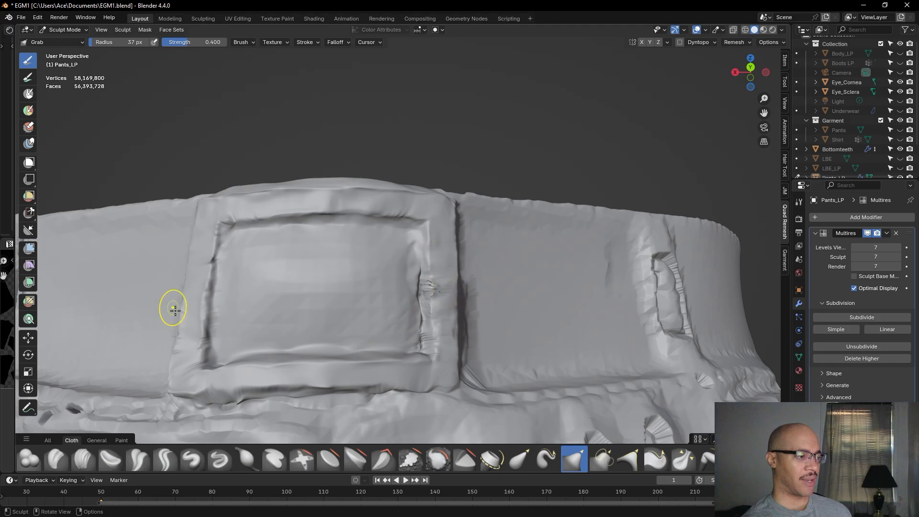
{"action": "scroll", "coordinate": [529, 331], "scroll_direction": "up", "scroll_amount": 3}
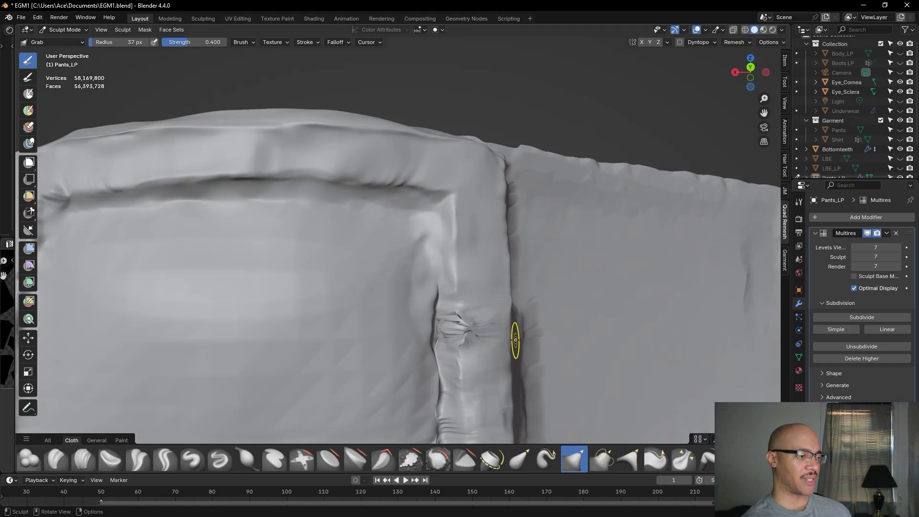
{"action": "scroll", "coordinate": [511, 326], "scroll_direction": "up", "scroll_amount": 1}
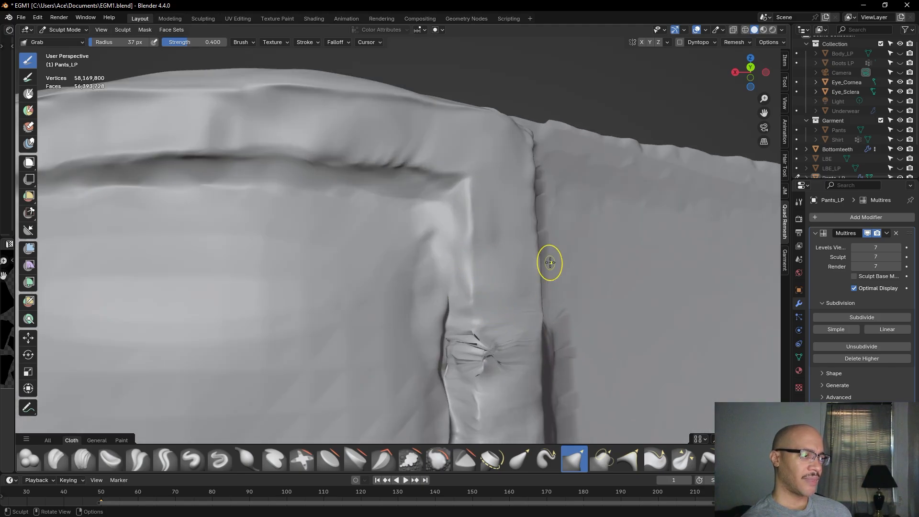
{"action": "scroll", "coordinate": [539, 332], "scroll_direction": "down", "scroll_amount": 3}
{"action": "middle_click_drag", "start_coordinate": [486, 283], "coordinate": [546, 322]}
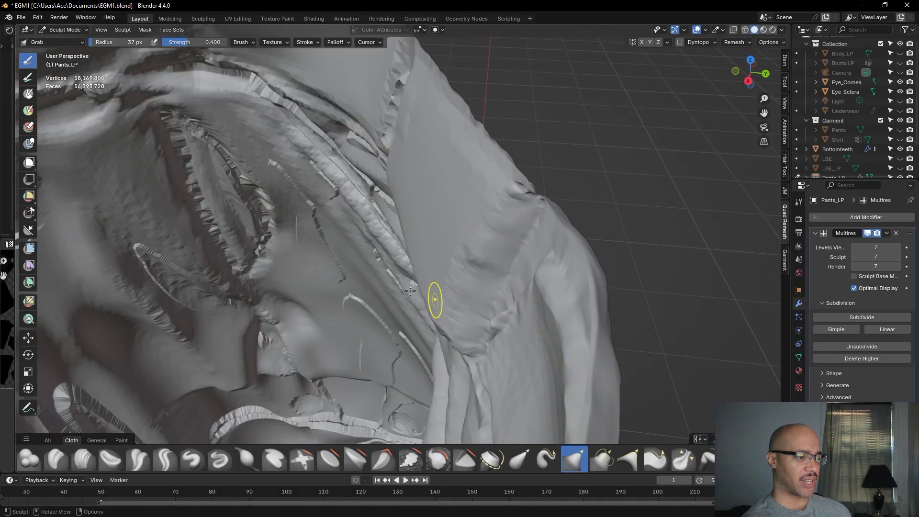
{"action": "middle_click_drag", "start_coordinate": [439, 274], "coordinate": [318, 218]}
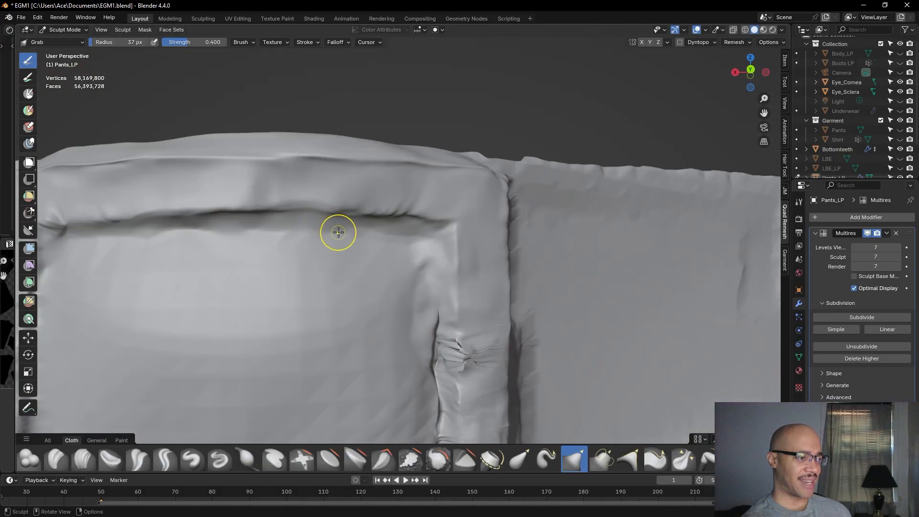
{"action": "scroll", "coordinate": [349, 244], "scroll_direction": "down", "scroll_amount": 3}
{"action": "scroll", "coordinate": [423, 329], "scroll_direction": "up", "scroll_amount": 4}
{"action": "middle_click_drag", "start_coordinate": [424, 329], "coordinate": [421, 322]}
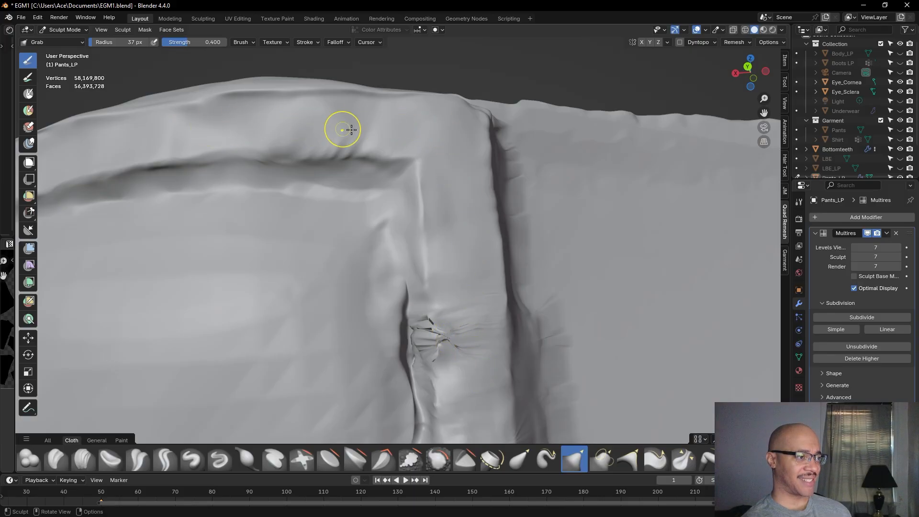
{"action": "scroll", "coordinate": [437, 164], "scroll_direction": "down", "scroll_amount": 4}
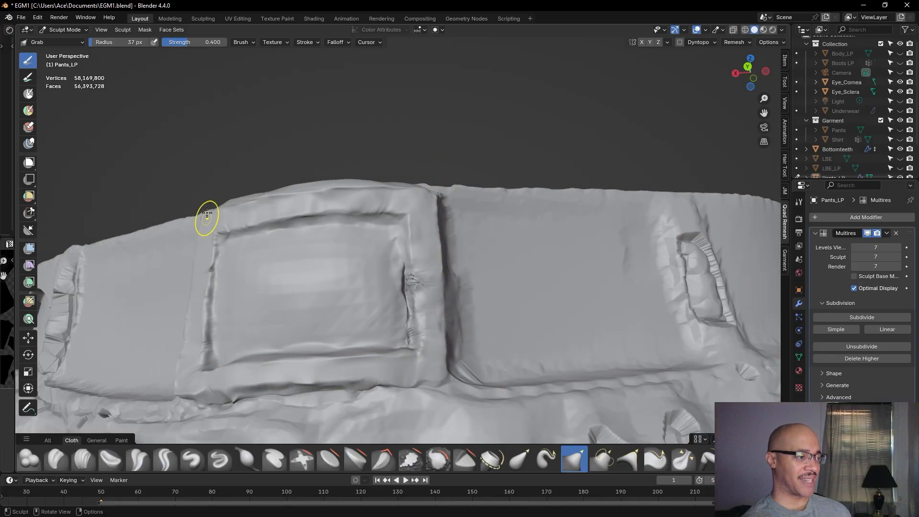
{"action": "scroll", "coordinate": [430, 371], "scroll_direction": "up", "scroll_amount": 4}
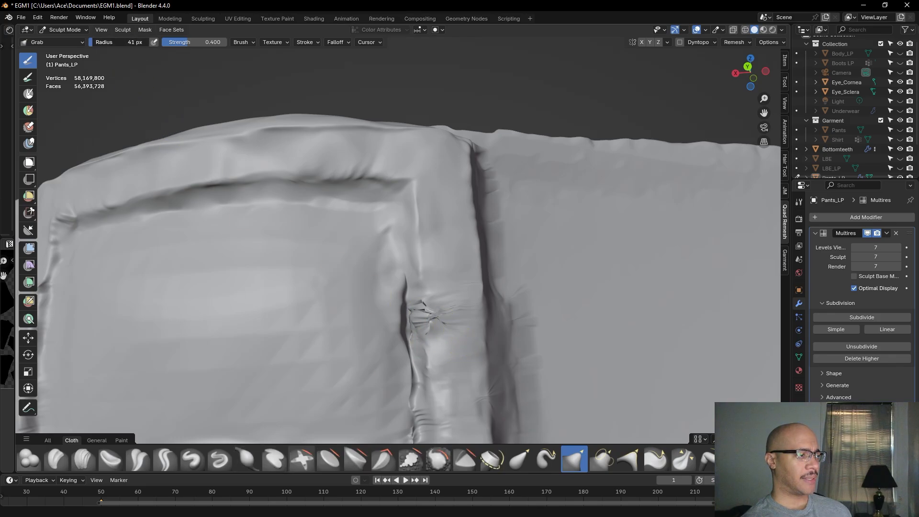
Enlarge the Grab radius to 49 px and check the crease against the whole buckle and waistband from near and far
{"action": "left_click_drag", "start_coordinate": [118, 42], "coordinate": [119, 42]}
{"action": "scroll", "coordinate": [163, 249], "scroll_direction": "down", "scroll_amount": 4}
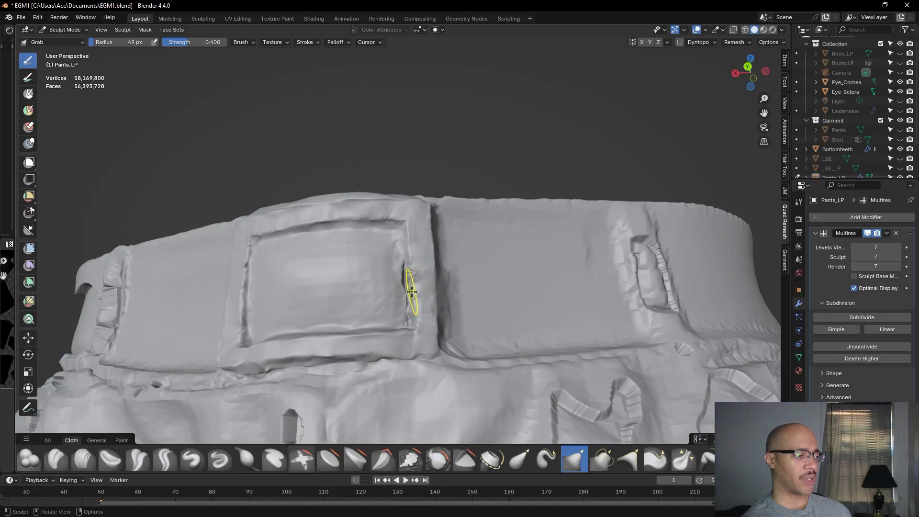
{"action": "scroll", "coordinate": [411, 292], "scroll_direction": "up", "scroll_amount": 5}
{"action": "scroll", "coordinate": [420, 318], "scroll_direction": "down", "scroll_amount": 4}
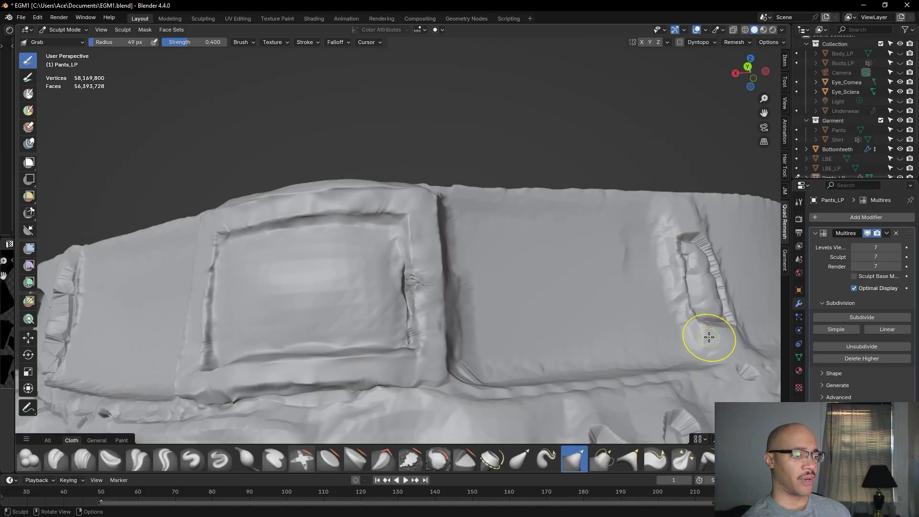
{"action": "scroll", "coordinate": [405, 288], "scroll_direction": "up", "scroll_amount": 5}
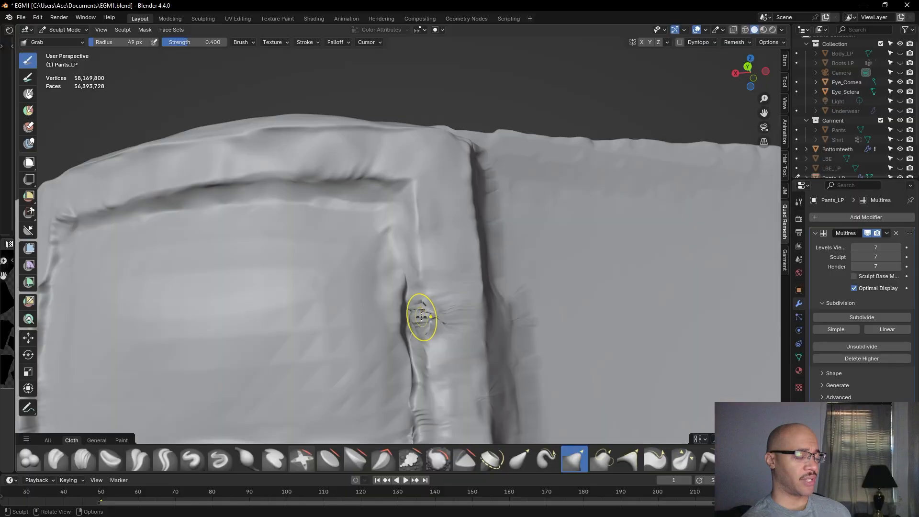
{"action": "scroll", "coordinate": [422, 317], "scroll_direction": "down", "scroll_amount": 5}
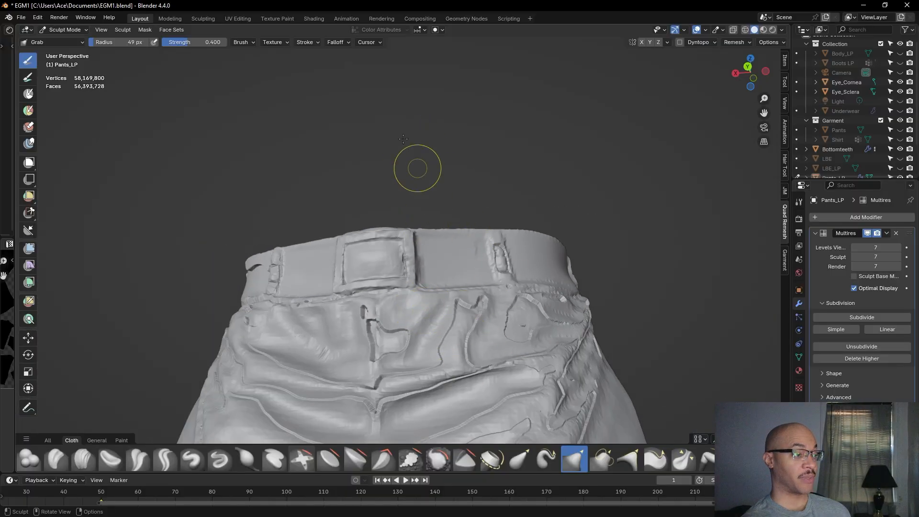
{"action": "scroll", "coordinate": [403, 309], "scroll_direction": "up", "scroll_amount": 12}
{"action": "middle_click_drag", "start_coordinate": [412, 317], "coordinate": [441, 335]}
{"action": "scroll", "coordinate": [448, 342], "scroll_direction": "down", "scroll_amount": 1}
Nudge the pinched crease with Grab at a 30 px radius, and pull it down and inward at a 53 px radius
{"action": "left_click_drag", "start_coordinate": [116, 42], "coordinate": [114, 43]}
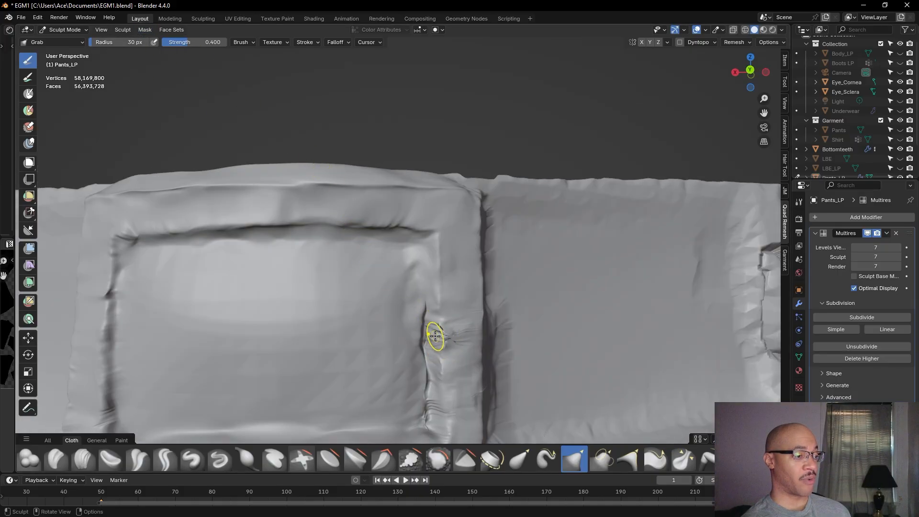
{"action": "left_click_drag", "start_coordinate": [436, 336], "coordinate": [436, 334]}
{"action": "left_click_drag", "start_coordinate": [436, 337], "coordinate": [435, 340]}
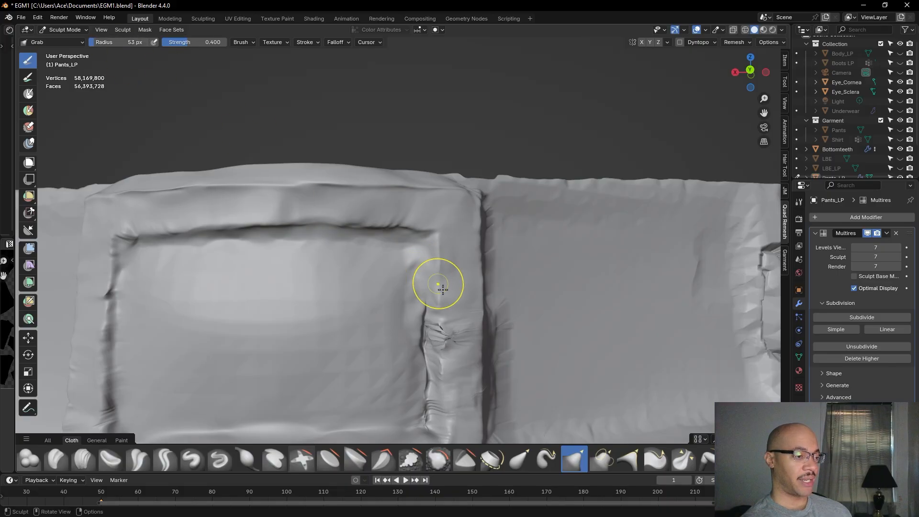
{"action": "left_click_drag", "start_coordinate": [436, 334], "coordinate": [437, 344]}
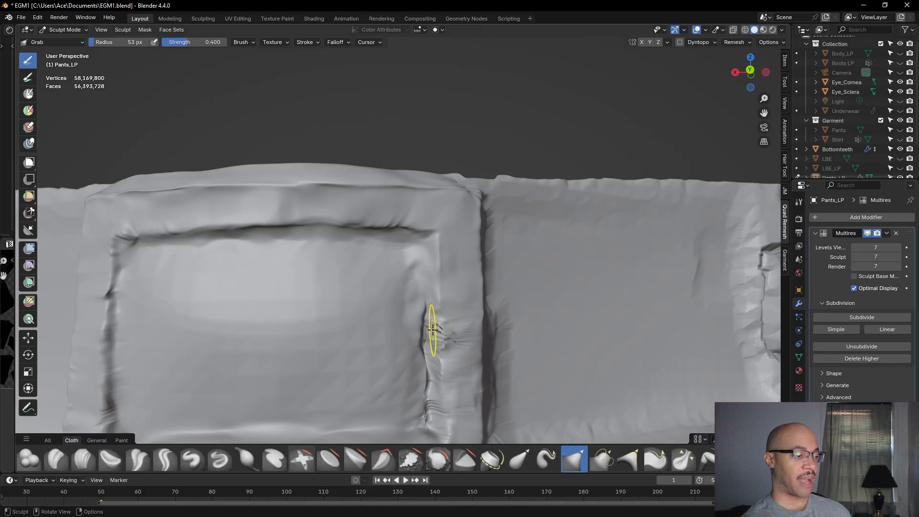
{"action": "left_click_drag", "start_coordinate": [437, 336], "coordinate": [432, 335]}
Reduce the brush radius to 18 px and flatten the wrinkled surface beside the pinched crease with the Flatten/Contrast brush
{"action": "scroll", "coordinate": [434, 339], "scroll_direction": "down", "scroll_amount": 2}
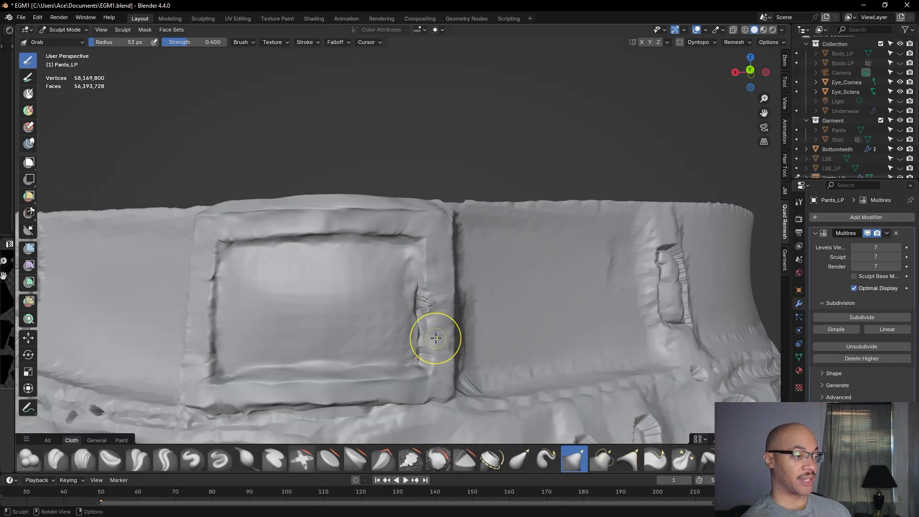
{"action": "middle_click_drag", "start_coordinate": [449, 331], "coordinate": [435, 316]}
{"action": "scroll", "coordinate": [448, 330], "scroll_direction": "up", "scroll_amount": 2}
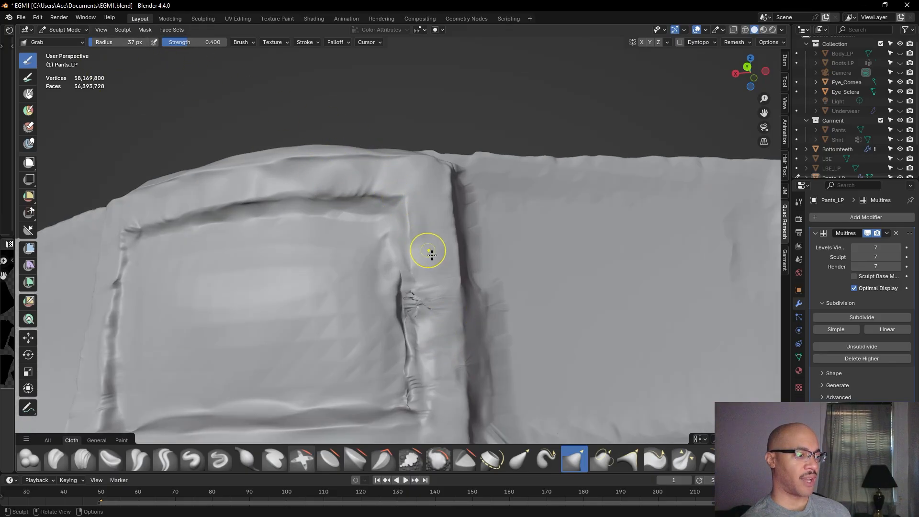
{"action": "scroll", "coordinate": [437, 272], "scroll_direction": "down", "scroll_amount": 5}
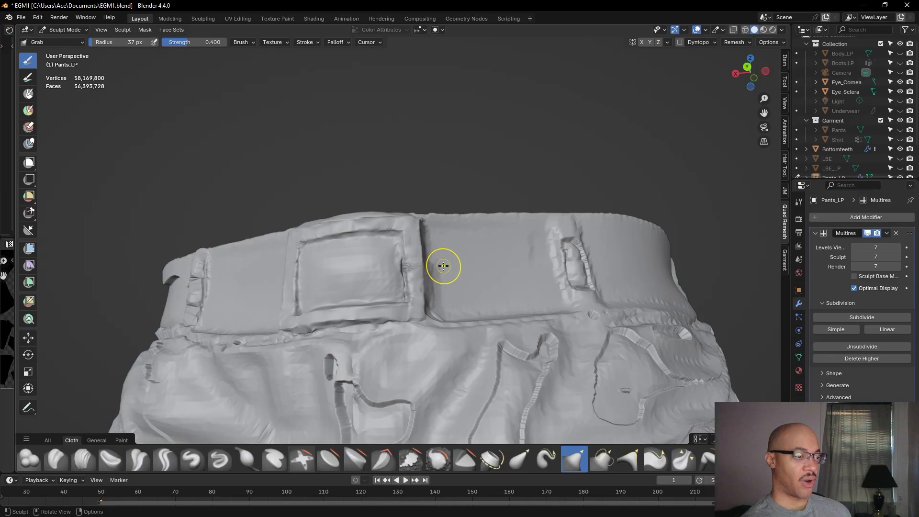
{"action": "scroll", "coordinate": [428, 287], "scroll_direction": "up", "scroll_amount": 6}
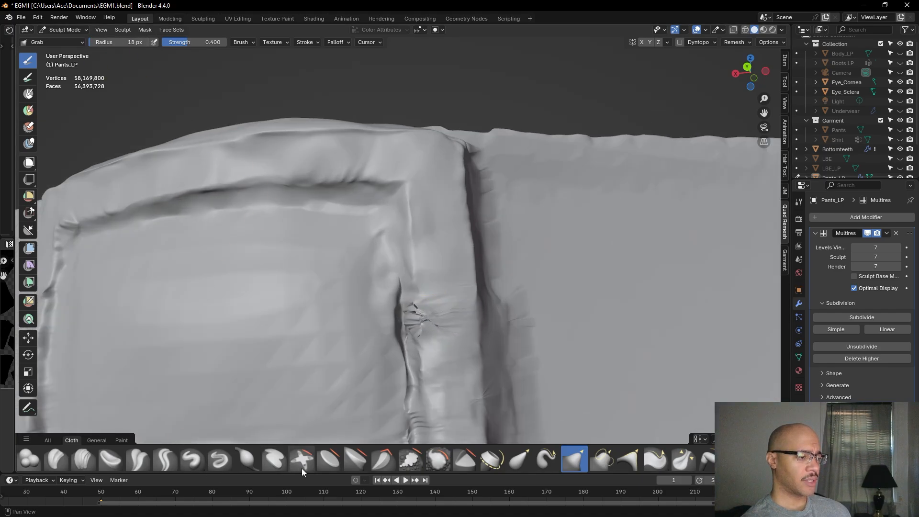
{"action": "left_click", "coordinate": [329, 459]}
{"action": "left_click_drag", "start_coordinate": [440, 310], "coordinate": [438, 321]}
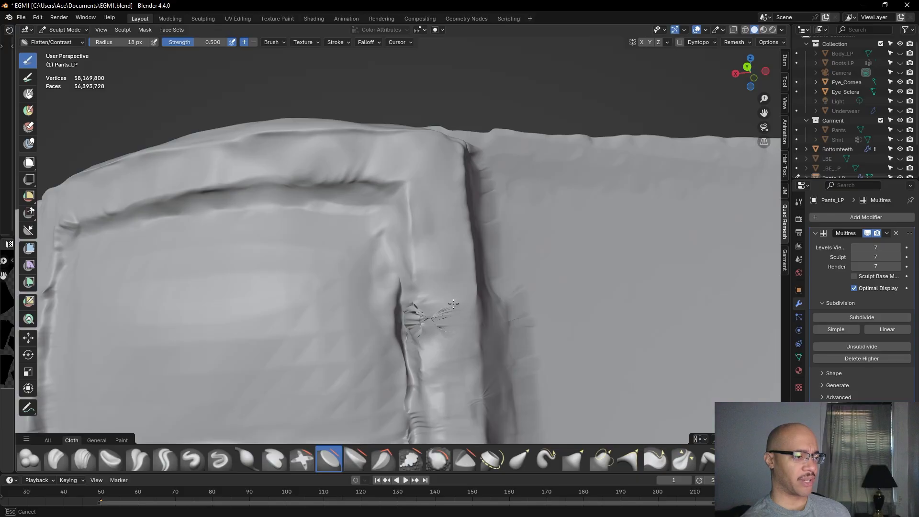
{"action": "left_click_drag", "start_coordinate": [433, 313], "coordinate": [452, 261]}
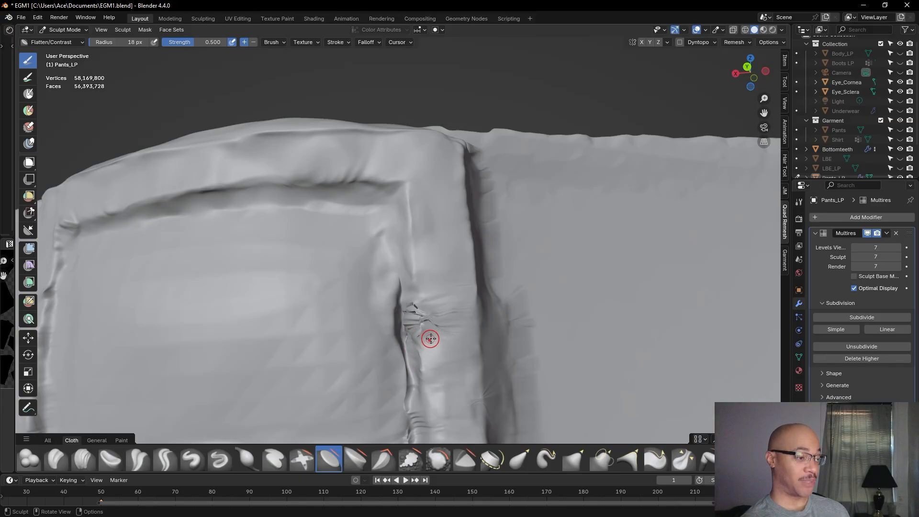
Set the brush radius to 21 px and flatten the wrinkles beside the pinched crease with Flatten/Contrast
{"action": "middle_click_drag", "start_coordinate": [433, 297], "coordinate": [446, 328]}
{"action": "scroll", "coordinate": [447, 329], "scroll_direction": "down", "scroll_amount": 2}
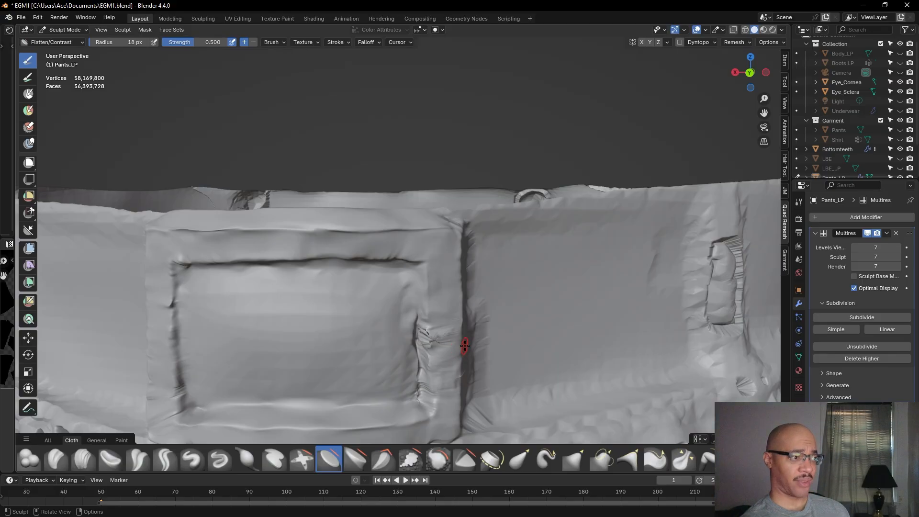
{"action": "scroll", "coordinate": [462, 364], "scroll_direction": "up", "scroll_amount": 3}
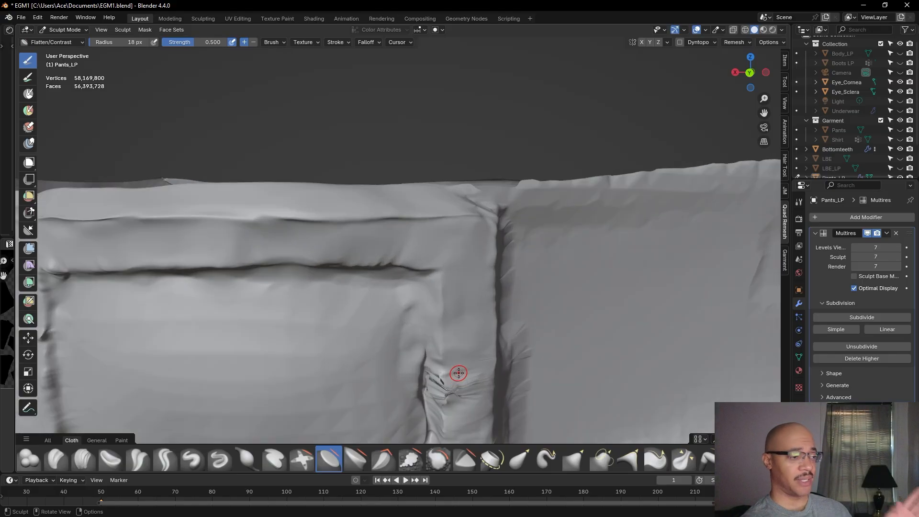
{"action": "middle_click_drag", "start_coordinate": [460, 372], "coordinate": [461, 350]}
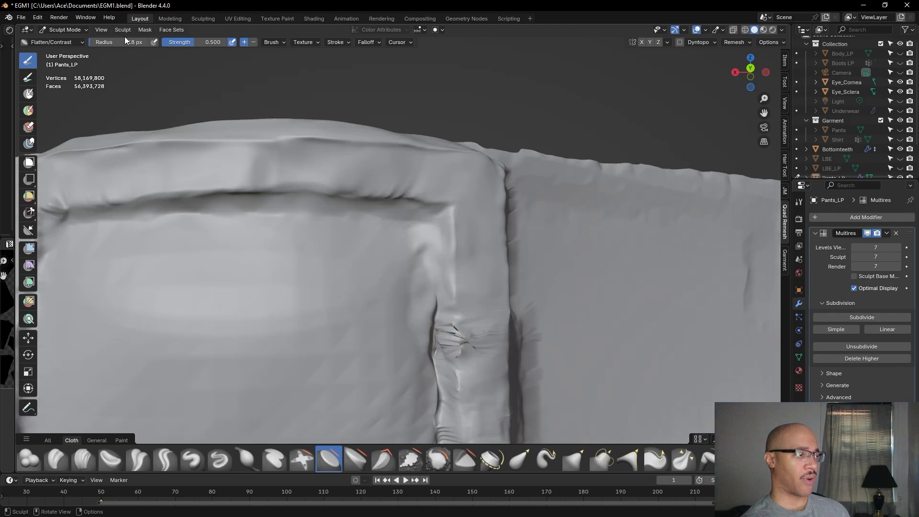
{"action": "left_click_drag", "start_coordinate": [120, 43], "coordinate": [121, 42]}
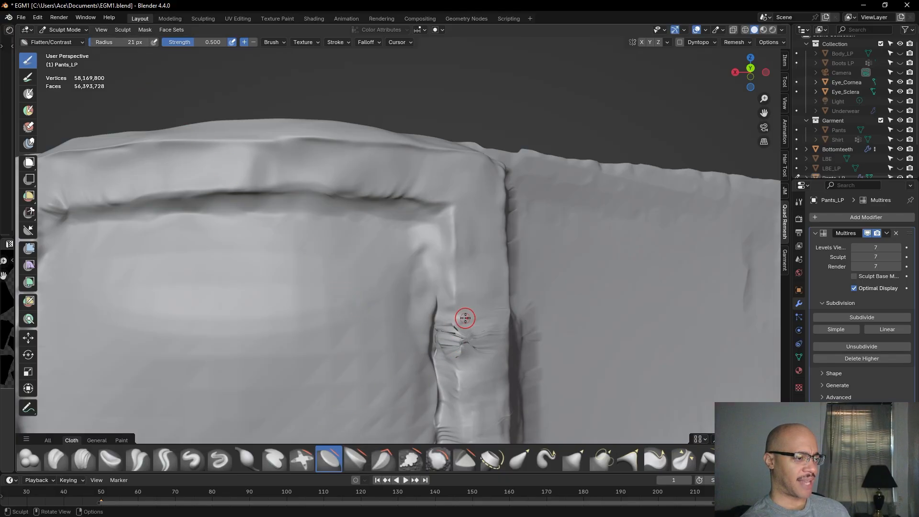
{"action": "left_click_drag", "start_coordinate": [468, 334], "coordinate": [474, 342]}
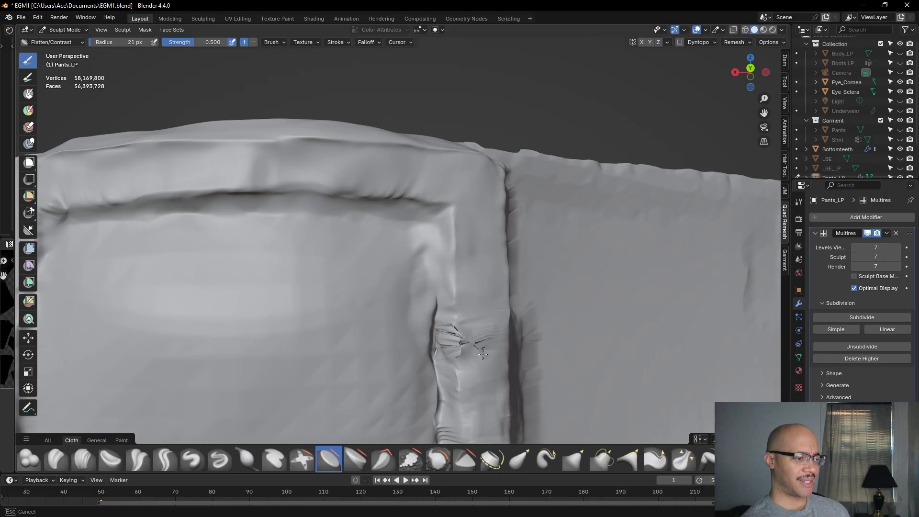
{"action": "left_click_drag", "start_coordinate": [495, 313], "coordinate": [488, 335]}
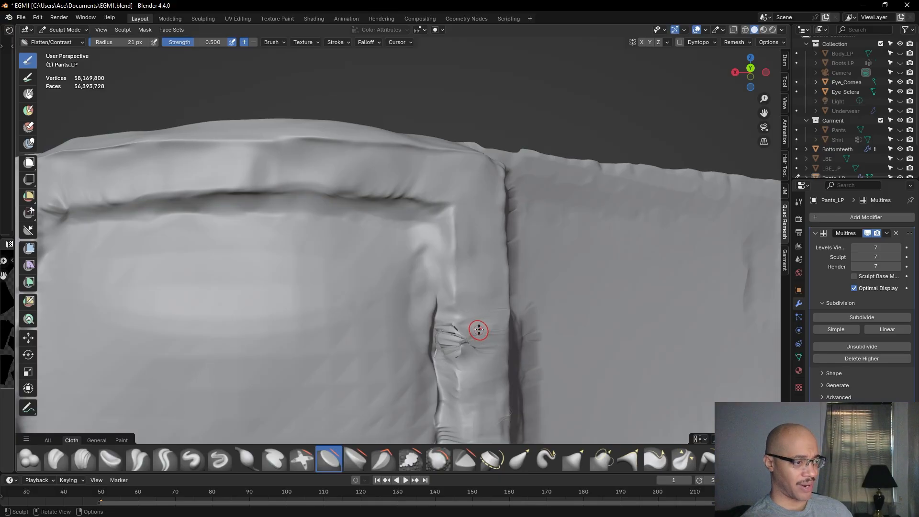
Smooth out the pinched crease on the buckle frame with the Smooth brush at strength 1.000 and 21 px radius
{"action": "middle_click_drag", "start_coordinate": [463, 312], "coordinate": [440, 312]}
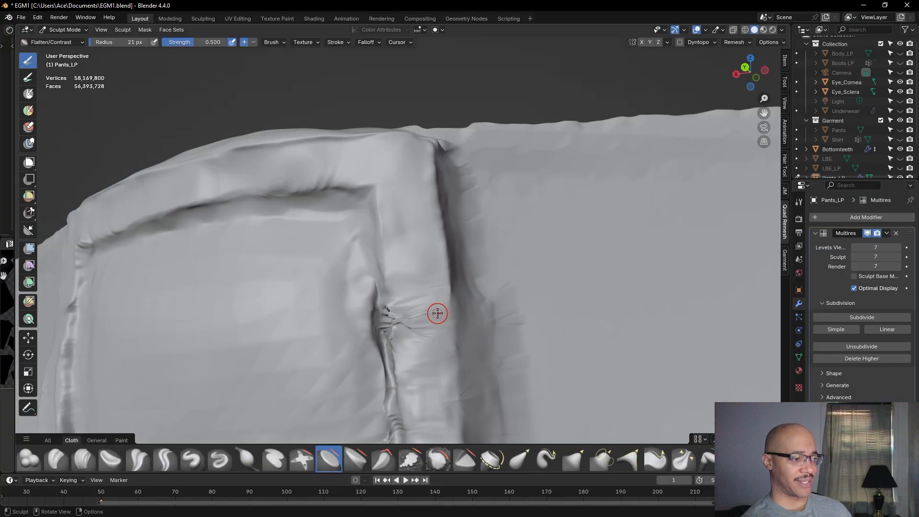
{"action": "left_click", "coordinate": [438, 459]}
{"action": "left_click_drag", "start_coordinate": [390, 322], "coordinate": [422, 336]}
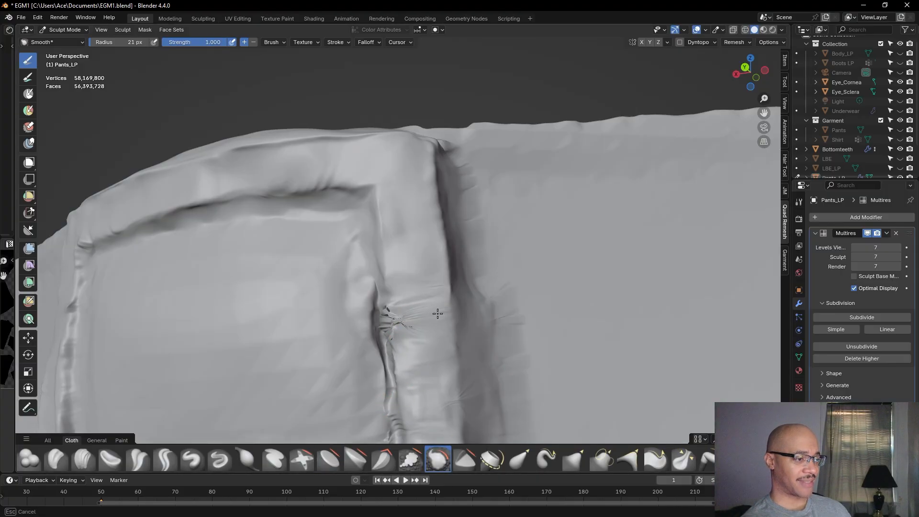
{"action": "left_click_drag", "start_coordinate": [407, 329], "coordinate": [400, 306]}
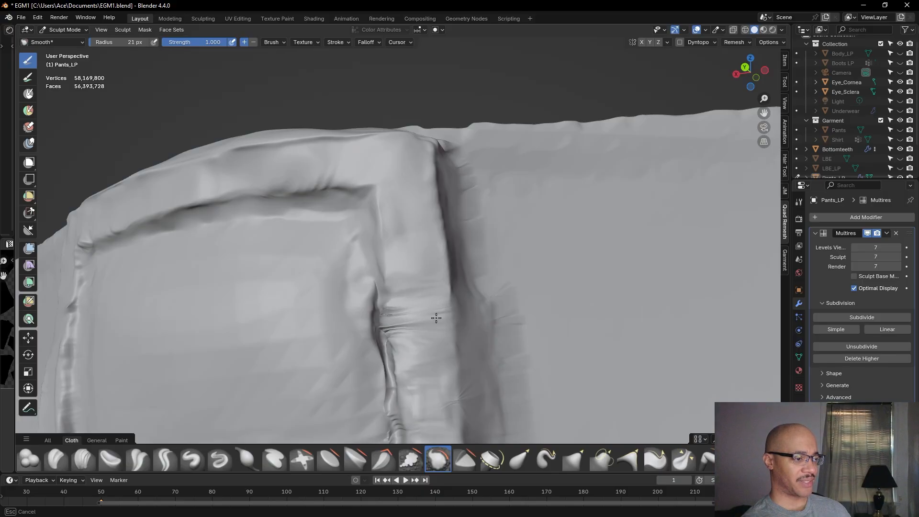
{"action": "left_click_drag", "start_coordinate": [418, 305], "coordinate": [405, 320]}
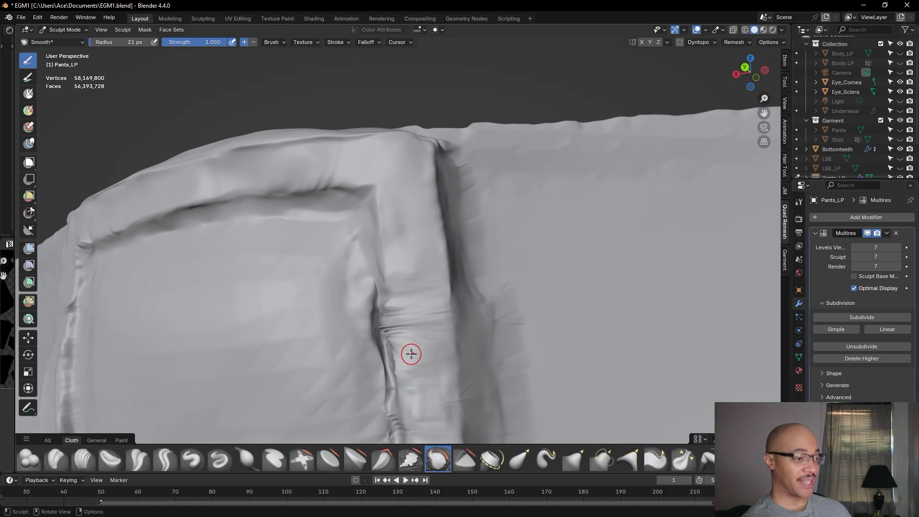
Smooth the ridges along the frame's creased side and its inner edge, checking the result against the whole buckle
{"action": "mouse_move", "coordinate": [426, 340]}
{"action": "left_mouse_down"}
{"action": "mouse_move", "coordinate": [405, 287]}
{"action": "mouse_move", "coordinate": [401, 207]}
{"action": "left_mouse_up"}
{"action": "middle_click_drag", "start_coordinate": [407, 266], "coordinate": [449, 291]}
{"action": "left_click_drag", "start_coordinate": [461, 377], "coordinate": [457, 323]}
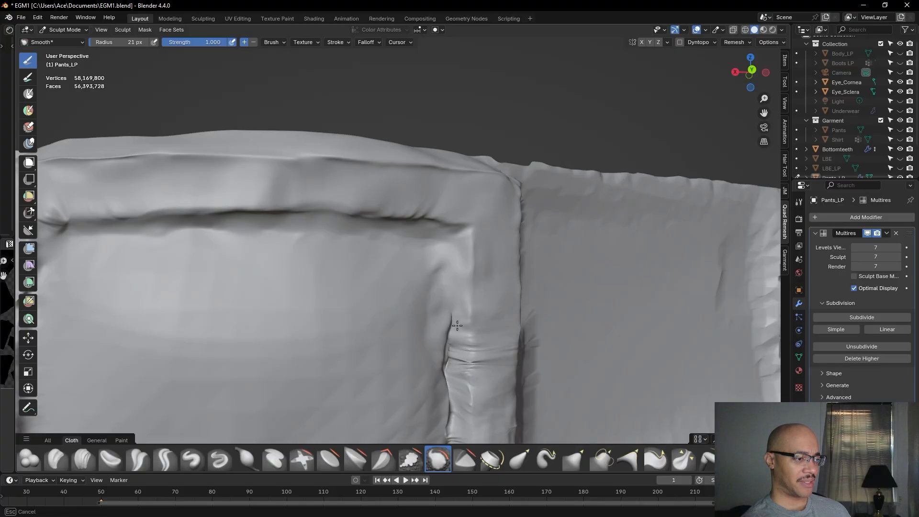
{"action": "left_click_drag", "start_coordinate": [458, 408], "coordinate": [457, 434]}
{"action": "mouse_move", "coordinate": [461, 396]}
{"action": "left_mouse_down"}
{"action": "mouse_move", "coordinate": [464, 329]}
{"action": "mouse_move", "coordinate": [460, 354]}
{"action": "left_mouse_up"}
{"action": "middle_click_drag", "start_coordinate": [464, 353], "coordinate": [437, 340]}
{"action": "mouse_move", "coordinate": [417, 293]}
{"action": "left_mouse_down"}
{"action": "mouse_move", "coordinate": [418, 281]}
{"action": "mouse_move", "coordinate": [424, 309]}
{"action": "mouse_move", "coordinate": [442, 312]}
{"action": "left_mouse_up"}
{"action": "scroll", "coordinate": [408, 370], "scroll_direction": "up", "scroll_amount": 1}
{"action": "mouse_move", "coordinate": [455, 346]}
{"action": "left_mouse_down"}
{"action": "mouse_move", "coordinate": [459, 327]}
{"action": "mouse_move", "coordinate": [407, 350]}
{"action": "mouse_move", "coordinate": [416, 314]}
{"action": "left_mouse_up"}
{"action": "left_click_drag", "start_coordinate": [430, 278], "coordinate": [435, 324]}
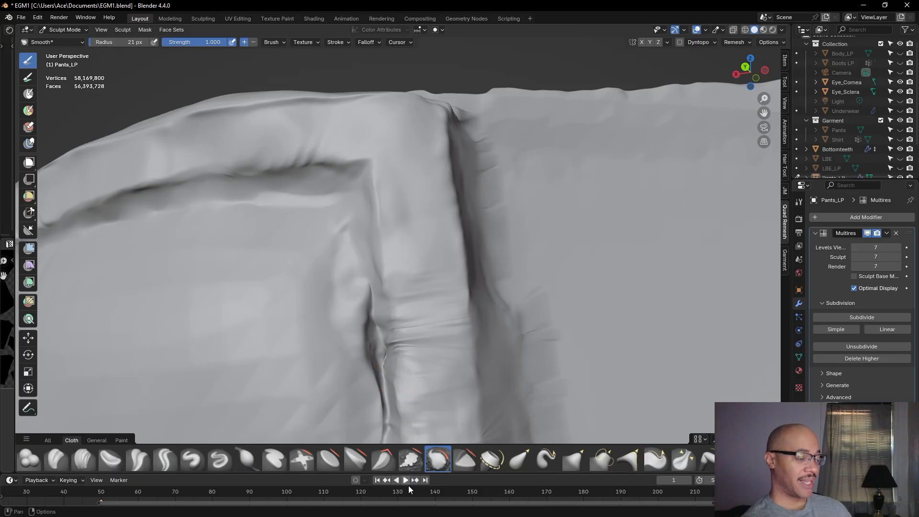
{"action": "scroll", "coordinate": [429, 335], "scroll_direction": "down", "scroll_amount": 4}
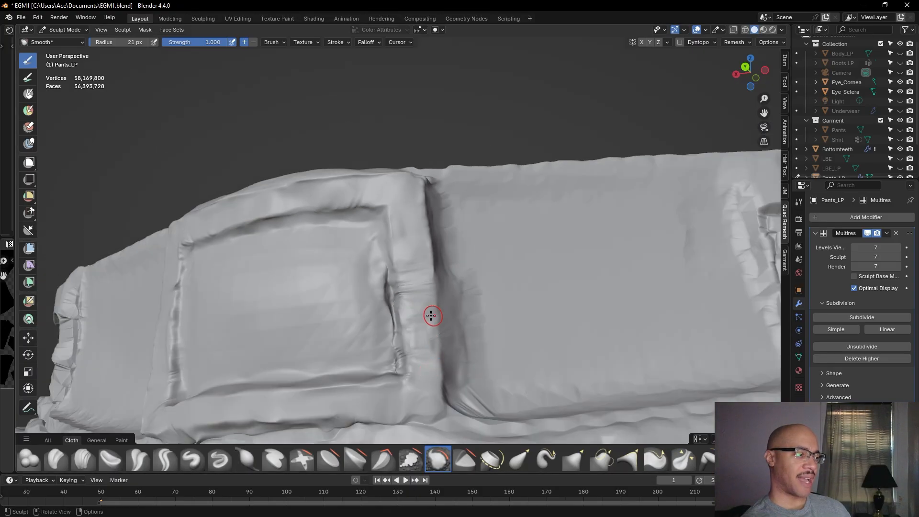
{"action": "scroll", "coordinate": [418, 363], "scroll_direction": "up", "scroll_amount": 4}
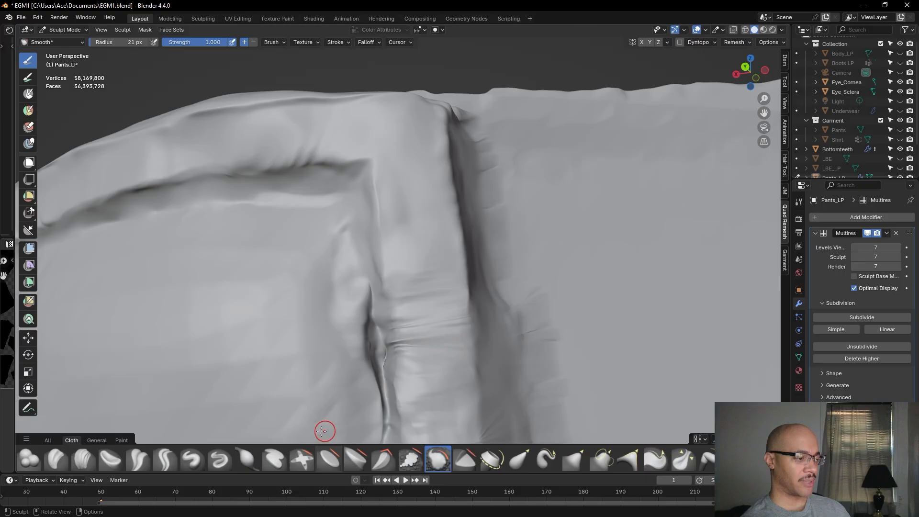
Try to fill the gap at the inner edge of the creased frame side with Inflate/Deflate at 60 px radius
{"action": "left_click", "coordinate": [247, 459]}
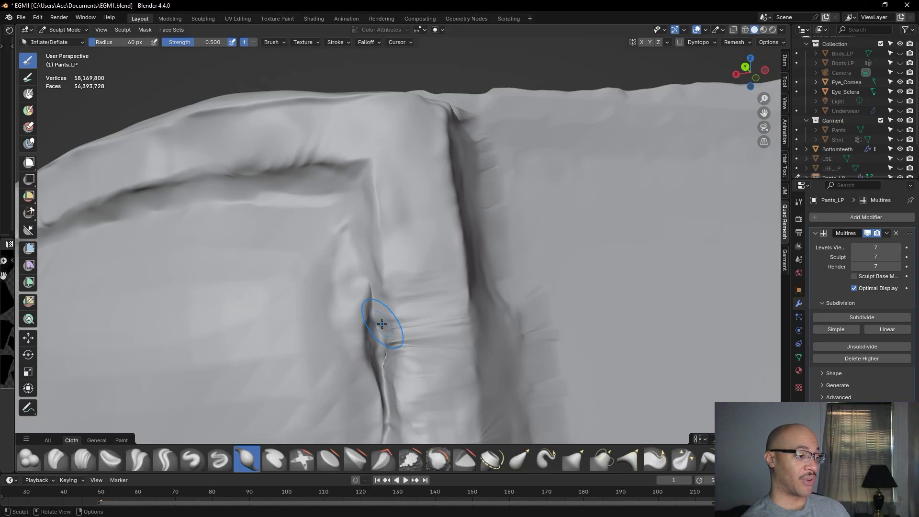
{"action": "left_click_drag", "start_coordinate": [384, 314], "coordinate": [380, 314]}
{"action": "left_click", "coordinate": [383, 302]}
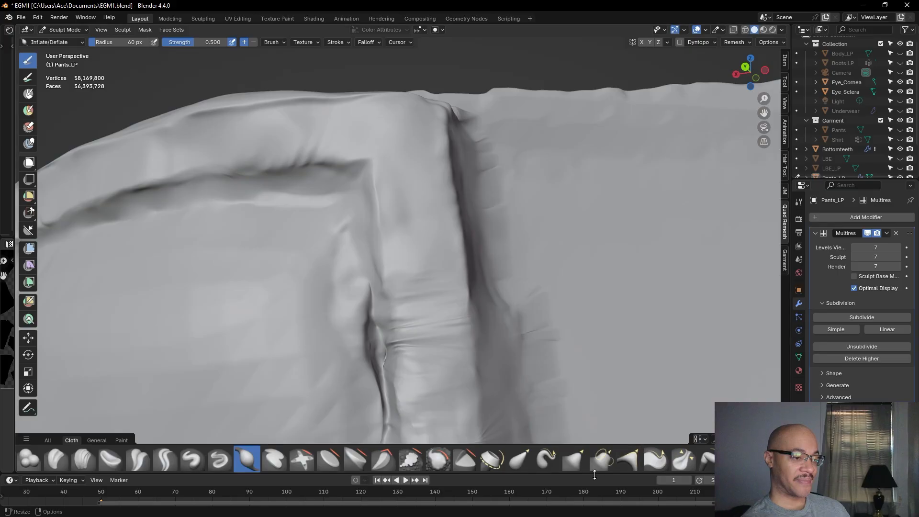
Nudge the inner edge of the creased frame side over the dark gap with Grab at 60 px radius
{"action": "left_click", "coordinate": [573, 459]}
{"action": "left_click_drag", "start_coordinate": [380, 300], "coordinate": [376, 302]}
{"action": "left_click_drag", "start_coordinate": [388, 307], "coordinate": [382, 304]}
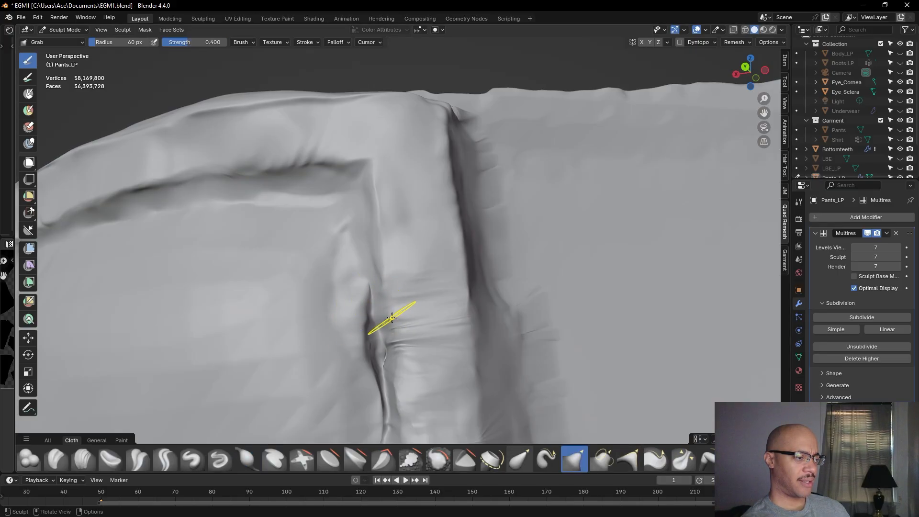
{"action": "left_click_drag", "start_coordinate": [383, 339], "coordinate": [393, 355]}
{"action": "left_click_drag", "start_coordinate": [392, 355], "coordinate": [389, 336]}
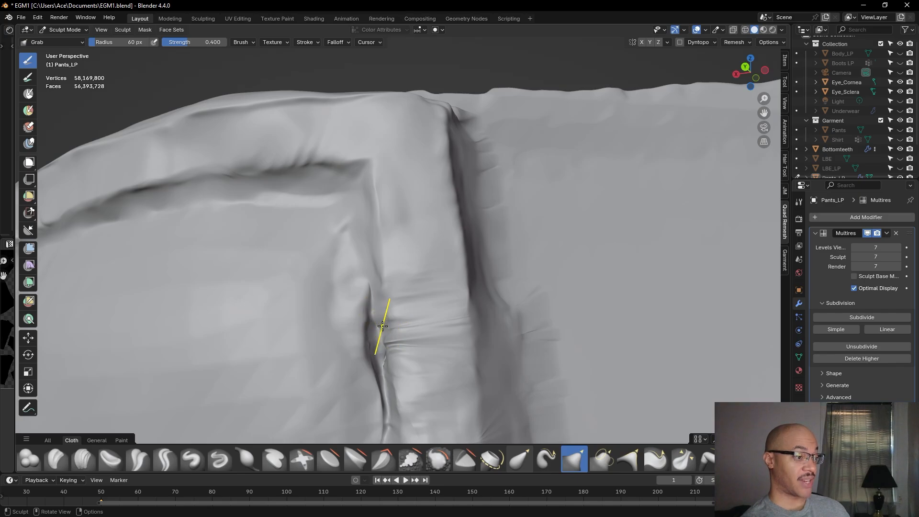
{"action": "left_click_drag", "start_coordinate": [385, 324], "coordinate": [383, 325]}
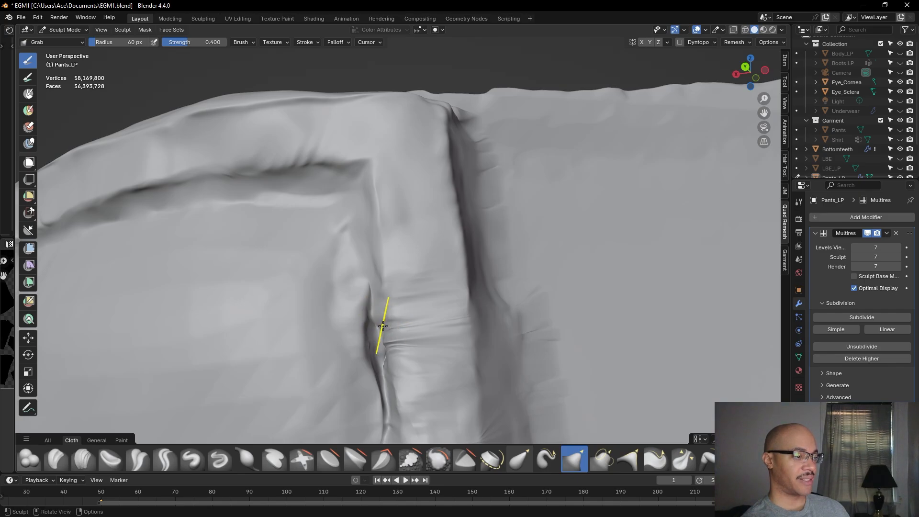
Check the waistband from above and the front, try grabbing the buckle's centre panel at 60 px radius, and undo the stroke
{"action": "scroll", "coordinate": [381, 311], "scroll_direction": "down", "scroll_amount": 8}
{"action": "mouse_move", "coordinate": [370, 318]}
{"action": "middle_mouse_down"}
{"action": "mouse_move", "coordinate": [374, 332]}
{"action": "mouse_move", "coordinate": [312, 369]}
{"action": "middle_mouse_up"}
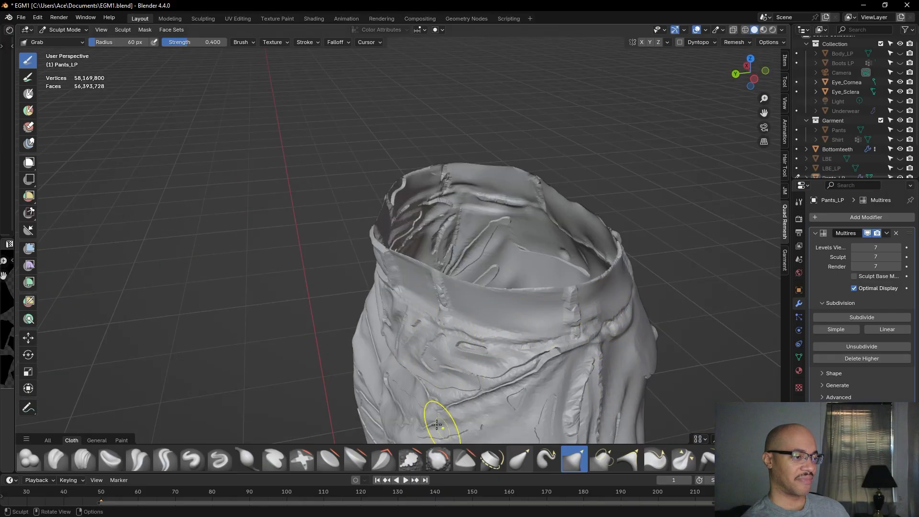
{"action": "middle_click_drag", "start_coordinate": [464, 400], "coordinate": [481, 362]}
{"action": "scroll", "coordinate": [482, 359], "scroll_direction": "up", "scroll_amount": 5}
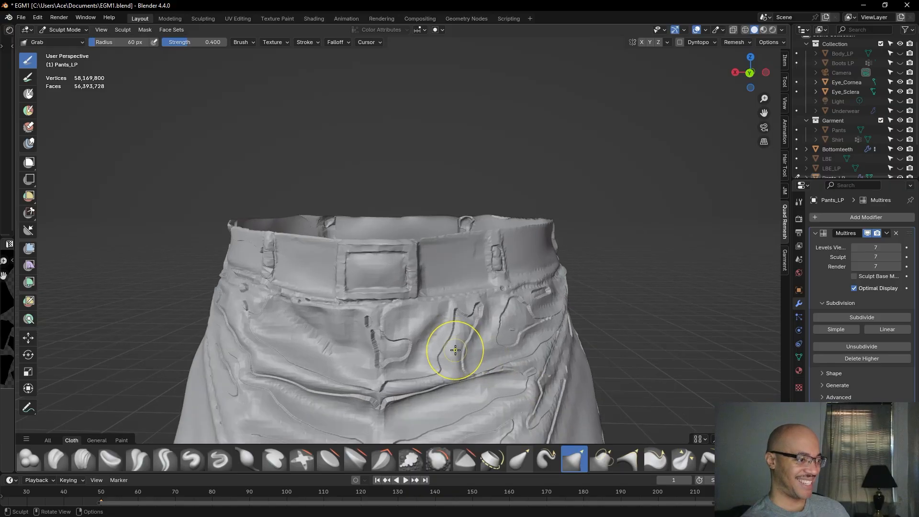
{"action": "scroll", "coordinate": [446, 340], "scroll_direction": "up", "scroll_amount": 6}
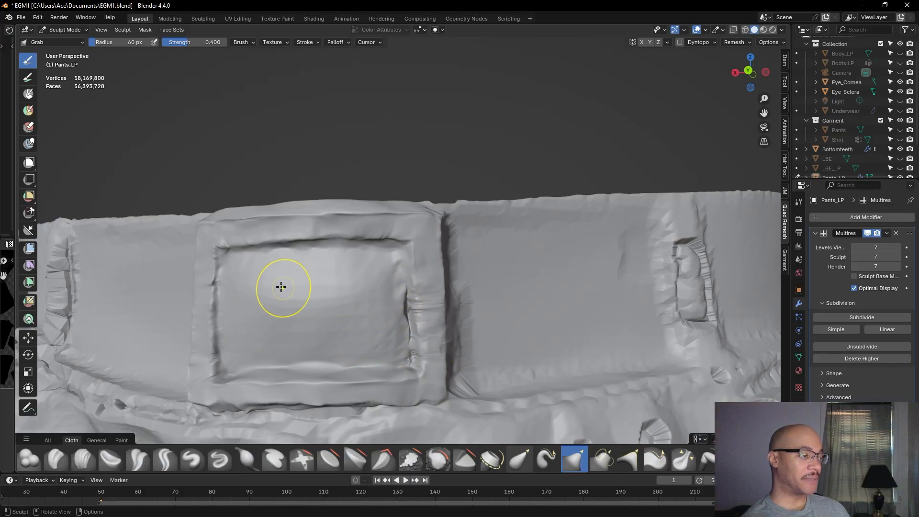
{"action": "mouse_move", "coordinate": [324, 277]}
{"action": "left_mouse_down"}
{"action": "mouse_move", "coordinate": [318, 321]}
{"action": "mouse_move", "coordinate": [359, 333]}
{"action": "left_mouse_up"}
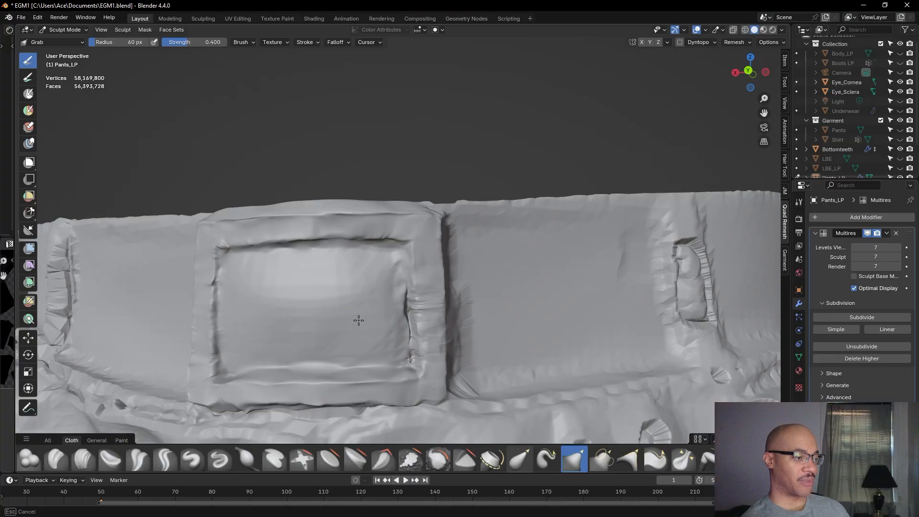
{"action": "left_click_drag", "start_coordinate": [400, 313], "coordinate": [391, 289]}
{"action": "key", "text": "ctrl+z"}
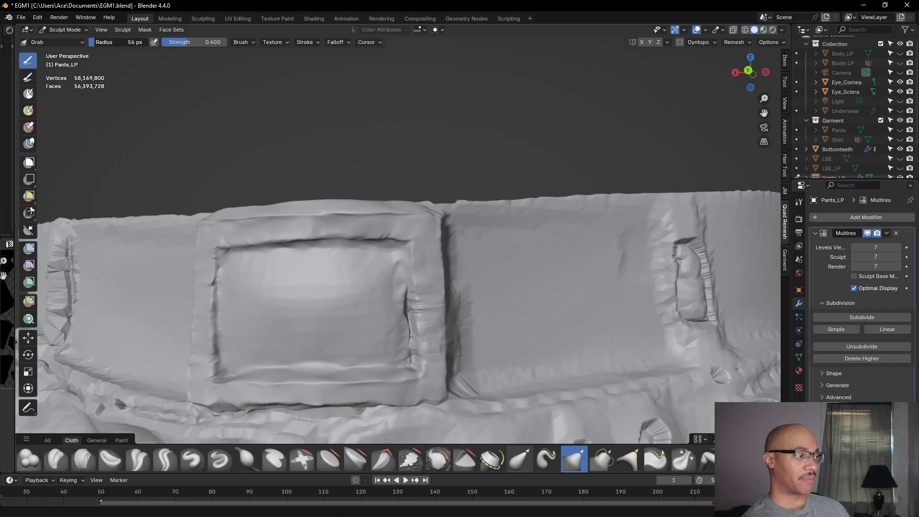
Nudge the centre panel's edge beside the creased side with Grab at 37 px radius and flatten it with Flatten/Contrast
{"action": "left_click_drag", "start_coordinate": [111, 42], "coordinate": [110, 42]}
{"action": "left_click_drag", "start_coordinate": [394, 307], "coordinate": [409, 295]}
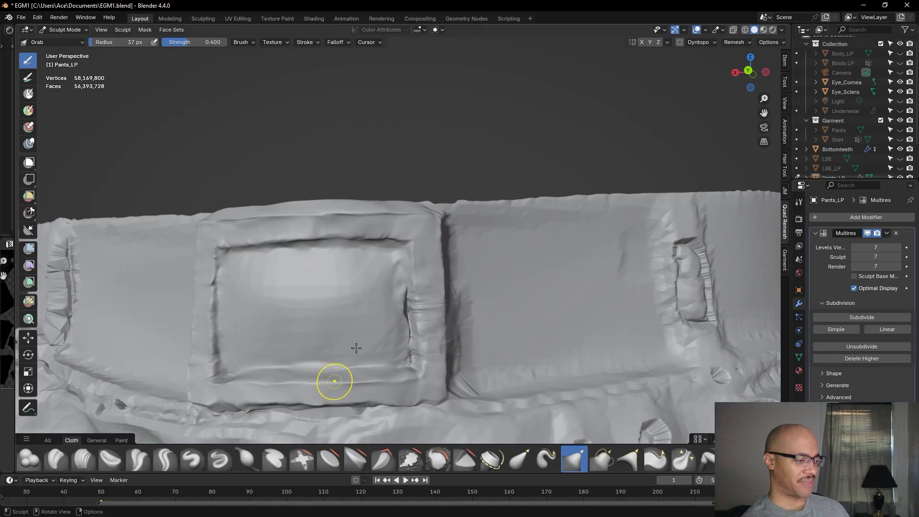
{"action": "scroll", "coordinate": [364, 346], "scroll_direction": "up", "scroll_amount": 2}
{"action": "middle_click_drag", "start_coordinate": [390, 369], "coordinate": [386, 339]}
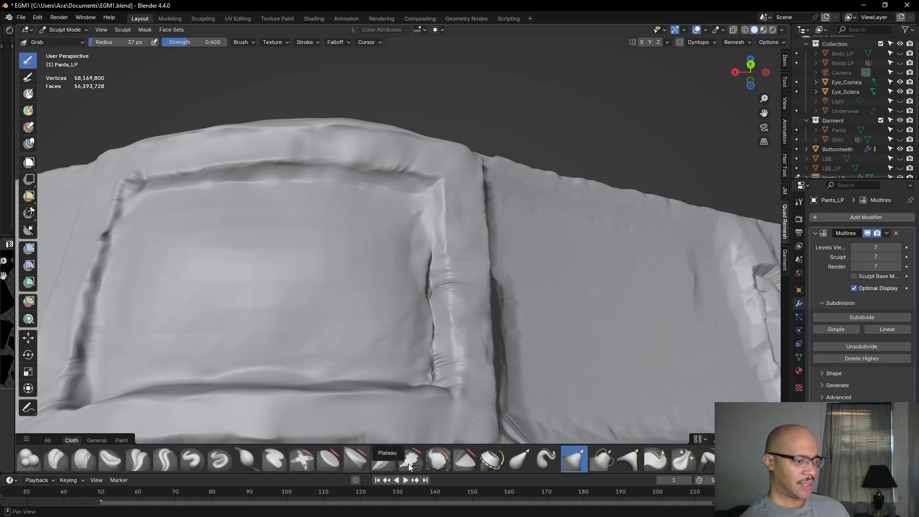
{"action": "left_click", "coordinate": [330, 459]}
{"action": "mouse_move", "coordinate": [416, 271]}
{"action": "left_mouse_down"}
{"action": "mouse_move", "coordinate": [424, 263]}
{"action": "mouse_move", "coordinate": [438, 352]}
{"action": "left_mouse_up"}
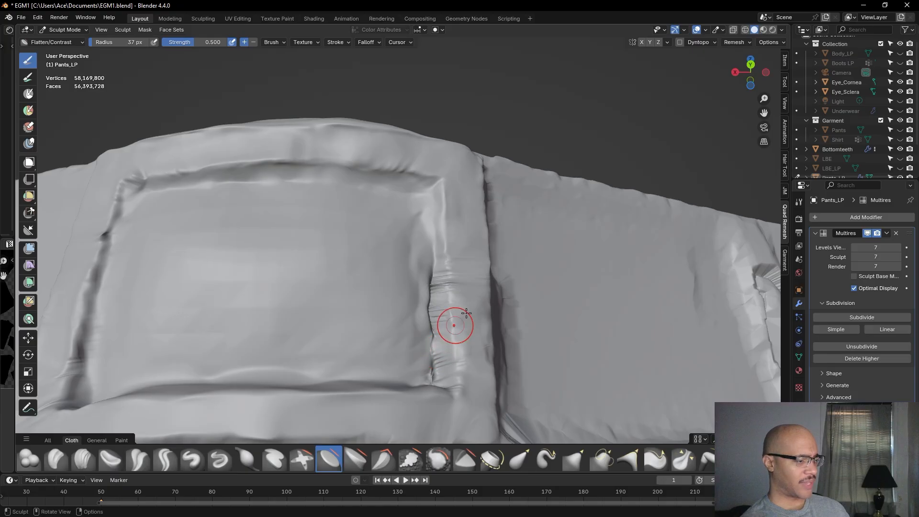
Display the pants in wireframe to examine the mesh density around the buckle, and return to solid shading
{"action": "key", "text": "z"}
{"action": "left_click", "coordinate": [346, 196]}
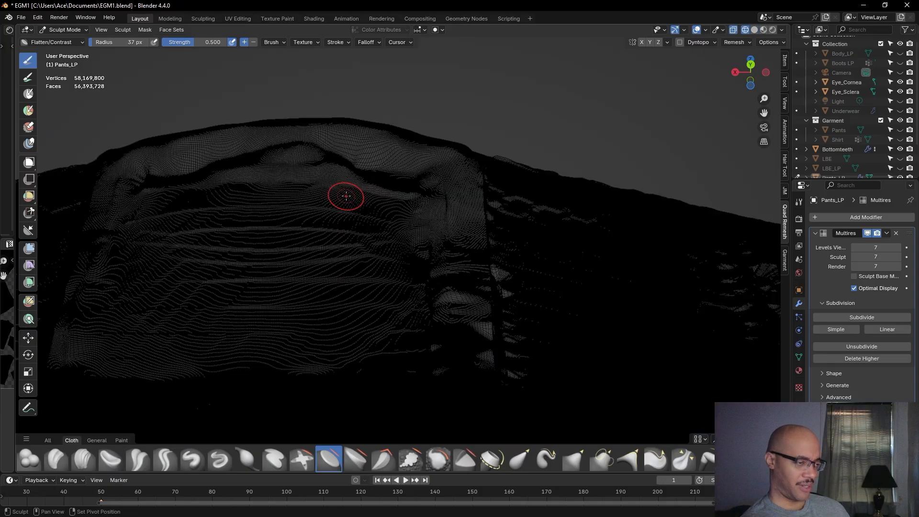
{"action": "key", "text": "shift+z"}
Flatten the frame's ridged side, reduce the brush radius to 18 px and flatten the waistband's upper rim from above
{"action": "mouse_move", "coordinate": [451, 303]}
{"action": "left_mouse_down"}
{"action": "mouse_move", "coordinate": [438, 353]}
{"action": "mouse_move", "coordinate": [438, 335]}
{"action": "mouse_move", "coordinate": [444, 323]}
{"action": "mouse_move", "coordinate": [444, 360]}
{"action": "mouse_move", "coordinate": [434, 217]}
{"action": "mouse_move", "coordinate": [438, 282]}
{"action": "left_mouse_up"}
{"action": "mouse_move", "coordinate": [438, 281]}
{"action": "middle_mouse_down"}
{"action": "mouse_move", "coordinate": [452, 267]}
{"action": "mouse_move", "coordinate": [452, 324]}
{"action": "mouse_move", "coordinate": [398, 320]}
{"action": "mouse_move", "coordinate": [431, 365]}
{"action": "mouse_move", "coordinate": [386, 299]}
{"action": "middle_mouse_up"}
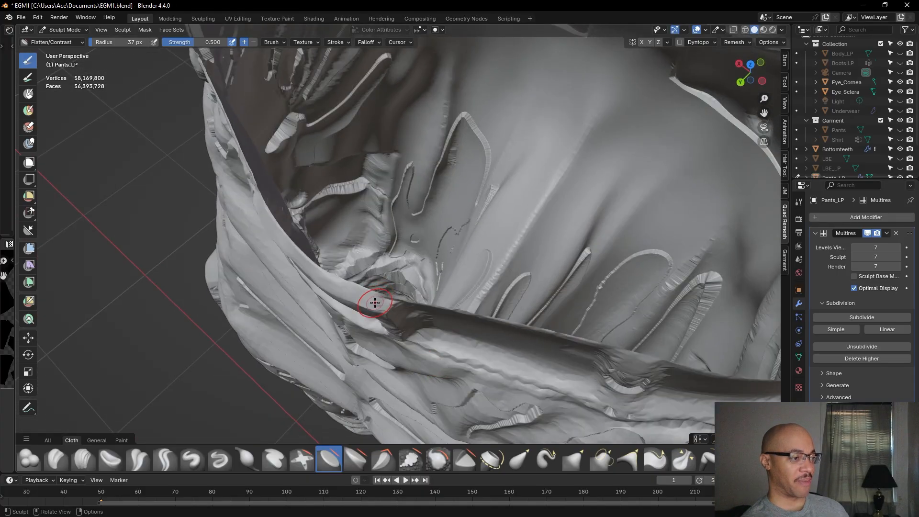
{"action": "left_click_drag", "start_coordinate": [112, 39], "coordinate": [108, 39]}
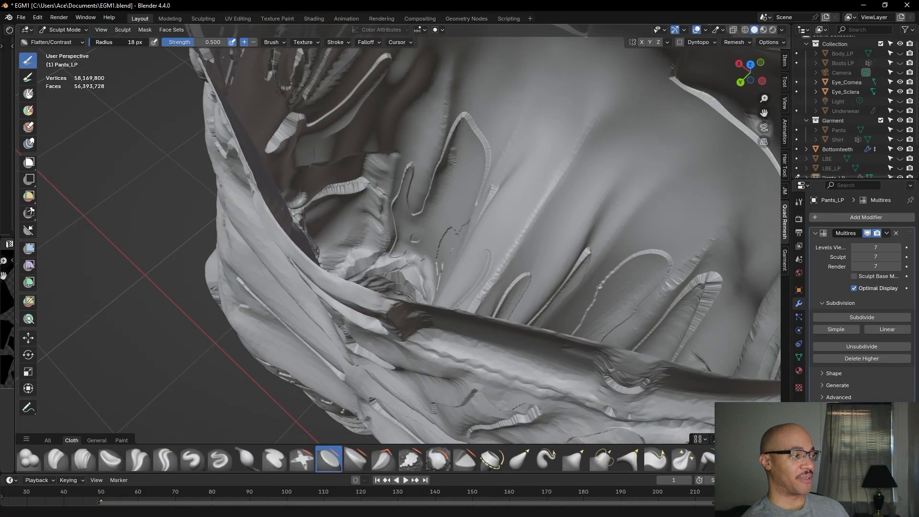
{"action": "left_click_drag", "start_coordinate": [381, 304], "coordinate": [370, 304]}
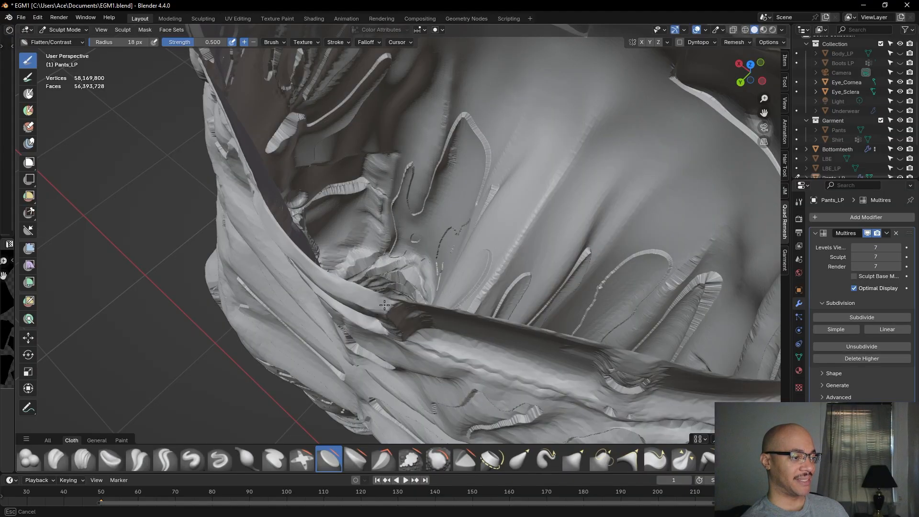
{"action": "left_click_drag", "start_coordinate": [353, 289], "coordinate": [370, 302]}
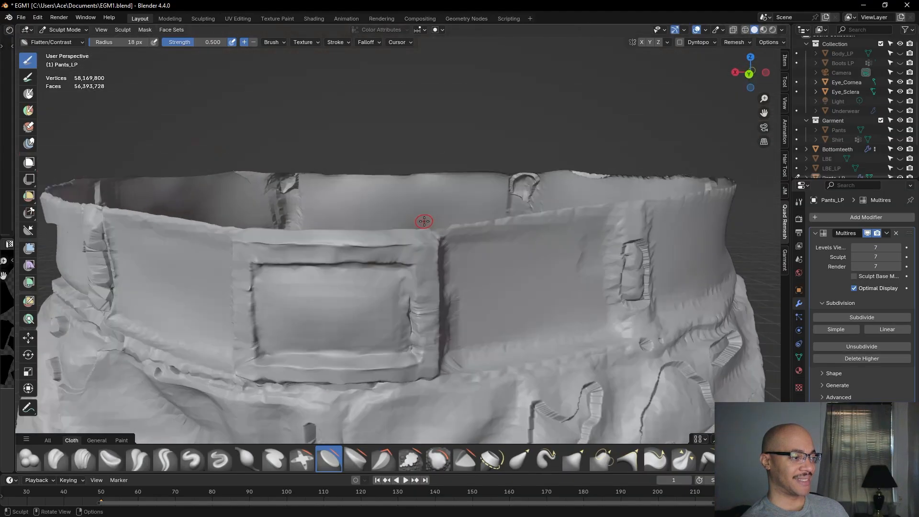
Flatten the outer face and edge of the buckle frame's ridged side with Flatten/Contrast at 18 px radius
{"action": "middle_click_drag", "start_coordinate": [431, 220], "coordinate": [452, 222]}
{"action": "scroll", "coordinate": [473, 289], "scroll_direction": "up", "scroll_amount": 3}
{"action": "left_click_drag", "start_coordinate": [465, 279], "coordinate": [461, 289]}
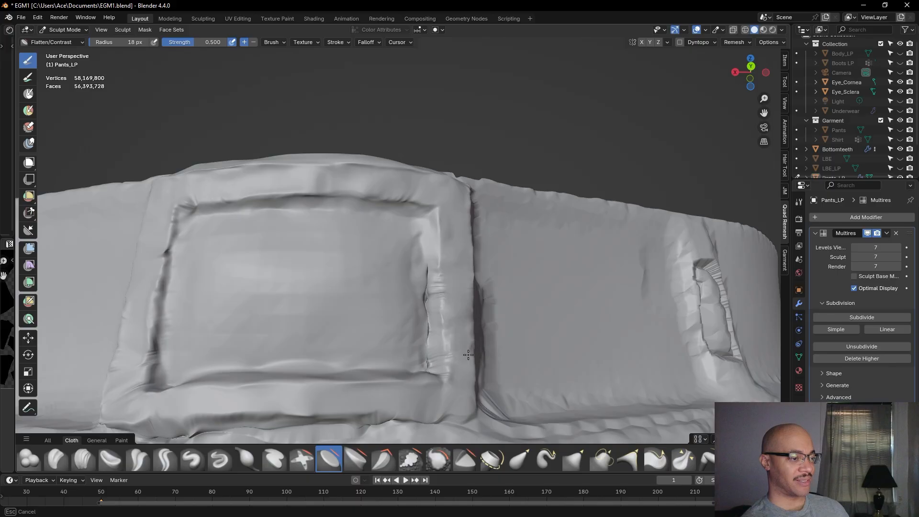
{"action": "left_click_drag", "start_coordinate": [455, 336], "coordinate": [452, 341]}
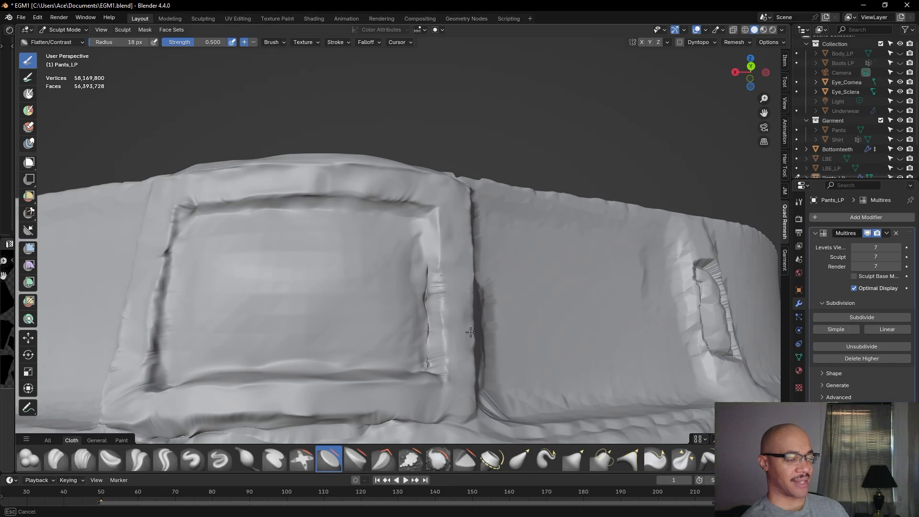
{"action": "left_click_drag", "start_coordinate": [465, 307], "coordinate": [462, 330]}
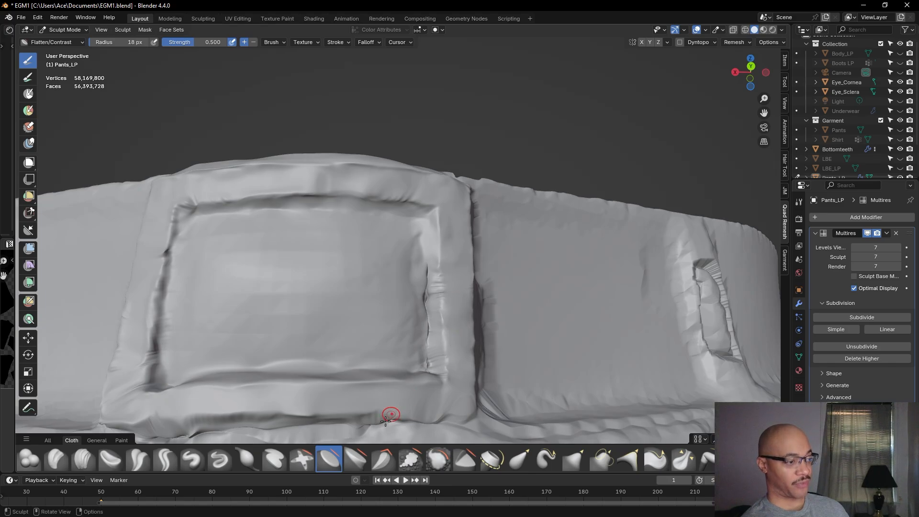
Flatten the buckle frame's upper bar and the corner where it meets the ridged side with Flatten/Contrast at 18 px radius
{"action": "mouse_move", "coordinate": [460, 254]}
{"action": "left_mouse_down"}
{"action": "mouse_move", "coordinate": [460, 271]}
{"action": "mouse_move", "coordinate": [449, 214]}
{"action": "mouse_move", "coordinate": [423, 185]}
{"action": "mouse_move", "coordinate": [399, 180]}
{"action": "left_mouse_up"}
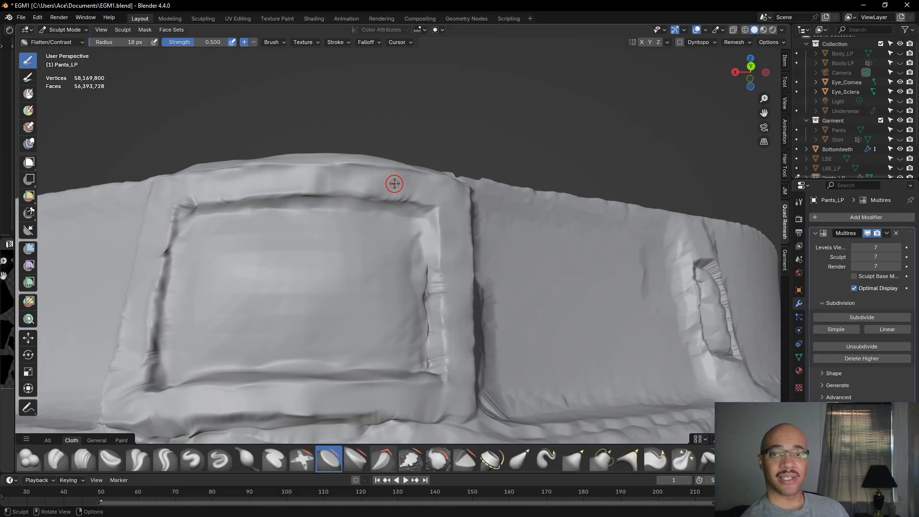
{"action": "left_click_drag", "start_coordinate": [323, 183], "coordinate": [355, 177]}
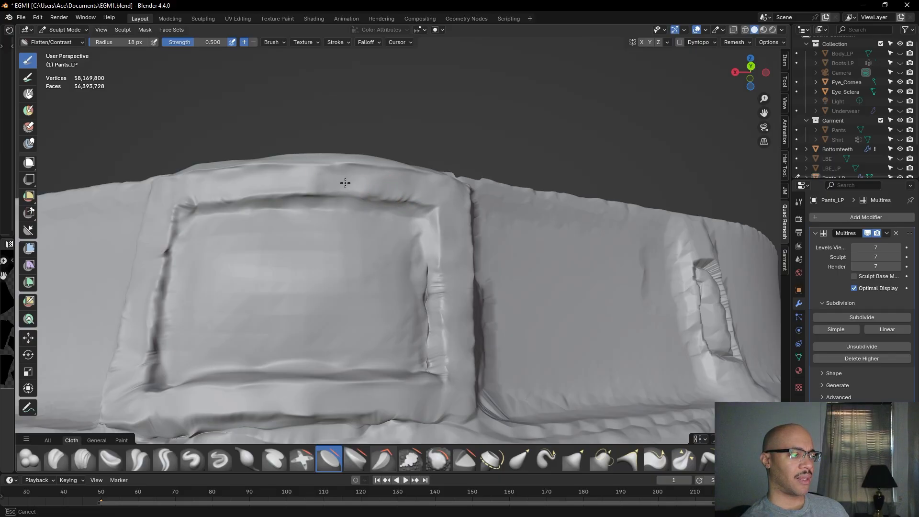
{"action": "mouse_move", "coordinate": [403, 192]}
{"action": "left_mouse_down"}
{"action": "mouse_move", "coordinate": [359, 211]}
{"action": "mouse_move", "coordinate": [394, 211]}
{"action": "mouse_move", "coordinate": [361, 197]}
{"action": "mouse_move", "coordinate": [403, 207]}
{"action": "mouse_move", "coordinate": [425, 189]}
{"action": "left_mouse_up"}
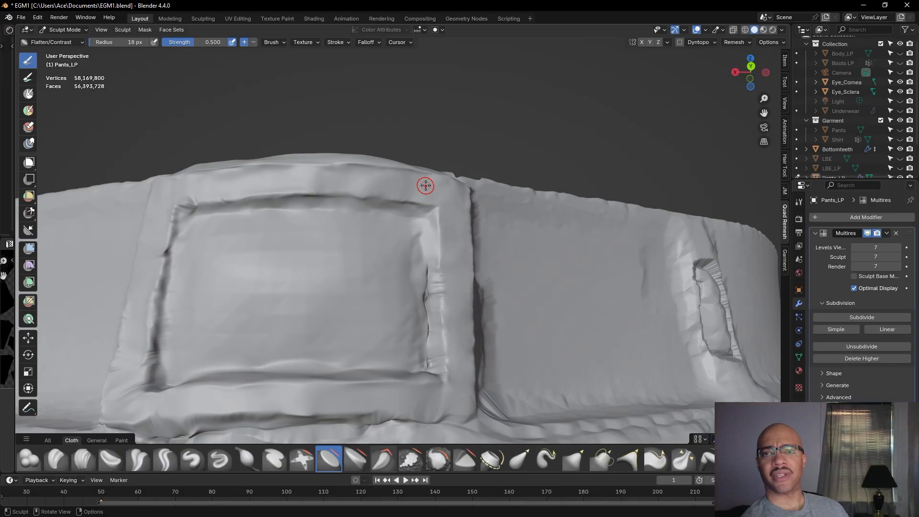
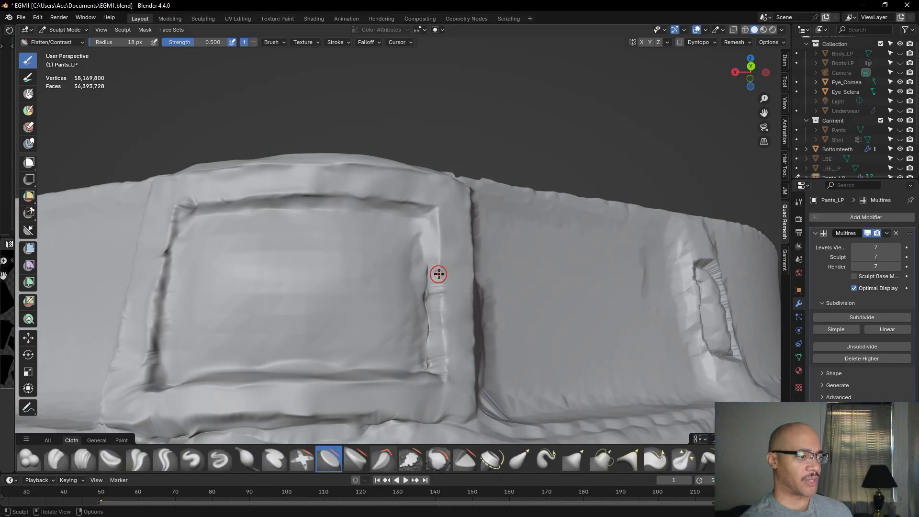
Flatten the inner edge and outer face along the length of the buckle frame's ridged side with Flatten/Contrast
{"action": "mouse_move", "coordinate": [436, 298]}
{"action": "left_mouse_down"}
{"action": "mouse_move", "coordinate": [433, 277]}
{"action": "mouse_move", "coordinate": [433, 298]}
{"action": "left_mouse_up"}
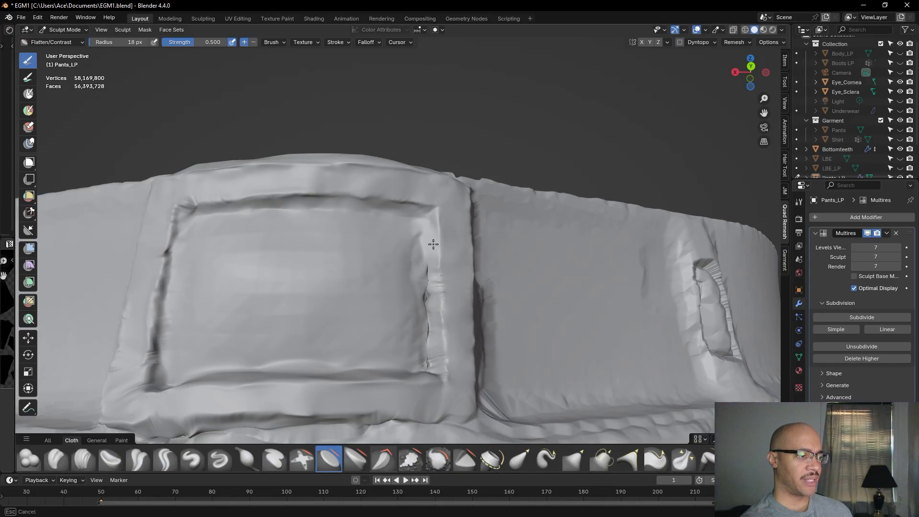
{"action": "left_click_drag", "start_coordinate": [435, 224], "coordinate": [436, 232]}
{"action": "left_click_drag", "start_coordinate": [452, 286], "coordinate": [455, 267]}
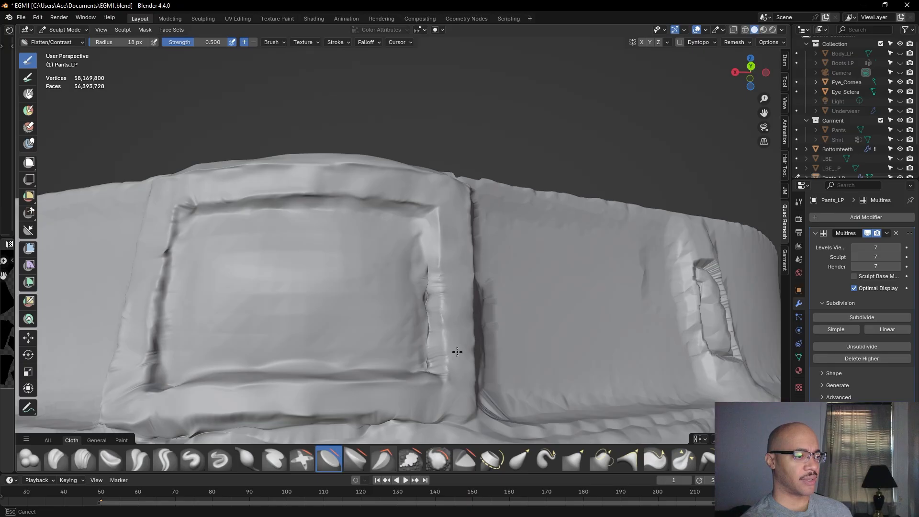
{"action": "left_click_drag", "start_coordinate": [470, 354], "coordinate": [466, 343]}
{"action": "scroll", "coordinate": [458, 319], "scroll_direction": "down", "scroll_amount": 1}
{"action": "middle_click_drag", "start_coordinate": [456, 315], "coordinate": [440, 335]}
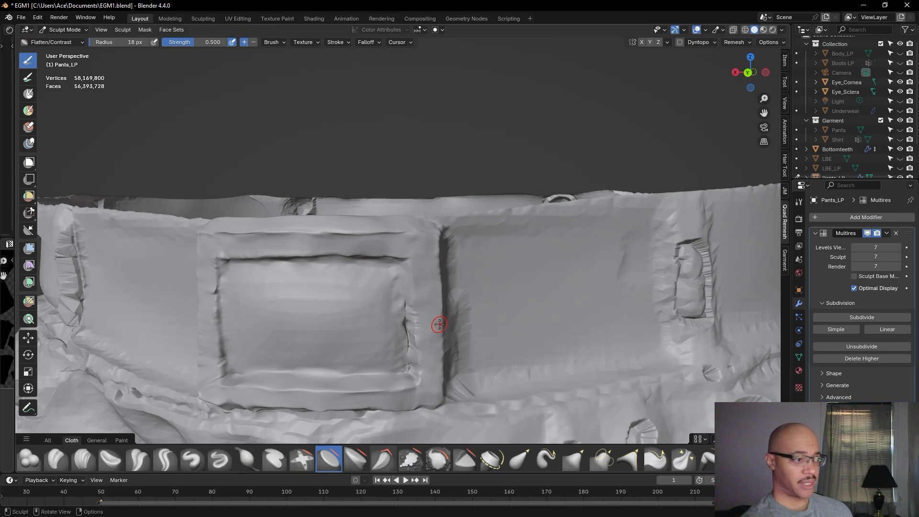
{"action": "middle_click_drag", "start_coordinate": [442, 325], "coordinate": [472, 301]}
{"action": "left_click_drag", "start_coordinate": [439, 276], "coordinate": [437, 262]}
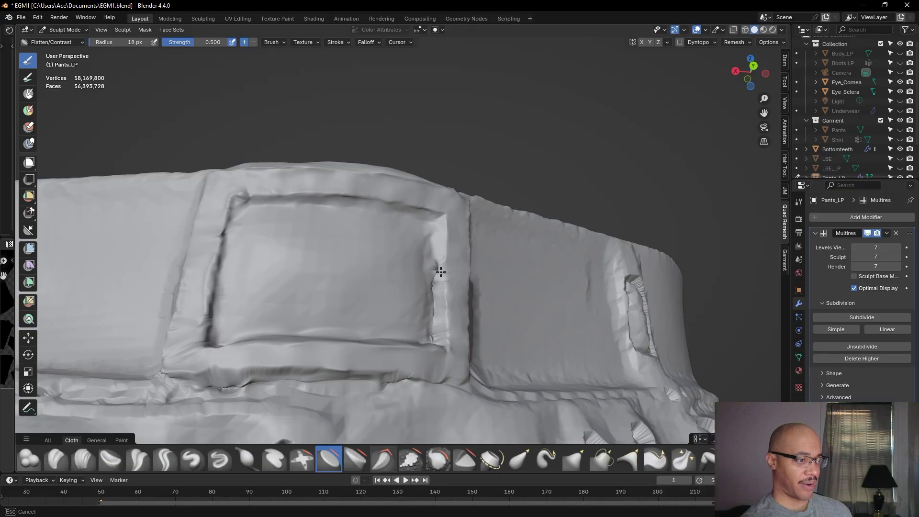
{"action": "left_click_drag", "start_coordinate": [440, 291], "coordinate": [440, 283]}
Set the Grab radius to 37 px and nudge the centre panel's upper corner and edge beside the frame's ridged side
{"action": "middle_click_drag", "start_coordinate": [444, 271], "coordinate": [411, 322]}
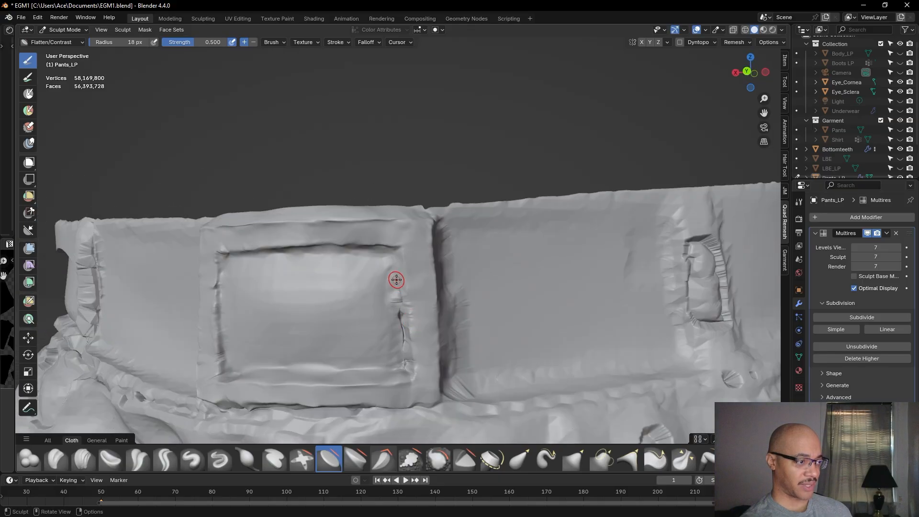
{"action": "left_click", "coordinate": [577, 451]}
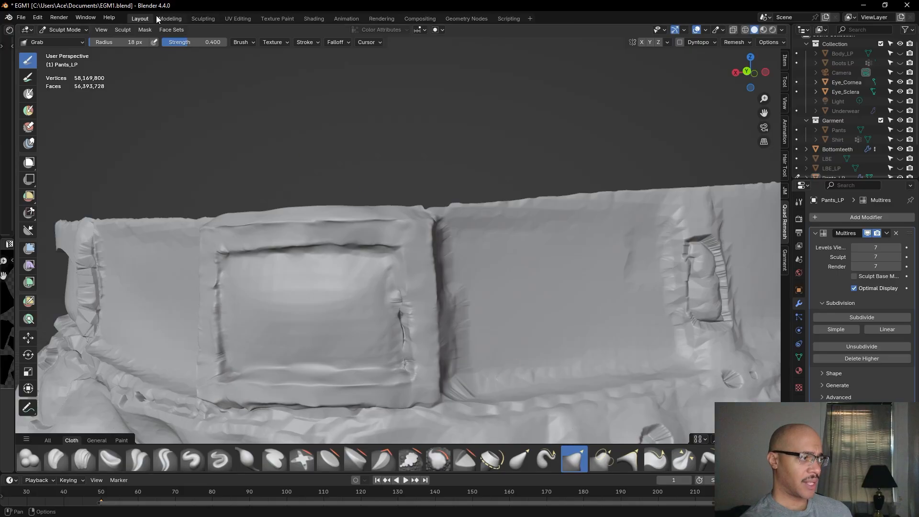
{"action": "left_click_drag", "start_coordinate": [129, 42], "coordinate": [133, 42]}
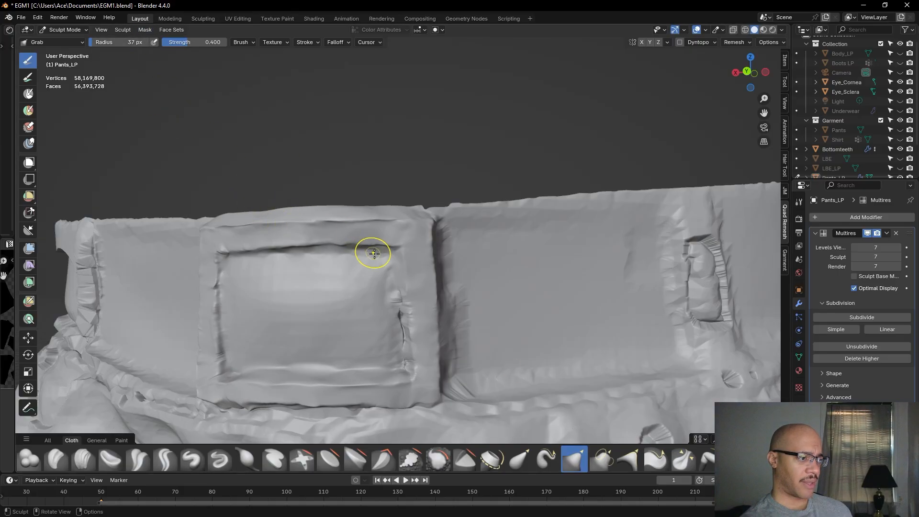
{"action": "mouse_move", "coordinate": [392, 286]}
{"action": "left_mouse_down"}
{"action": "mouse_move", "coordinate": [401, 291]}
{"action": "mouse_move", "coordinate": [397, 275]}
{"action": "left_mouse_up"}
{"action": "left_click_drag", "start_coordinate": [393, 261], "coordinate": [390, 249]}
Examine the waistband and the pants' folds below the buckle from above, and begin adjusting the Grab brush radius
{"action": "mouse_move", "coordinate": [390, 249]}
{"action": "middle_mouse_down"}
{"action": "mouse_move", "coordinate": [393, 170]}
{"action": "mouse_move", "coordinate": [439, 174]}
{"action": "mouse_move", "coordinate": [396, 153]}
{"action": "mouse_move", "coordinate": [385, 135]}
{"action": "middle_mouse_up"}
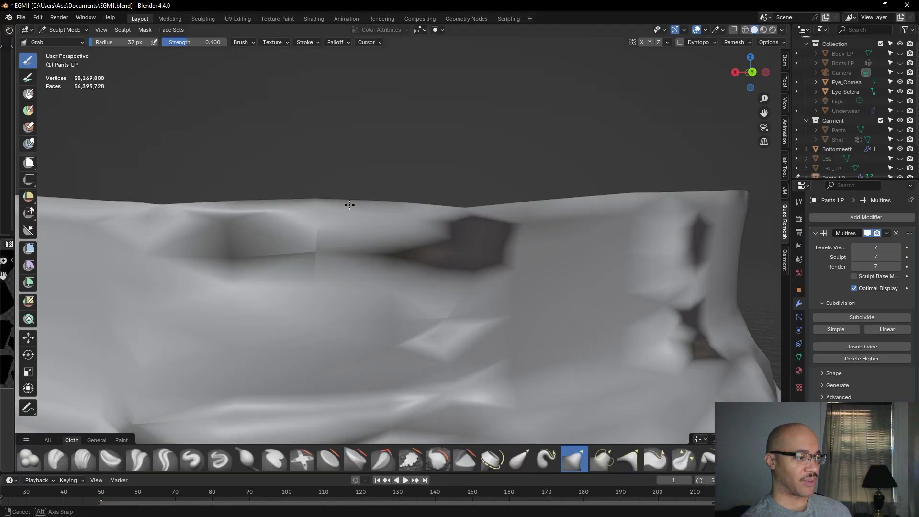
{"action": "middle_click_drag", "start_coordinate": [347, 124], "coordinate": [364, 260]}
{"action": "middle_click_drag", "start_coordinate": [364, 261], "coordinate": [351, 204]}
{"action": "middle_click_drag", "start_coordinate": [350, 273], "coordinate": [396, 197]}
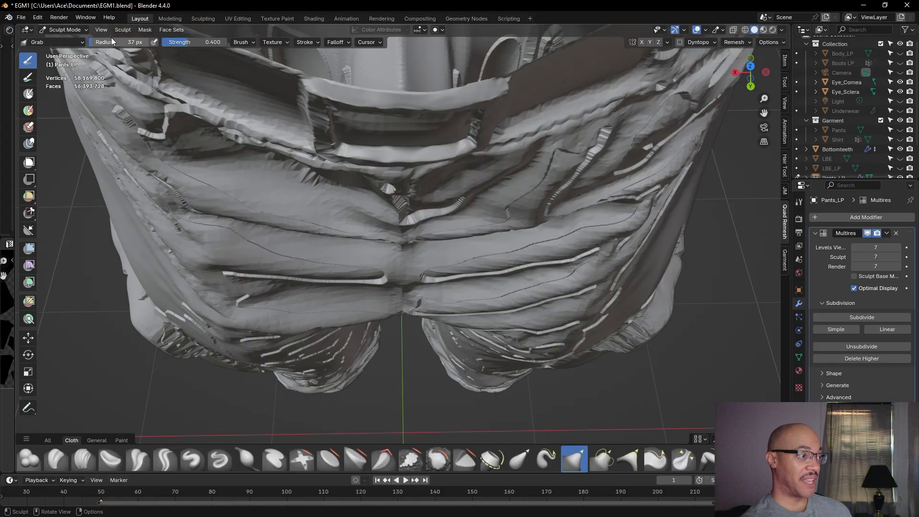
{"action": "left_click_drag", "start_coordinate": [118, 43], "coordinate": [120, 44]}
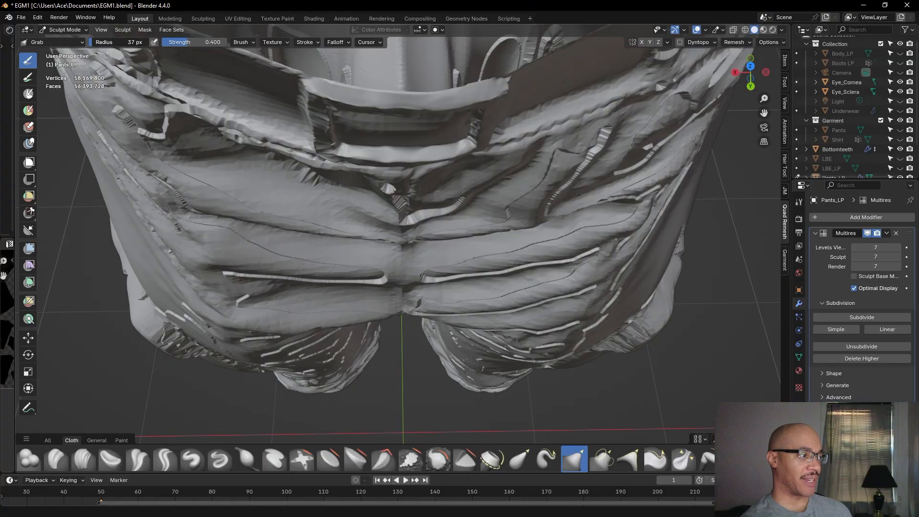
Reshape the upper edge of the belt buckle frame using the Grab brush with a 53 px radius
{"action": "middle_click_drag", "start_coordinate": [304, 181], "coordinate": [306, 66]}
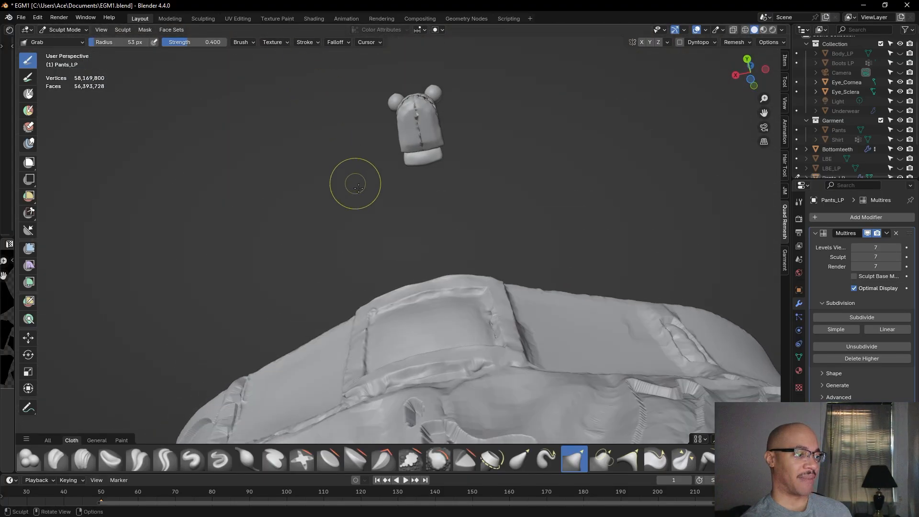
{"action": "middle_click_drag", "start_coordinate": [369, 267], "coordinate": [389, 287]}
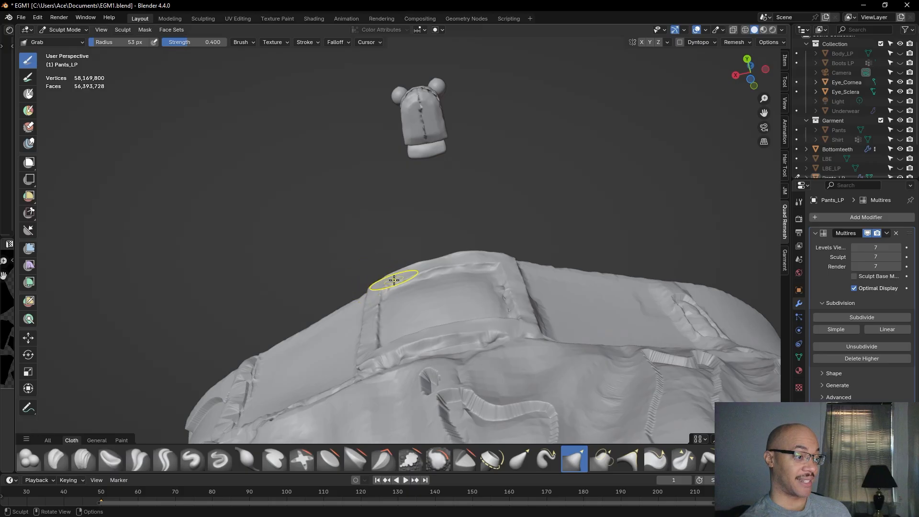
{"action": "middle_click_drag", "start_coordinate": [376, 281], "coordinate": [382, 262]}
{"action": "mouse_move", "coordinate": [446, 304]}
{"action": "left_mouse_down"}
{"action": "mouse_move", "coordinate": [457, 305]}
{"action": "mouse_move", "coordinate": [375, 309]}
{"action": "mouse_move", "coordinate": [459, 305]}
{"action": "left_mouse_up"}
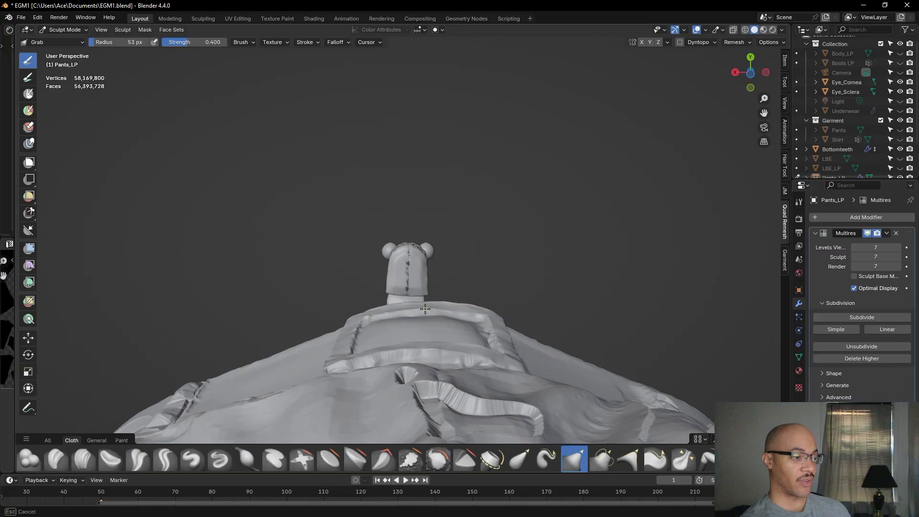
{"action": "left_click_drag", "start_coordinate": [474, 309], "coordinate": [494, 314]}
Nudge the buckle frame's top edge and upper corners outward into a smoother curve with the Grab brush
{"action": "mouse_move", "coordinate": [385, 312]}
{"action": "middle_mouse_down"}
{"action": "mouse_move", "coordinate": [377, 286]}
{"action": "mouse_move", "coordinate": [390, 324]}
{"action": "mouse_move", "coordinate": [399, 298]}
{"action": "middle_mouse_up"}
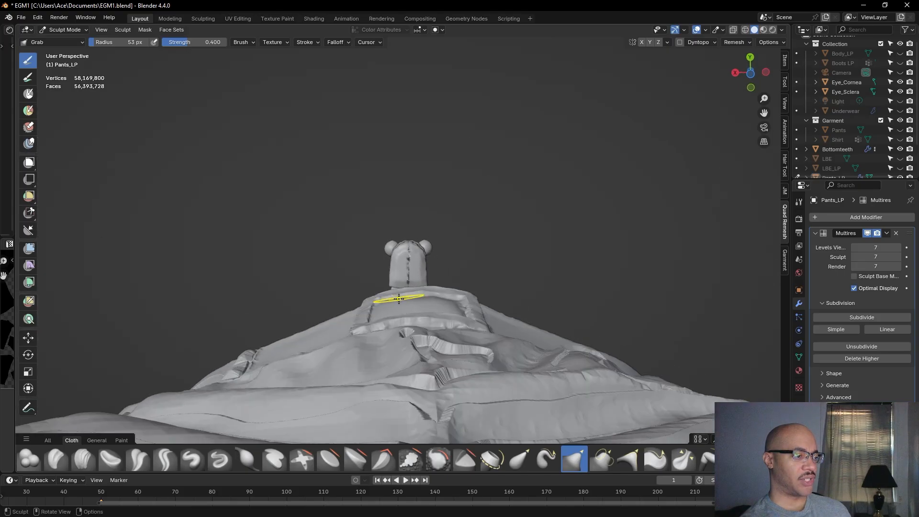
{"action": "mouse_move", "coordinate": [415, 297]}
{"action": "left_mouse_down"}
{"action": "mouse_move", "coordinate": [436, 286]}
{"action": "mouse_move", "coordinate": [424, 314]}
{"action": "mouse_move", "coordinate": [383, 321]}
{"action": "mouse_move", "coordinate": [458, 318]}
{"action": "left_mouse_up"}
{"action": "left_click_drag", "start_coordinate": [363, 324], "coordinate": [367, 322]}
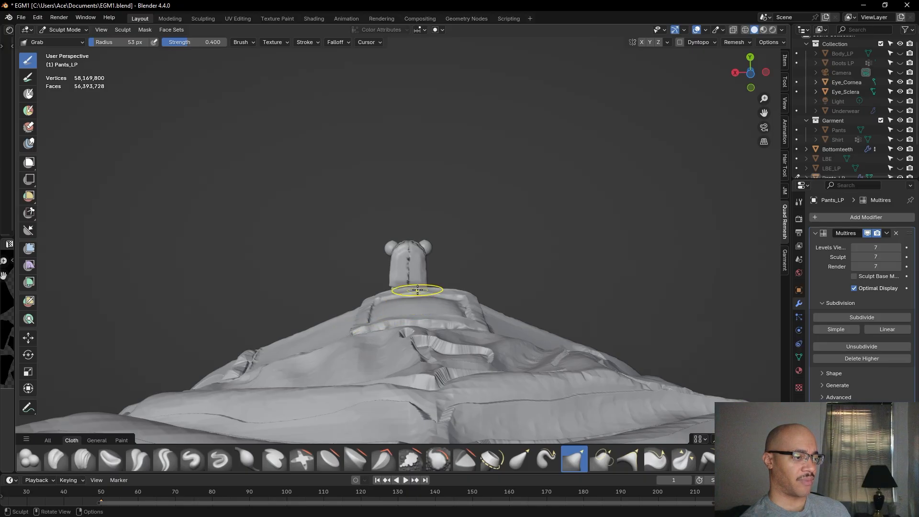
{"action": "left_click_drag", "start_coordinate": [418, 290], "coordinate": [436, 293]}
{"action": "left_click_drag", "start_coordinate": [444, 290], "coordinate": [468, 295]}
{"action": "left_click_drag", "start_coordinate": [467, 294], "coordinate": [469, 295]}
Refine the buckle's front curvature by grabbing along its top edge, side border and lower inner panel
{"action": "mouse_move", "coordinate": [538, 255]}
{"action": "middle_mouse_down"}
{"action": "mouse_move", "coordinate": [553, 388]}
{"action": "mouse_move", "coordinate": [569, 199]}
{"action": "mouse_move", "coordinate": [554, 263]}
{"action": "mouse_move", "coordinate": [527, 201]}
{"action": "mouse_move", "coordinate": [529, 139]}
{"action": "middle_mouse_up"}
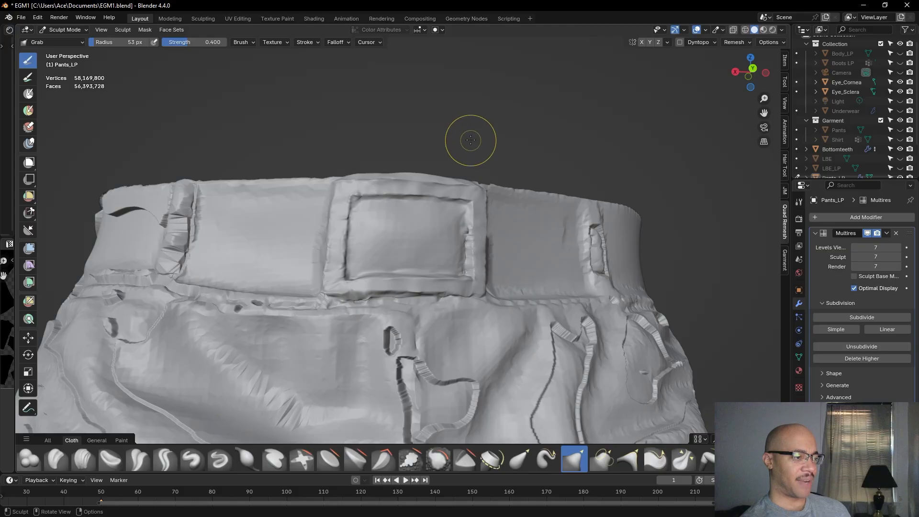
{"action": "middle_click_drag", "start_coordinate": [473, 139], "coordinate": [470, 78]}
{"action": "middle_click_drag", "start_coordinate": [484, 185], "coordinate": [468, 221]}
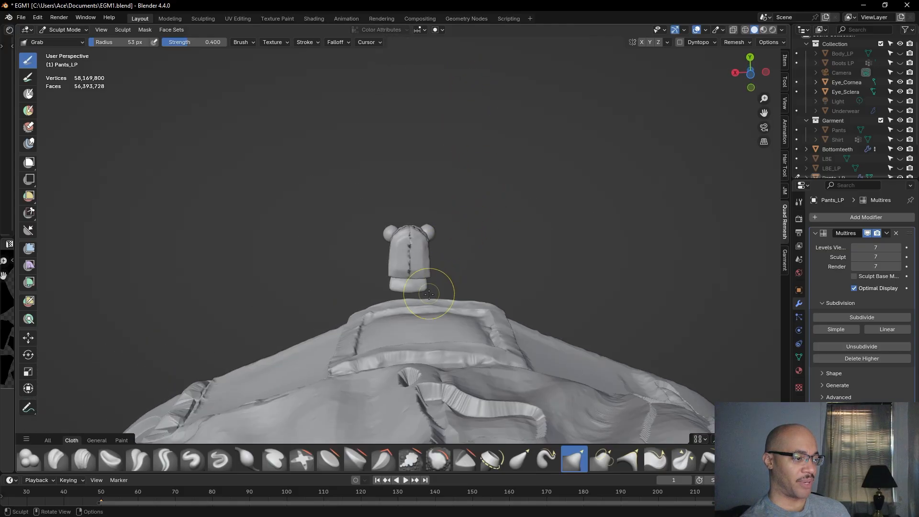
{"action": "left_click_drag", "start_coordinate": [430, 303], "coordinate": [432, 304]}
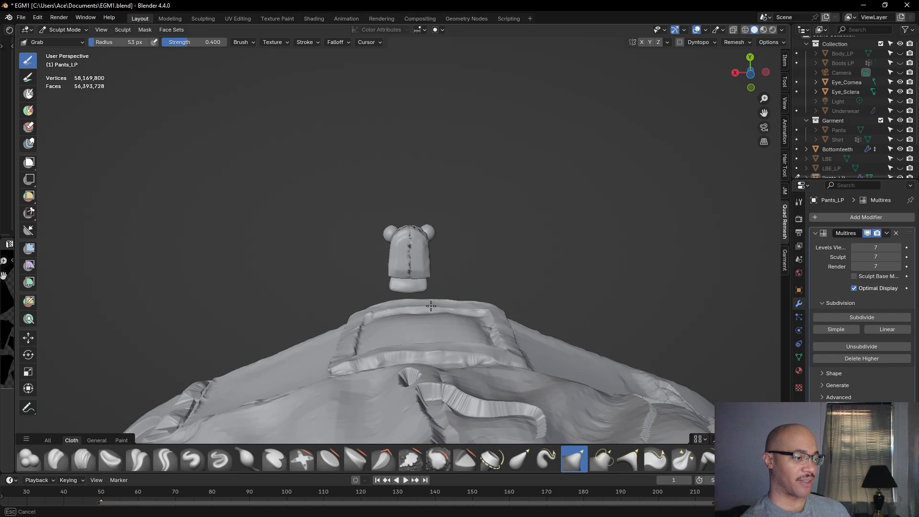
{"action": "mouse_move", "coordinate": [432, 307]}
{"action": "left_mouse_down"}
{"action": "mouse_move", "coordinate": [395, 302]}
{"action": "mouse_move", "coordinate": [354, 327]}
{"action": "left_mouse_up"}
{"action": "left_click_drag", "start_coordinate": [354, 327], "coordinate": [349, 365]}
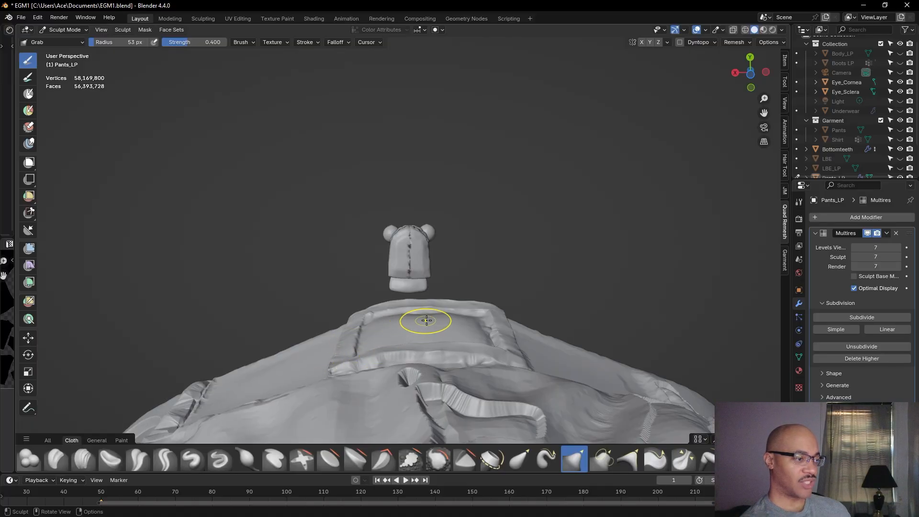
{"action": "left_click_drag", "start_coordinate": [379, 349], "coordinate": [485, 349]}
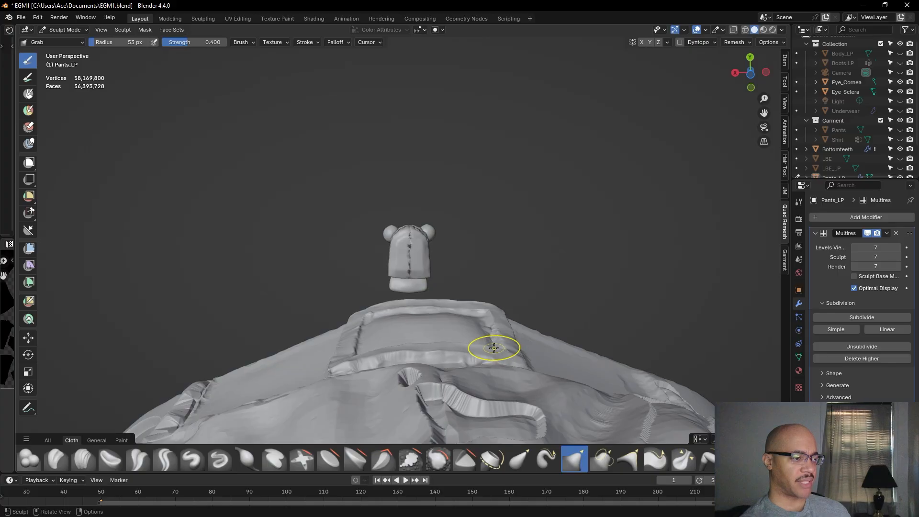
Examine the reshaped buckle and the surrounding waistband from the side and the front
{"action": "middle_click_drag", "start_coordinate": [598, 243], "coordinate": [590, 361]}
{"action": "mouse_move", "coordinate": [517, 275]}
{"action": "middle_mouse_down"}
{"action": "mouse_move", "coordinate": [382, 243]}
{"action": "mouse_move", "coordinate": [459, 265]}
{"action": "mouse_move", "coordinate": [601, 236]}
{"action": "middle_mouse_up"}
{"action": "middle_click_drag", "start_coordinate": [531, 245], "coordinate": [554, 247]}
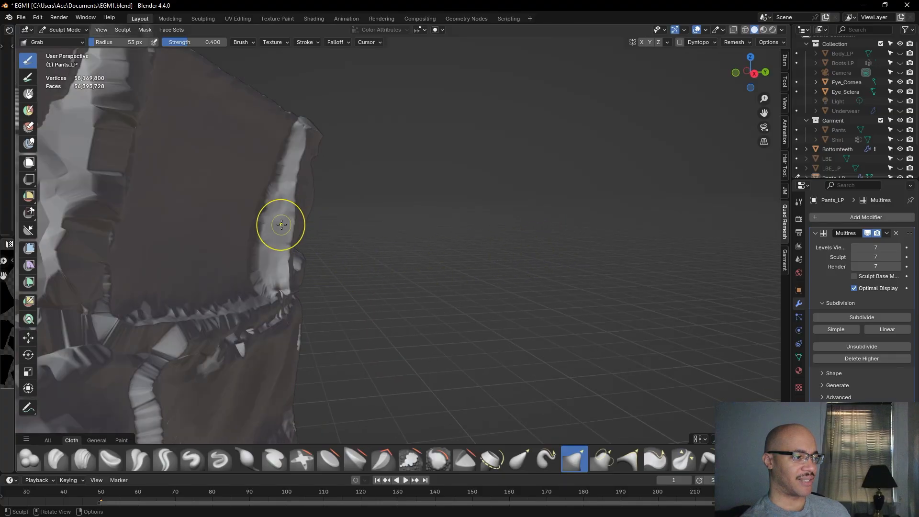
{"action": "middle_click_drag", "start_coordinate": [568, 189], "coordinate": [452, 194]}
{"action": "scroll", "coordinate": [452, 195], "scroll_direction": "down", "scroll_amount": 4}
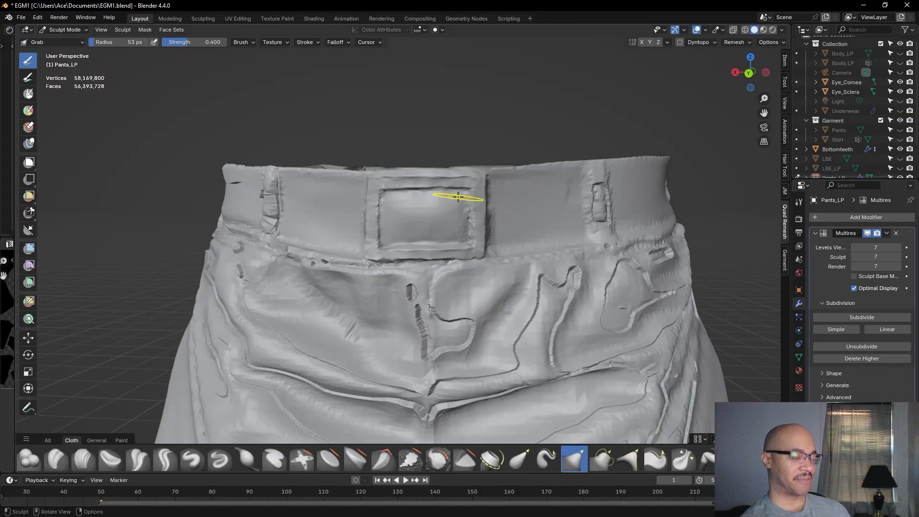
{"action": "middle_click_drag", "start_coordinate": [510, 233], "coordinate": [520, 211]}
{"action": "middle_click_drag", "start_coordinate": [554, 237], "coordinate": [482, 267]}
{"action": "middle_click_drag", "start_coordinate": [618, 243], "coordinate": [402, 293]}
Switch to the Clay Strips brush with a 34 px radius for the belt loop beside the buckle
{"action": "scroll", "coordinate": [401, 293], "scroll_direction": "up", "scroll_amount": 8}
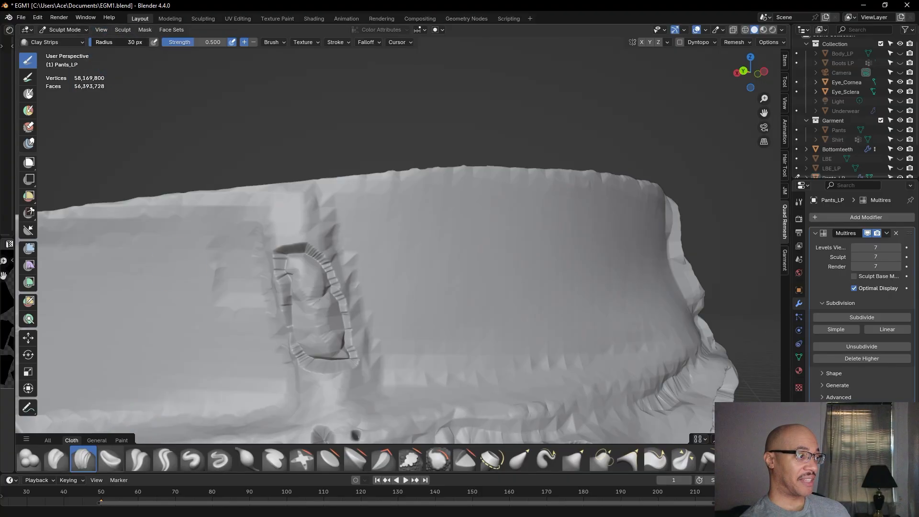
{"action": "left_click_drag", "start_coordinate": [121, 42], "coordinate": [121, 43]}
{"action": "middle_click_drag", "start_coordinate": [343, 185], "coordinate": [355, 180], "text": "shift"}
{"action": "middle_click_drag", "start_coordinate": [349, 126], "coordinate": [421, 120], "text": "shift"}
{"action": "scroll", "coordinate": [453, 97], "scroll_direction": "down", "scroll_amount": 2}
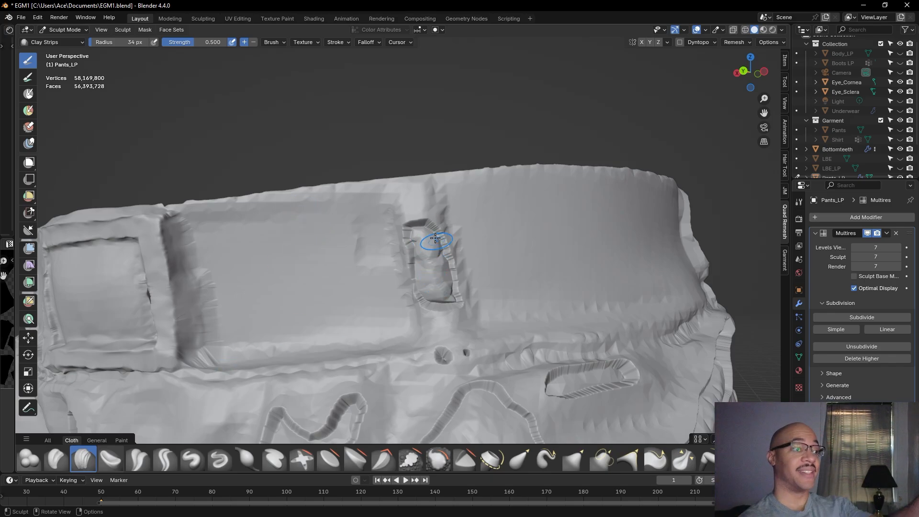
Try to fill and reshape the belt loop's recess with Clay Strips strokes down its length
{"action": "mouse_move", "coordinate": [421, 236]}
{"action": "left_mouse_down"}
{"action": "mouse_move", "coordinate": [418, 228]}
{"action": "mouse_move", "coordinate": [438, 273]}
{"action": "mouse_move", "coordinate": [432, 288]}
{"action": "mouse_move", "coordinate": [417, 268]}
{"action": "mouse_move", "coordinate": [426, 299]}
{"action": "mouse_move", "coordinate": [435, 294]}
{"action": "mouse_move", "coordinate": [438, 321]}
{"action": "mouse_move", "coordinate": [436, 312]}
{"action": "left_mouse_up"}
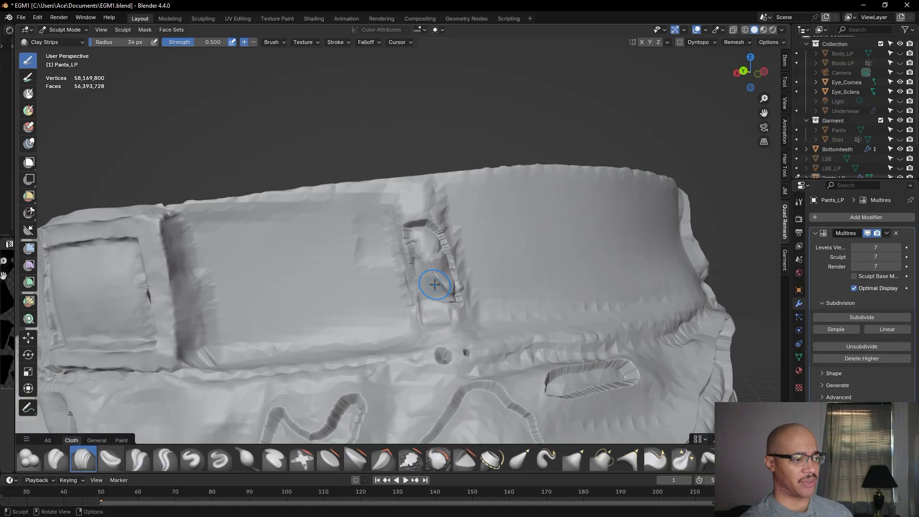
{"action": "left_click_drag", "start_coordinate": [432, 276], "coordinate": [436, 306], "text": "ctrl"}
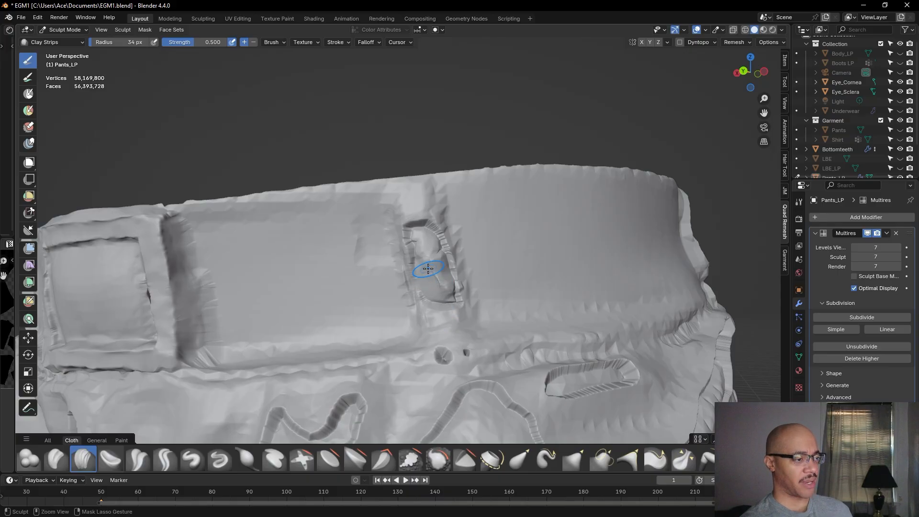
{"action": "mouse_move", "coordinate": [382, 140]}
{"action": "middle_mouse_down"}
{"action": "mouse_move", "coordinate": [372, 136]}
{"action": "mouse_move", "coordinate": [428, 129]}
{"action": "middle_mouse_up"}
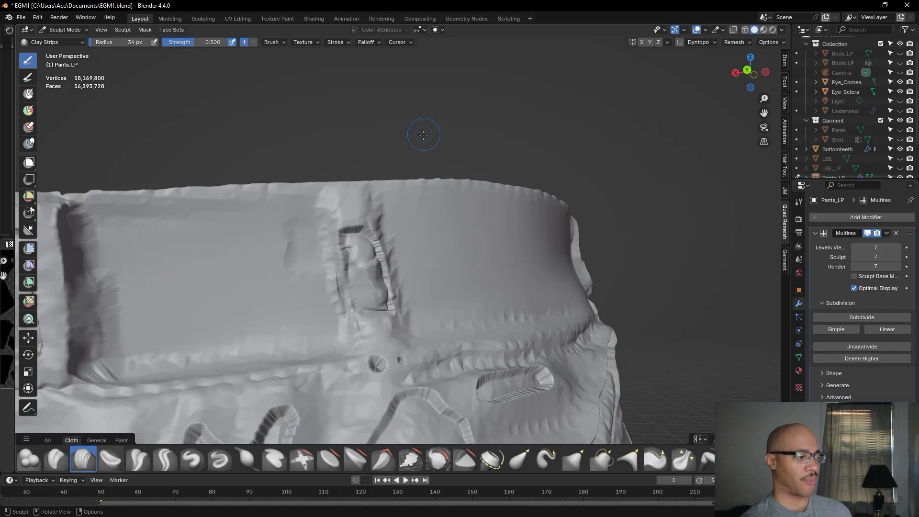
{"action": "mouse_move", "coordinate": [362, 236]}
{"action": "left_mouse_down"}
{"action": "mouse_move", "coordinate": [356, 225]}
{"action": "mouse_move", "coordinate": [366, 222]}
{"action": "mouse_move", "coordinate": [354, 226]}
{"action": "mouse_move", "coordinate": [359, 280]}
{"action": "left_mouse_up"}
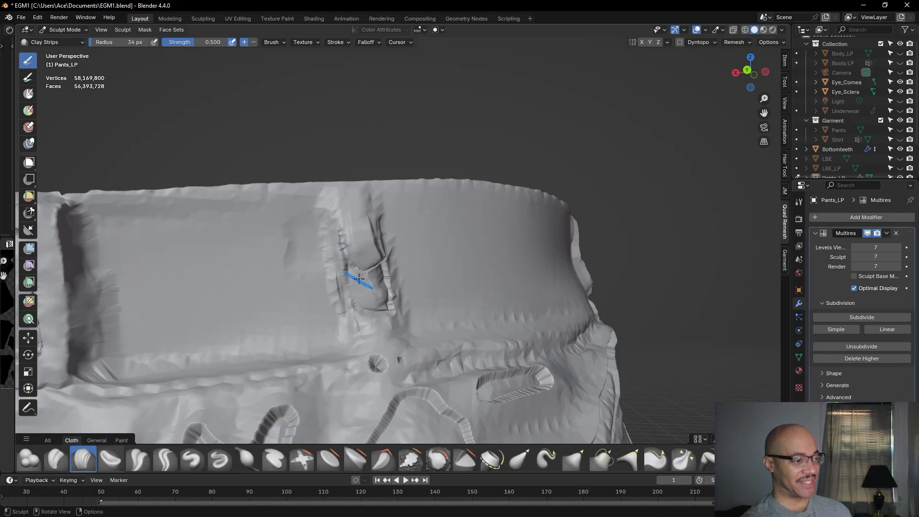
{"action": "scroll", "coordinate": [425, 113], "scroll_direction": "down", "scroll_amount": 2}
{"action": "middle_click_drag", "start_coordinate": [407, 145], "coordinate": [482, 154]}
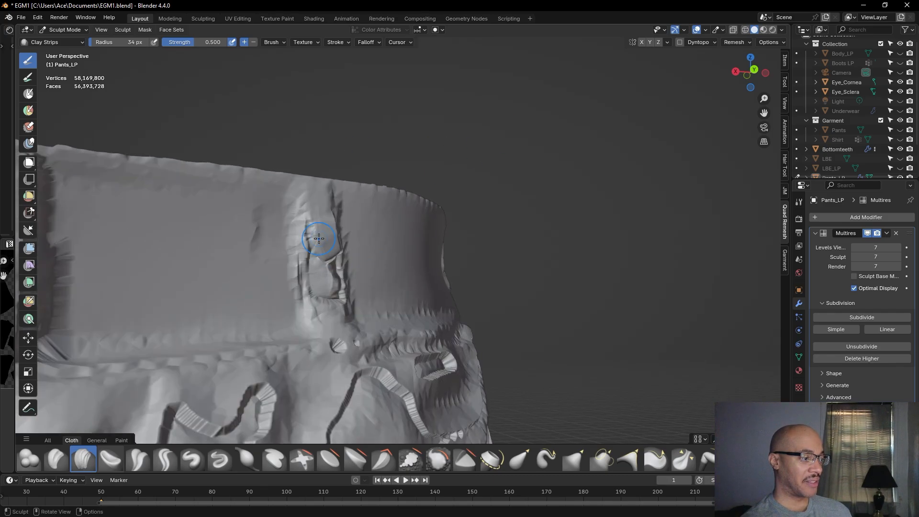
{"action": "mouse_move", "coordinate": [319, 238]}
{"action": "left_mouse_down"}
{"action": "mouse_move", "coordinate": [316, 263]}
{"action": "mouse_move", "coordinate": [333, 278]}
{"action": "mouse_move", "coordinate": [329, 297]}
{"action": "left_mouse_up"}
Try to carve the lower half of the belt loop's recess with inverted Clay Strips strokes
{"action": "middle_click_drag", "start_coordinate": [315, 215], "coordinate": [443, 208]}
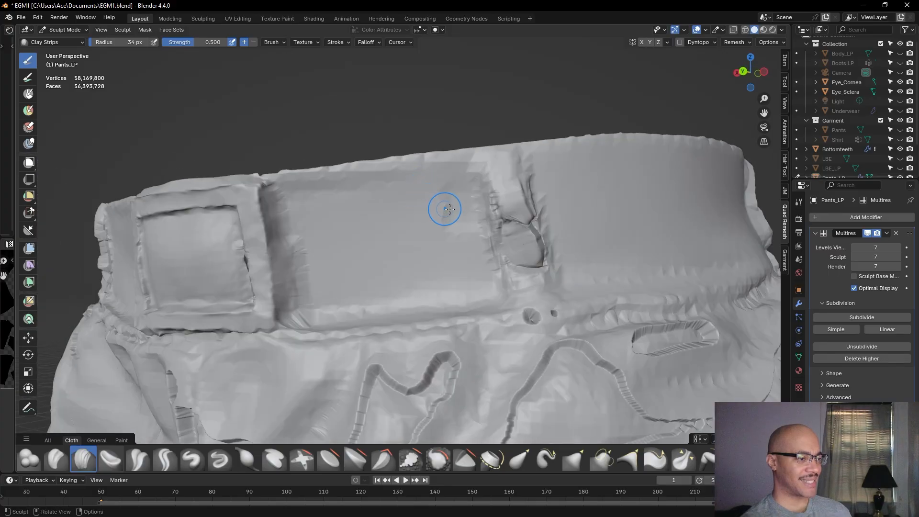
{"action": "scroll", "coordinate": [525, 240], "scroll_direction": "up", "scroll_amount": 1}
{"action": "mouse_move", "coordinate": [553, 221]}
{"action": "left_mouse_down", "text": "ctrl"}
{"action": "mouse_move", "coordinate": [544, 254]}
{"action": "mouse_move", "coordinate": [543, 239]}
{"action": "mouse_move", "coordinate": [546, 290]}
{"action": "left_mouse_up", "text": "ctrl"}
{"action": "mouse_move", "coordinate": [546, 245]}
{"action": "left_mouse_down", "text": "ctrl"}
{"action": "mouse_move", "coordinate": [548, 291]}
{"action": "mouse_move", "coordinate": [546, 201]}
{"action": "mouse_move", "coordinate": [546, 266]}
{"action": "left_mouse_up", "text": "ctrl"}
{"action": "middle_click_drag", "start_coordinate": [547, 266], "coordinate": [521, 92]}
Undo the recent Clay Strips strokes on the belt loop
{"action": "key", "text": "ctrl+z"}
{"action": "key", "text": "ctrl+z"}
{"action": "key", "text": "ctrl+z"}
{"action": "key", "text": "ctrl+z"}
{"action": "key", "text": "ctrl+z"}
{"action": "key", "text": "ctrl+z"}
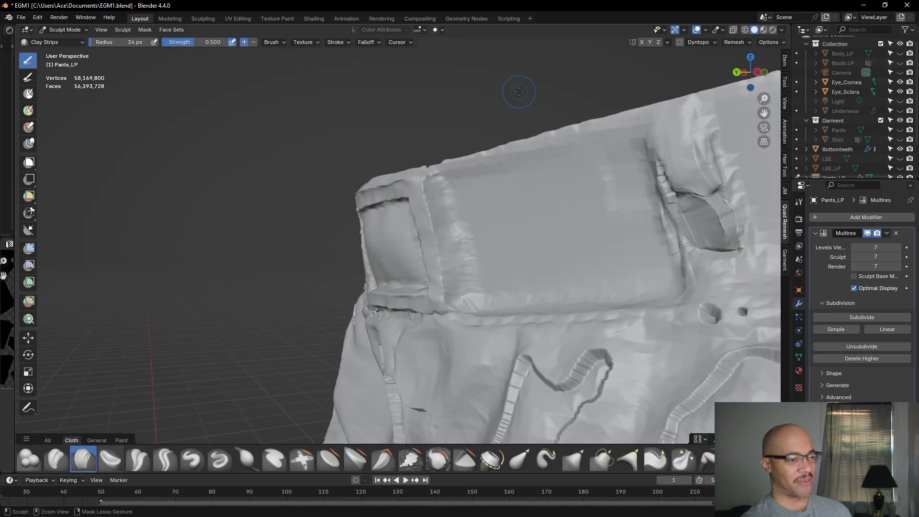
{"action": "key", "text": "ctrl+z"}
{"action": "key", "text": "ctrl+z"}
{"action": "key", "text": "ctrl+z"}
{"action": "key", "text": "ctrl+z"}
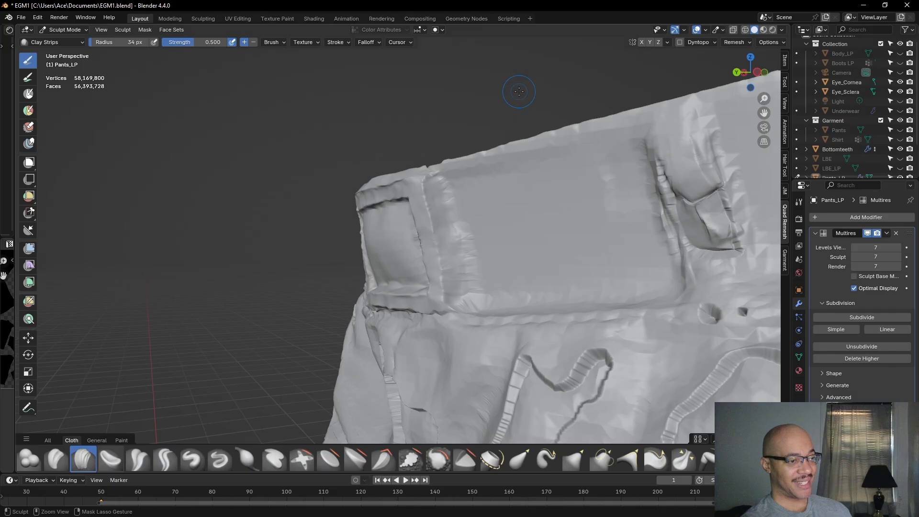
Smooth out the belt loop's recess, its ridged outline and the small holes below it
{"action": "middle_click_drag", "start_coordinate": [519, 92], "coordinate": [416, 168]}
{"action": "middle_click_drag", "start_coordinate": [417, 175], "coordinate": [339, 184]}
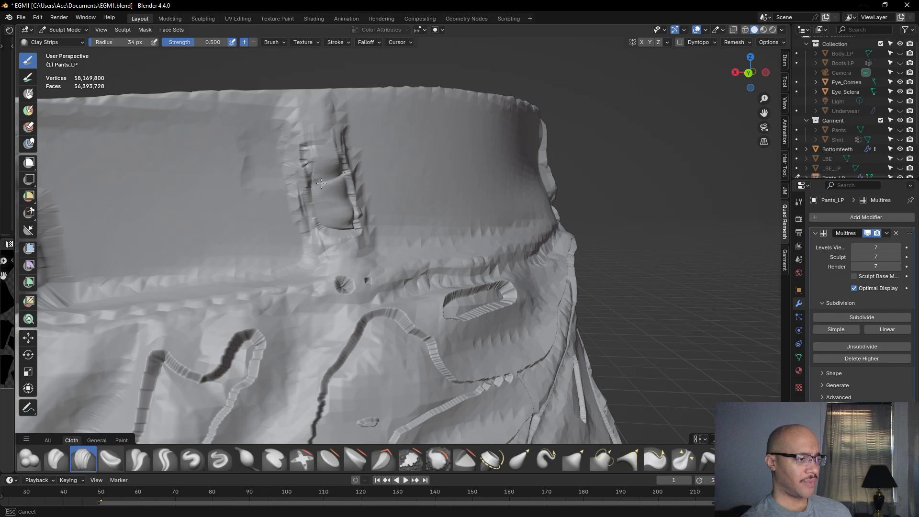
{"action": "left_click_drag", "start_coordinate": [339, 228], "coordinate": [338, 170], "text": "shift"}
{"action": "left_click_drag", "start_coordinate": [310, 222], "coordinate": [302, 191], "text": "shift"}
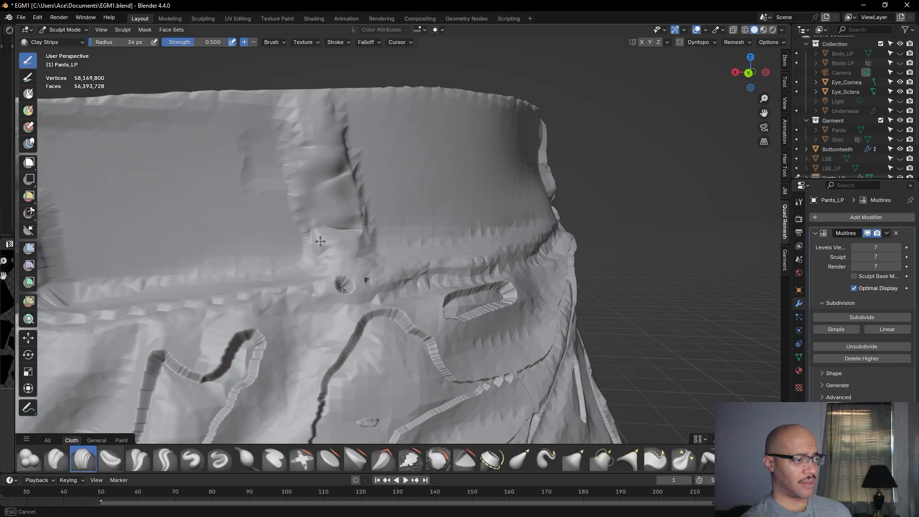
{"action": "left_click_drag", "start_coordinate": [358, 235], "coordinate": [356, 235], "text": "shift"}
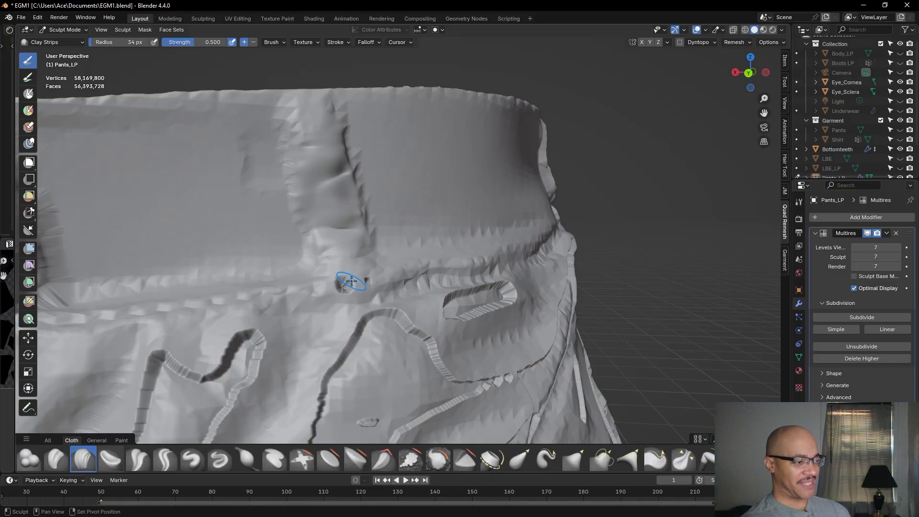
{"action": "left_click_drag", "start_coordinate": [345, 288], "coordinate": [355, 283], "text": "shift"}
{"action": "left_click_drag", "start_coordinate": [308, 107], "coordinate": [325, 214], "text": "shift"}
Carve lengthwise strokes down the middle and outer side of the belt loop with inverted Clay Strips
{"action": "left_click_drag", "start_coordinate": [318, 181], "coordinate": [335, 272], "text": "ctrl"}
{"action": "left_click_drag", "start_coordinate": [328, 234], "coordinate": [339, 281], "text": "ctrl"}
{"action": "left_click_drag", "start_coordinate": [318, 107], "coordinate": [330, 158], "text": "ctrl"}
{"action": "left_click_drag", "start_coordinate": [332, 148], "coordinate": [351, 236], "text": "ctrl"}
{"action": "left_click_drag", "start_coordinate": [349, 211], "coordinate": [354, 274], "text": "ctrl"}
{"action": "mouse_move", "coordinate": [349, 242]}
{"action": "left_mouse_down", "text": "ctrl"}
{"action": "mouse_move", "coordinate": [363, 279]}
{"action": "mouse_move", "coordinate": [350, 252]}
{"action": "left_mouse_up", "text": "ctrl"}
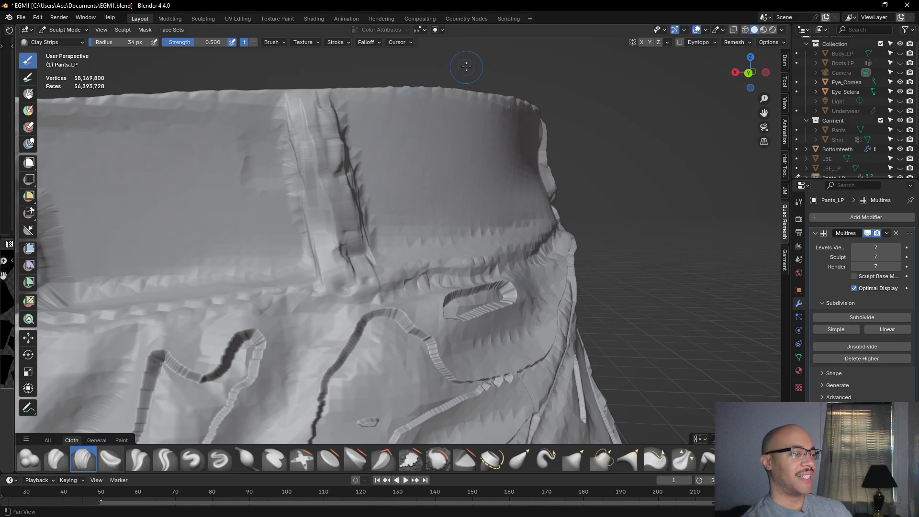
Examine the resculpted belt loop and the adjoining waistband from several angles and distances
{"action": "middle_click_drag", "start_coordinate": [471, 58], "coordinate": [457, 72]}
{"action": "middle_click_drag", "start_coordinate": [383, 98], "coordinate": [438, 117], "text": "shift"}
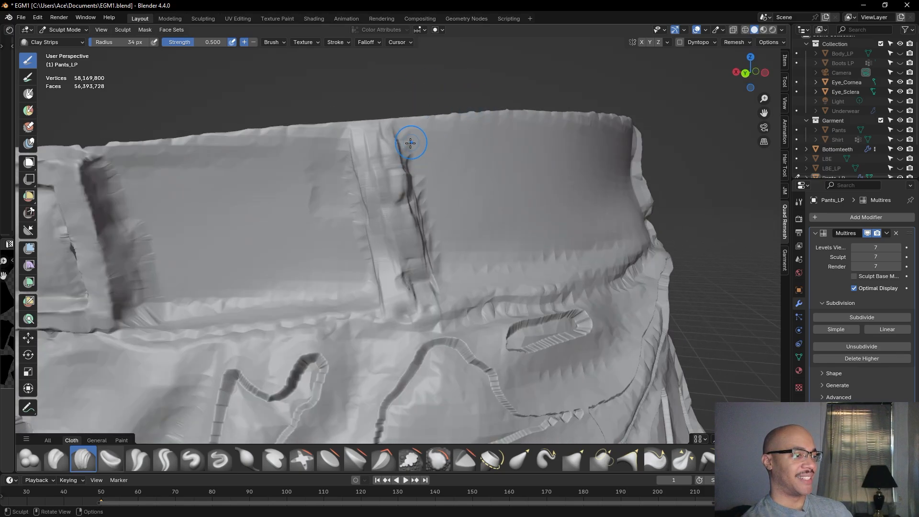
{"action": "scroll", "coordinate": [384, 138], "scroll_direction": "down", "scroll_amount": 1}
{"action": "scroll", "coordinate": [383, 120], "scroll_direction": "down", "scroll_amount": 1}
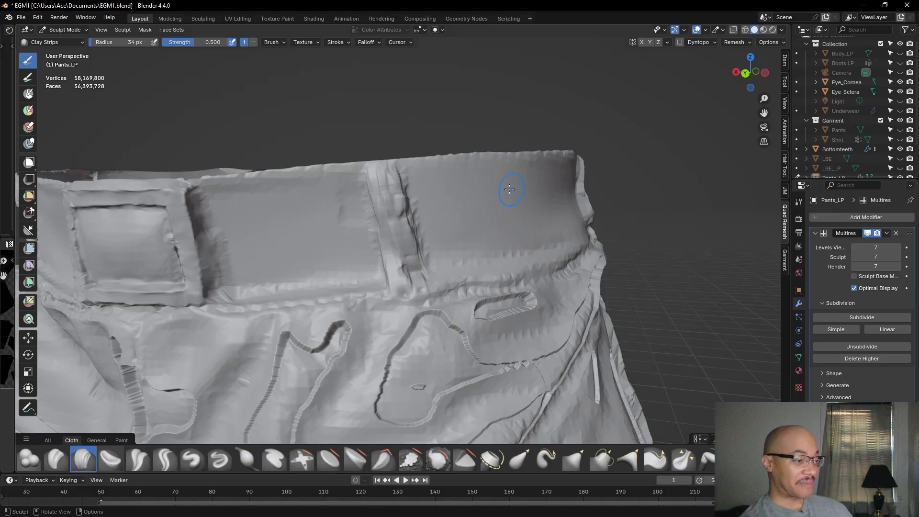
{"action": "scroll", "coordinate": [410, 154], "scroll_direction": "up", "scroll_amount": 2}
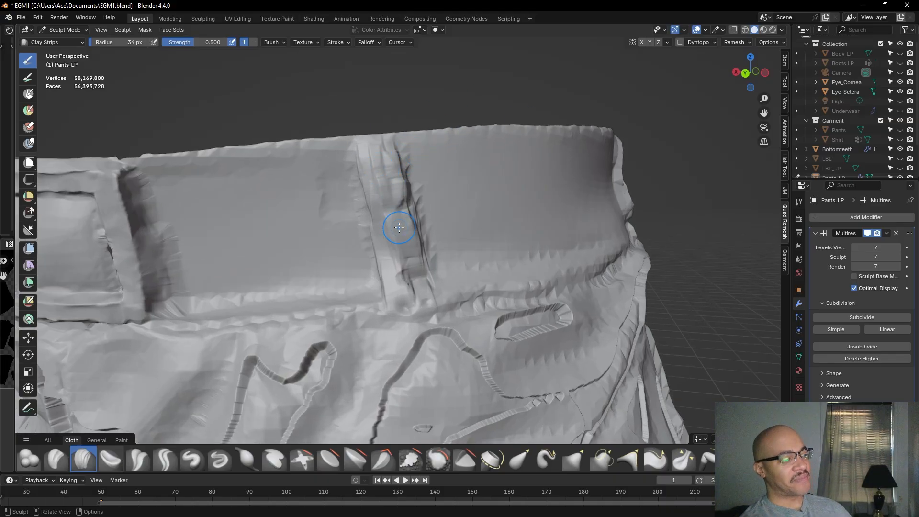
{"action": "middle_click_drag", "start_coordinate": [354, 120], "coordinate": [418, 131], "text": "shift"}
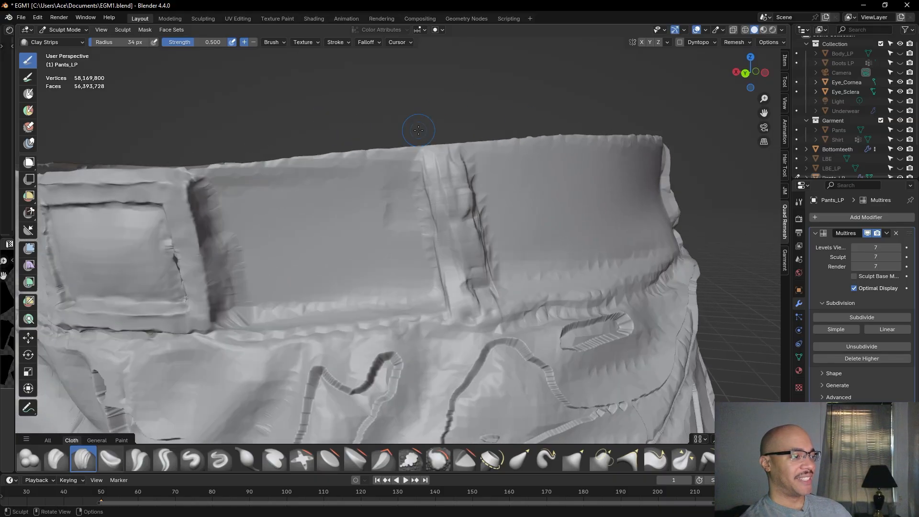
{"action": "scroll", "coordinate": [355, 126], "scroll_direction": "down", "scroll_amount": 3}
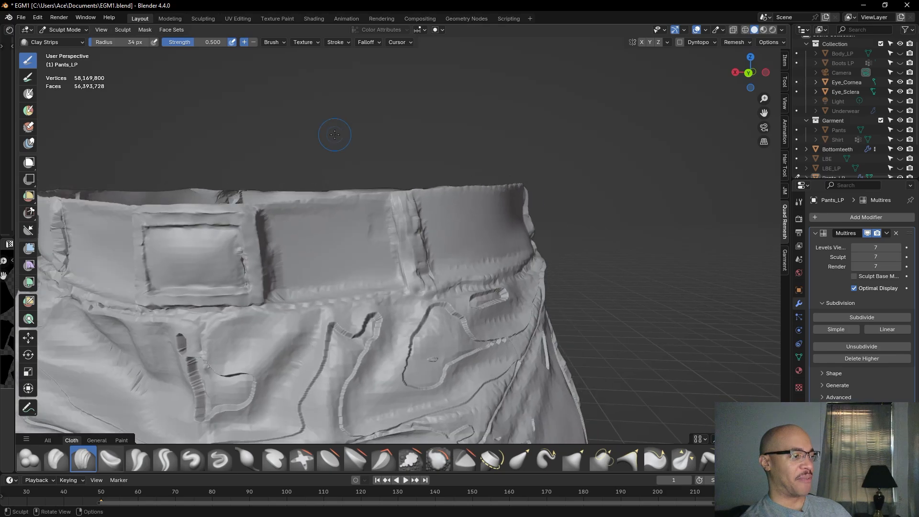
{"action": "scroll", "coordinate": [410, 184], "scroll_direction": "up", "scroll_amount": 5}
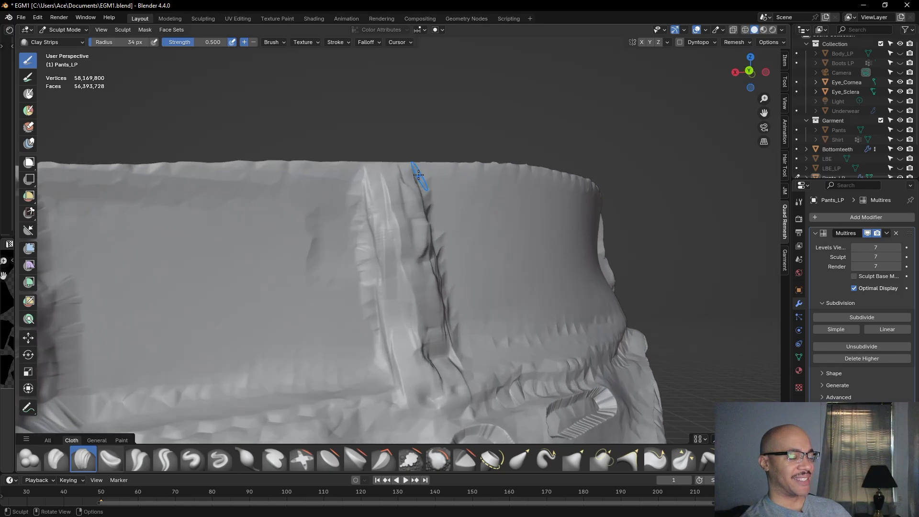
{"action": "mouse_move", "coordinate": [412, 136]}
{"action": "middle_mouse_down", "text": "shift"}
{"action": "mouse_move", "coordinate": [422, 119]}
{"action": "mouse_move", "coordinate": [432, 129]}
{"action": "mouse_move", "coordinate": [418, 124]}
{"action": "middle_mouse_up", "text": "shift"}
{"action": "scroll", "coordinate": [405, 194], "scroll_direction": "down", "scroll_amount": 1}
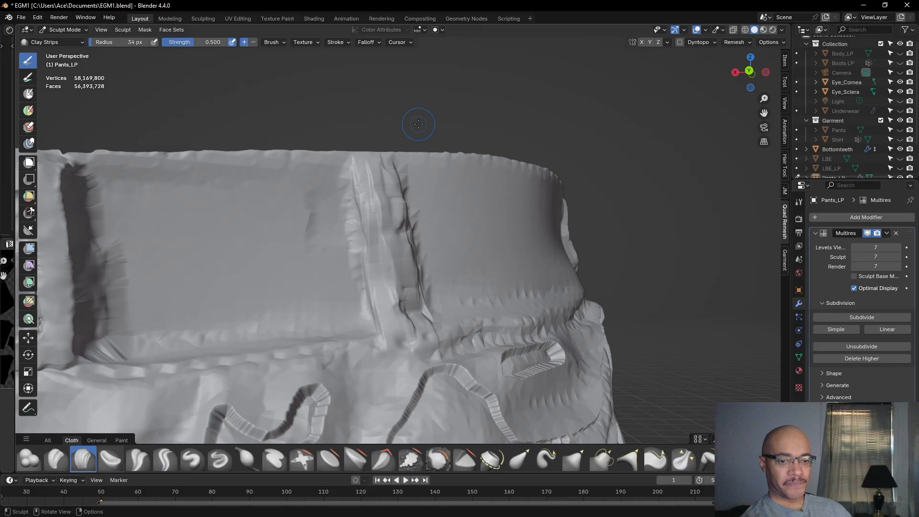
Try a Clay Strips stroke down the full length of the belt loop and undo it
{"action": "left_click_drag", "start_coordinate": [419, 123], "coordinate": [408, 175], "text": "ctrl+alt"}
{"action": "mouse_move", "coordinate": [484, 175]}
{"action": "left_mouse_down"}
{"action": "mouse_move", "coordinate": [522, 271]}
{"action": "mouse_move", "coordinate": [532, 348]}
{"action": "left_mouse_up"}
{"action": "key", "text": "ctrl+z"}
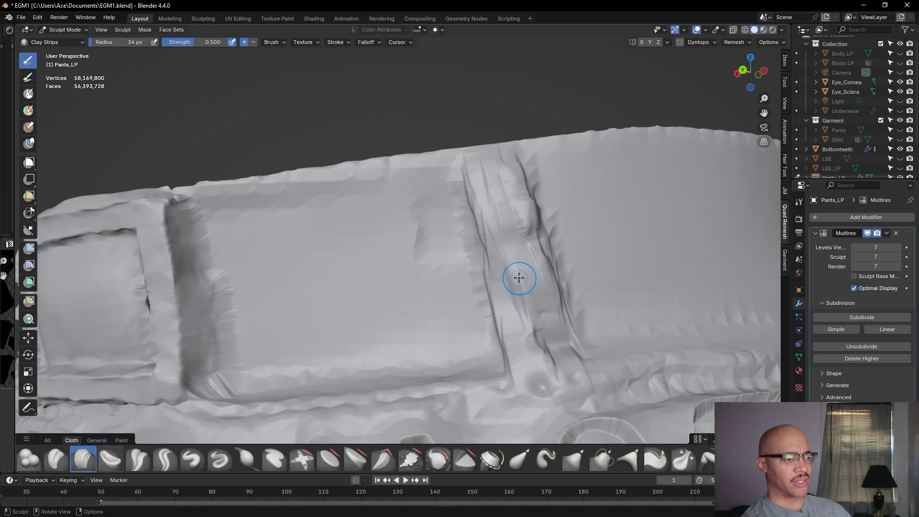
{"action": "middle_click_drag", "start_coordinate": [519, 97], "coordinate": [509, 134], "text": "shift"}
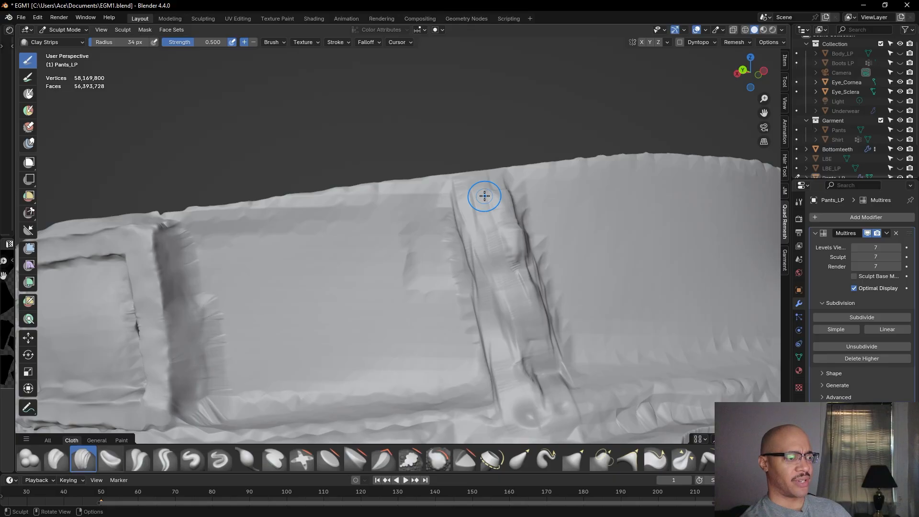
Build up the lower end and middle of the belt loop with short Clay Strips strokes
{"action": "middle_click_drag", "start_coordinate": [489, 145], "coordinate": [443, 140], "text": "shift"}
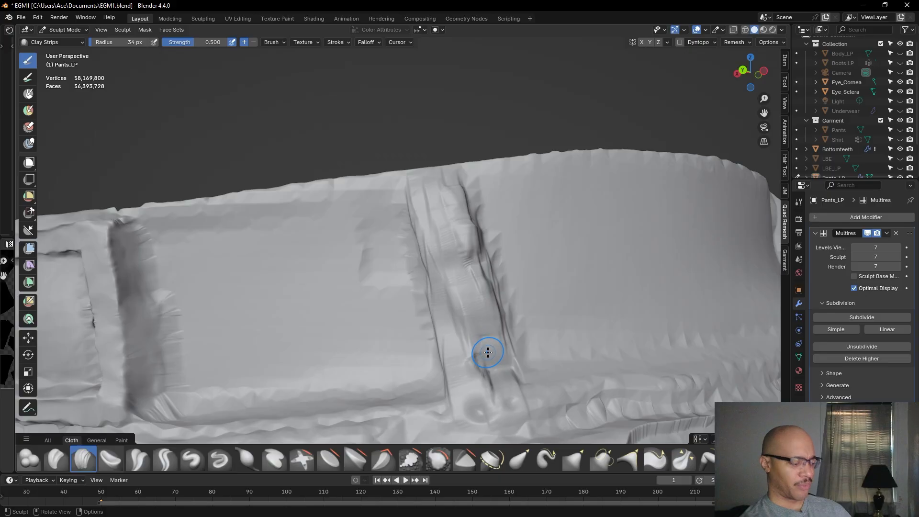
{"action": "left_click_drag", "start_coordinate": [486, 363], "coordinate": [493, 372], "text": "ctrl"}
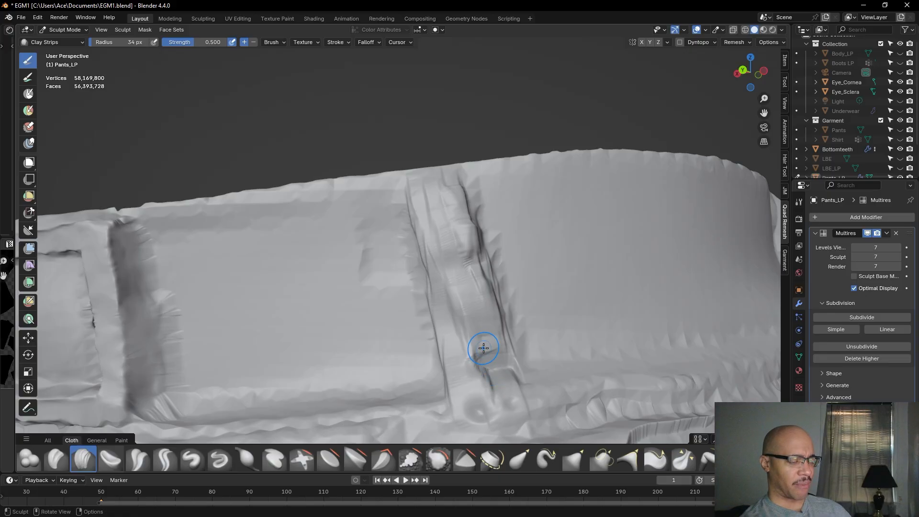
{"action": "scroll", "coordinate": [484, 347], "scroll_direction": "down", "scroll_amount": 2}
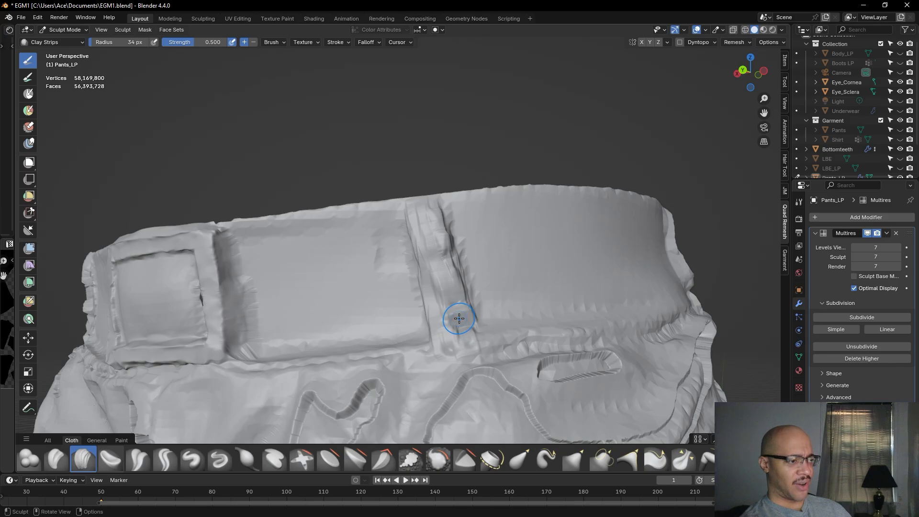
{"action": "left_click_drag", "start_coordinate": [456, 322], "coordinate": [460, 330]}
{"action": "left_click_drag", "start_coordinate": [465, 348], "coordinate": [465, 350]}
{"action": "left_click_drag", "start_coordinate": [461, 328], "coordinate": [464, 348]}
{"action": "mouse_move", "coordinate": [460, 334]}
{"action": "left_mouse_down"}
{"action": "mouse_move", "coordinate": [457, 353]}
{"action": "mouse_move", "coordinate": [456, 343]}
{"action": "left_mouse_up"}
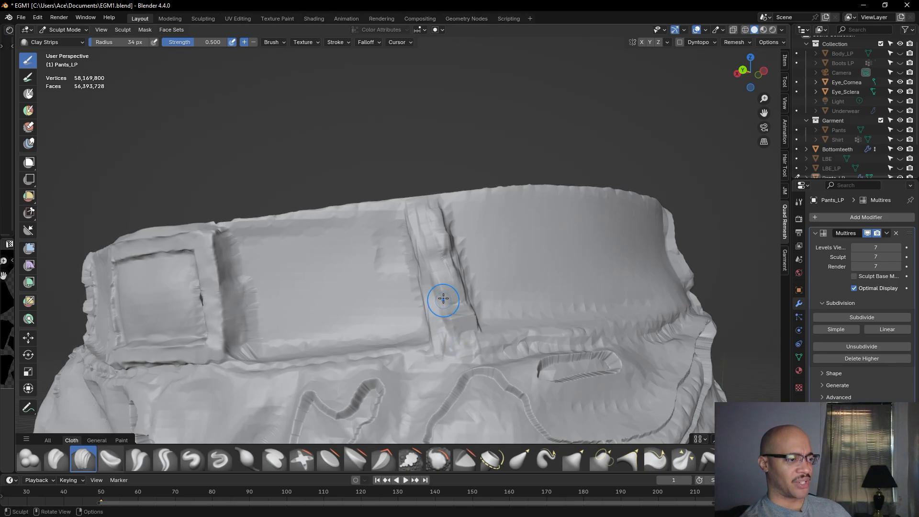
{"action": "mouse_move", "coordinate": [432, 268]}
{"action": "left_mouse_down"}
{"action": "mouse_move", "coordinate": [442, 313]}
{"action": "mouse_move", "coordinate": [446, 291]}
{"action": "left_mouse_up"}
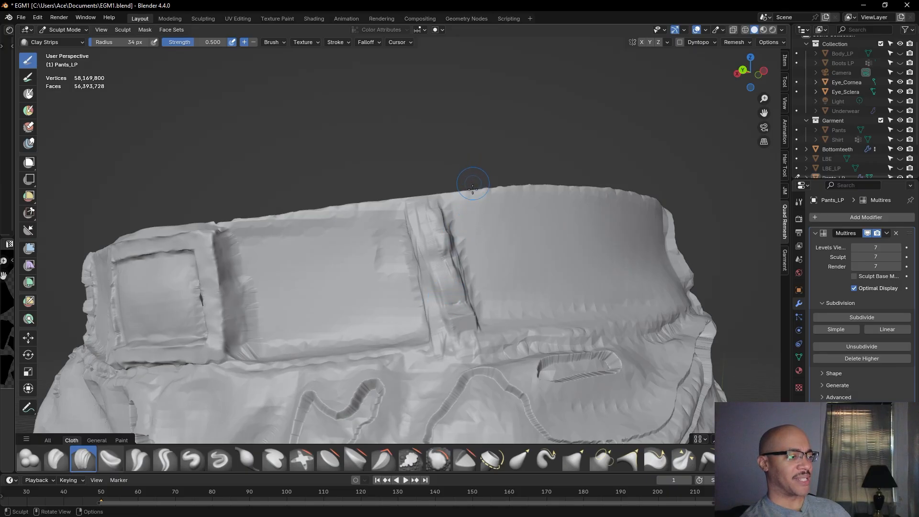
Smooth the belt loop's face from the waistband's upper edge down to its lower half
{"action": "scroll", "coordinate": [440, 252], "scroll_direction": "up", "scroll_amount": 2}
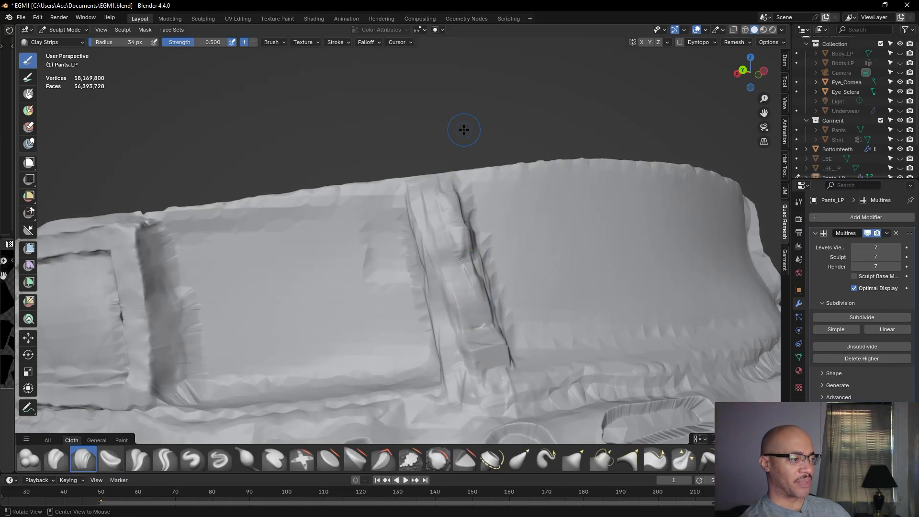
{"action": "middle_click_drag", "start_coordinate": [449, 172], "coordinate": [494, 184]}
{"action": "left_click_drag", "start_coordinate": [537, 175], "coordinate": [552, 202]}
{"action": "mouse_move", "coordinate": [544, 159]}
{"action": "left_mouse_down"}
{"action": "mouse_move", "coordinate": [530, 158]}
{"action": "mouse_move", "coordinate": [515, 176]}
{"action": "mouse_move", "coordinate": [558, 322]}
{"action": "mouse_move", "coordinate": [546, 316]}
{"action": "mouse_move", "coordinate": [570, 320]}
{"action": "mouse_move", "coordinate": [547, 201]}
{"action": "mouse_move", "coordinate": [592, 333]}
{"action": "mouse_move", "coordinate": [560, 285]}
{"action": "left_mouse_up"}
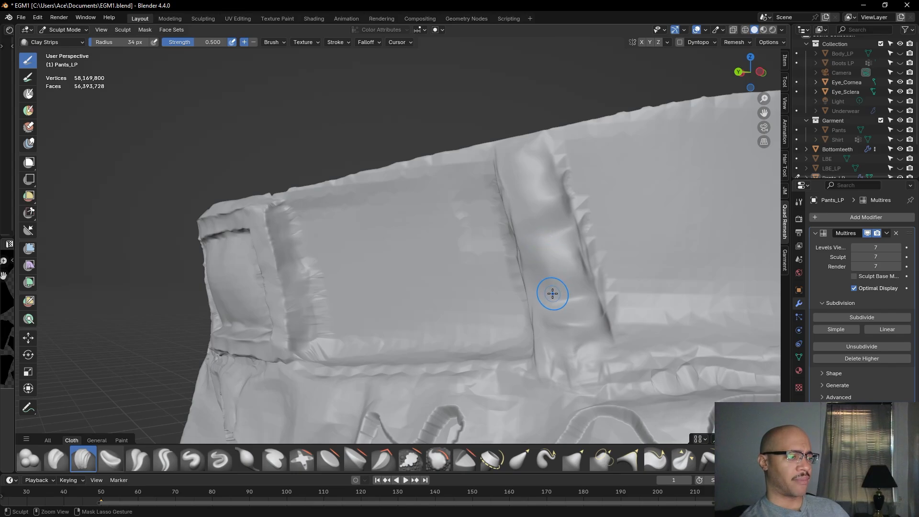
Rework the lower half and then the upper half of the belt loop with Clay Strips strokes
{"action": "mouse_move", "coordinate": [545, 294]}
{"action": "left_mouse_down"}
{"action": "mouse_move", "coordinate": [550, 318]}
{"action": "mouse_move", "coordinate": [554, 295]}
{"action": "mouse_move", "coordinate": [562, 327]}
{"action": "left_mouse_up"}
{"action": "key", "text": "ctrl+z"}
{"action": "mouse_move", "coordinate": [562, 302]}
{"action": "left_mouse_down"}
{"action": "mouse_move", "coordinate": [569, 340]}
{"action": "mouse_move", "coordinate": [548, 338]}
{"action": "mouse_move", "coordinate": [560, 346]}
{"action": "mouse_move", "coordinate": [584, 338]}
{"action": "mouse_move", "coordinate": [555, 248]}
{"action": "left_mouse_up"}
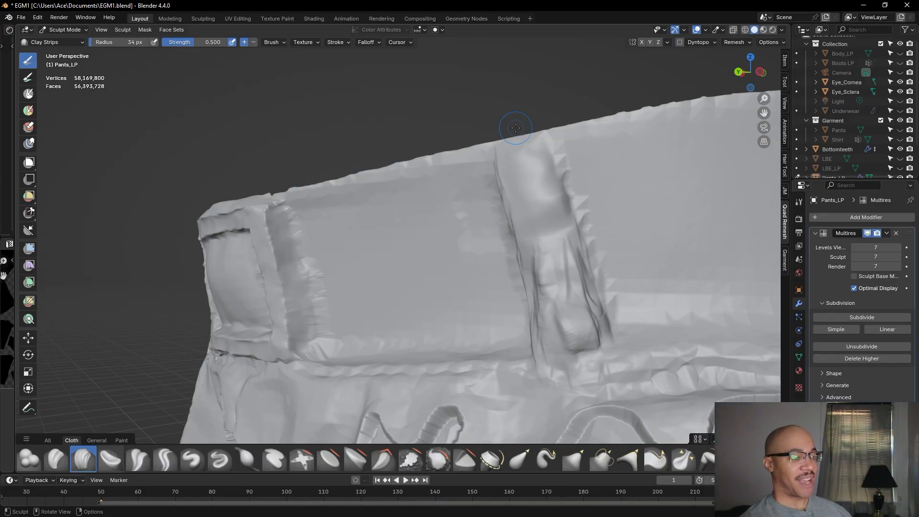
{"action": "mouse_move", "coordinate": [544, 223]}
{"action": "left_mouse_down"}
{"action": "mouse_move", "coordinate": [552, 246]}
{"action": "mouse_move", "coordinate": [544, 211]}
{"action": "mouse_move", "coordinate": [530, 242]}
{"action": "mouse_move", "coordinate": [542, 256]}
{"action": "left_mouse_up"}
{"action": "mouse_move", "coordinate": [528, 179]}
{"action": "left_mouse_down"}
{"action": "mouse_move", "coordinate": [530, 167]}
{"action": "mouse_move", "coordinate": [533, 196]}
{"action": "mouse_move", "coordinate": [530, 164]}
{"action": "mouse_move", "coordinate": [519, 194]}
{"action": "mouse_move", "coordinate": [527, 143]}
{"action": "mouse_move", "coordinate": [513, 148]}
{"action": "mouse_move", "coordinate": [505, 169]}
{"action": "mouse_move", "coordinate": [526, 169]}
{"action": "left_mouse_up"}
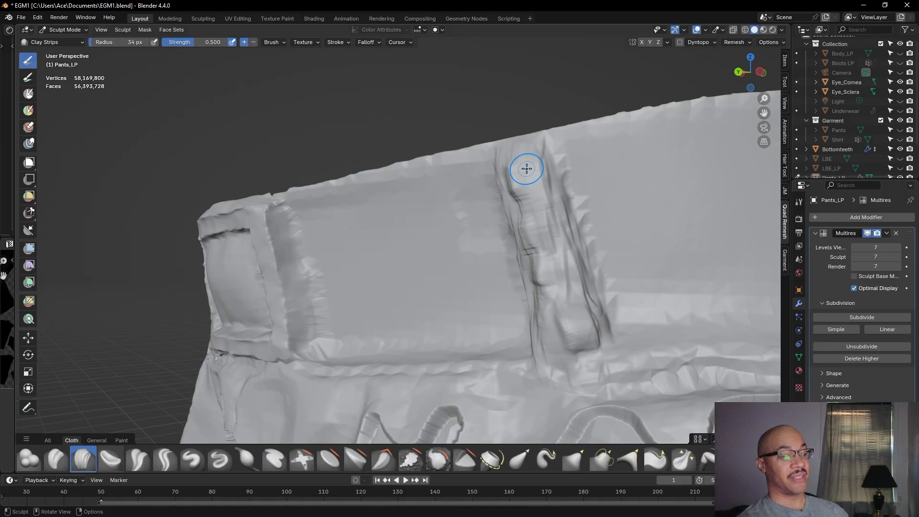
Lay Clay Strips strokes down the full length of the belt loop to fill out its face
{"action": "middle_click_drag", "start_coordinate": [508, 153], "coordinate": [535, 166]}
{"action": "middle_click_drag", "start_coordinate": [503, 196], "coordinate": [492, 223], "text": "shift"}
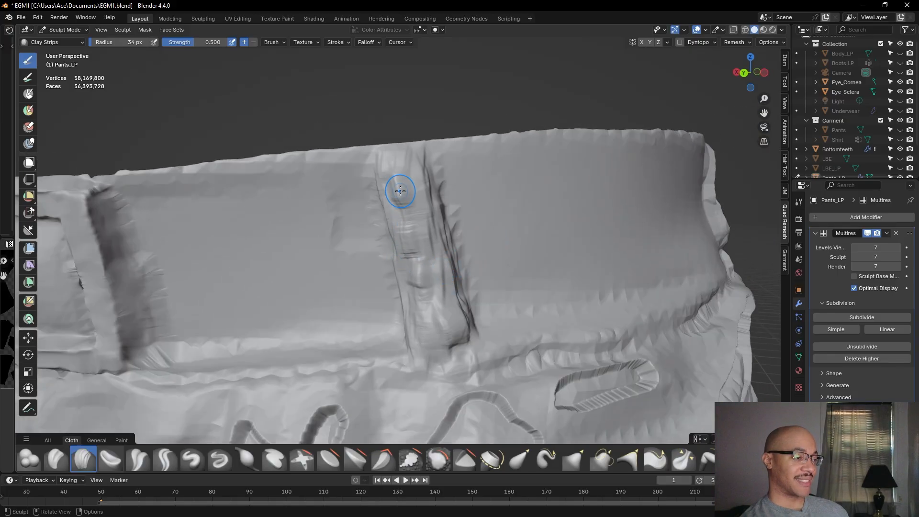
{"action": "middle_click_drag", "start_coordinate": [412, 238], "coordinate": [466, 218], "text": "shift"}
{"action": "scroll", "coordinate": [438, 241], "scroll_direction": "up", "scroll_amount": 1}
{"action": "scroll", "coordinate": [438, 242], "scroll_direction": "up", "scroll_amount": 1}
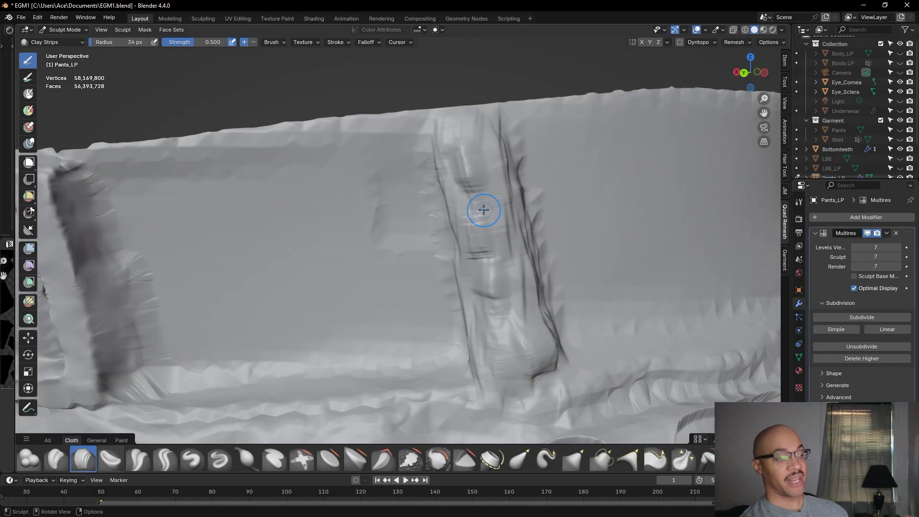
{"action": "mouse_move", "coordinate": [455, 178]}
{"action": "left_mouse_down"}
{"action": "mouse_move", "coordinate": [455, 161]}
{"action": "mouse_move", "coordinate": [485, 349]}
{"action": "mouse_move", "coordinate": [499, 368]}
{"action": "mouse_move", "coordinate": [498, 288]}
{"action": "mouse_move", "coordinate": [520, 373]}
{"action": "mouse_move", "coordinate": [550, 380]}
{"action": "left_mouse_up"}
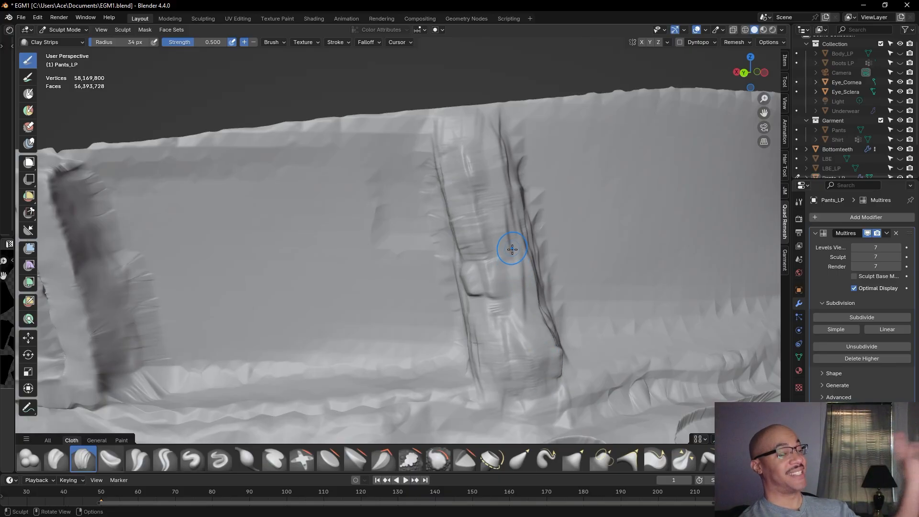
Smooth the stroke marks across the belt loop's face, working over the upper, middle and lower sections
{"action": "mouse_move", "coordinate": [502, 240]}
{"action": "left_mouse_down"}
{"action": "mouse_move", "coordinate": [486, 224]}
{"action": "mouse_move", "coordinate": [460, 123]}
{"action": "mouse_move", "coordinate": [458, 139]}
{"action": "mouse_move", "coordinate": [483, 138]}
{"action": "left_mouse_up"}
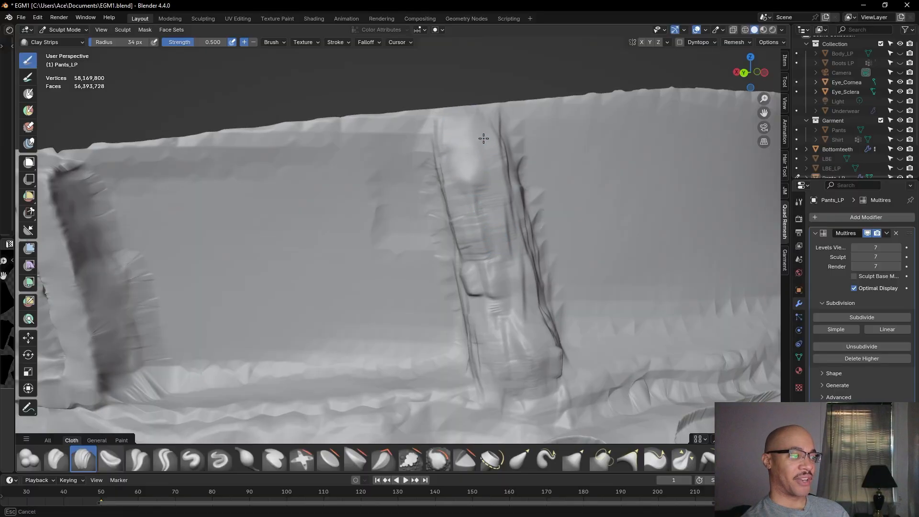
{"action": "left_click_drag", "start_coordinate": [491, 197], "coordinate": [490, 170]}
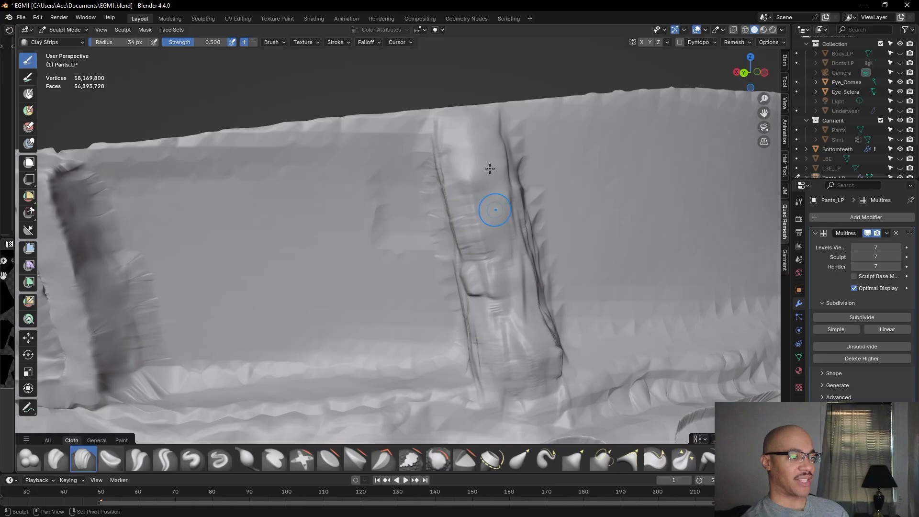
{"action": "left_click_drag", "start_coordinate": [477, 209], "coordinate": [461, 173]}
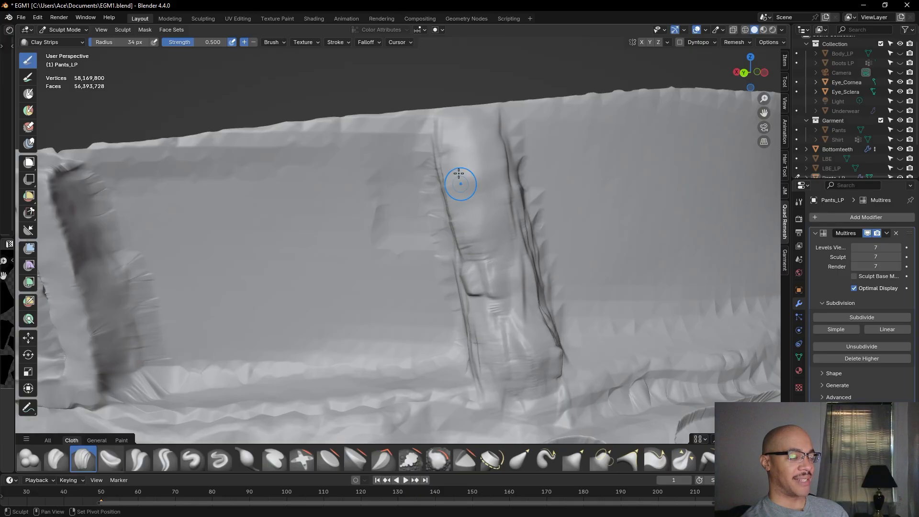
{"action": "mouse_move", "coordinate": [484, 285]}
{"action": "left_mouse_down"}
{"action": "mouse_move", "coordinate": [521, 314]}
{"action": "mouse_move", "coordinate": [520, 297]}
{"action": "mouse_move", "coordinate": [477, 267]}
{"action": "left_mouse_up"}
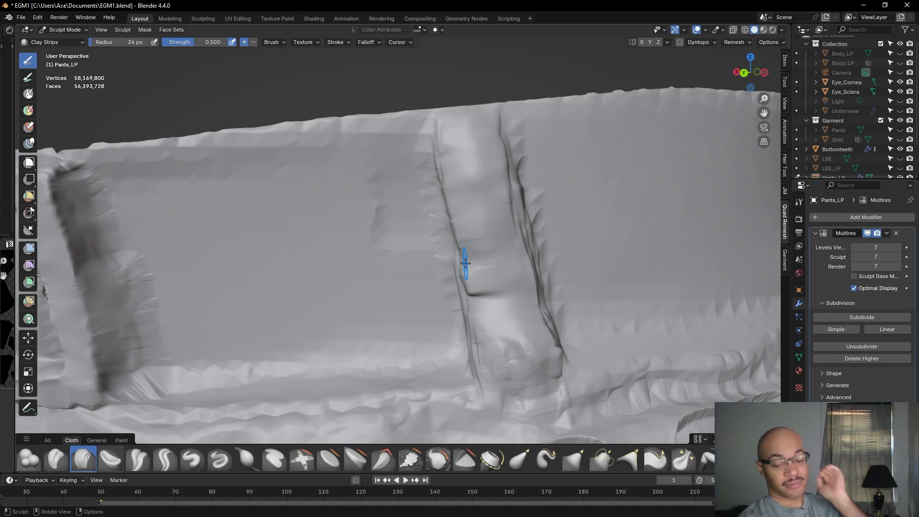
{"action": "mouse_move", "coordinate": [478, 148]}
{"action": "left_mouse_down"}
{"action": "mouse_move", "coordinate": [486, 177]}
{"action": "mouse_move", "coordinate": [479, 160]}
{"action": "mouse_move", "coordinate": [462, 174]}
{"action": "mouse_move", "coordinate": [476, 184]}
{"action": "left_mouse_up"}
{"action": "left_click_drag", "start_coordinate": [461, 134], "coordinate": [487, 274]}
{"action": "mouse_move", "coordinate": [481, 237]}
{"action": "left_mouse_down"}
{"action": "mouse_move", "coordinate": [517, 353]}
{"action": "mouse_move", "coordinate": [520, 336]}
{"action": "mouse_move", "coordinate": [543, 386]}
{"action": "mouse_move", "coordinate": [547, 353]}
{"action": "mouse_move", "coordinate": [484, 283]}
{"action": "mouse_move", "coordinate": [491, 322]}
{"action": "left_mouse_up"}
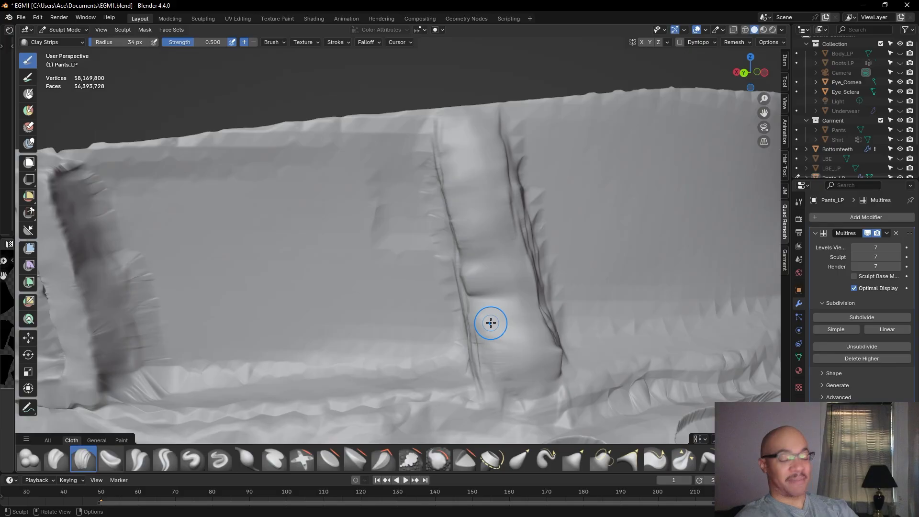
Smooth the grooves along the belt loop's edge facing away from the buckle, down its full length
{"action": "middle_click_drag", "start_coordinate": [522, 282], "coordinate": [530, 267]}
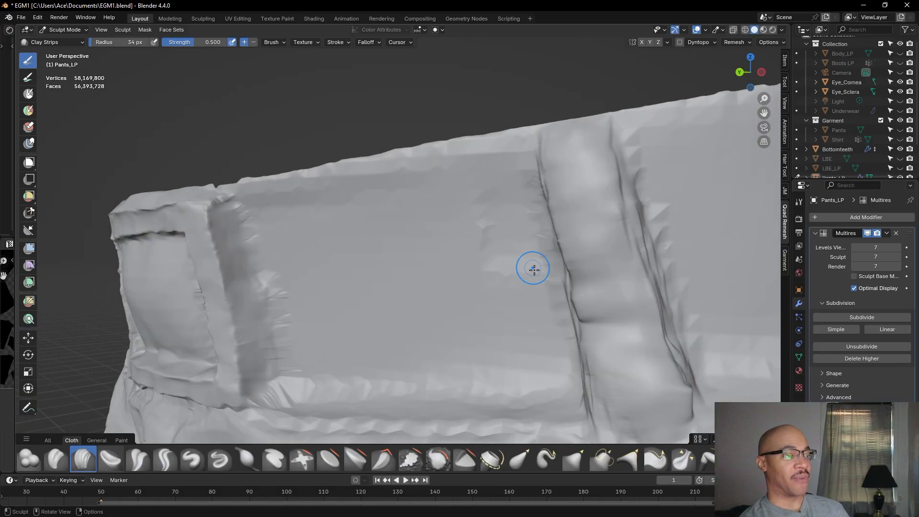
{"action": "middle_click_drag", "start_coordinate": [658, 252], "coordinate": [456, 248], "text": "shift"}
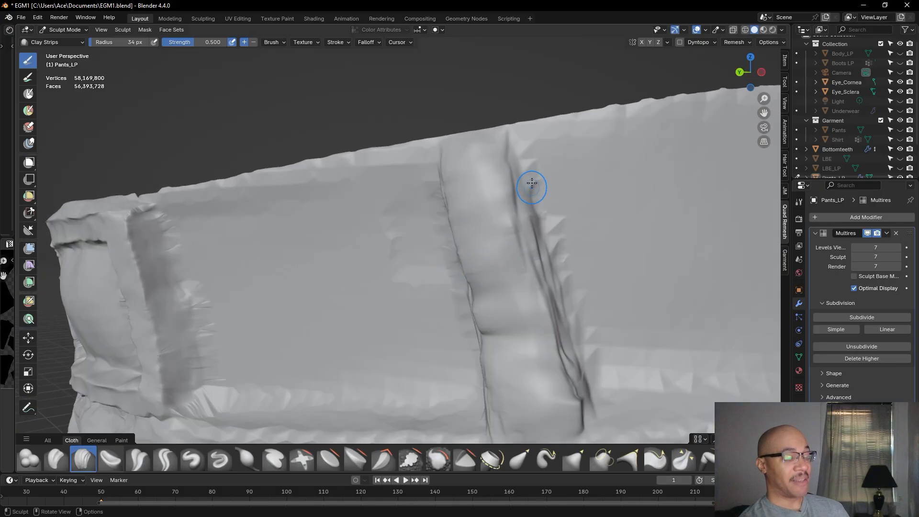
{"action": "left_click_drag", "start_coordinate": [511, 159], "coordinate": [519, 201], "text": "shift"}
{"action": "left_click_drag", "start_coordinate": [507, 138], "coordinate": [531, 235], "text": "shift"}
{"action": "mouse_move", "coordinate": [530, 229]}
{"action": "left_mouse_down", "text": "shift"}
{"action": "mouse_move", "coordinate": [541, 269]}
{"action": "mouse_move", "coordinate": [520, 191]}
{"action": "mouse_move", "coordinate": [574, 379]}
{"action": "left_mouse_up", "text": "shift"}
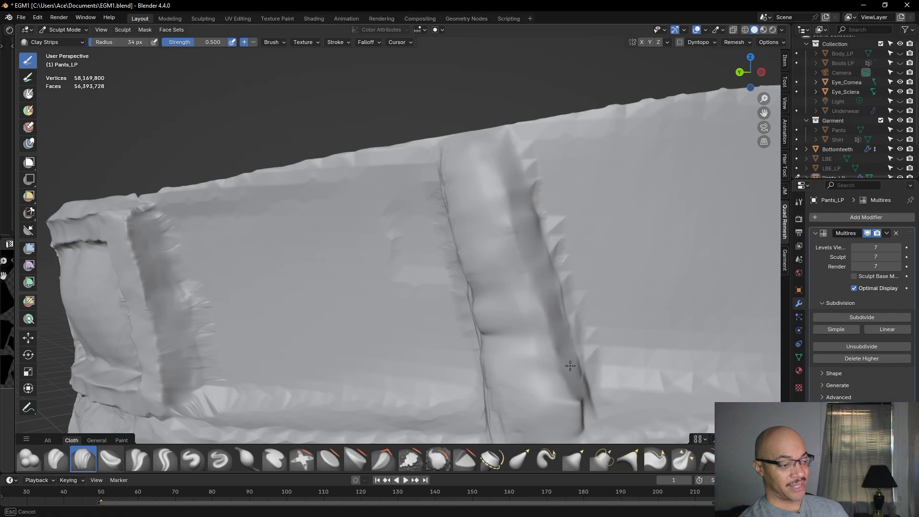
{"action": "mouse_move", "coordinate": [584, 410]}
{"action": "left_mouse_down", "text": "shift"}
{"action": "mouse_move", "coordinate": [568, 366]}
{"action": "mouse_move", "coordinate": [581, 386]}
{"action": "left_mouse_up", "text": "shift"}
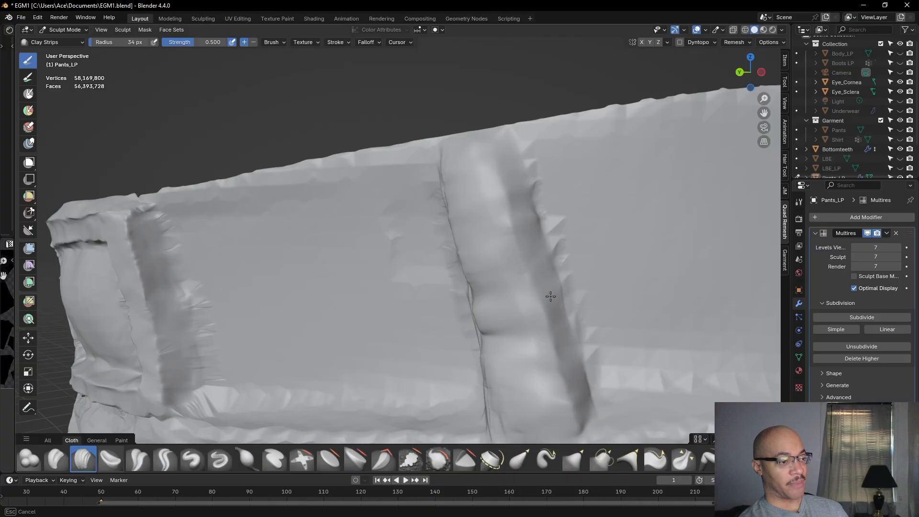
{"action": "left_click_drag", "start_coordinate": [577, 379], "coordinate": [550, 322], "text": "shift"}
Smooth the belt loop's raised side wall from its upper end to its base, seen edge-on
{"action": "mouse_move", "coordinate": [550, 322]}
{"action": "middle_mouse_down"}
{"action": "mouse_move", "coordinate": [522, 306]}
{"action": "mouse_move", "coordinate": [549, 301]}
{"action": "mouse_move", "coordinate": [468, 305]}
{"action": "mouse_move", "coordinate": [451, 294]}
{"action": "mouse_move", "coordinate": [273, 263]}
{"action": "middle_mouse_up"}
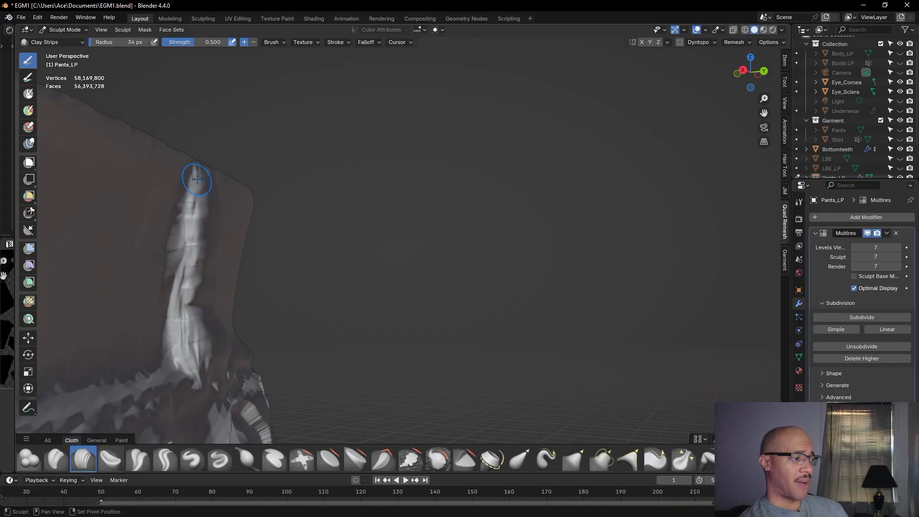
{"action": "left_click_drag", "start_coordinate": [198, 173], "coordinate": [196, 171], "text": "shift"}
{"action": "mouse_move", "coordinate": [192, 241]}
{"action": "left_mouse_down", "text": "shift"}
{"action": "mouse_move", "coordinate": [175, 297]}
{"action": "mouse_move", "coordinate": [180, 367]}
{"action": "mouse_move", "coordinate": [182, 358]}
{"action": "left_mouse_up", "text": "shift"}
Examine the smoothed belt loop and the surrounding waistband from several angles and distances
{"action": "middle_click_drag", "start_coordinate": [550, 307], "coordinate": [466, 306]}
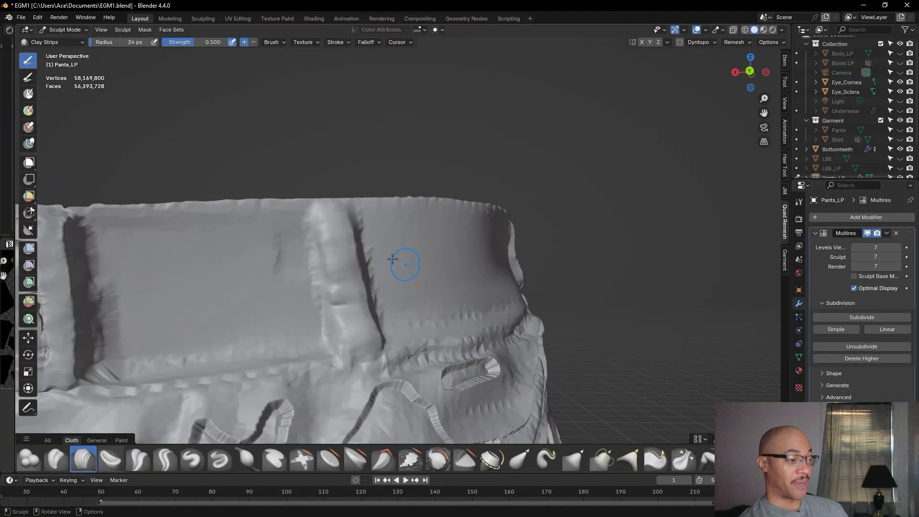
{"action": "mouse_move", "coordinate": [476, 235]}
{"action": "middle_mouse_down"}
{"action": "mouse_move", "coordinate": [450, 240]}
{"action": "mouse_move", "coordinate": [454, 279]}
{"action": "mouse_move", "coordinate": [435, 281]}
{"action": "middle_mouse_up"}
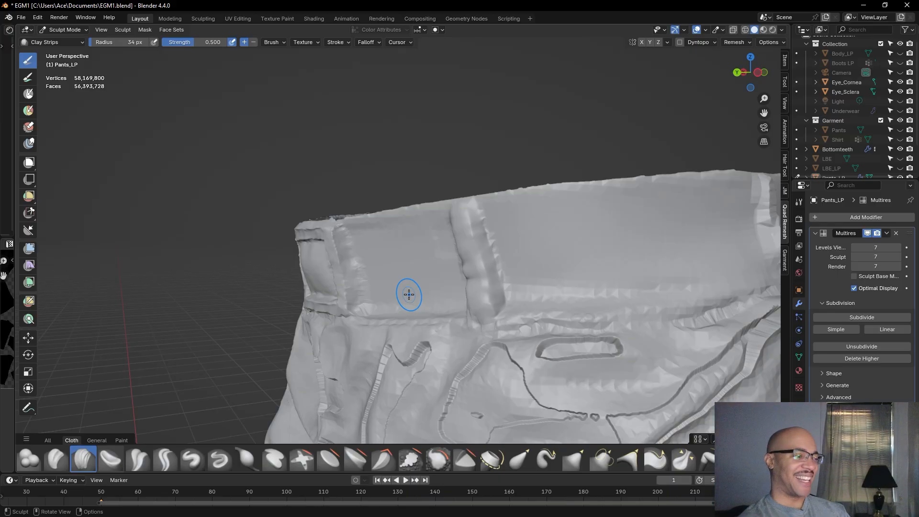
{"action": "middle_click_drag", "start_coordinate": [427, 296], "coordinate": [505, 295]}
{"action": "scroll", "coordinate": [504, 298], "scroll_direction": "down", "scroll_amount": 3}
{"action": "middle_click_drag", "start_coordinate": [462, 163], "coordinate": [476, 246]}
{"action": "scroll", "coordinate": [403, 163], "scroll_direction": "up", "scroll_amount": 4}
{"action": "scroll", "coordinate": [403, 163], "scroll_direction": "up", "scroll_amount": 2}
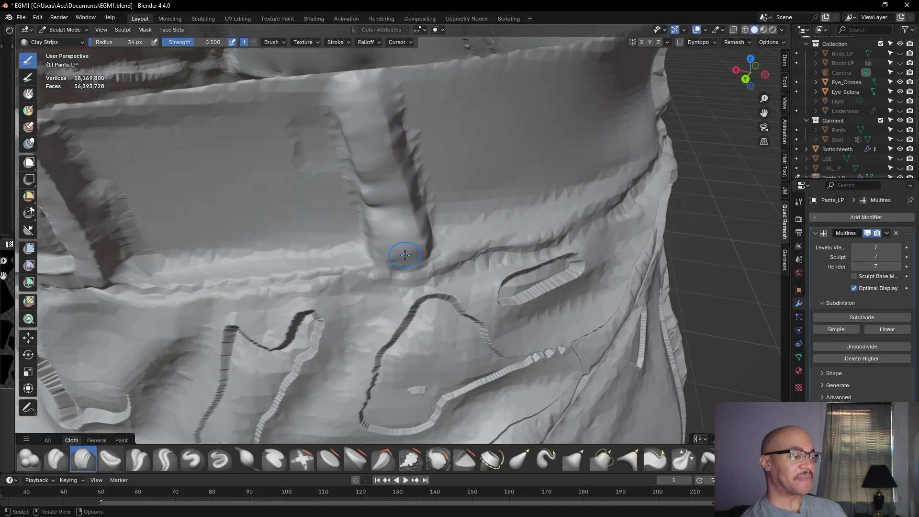
{"action": "middle_click_drag", "start_coordinate": [401, 189], "coordinate": [410, 190]}
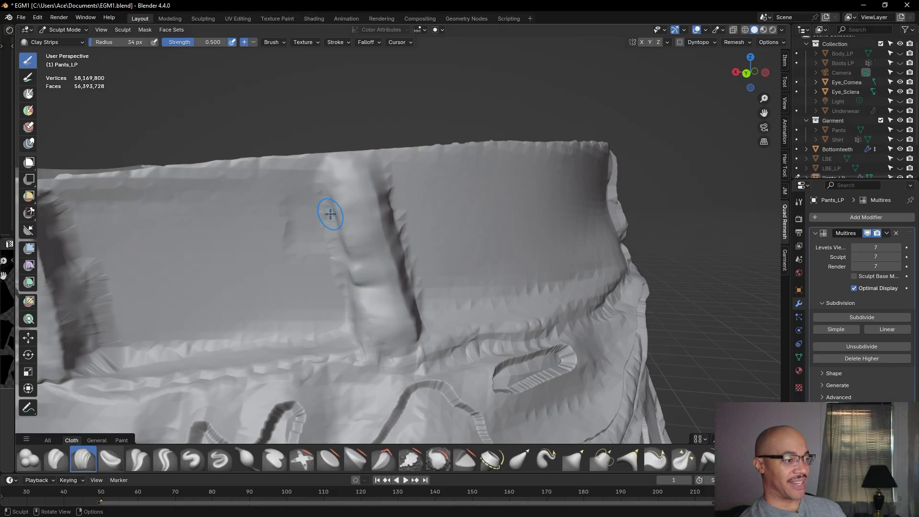
Reshape the belt loop's buckle-side edge along its length using the Grab brush with a 50 px radius
{"action": "middle_click_drag", "start_coordinate": [330, 214], "coordinate": [374, 143]}
{"action": "scroll", "coordinate": [291, 114], "scroll_direction": "up", "scroll_amount": 4}
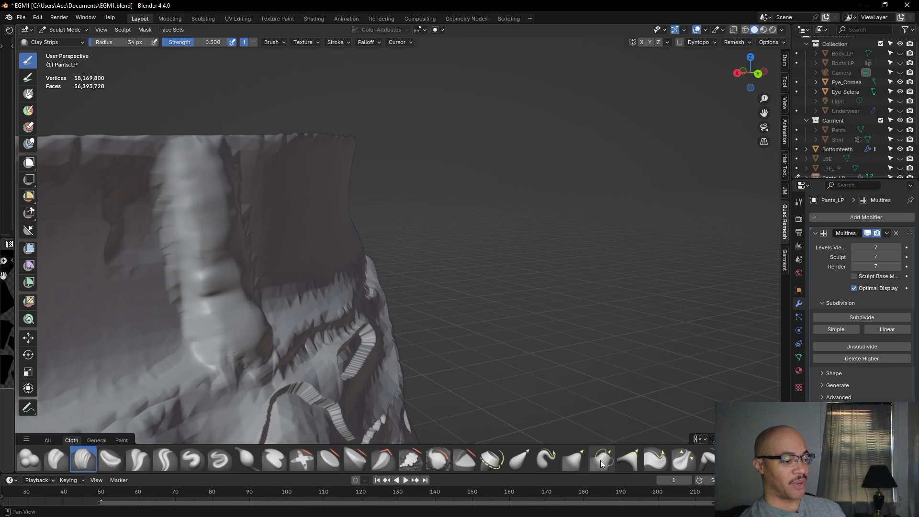
{"action": "left_click", "coordinate": [584, 458]}
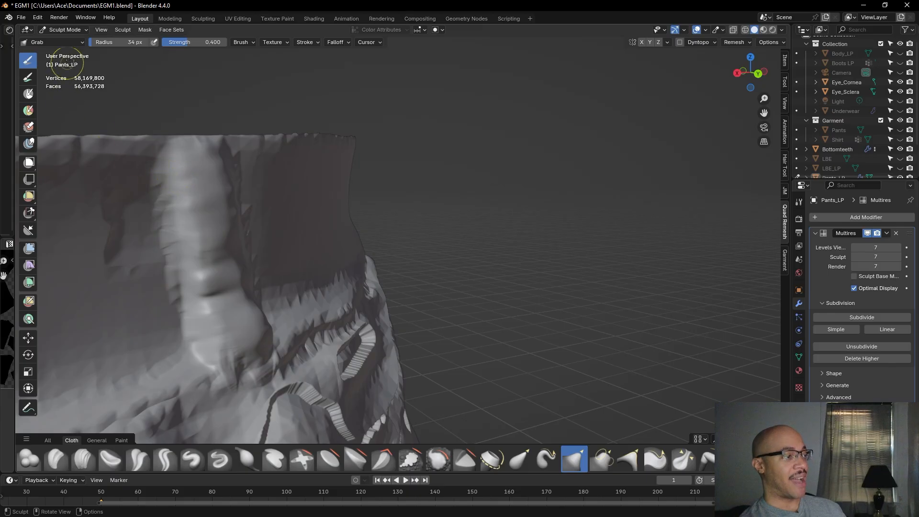
{"action": "left_click_drag", "start_coordinate": [109, 41], "coordinate": [110, 40]}
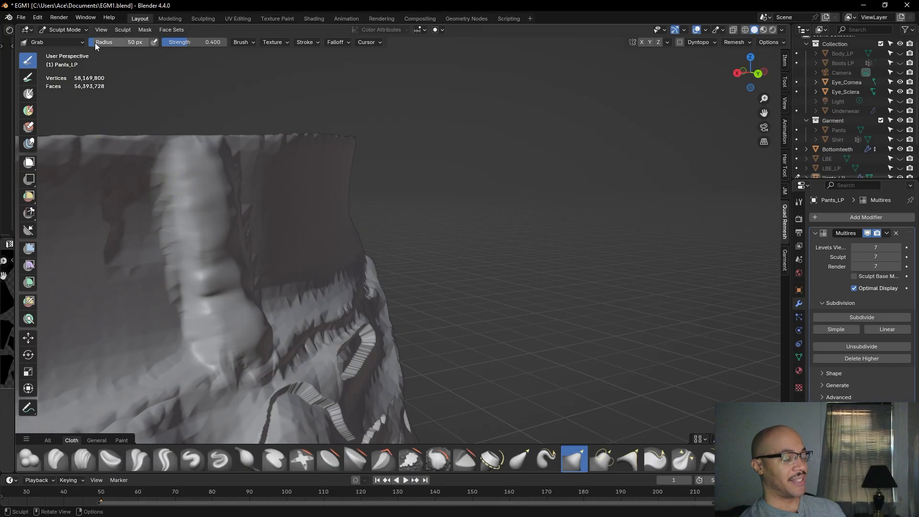
{"action": "left_click_drag", "start_coordinate": [171, 177], "coordinate": [173, 173]}
{"action": "left_click_drag", "start_coordinate": [171, 172], "coordinate": [177, 194]}
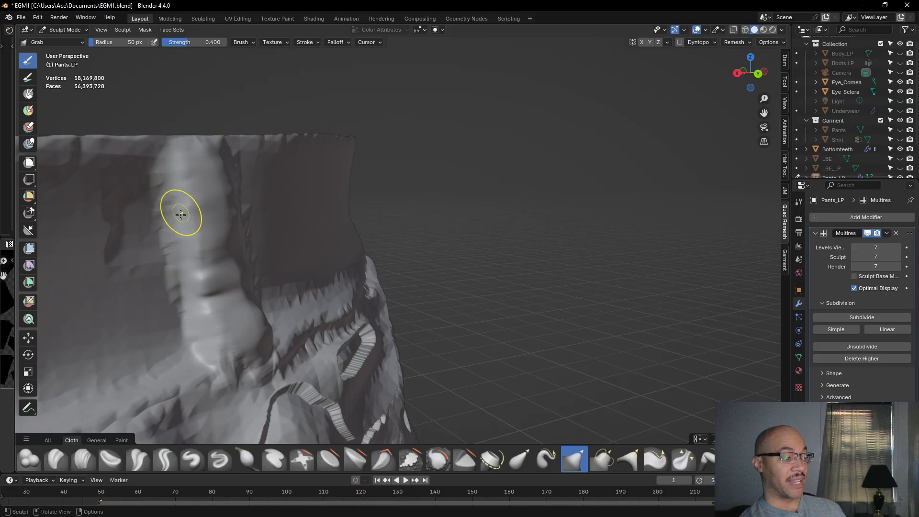
{"action": "mouse_move", "coordinate": [181, 238]}
{"action": "left_mouse_down"}
{"action": "mouse_move", "coordinate": [196, 341]}
{"action": "mouse_move", "coordinate": [202, 355]}
{"action": "mouse_move", "coordinate": [221, 352]}
{"action": "left_mouse_up"}
Nudge the belt loop's buckle-side edge with short Grab strokes from the opposite viewing angle
{"action": "mouse_move", "coordinate": [264, 299]}
{"action": "middle_mouse_down"}
{"action": "mouse_move", "coordinate": [191, 289]}
{"action": "mouse_move", "coordinate": [493, 243]}
{"action": "middle_mouse_up"}
{"action": "mouse_move", "coordinate": [546, 156]}
{"action": "left_mouse_down"}
{"action": "mouse_move", "coordinate": [536, 141]}
{"action": "mouse_move", "coordinate": [549, 192]}
{"action": "left_mouse_up"}
{"action": "left_click_drag", "start_coordinate": [556, 205], "coordinate": [554, 203]}
{"action": "left_click_drag", "start_coordinate": [574, 277], "coordinate": [572, 276]}
{"action": "left_click_drag", "start_coordinate": [560, 335], "coordinate": [558, 332]}
Set the Grab brush radius to 77 px and reshape the belt loop's profile with longer pulls
{"action": "mouse_move", "coordinate": [551, 335]}
{"action": "middle_mouse_down"}
{"action": "mouse_move", "coordinate": [534, 308]}
{"action": "mouse_move", "coordinate": [633, 313]}
{"action": "middle_mouse_up"}
{"action": "scroll", "coordinate": [351, 154], "scroll_direction": "down", "scroll_amount": 2}
{"action": "left_click_drag", "start_coordinate": [103, 42], "coordinate": [116, 42]}
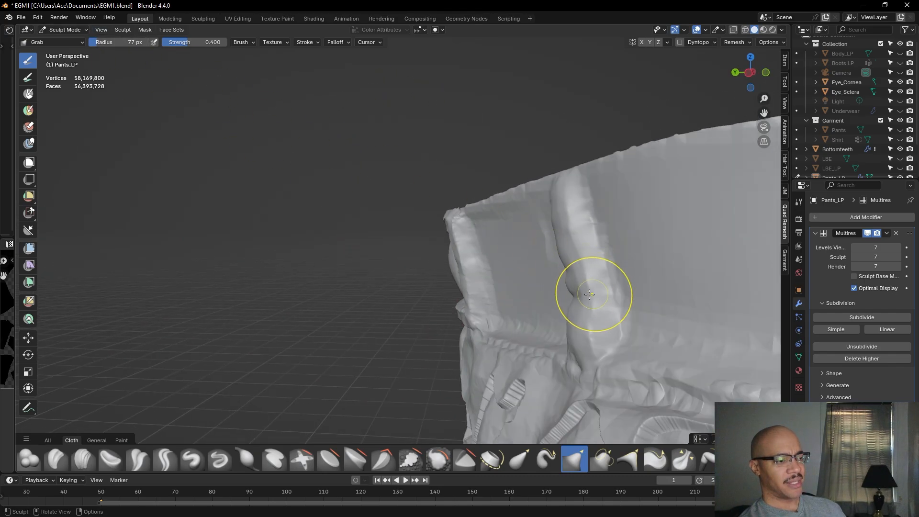
{"action": "middle_click_drag", "start_coordinate": [554, 294], "coordinate": [484, 251]}
{"action": "mouse_move", "coordinate": [424, 308]}
{"action": "left_mouse_down"}
{"action": "mouse_move", "coordinate": [392, 334]}
{"action": "mouse_move", "coordinate": [382, 322]}
{"action": "mouse_move", "coordinate": [383, 288]}
{"action": "mouse_move", "coordinate": [353, 211]}
{"action": "mouse_move", "coordinate": [362, 206]}
{"action": "mouse_move", "coordinate": [351, 206]}
{"action": "left_mouse_up"}
{"action": "mouse_move", "coordinate": [351, 205]}
{"action": "left_mouse_down"}
{"action": "mouse_move", "coordinate": [332, 211]}
{"action": "mouse_move", "coordinate": [335, 229]}
{"action": "mouse_move", "coordinate": [353, 329]}
{"action": "mouse_move", "coordinate": [369, 318]}
{"action": "left_mouse_up"}
Push in the bulge at the belt loop's lower end with Grab strokes
{"action": "middle_click_drag", "start_coordinate": [370, 318], "coordinate": [258, 327]}
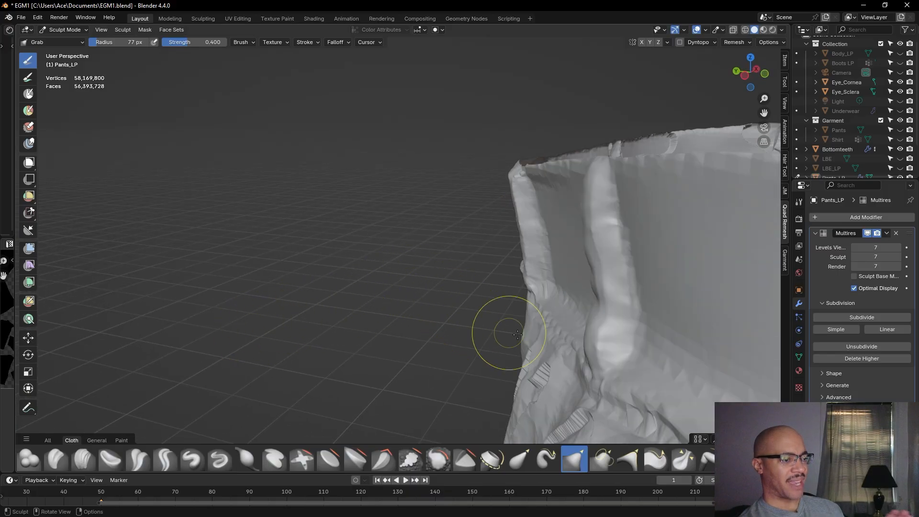
{"action": "mouse_move", "coordinate": [584, 337]}
{"action": "left_mouse_down"}
{"action": "mouse_move", "coordinate": [592, 322]}
{"action": "mouse_move", "coordinate": [595, 349]}
{"action": "left_mouse_up"}
{"action": "left_click_drag", "start_coordinate": [597, 308], "coordinate": [596, 289]}
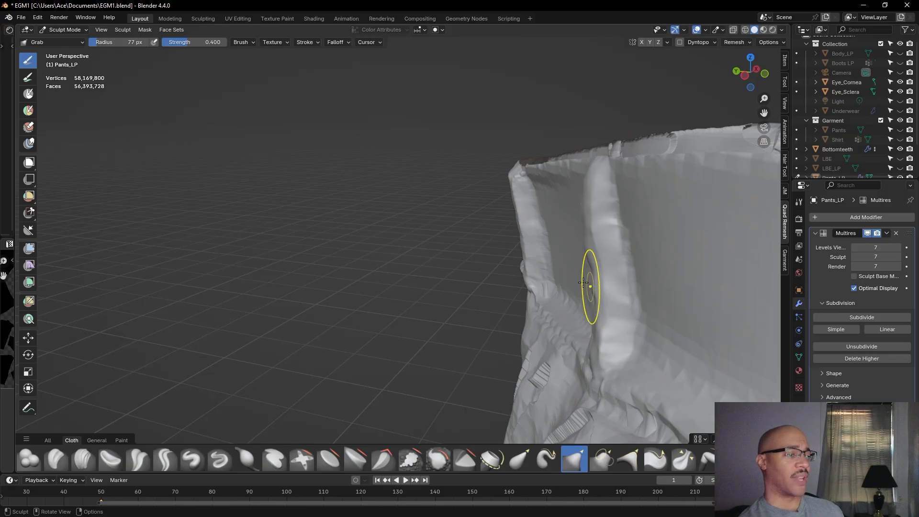
Straighten the belt loop's buckle-side edge with a series of small Grab strokes from its upper part to its base
{"action": "mouse_move", "coordinate": [587, 252]}
{"action": "left_mouse_down"}
{"action": "mouse_move", "coordinate": [595, 251]}
{"action": "mouse_move", "coordinate": [592, 230]}
{"action": "left_mouse_up"}
{"action": "left_click_drag", "start_coordinate": [585, 218], "coordinate": [588, 224]}
{"action": "left_click_drag", "start_coordinate": [589, 230], "coordinate": [590, 233]}
{"action": "left_click_drag", "start_coordinate": [589, 241], "coordinate": [595, 311]}
{"action": "mouse_move", "coordinate": [592, 348]}
{"action": "left_mouse_down"}
{"action": "mouse_move", "coordinate": [595, 361]}
{"action": "mouse_move", "coordinate": [598, 331]}
{"action": "left_mouse_up"}
{"action": "left_click_drag", "start_coordinate": [596, 330], "coordinate": [598, 326]}
{"action": "left_click_drag", "start_coordinate": [594, 292], "coordinate": [595, 287]}
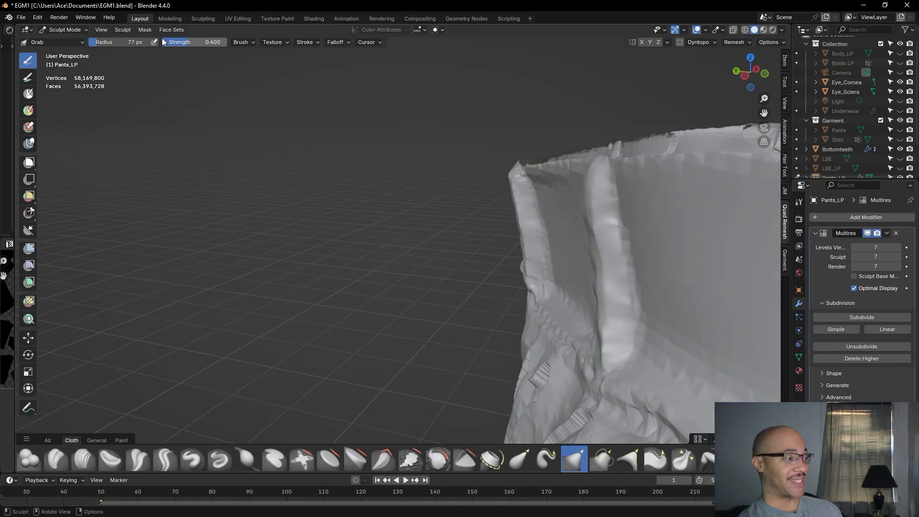
Reduce the Grab brush radius to 46 px and refine the middle and lower parts of the belt loop's edge
{"action": "left_click_drag", "start_coordinate": [131, 46], "coordinate": [128, 45]}
{"action": "mouse_move", "coordinate": [596, 271]}
{"action": "left_mouse_down"}
{"action": "mouse_move", "coordinate": [587, 232]}
{"action": "mouse_move", "coordinate": [591, 247]}
{"action": "left_mouse_up"}
{"action": "left_click_drag", "start_coordinate": [599, 305], "coordinate": [597, 302]}
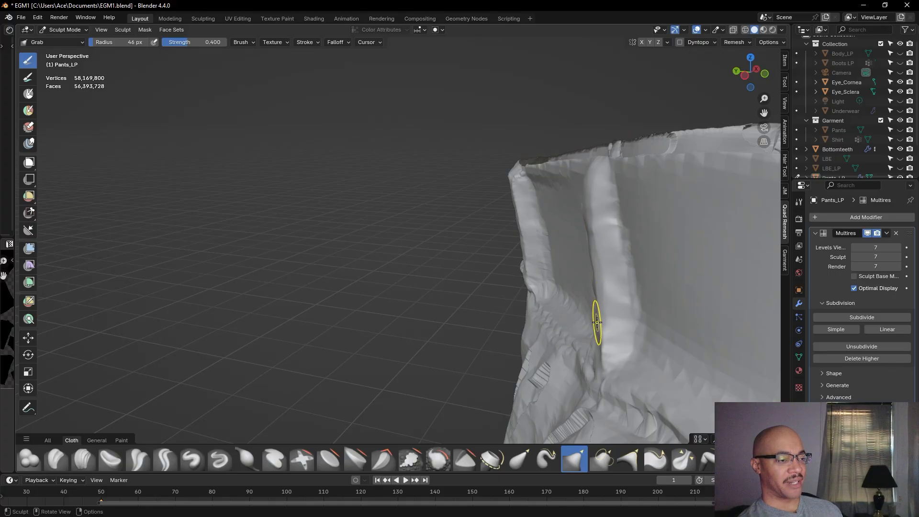
Nudge the belt loop's lower profile with Grab, then adjust its base with the brush radius set to 58 px
{"action": "mouse_move", "coordinate": [530, 298]}
{"action": "middle_mouse_down"}
{"action": "mouse_move", "coordinate": [630, 288]}
{"action": "mouse_move", "coordinate": [432, 298]}
{"action": "mouse_move", "coordinate": [418, 285]}
{"action": "middle_mouse_up"}
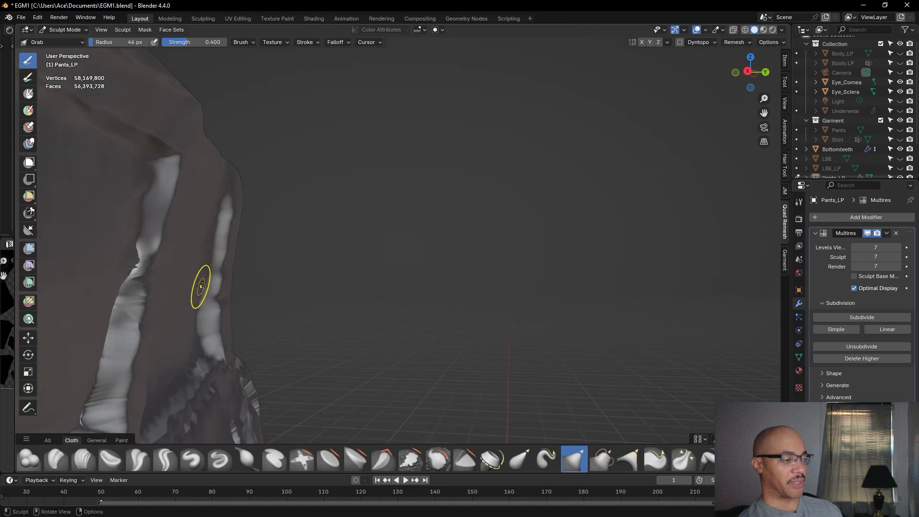
{"action": "left_click_drag", "start_coordinate": [213, 298], "coordinate": [219, 297]}
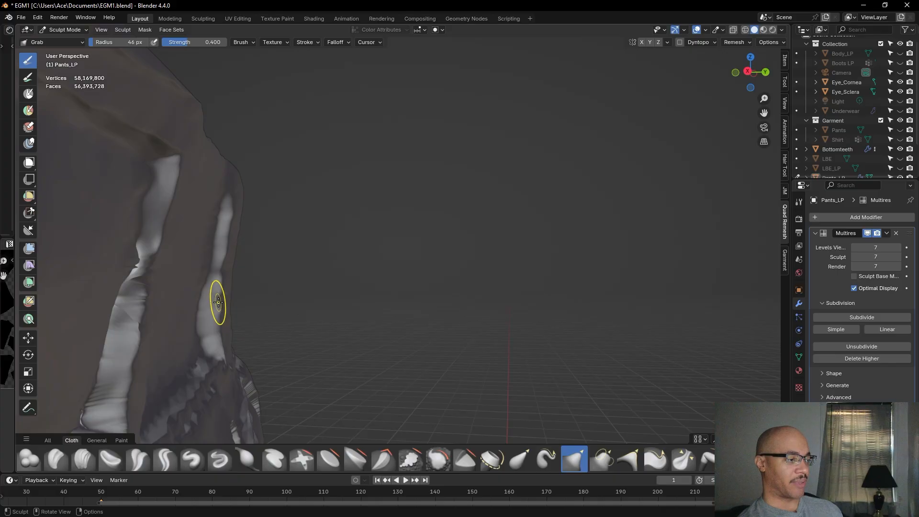
{"action": "mouse_move", "coordinate": [218, 302]}
{"action": "middle_mouse_down"}
{"action": "mouse_move", "coordinate": [196, 328]}
{"action": "mouse_move", "coordinate": [205, 303]}
{"action": "mouse_move", "coordinate": [411, 284]}
{"action": "middle_mouse_up"}
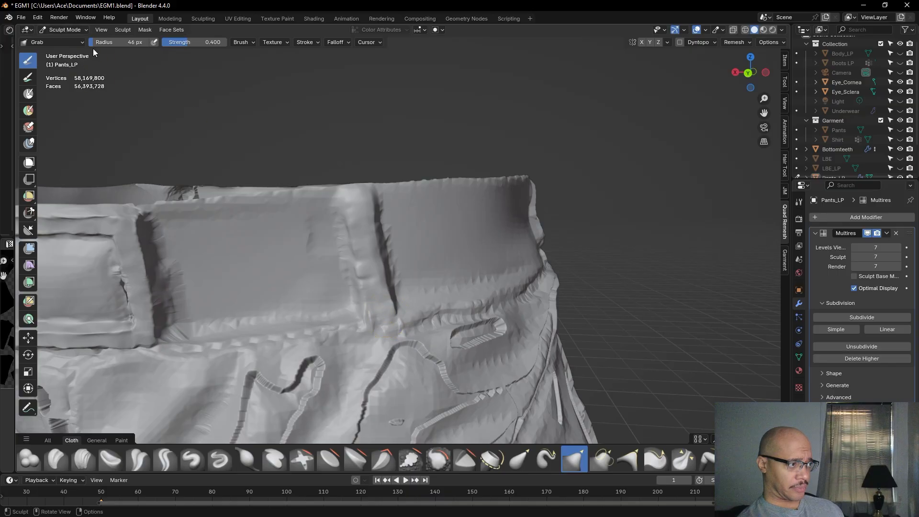
{"action": "left_click_drag", "start_coordinate": [103, 44], "coordinate": [105, 44]}
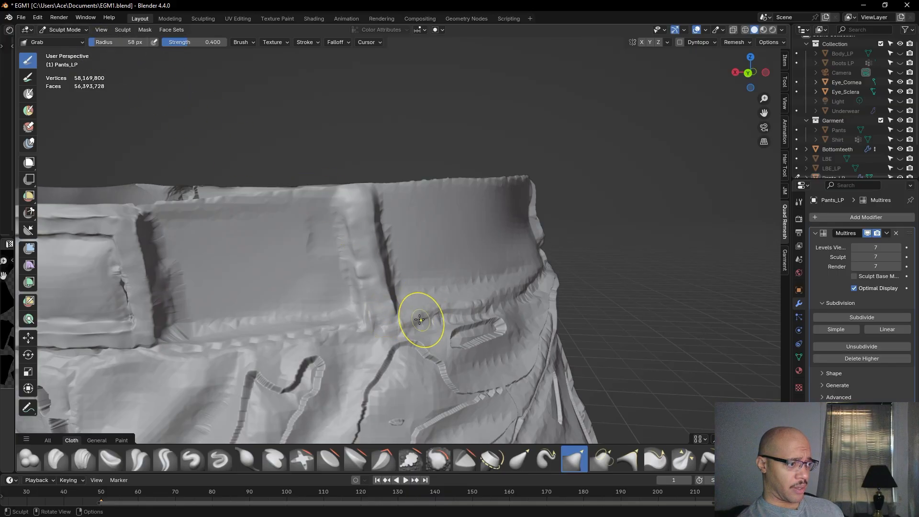
{"action": "left_click_drag", "start_coordinate": [384, 312], "coordinate": [382, 319]}
Build up the belt loop's front face and edges from top to base with Clay Strips at a 39 px radius
{"action": "mouse_move", "coordinate": [374, 284]}
{"action": "middle_mouse_down"}
{"action": "mouse_move", "coordinate": [361, 260]}
{"action": "mouse_move", "coordinate": [376, 270]}
{"action": "middle_mouse_up"}
{"action": "scroll", "coordinate": [364, 259], "scroll_direction": "down", "scroll_amount": 2}
{"action": "scroll", "coordinate": [366, 259], "scroll_direction": "down", "scroll_amount": 2}
{"action": "middle_click_drag", "start_coordinate": [355, 311], "coordinate": [345, 337]}
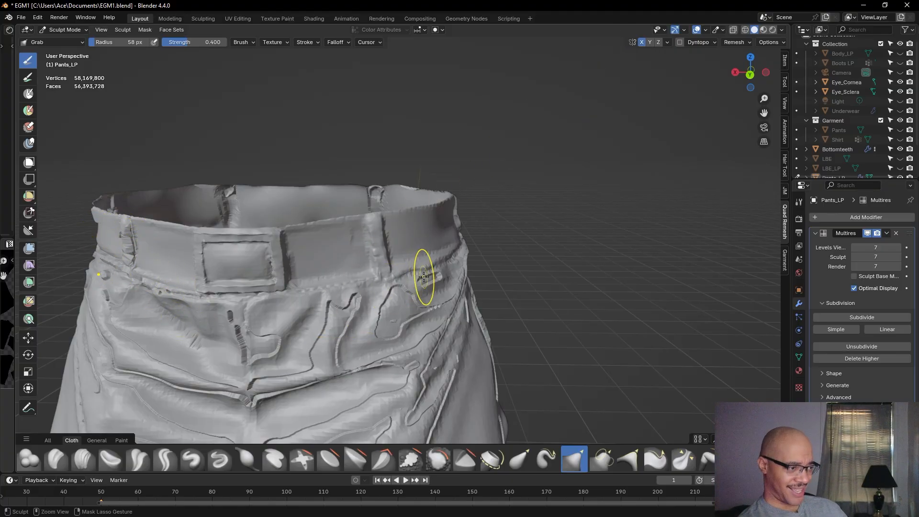
{"action": "scroll", "coordinate": [369, 294], "scroll_direction": "up", "scroll_amount": 8}
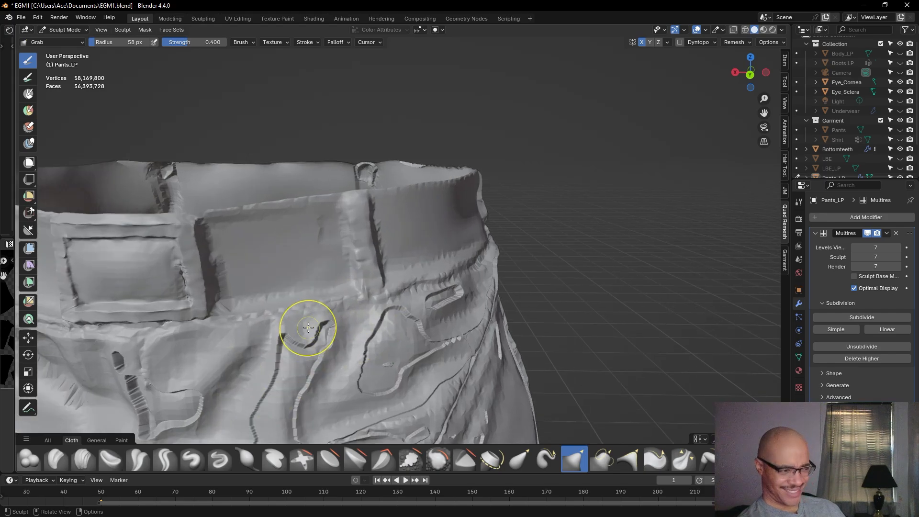
{"action": "middle_click_drag", "start_coordinate": [264, 281], "coordinate": [303, 286], "text": "shift"}
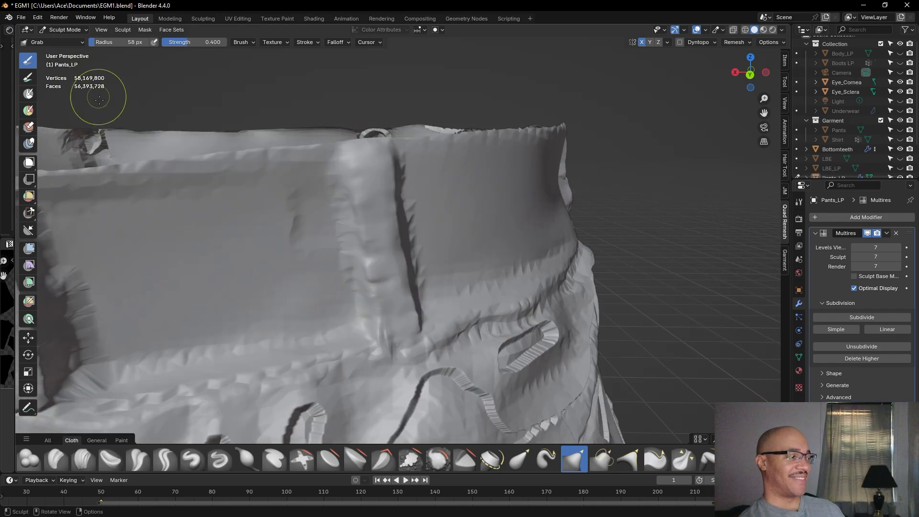
{"action": "left_click", "coordinate": [80, 458]}
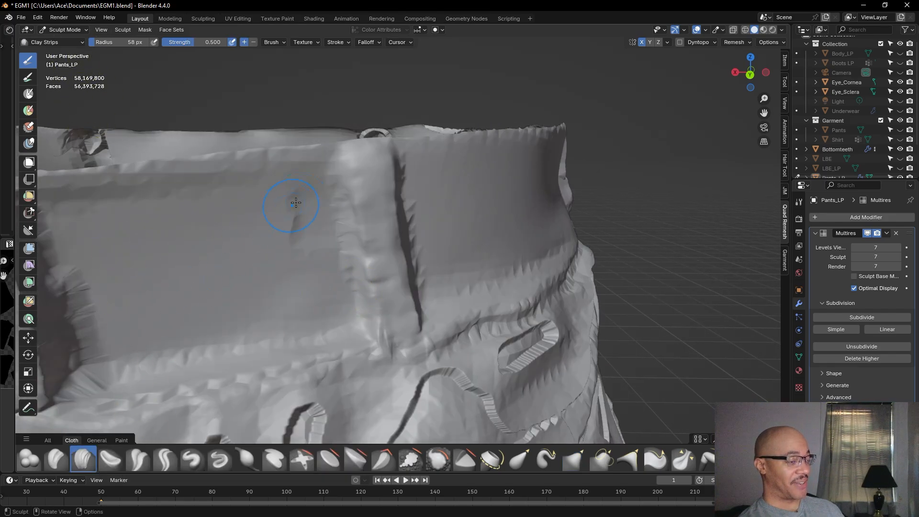
{"action": "left_click_drag", "start_coordinate": [115, 42], "coordinate": [114, 43]}
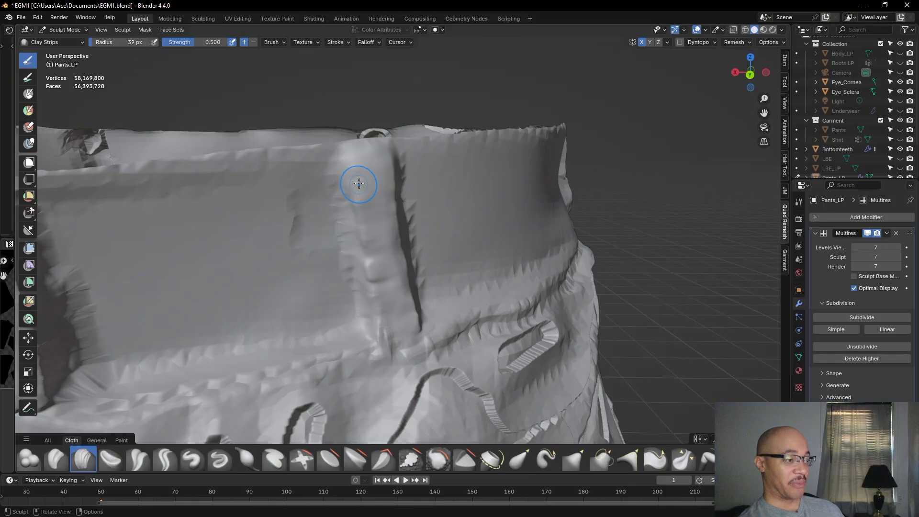
{"action": "mouse_move", "coordinate": [366, 156]}
{"action": "left_mouse_down"}
{"action": "mouse_move", "coordinate": [367, 187]}
{"action": "mouse_move", "coordinate": [376, 151]}
{"action": "mouse_move", "coordinate": [388, 197]}
{"action": "mouse_move", "coordinate": [399, 319]}
{"action": "mouse_move", "coordinate": [386, 268]}
{"action": "mouse_move", "coordinate": [400, 328]}
{"action": "left_mouse_up"}
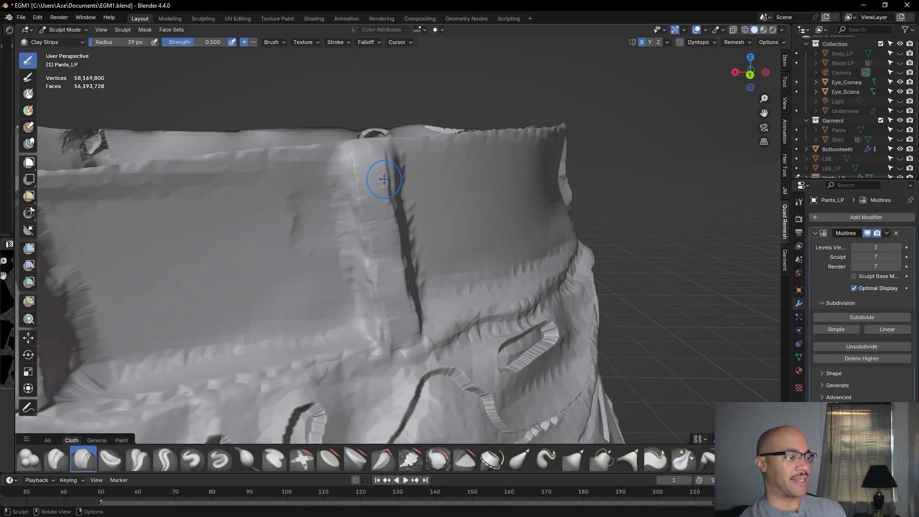
{"action": "mouse_move", "coordinate": [386, 196]}
{"action": "left_mouse_down"}
{"action": "mouse_move", "coordinate": [393, 187]}
{"action": "mouse_move", "coordinate": [395, 199]}
{"action": "left_mouse_up"}
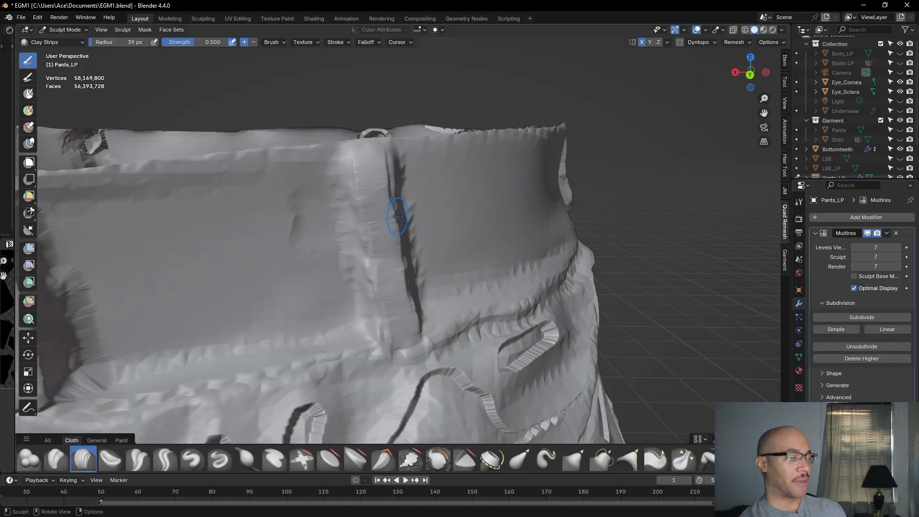
{"action": "middle_click_drag", "start_coordinate": [398, 217], "coordinate": [382, 214]}
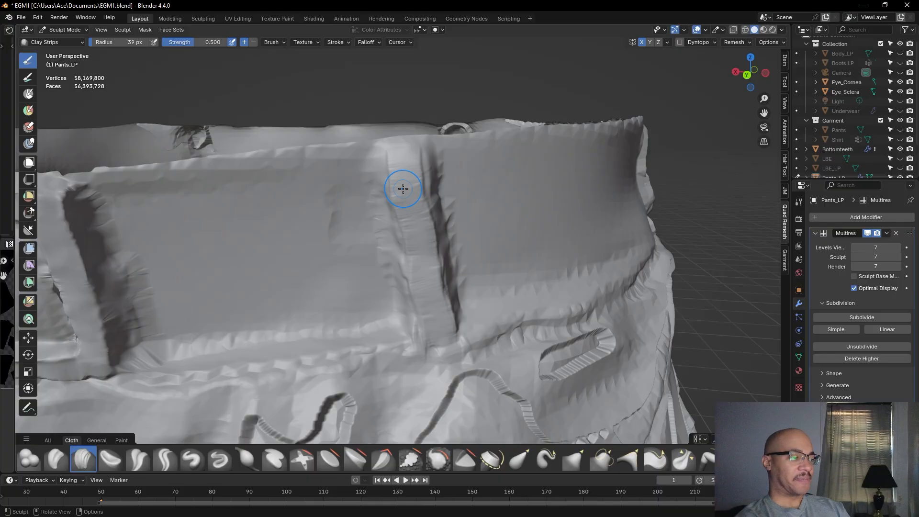
{"action": "left_click_drag", "start_coordinate": [403, 189], "coordinate": [398, 153]}
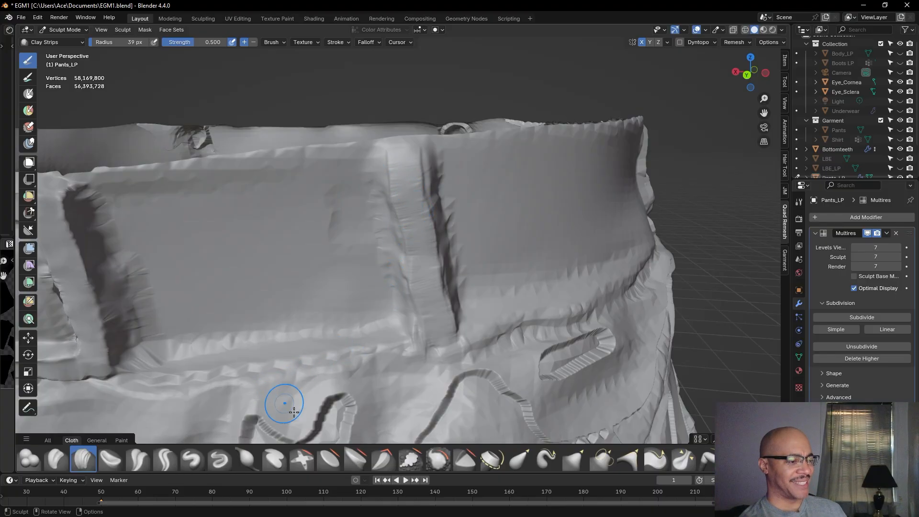
Straighten both long edges of the belt loop with short Grab strokes at a 47 px radius
{"action": "left_click", "coordinate": [576, 462]}
{"action": "left_click_drag", "start_coordinate": [401, 291], "coordinate": [408, 285]}
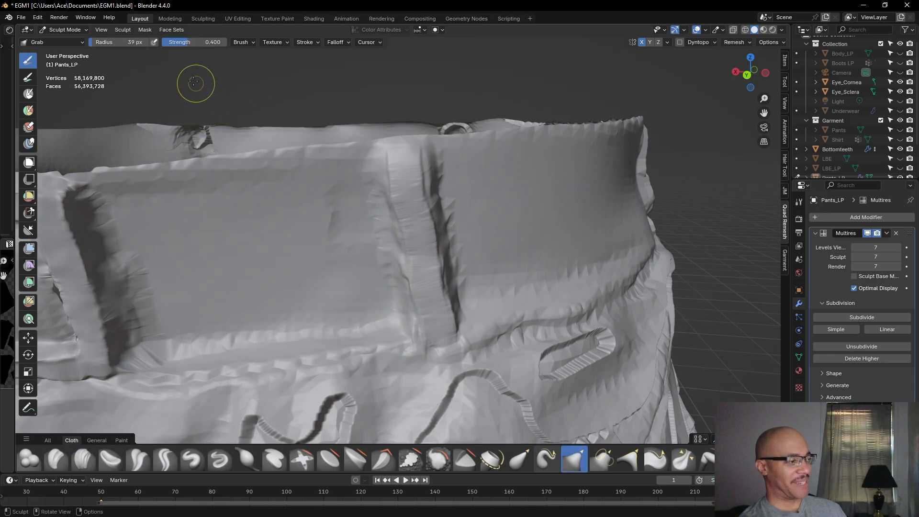
{"action": "left_click_drag", "start_coordinate": [117, 42], "coordinate": [127, 42]}
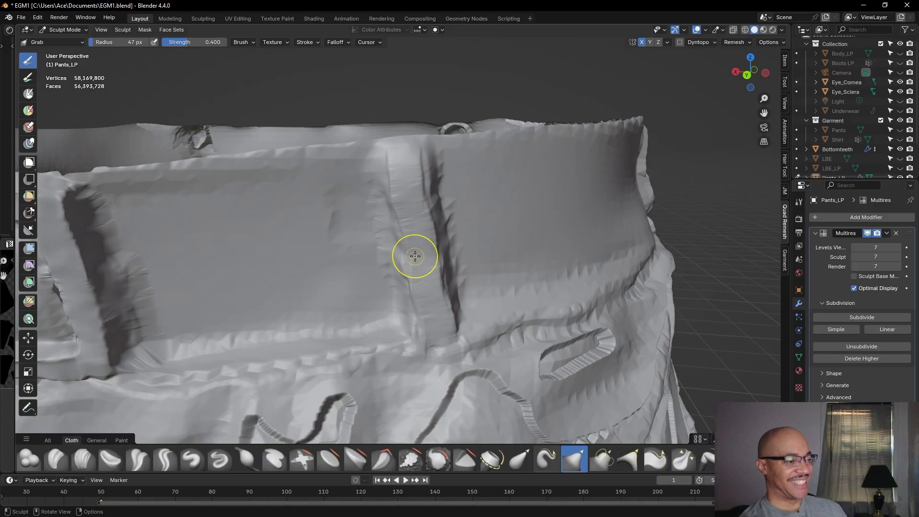
{"action": "mouse_move", "coordinate": [409, 261]}
{"action": "left_mouse_down"}
{"action": "mouse_move", "coordinate": [400, 265]}
{"action": "mouse_move", "coordinate": [402, 226]}
{"action": "mouse_move", "coordinate": [397, 242]}
{"action": "left_mouse_up"}
{"action": "left_click_drag", "start_coordinate": [429, 174], "coordinate": [424, 161]}
{"action": "left_click_drag", "start_coordinate": [373, 177], "coordinate": [385, 174]}
{"action": "mouse_move", "coordinate": [382, 183]}
{"action": "left_mouse_down"}
{"action": "mouse_move", "coordinate": [389, 177]}
{"action": "mouse_move", "coordinate": [394, 196]}
{"action": "left_mouse_up"}
{"action": "left_click_drag", "start_coordinate": [394, 195], "coordinate": [397, 196]}
{"action": "left_click_drag", "start_coordinate": [435, 223], "coordinate": [430, 239]}
{"action": "left_click_drag", "start_coordinate": [409, 289], "coordinate": [446, 282]}
{"action": "left_click_drag", "start_coordinate": [442, 301], "coordinate": [446, 302]}
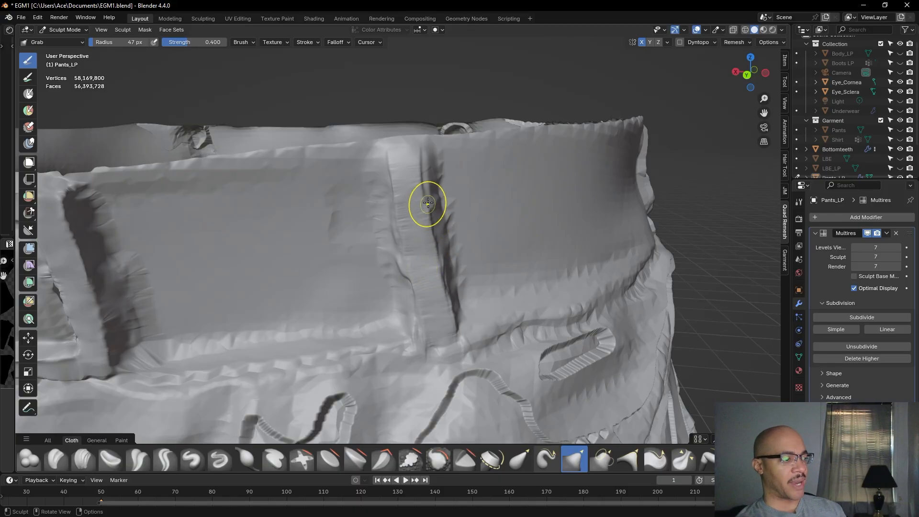
Smooth the belt loop's surface and its side edge from the upper end down to the base
{"action": "mouse_move", "coordinate": [474, 86]}
{"action": "middle_mouse_down"}
{"action": "mouse_move", "coordinate": [505, 154]}
{"action": "mouse_move", "coordinate": [467, 147]}
{"action": "mouse_move", "coordinate": [472, 165]}
{"action": "middle_mouse_up"}
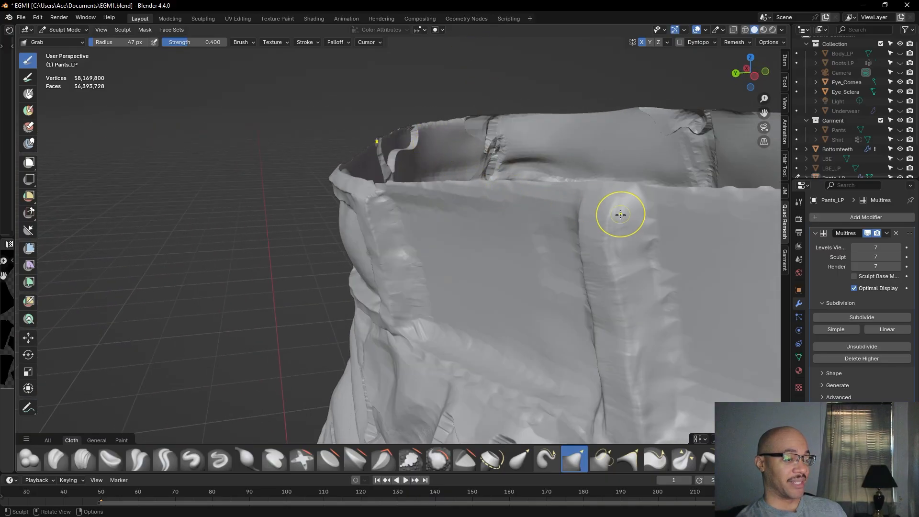
{"action": "mouse_move", "coordinate": [625, 240]}
{"action": "left_mouse_down", "text": "shift"}
{"action": "mouse_move", "coordinate": [628, 254]}
{"action": "mouse_move", "coordinate": [619, 207]}
{"action": "left_mouse_up", "text": "shift"}
{"action": "left_click_drag", "start_coordinate": [641, 377], "coordinate": [642, 357], "text": "shift"}
{"action": "mouse_move", "coordinate": [641, 352]}
{"action": "left_mouse_down", "text": "shift"}
{"action": "mouse_move", "coordinate": [655, 419]}
{"action": "mouse_move", "coordinate": [652, 396]}
{"action": "left_mouse_up", "text": "shift"}
{"action": "left_click_drag", "start_coordinate": [651, 427], "coordinate": [644, 366], "text": "shift"}
{"action": "mouse_move", "coordinate": [647, 304]}
{"action": "left_mouse_down", "text": "shift"}
{"action": "mouse_move", "coordinate": [648, 329]}
{"action": "mouse_move", "coordinate": [629, 292]}
{"action": "left_mouse_up", "text": "shift"}
Flatten the belt loop's side and front face along its full length with the Flatten/Contrast brush
{"action": "mouse_move", "coordinate": [616, 283]}
{"action": "middle_mouse_down"}
{"action": "mouse_move", "coordinate": [693, 279]}
{"action": "mouse_move", "coordinate": [529, 246]}
{"action": "middle_mouse_up"}
{"action": "mouse_move", "coordinate": [441, 295]}
{"action": "middle_mouse_down"}
{"action": "mouse_move", "coordinate": [460, 287]}
{"action": "mouse_move", "coordinate": [431, 294]}
{"action": "mouse_move", "coordinate": [469, 242]}
{"action": "middle_mouse_up"}
{"action": "left_click_drag", "start_coordinate": [292, 308], "coordinate": [290, 270]}
{"action": "key", "text": "ctrl+z"}
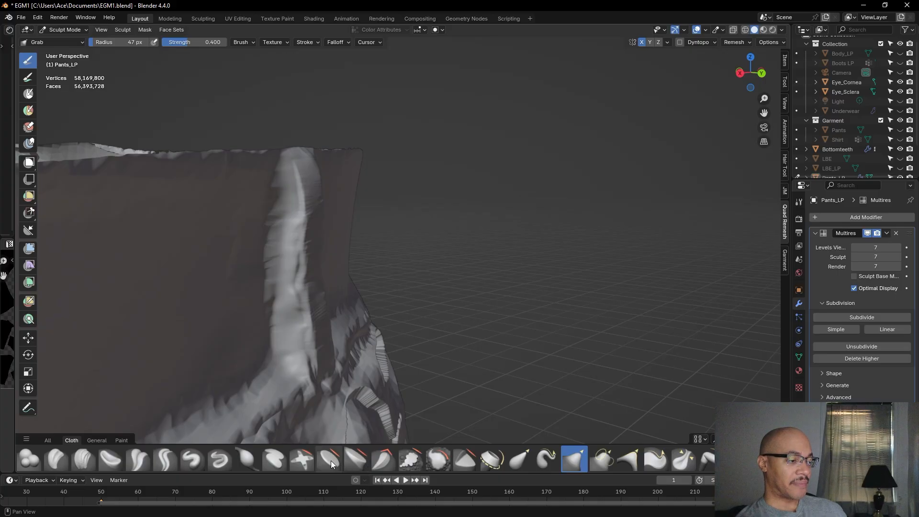
{"action": "left_click", "coordinate": [329, 459]}
{"action": "mouse_move", "coordinate": [293, 349]}
{"action": "left_mouse_down"}
{"action": "mouse_move", "coordinate": [303, 360]}
{"action": "mouse_move", "coordinate": [289, 178]}
{"action": "left_mouse_up"}
{"action": "middle_click_drag", "start_coordinate": [290, 176], "coordinate": [364, 182]}
{"action": "left_click_drag", "start_coordinate": [425, 190], "coordinate": [425, 195]}
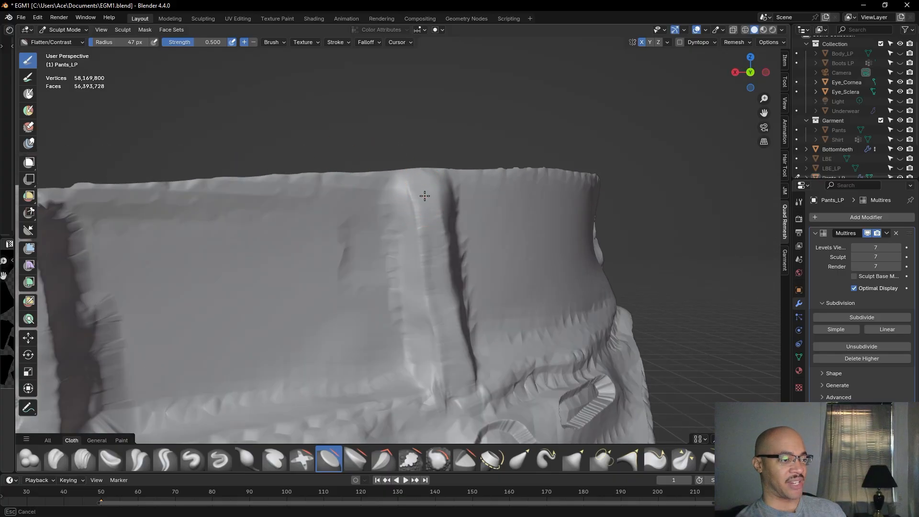
{"action": "mouse_move", "coordinate": [432, 232]}
{"action": "left_mouse_down"}
{"action": "mouse_move", "coordinate": [431, 215]}
{"action": "mouse_move", "coordinate": [439, 282]}
{"action": "left_mouse_up"}
{"action": "left_click_drag", "start_coordinate": [450, 334], "coordinate": [458, 367]}
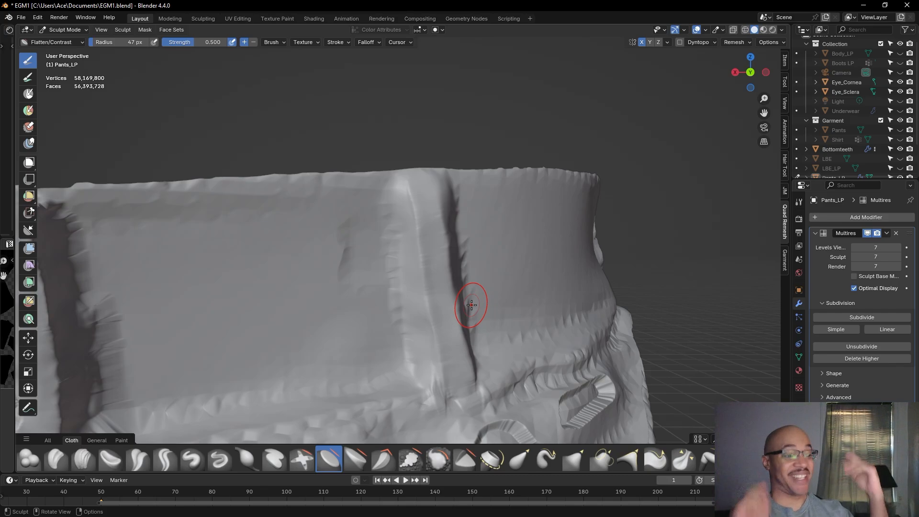
Set the Grab brush radius to 67 px and reshape the lower part and base of the belt loop
{"action": "middle_click_drag", "start_coordinate": [472, 185], "coordinate": [390, 195]}
{"action": "mouse_move", "coordinate": [534, 141]}
{"action": "middle_mouse_down"}
{"action": "mouse_move", "coordinate": [546, 154]}
{"action": "mouse_move", "coordinate": [450, 147]}
{"action": "mouse_move", "coordinate": [476, 148]}
{"action": "mouse_move", "coordinate": [570, 263]}
{"action": "mouse_move", "coordinate": [584, 260]}
{"action": "mouse_move", "coordinate": [358, 312]}
{"action": "middle_mouse_up"}
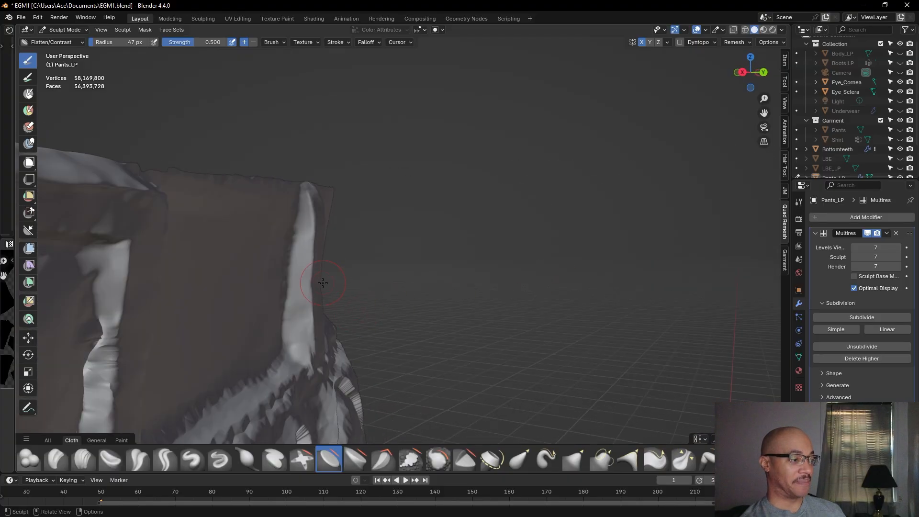
{"action": "key", "text": "g"}
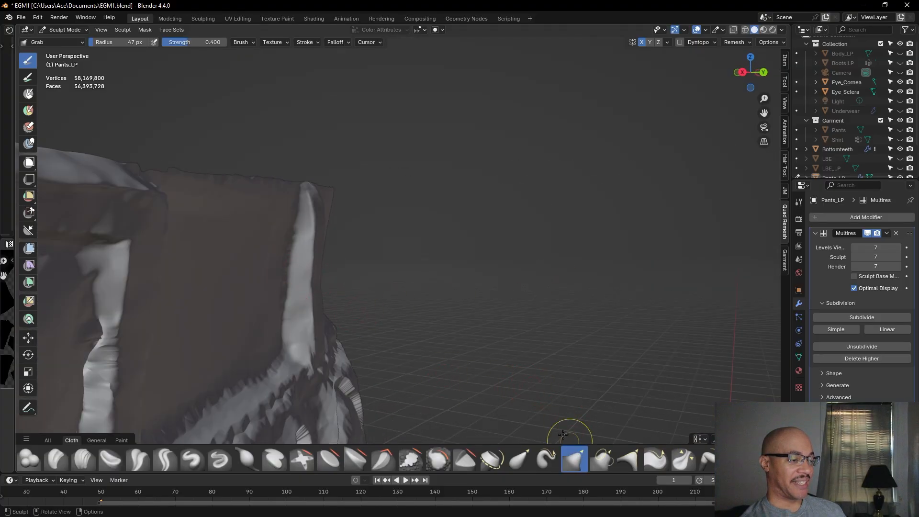
{"action": "key", "text": "f"}
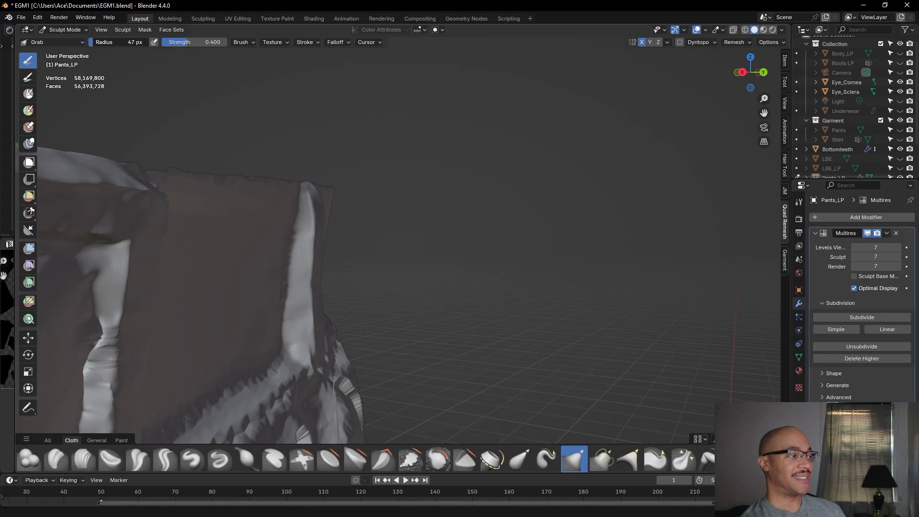
{"action": "left_click", "coordinate": [145, 101]}
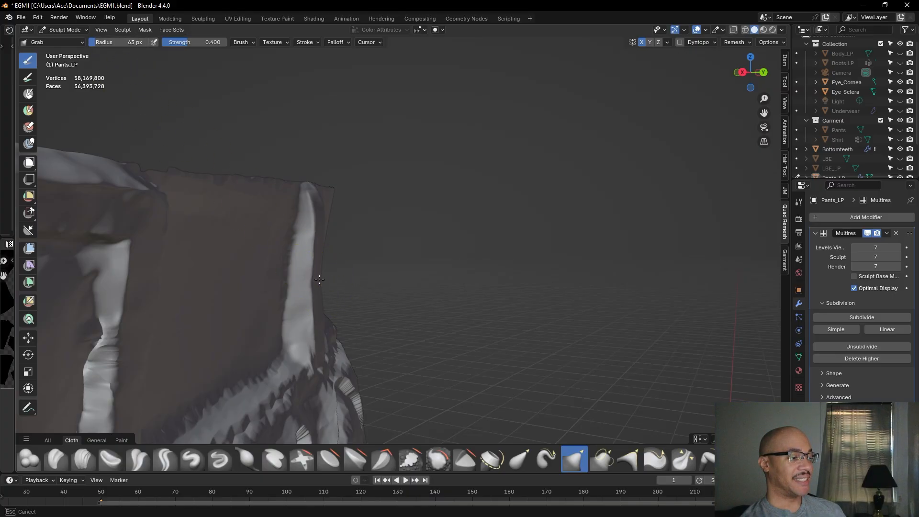
{"action": "middle_click_drag", "start_coordinate": [321, 280], "coordinate": [201, 251]}
{"action": "mouse_move", "coordinate": [523, 315]}
{"action": "middle_mouse_down"}
{"action": "mouse_move", "coordinate": [544, 341]}
{"action": "mouse_move", "coordinate": [554, 338]}
{"action": "middle_mouse_up"}
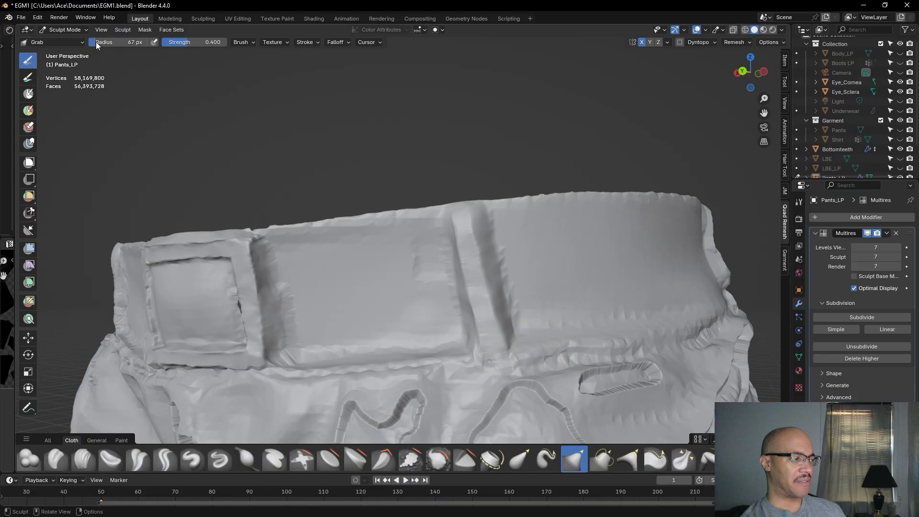
{"action": "mouse_move", "coordinate": [485, 345]}
{"action": "left_mouse_down"}
{"action": "mouse_move", "coordinate": [487, 353]}
{"action": "mouse_move", "coordinate": [474, 308]}
{"action": "left_mouse_up"}
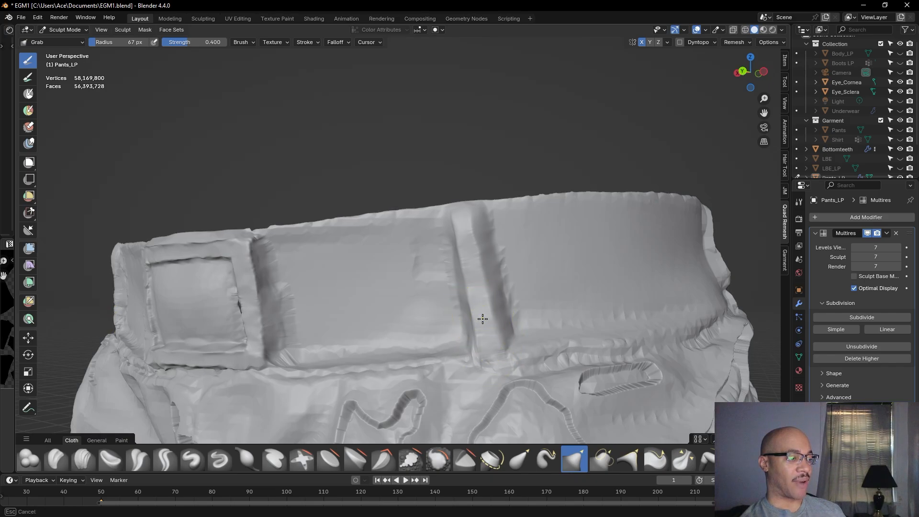
{"action": "left_click_drag", "start_coordinate": [494, 350], "coordinate": [491, 349]}
{"action": "left_click_drag", "start_coordinate": [495, 354], "coordinate": [492, 352]}
Examine the reshaped belt loop, the buckle and the remaining belt loops around the waistband from several angles
{"action": "mouse_move", "coordinate": [541, 151]}
{"action": "middle_mouse_down"}
{"action": "mouse_move", "coordinate": [599, 143]}
{"action": "mouse_move", "coordinate": [548, 161]}
{"action": "mouse_move", "coordinate": [592, 191]}
{"action": "middle_mouse_up"}
{"action": "scroll", "coordinate": [585, 165], "scroll_direction": "down", "scroll_amount": 2}
{"action": "scroll", "coordinate": [567, 157], "scroll_direction": "down", "scroll_amount": 3}
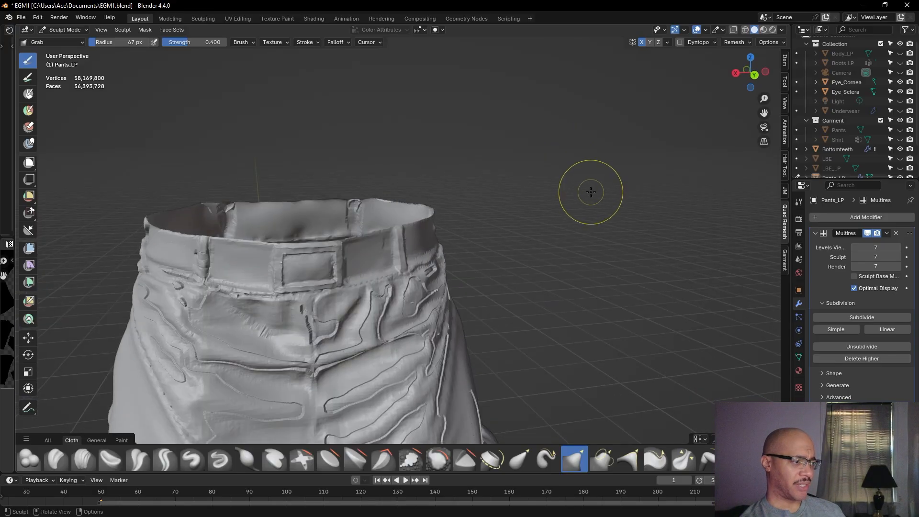
{"action": "scroll", "coordinate": [517, 209], "scroll_direction": "up", "scroll_amount": 4}
{"action": "scroll", "coordinate": [520, 201], "scroll_direction": "down", "scroll_amount": 4}
{"action": "middle_click_drag", "start_coordinate": [519, 199], "coordinate": [365, 226]}
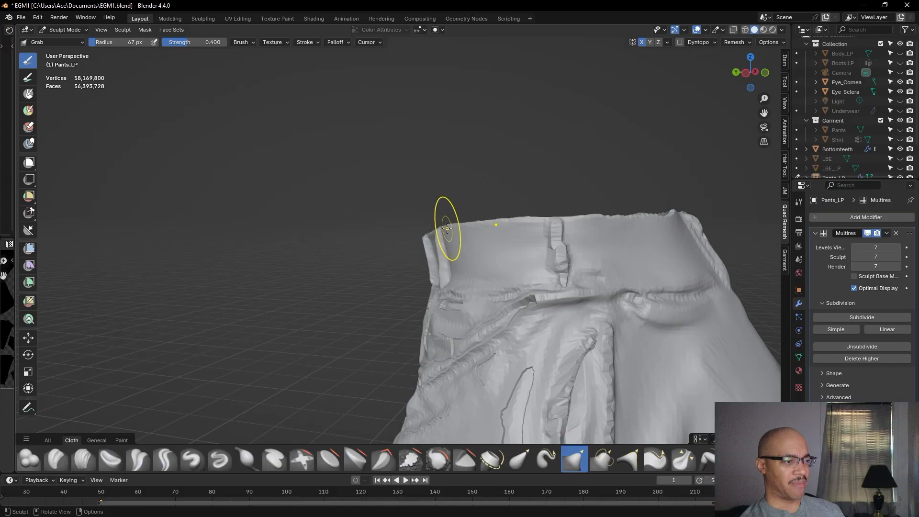
{"action": "middle_click_drag", "start_coordinate": [449, 259], "coordinate": [398, 261]}
{"action": "middle_click_drag", "start_coordinate": [369, 258], "coordinate": [402, 267]}
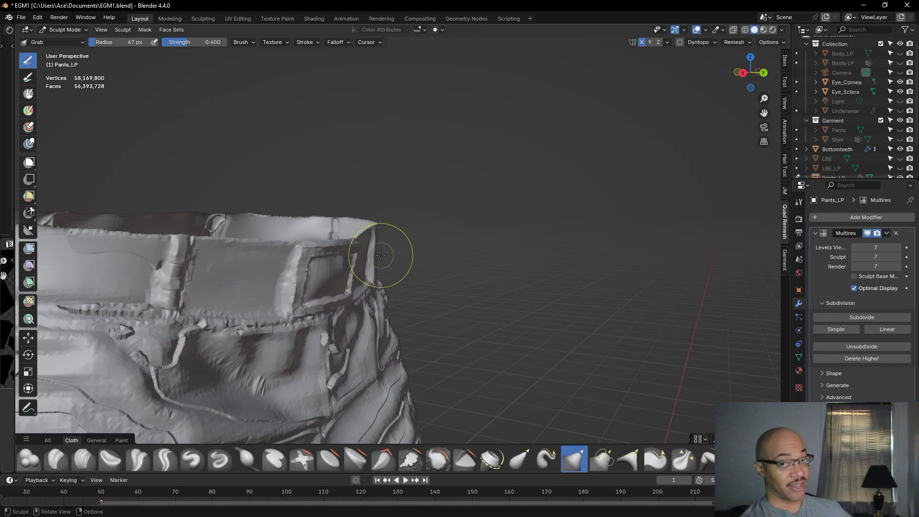
{"action": "middle_click_drag", "start_coordinate": [370, 215], "coordinate": [413, 244]}
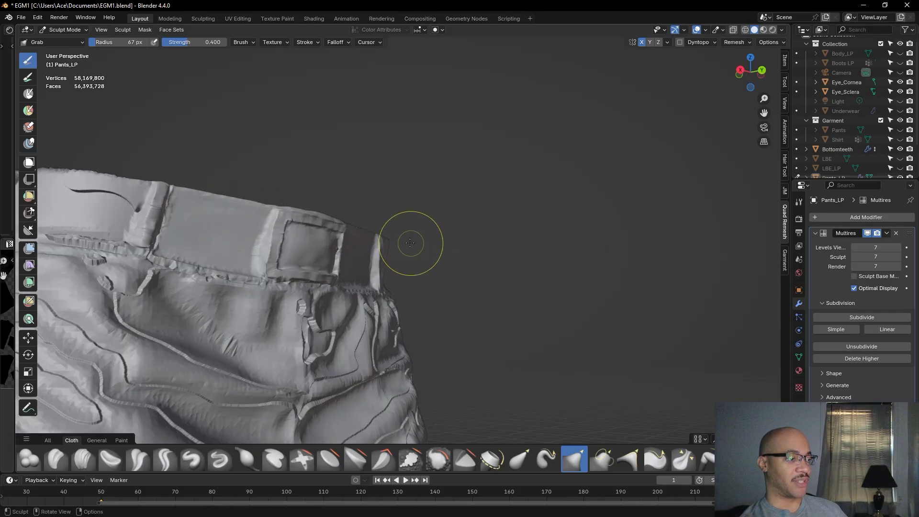
{"action": "middle_click_drag", "start_coordinate": [206, 205], "coordinate": [248, 237]}
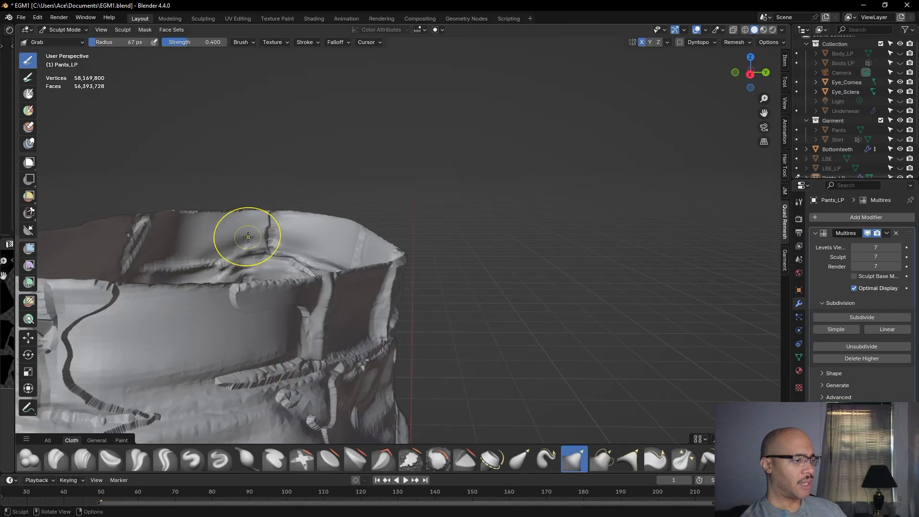
{"action": "scroll", "coordinate": [383, 192], "scroll_direction": "up", "scroll_amount": 8}
{"action": "middle_click_drag", "start_coordinate": [365, 283], "coordinate": [315, 244]}
{"action": "scroll", "coordinate": [194, 256], "scroll_direction": "down", "scroll_amount": 4}
{"action": "scroll", "coordinate": [285, 248], "scroll_direction": "up", "scroll_amount": 2}
{"action": "scroll", "coordinate": [279, 232], "scroll_direction": "up", "scroll_amount": 6}
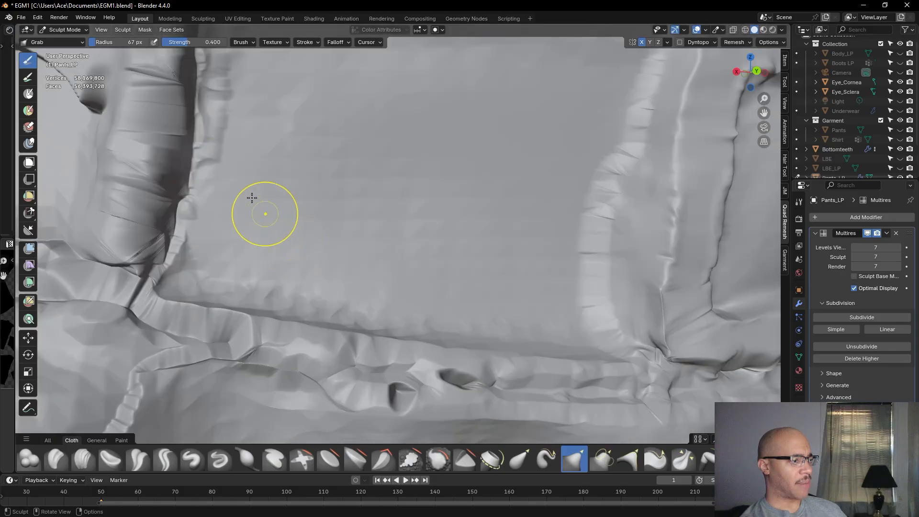
{"action": "scroll", "coordinate": [187, 181], "scroll_direction": "down", "scroll_amount": 6}
{"action": "middle_click_drag", "start_coordinate": [376, 240], "coordinate": [339, 239]}
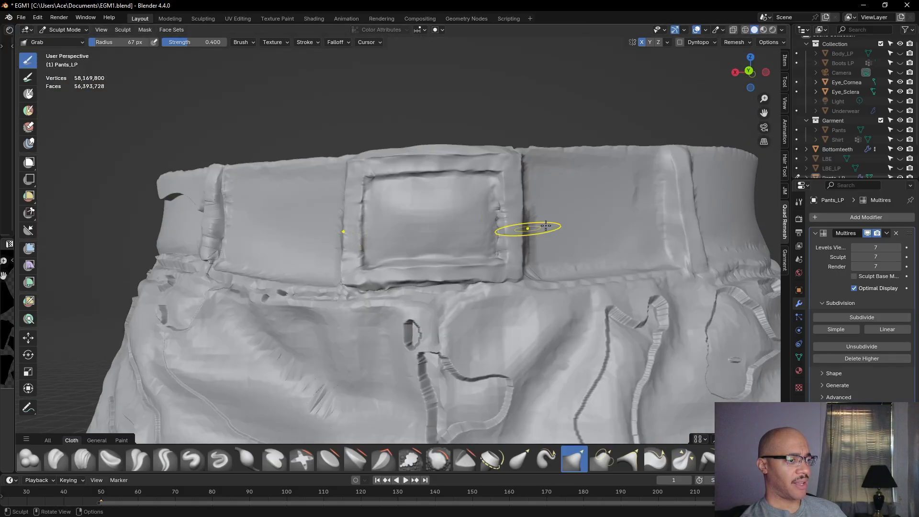
{"action": "middle_click_drag", "start_coordinate": [631, 200], "coordinate": [482, 220], "text": "shift"}
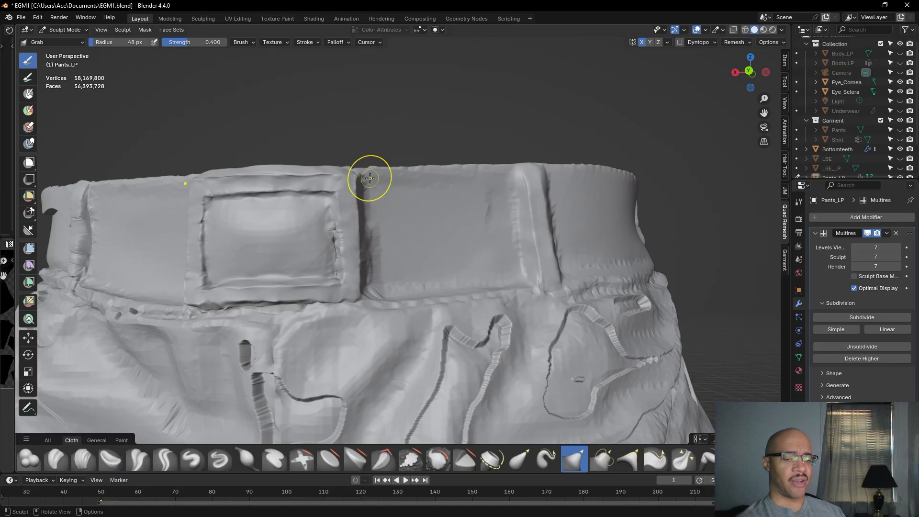
{"action": "mouse_move", "coordinate": [499, 102]}
{"action": "middle_mouse_down"}
{"action": "mouse_move", "coordinate": [537, 118]}
{"action": "mouse_move", "coordinate": [509, 216]}
{"action": "mouse_move", "coordinate": [538, 261]}
{"action": "mouse_move", "coordinate": [589, 253]}
{"action": "mouse_move", "coordinate": [383, 257]}
{"action": "middle_mouse_up"}
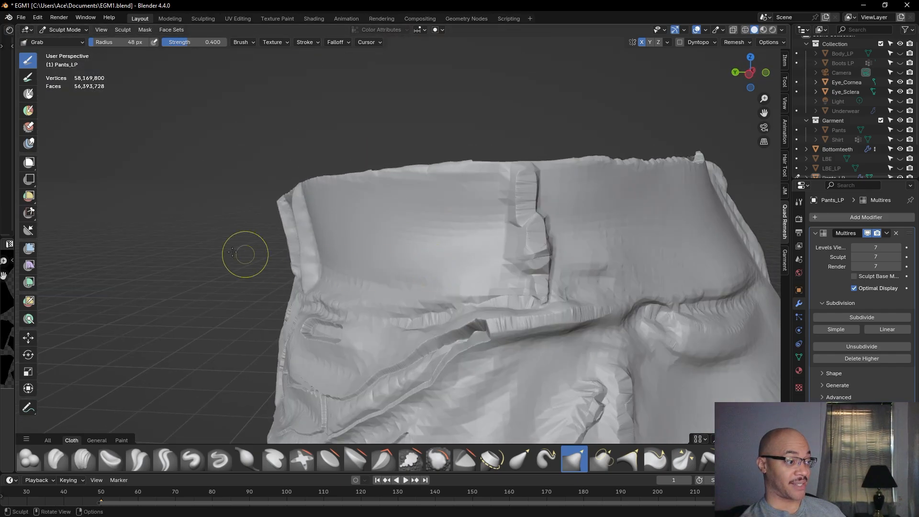
Set the Grab brush radius to 64 px with the side belt loop in close view
{"action": "middle_click_drag", "start_coordinate": [230, 253], "coordinate": [356, 245], "text": "shift"}
{"action": "scroll", "coordinate": [338, 250], "scroll_direction": "up", "scroll_amount": 5}
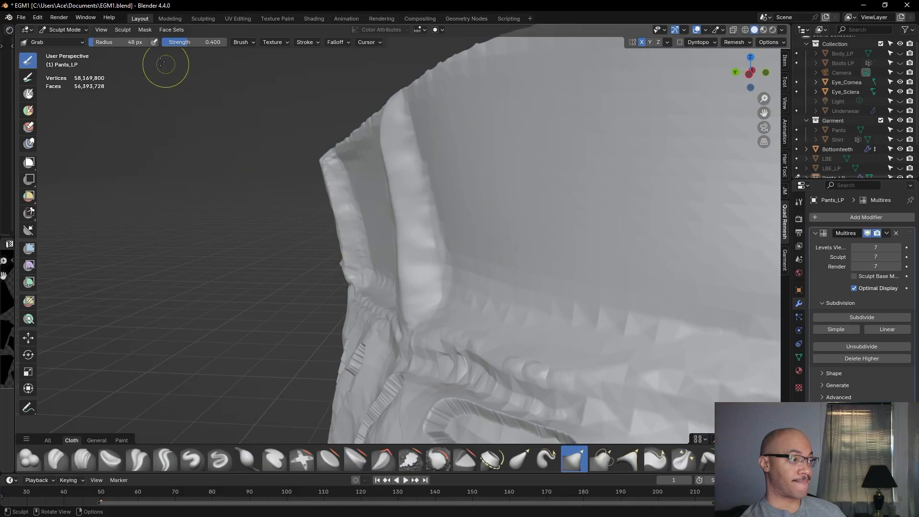
{"action": "left_click_drag", "start_coordinate": [114, 44], "coordinate": [117, 44]}
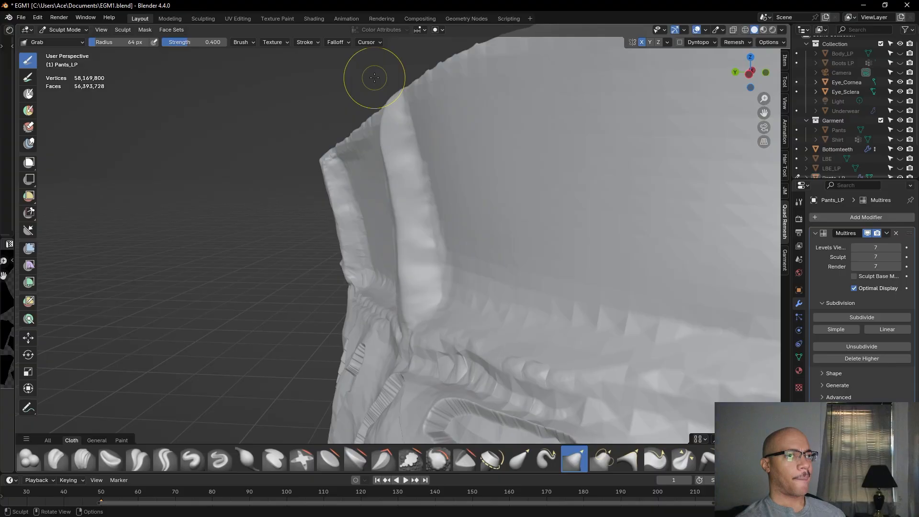
Sharpen the upper part of the belt loop's left edge using the Draw Sharp brush at a 13 px radius
{"action": "middle_click_drag", "start_coordinate": [281, 140], "coordinate": [426, 123]}
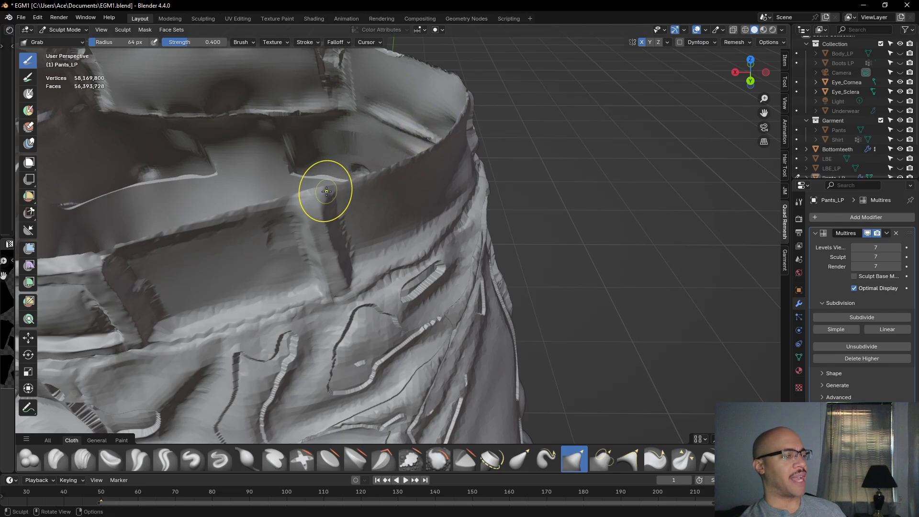
{"action": "middle_click_drag", "start_coordinate": [246, 164], "coordinate": [216, 220], "text": "shift"}
{"action": "middle_click_drag", "start_coordinate": [235, 169], "coordinate": [294, 217], "text": "shift"}
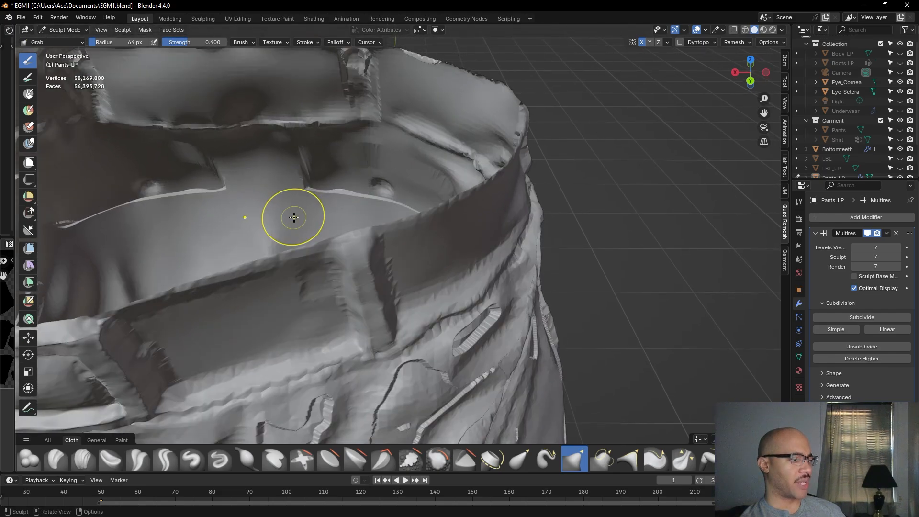
{"action": "scroll", "coordinate": [293, 217], "scroll_direction": "up", "scroll_amount": 1}
{"action": "middle_click_drag", "start_coordinate": [277, 185], "coordinate": [424, 162], "text": "shift"}
{"action": "scroll", "coordinate": [424, 196], "scroll_direction": "up", "scroll_amount": 1}
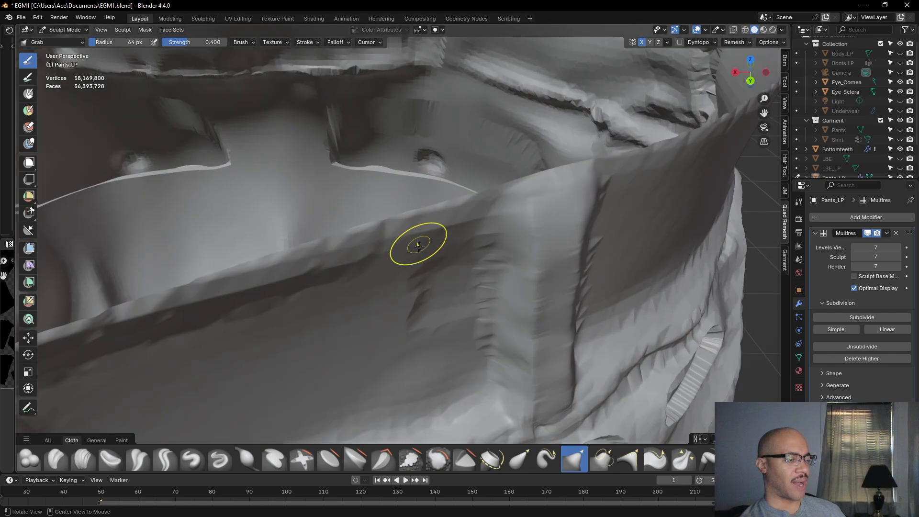
{"action": "middle_click_drag", "start_coordinate": [417, 271], "coordinate": [432, 219]}
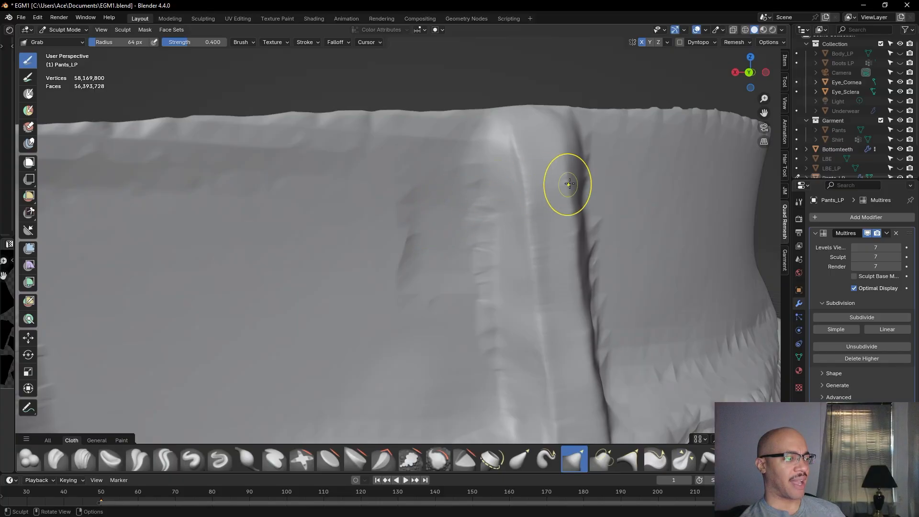
{"action": "left_click", "coordinate": [225, 463]}
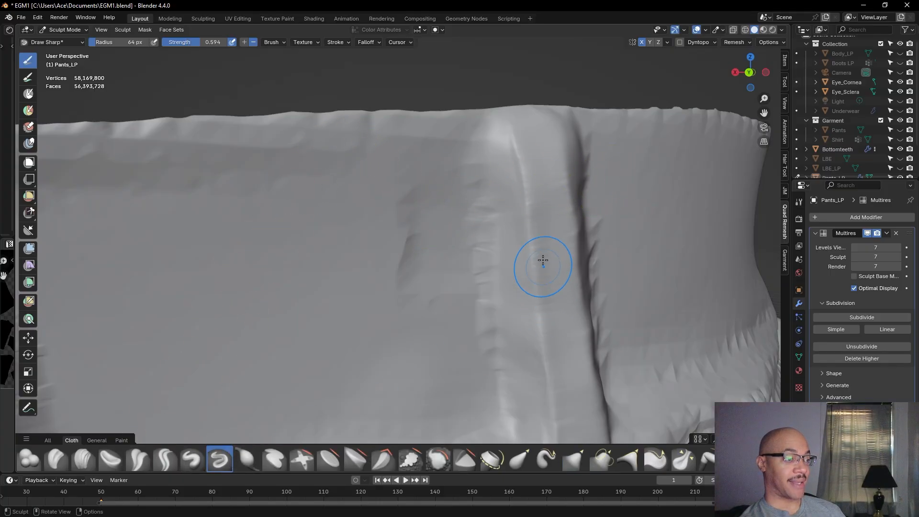
{"action": "left_click_drag", "start_coordinate": [111, 44], "coordinate": [96, 44]}
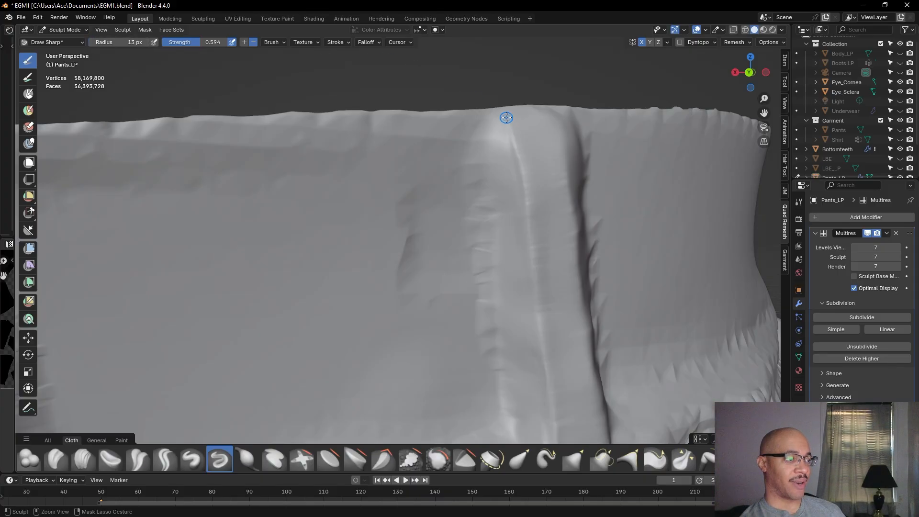
{"action": "left_click_drag", "start_coordinate": [503, 110], "coordinate": [515, 142]}
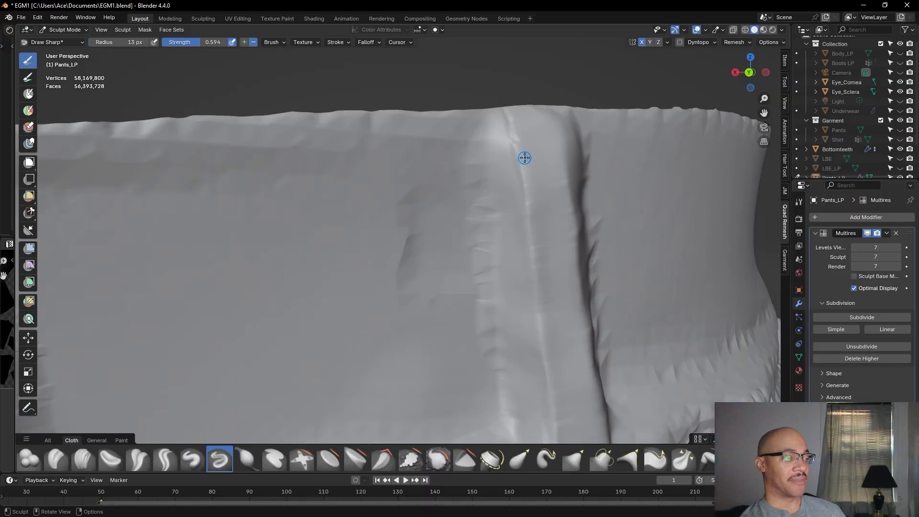
{"action": "mouse_move", "coordinate": [513, 141]}
{"action": "left_mouse_down"}
{"action": "mouse_move", "coordinate": [504, 121]}
{"action": "mouse_move", "coordinate": [517, 148]}
{"action": "left_mouse_up"}
Draw a sharp ridge along the upper part of the belt loop's right edge
{"action": "mouse_move", "coordinate": [522, 143]}
{"action": "middle_mouse_down"}
{"action": "mouse_move", "coordinate": [513, 154]}
{"action": "mouse_move", "coordinate": [530, 205]}
{"action": "middle_mouse_up"}
{"action": "mouse_move", "coordinate": [531, 226]}
{"action": "left_mouse_down"}
{"action": "mouse_move", "coordinate": [542, 185]}
{"action": "mouse_move", "coordinate": [534, 216]}
{"action": "left_mouse_up"}
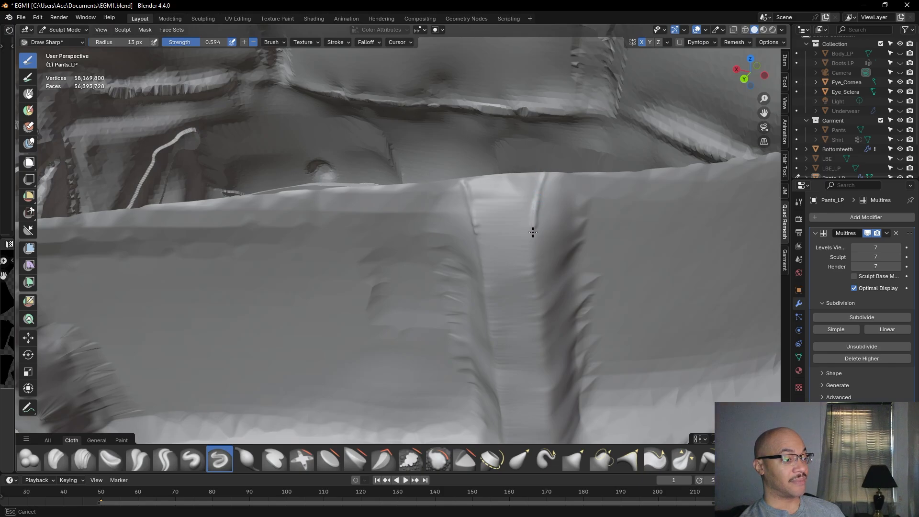
{"action": "left_click_drag", "start_coordinate": [534, 265], "coordinate": [528, 292]}
Extend the Draw Sharp ridge down the belt loop's right edge towards mid-height
{"action": "mouse_move", "coordinate": [528, 292]}
{"action": "middle_mouse_down", "text": "shift"}
{"action": "mouse_move", "coordinate": [513, 136]}
{"action": "mouse_move", "coordinate": [516, 201]}
{"action": "mouse_move", "coordinate": [531, 155]}
{"action": "mouse_move", "coordinate": [439, 150]}
{"action": "middle_mouse_up", "text": "shift"}
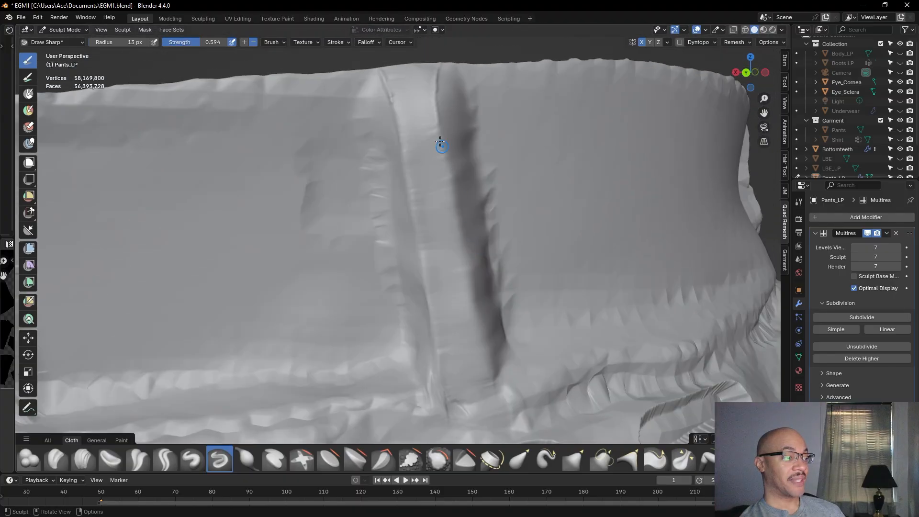
{"action": "left_click_drag", "start_coordinate": [433, 117], "coordinate": [451, 178]}
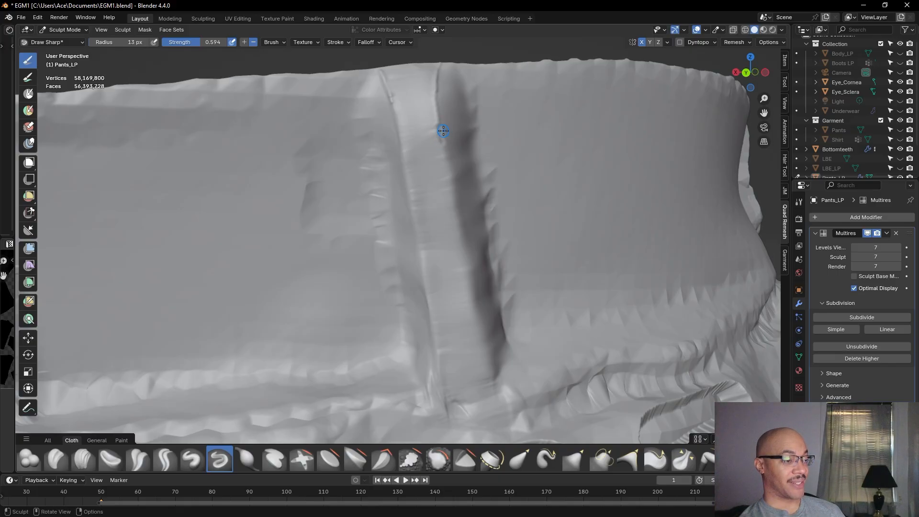
{"action": "left_click_drag", "start_coordinate": [441, 128], "coordinate": [451, 167]}
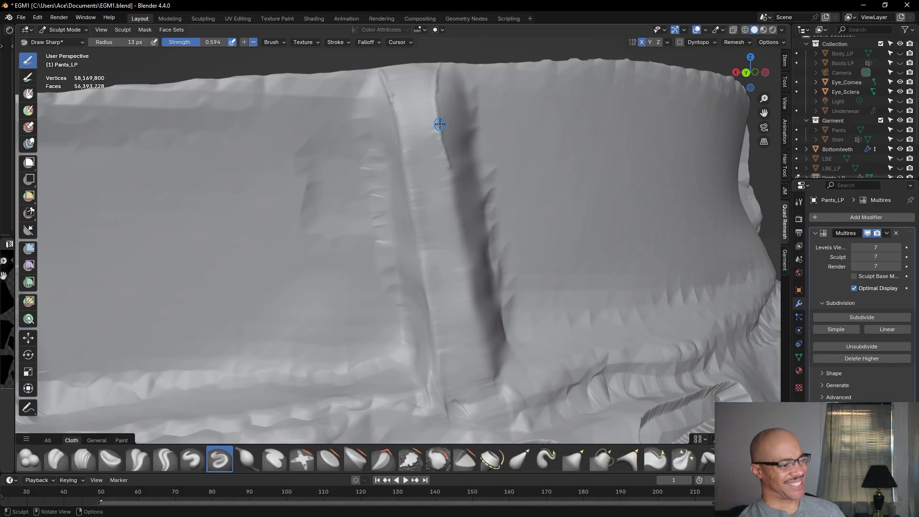
{"action": "mouse_move", "coordinate": [438, 126]}
{"action": "left_mouse_down"}
{"action": "mouse_move", "coordinate": [450, 175]}
{"action": "mouse_move", "coordinate": [451, 167]}
{"action": "left_mouse_up"}
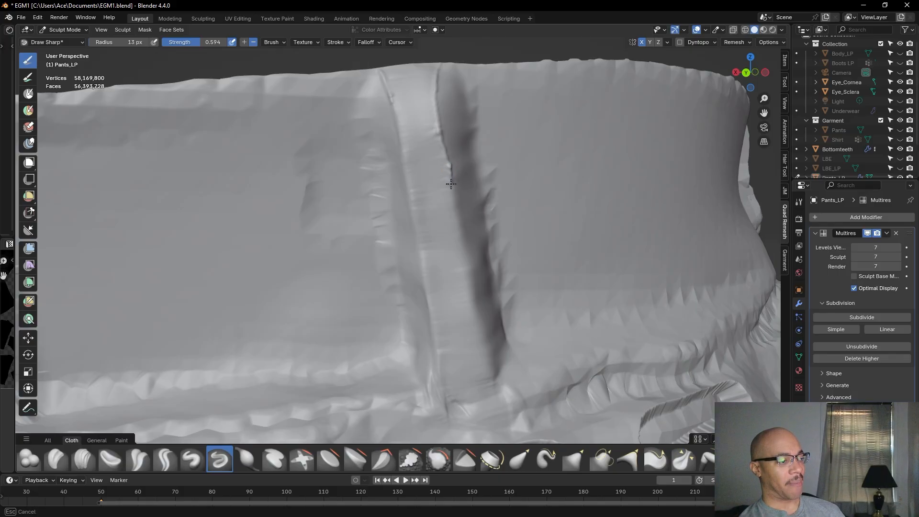
{"action": "left_click_drag", "start_coordinate": [451, 191], "coordinate": [460, 207]}
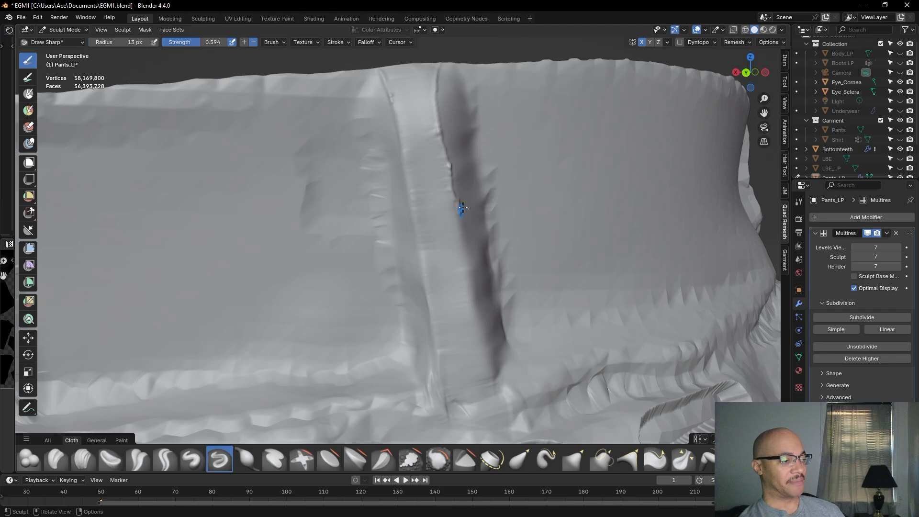
{"action": "left_click_drag", "start_coordinate": [450, 172], "coordinate": [449, 169]}
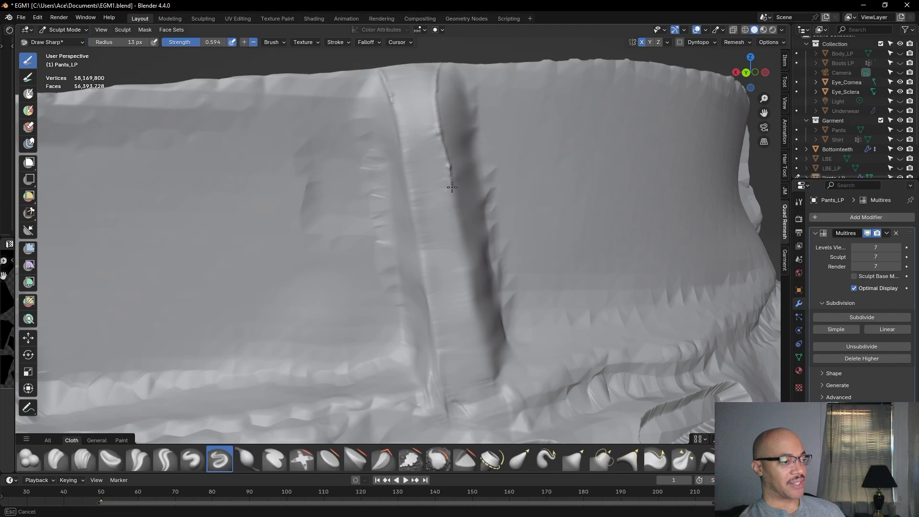
{"action": "left_click_drag", "start_coordinate": [455, 208], "coordinate": [455, 210]}
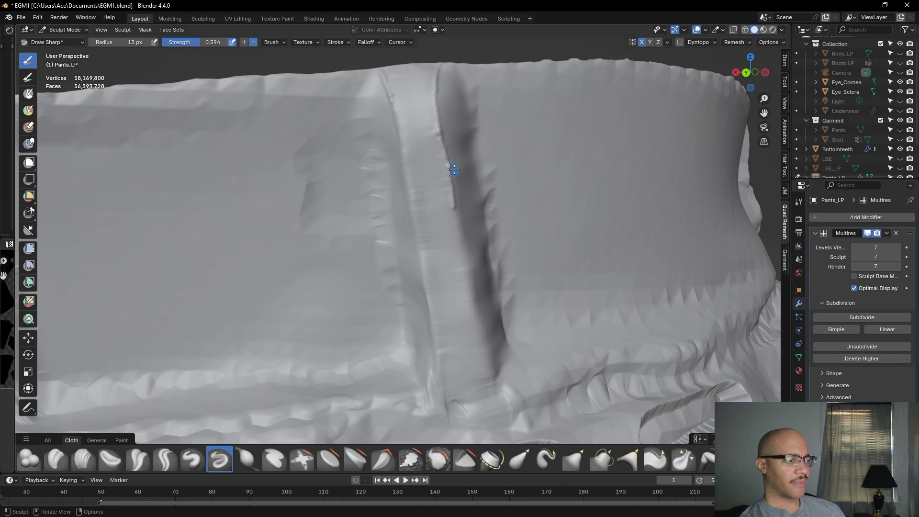
Smooth the bumps in the lower stretch of the ridge on the belt loop's right edge
{"action": "scroll", "coordinate": [459, 187], "scroll_direction": "up", "scroll_amount": 4}
{"action": "scroll", "coordinate": [481, 210], "scroll_direction": "down", "scroll_amount": 2}
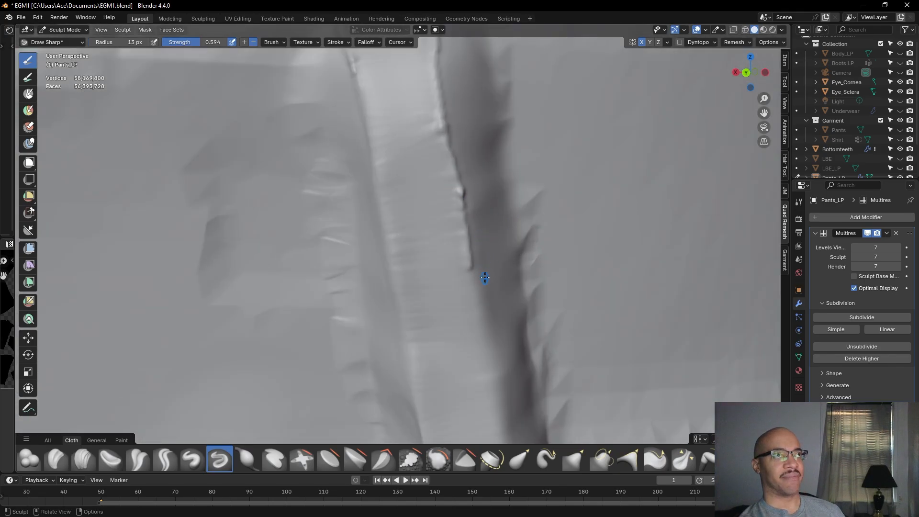
{"action": "scroll", "coordinate": [491, 230], "scroll_direction": "down", "scroll_amount": 1}
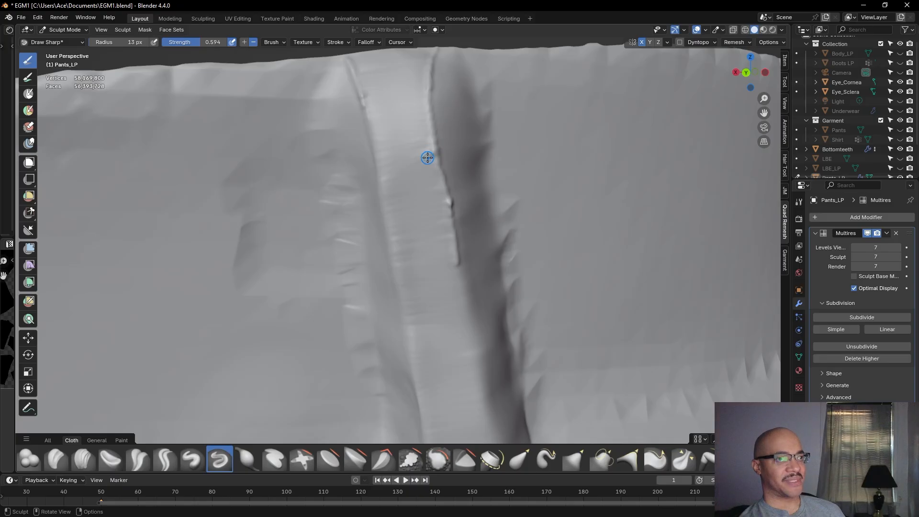
{"action": "middle_click_drag", "start_coordinate": [427, 158], "coordinate": [429, 182], "text": "shift"}
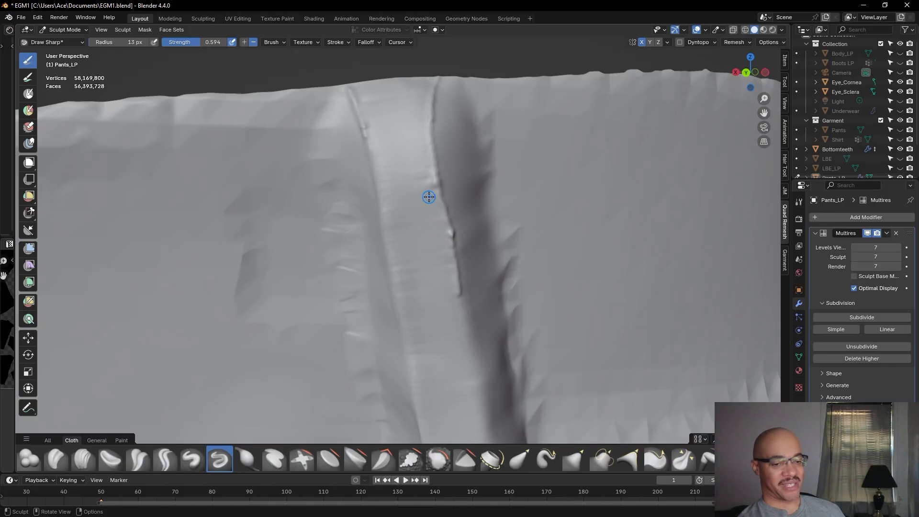
{"action": "left_click_drag", "start_coordinate": [449, 235], "coordinate": [448, 266], "text": "shift"}
{"action": "left_click_drag", "start_coordinate": [456, 297], "coordinate": [455, 294], "text": "shift"}
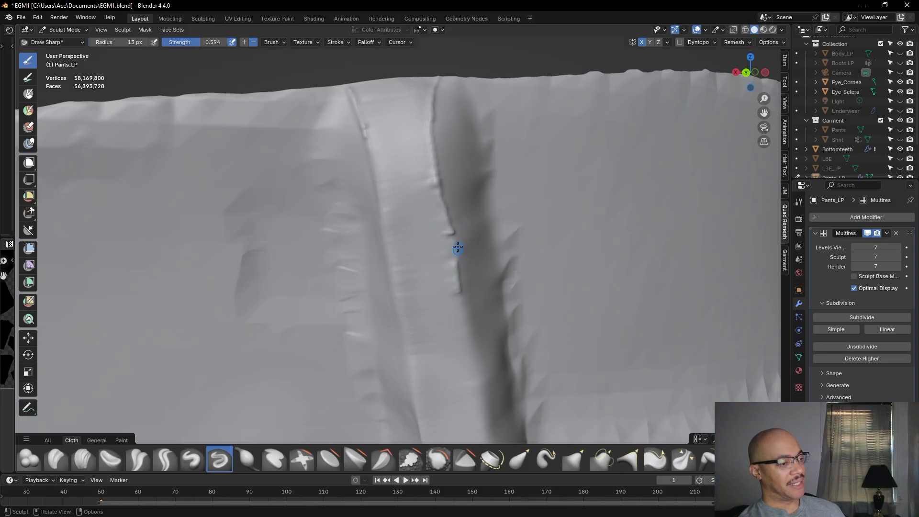
{"action": "left_click_drag", "start_coordinate": [449, 232], "coordinate": [454, 263], "text": "shift"}
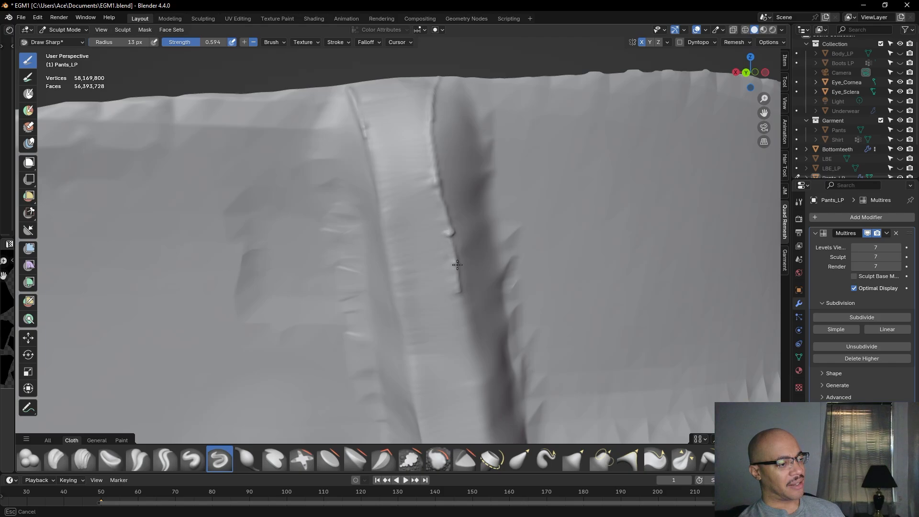
{"action": "left_click_drag", "start_coordinate": [457, 259], "coordinate": [457, 265], "text": "shift"}
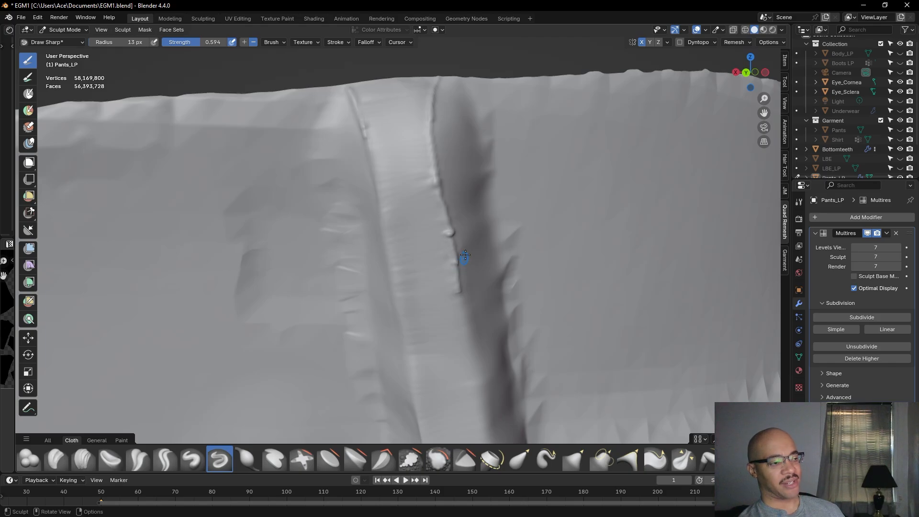
Flatten the upper part of the right edge's ridge with the Flatten/Contrast brush at a 13 px radius
{"action": "middle_click_drag", "start_coordinate": [487, 193], "coordinate": [392, 199]}
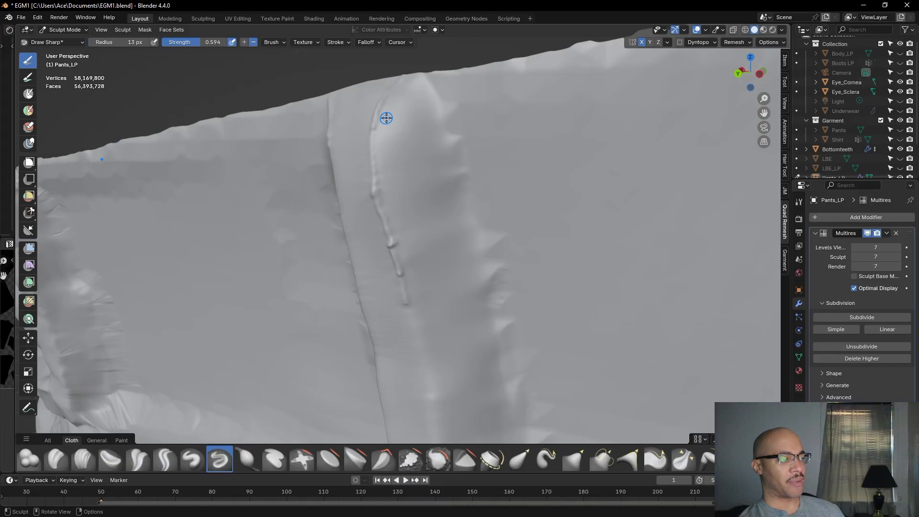
{"action": "left_click", "coordinate": [329, 458]}
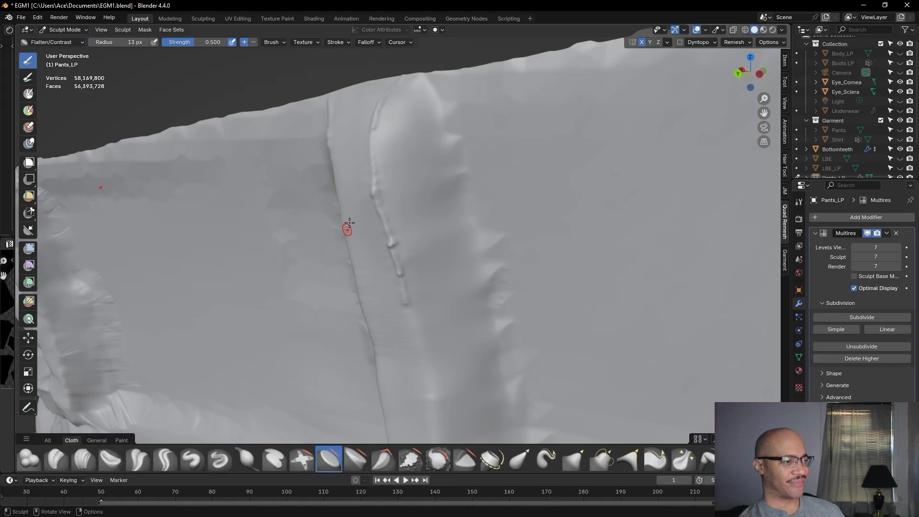
{"action": "left_click_drag", "start_coordinate": [375, 129], "coordinate": [377, 125]}
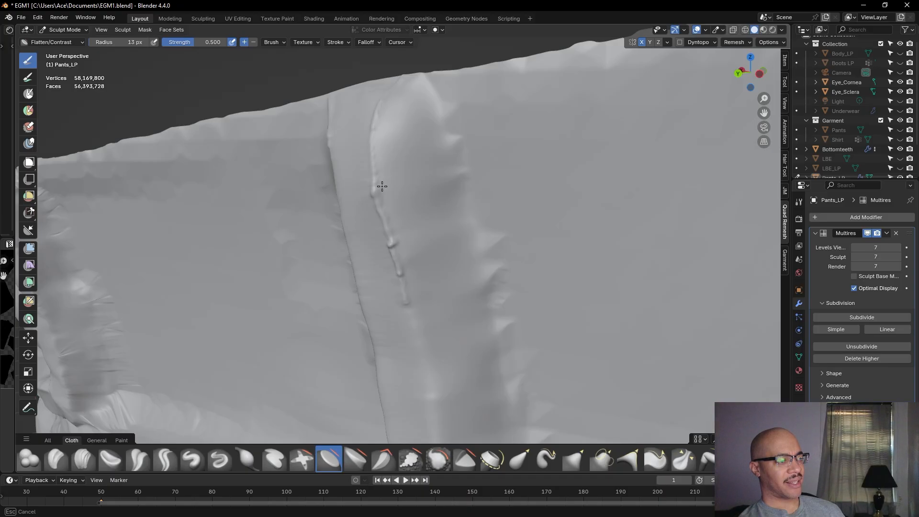
{"action": "left_click_drag", "start_coordinate": [379, 186], "coordinate": [381, 190]}
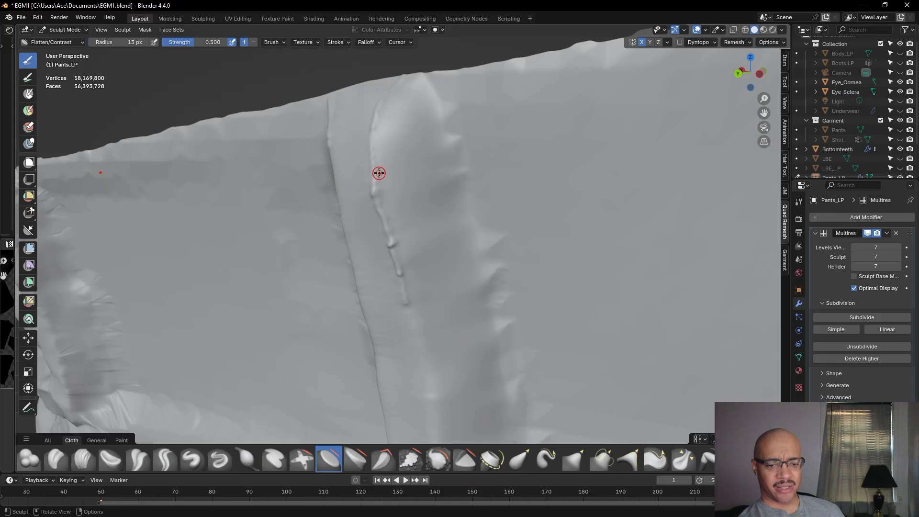
Flatten the bumpy middle stretch of the ridge along the belt loop's right edge
{"action": "mouse_move", "coordinate": [384, 193]}
{"action": "middle_mouse_down"}
{"action": "mouse_move", "coordinate": [418, 185]}
{"action": "mouse_move", "coordinate": [465, 192]}
{"action": "mouse_move", "coordinate": [458, 213]}
{"action": "middle_mouse_up"}
{"action": "mouse_move", "coordinate": [440, 198]}
{"action": "left_mouse_down"}
{"action": "mouse_move", "coordinate": [441, 189]}
{"action": "mouse_move", "coordinate": [461, 304]}
{"action": "mouse_move", "coordinate": [462, 294]}
{"action": "left_mouse_up"}
{"action": "mouse_move", "coordinate": [463, 281]}
{"action": "middle_mouse_down", "text": "shift"}
{"action": "mouse_move", "coordinate": [470, 312]}
{"action": "mouse_move", "coordinate": [433, 294]}
{"action": "middle_mouse_up", "text": "shift"}
{"action": "mouse_move", "coordinate": [433, 294]}
{"action": "left_mouse_down"}
{"action": "mouse_move", "coordinate": [445, 238]}
{"action": "mouse_move", "coordinate": [438, 192]}
{"action": "left_mouse_up"}
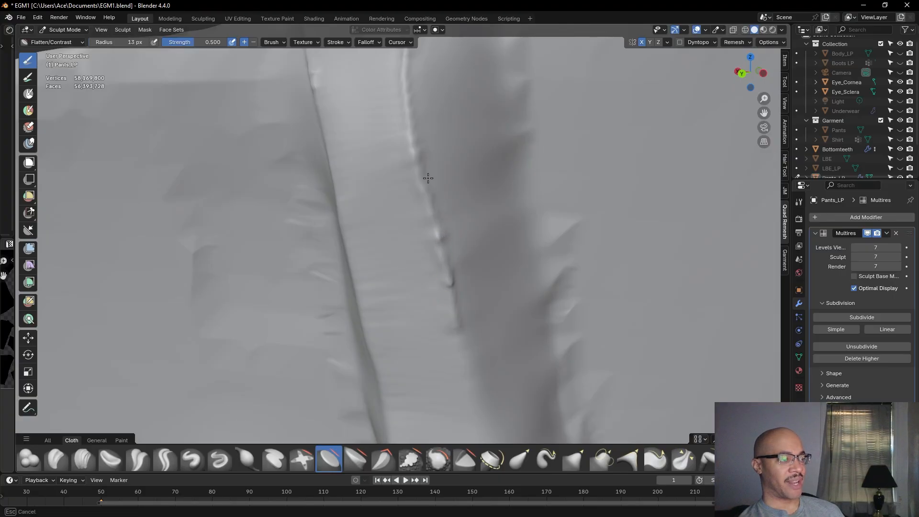
{"action": "mouse_move", "coordinate": [431, 182]}
{"action": "left_mouse_down"}
{"action": "mouse_move", "coordinate": [412, 126]}
{"action": "mouse_move", "coordinate": [417, 101]}
{"action": "mouse_move", "coordinate": [417, 119]}
{"action": "left_mouse_up"}
Flatten the sharp ridge on the upper part of the belt loop's left edge
{"action": "mouse_move", "coordinate": [417, 120]}
{"action": "middle_mouse_down"}
{"action": "mouse_move", "coordinate": [439, 197]}
{"action": "mouse_move", "coordinate": [548, 214]}
{"action": "middle_mouse_up"}
{"action": "left_click_drag", "start_coordinate": [457, 197], "coordinate": [388, 210], "text": "alt"}
{"action": "scroll", "coordinate": [397, 188], "scroll_direction": "up", "scroll_amount": 2}
{"action": "left_click_drag", "start_coordinate": [395, 99], "coordinate": [400, 129]}
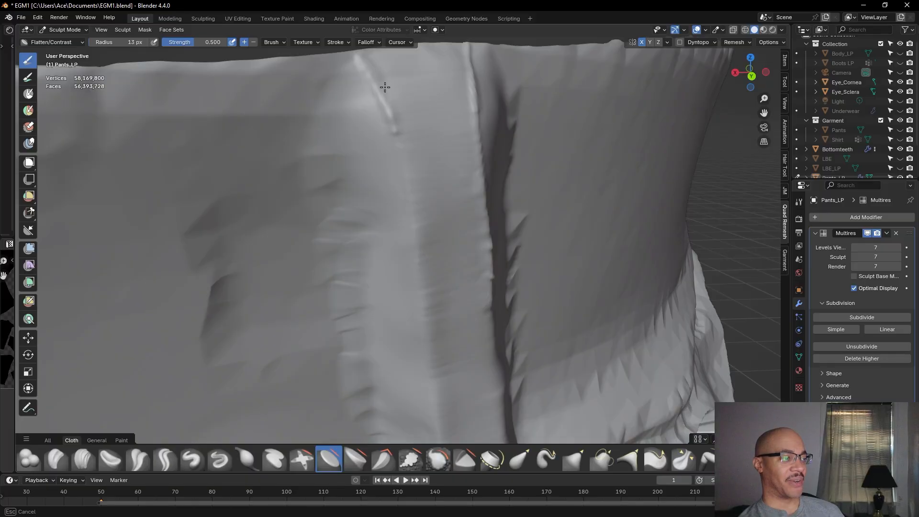
{"action": "mouse_move", "coordinate": [395, 126]}
{"action": "left_mouse_down"}
{"action": "mouse_move", "coordinate": [412, 200]}
{"action": "mouse_move", "coordinate": [396, 193]}
{"action": "mouse_move", "coordinate": [378, 142]}
{"action": "left_mouse_up"}
{"action": "left_click_drag", "start_coordinate": [373, 175], "coordinate": [382, 171]}
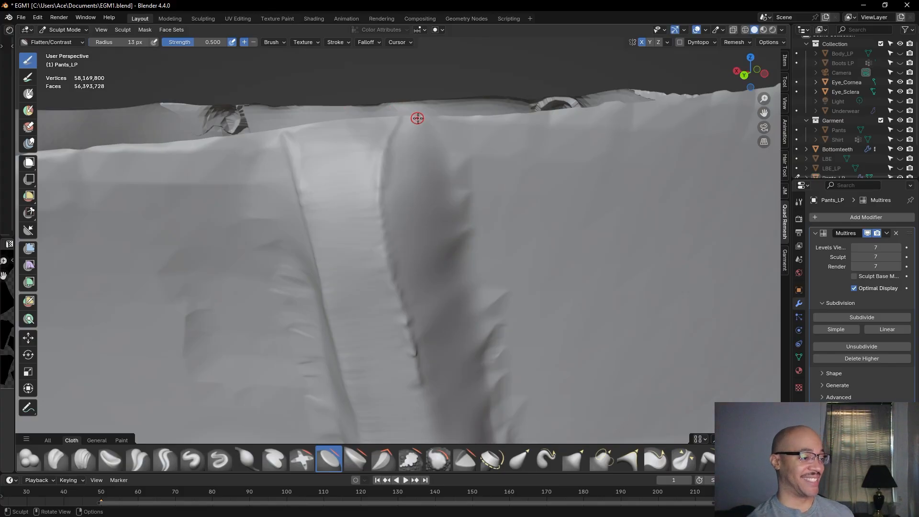
Flatten the remaining bumps along the belt loop's right edge, working from its side and front
{"action": "middle_click_drag", "start_coordinate": [453, 312], "coordinate": [444, 230], "text": "ctrl"}
{"action": "mouse_move", "coordinate": [434, 189]}
{"action": "left_mouse_down"}
{"action": "mouse_move", "coordinate": [441, 226]}
{"action": "mouse_move", "coordinate": [437, 176]}
{"action": "left_mouse_up"}
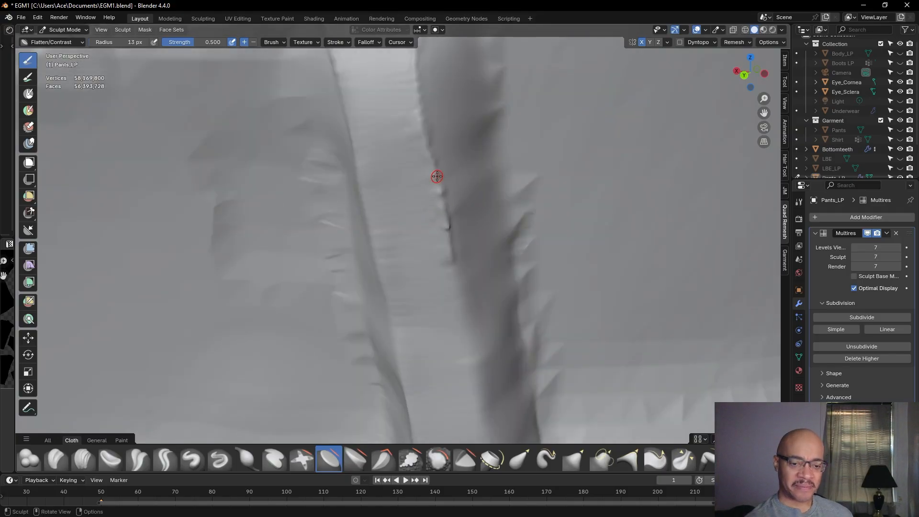
{"action": "mouse_move", "coordinate": [462, 170]}
{"action": "middle_mouse_down", "text": "ctrl"}
{"action": "mouse_move", "coordinate": [472, 171]}
{"action": "mouse_move", "coordinate": [446, 182]}
{"action": "mouse_move", "coordinate": [423, 210]}
{"action": "mouse_move", "coordinate": [398, 210]}
{"action": "middle_mouse_up", "text": "ctrl"}
{"action": "mouse_move", "coordinate": [339, 135]}
{"action": "left_mouse_down"}
{"action": "mouse_move", "coordinate": [344, 150]}
{"action": "mouse_move", "coordinate": [340, 105]}
{"action": "left_mouse_up"}
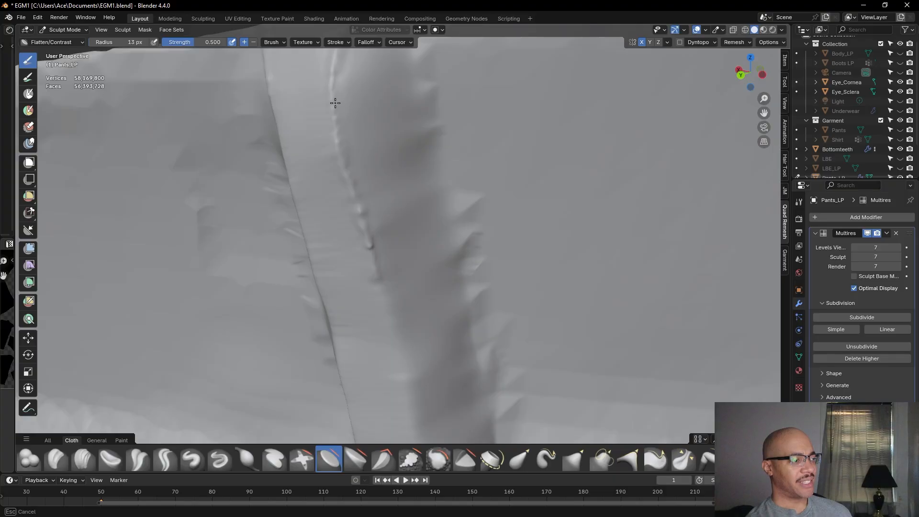
{"action": "mouse_move", "coordinate": [341, 147]}
{"action": "left_mouse_down"}
{"action": "mouse_move", "coordinate": [336, 123]}
{"action": "mouse_move", "coordinate": [354, 174]}
{"action": "mouse_move", "coordinate": [351, 149]}
{"action": "left_mouse_up"}
Flatten the ridges along the upper parts of the belt loop's right and left edges, working from the front
{"action": "middle_click_drag", "start_coordinate": [534, 178], "coordinate": [555, 177]}
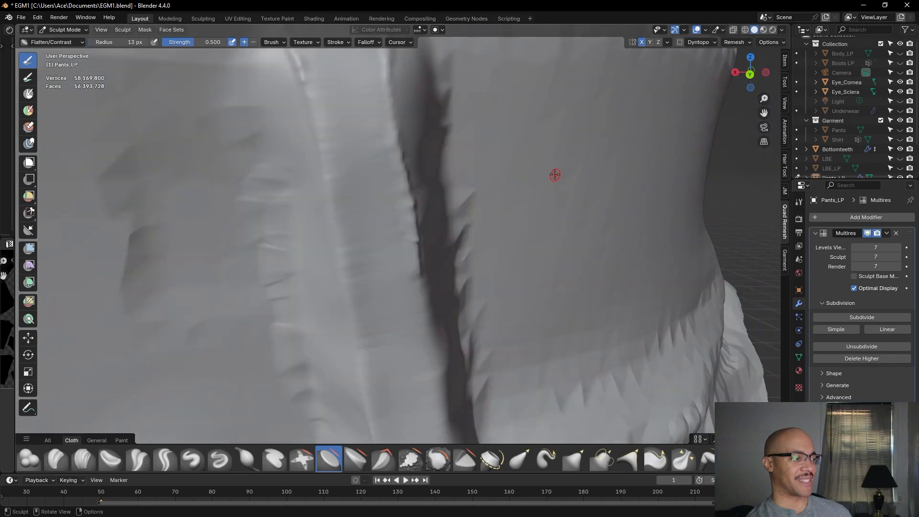
{"action": "scroll", "coordinate": [555, 176], "scroll_direction": "down", "scroll_amount": 2}
{"action": "middle_click_drag", "start_coordinate": [439, 102], "coordinate": [459, 188]}
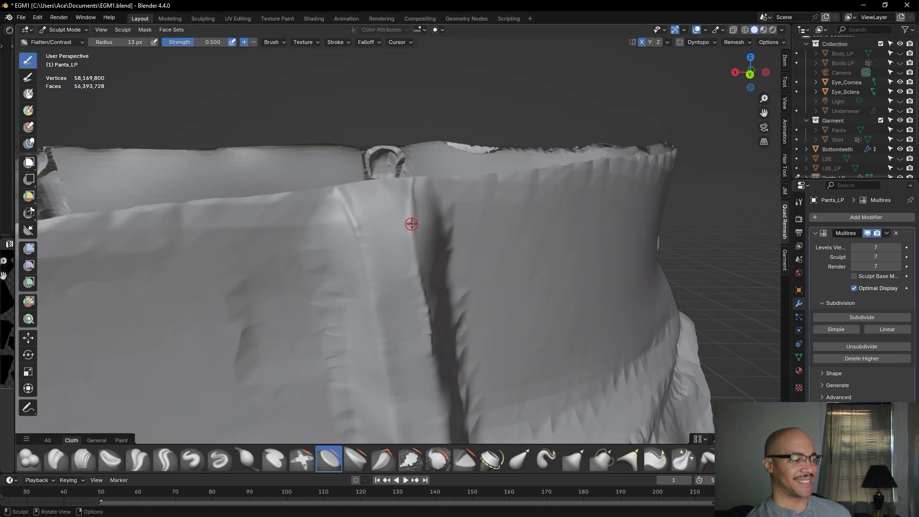
{"action": "mouse_move", "coordinate": [403, 193]}
{"action": "left_mouse_down"}
{"action": "mouse_move", "coordinate": [408, 212]}
{"action": "mouse_move", "coordinate": [409, 172]}
{"action": "mouse_move", "coordinate": [416, 222]}
{"action": "left_mouse_up"}
{"action": "mouse_move", "coordinate": [415, 184]}
{"action": "left_mouse_down"}
{"action": "mouse_move", "coordinate": [416, 233]}
{"action": "mouse_move", "coordinate": [378, 222]}
{"action": "mouse_move", "coordinate": [345, 190]}
{"action": "mouse_move", "coordinate": [363, 236]}
{"action": "mouse_move", "coordinate": [351, 195]}
{"action": "mouse_move", "coordinate": [366, 232]}
{"action": "mouse_move", "coordinate": [388, 211]}
{"action": "mouse_move", "coordinate": [386, 187]}
{"action": "mouse_move", "coordinate": [351, 185]}
{"action": "mouse_move", "coordinate": [402, 208]}
{"action": "mouse_move", "coordinate": [392, 202]}
{"action": "mouse_move", "coordinate": [398, 191]}
{"action": "left_mouse_up"}
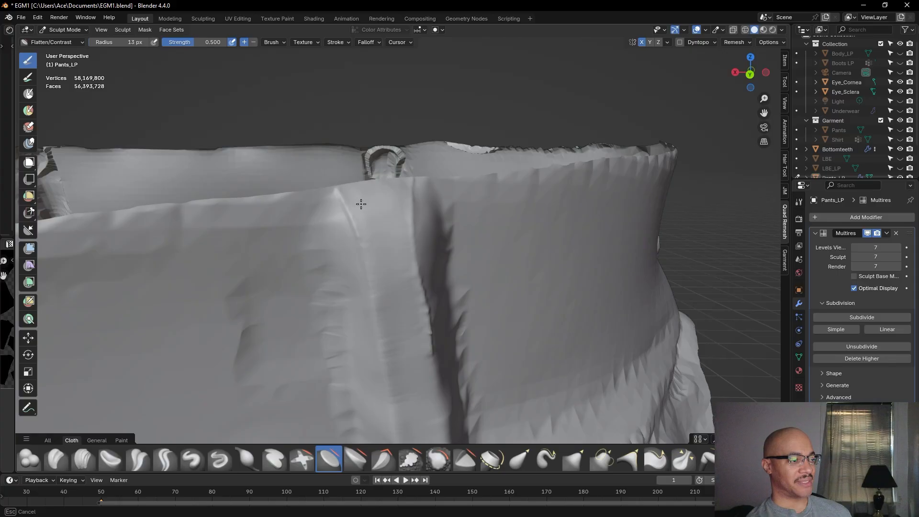
{"action": "left_click_drag", "start_coordinate": [366, 216], "coordinate": [400, 211]}
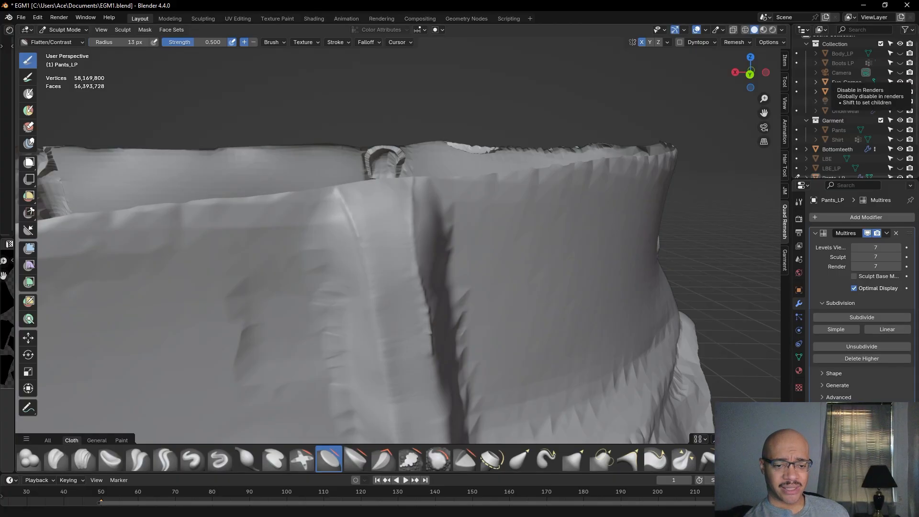
Flatten the small bumps left in the middle of the belt loop's right edge, working from the side
{"action": "mouse_move", "coordinate": [499, 269]}
{"action": "middle_mouse_down"}
{"action": "mouse_move", "coordinate": [454, 267]}
{"action": "mouse_move", "coordinate": [476, 197]}
{"action": "mouse_move", "coordinate": [478, 223]}
{"action": "mouse_move", "coordinate": [404, 199]}
{"action": "middle_mouse_up"}
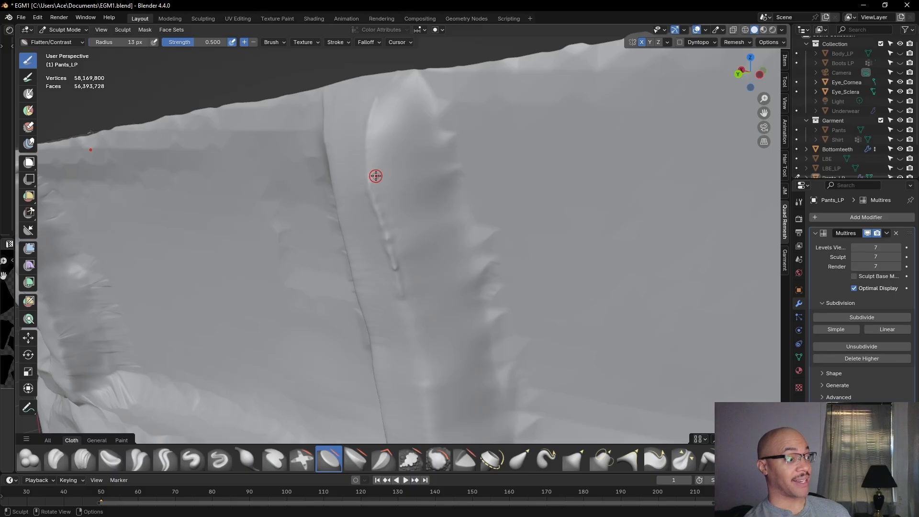
{"action": "mouse_move", "coordinate": [373, 175]}
{"action": "left_mouse_down"}
{"action": "mouse_move", "coordinate": [387, 228]}
{"action": "mouse_move", "coordinate": [375, 196]}
{"action": "left_mouse_up"}
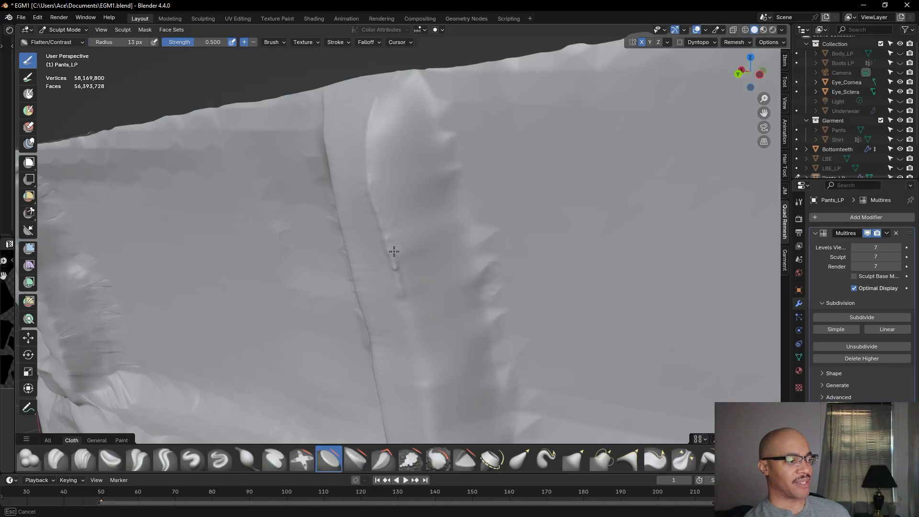
{"action": "left_click_drag", "start_coordinate": [386, 231], "coordinate": [400, 266]}
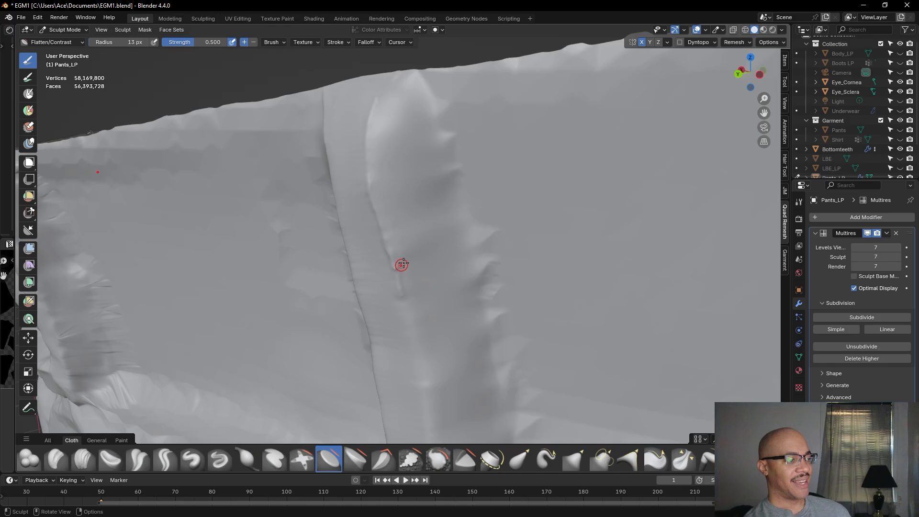
{"action": "middle_click_drag", "start_coordinate": [411, 307], "coordinate": [457, 303]}
{"action": "mouse_move", "coordinate": [432, 256]}
{"action": "left_mouse_down"}
{"action": "mouse_move", "coordinate": [443, 308]}
{"action": "mouse_move", "coordinate": [440, 249]}
{"action": "left_mouse_up"}
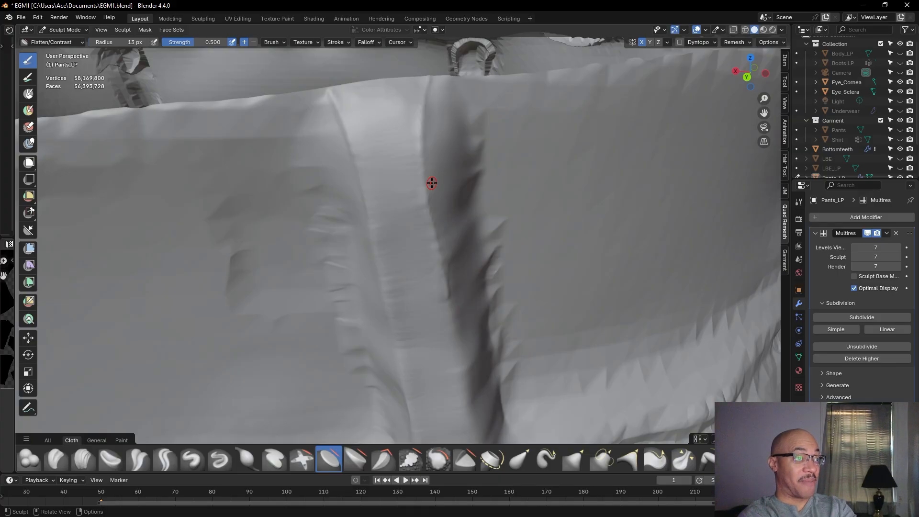
Carve a short crisp line along the middle of the belt loop's right edge with the Draw Sharp brush
{"action": "middle_click_drag", "start_coordinate": [493, 274], "coordinate": [477, 171], "text": "shift"}
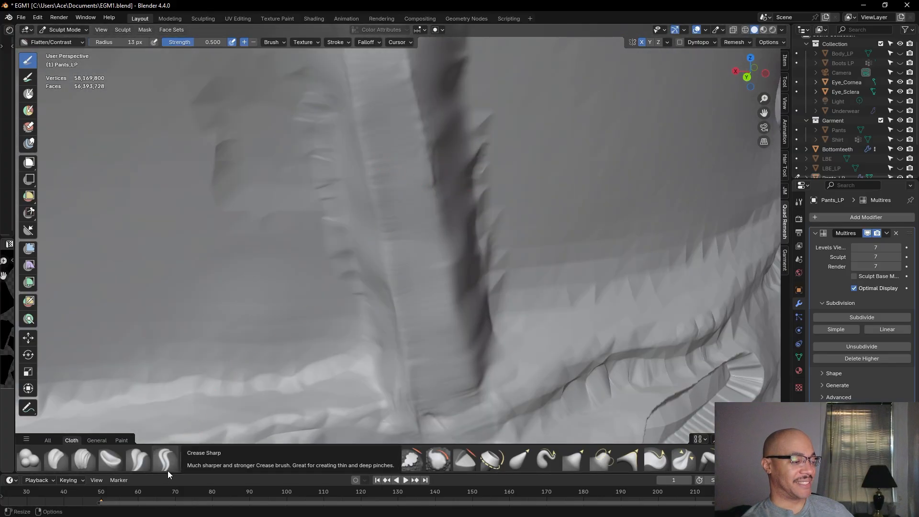
{"action": "left_click", "coordinate": [217, 461]}
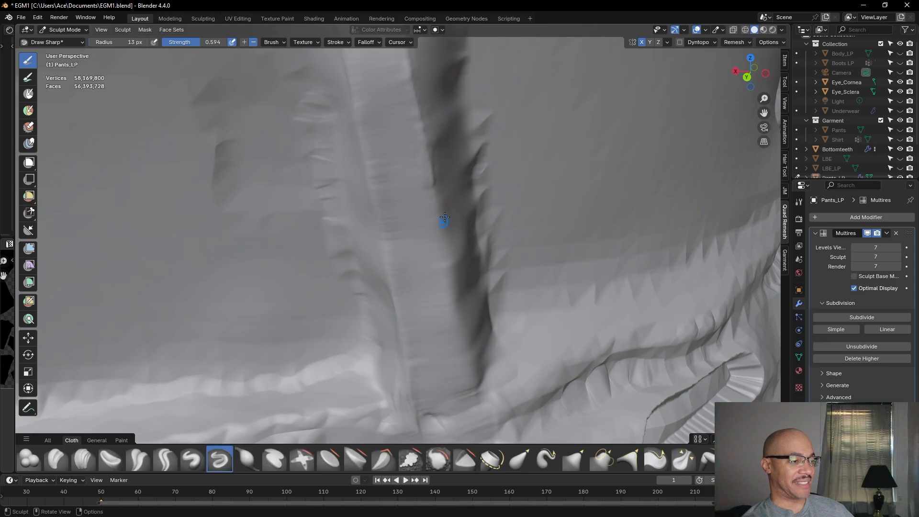
{"action": "left_click_drag", "start_coordinate": [434, 180], "coordinate": [444, 247]}
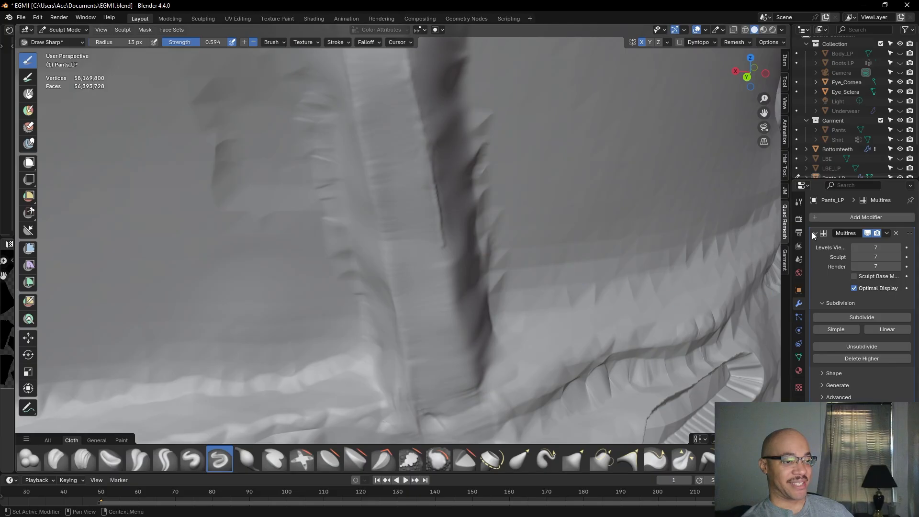
Enable Stabilize Stroke for the Draw Sharp brush and undo a trial stroke on the belt loop's right edge
{"action": "left_click", "coordinate": [799, 203]}
{"action": "scroll", "coordinate": [862, 287], "scroll_direction": "down", "scroll_amount": 12}
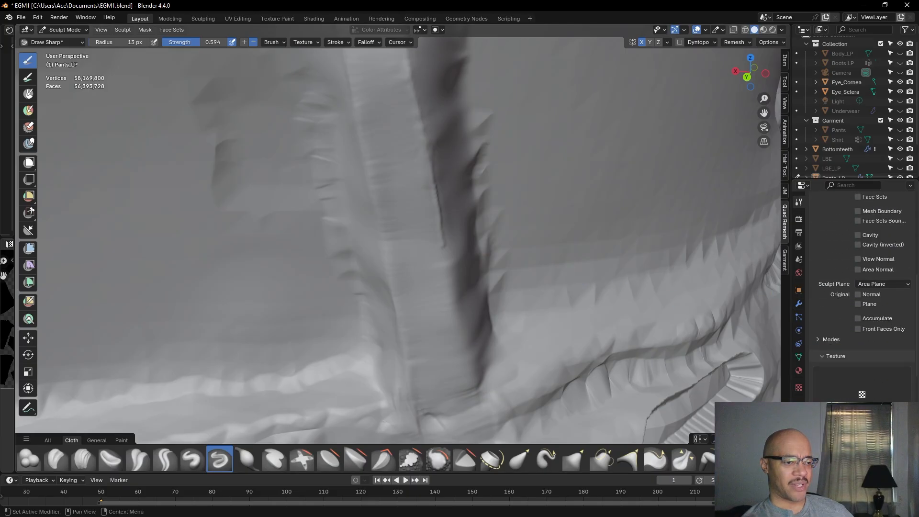
{"action": "scroll", "coordinate": [862, 287], "scroll_direction": "down", "scroll_amount": 10}
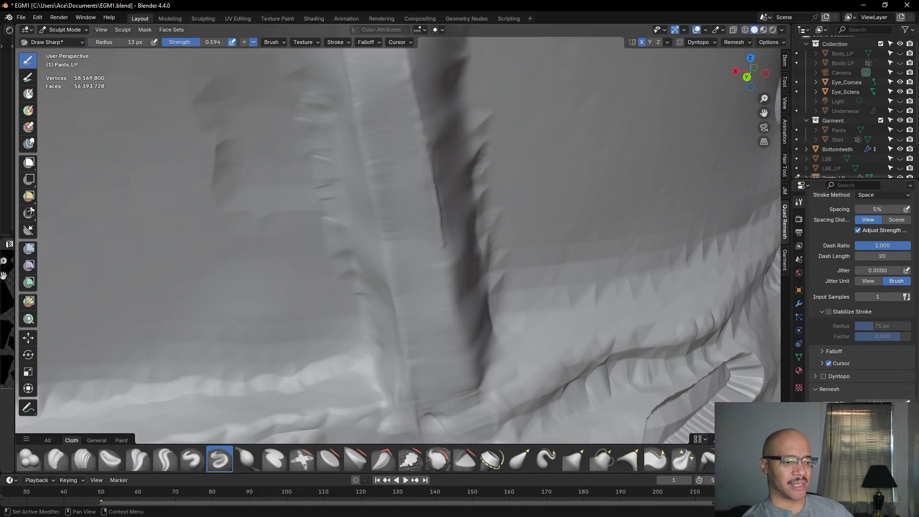
{"action": "scroll", "coordinate": [862, 288], "scroll_direction": "up", "scroll_amount": 4}
{"action": "left_click", "coordinate": [829, 388]}
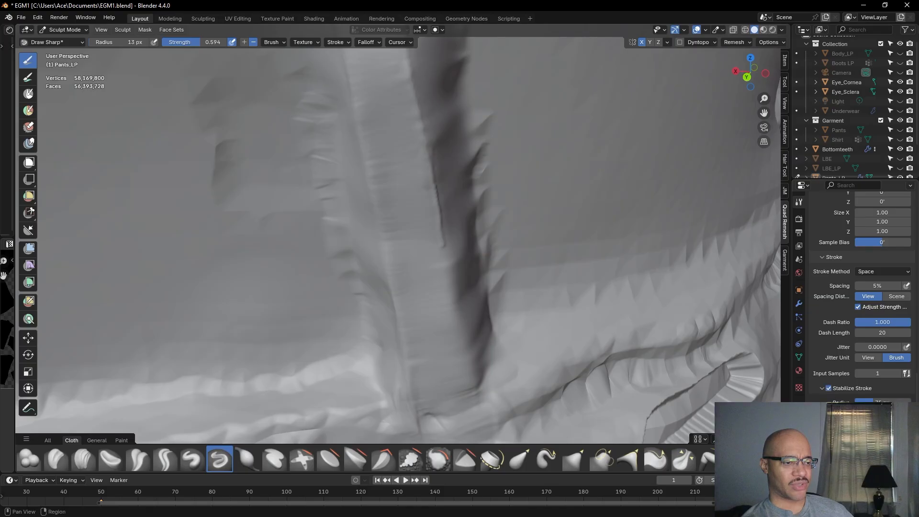
{"action": "left_click_drag", "start_coordinate": [433, 198], "coordinate": [429, 172]}
{"action": "key", "text": "ctrl+z"}
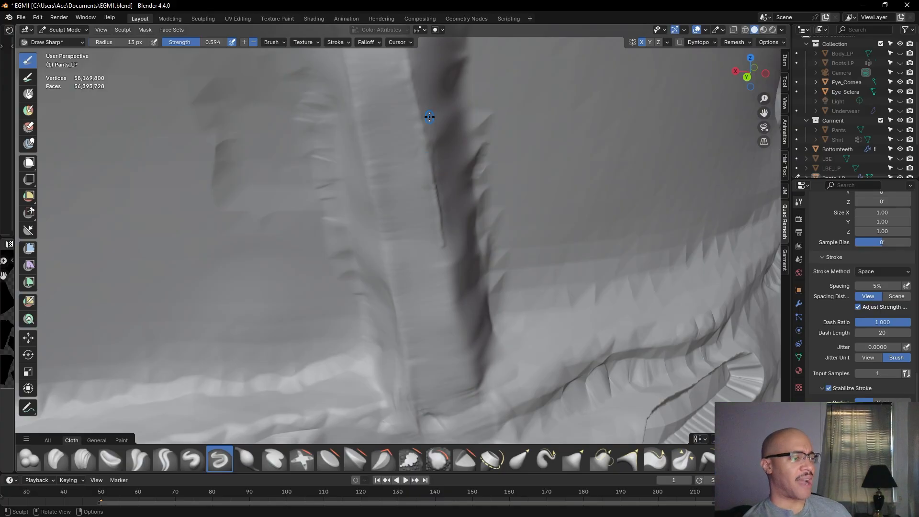
Sharpen the belt loop's right edge with stabilized Draw Sharp strokes from its middle down to the bottom corner
{"action": "mouse_move", "coordinate": [534, 225]}
{"action": "middle_mouse_down", "text": "ctrl"}
{"action": "mouse_move", "coordinate": [569, 227]}
{"action": "mouse_move", "coordinate": [416, 273]}
{"action": "mouse_move", "coordinate": [416, 255]}
{"action": "middle_mouse_up", "text": "ctrl"}
{"action": "left_click_drag", "start_coordinate": [415, 255], "coordinate": [433, 365]}
{"action": "left_click_drag", "start_coordinate": [418, 281], "coordinate": [433, 365]}
{"action": "left_click_drag", "start_coordinate": [433, 347], "coordinate": [453, 410]}
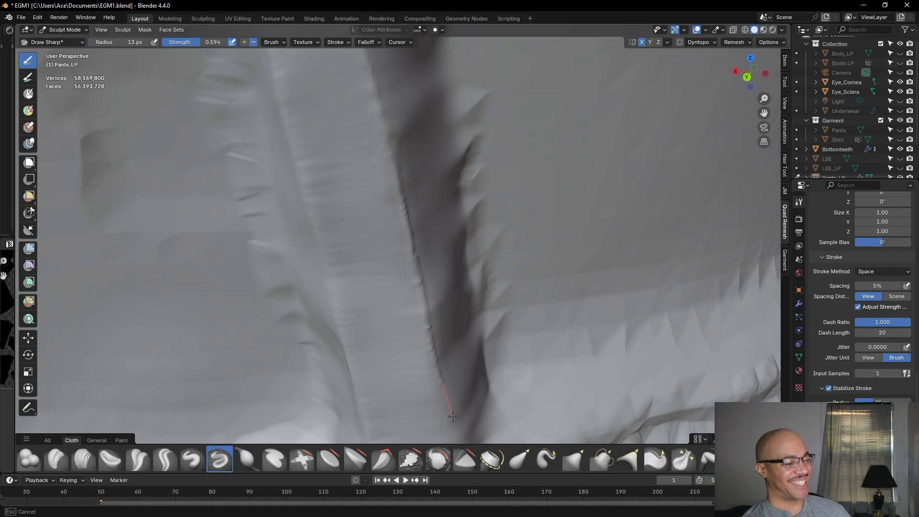
{"action": "middle_click_drag", "start_coordinate": [468, 353], "coordinate": [448, 195]}
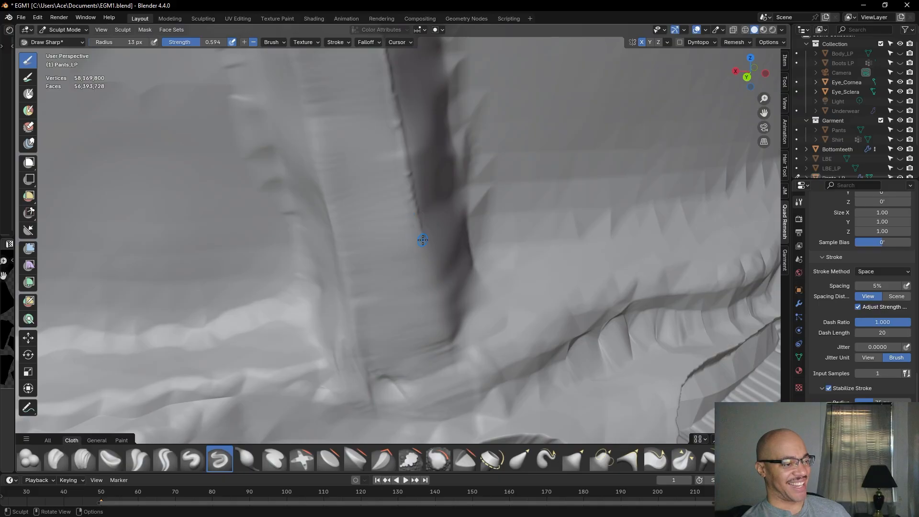
{"action": "mouse_move", "coordinate": [423, 237]}
{"action": "left_mouse_down"}
{"action": "mouse_move", "coordinate": [459, 373]}
{"action": "mouse_move", "coordinate": [471, 378]}
{"action": "left_mouse_up"}
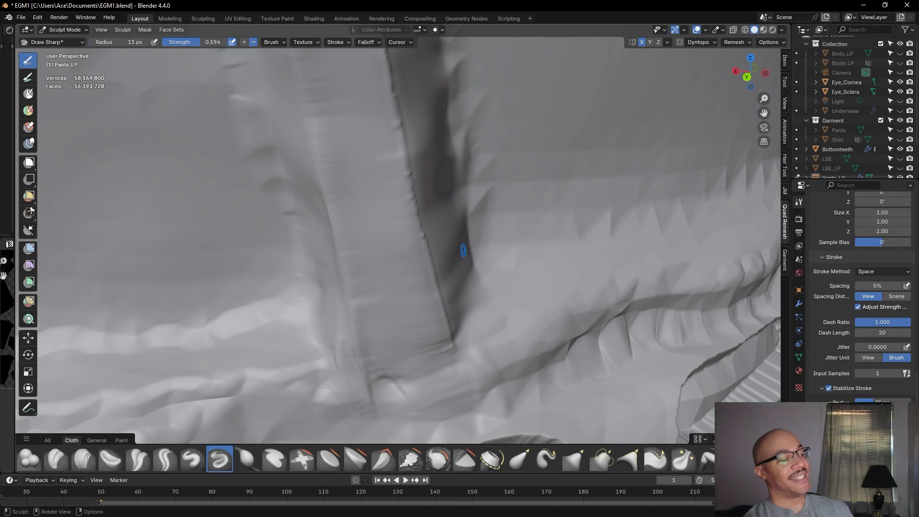
Carve a long sharp line down the belt loop's left edge with the Draw Sharp brush
{"action": "scroll", "coordinate": [536, 211], "scroll_direction": "up", "scroll_amount": 1}
{"action": "scroll", "coordinate": [538, 210], "scroll_direction": "down", "scroll_amount": 2}
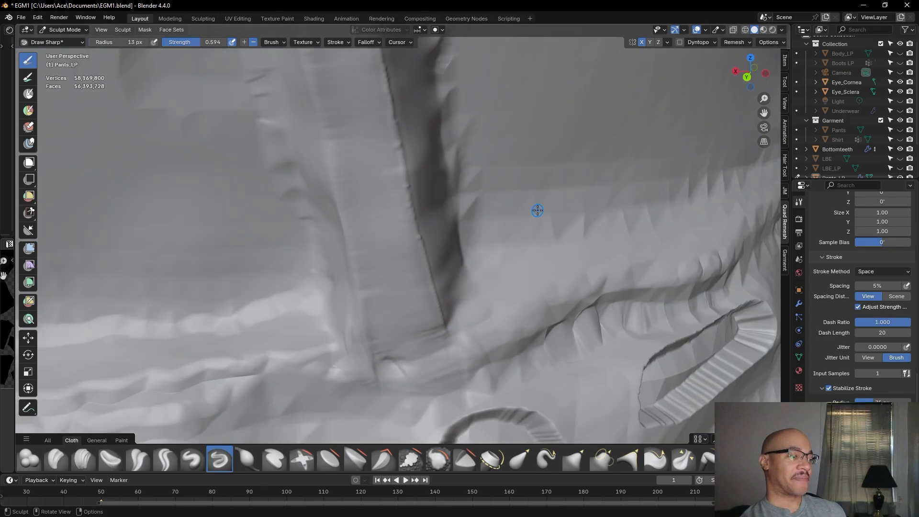
{"action": "scroll", "coordinate": [538, 210], "scroll_direction": "down", "scroll_amount": 3}
{"action": "middle_click_drag", "start_coordinate": [493, 156], "coordinate": [510, 220], "text": "shift"}
{"action": "middle_click_drag", "start_coordinate": [348, 155], "coordinate": [375, 143]}
{"action": "scroll", "coordinate": [375, 144], "scroll_direction": "up", "scroll_amount": 2}
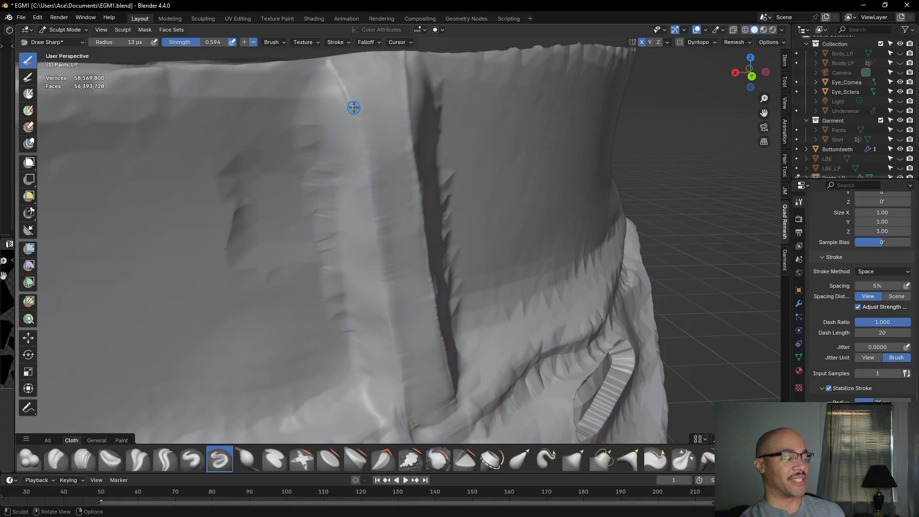
{"action": "mouse_move", "coordinate": [353, 107]}
{"action": "left_mouse_down"}
{"action": "mouse_move", "coordinate": [370, 158]}
{"action": "mouse_move", "coordinate": [391, 362]}
{"action": "left_mouse_up"}
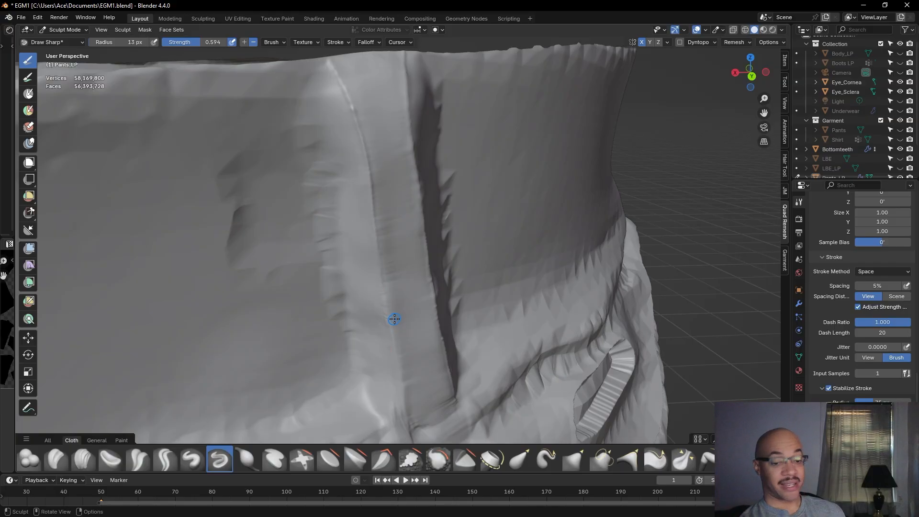
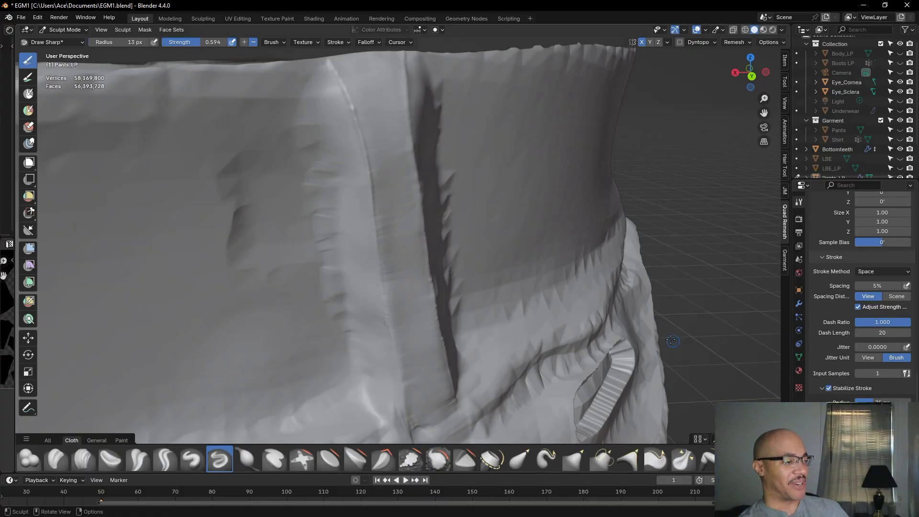
Reinforce the sharp line on the upper part of the belt loop's left edge
{"action": "middle_click_drag", "start_coordinate": [485, 235], "coordinate": [460, 197], "text": "shift"}
{"action": "scroll", "coordinate": [460, 197], "scroll_direction": "up", "scroll_amount": 1}
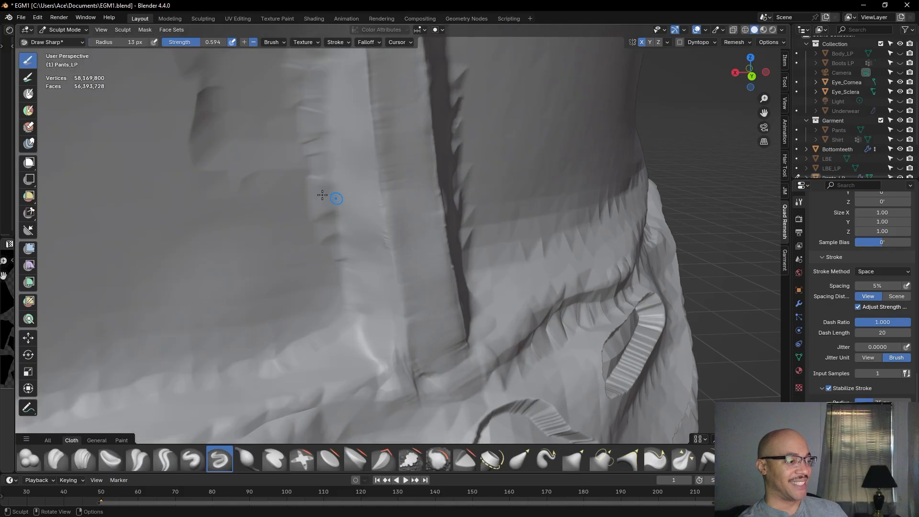
{"action": "middle_click_drag", "start_coordinate": [366, 119], "coordinate": [381, 271], "text": "shift"}
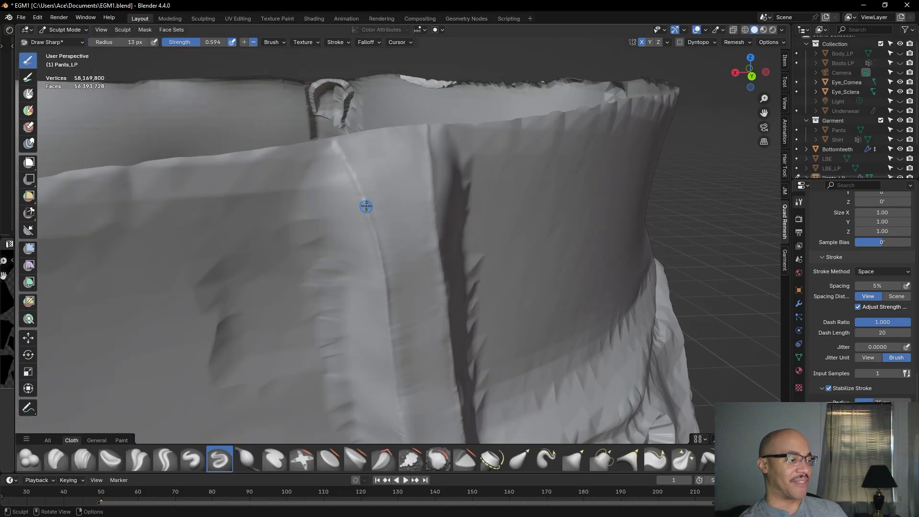
{"action": "left_click_drag", "start_coordinate": [364, 199], "coordinate": [377, 243]}
Extend the sharp line along the lower left edge of the belt loop to its bottom end, working from the side
{"action": "mouse_move", "coordinate": [378, 243]}
{"action": "middle_mouse_down"}
{"action": "mouse_move", "coordinate": [431, 218]}
{"action": "mouse_move", "coordinate": [501, 208]}
{"action": "mouse_move", "coordinate": [478, 228]}
{"action": "mouse_move", "coordinate": [421, 211]}
{"action": "middle_mouse_up"}
{"action": "mouse_move", "coordinate": [383, 277]}
{"action": "middle_mouse_down"}
{"action": "mouse_move", "coordinate": [414, 195]}
{"action": "mouse_move", "coordinate": [449, 229]}
{"action": "mouse_move", "coordinate": [466, 228]}
{"action": "mouse_move", "coordinate": [449, 267]}
{"action": "mouse_move", "coordinate": [499, 238]}
{"action": "mouse_move", "coordinate": [529, 258]}
{"action": "mouse_move", "coordinate": [529, 275]}
{"action": "middle_mouse_up"}
{"action": "middle_click_drag", "start_coordinate": [451, 271], "coordinate": [453, 215]}
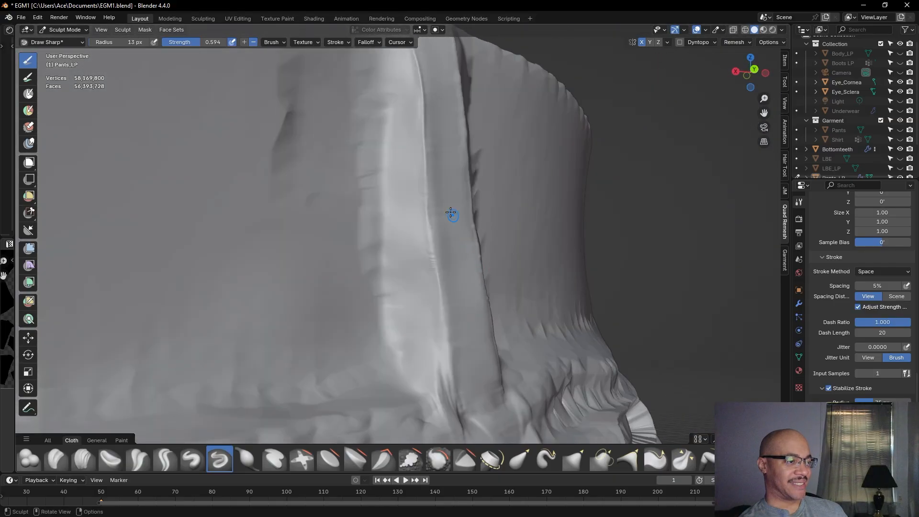
{"action": "left_click_drag", "start_coordinate": [424, 185], "coordinate": [461, 451]}
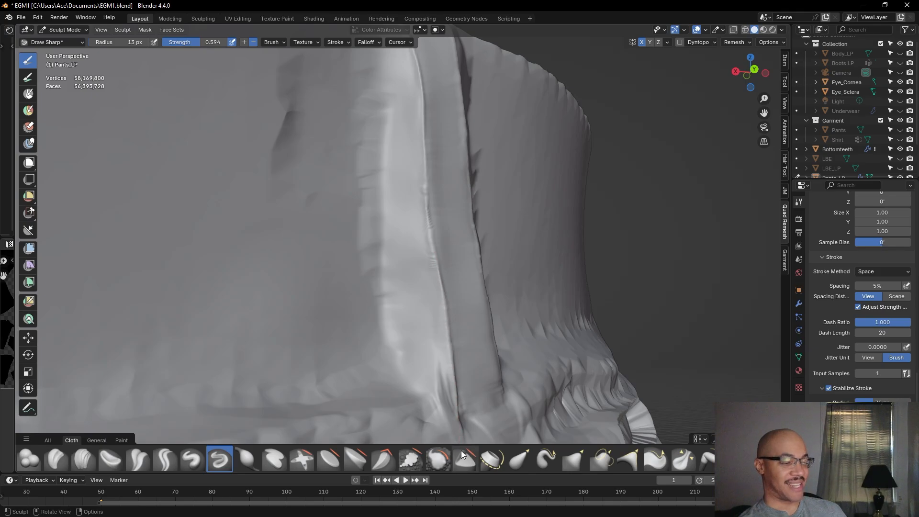
Examine the sharpened belt loop from several angles, then the waistband, buckle and the belt loop on the buckle's opposite side
{"action": "middle_click_drag", "start_coordinate": [493, 357], "coordinate": [445, 346]}
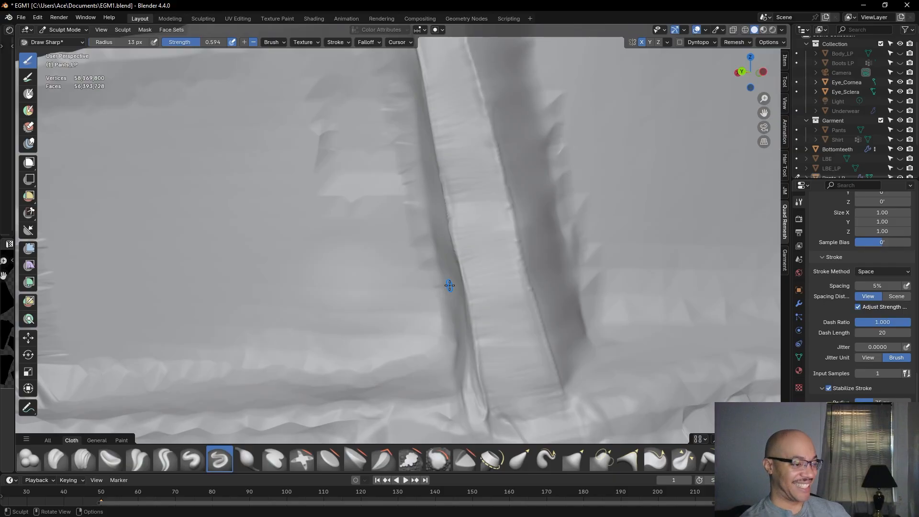
{"action": "scroll", "coordinate": [489, 350], "scroll_direction": "down", "scroll_amount": 4}
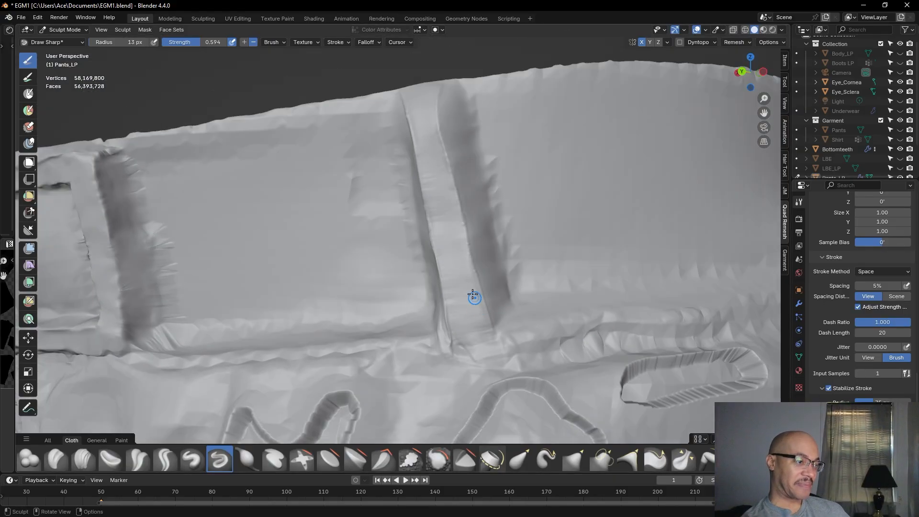
{"action": "middle_click_drag", "start_coordinate": [458, 272], "coordinate": [484, 304]}
{"action": "middle_click_drag", "start_coordinate": [459, 297], "coordinate": [426, 278]}
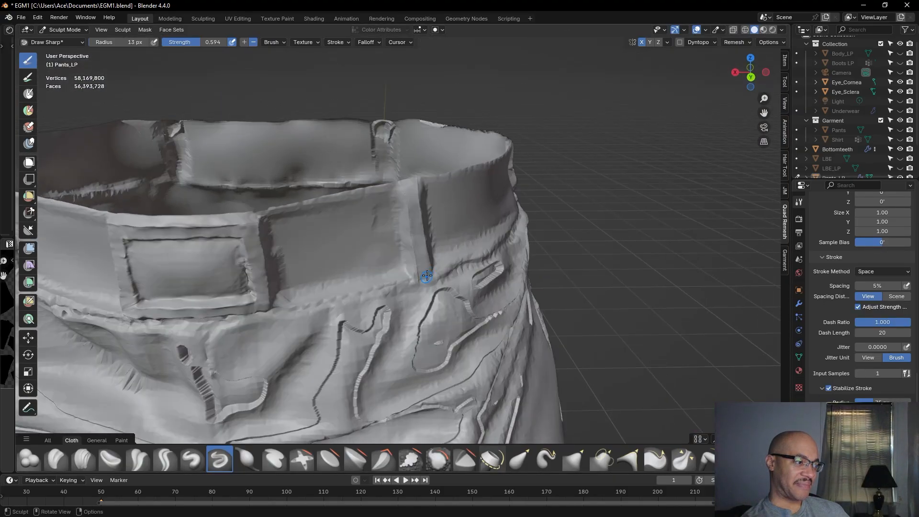
{"action": "mouse_move", "coordinate": [297, 299]}
{"action": "middle_mouse_down"}
{"action": "mouse_move", "coordinate": [268, 295]}
{"action": "mouse_move", "coordinate": [293, 293]}
{"action": "middle_mouse_up"}
{"action": "scroll", "coordinate": [293, 293], "scroll_direction": "down", "scroll_amount": 10}
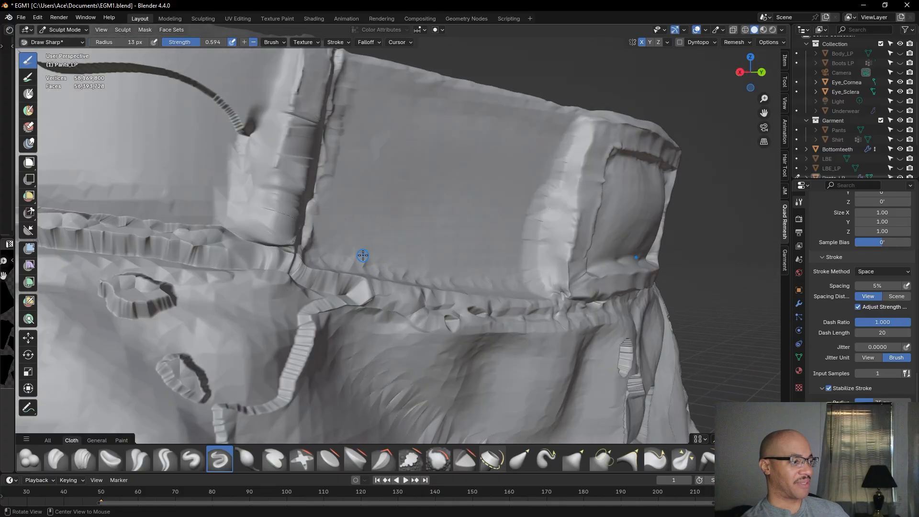
{"action": "middle_click_drag", "start_coordinate": [361, 256], "coordinate": [318, 277]}
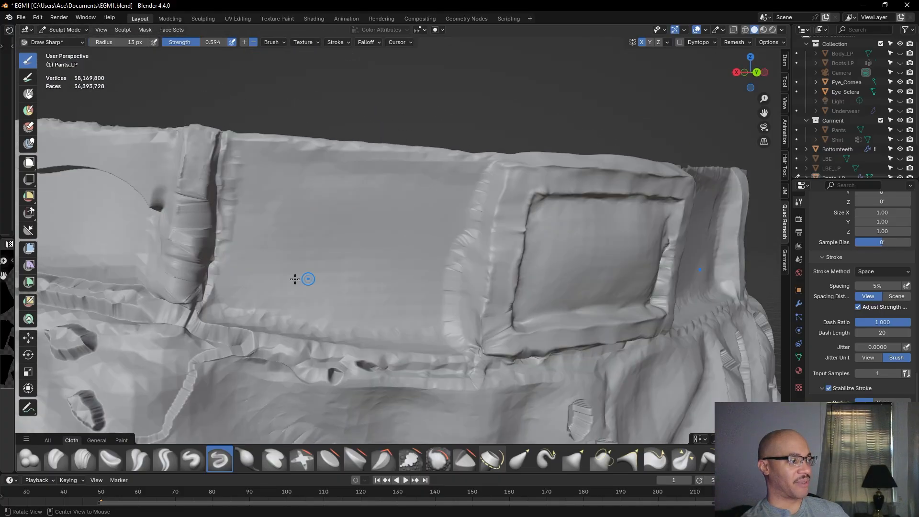
{"action": "middle_click_drag", "start_coordinate": [375, 214], "coordinate": [297, 216]}
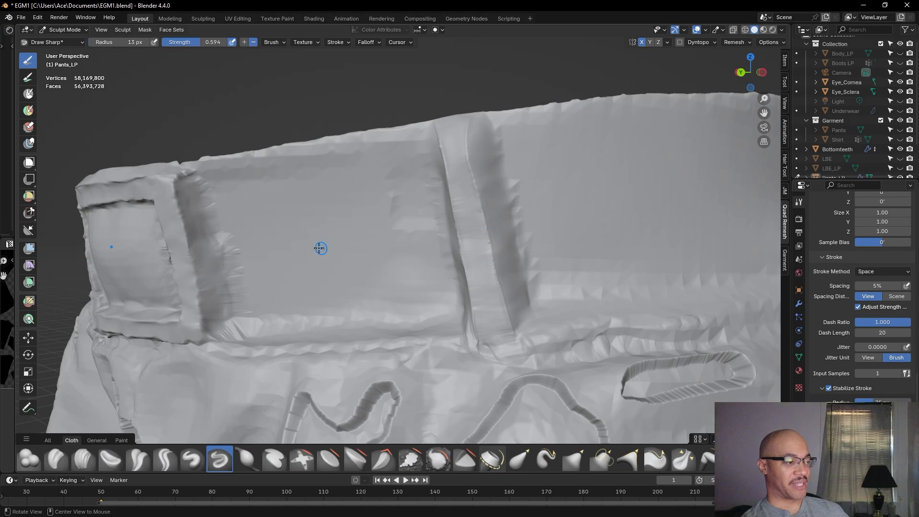
{"action": "left_click_drag", "start_coordinate": [287, 251], "coordinate": [322, 254], "text": "alt"}
{"action": "middle_click_drag", "start_coordinate": [475, 232], "coordinate": [361, 245], "text": "ctrl"}
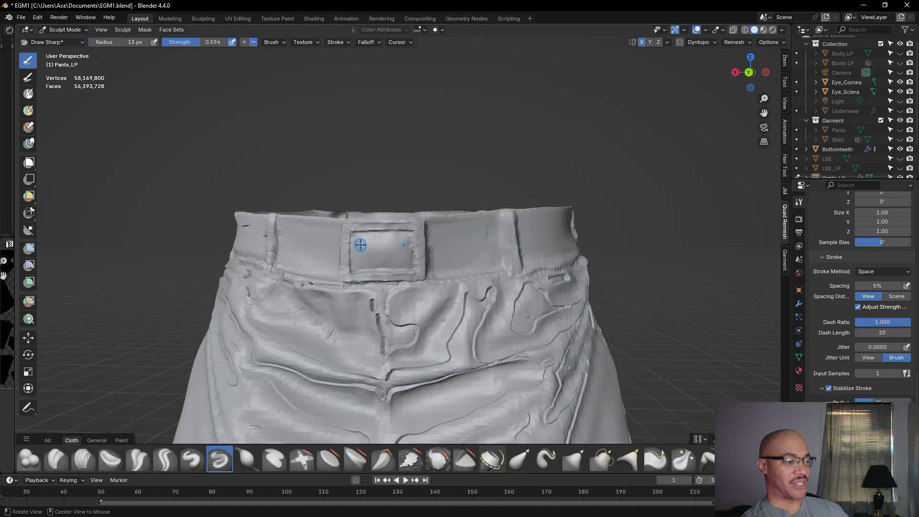
{"action": "middle_click_drag", "start_coordinate": [288, 250], "coordinate": [385, 261], "text": "shift"}
{"action": "scroll", "coordinate": [388, 263], "scroll_direction": "up", "scroll_amount": 13}
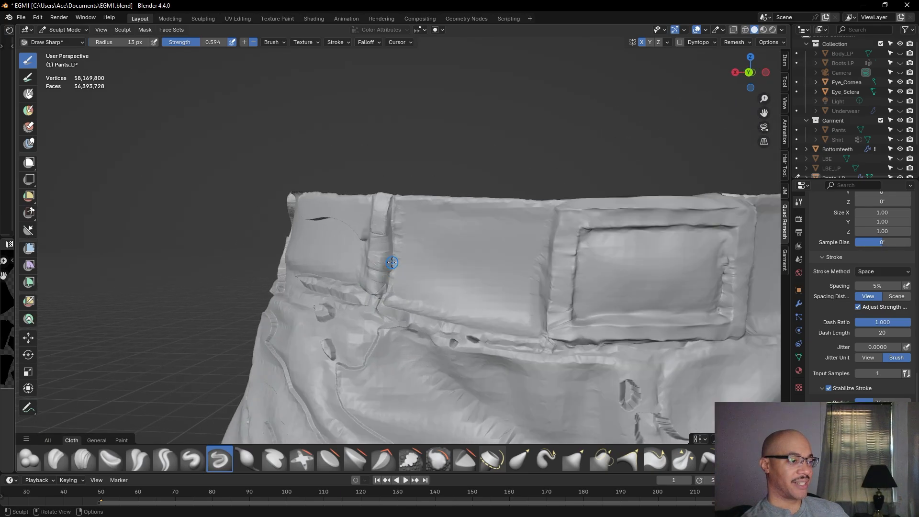
{"action": "scroll", "coordinate": [396, 223], "scroll_direction": "down", "scroll_amount": 5}
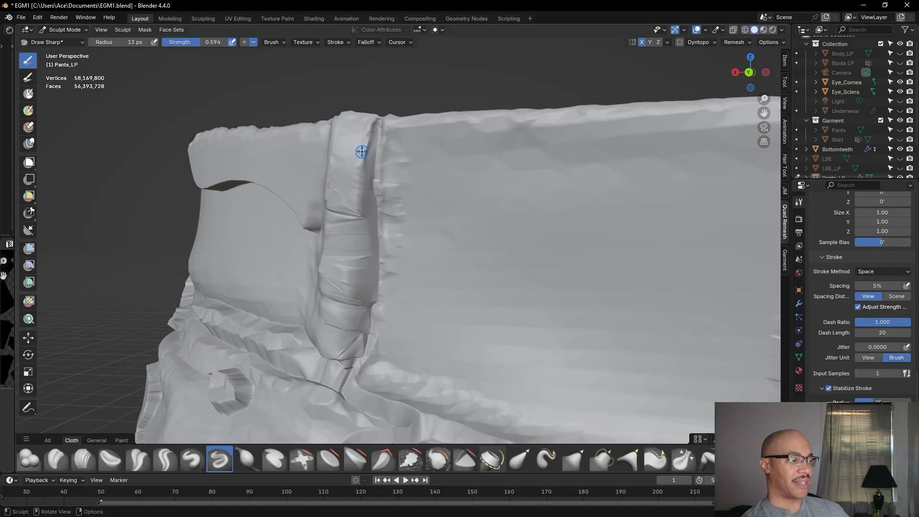
Carve a sharp line with the Draw Sharp brush down the belt loop's edge facing the buckle, from its top past the middle fold
{"action": "mouse_move", "coordinate": [378, 118]}
{"action": "left_mouse_down"}
{"action": "mouse_move", "coordinate": [360, 168]}
{"action": "mouse_move", "coordinate": [360, 243]}
{"action": "left_mouse_up"}
{"action": "left_click_drag", "start_coordinate": [364, 162], "coordinate": [356, 280]}
{"action": "left_click_drag", "start_coordinate": [361, 213], "coordinate": [361, 215]}
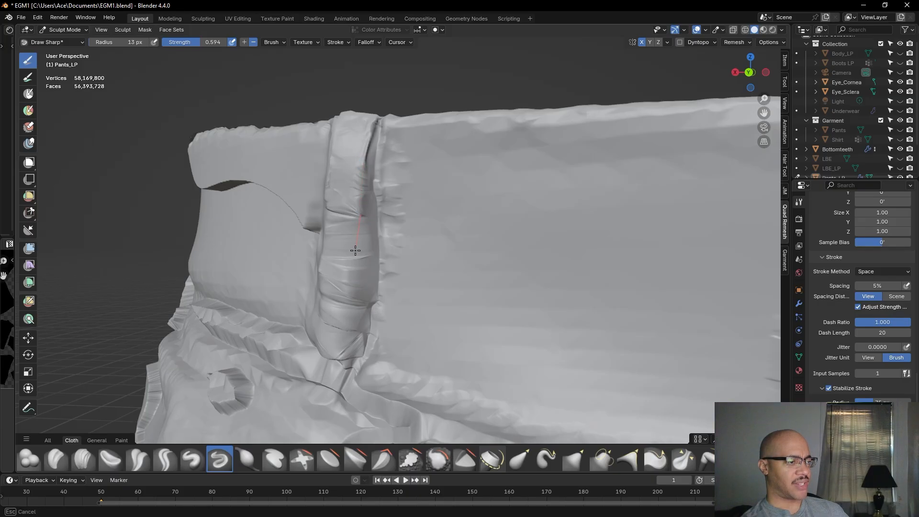
{"action": "left_click_drag", "start_coordinate": [352, 286], "coordinate": [353, 286]}
{"action": "left_click_drag", "start_coordinate": [360, 219], "coordinate": [359, 220]}
{"action": "left_click_drag", "start_coordinate": [354, 299], "coordinate": [353, 302]}
{"action": "left_click_drag", "start_coordinate": [361, 213], "coordinate": [348, 297]}
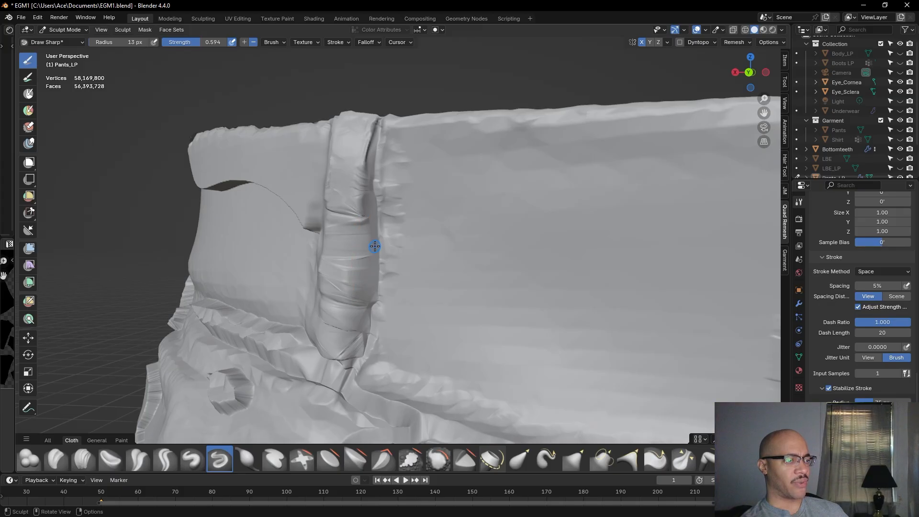
Turn off X-axis symmetry for sculpting and switch to the Clay Strips brush at the belt loop
{"action": "scroll", "coordinate": [375, 246], "scroll_direction": "down", "scroll_amount": 6}
{"action": "middle_click_drag", "start_coordinate": [479, 242], "coordinate": [214, 250], "text": "shift"}
{"action": "middle_click_drag", "start_coordinate": [297, 229], "coordinate": [325, 278]}
{"action": "scroll", "coordinate": [285, 288], "scroll_direction": "up", "scroll_amount": 4}
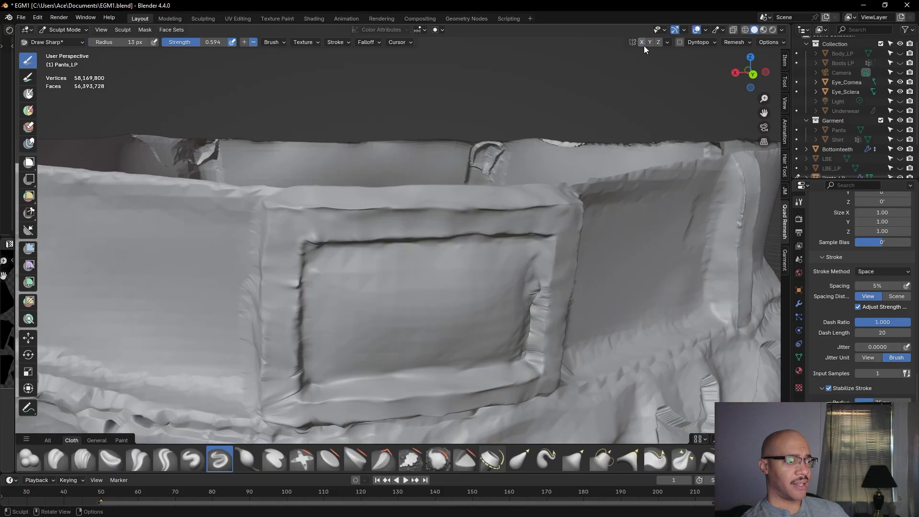
{"action": "mouse_move", "coordinate": [334, 193]}
{"action": "middle_mouse_down", "text": "shift"}
{"action": "mouse_move", "coordinate": [259, 156]}
{"action": "mouse_move", "coordinate": [250, 168]}
{"action": "mouse_move", "coordinate": [274, 179]}
{"action": "mouse_move", "coordinate": [250, 177]}
{"action": "middle_mouse_up", "text": "shift"}
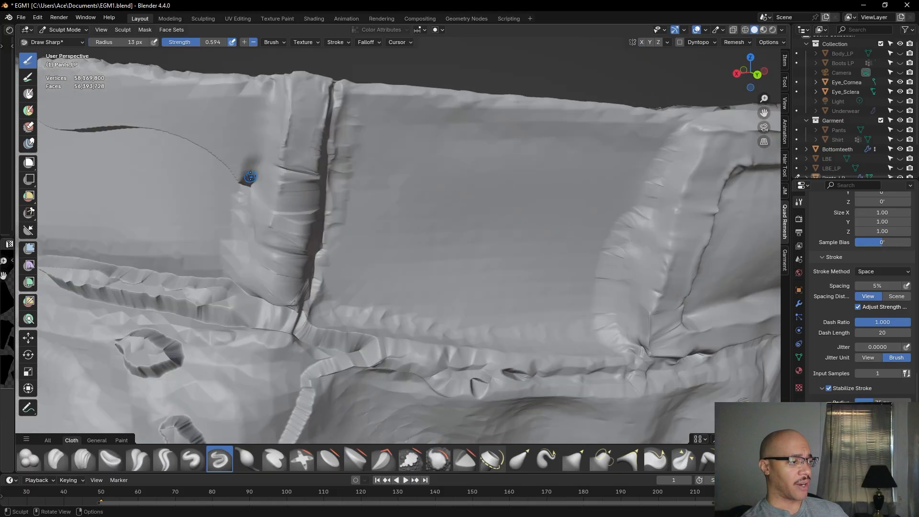
{"action": "left_click", "coordinate": [85, 461]}
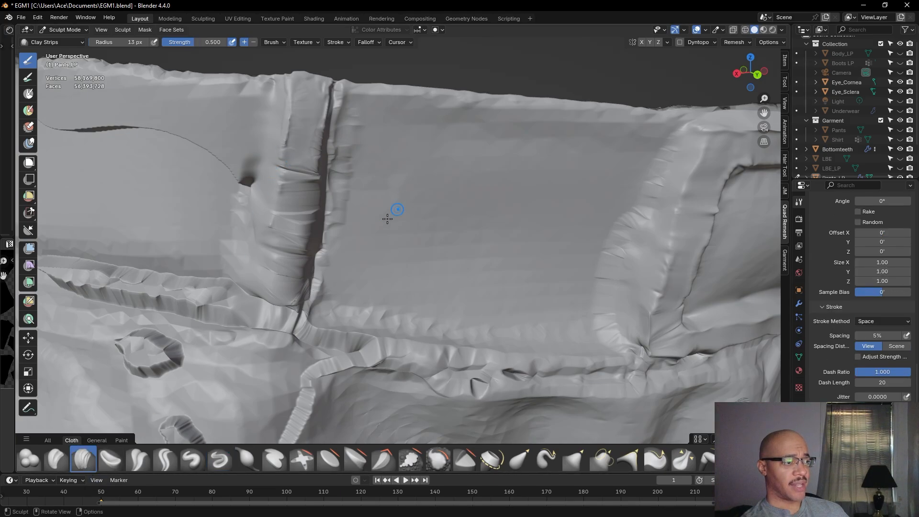
Examine the whole waistband, then the belt loop's edge and the seam beside it up close
{"action": "scroll", "coordinate": [396, 211], "scroll_direction": "down", "scroll_amount": 8}
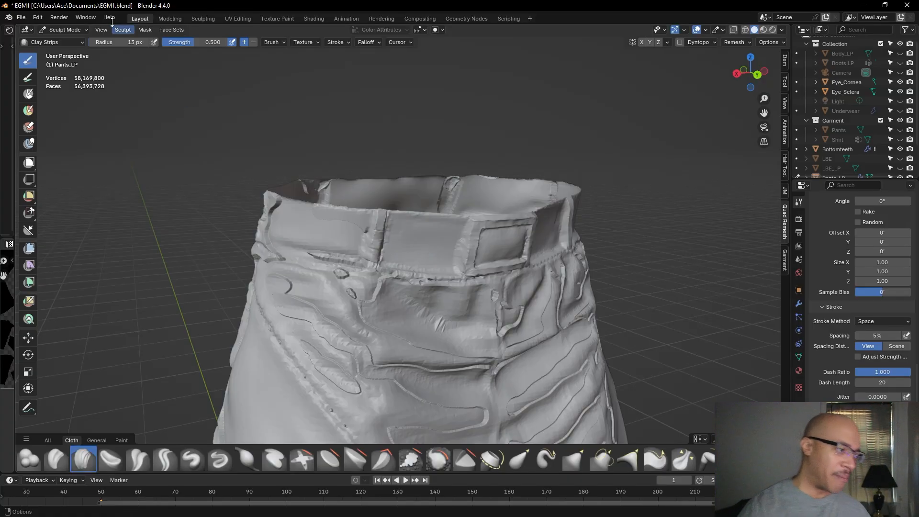
{"action": "scroll", "coordinate": [360, 213], "scroll_direction": "up", "scroll_amount": 2}
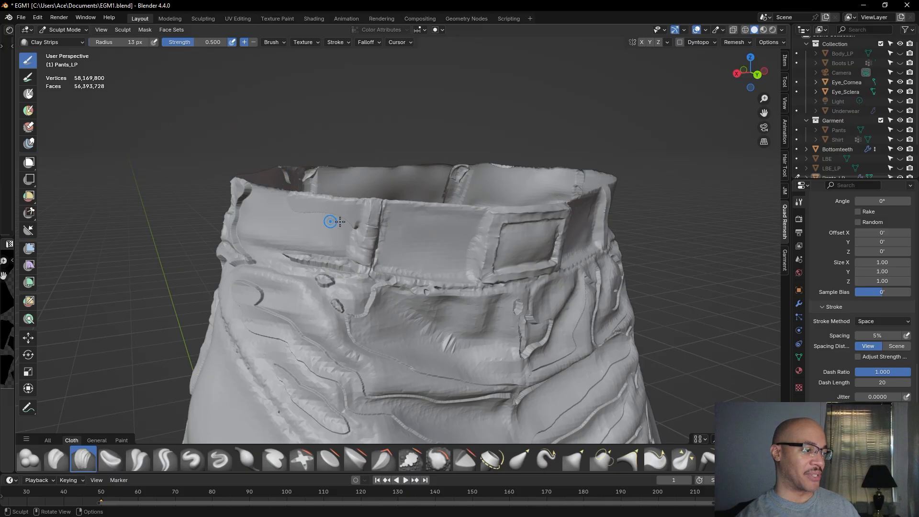
{"action": "scroll", "coordinate": [366, 222], "scroll_direction": "up", "scroll_amount": 6}
{"action": "scroll", "coordinate": [375, 217], "scroll_direction": "down", "scroll_amount": 5}
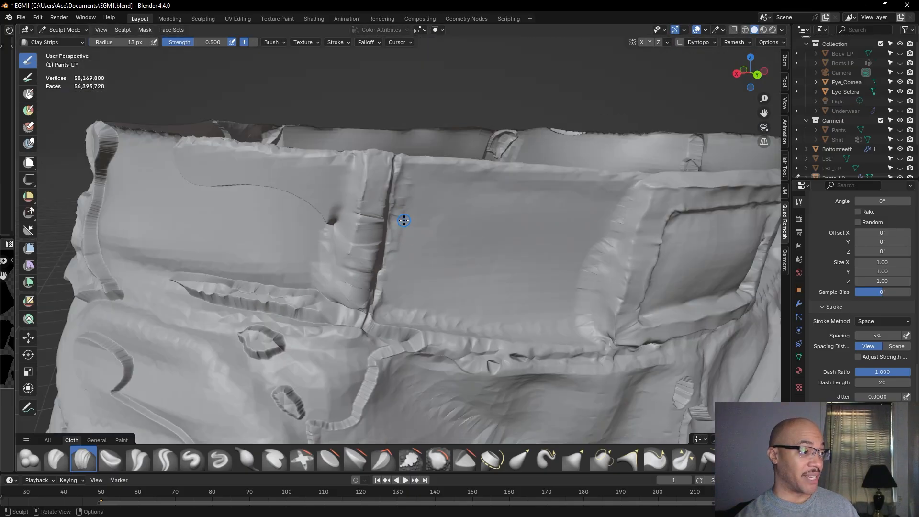
{"action": "mouse_move", "coordinate": [410, 239]}
{"action": "middle_mouse_down", "text": "shift"}
{"action": "mouse_move", "coordinate": [431, 228]}
{"action": "mouse_move", "coordinate": [410, 225]}
{"action": "middle_mouse_up", "text": "shift"}
{"action": "scroll", "coordinate": [430, 230], "scroll_direction": "up", "scroll_amount": 4}
{"action": "middle_click_drag", "start_coordinate": [297, 134], "coordinate": [369, 189], "text": "shift"}
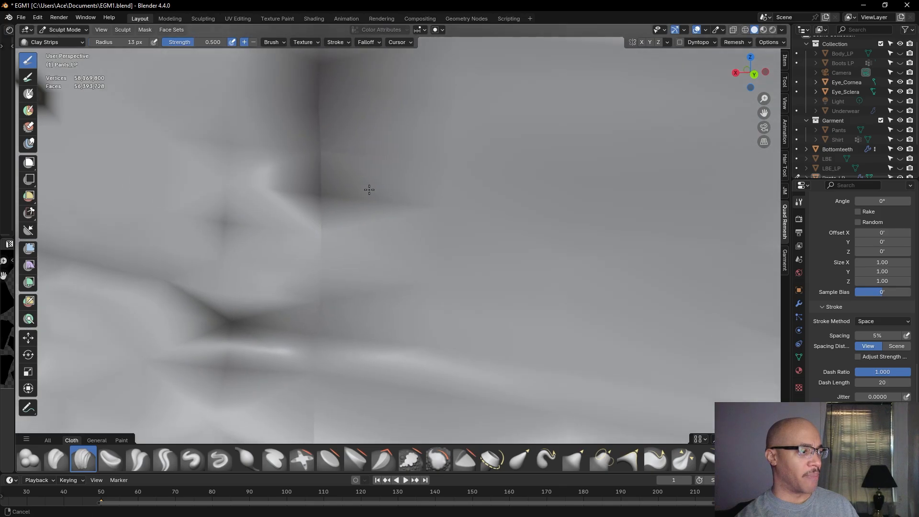
{"action": "scroll", "coordinate": [339, 127], "scroll_direction": "down", "scroll_amount": 4}
{"action": "scroll", "coordinate": [341, 104], "scroll_direction": "up", "scroll_amount": 4}
{"action": "middle_click_drag", "start_coordinate": [341, 104], "coordinate": [347, 130], "text": "shift"}
{"action": "scroll", "coordinate": [347, 130], "scroll_direction": "down", "scroll_amount": 4}
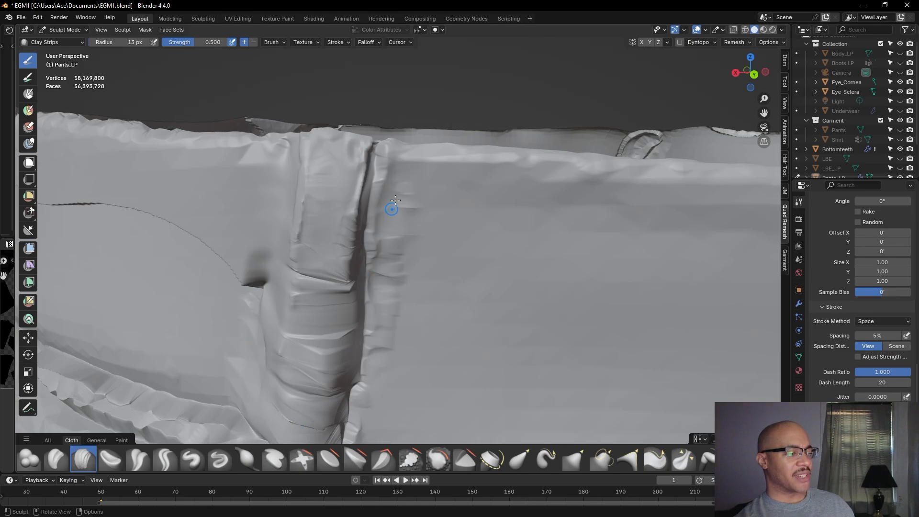
Set the brush radius to 29 px and build up the upper face of the belt loop with Clay Strips strokes
{"action": "left_click_drag", "start_coordinate": [119, 42], "coordinate": [132, 42]}
{"action": "mouse_move", "coordinate": [348, 153]}
{"action": "left_mouse_down"}
{"action": "mouse_move", "coordinate": [340, 148]}
{"action": "mouse_move", "coordinate": [350, 158]}
{"action": "mouse_move", "coordinate": [349, 143]}
{"action": "mouse_move", "coordinate": [339, 163]}
{"action": "mouse_move", "coordinate": [318, 148]}
{"action": "mouse_move", "coordinate": [340, 197]}
{"action": "mouse_move", "coordinate": [326, 206]}
{"action": "left_mouse_up"}
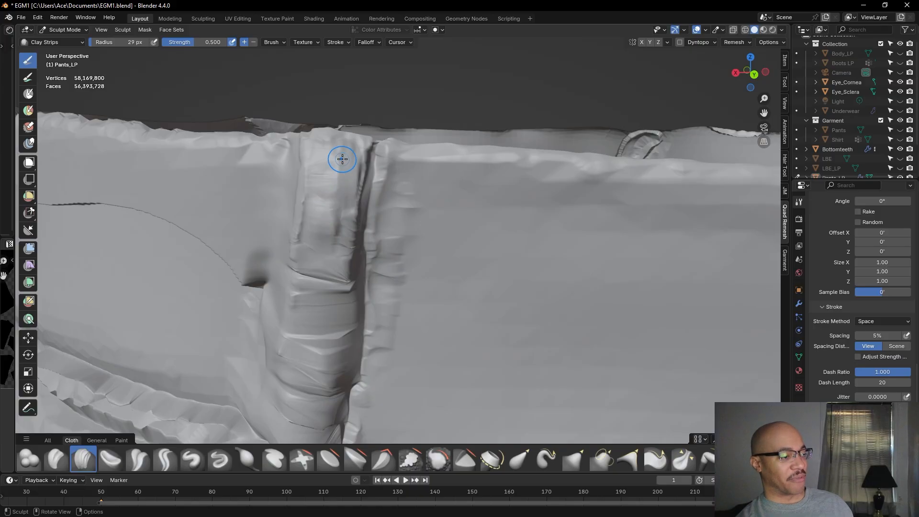
{"action": "mouse_move", "coordinate": [343, 212]}
{"action": "left_mouse_down"}
{"action": "mouse_move", "coordinate": [333, 266]}
{"action": "mouse_move", "coordinate": [320, 275]}
{"action": "left_mouse_up"}
{"action": "left_click_drag", "start_coordinate": [318, 251], "coordinate": [318, 276]}
{"action": "left_click_drag", "start_coordinate": [318, 262], "coordinate": [318, 273]}
{"action": "mouse_move", "coordinate": [321, 228]}
{"action": "left_mouse_down"}
{"action": "mouse_move", "coordinate": [325, 263]}
{"action": "mouse_move", "coordinate": [336, 250]}
{"action": "mouse_move", "coordinate": [336, 264]}
{"action": "left_mouse_up"}
{"action": "mouse_move", "coordinate": [338, 207]}
{"action": "left_mouse_down"}
{"action": "mouse_move", "coordinate": [326, 166]}
{"action": "mouse_move", "coordinate": [320, 204]}
{"action": "mouse_move", "coordinate": [325, 162]}
{"action": "mouse_move", "coordinate": [351, 185]}
{"action": "mouse_move", "coordinate": [351, 156]}
{"action": "left_mouse_up"}
{"action": "middle_click_drag", "start_coordinate": [374, 88], "coordinate": [366, 157]}
{"action": "middle_click_drag", "start_coordinate": [353, 219], "coordinate": [406, 86]}
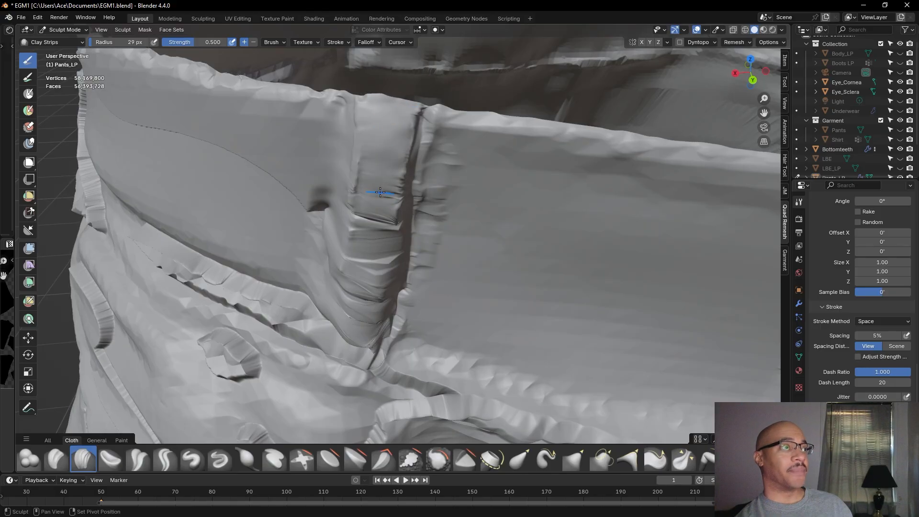
Try the Crease Sharp brush at a 13 px radius down the belt loop's buckle-side edge below the fold
{"action": "middle_click_drag", "start_coordinate": [372, 237], "coordinate": [371, 208]}
{"action": "middle_click_drag", "start_coordinate": [369, 173], "coordinate": [389, 255], "text": "shift"}
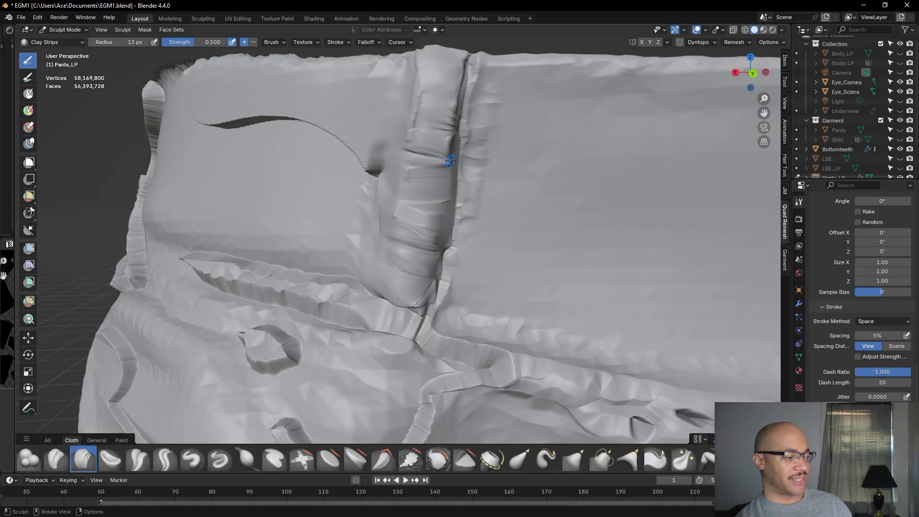
{"action": "left_click", "coordinate": [158, 458]}
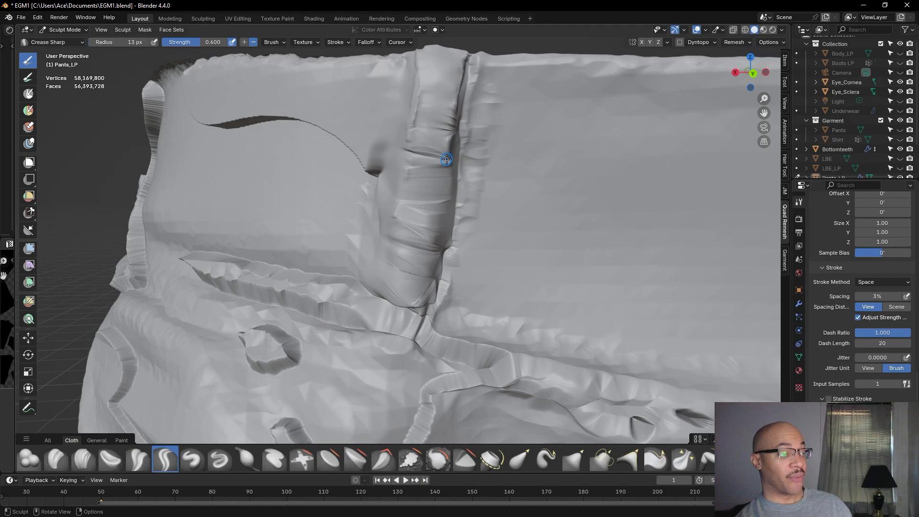
{"action": "left_click_drag", "start_coordinate": [447, 160], "coordinate": [448, 189]}
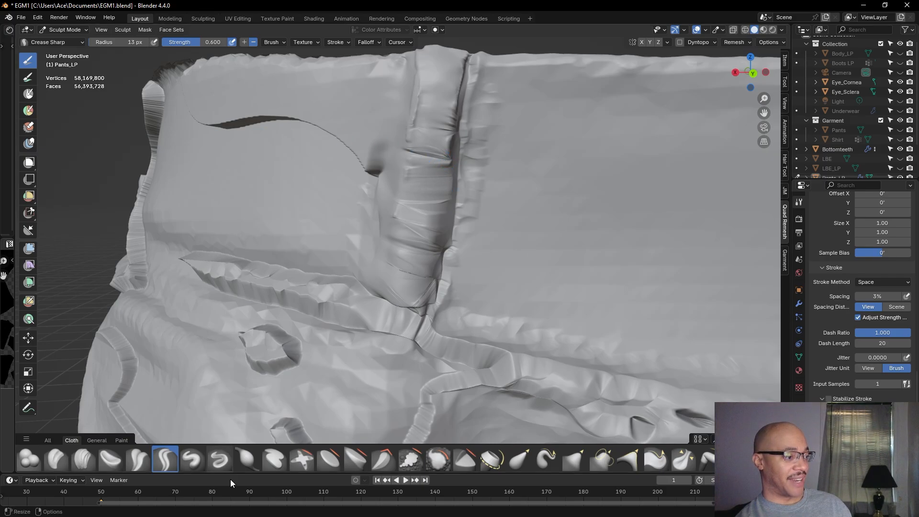
Carve sharp lines with the Draw Sharp brush down both edges of the belt loop's middle section
{"action": "left_click", "coordinate": [219, 459]}
{"action": "left_click_drag", "start_coordinate": [447, 161], "coordinate": [439, 249]}
{"action": "left_click_drag", "start_coordinate": [408, 147], "coordinate": [402, 203]}
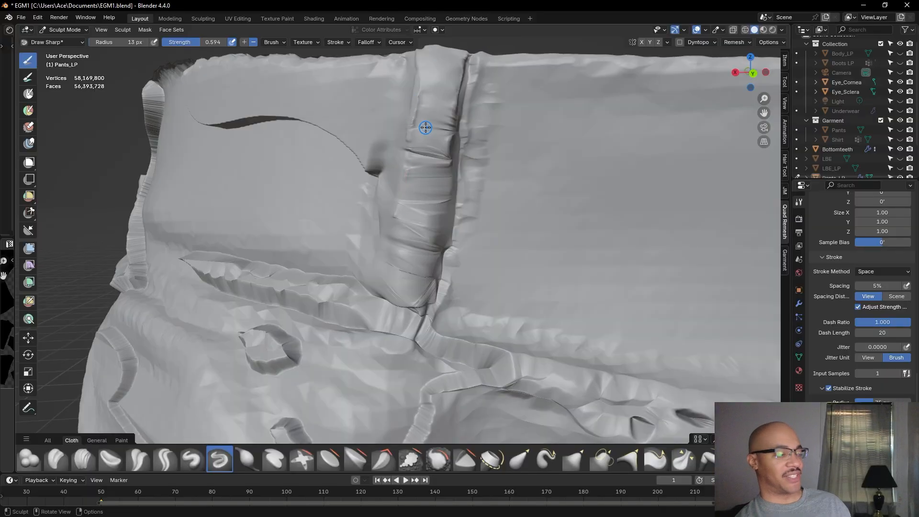
{"action": "mouse_move", "coordinate": [405, 180]}
{"action": "left_mouse_down"}
{"action": "mouse_move", "coordinate": [393, 239]}
{"action": "mouse_move", "coordinate": [402, 220]}
{"action": "left_mouse_up"}
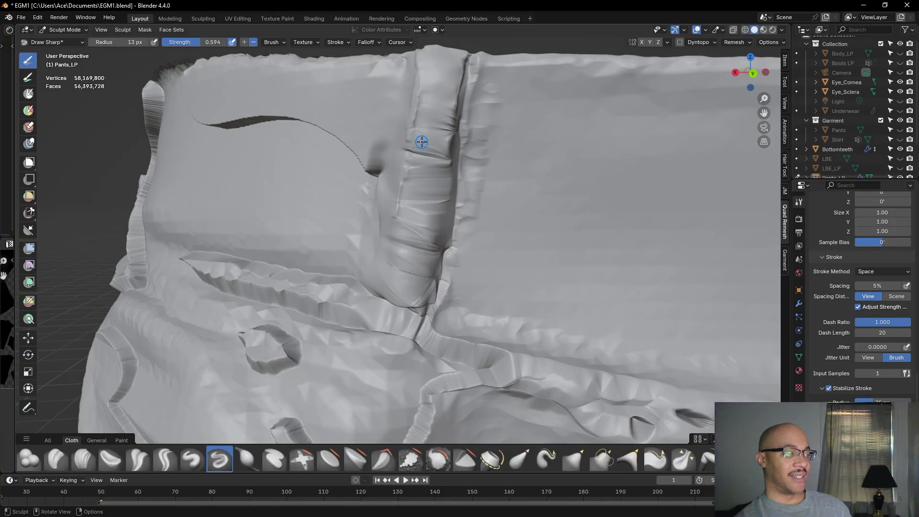
Reinforce the sharp line on the belt loop's edge away from the buckle, joining its parts above and below the fold
{"action": "mouse_move", "coordinate": [421, 144]}
{"action": "middle_mouse_down", "text": "ctrl"}
{"action": "mouse_move", "coordinate": [410, 150]}
{"action": "mouse_move", "coordinate": [433, 210]}
{"action": "mouse_move", "coordinate": [474, 228]}
{"action": "mouse_move", "coordinate": [437, 218]}
{"action": "middle_mouse_up", "text": "ctrl"}
{"action": "mouse_move", "coordinate": [428, 234]}
{"action": "left_mouse_down", "text": "alt"}
{"action": "mouse_move", "coordinate": [464, 228]}
{"action": "mouse_move", "coordinate": [403, 230]}
{"action": "mouse_move", "coordinate": [443, 233]}
{"action": "mouse_move", "coordinate": [405, 239]}
{"action": "left_mouse_up", "text": "alt"}
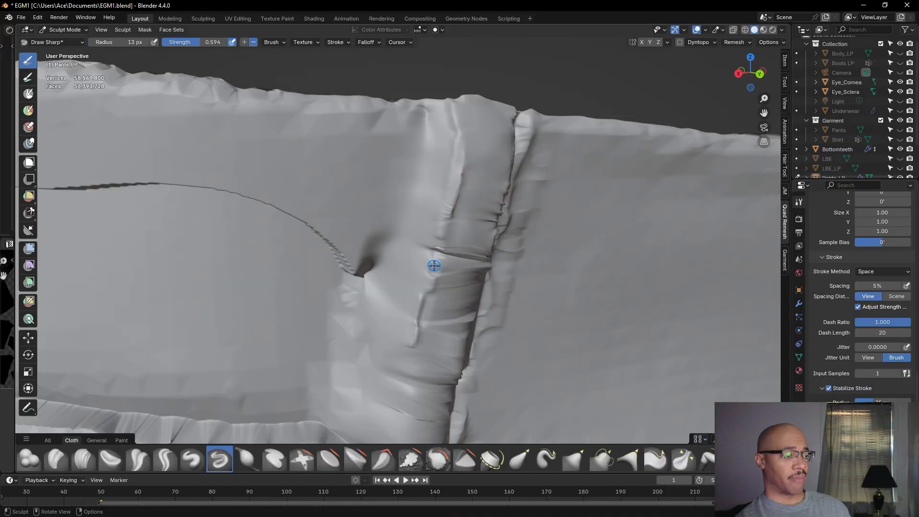
{"action": "left_click_drag", "start_coordinate": [446, 218], "coordinate": [437, 280]}
{"action": "left_click_drag", "start_coordinate": [446, 221], "coordinate": [423, 319]}
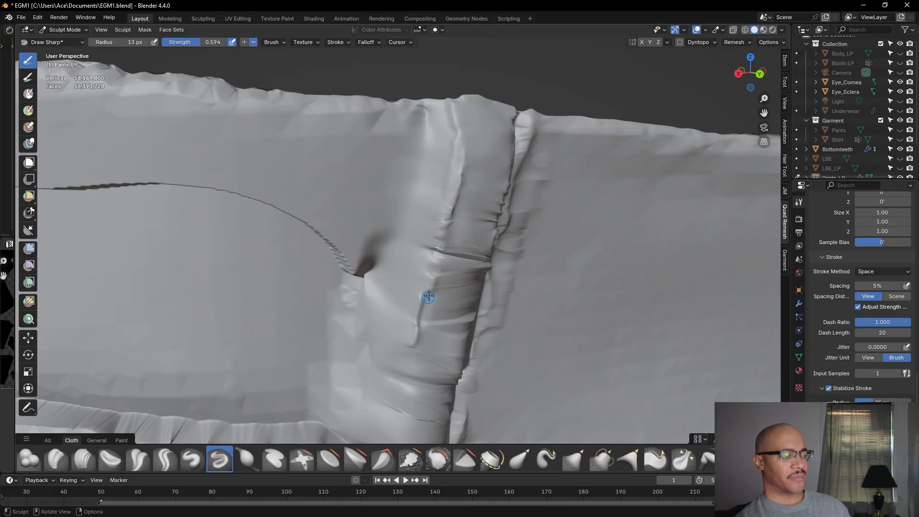
{"action": "left_click_drag", "start_coordinate": [438, 236], "coordinate": [435, 273]}
{"action": "left_click_drag", "start_coordinate": [426, 318], "coordinate": [426, 319]}
{"action": "left_click_drag", "start_coordinate": [433, 267], "coordinate": [456, 190]}
{"action": "left_click_drag", "start_coordinate": [442, 229], "coordinate": [431, 297]}
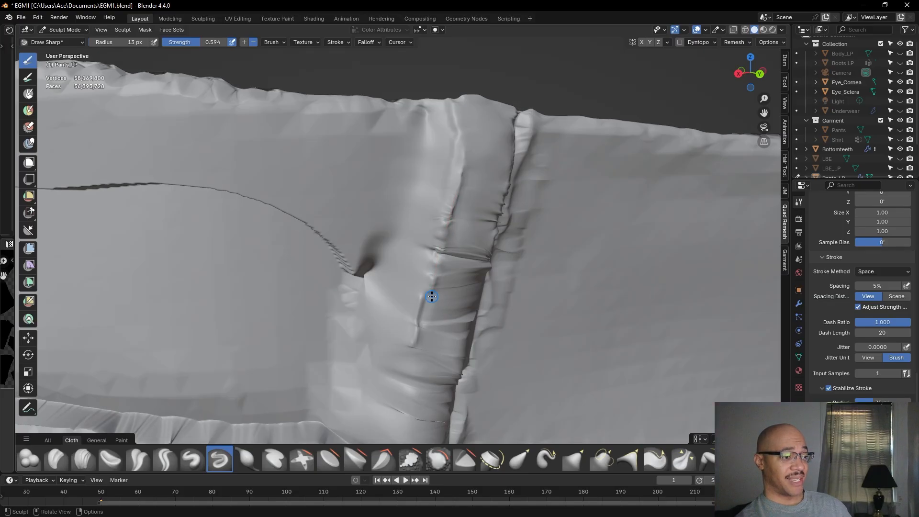
Run a sharp stroke down the lower half of the belt loop near its buckle-side edge
{"action": "middle_click_drag", "start_coordinate": [491, 240], "coordinate": [462, 238]}
{"action": "middle_click_drag", "start_coordinate": [375, 230], "coordinate": [407, 212], "text": "shift"}
{"action": "left_click_drag", "start_coordinate": [278, 230], "coordinate": [267, 329]}
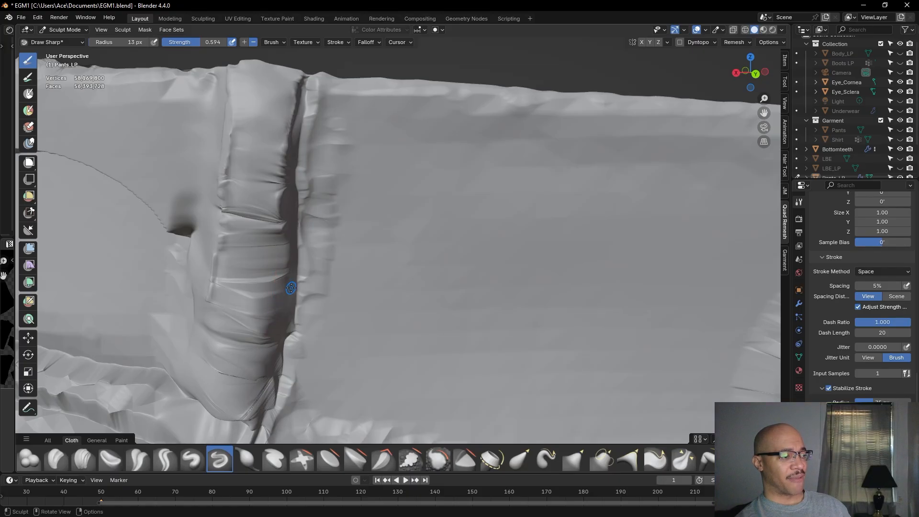
Smooth out the creases and bumps on the belt loop's upper face down to the middle fold
{"action": "scroll", "coordinate": [309, 279], "scroll_direction": "down", "scroll_amount": 5}
{"action": "mouse_move", "coordinate": [389, 256]}
{"action": "middle_mouse_down", "text": "shift"}
{"action": "mouse_move", "coordinate": [369, 257]}
{"action": "mouse_move", "coordinate": [378, 268]}
{"action": "middle_mouse_up", "text": "shift"}
{"action": "scroll", "coordinate": [297, 268], "scroll_direction": "up", "scroll_amount": 2}
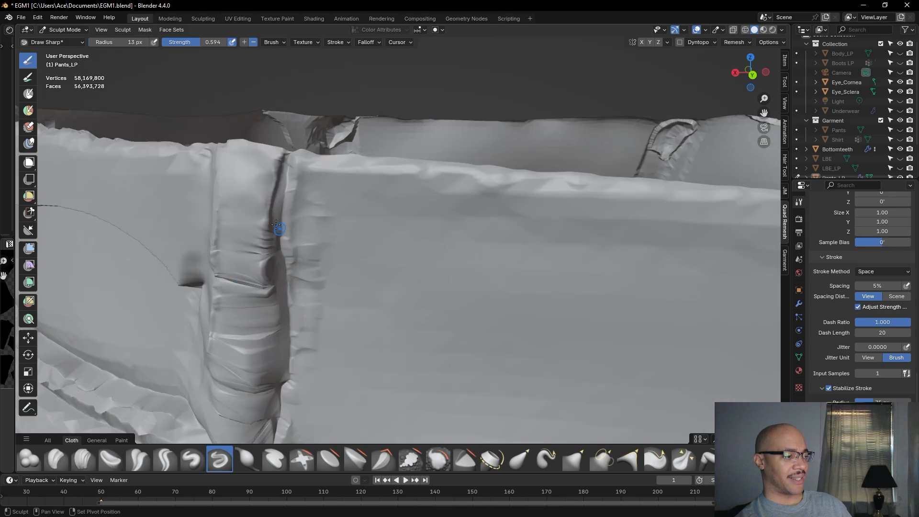
{"action": "left_click_drag", "start_coordinate": [252, 218], "coordinate": [251, 235]}
{"action": "left_click_drag", "start_coordinate": [252, 239], "coordinate": [261, 220]}
{"action": "left_click_drag", "start_coordinate": [261, 213], "coordinate": [259, 235]}
{"action": "left_click_drag", "start_coordinate": [264, 196], "coordinate": [263, 248]}
{"action": "mouse_move", "coordinate": [264, 266]}
{"action": "left_mouse_down"}
{"action": "mouse_move", "coordinate": [264, 277]}
{"action": "mouse_move", "coordinate": [253, 265]}
{"action": "left_mouse_up"}
{"action": "left_click_drag", "start_coordinate": [258, 229], "coordinate": [244, 201]}
{"action": "mouse_move", "coordinate": [233, 228]}
{"action": "left_mouse_down"}
{"action": "mouse_move", "coordinate": [230, 236]}
{"action": "mouse_move", "coordinate": [230, 182]}
{"action": "mouse_move", "coordinate": [226, 206]}
{"action": "left_mouse_up"}
{"action": "mouse_move", "coordinate": [237, 165]}
{"action": "left_mouse_down"}
{"action": "mouse_move", "coordinate": [253, 208]}
{"action": "mouse_move", "coordinate": [257, 197]}
{"action": "mouse_move", "coordinate": [251, 209]}
{"action": "mouse_move", "coordinate": [257, 175]}
{"action": "mouse_move", "coordinate": [255, 184]}
{"action": "left_mouse_up"}
{"action": "mouse_move", "coordinate": [254, 187]}
{"action": "left_mouse_down", "text": "shift"}
{"action": "mouse_move", "coordinate": [245, 221]}
{"action": "mouse_move", "coordinate": [244, 172]}
{"action": "mouse_move", "coordinate": [241, 222]}
{"action": "mouse_move", "coordinate": [271, 157]}
{"action": "mouse_move", "coordinate": [248, 215]}
{"action": "mouse_move", "coordinate": [257, 229]}
{"action": "mouse_move", "coordinate": [253, 267]}
{"action": "mouse_move", "coordinate": [232, 285]}
{"action": "left_mouse_up", "text": "shift"}
{"action": "left_click_drag", "start_coordinate": [234, 250], "coordinate": [257, 278]}
{"action": "mouse_move", "coordinate": [242, 286]}
{"action": "left_mouse_down", "text": "shift"}
{"action": "mouse_move", "coordinate": [262, 286]}
{"action": "mouse_move", "coordinate": [230, 292]}
{"action": "mouse_move", "coordinate": [230, 276]}
{"action": "left_mouse_up", "text": "shift"}
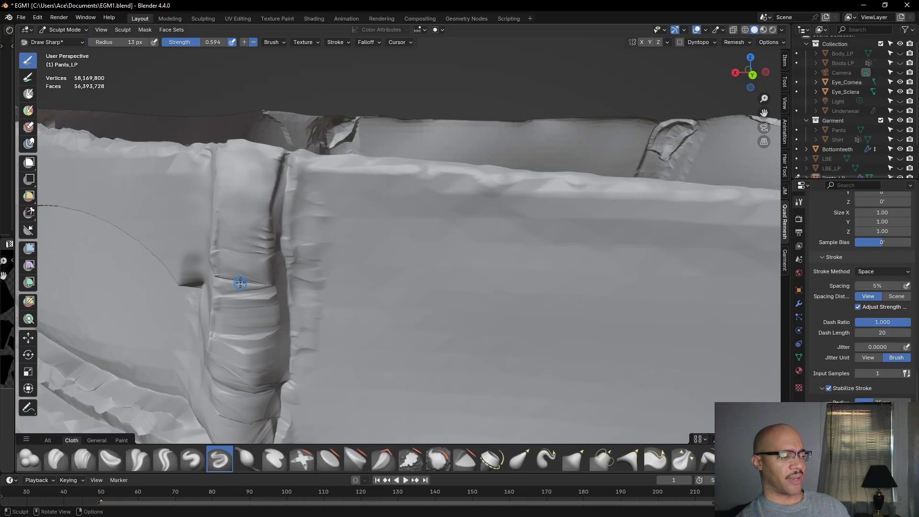
Try a sharp stroke up the top of the belt loop's buckle-side edge from the side, and undo it
{"action": "middle_click_drag", "start_coordinate": [404, 269], "coordinate": [360, 267]}
{"action": "mouse_move", "coordinate": [222, 301]}
{"action": "middle_mouse_down"}
{"action": "mouse_move", "coordinate": [403, 305]}
{"action": "mouse_move", "coordinate": [374, 302]}
{"action": "middle_mouse_up"}
{"action": "middle_click_drag", "start_coordinate": [322, 246], "coordinate": [402, 288]}
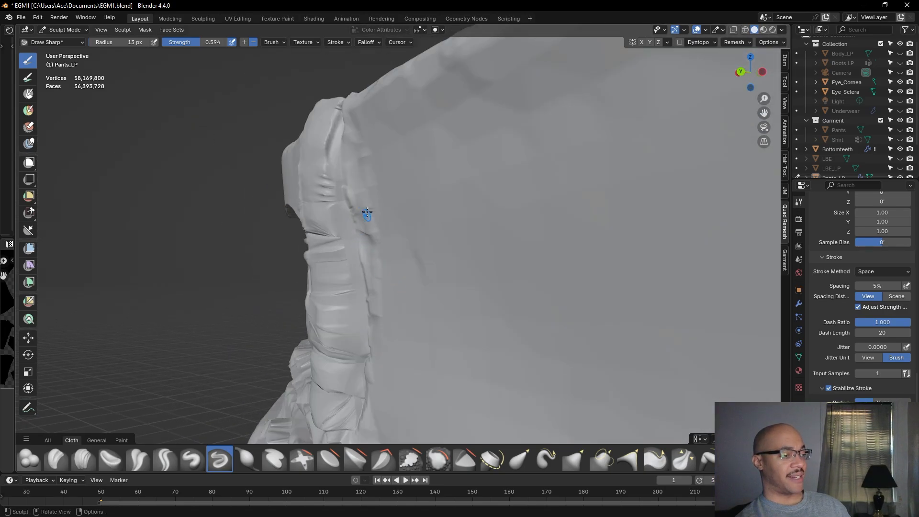
{"action": "mouse_move", "coordinate": [333, 186]}
{"action": "left_mouse_down"}
{"action": "mouse_move", "coordinate": [330, 196]}
{"action": "mouse_move", "coordinate": [333, 121]}
{"action": "left_mouse_up"}
{"action": "key", "text": "ctrl+z"}
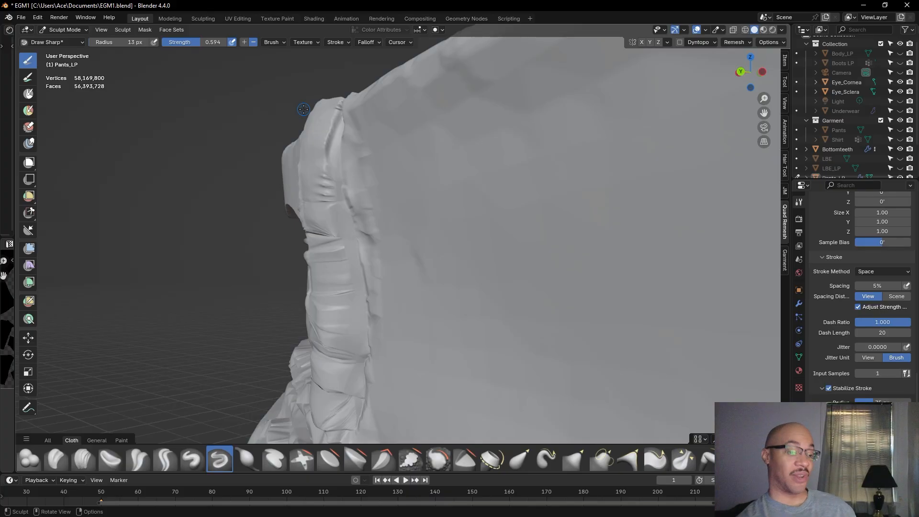
Smooth the ridge along the belt loop's edge away from the buckle, from the top to below the fold
{"action": "middle_click_drag", "start_coordinate": [318, 139], "coordinate": [376, 156]}
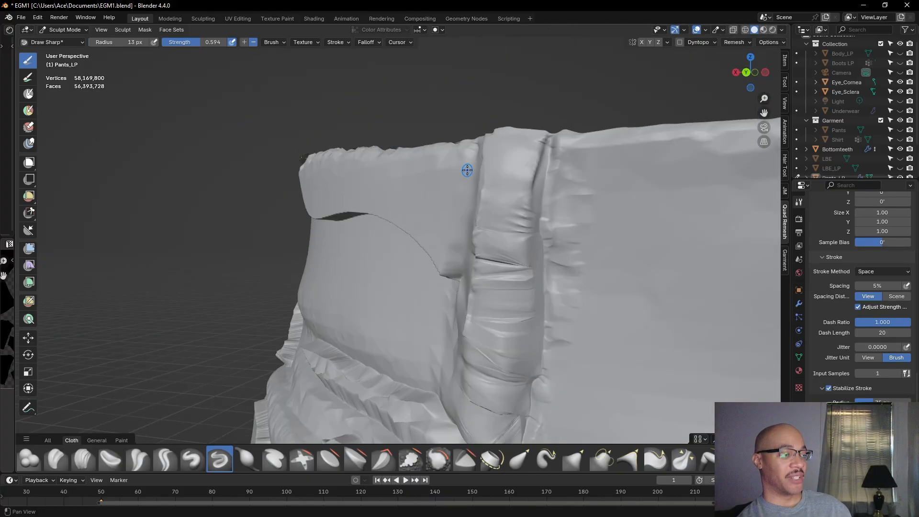
{"action": "mouse_move", "coordinate": [398, 206]}
{"action": "left_mouse_down"}
{"action": "mouse_move", "coordinate": [396, 235]}
{"action": "mouse_move", "coordinate": [406, 155]}
{"action": "mouse_move", "coordinate": [421, 143]}
{"action": "mouse_move", "coordinate": [381, 280]}
{"action": "mouse_move", "coordinate": [382, 234]}
{"action": "left_mouse_up"}
{"action": "mouse_move", "coordinate": [384, 234]}
{"action": "middle_mouse_down"}
{"action": "mouse_move", "coordinate": [473, 202]}
{"action": "mouse_move", "coordinate": [513, 207]}
{"action": "mouse_move", "coordinate": [443, 219]}
{"action": "mouse_move", "coordinate": [528, 222]}
{"action": "mouse_move", "coordinate": [441, 250]}
{"action": "middle_mouse_up"}
{"action": "mouse_move", "coordinate": [448, 246]}
{"action": "left_mouse_down"}
{"action": "mouse_move", "coordinate": [456, 206]}
{"action": "mouse_move", "coordinate": [446, 178]}
{"action": "left_mouse_up"}
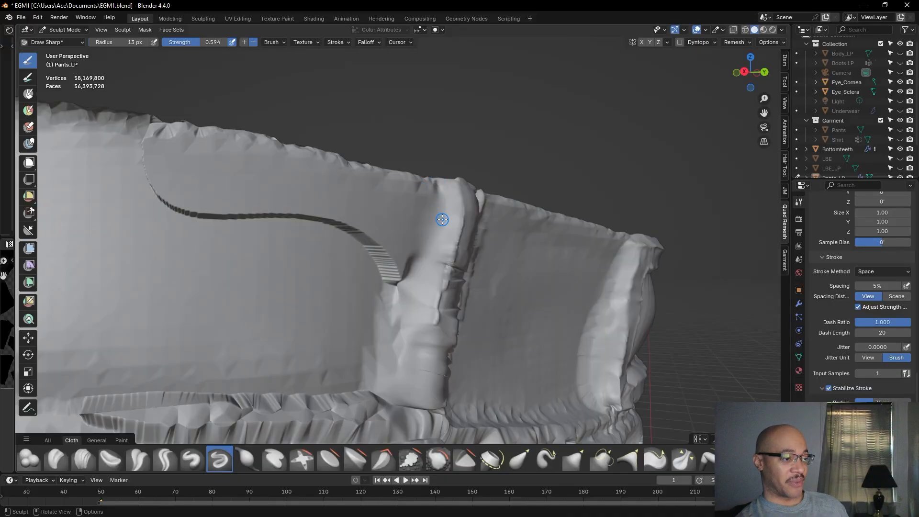
{"action": "mouse_move", "coordinate": [446, 202]}
{"action": "left_mouse_down"}
{"action": "mouse_move", "coordinate": [446, 254]}
{"action": "mouse_move", "coordinate": [456, 223]}
{"action": "mouse_move", "coordinate": [438, 278]}
{"action": "left_mouse_up"}
{"action": "mouse_move", "coordinate": [456, 227]}
{"action": "left_mouse_down"}
{"action": "mouse_move", "coordinate": [435, 312]}
{"action": "mouse_move", "coordinate": [449, 232]}
{"action": "mouse_move", "coordinate": [425, 300]}
{"action": "mouse_move", "coordinate": [447, 254]}
{"action": "mouse_move", "coordinate": [443, 268]}
{"action": "mouse_move", "coordinate": [445, 234]}
{"action": "left_mouse_up"}
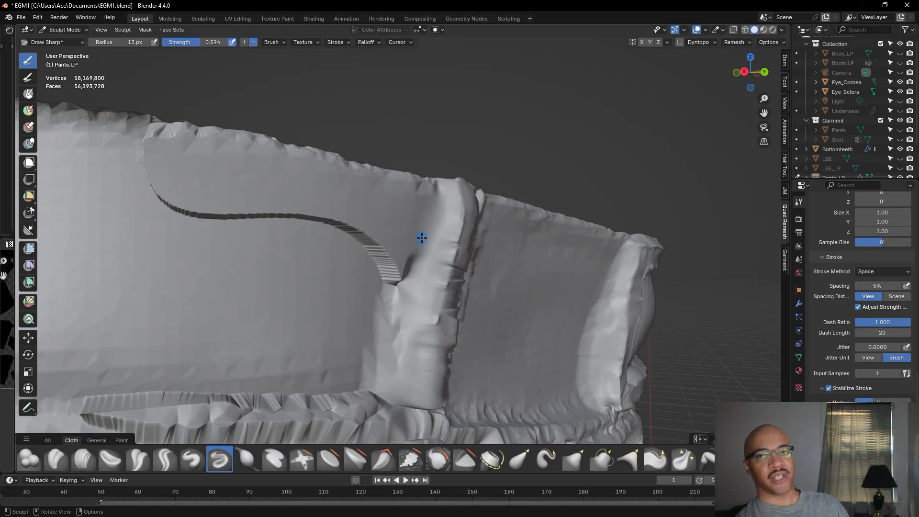
Carve a sharp line up the top of the belt loop's buckle-side edge and soften the surface beside it
{"action": "left_click_drag", "start_coordinate": [479, 140], "coordinate": [433, 159], "text": "alt+shift"}
{"action": "mouse_move", "coordinate": [417, 201]}
{"action": "left_mouse_down", "text": "alt"}
{"action": "mouse_move", "coordinate": [371, 211]}
{"action": "mouse_move", "coordinate": [366, 190]}
{"action": "mouse_move", "coordinate": [353, 189]}
{"action": "left_mouse_up", "text": "alt"}
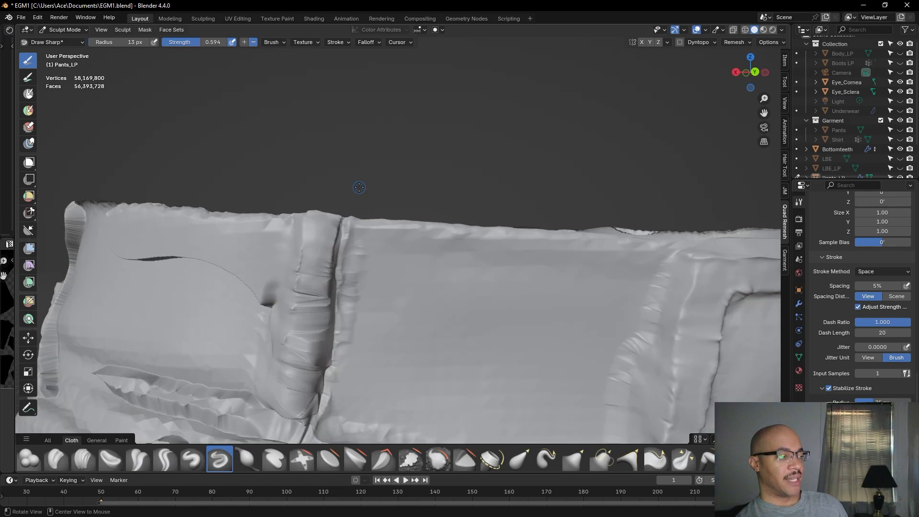
{"action": "left_click_drag", "start_coordinate": [382, 286], "coordinate": [400, 273], "text": "alt"}
{"action": "scroll", "coordinate": [401, 273], "scroll_direction": "up", "scroll_amount": 3}
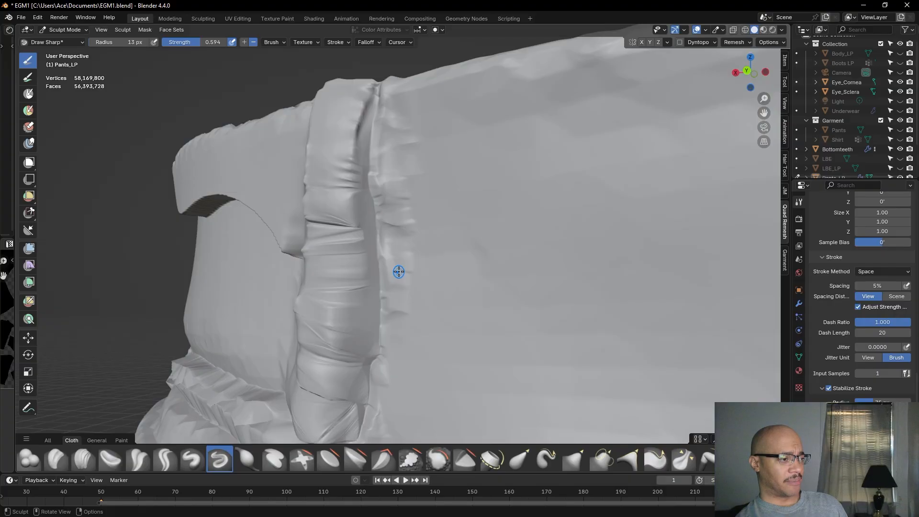
{"action": "mouse_move", "coordinate": [357, 191]}
{"action": "left_mouse_down"}
{"action": "mouse_move", "coordinate": [350, 177]}
{"action": "mouse_move", "coordinate": [358, 161]}
{"action": "mouse_move", "coordinate": [357, 193]}
{"action": "mouse_move", "coordinate": [365, 109]}
{"action": "left_mouse_up"}
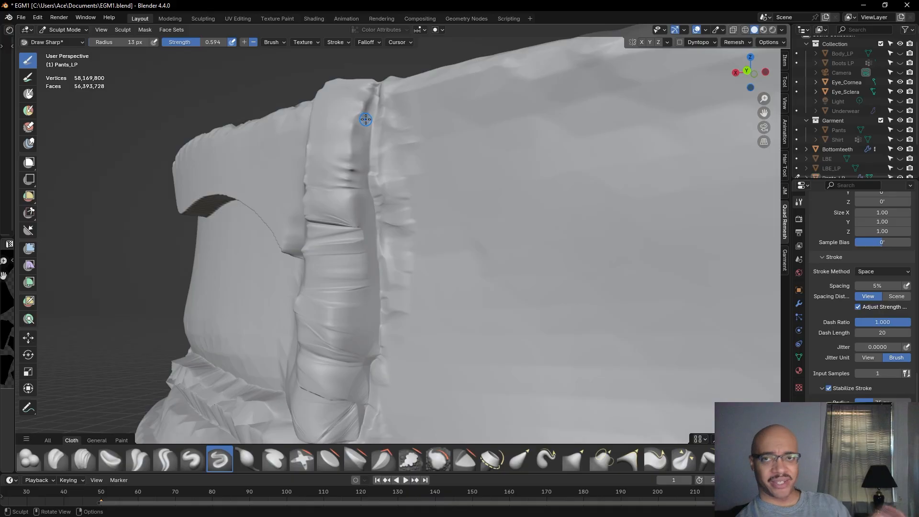
{"action": "mouse_move", "coordinate": [350, 158]}
{"action": "left_mouse_down"}
{"action": "mouse_move", "coordinate": [342, 176]}
{"action": "mouse_move", "coordinate": [340, 169]}
{"action": "left_mouse_up"}
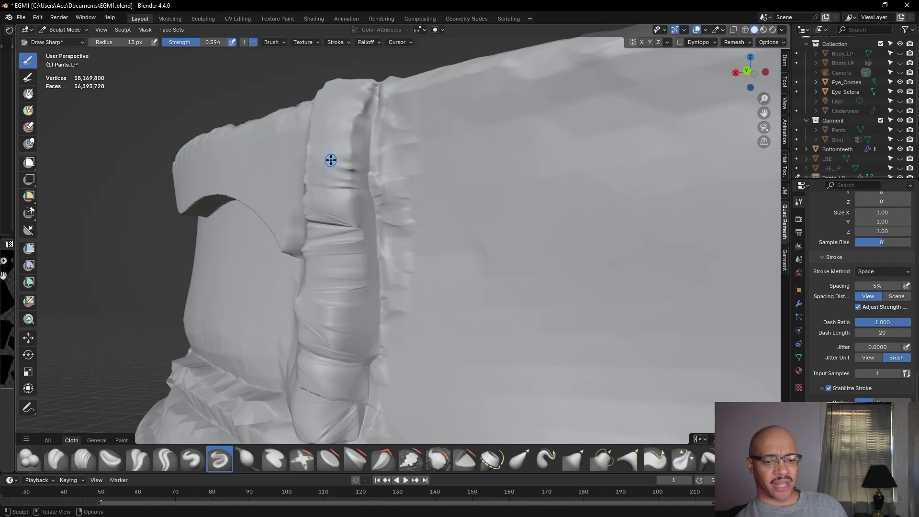
{"action": "middle_click_drag", "start_coordinate": [375, 144], "coordinate": [406, 170]}
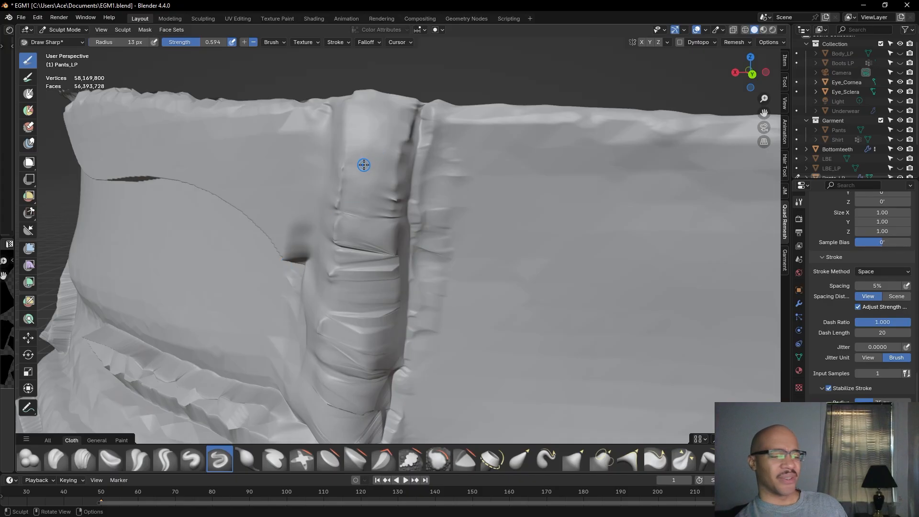
{"action": "middle_click_drag", "start_coordinate": [486, 106], "coordinate": [466, 127], "text": "shift"}
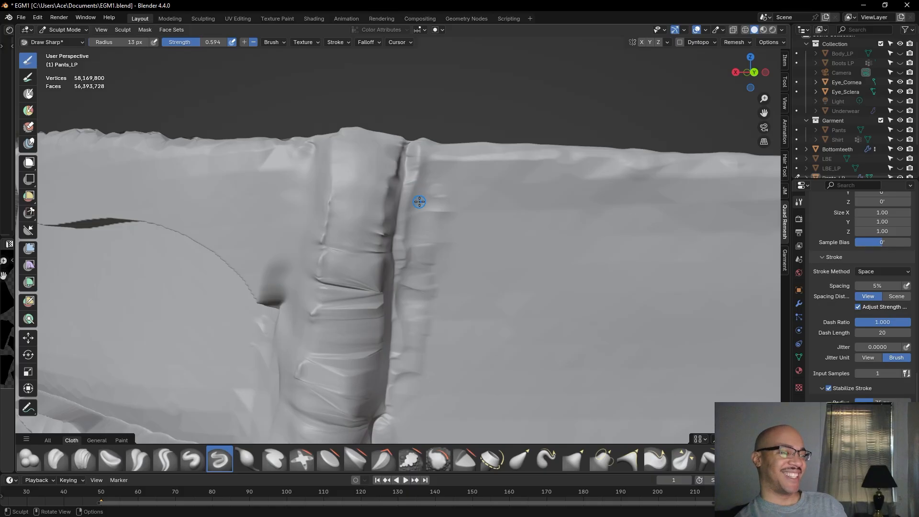
{"action": "middle_click_drag", "start_coordinate": [483, 109], "coordinate": [461, 163], "text": "shift"}
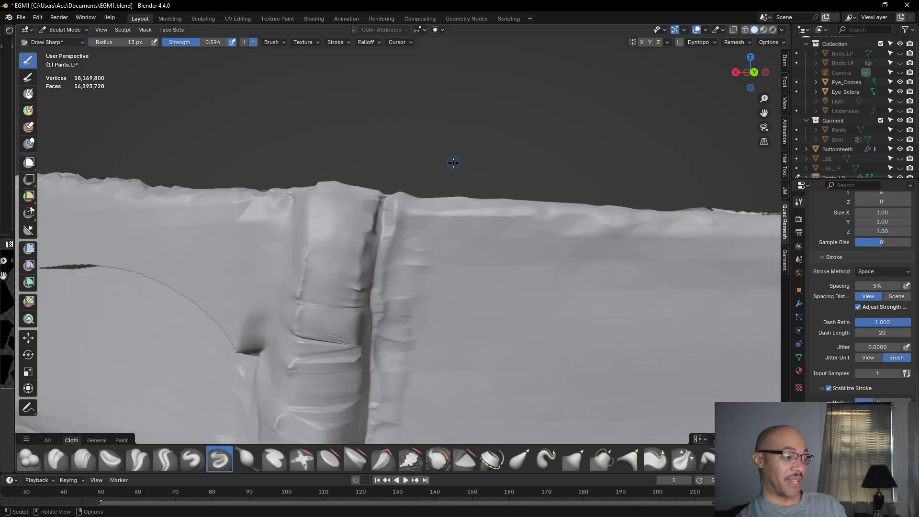
Carve a sharp line down the belt loop's edge away from the buckle, from near the top to the middle fold
{"action": "middle_click_drag", "start_coordinate": [449, 173], "coordinate": [408, 173]}
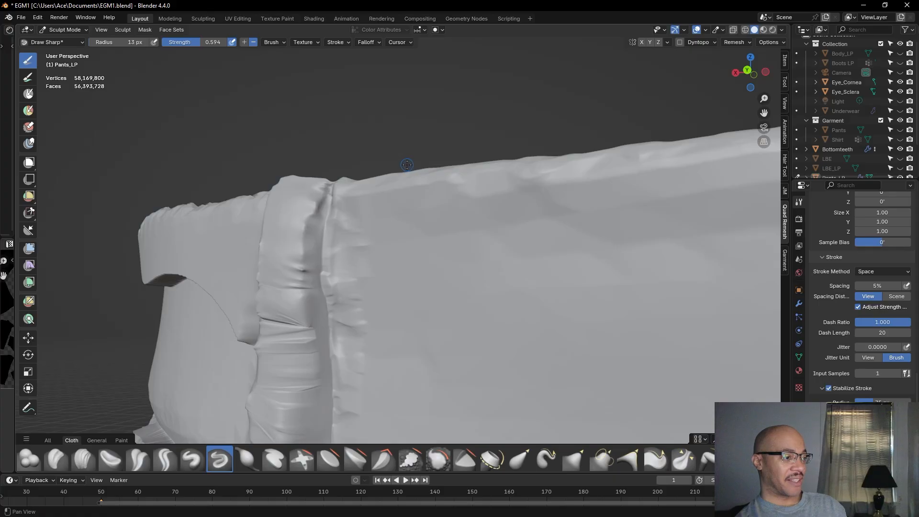
{"action": "middle_click_drag", "start_coordinate": [390, 139], "coordinate": [425, 160]}
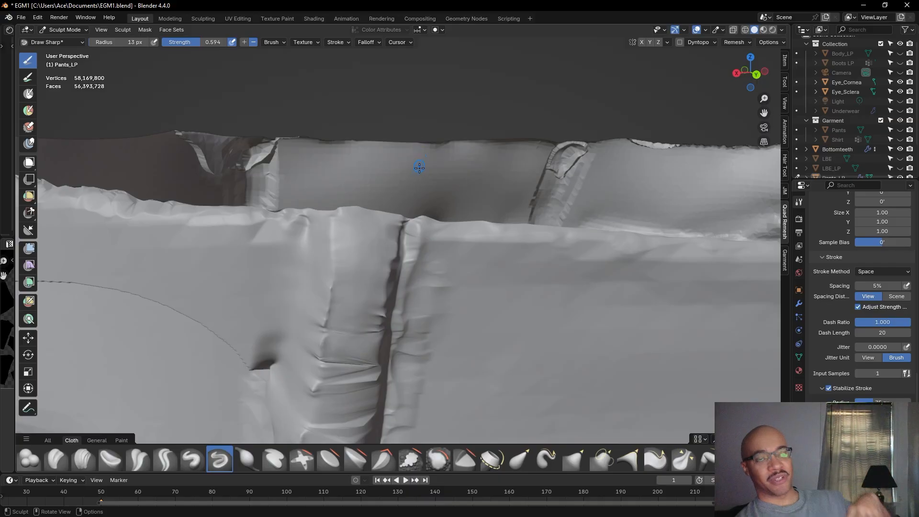
{"action": "mouse_move", "coordinate": [510, 104]}
{"action": "middle_mouse_down"}
{"action": "mouse_move", "coordinate": [506, 114]}
{"action": "mouse_move", "coordinate": [495, 106]}
{"action": "middle_mouse_up"}
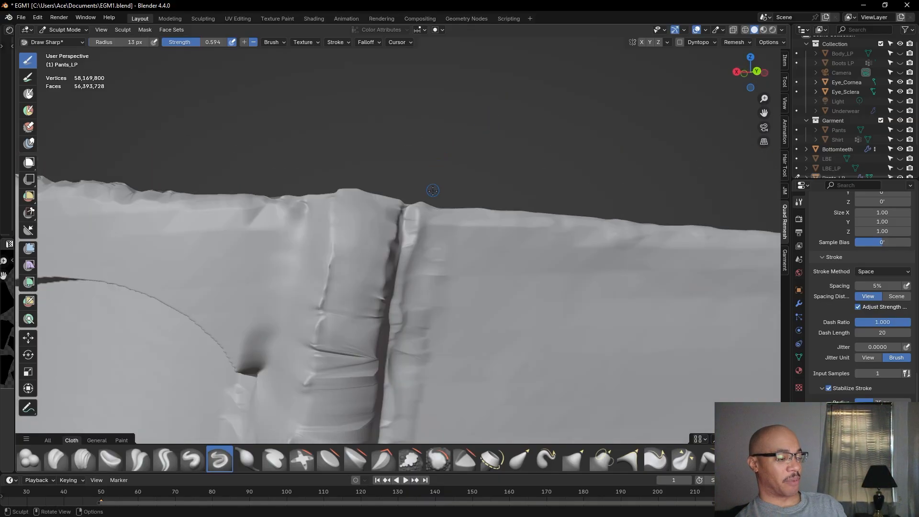
{"action": "left_click_drag", "start_coordinate": [392, 241], "coordinate": [386, 263]}
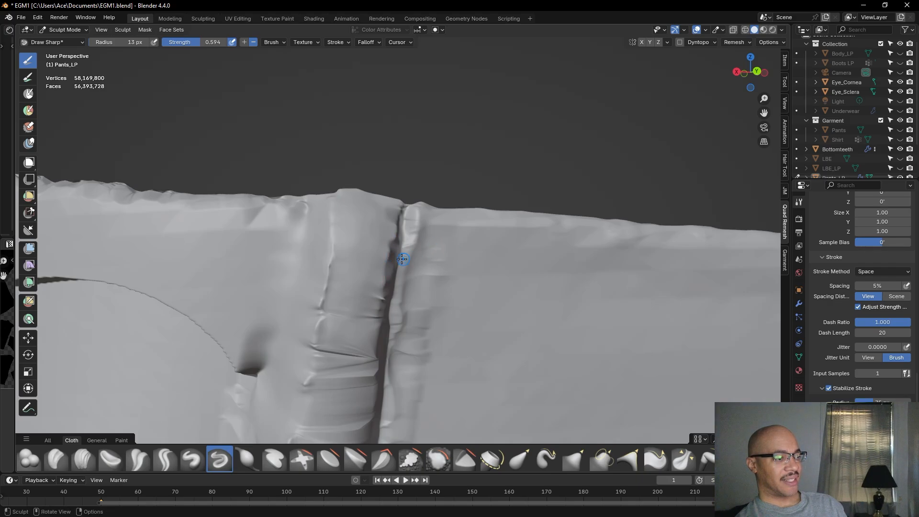
{"action": "middle_click_drag", "start_coordinate": [407, 214], "coordinate": [393, 160]}
{"action": "left_click_drag", "start_coordinate": [318, 251], "coordinate": [320, 260]}
{"action": "left_click_drag", "start_coordinate": [318, 292], "coordinate": [318, 304]}
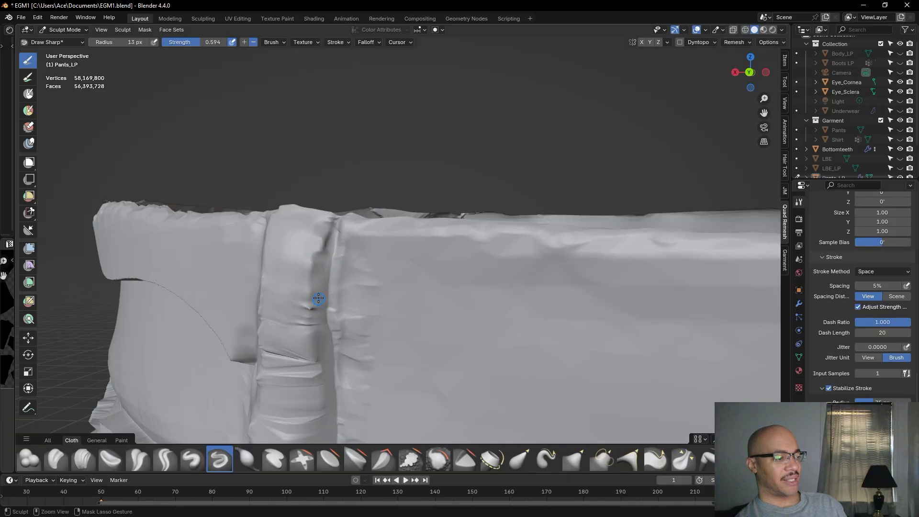
{"action": "left_click_drag", "start_coordinate": [318, 254], "coordinate": [316, 333]}
{"action": "left_click_drag", "start_coordinate": [318, 246], "coordinate": [317, 395]}
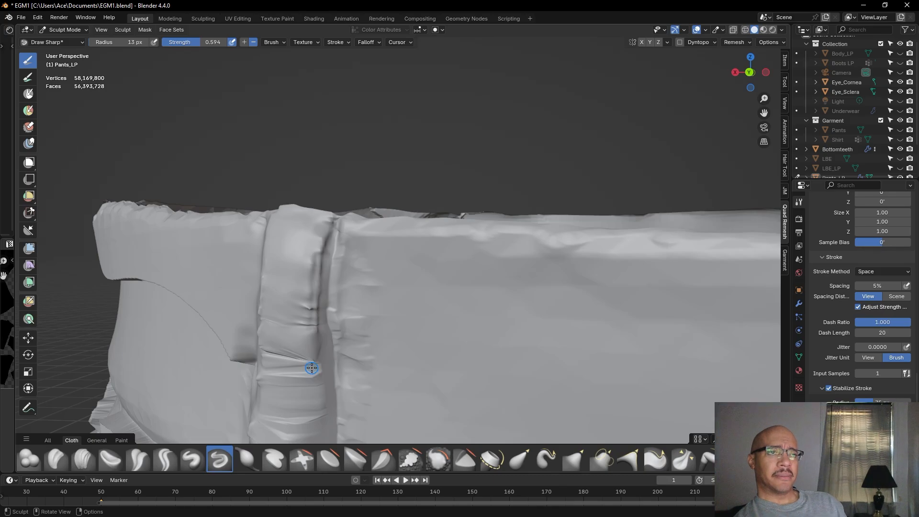
Even out the belt loop's upper face beside the sharpened outer edge with the Flatten/Contrast brush
{"action": "left_click_drag", "start_coordinate": [383, 181], "coordinate": [388, 155], "text": "alt"}
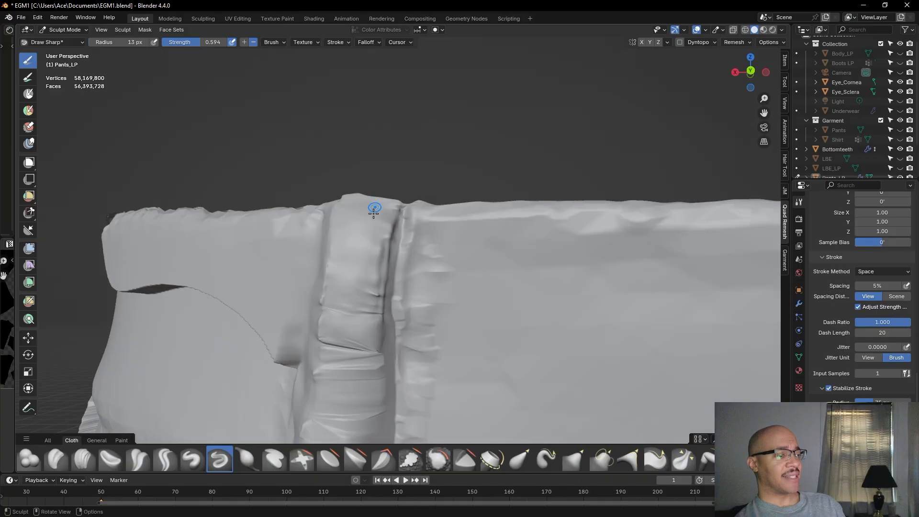
{"action": "scroll", "coordinate": [367, 254], "scroll_direction": "up", "scroll_amount": 2}
{"action": "left_click_drag", "start_coordinate": [403, 187], "coordinate": [410, 148], "text": "alt+shift"}
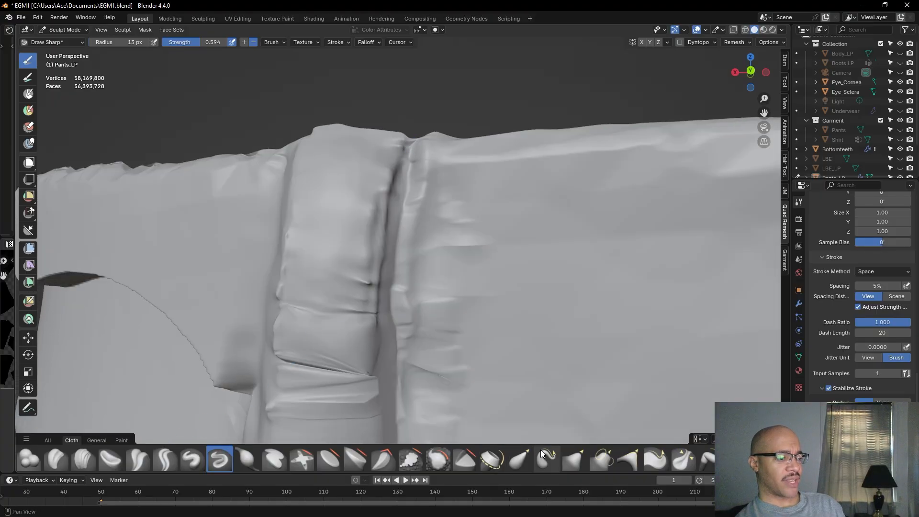
{"action": "left_click", "coordinate": [332, 460]}
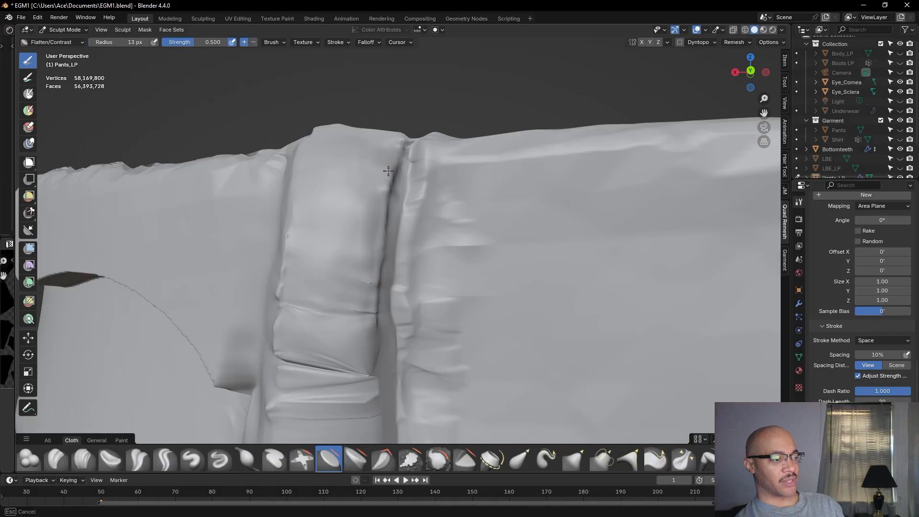
{"action": "mouse_move", "coordinate": [363, 201]}
{"action": "left_mouse_down"}
{"action": "mouse_move", "coordinate": [368, 266]}
{"action": "mouse_move", "coordinate": [365, 259]}
{"action": "left_mouse_up"}
Try building up the belt loop's buckle-side edge and the surface beside it with Clay Strips strokes, and undo them
{"action": "middle_click_drag", "start_coordinate": [360, 238], "coordinate": [479, 296]}
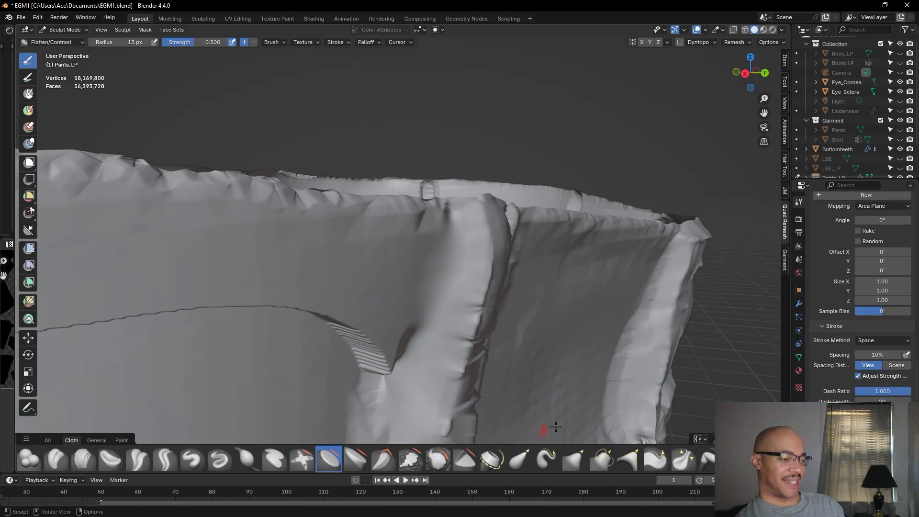
{"action": "middle_click_drag", "start_coordinate": [596, 150], "coordinate": [595, 132], "text": "shift"}
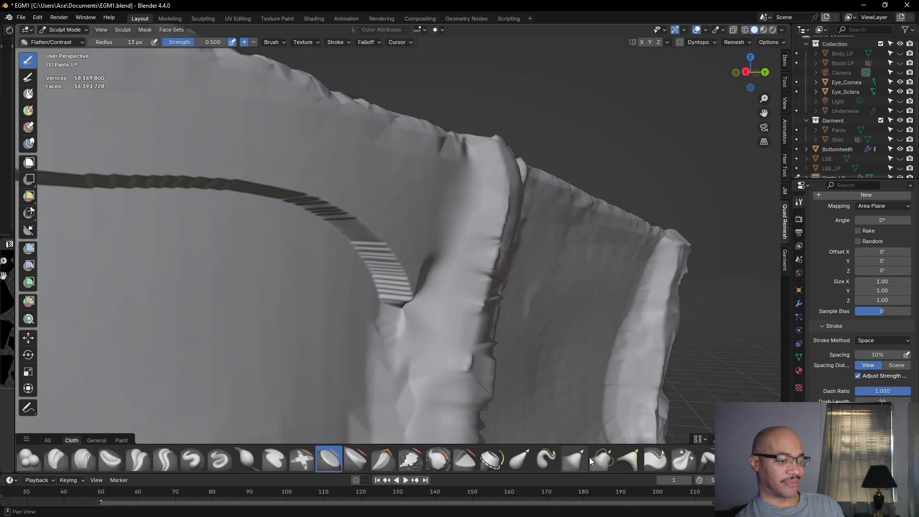
{"action": "left_click", "coordinate": [87, 462]}
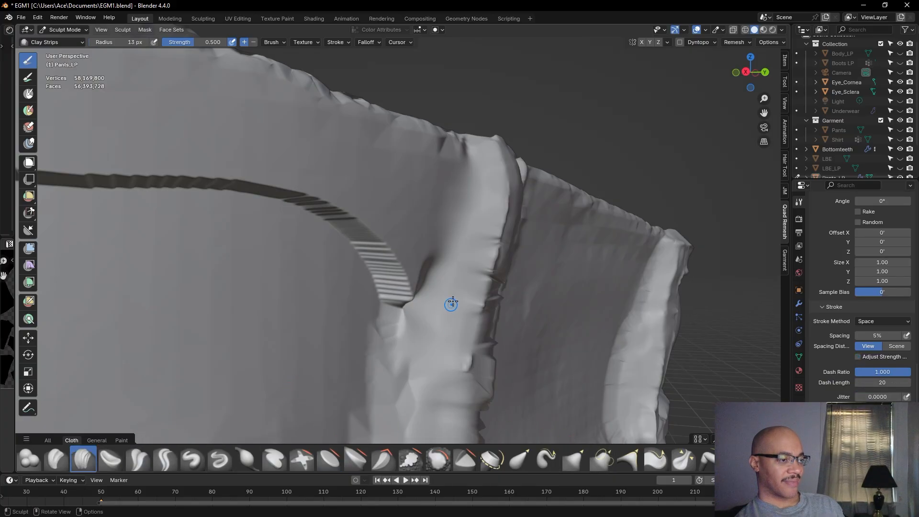
{"action": "left_click_drag", "start_coordinate": [491, 238], "coordinate": [463, 365]}
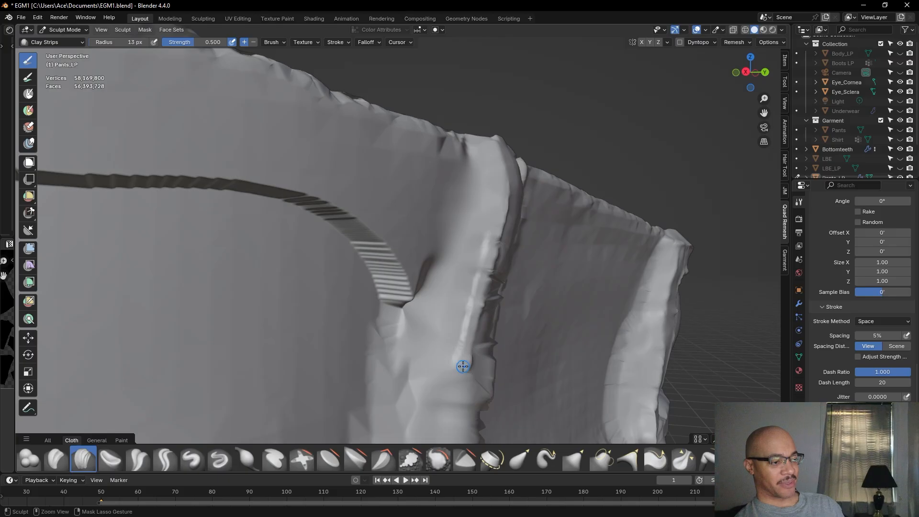
{"action": "mouse_move", "coordinate": [476, 232]}
{"action": "left_mouse_down"}
{"action": "mouse_move", "coordinate": [480, 267]}
{"action": "mouse_move", "coordinate": [456, 361]}
{"action": "mouse_move", "coordinate": [469, 305]}
{"action": "left_mouse_up"}
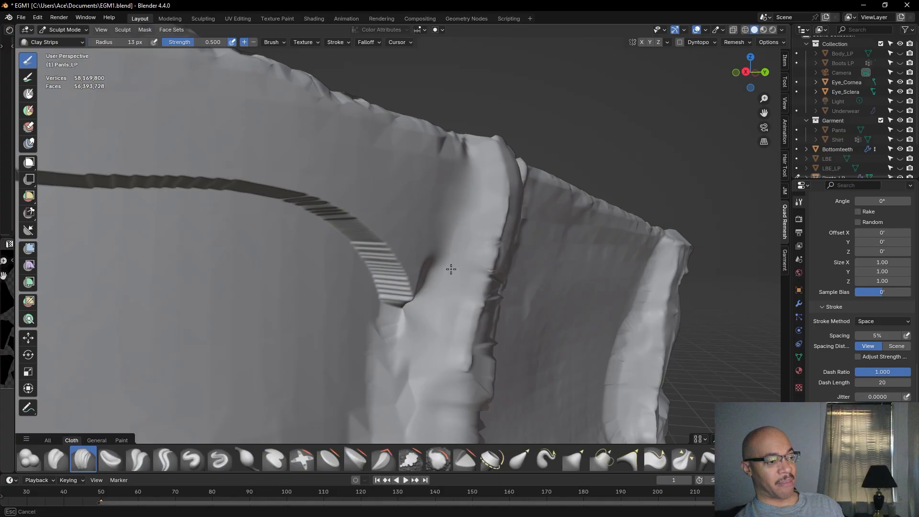
{"action": "left_click_drag", "start_coordinate": [459, 221], "coordinate": [450, 256]}
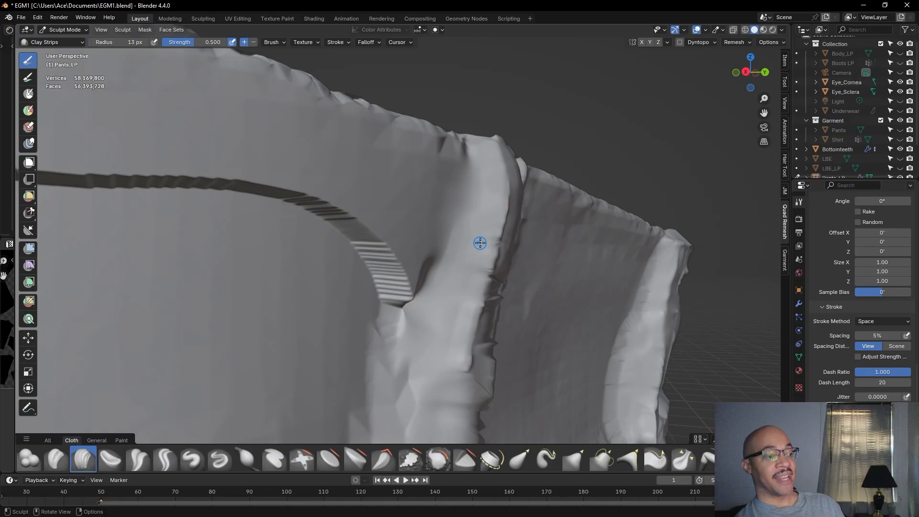
Add a short Clay Strips stroke across the top corner of the belt loop's edge away from the buckle
{"action": "left_click_drag", "start_coordinate": [479, 257], "coordinate": [372, 220], "text": "alt"}
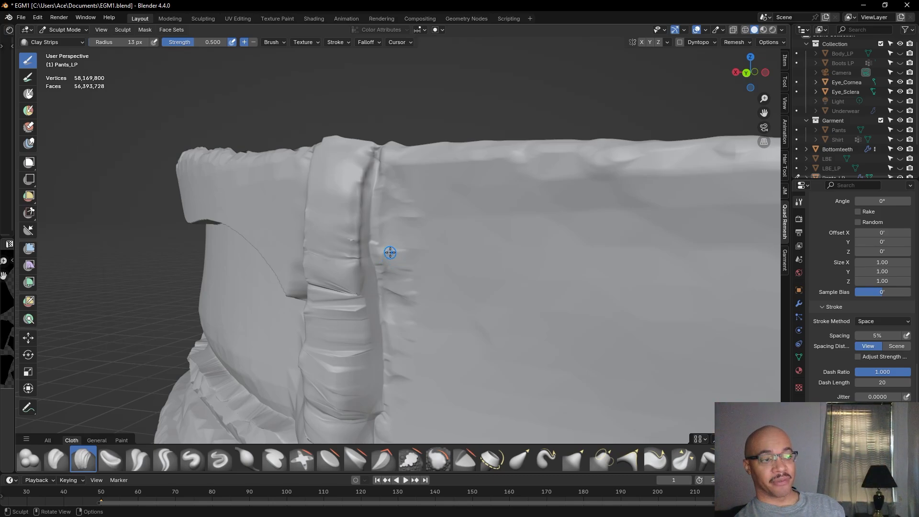
{"action": "mouse_move", "coordinate": [414, 168]}
{"action": "left_mouse_down", "text": "alt"}
{"action": "mouse_move", "coordinate": [447, 188]}
{"action": "mouse_move", "coordinate": [400, 247]}
{"action": "left_mouse_up", "text": "alt"}
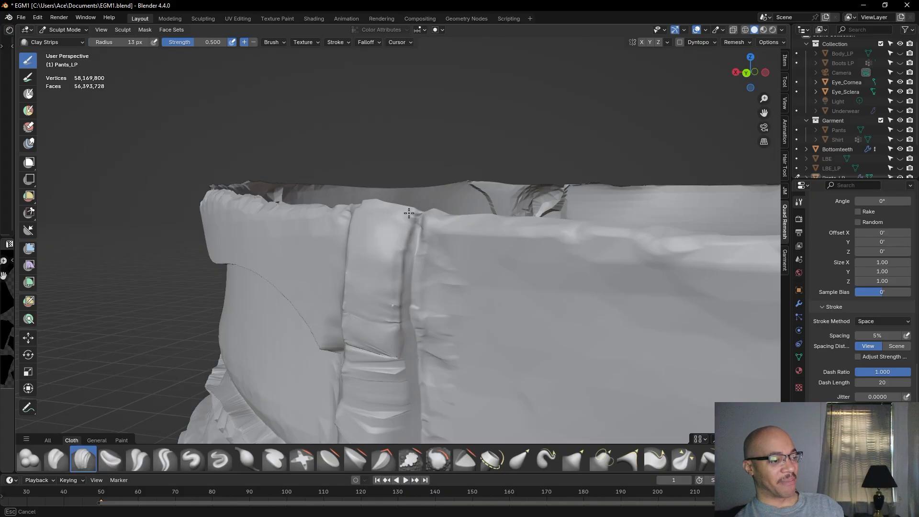
{"action": "left_click_drag", "start_coordinate": [401, 223], "coordinate": [383, 208]}
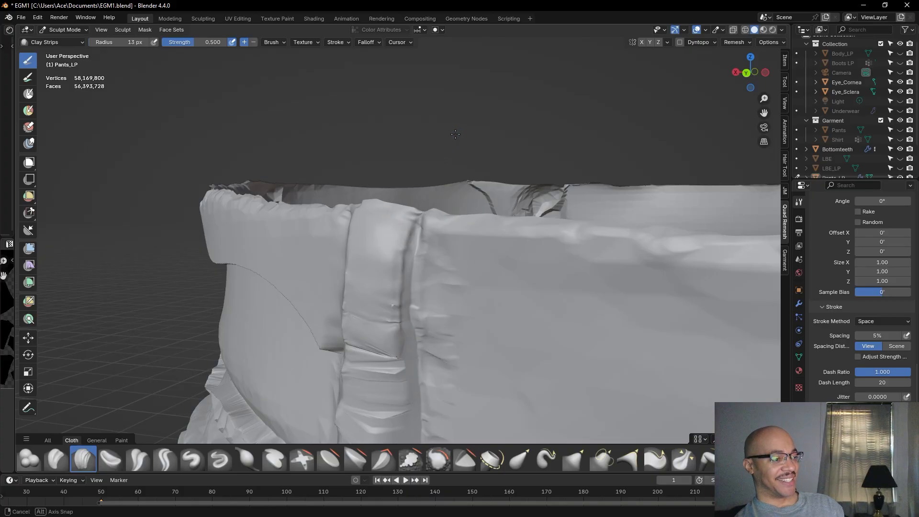
Try to level the small spike on the belt loop's face, just above the fold, with the Flatten/Contrast brush
{"action": "left_click_drag", "start_coordinate": [452, 138], "coordinate": [466, 180], "text": "alt"}
{"action": "left_click_drag", "start_coordinate": [419, 257], "coordinate": [472, 218], "text": "alt"}
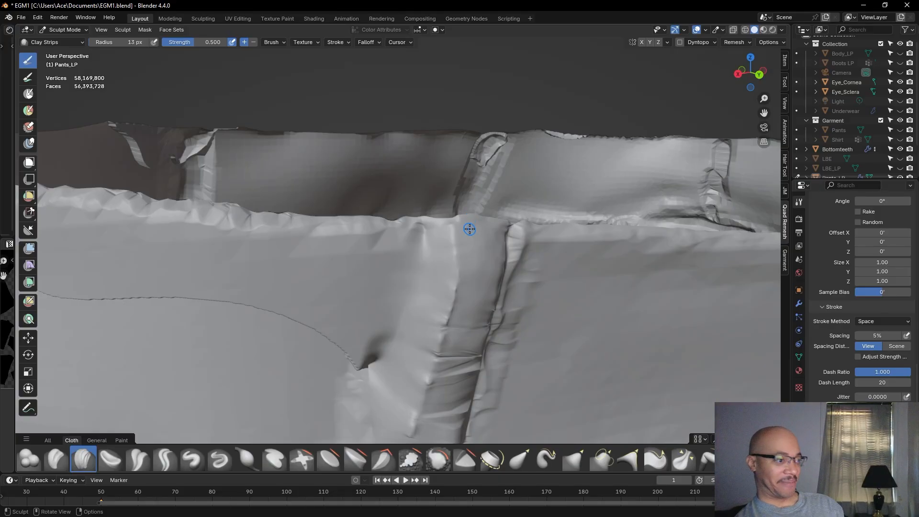
{"action": "mouse_move", "coordinate": [472, 246]}
{"action": "left_mouse_down", "text": "alt"}
{"action": "mouse_move", "coordinate": [459, 228]}
{"action": "mouse_move", "coordinate": [452, 256]}
{"action": "mouse_move", "coordinate": [463, 195]}
{"action": "mouse_move", "coordinate": [464, 205]}
{"action": "mouse_move", "coordinate": [503, 191]}
{"action": "left_mouse_up", "text": "alt"}
{"action": "middle_click_drag", "start_coordinate": [502, 191], "coordinate": [464, 204]}
{"action": "scroll", "coordinate": [337, 244], "scroll_direction": "up", "scroll_amount": 2}
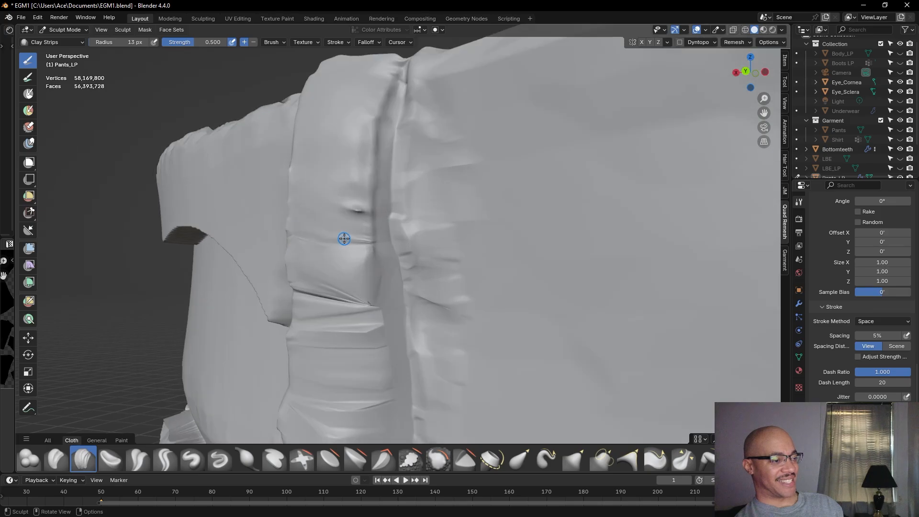
{"action": "left_click", "coordinate": [329, 460]}
{"action": "left_click_drag", "start_coordinate": [358, 241], "coordinate": [356, 208]}
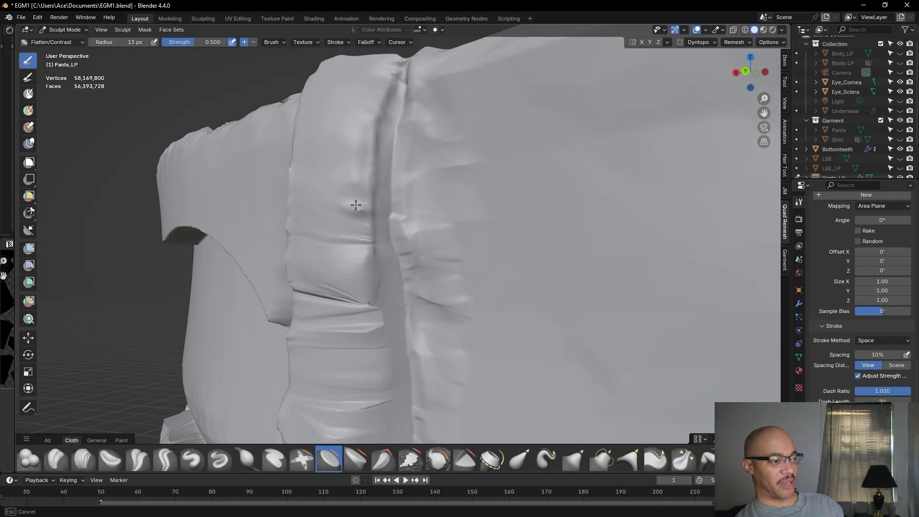
{"action": "left_click_drag", "start_coordinate": [359, 220], "coordinate": [359, 225]}
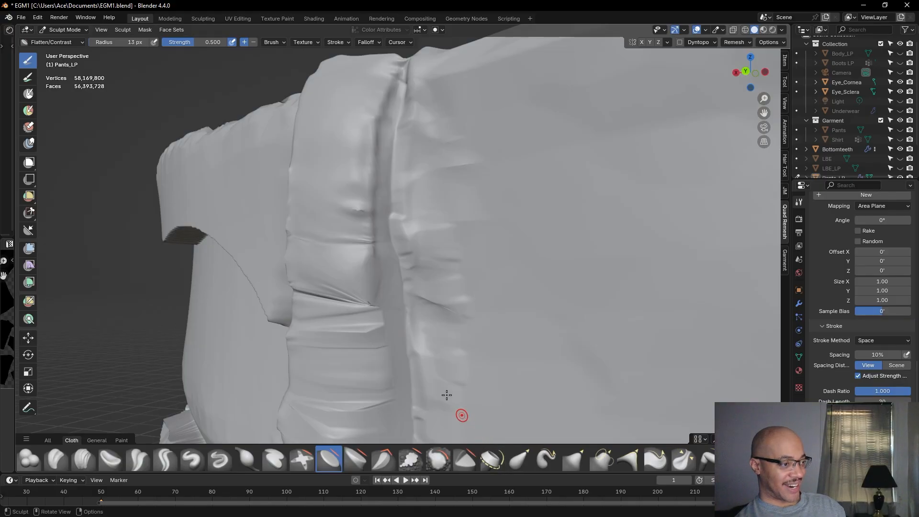
{"action": "left_click_drag", "start_coordinate": [343, 213], "coordinate": [359, 212]}
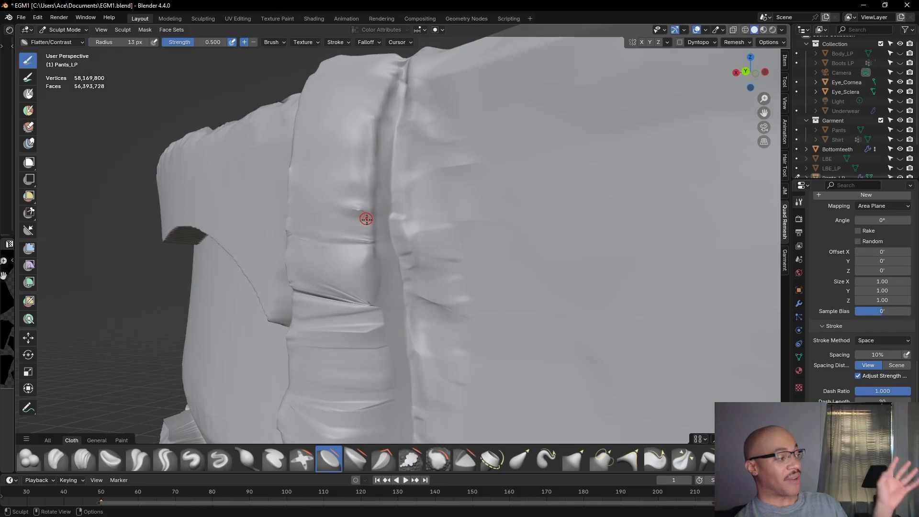
{"action": "left_click_drag", "start_coordinate": [493, 214], "coordinate": [539, 245], "text": "alt"}
{"action": "scroll", "coordinate": [440, 252], "scroll_direction": "up", "scroll_amount": 2}
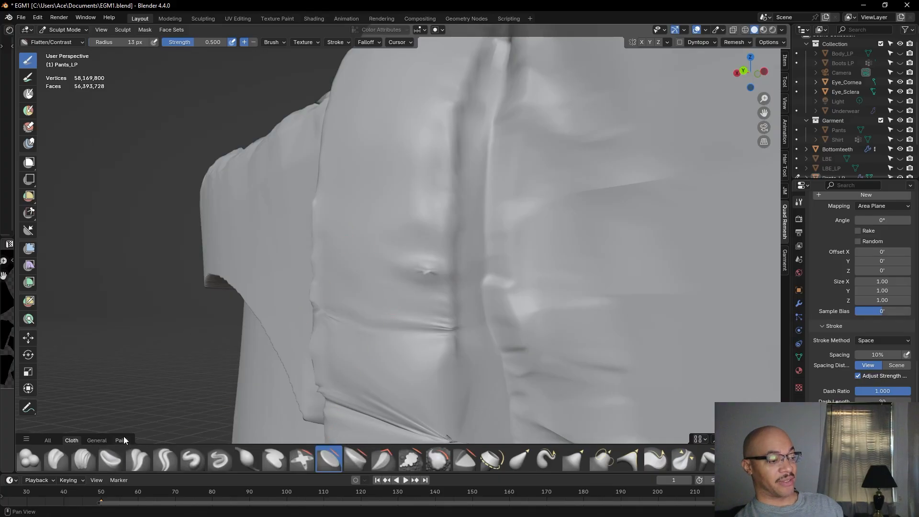
{"action": "left_click_drag", "start_coordinate": [415, 267], "coordinate": [426, 277]}
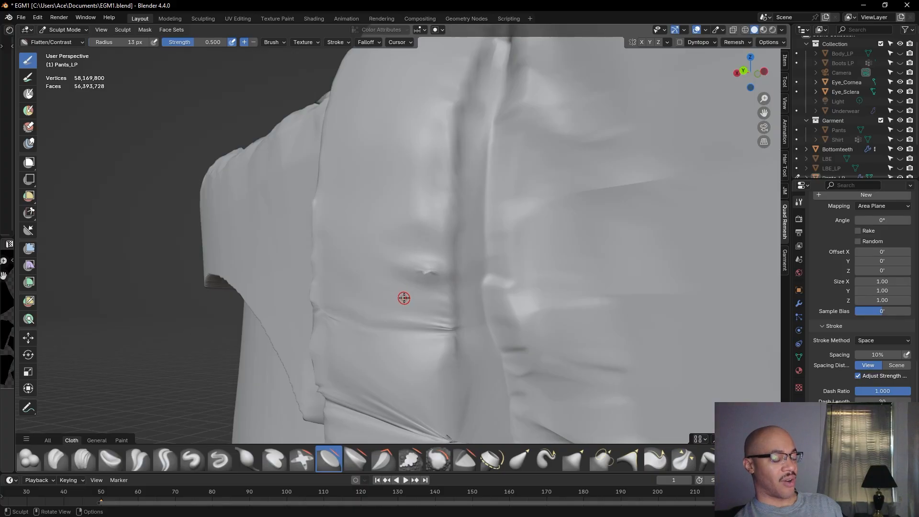
Smooth away the small spike on the belt loop's face with the Smooth brush at a 21 px radius
{"action": "middle_click_drag", "start_coordinate": [407, 300], "coordinate": [429, 302]}
{"action": "middle_click_drag", "start_coordinate": [524, 246], "coordinate": [488, 270], "text": "shift"}
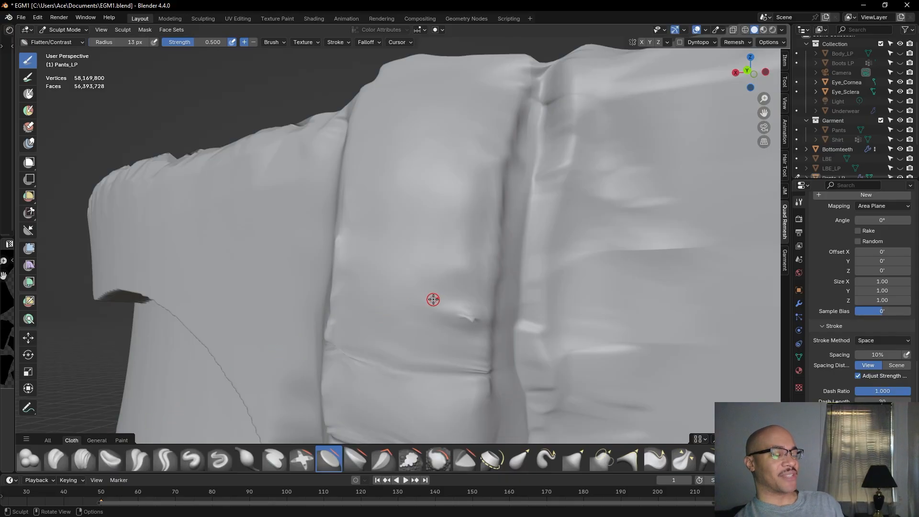
{"action": "mouse_move", "coordinate": [591, 287]}
{"action": "middle_mouse_down"}
{"action": "mouse_move", "coordinate": [568, 308]}
{"action": "mouse_move", "coordinate": [516, 321]}
{"action": "mouse_move", "coordinate": [600, 312]}
{"action": "mouse_move", "coordinate": [594, 323]}
{"action": "middle_mouse_up"}
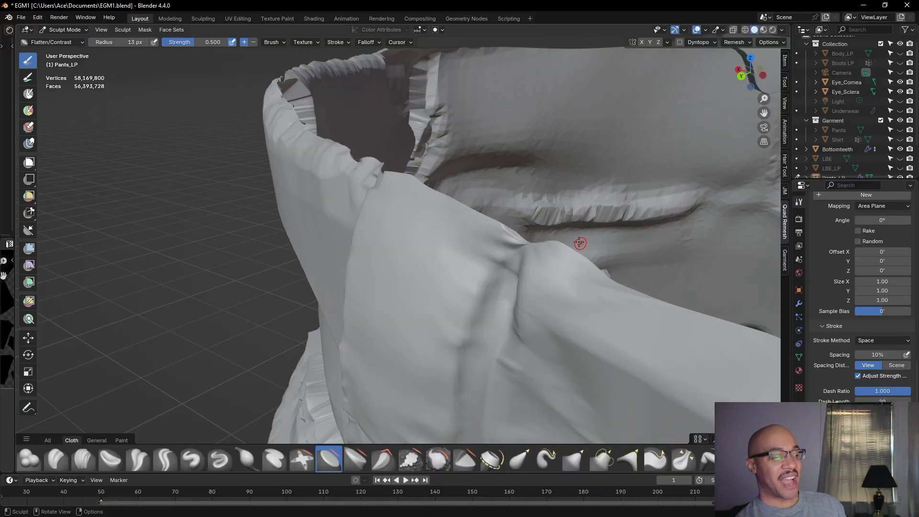
{"action": "middle_click_drag", "start_coordinate": [549, 183], "coordinate": [571, 166]}
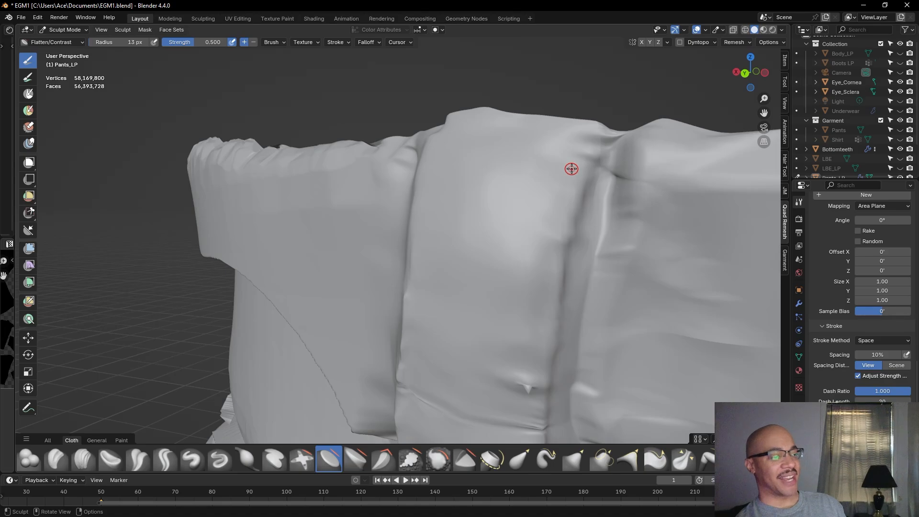
{"action": "middle_click_drag", "start_coordinate": [548, 283], "coordinate": [552, 220], "text": "shift"}
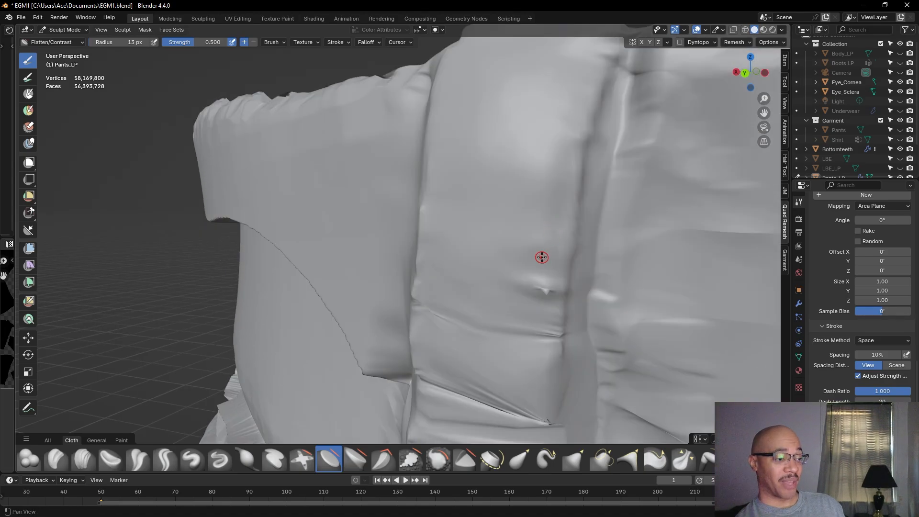
{"action": "middle_click_drag", "start_coordinate": [542, 258], "coordinate": [548, 193], "text": "shift"}
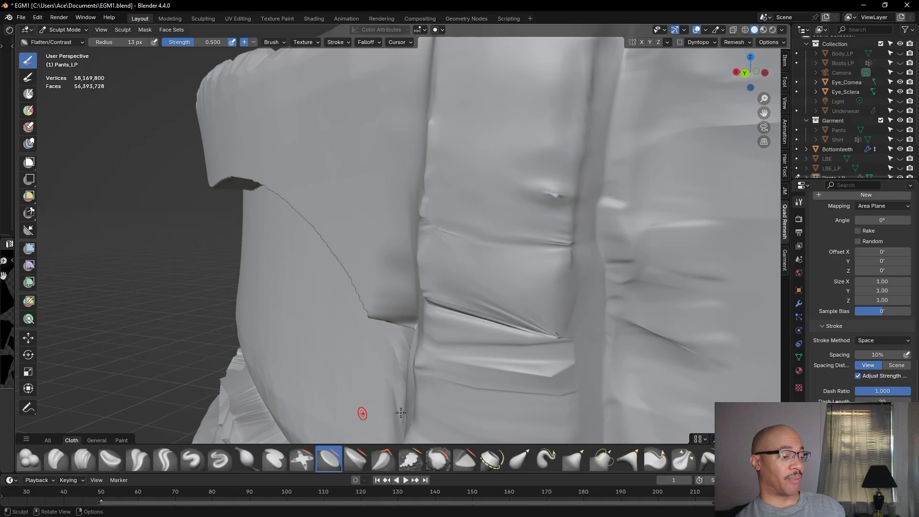
{"action": "mouse_move", "coordinate": [656, 380]}
{"action": "middle_mouse_down", "text": "ctrl"}
{"action": "mouse_move", "coordinate": [592, 318]}
{"action": "mouse_move", "coordinate": [564, 332]}
{"action": "middle_mouse_up", "text": "ctrl"}
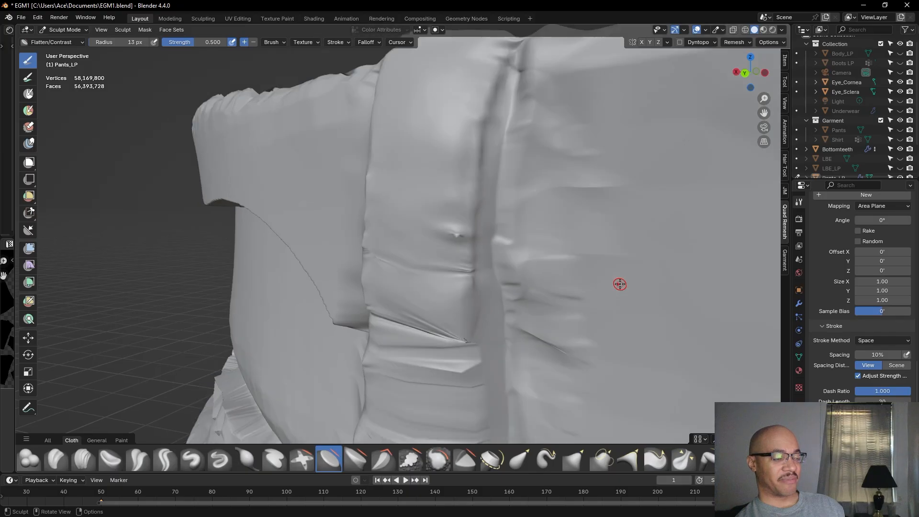
{"action": "mouse_move", "coordinate": [617, 276]}
{"action": "middle_mouse_down"}
{"action": "mouse_move", "coordinate": [599, 302]}
{"action": "mouse_move", "coordinate": [554, 304]}
{"action": "middle_mouse_up"}
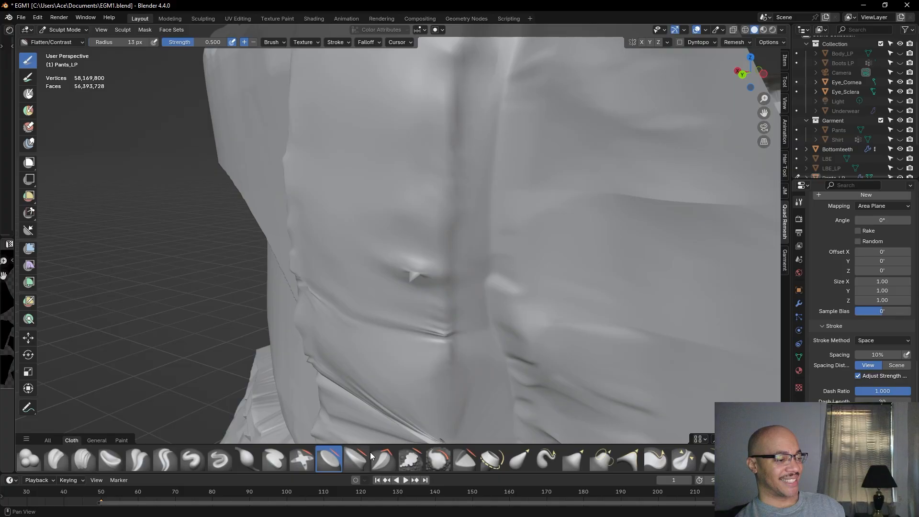
{"action": "left_click", "coordinate": [433, 458]}
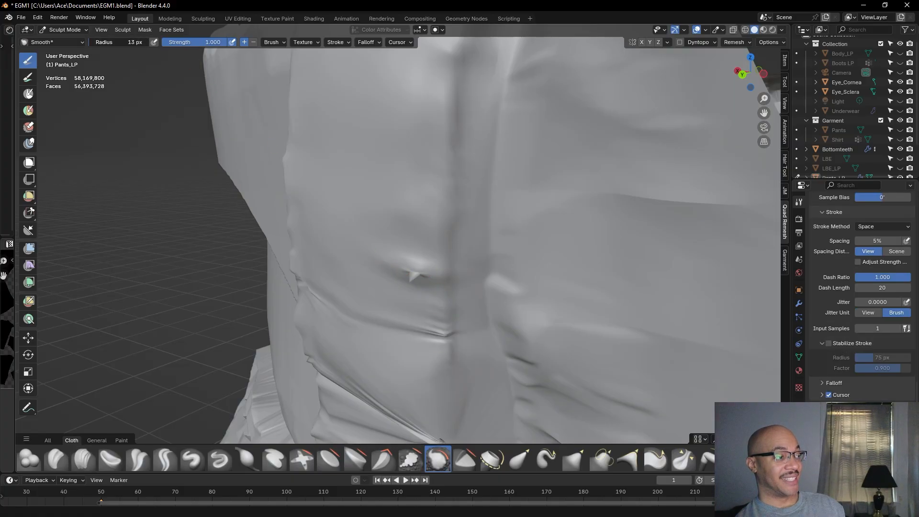
{"action": "key", "text": "f"}
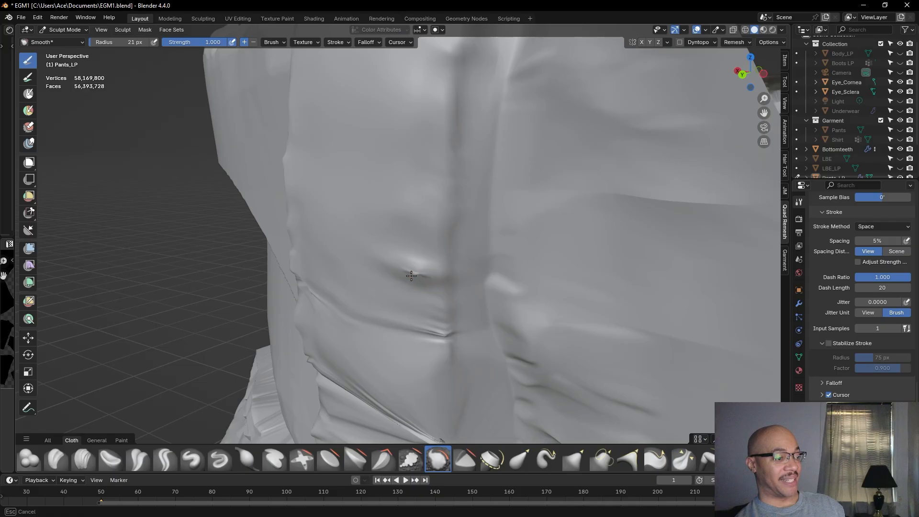
{"action": "left_click", "coordinate": [419, 268]}
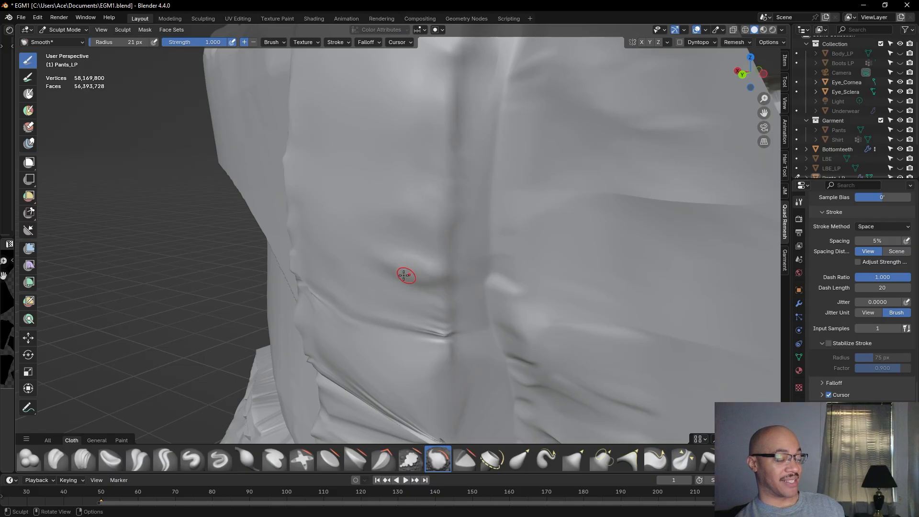
Smooth the raised bump on the belt loop's face beside the groove-side edge, just above the fold, at a 21 px radius
{"action": "left_click_drag", "start_coordinate": [391, 272], "coordinate": [428, 288]}
{"action": "left_click_drag", "start_coordinate": [399, 262], "coordinate": [430, 279]}
{"action": "left_click_drag", "start_coordinate": [399, 261], "coordinate": [430, 279]}
{"action": "left_click_drag", "start_coordinate": [391, 256], "coordinate": [426, 277]}
{"action": "left_click_drag", "start_coordinate": [379, 258], "coordinate": [432, 278]}
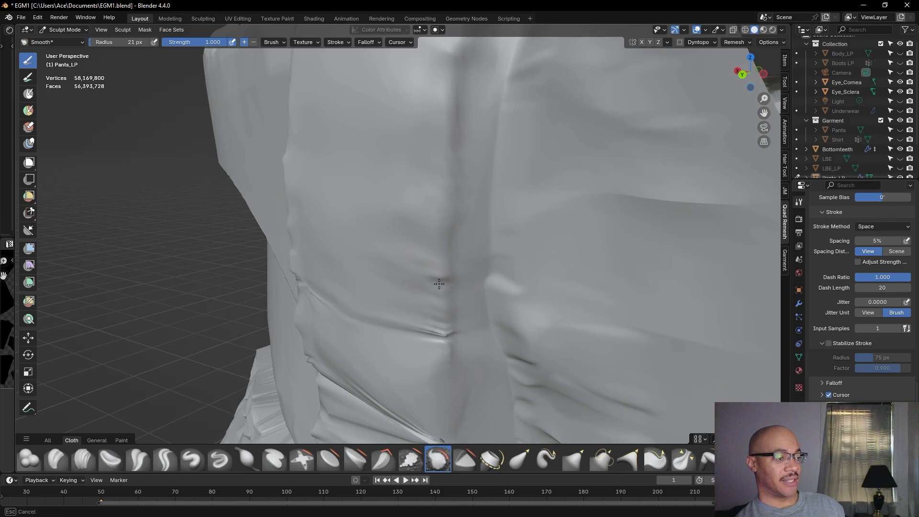
Smooth a short stretch of the groove beside the belt loop's edge, higher up above the fold
{"action": "middle_click_drag", "start_coordinate": [475, 273], "coordinate": [513, 275]}
{"action": "scroll", "coordinate": [544, 267], "scroll_direction": "up", "scroll_amount": 3}
{"action": "middle_click_drag", "start_coordinate": [578, 226], "coordinate": [531, 287], "text": "shift"}
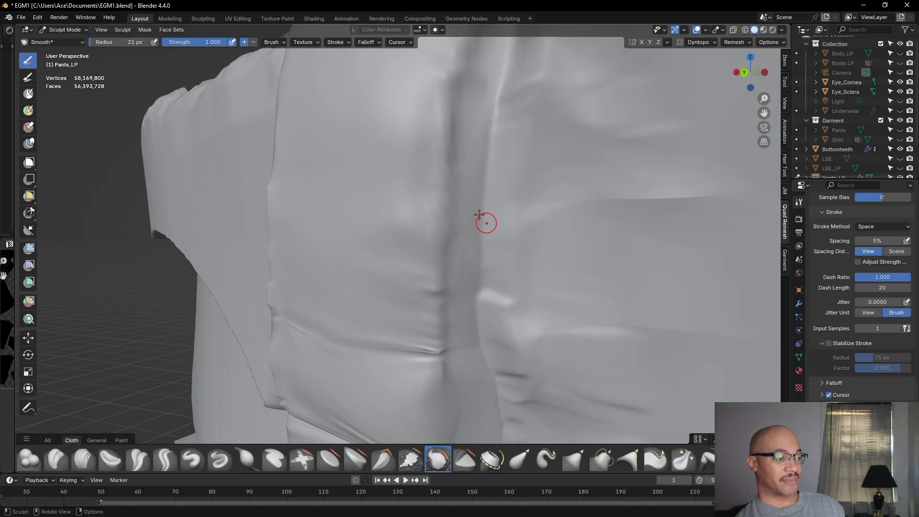
{"action": "left_click_drag", "start_coordinate": [456, 176], "coordinate": [454, 182]}
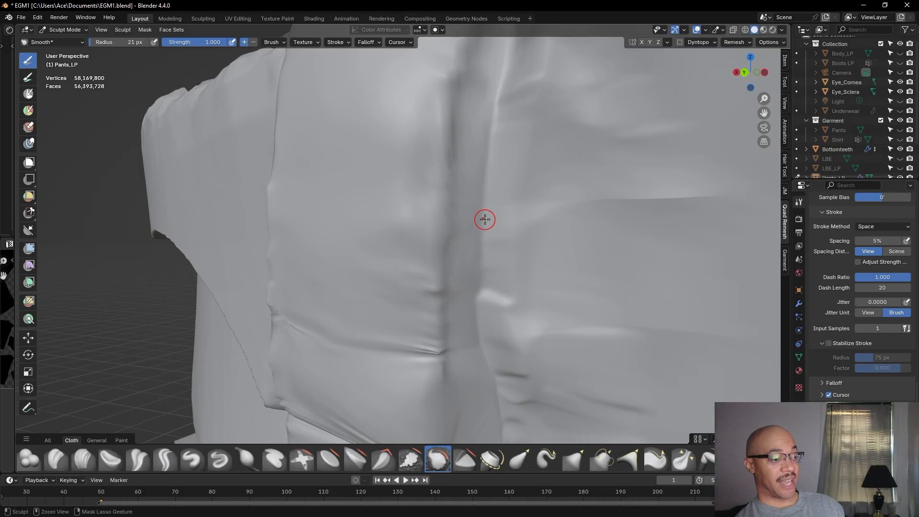
Even out the wavy groove-side edge of the belt loop's upper section with the Grab brush at a 49 px radius
{"action": "mouse_move", "coordinate": [482, 219]}
{"action": "middle_mouse_down"}
{"action": "mouse_move", "coordinate": [463, 193]}
{"action": "mouse_move", "coordinate": [435, 209]}
{"action": "middle_mouse_up"}
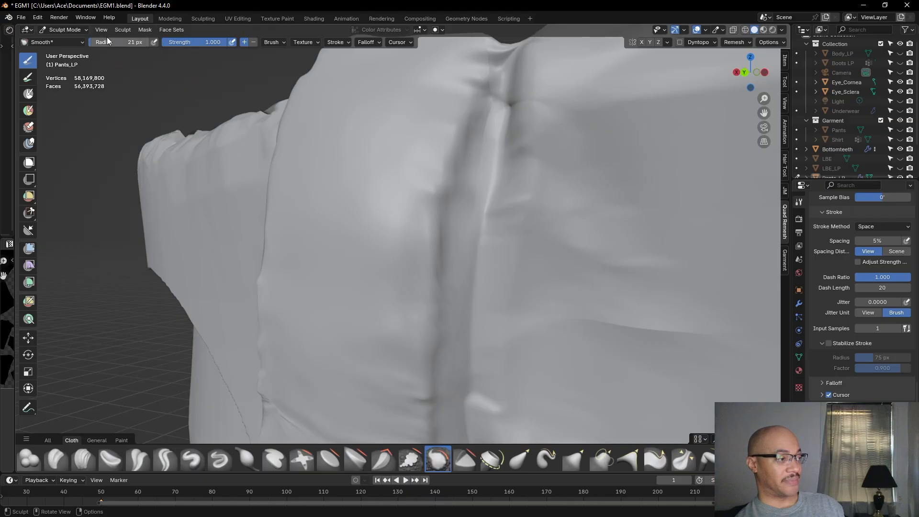
{"action": "scroll", "coordinate": [522, 344], "scroll_direction": "down", "scroll_amount": 1}
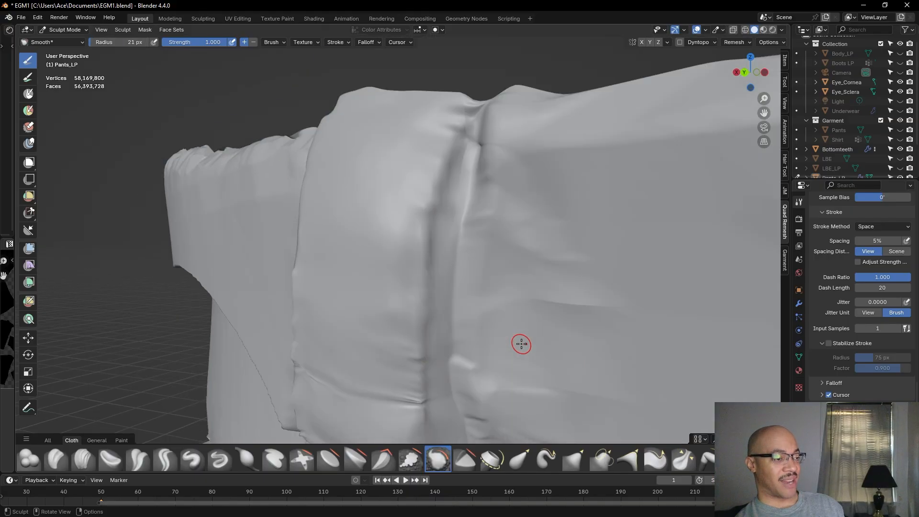
{"action": "mouse_move", "coordinate": [502, 295]}
{"action": "middle_mouse_down"}
{"action": "mouse_move", "coordinate": [542, 286]}
{"action": "mouse_move", "coordinate": [523, 273]}
{"action": "middle_mouse_up"}
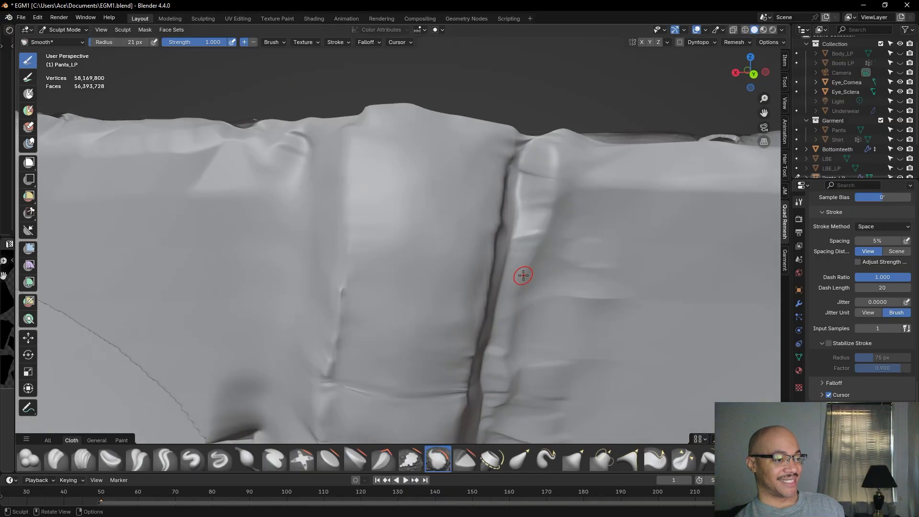
{"action": "left_click_drag", "start_coordinate": [101, 41], "coordinate": [113, 42]}
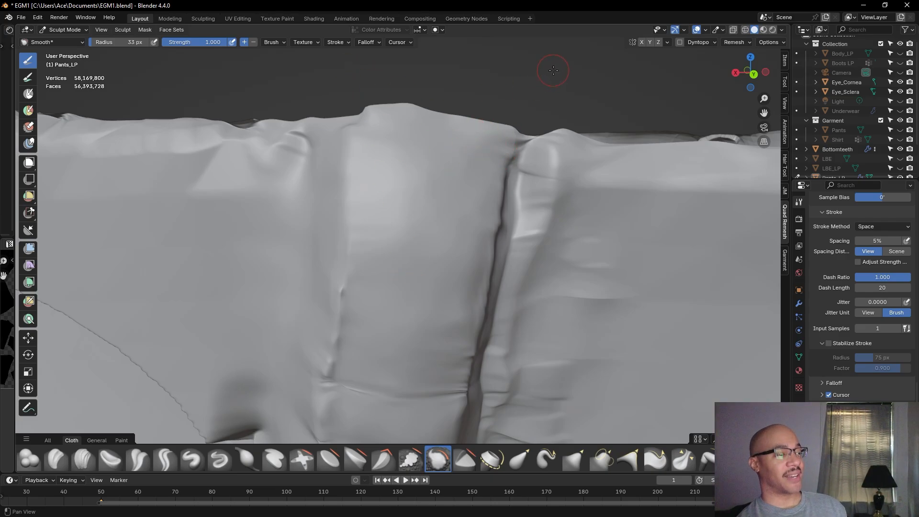
{"action": "middle_click_drag", "start_coordinate": [550, 73], "coordinate": [534, 75], "text": "shift"}
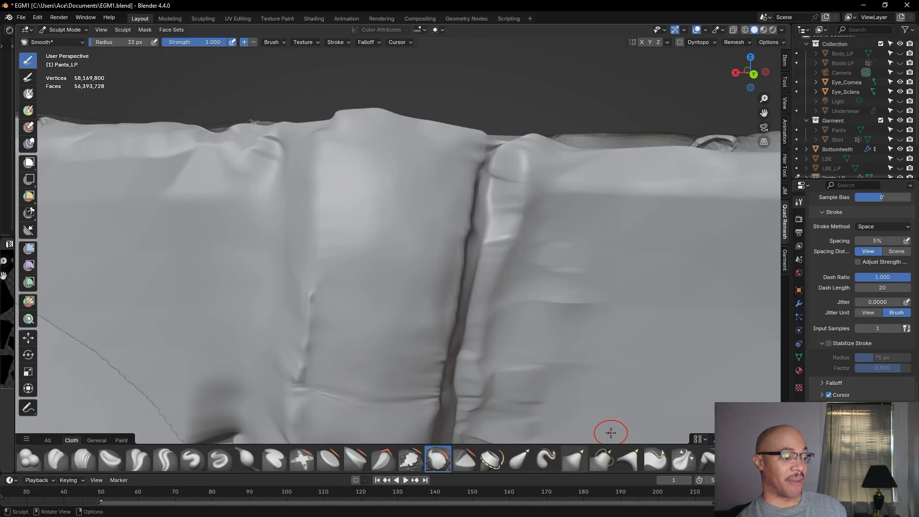
{"action": "left_click", "coordinate": [578, 455]}
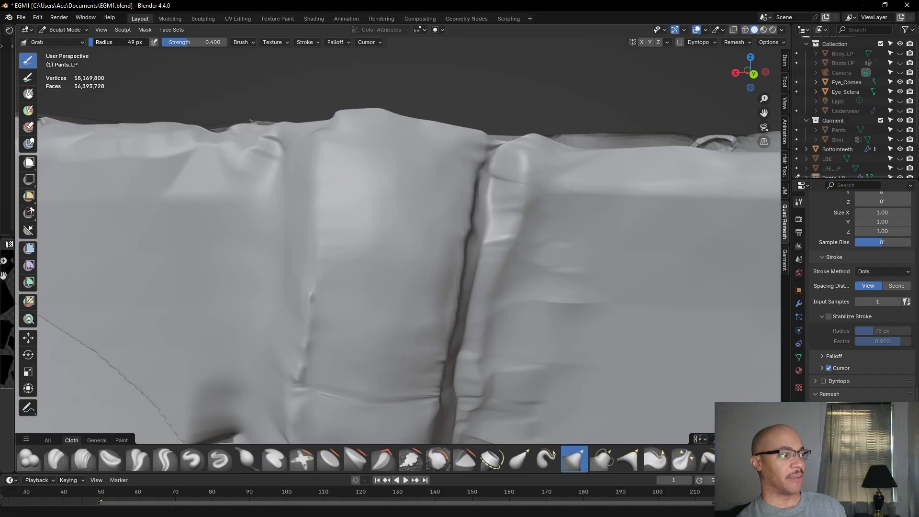
{"action": "left_click_drag", "start_coordinate": [463, 240], "coordinate": [468, 240]}
{"action": "mouse_move", "coordinate": [452, 250]}
{"action": "left_mouse_down"}
{"action": "mouse_move", "coordinate": [464, 244]}
{"action": "mouse_move", "coordinate": [469, 208]}
{"action": "left_mouse_up"}
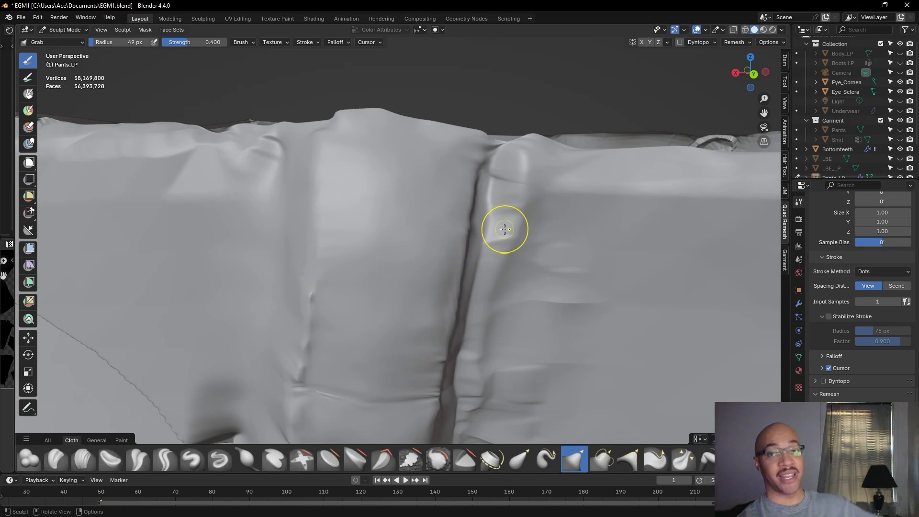
Try to nudge the bumps along both edges of the belt loop's upper section with the Grab brush at a 14 px radius
{"action": "mouse_move", "coordinate": [530, 217]}
{"action": "middle_mouse_down"}
{"action": "mouse_move", "coordinate": [546, 221]}
{"action": "mouse_move", "coordinate": [534, 217]}
{"action": "middle_mouse_up"}
{"action": "middle_click_drag", "start_coordinate": [508, 251], "coordinate": [515, 217], "text": "shift"}
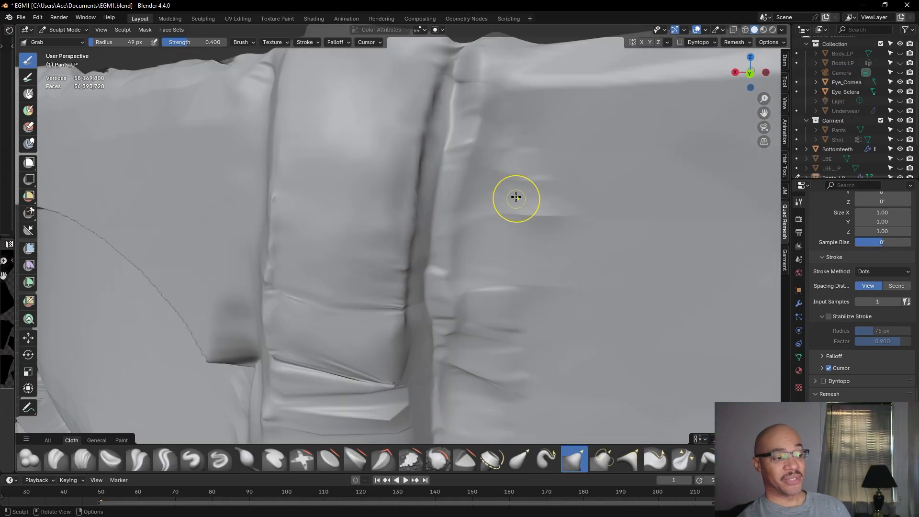
{"action": "middle_click_drag", "start_coordinate": [516, 209], "coordinate": [534, 190], "text": "shift"}
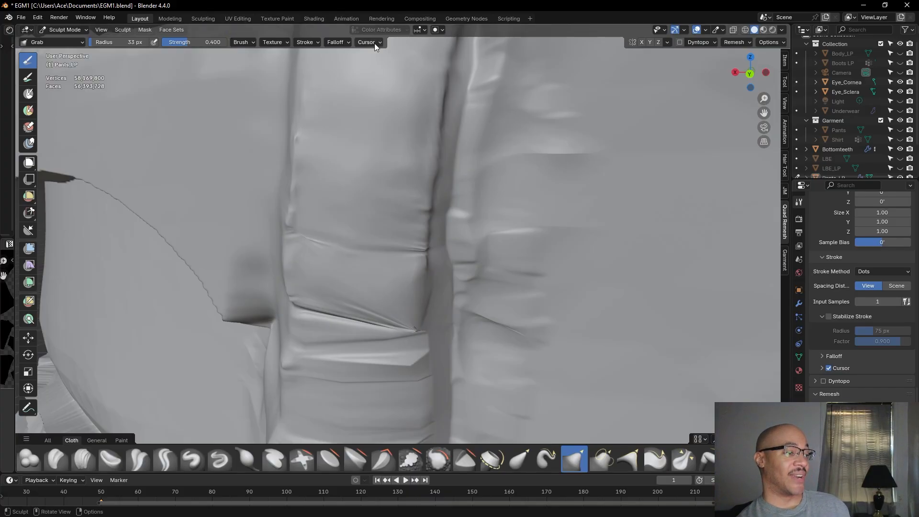
{"action": "scroll", "coordinate": [339, 185], "scroll_direction": "down", "scroll_amount": 2}
{"action": "mouse_move", "coordinate": [373, 186]}
{"action": "middle_mouse_down", "text": "shift"}
{"action": "mouse_move", "coordinate": [376, 216]}
{"action": "mouse_move", "coordinate": [407, 246]}
{"action": "mouse_move", "coordinate": [387, 258]}
{"action": "mouse_move", "coordinate": [402, 252]}
{"action": "middle_mouse_up", "text": "shift"}
{"action": "scroll", "coordinate": [398, 275], "scroll_direction": "up", "scroll_amount": 3}
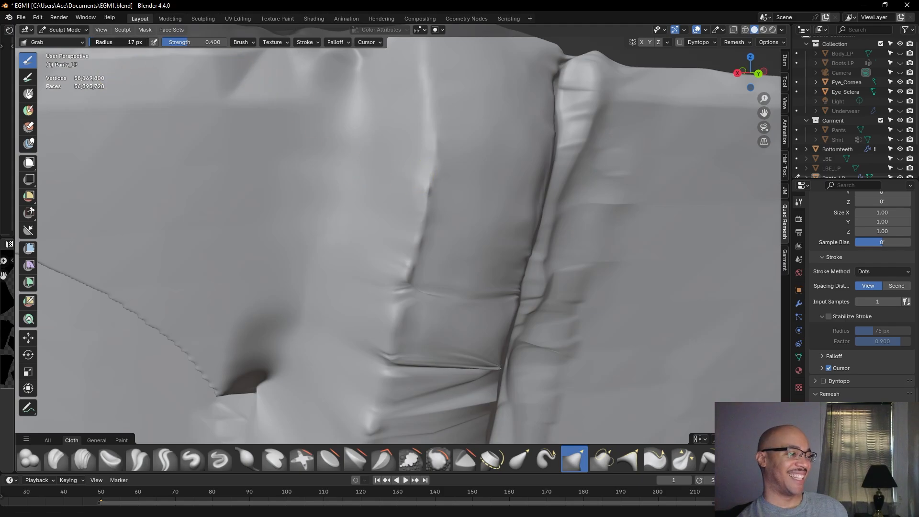
{"action": "left_click_drag", "start_coordinate": [422, 179], "coordinate": [424, 187]}
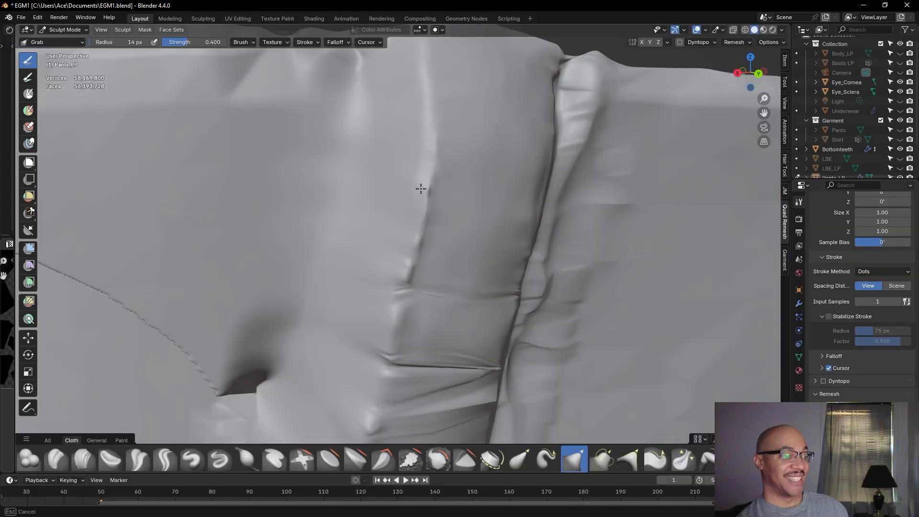
{"action": "left_click_drag", "start_coordinate": [422, 187], "coordinate": [422, 182]}
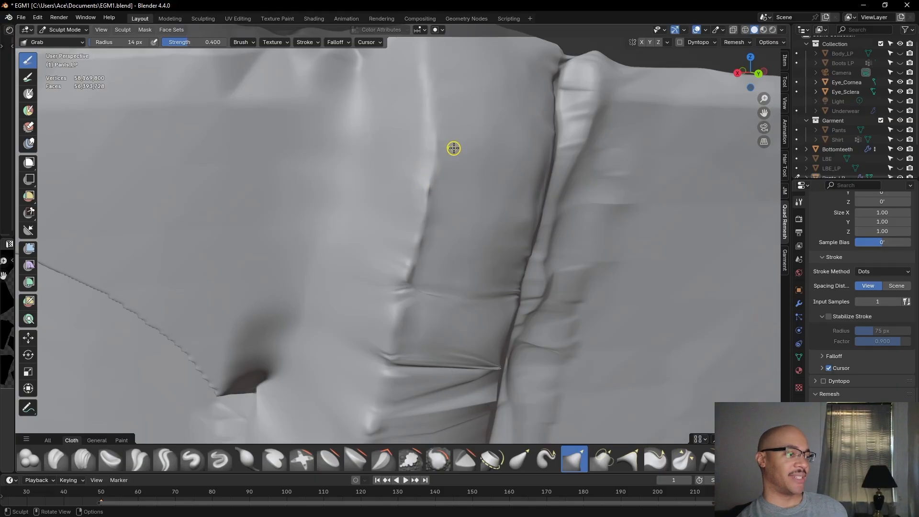
{"action": "left_click_drag", "start_coordinate": [439, 138], "coordinate": [437, 154]}
{"action": "left_click_drag", "start_coordinate": [537, 157], "coordinate": [531, 166]}
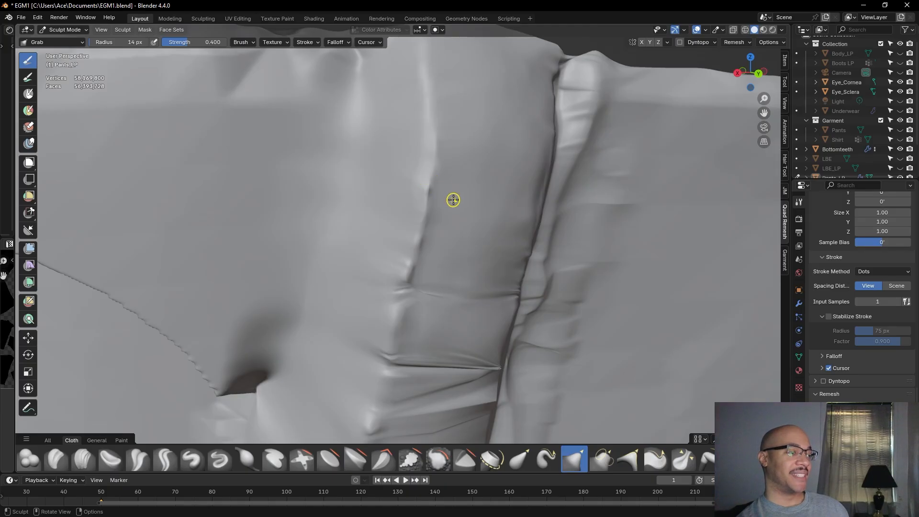
Try to pull the bump midway along the belt loop's edge opposite the groove into line, using Grab at a 22 px radius
{"action": "scroll", "coordinate": [454, 199], "scroll_direction": "up", "scroll_amount": 1}
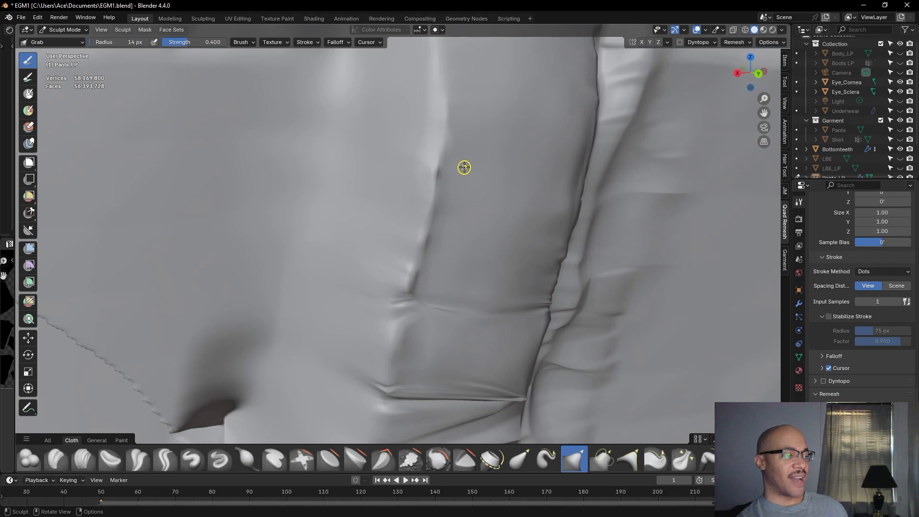
{"action": "middle_click_drag", "start_coordinate": [499, 166], "coordinate": [485, 167]}
{"action": "scroll", "coordinate": [485, 167], "scroll_direction": "down", "scroll_amount": 1}
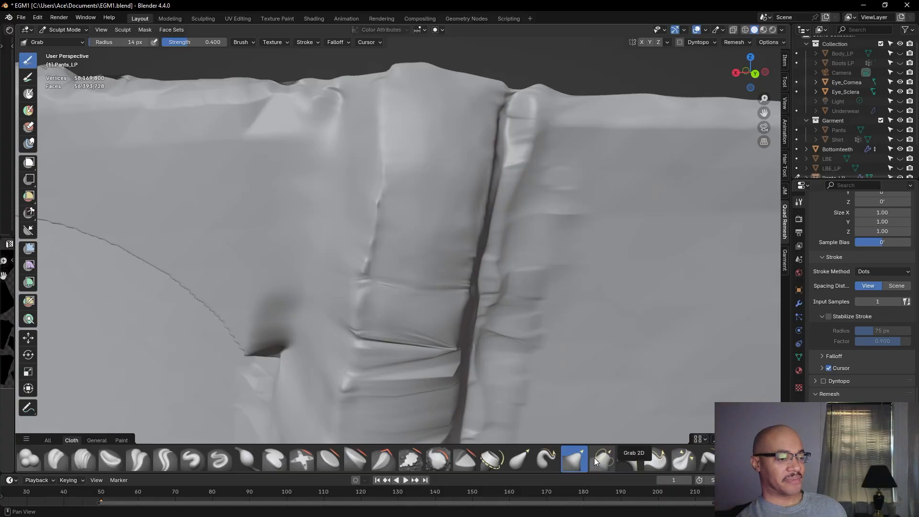
{"action": "left_click_drag", "start_coordinate": [97, 40], "coordinate": [98, 40]}
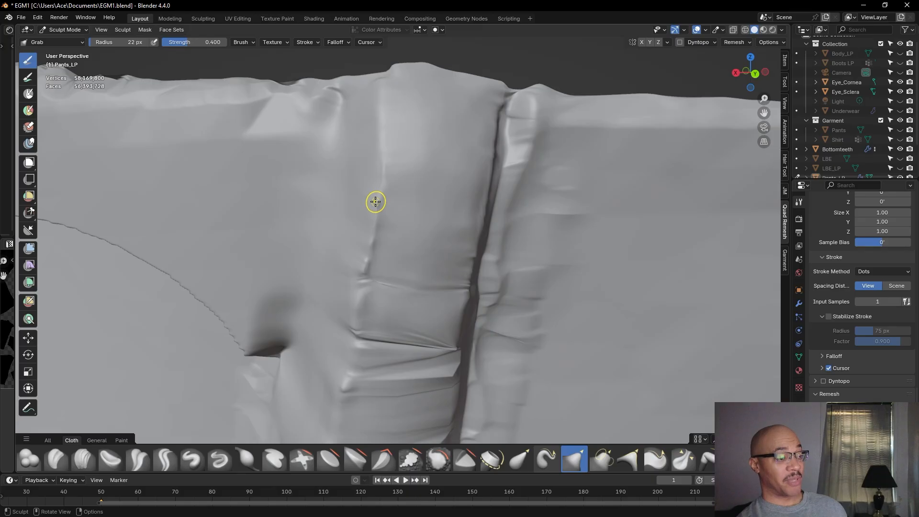
{"action": "mouse_move", "coordinate": [375, 200]}
{"action": "left_mouse_down"}
{"action": "mouse_move", "coordinate": [378, 208]}
{"action": "mouse_move", "coordinate": [380, 186]}
{"action": "left_mouse_up"}
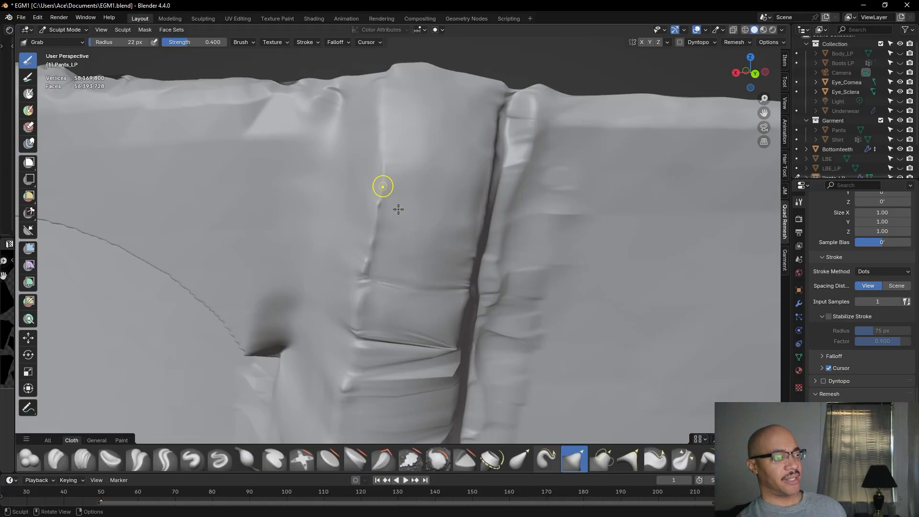
Try to straighten the bumpy edge opposite the groove with a broader Grab stroke at a 65 px radius
{"action": "middle_click_drag", "start_coordinate": [449, 254], "coordinate": [437, 247]}
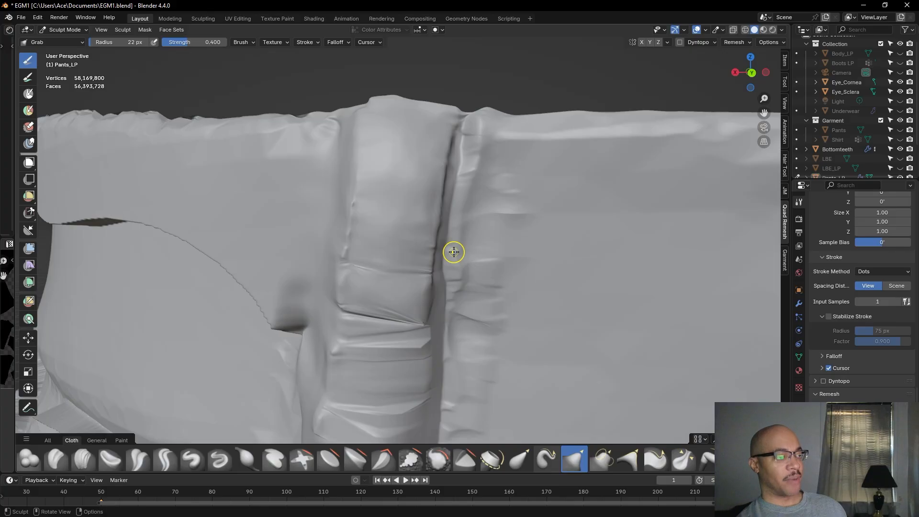
{"action": "middle_click_drag", "start_coordinate": [421, 157], "coordinate": [416, 197]}
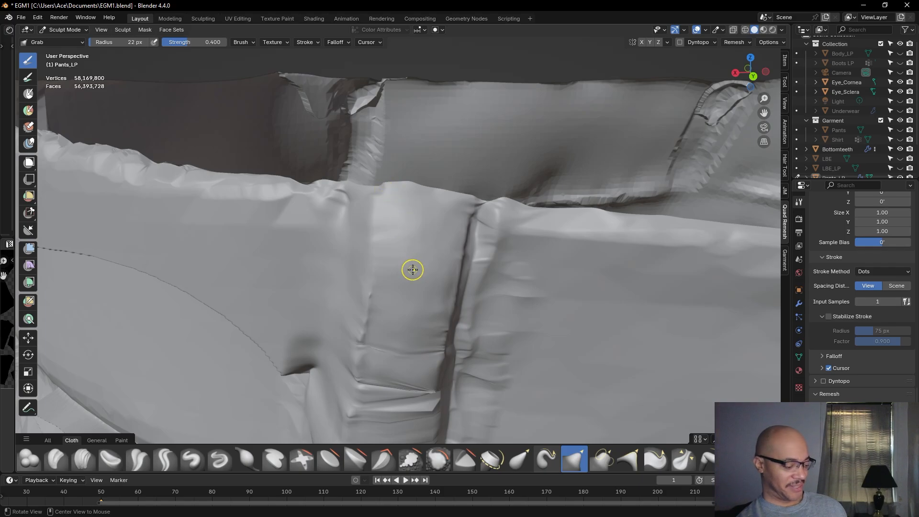
{"action": "middle_click_drag", "start_coordinate": [413, 270], "coordinate": [415, 245]}
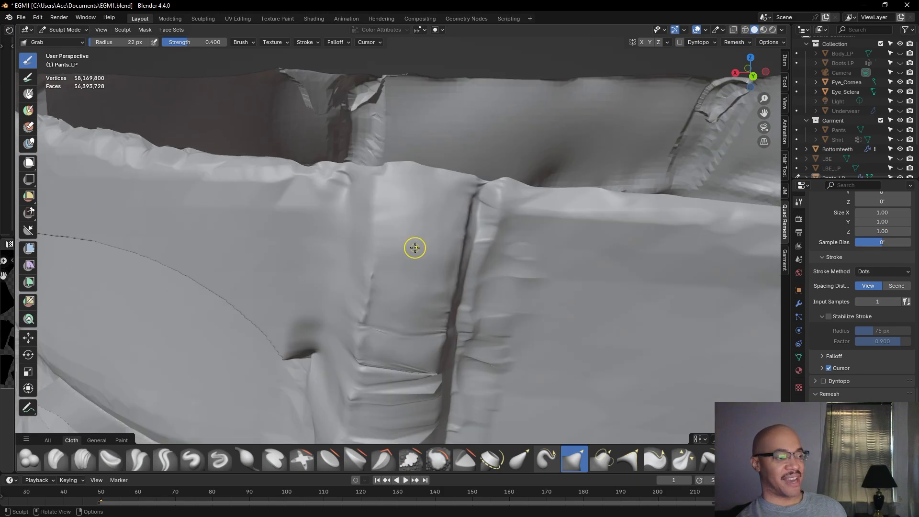
{"action": "left_click_drag", "start_coordinate": [409, 280], "coordinate": [412, 266], "text": "alt"}
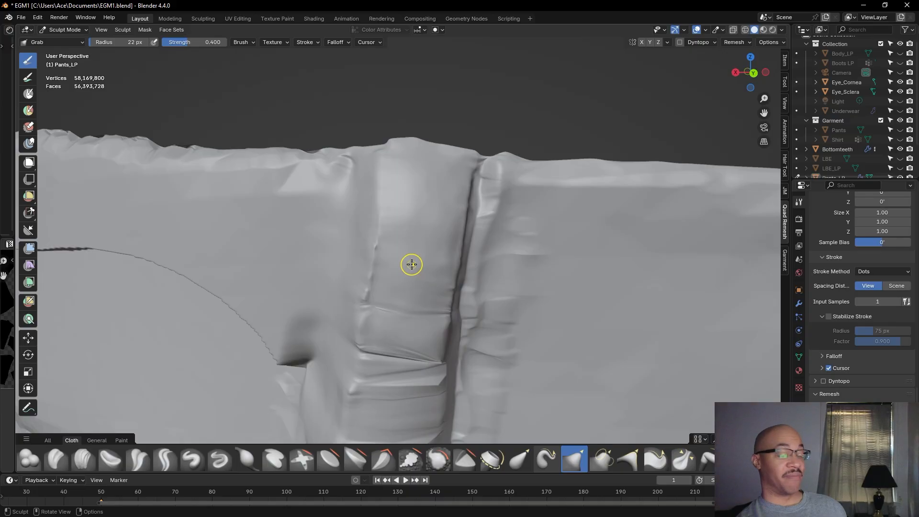
{"action": "scroll", "coordinate": [412, 283], "scroll_direction": "up", "scroll_amount": 1}
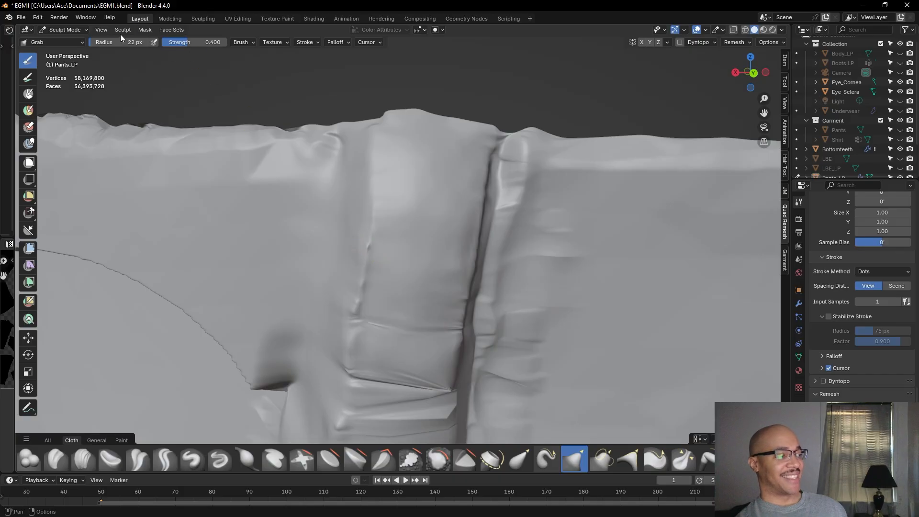
{"action": "left_click_drag", "start_coordinate": [110, 45], "coordinate": [139, 45]}
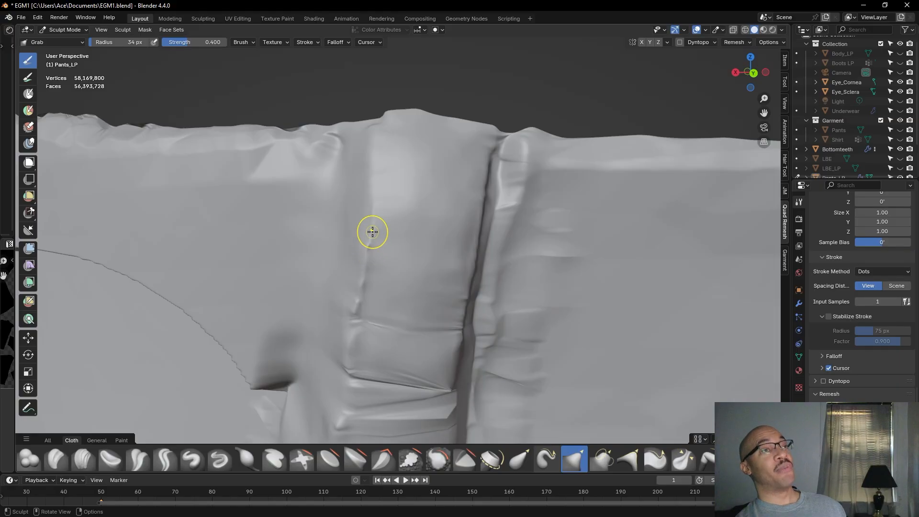
{"action": "scroll", "coordinate": [373, 261], "scroll_direction": "up", "scroll_amount": 2}
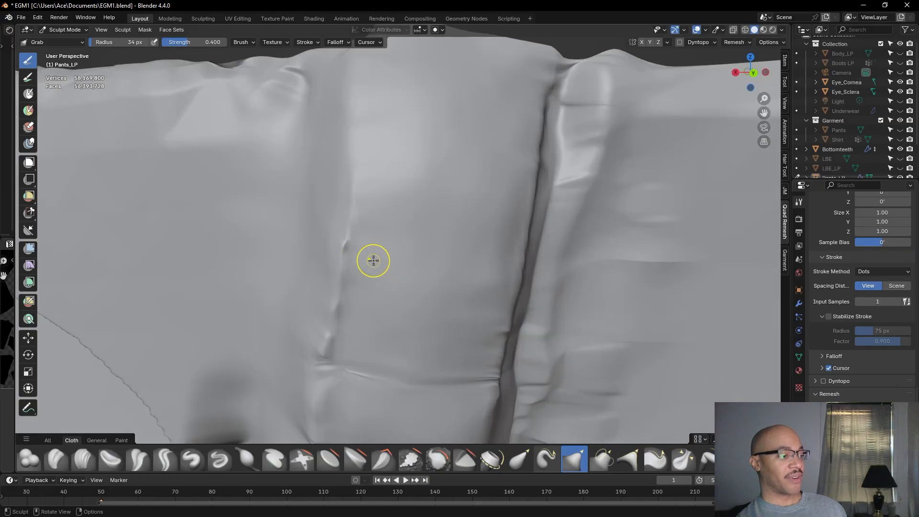
{"action": "left_click_drag", "start_coordinate": [107, 42], "coordinate": [112, 41]}
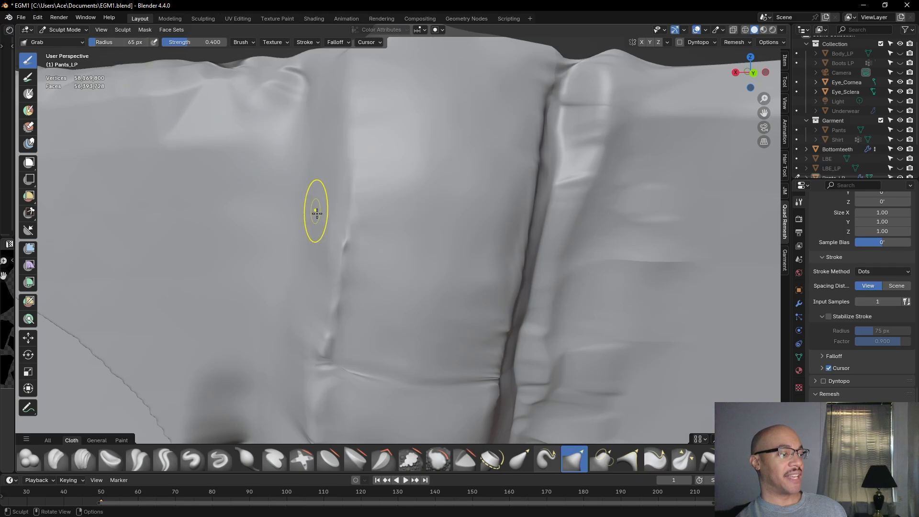
{"action": "left_click_drag", "start_coordinate": [342, 248], "coordinate": [345, 245]}
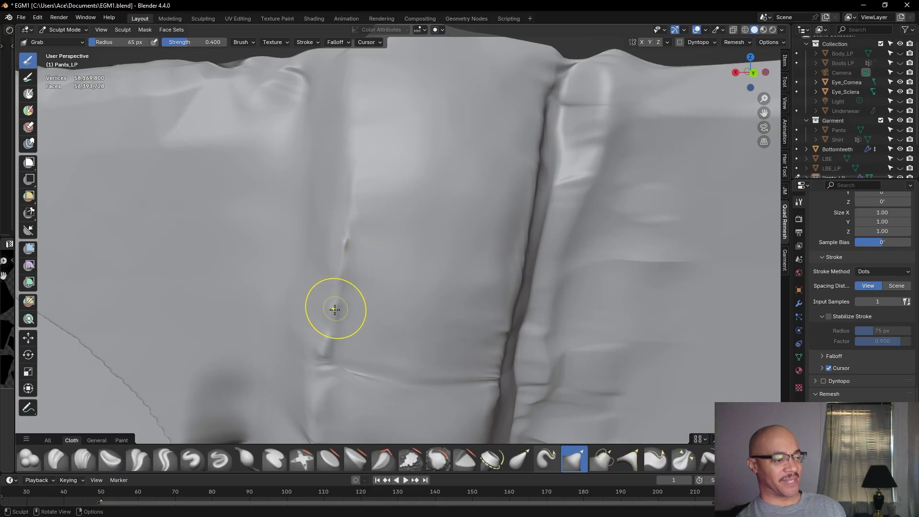
Define the belt loop's groove-side edge beside the deep fold with inverted Draw Sharp strokes at an 18 px radius and 0.594 strength
{"action": "scroll", "coordinate": [341, 316], "scroll_direction": "down", "scroll_amount": 5}
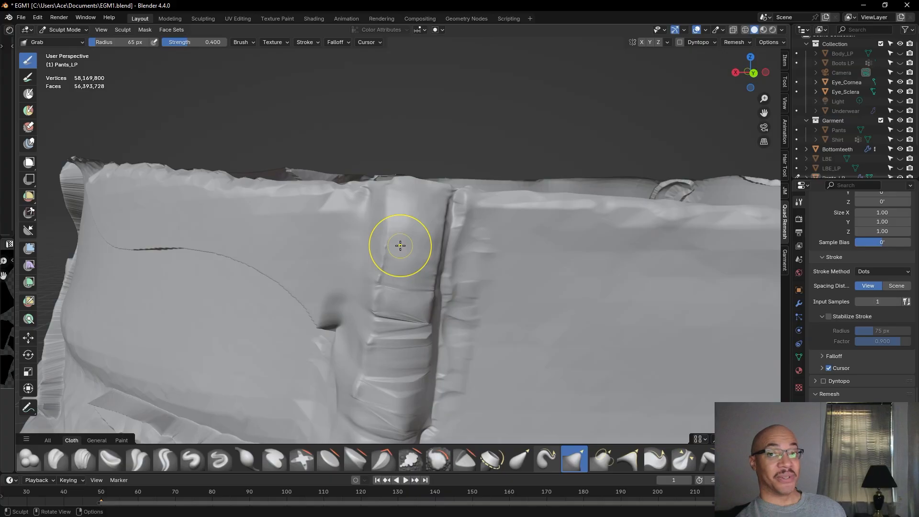
{"action": "scroll", "coordinate": [400, 246], "scroll_direction": "up", "scroll_amount": 6}
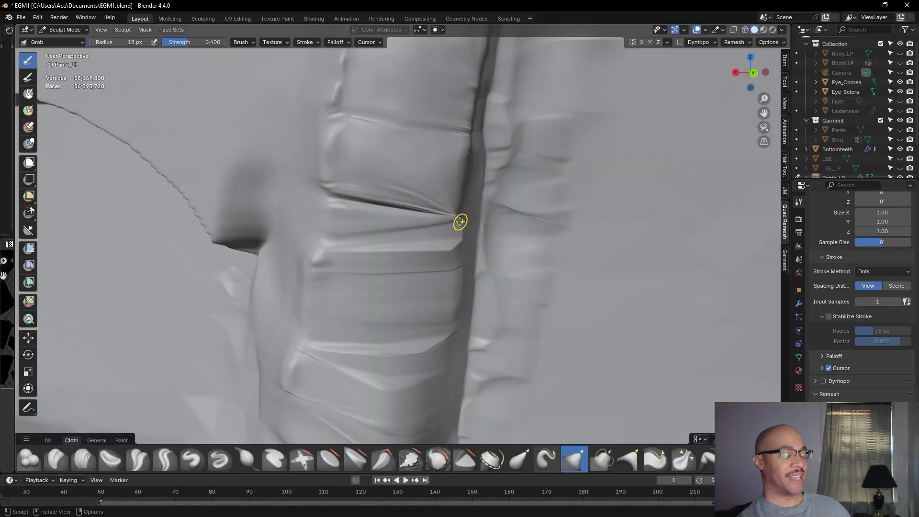
{"action": "scroll", "coordinate": [413, 205], "scroll_direction": "down", "scroll_amount": 6}
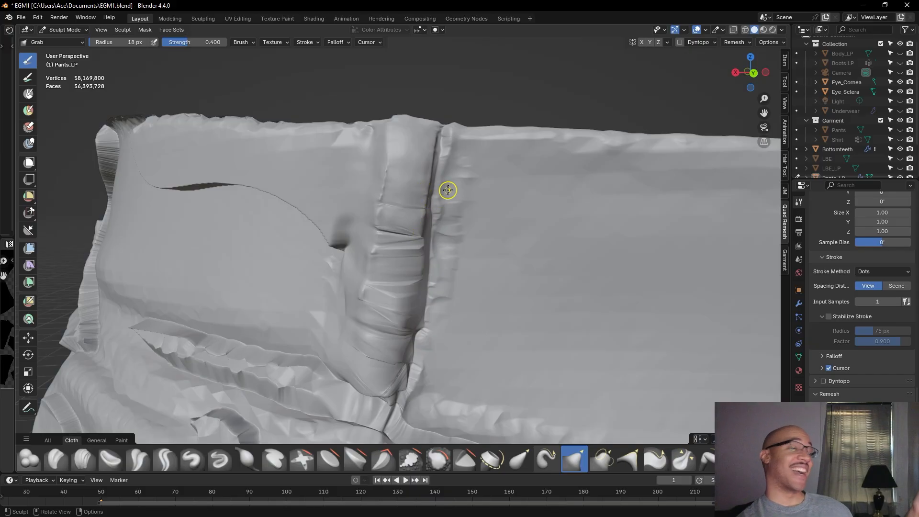
{"action": "scroll", "coordinate": [442, 286], "scroll_direction": "up", "scroll_amount": 4}
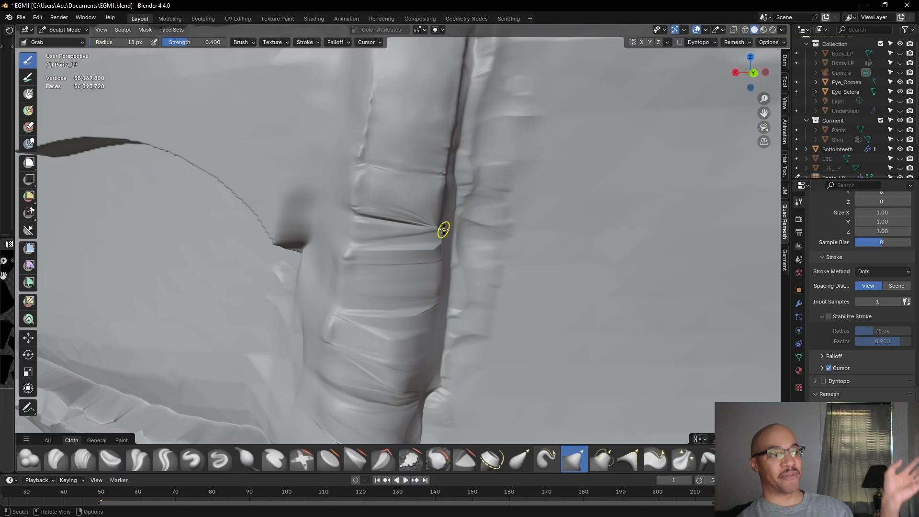
{"action": "mouse_move", "coordinate": [444, 240]}
{"action": "middle_mouse_down"}
{"action": "mouse_move", "coordinate": [435, 279]}
{"action": "mouse_move", "coordinate": [449, 267]}
{"action": "mouse_move", "coordinate": [429, 257]}
{"action": "middle_mouse_up"}
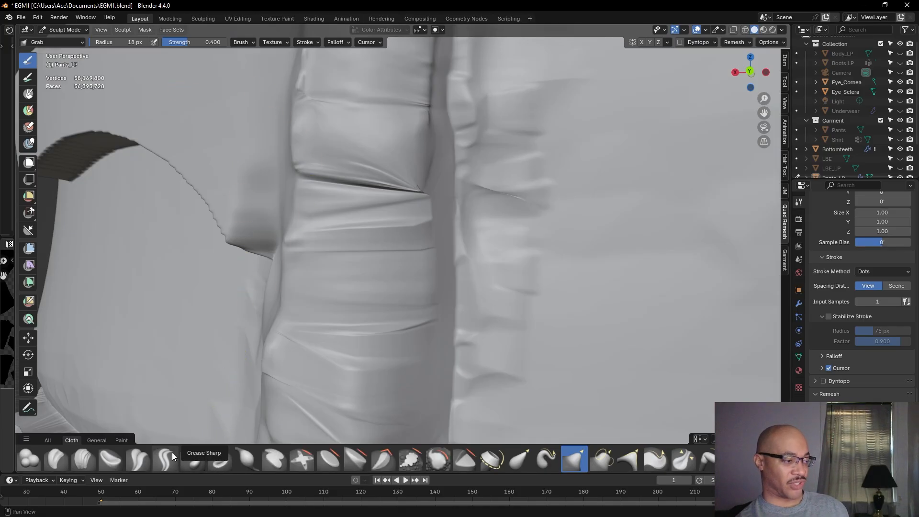
{"action": "left_click", "coordinate": [218, 460]}
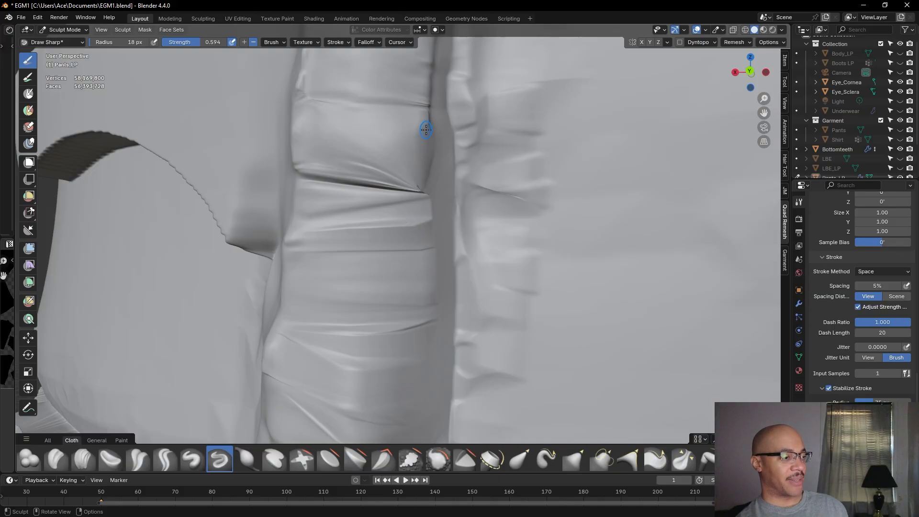
{"action": "left_click_drag", "start_coordinate": [426, 125], "coordinate": [426, 139], "text": "ctrl"}
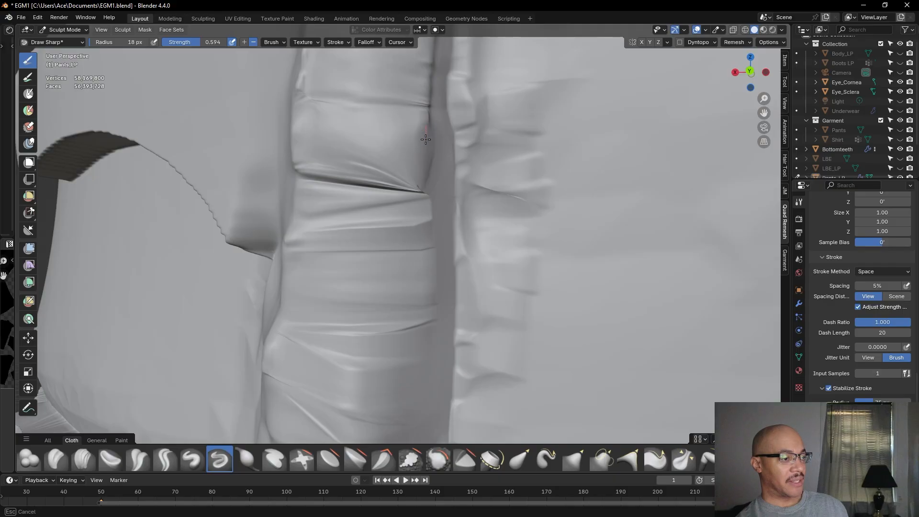
{"action": "left_click_drag", "start_coordinate": [430, 209], "coordinate": [430, 209], "text": "ctrl"}
{"action": "left_click_drag", "start_coordinate": [427, 134], "coordinate": [427, 162], "text": "ctrl"}
{"action": "left_click_drag", "start_coordinate": [427, 201], "coordinate": [425, 191], "text": "ctrl"}
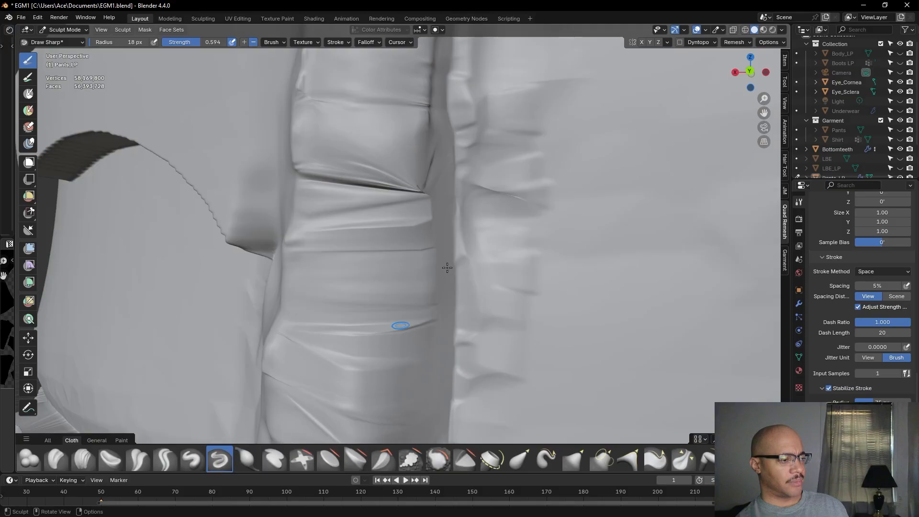
Carve creases into the groove wall down to the inner end of the deep fold with regular Draw Sharp strokes
{"action": "left_click_drag", "start_coordinate": [431, 132], "coordinate": [429, 128]}
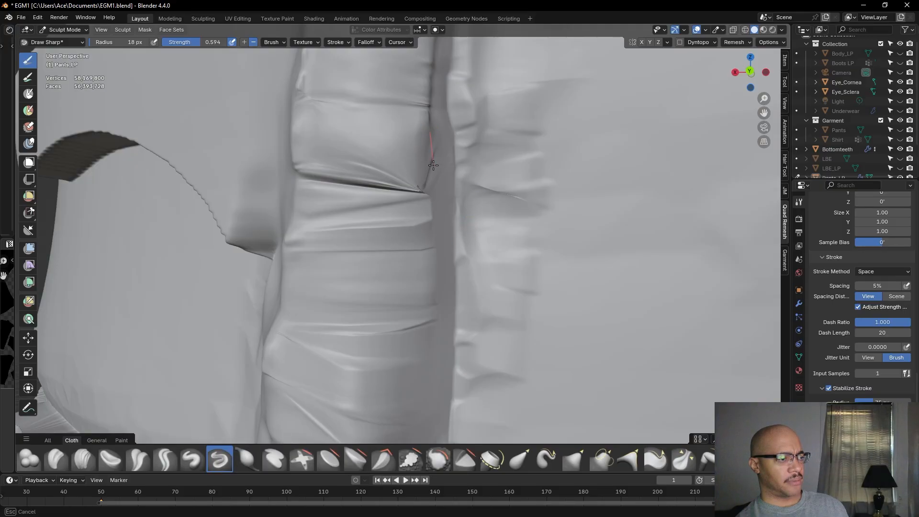
{"action": "left_click_drag", "start_coordinate": [433, 182], "coordinate": [428, 211]}
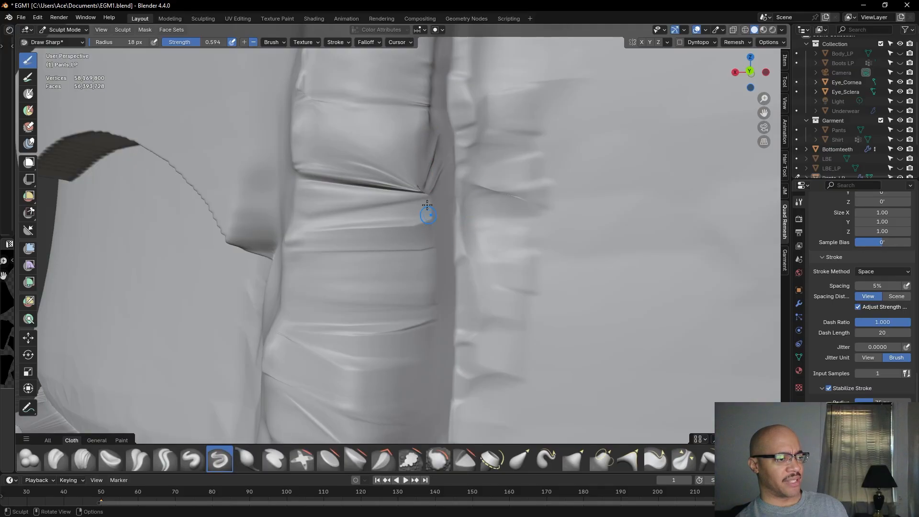
{"action": "left_click_drag", "start_coordinate": [429, 121], "coordinate": [428, 144]}
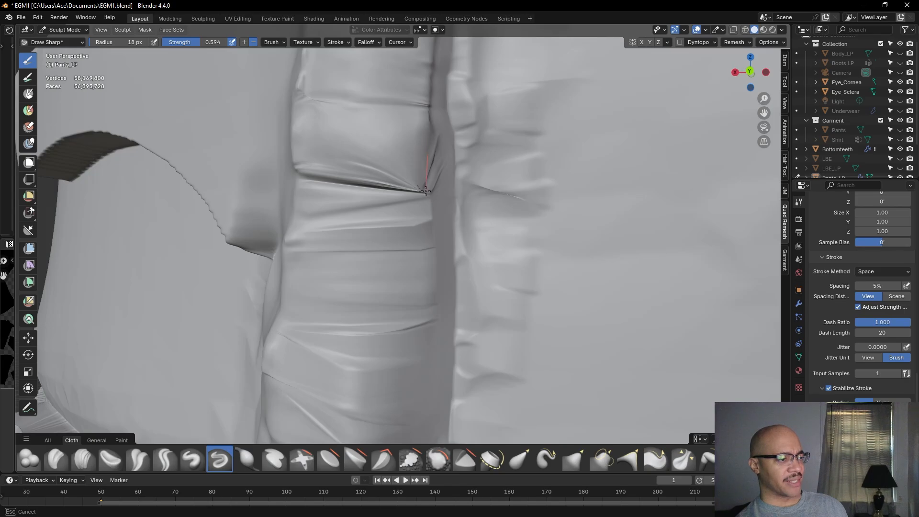
{"action": "left_click_drag", "start_coordinate": [428, 230], "coordinate": [429, 232]}
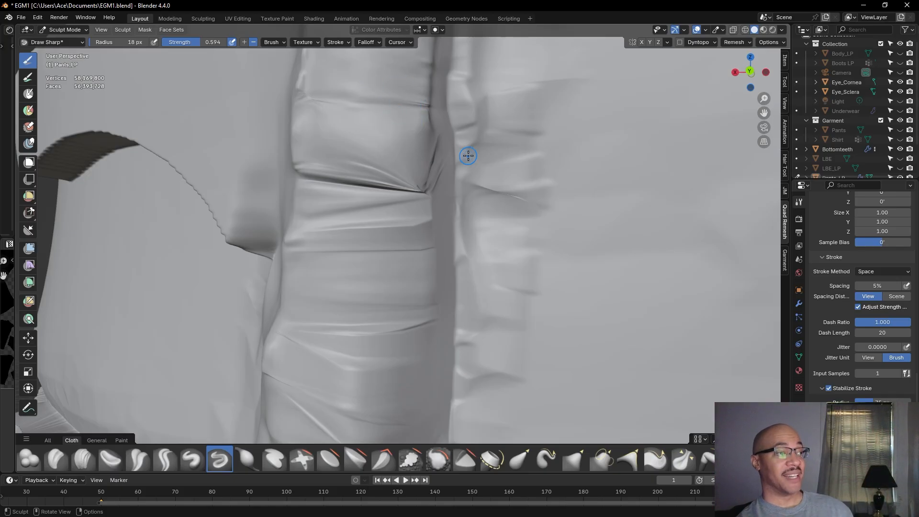
Smooth the belt loop's groove-side edge just above the new creases, working from a more sideways view of the loop
{"action": "middle_click_drag", "start_coordinate": [495, 143], "coordinate": [515, 153]}
{"action": "scroll", "coordinate": [515, 154], "scroll_direction": "down", "scroll_amount": 2}
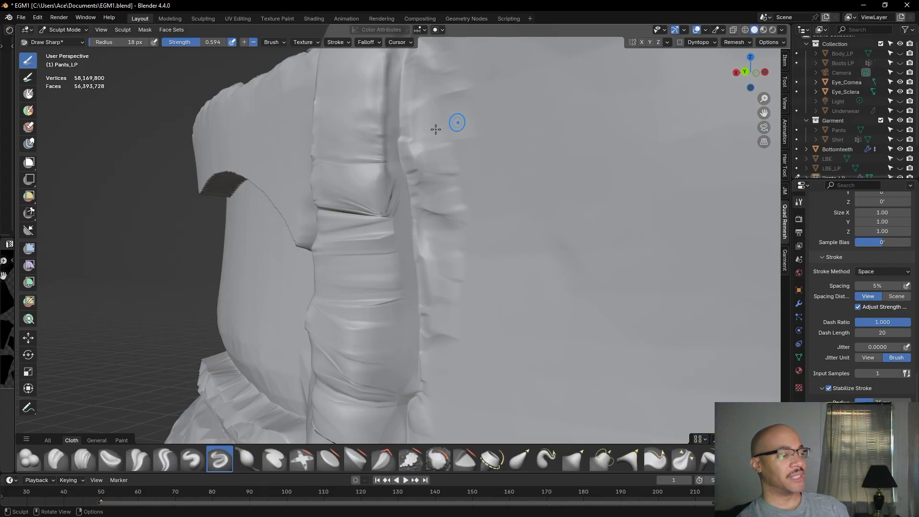
{"action": "scroll", "coordinate": [403, 179], "scroll_direction": "up", "scroll_amount": 2}
{"action": "middle_click_drag", "start_coordinate": [411, 161], "coordinate": [382, 190]}
{"action": "mouse_move", "coordinate": [367, 184]}
{"action": "left_mouse_down", "text": "shift"}
{"action": "mouse_move", "coordinate": [377, 211]}
{"action": "mouse_move", "coordinate": [369, 200]}
{"action": "left_mouse_up", "text": "shift"}
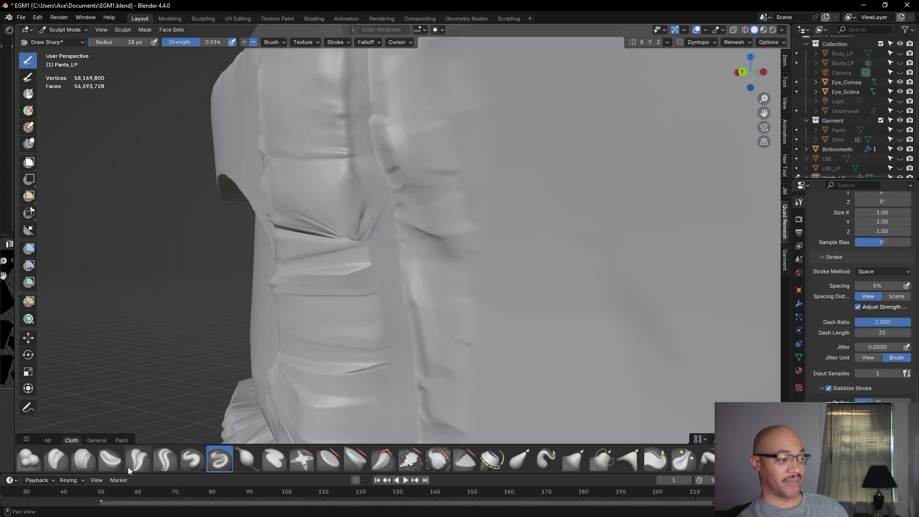
Try to crease the loop's side edge between the two horizontal folds with Draw Sharp at an 18 px radius
{"action": "left_click", "coordinate": [163, 462]}
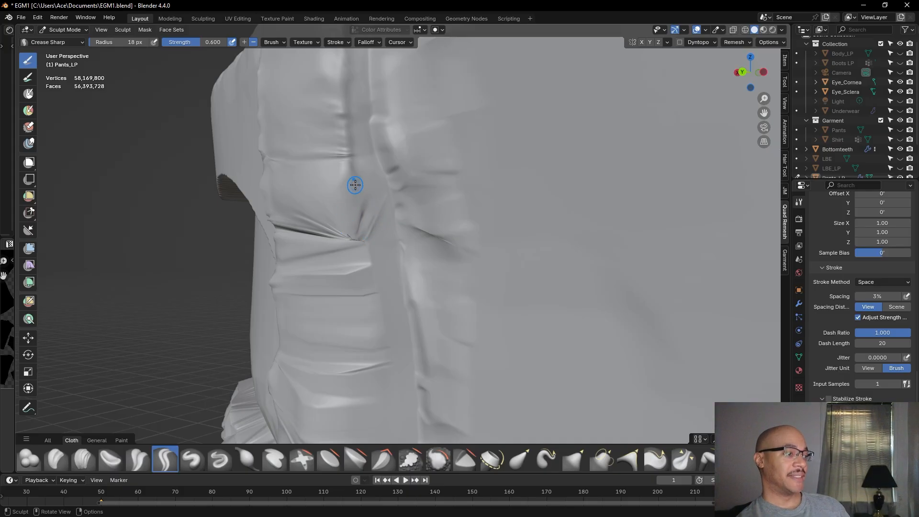
{"action": "left_click", "coordinate": [219, 459]}
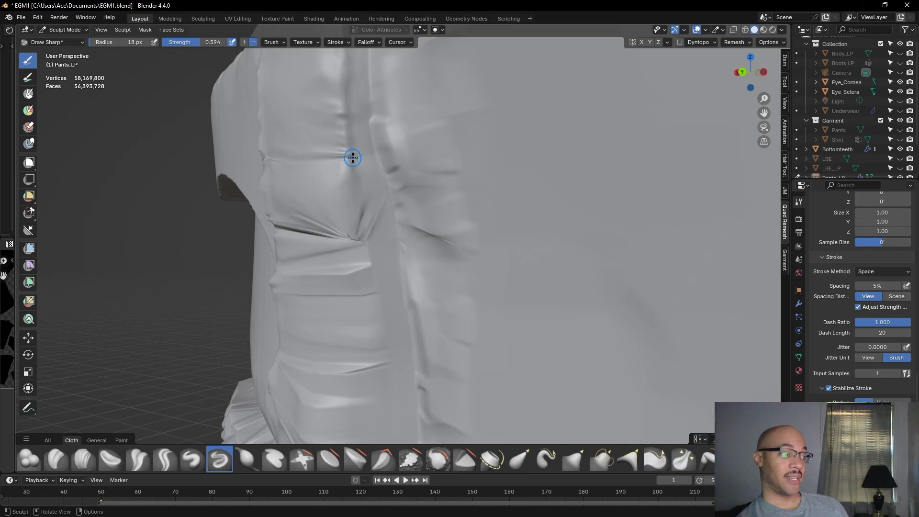
{"action": "left_click_drag", "start_coordinate": [351, 167], "coordinate": [351, 185]}
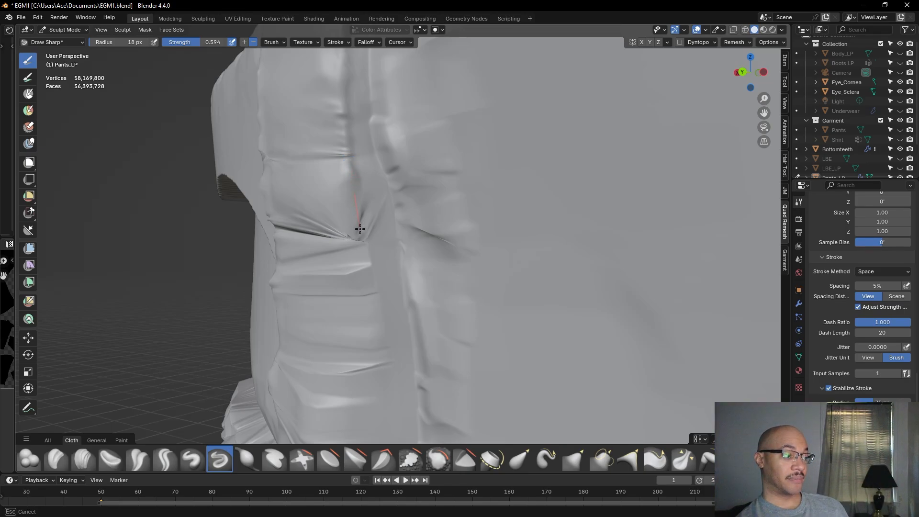
{"action": "left_click_drag", "start_coordinate": [372, 266], "coordinate": [372, 261]}
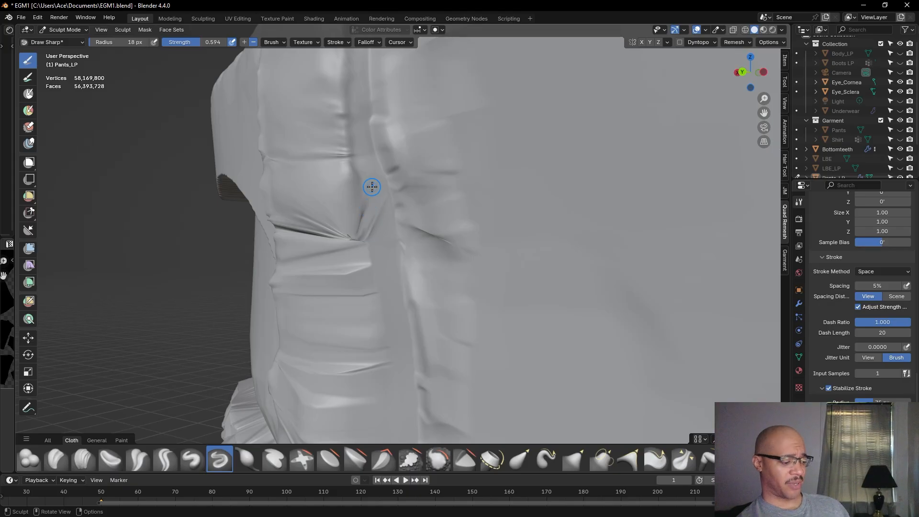
{"action": "middle_click_drag", "start_coordinate": [370, 148], "coordinate": [379, 235], "text": "shift"}
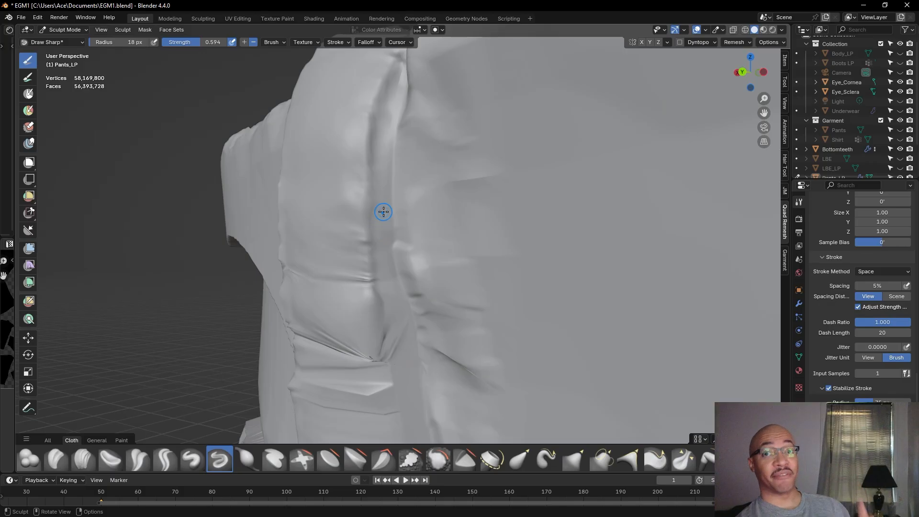
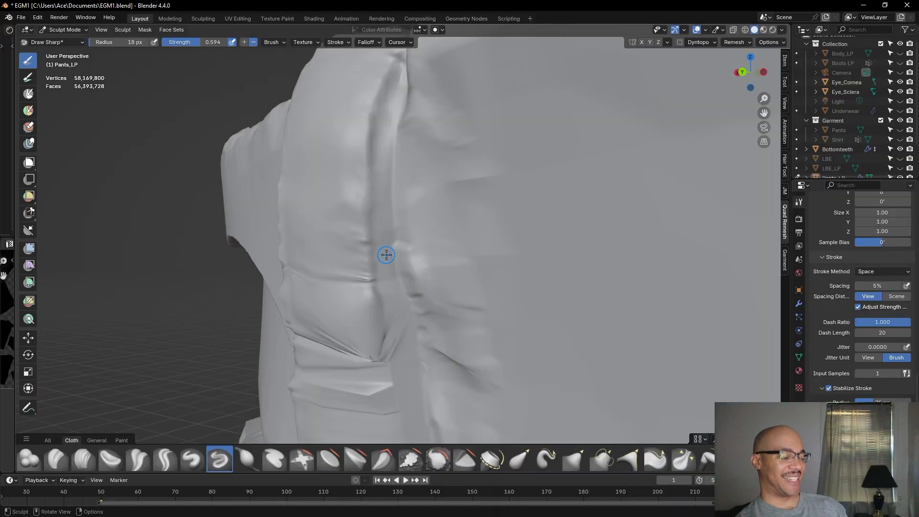
Sculpt a diagonal Draw Sharp crease across the upper part of the pants' belt loop
{"action": "mouse_move", "coordinate": [370, 254]}
{"action": "middle_mouse_down"}
{"action": "mouse_move", "coordinate": [365, 240]}
{"action": "mouse_move", "coordinate": [383, 244]}
{"action": "middle_mouse_up"}
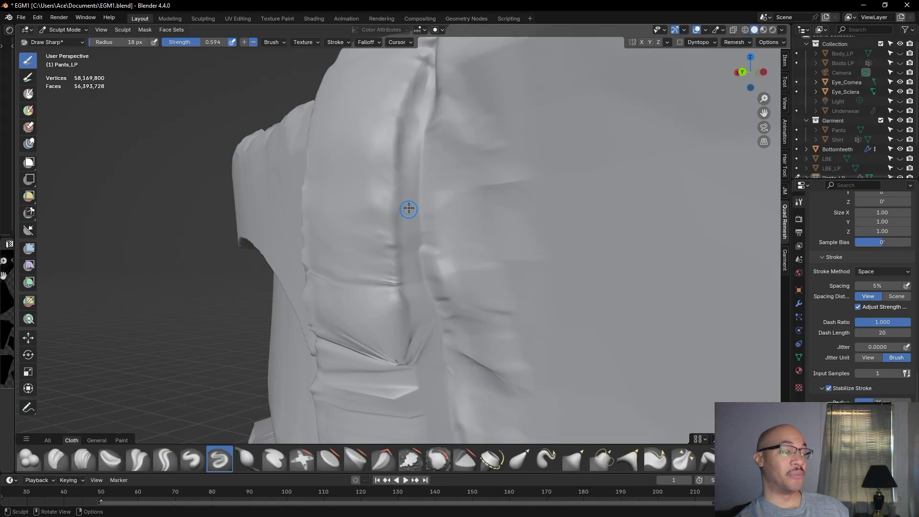
{"action": "middle_click_drag", "start_coordinate": [407, 225], "coordinate": [421, 232]}
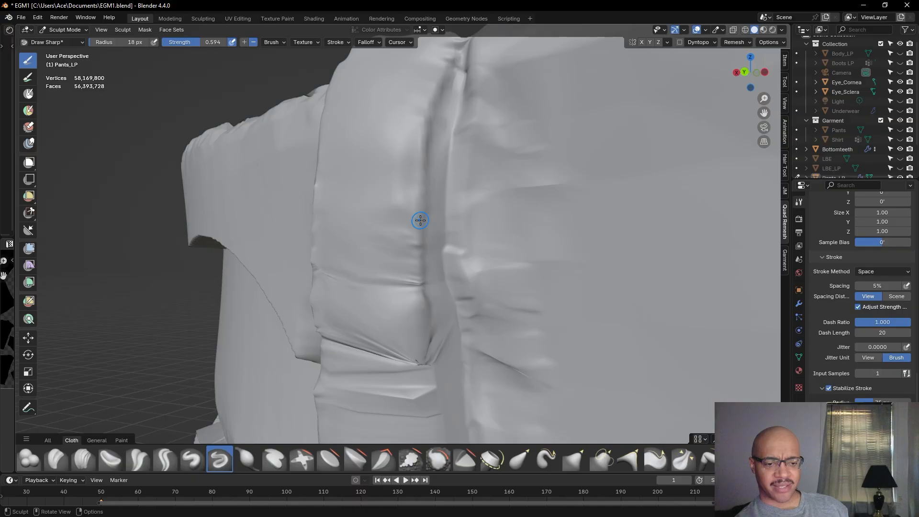
{"action": "middle_click_drag", "start_coordinate": [396, 235], "coordinate": [420, 232]}
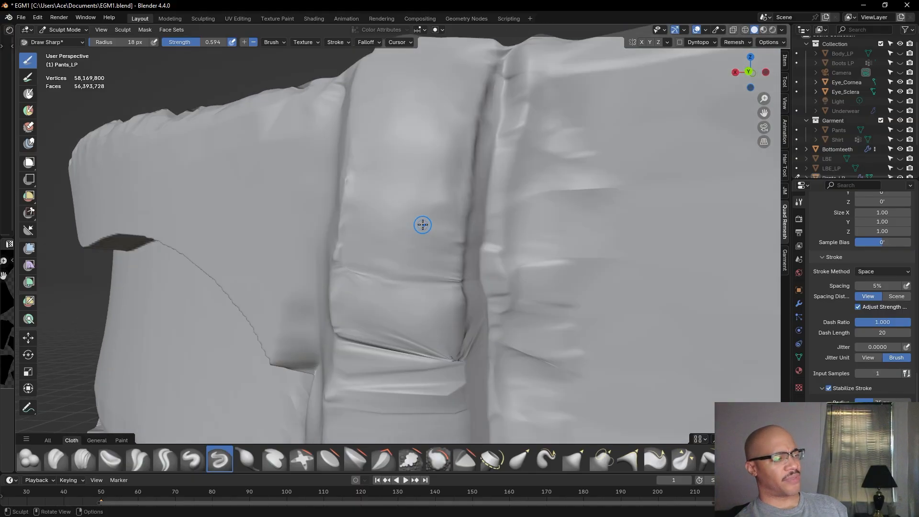
{"action": "mouse_move", "coordinate": [456, 243]}
{"action": "left_mouse_down"}
{"action": "mouse_move", "coordinate": [444, 182]}
{"action": "mouse_move", "coordinate": [408, 223]}
{"action": "left_mouse_up"}
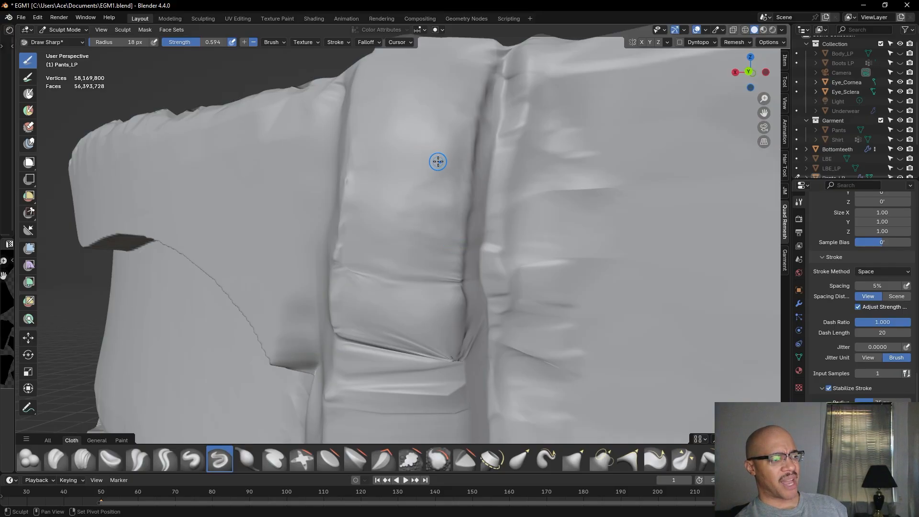
Sharpen the belt loop's edge beside the deep gap with downward Draw Sharp strokes where the diagonal folds converge
{"action": "scroll", "coordinate": [427, 180], "scroll_direction": "down", "scroll_amount": 2}
{"action": "mouse_move", "coordinate": [427, 180]}
{"action": "middle_mouse_down"}
{"action": "mouse_move", "coordinate": [425, 193]}
{"action": "mouse_move", "coordinate": [442, 199]}
{"action": "middle_mouse_up"}
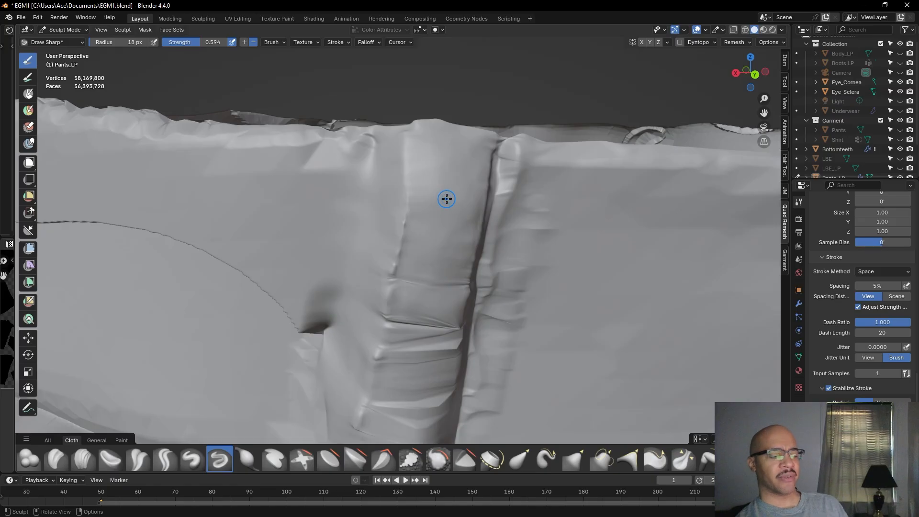
{"action": "middle_click_drag", "start_coordinate": [439, 230], "coordinate": [418, 216]}
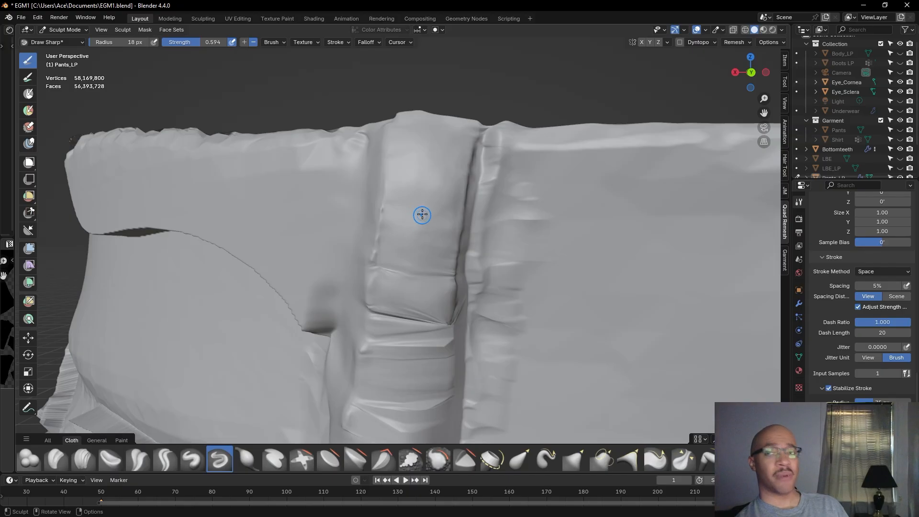
{"action": "middle_click_drag", "start_coordinate": [426, 296], "coordinate": [400, 261]}
{"action": "middle_click_drag", "start_coordinate": [428, 330], "coordinate": [405, 321]}
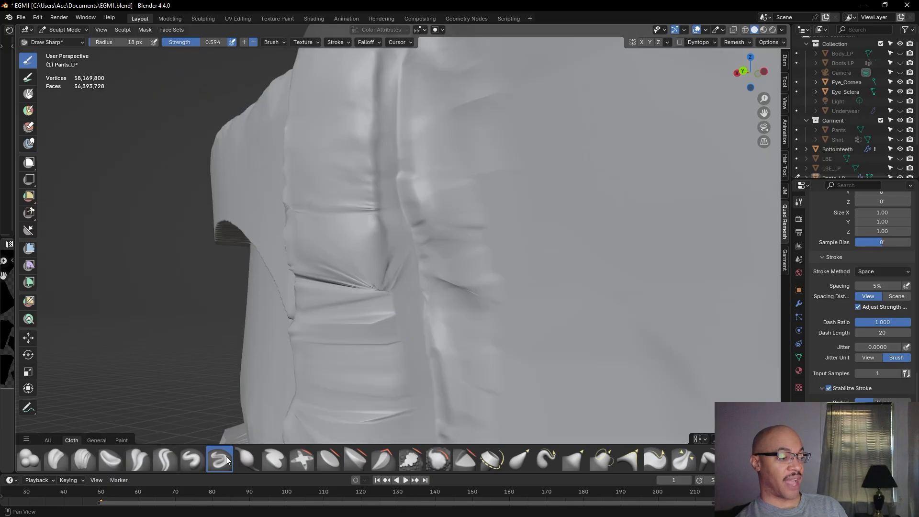
{"action": "left_click_drag", "start_coordinate": [376, 230], "coordinate": [378, 238]}
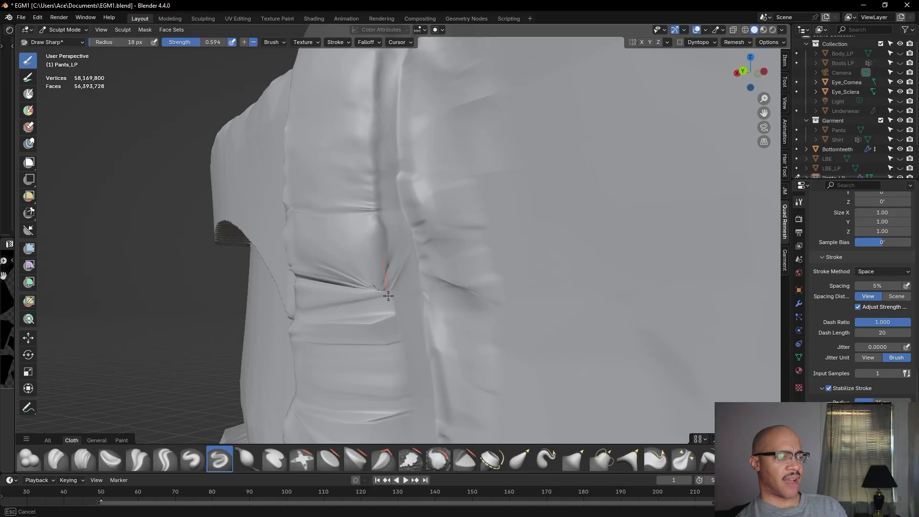
{"action": "left_click_drag", "start_coordinate": [391, 308], "coordinate": [390, 309]}
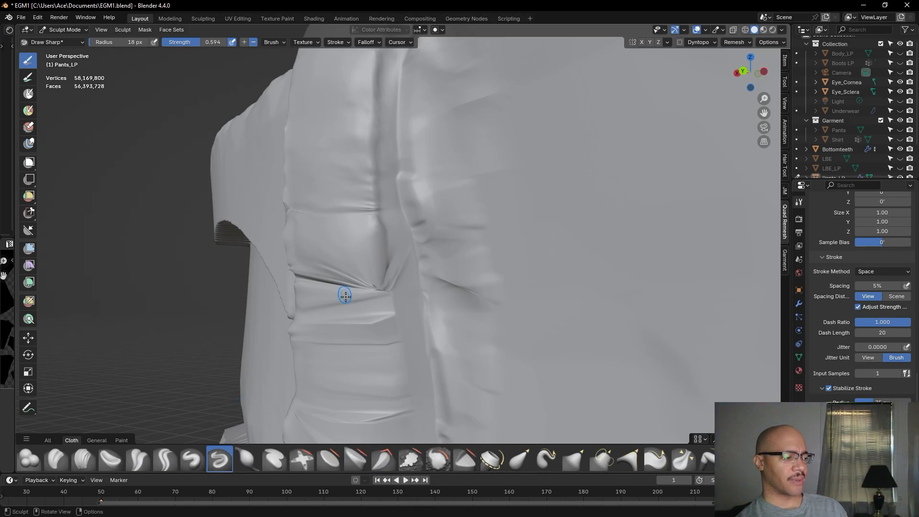
{"action": "left_click_drag", "start_coordinate": [383, 274], "coordinate": [387, 300]}
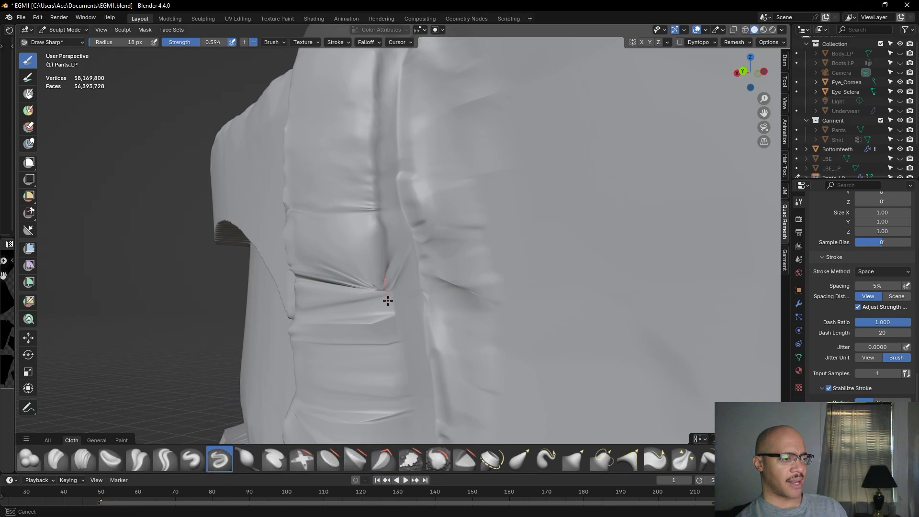
{"action": "left_click_drag", "start_coordinate": [399, 380], "coordinate": [401, 388]}
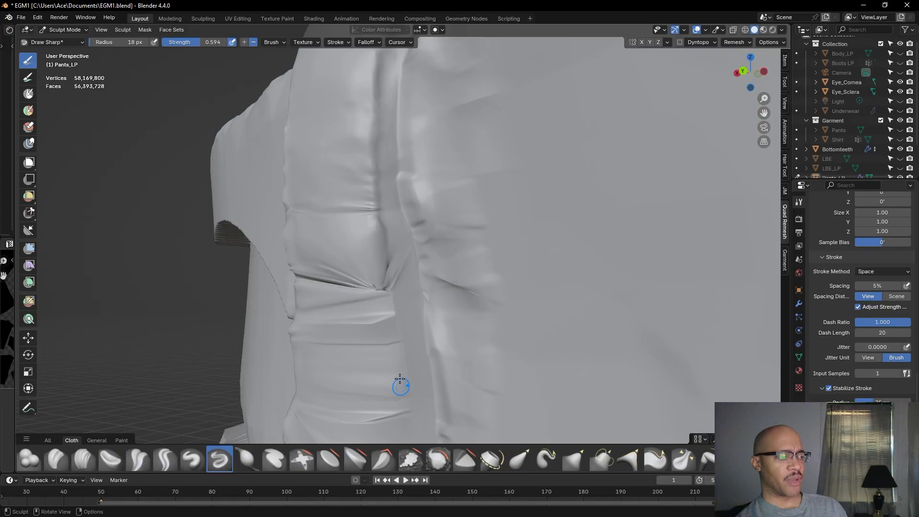
Define the belt loop's opposite side edge with a Draw Sharp stroke running down from the waistband's top rim
{"action": "middle_click_drag", "start_coordinate": [400, 388], "coordinate": [390, 366]}
{"action": "middle_click_drag", "start_coordinate": [384, 287], "coordinate": [447, 302]}
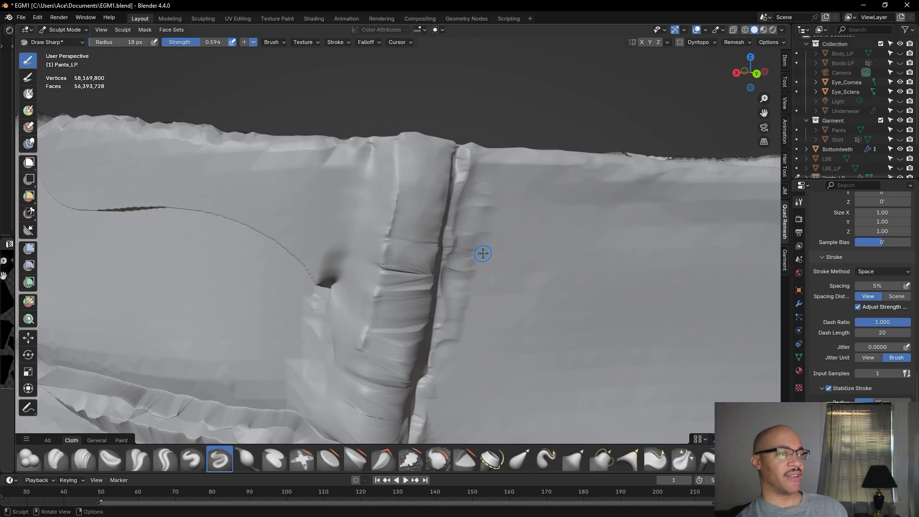
{"action": "mouse_move", "coordinate": [421, 295]}
{"action": "middle_mouse_down"}
{"action": "mouse_move", "coordinate": [404, 273]}
{"action": "mouse_move", "coordinate": [411, 282]}
{"action": "mouse_move", "coordinate": [400, 281]}
{"action": "middle_mouse_up"}
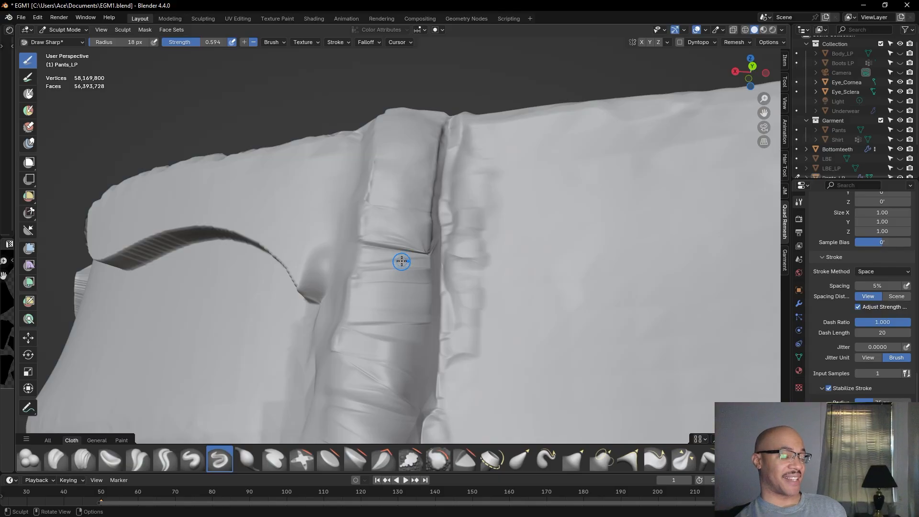
{"action": "scroll", "coordinate": [402, 259], "scroll_direction": "down", "scroll_amount": 1}
{"action": "middle_click_drag", "start_coordinate": [401, 259], "coordinate": [436, 231]}
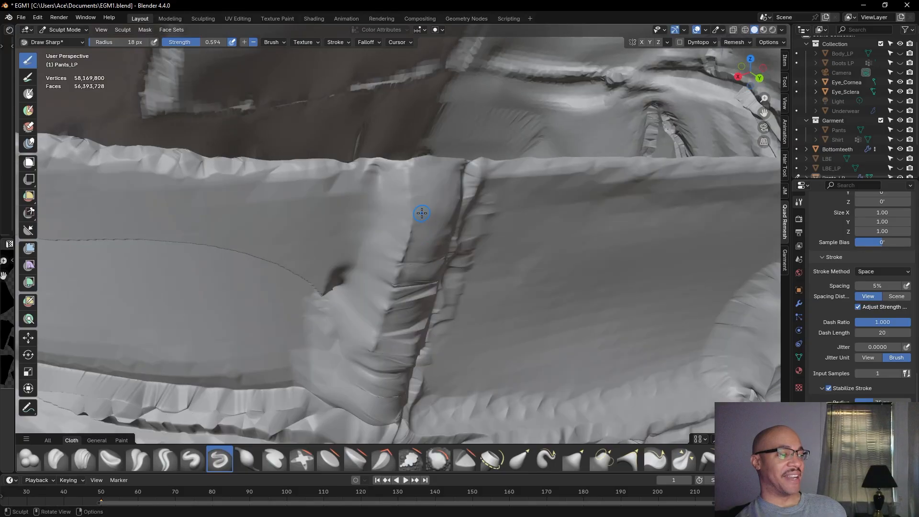
{"action": "scroll", "coordinate": [422, 214], "scroll_direction": "up", "scroll_amount": 1}
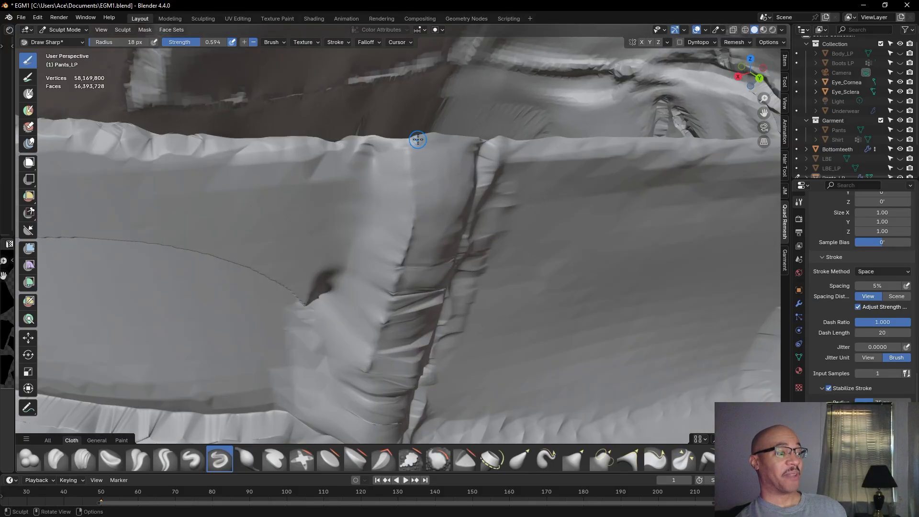
{"action": "left_click_drag", "start_coordinate": [410, 140], "coordinate": [410, 159]}
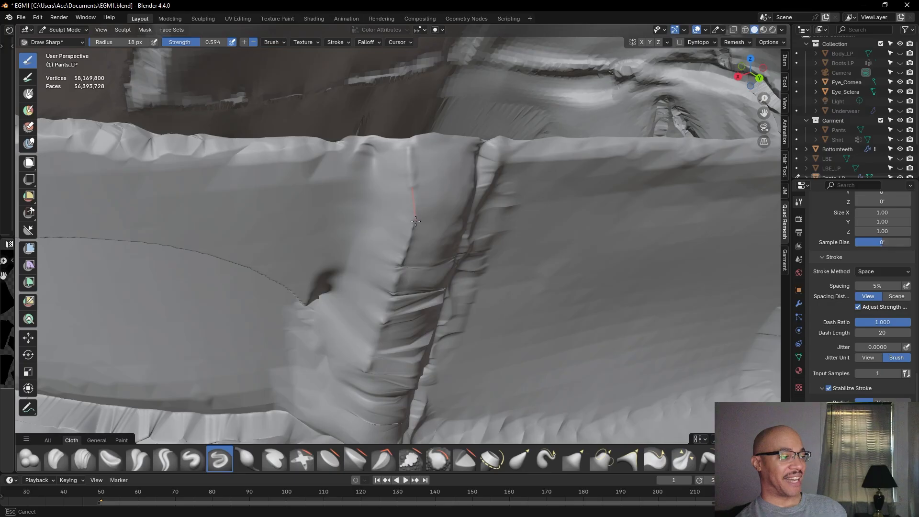
{"action": "left_click_drag", "start_coordinate": [411, 262], "coordinate": [411, 257]}
Continue the belt loop's sculpted edge line up and over the waistband rim with Draw Sharp
{"action": "middle_click_drag", "start_coordinate": [410, 257], "coordinate": [413, 236]}
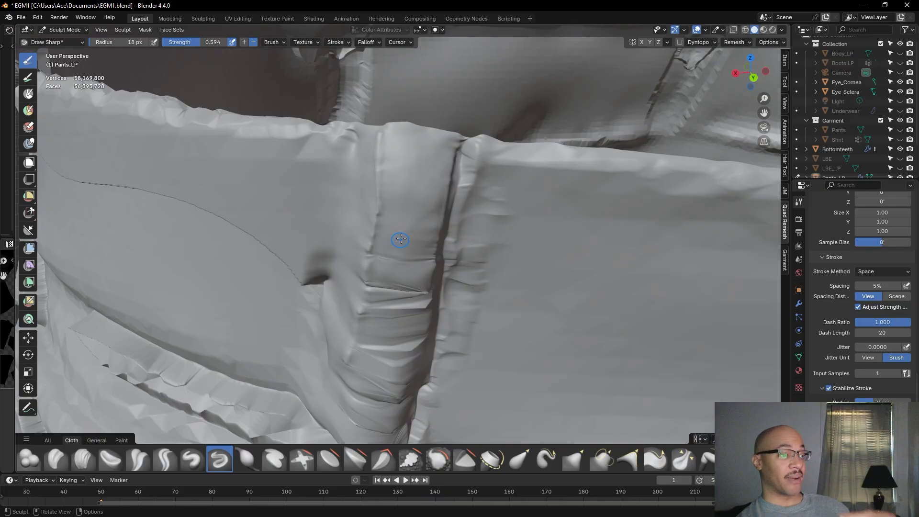
{"action": "middle_click_drag", "start_coordinate": [404, 186], "coordinate": [439, 206]}
{"action": "left_click_drag", "start_coordinate": [419, 177], "coordinate": [417, 172]}
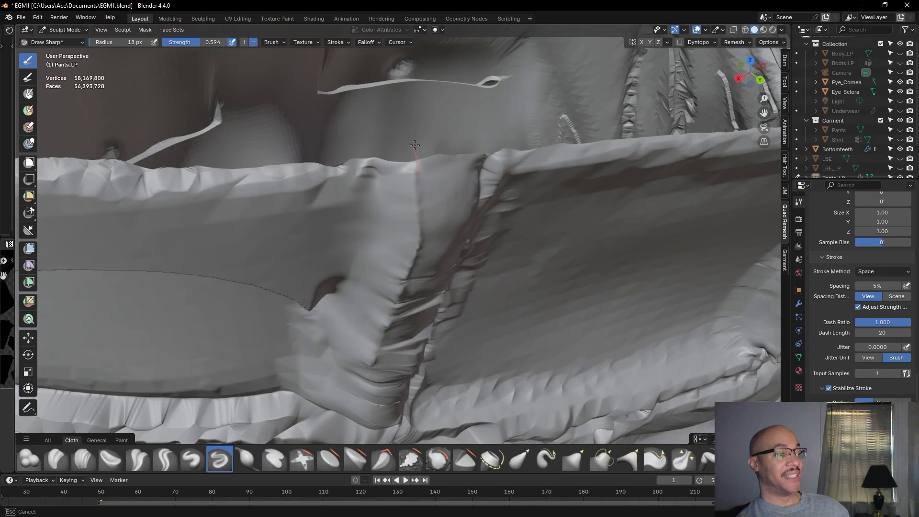
{"action": "left_click_drag", "start_coordinate": [413, 129], "coordinate": [411, 128]}
Retrace the upper stretch of the belt loop's side edge with close-up Draw Sharp strokes
{"action": "middle_click_drag", "start_coordinate": [411, 127], "coordinate": [404, 164]}
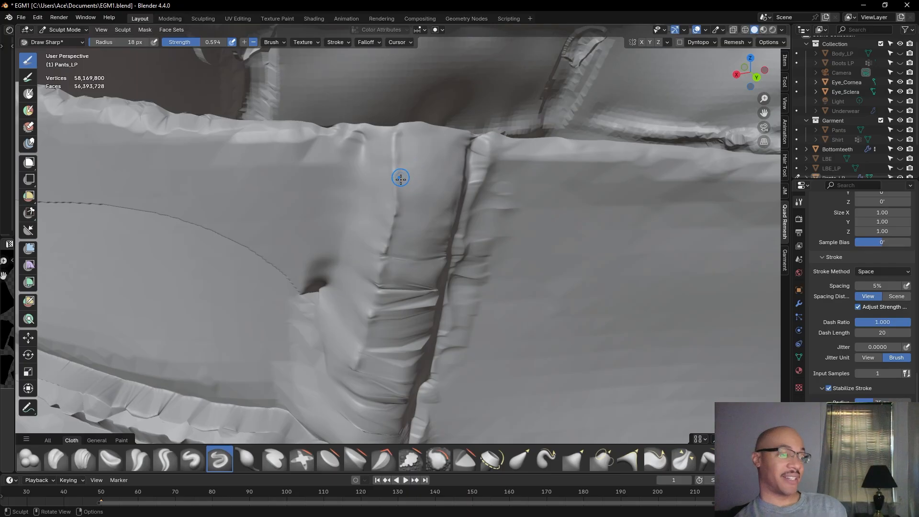
{"action": "middle_click_drag", "start_coordinate": [415, 214], "coordinate": [407, 206]}
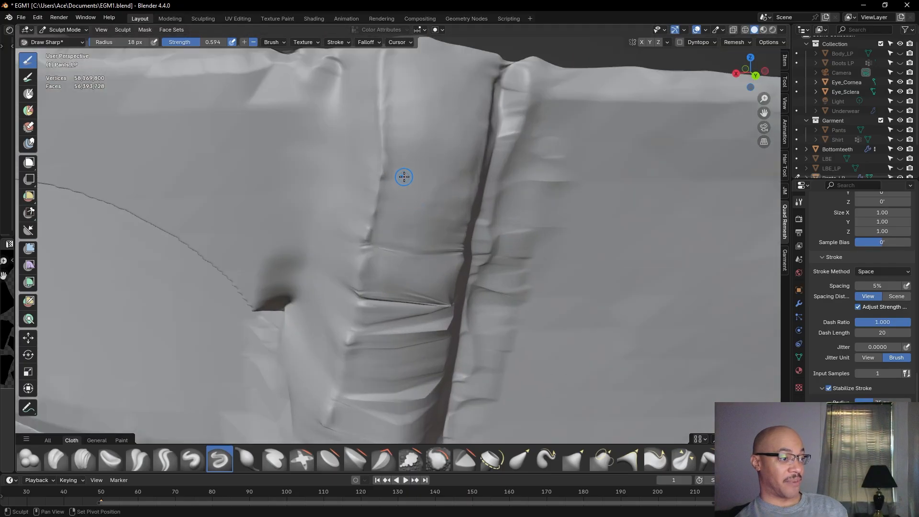
{"action": "left_click_drag", "start_coordinate": [393, 147], "coordinate": [386, 184]}
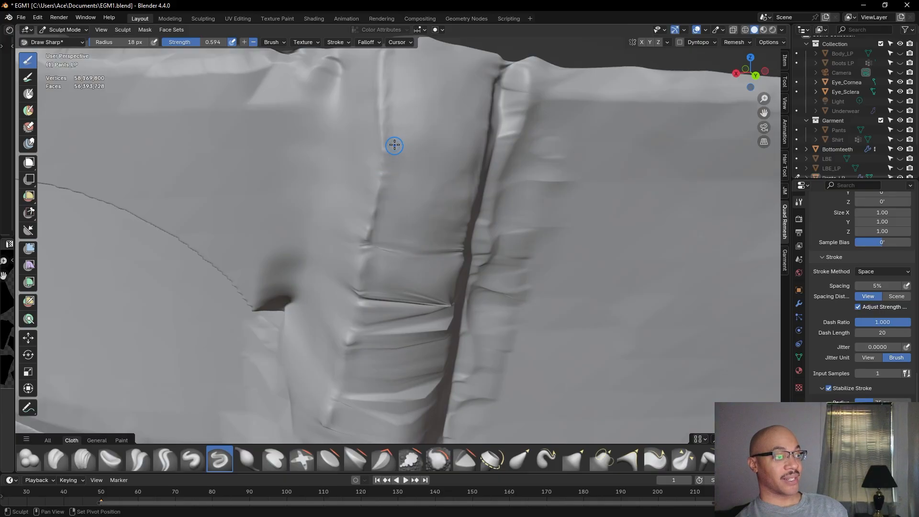
{"action": "left_click_drag", "start_coordinate": [391, 108], "coordinate": [389, 81]}
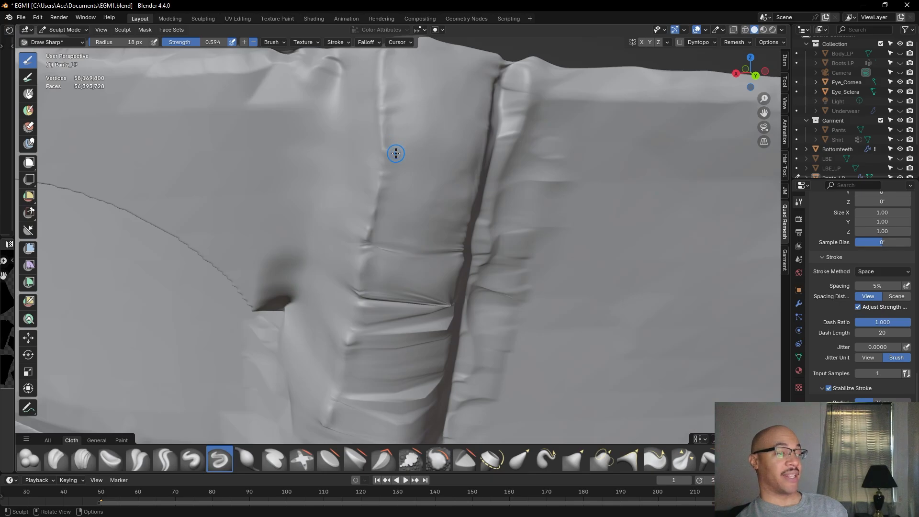
Add short Draw Sharp folds along the belt loop's side edge just below the waistband rim
{"action": "scroll", "coordinate": [396, 154], "scroll_direction": "down", "scroll_amount": 2}
{"action": "mouse_move", "coordinate": [404, 199]}
{"action": "middle_mouse_down"}
{"action": "mouse_move", "coordinate": [404, 168]}
{"action": "mouse_move", "coordinate": [403, 182]}
{"action": "middle_mouse_up"}
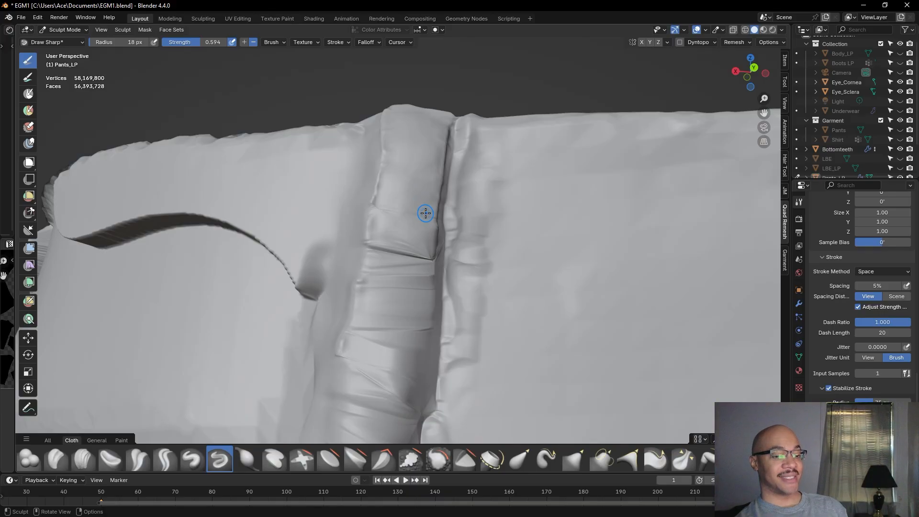
{"action": "mouse_move", "coordinate": [418, 180]}
{"action": "middle_mouse_down"}
{"action": "mouse_move", "coordinate": [421, 230]}
{"action": "mouse_move", "coordinate": [411, 230]}
{"action": "middle_mouse_up"}
{"action": "left_click_drag", "start_coordinate": [112, 44], "coordinate": [113, 44]}
{"action": "left_click", "coordinate": [112, 42]}
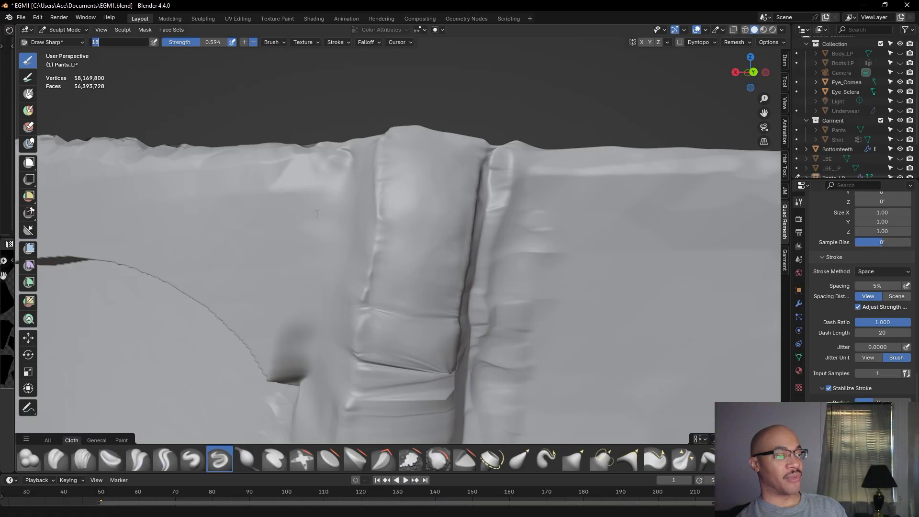
{"action": "key", "text": "Escape"}
{"action": "middle_click_drag", "start_coordinate": [439, 122], "coordinate": [437, 122]}
{"action": "left_click_drag", "start_coordinate": [391, 147], "coordinate": [384, 158]}
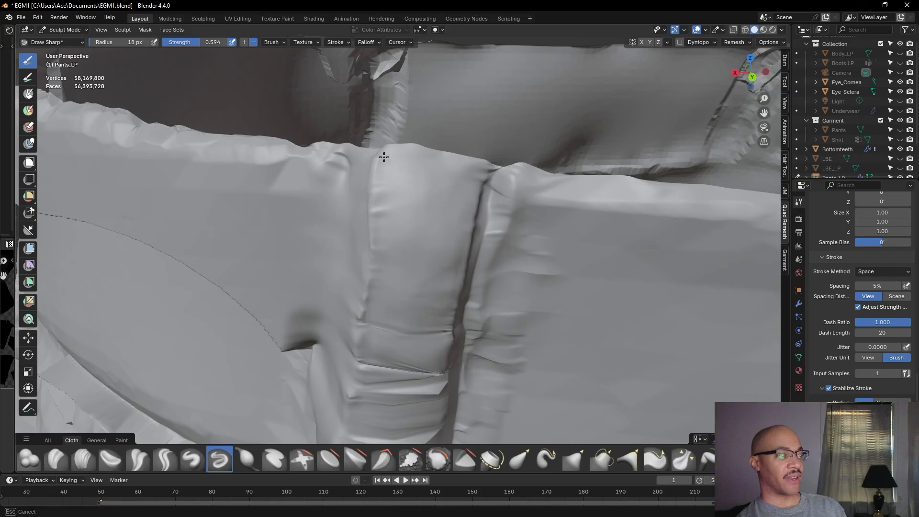
{"action": "mouse_move", "coordinate": [377, 205]}
{"action": "left_mouse_down"}
{"action": "mouse_move", "coordinate": [386, 178]}
{"action": "mouse_move", "coordinate": [388, 203]}
{"action": "left_mouse_up"}
Set the Draw Sharp brush radius to 30 px
{"action": "middle_click_drag", "start_coordinate": [509, 107], "coordinate": [524, 99]}
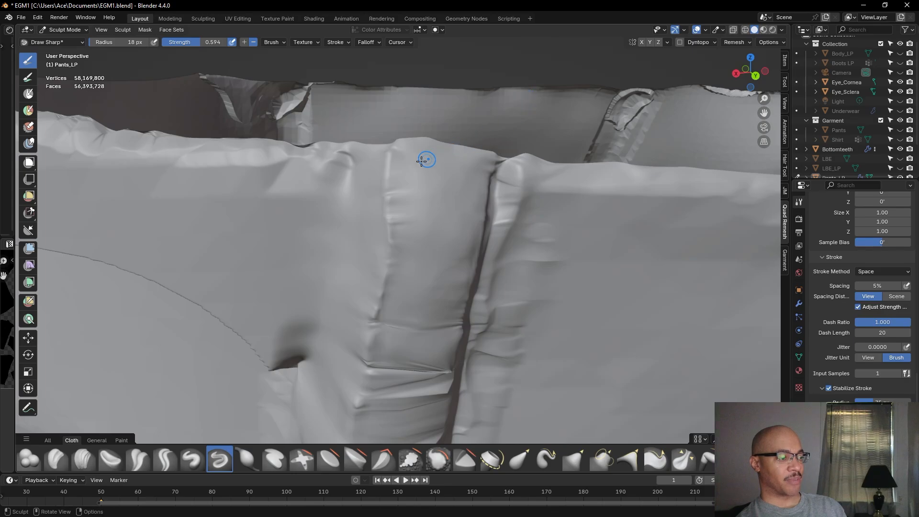
{"action": "left_click_drag", "start_coordinate": [120, 42], "coordinate": [123, 43]}
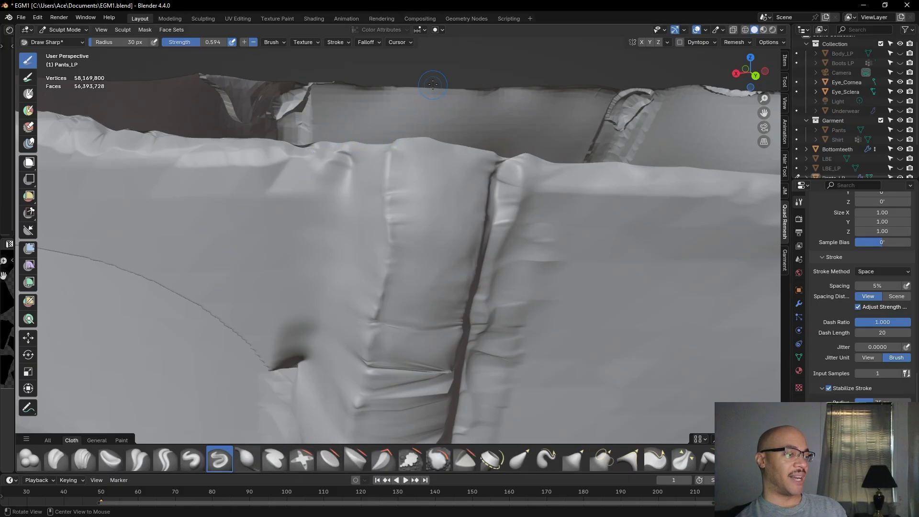
{"action": "middle_click_drag", "start_coordinate": [410, 106], "coordinate": [433, 76]}
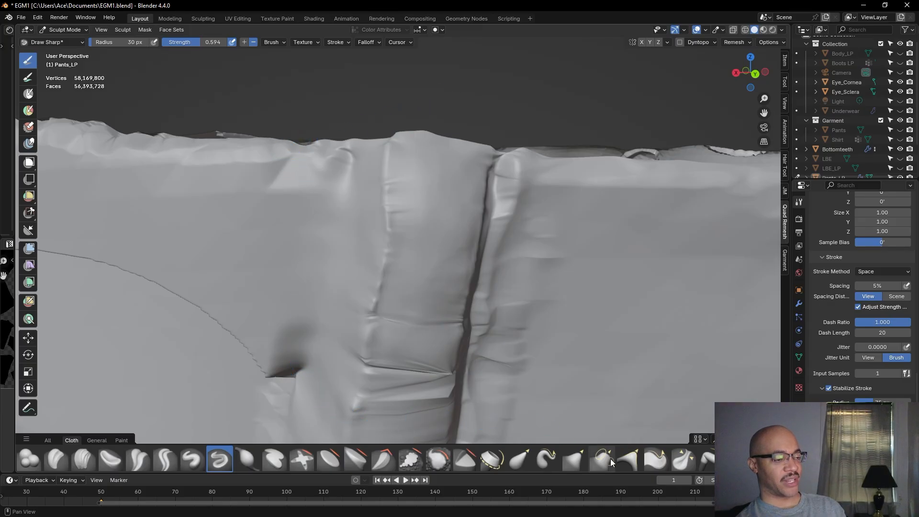
Reshape the belt loop's upper side edge and top corner using the Grab brush at a 69 px radius
{"action": "left_click", "coordinate": [575, 458]}
{"action": "left_click_drag", "start_coordinate": [118, 42], "coordinate": [118, 42]}
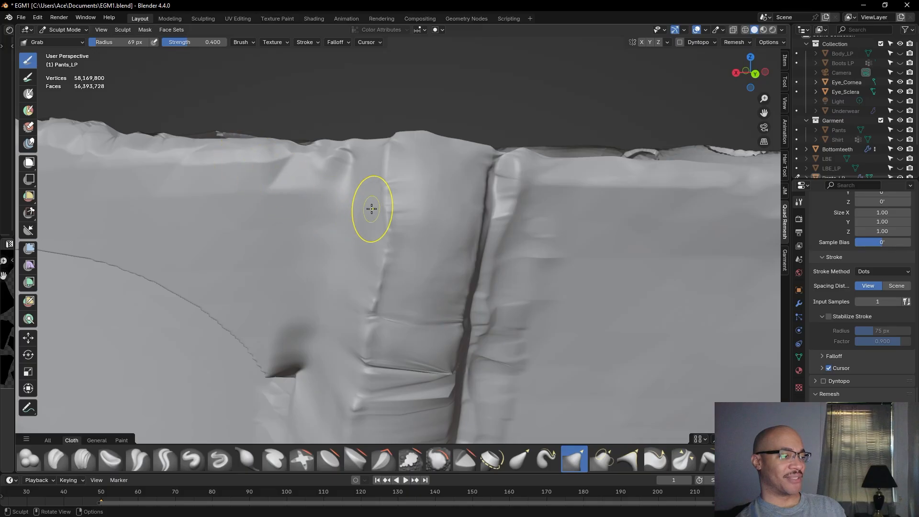
{"action": "left_click_drag", "start_coordinate": [381, 210], "coordinate": [393, 172]}
{"action": "left_click_drag", "start_coordinate": [381, 153], "coordinate": [395, 148]}
{"action": "mouse_move", "coordinate": [389, 150]}
{"action": "left_mouse_down"}
{"action": "mouse_move", "coordinate": [392, 195]}
{"action": "mouse_move", "coordinate": [407, 217]}
{"action": "mouse_move", "coordinate": [428, 225]}
{"action": "left_mouse_up"}
Reduce the Grab brush radius to 50 px and adjust the belt loop's side edge around its lower folds
{"action": "scroll", "coordinate": [409, 208], "scroll_direction": "down", "scroll_amount": 4}
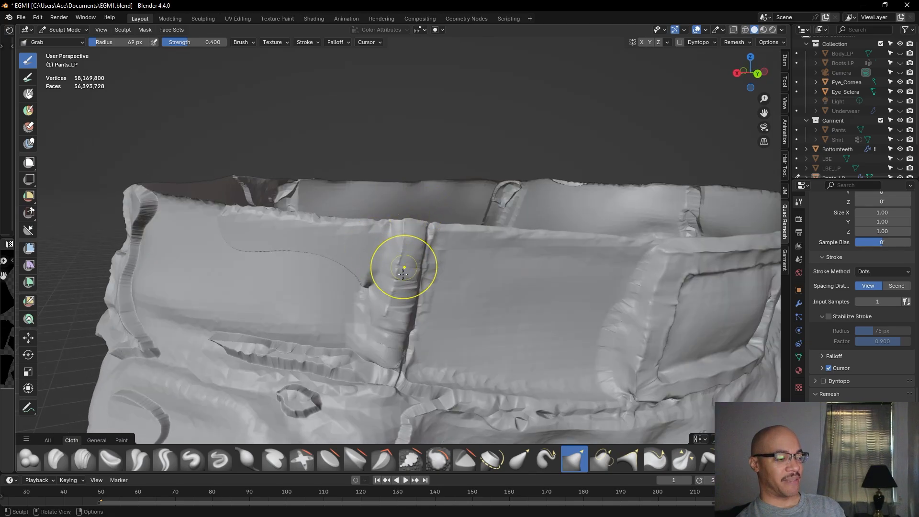
{"action": "middle_click_drag", "start_coordinate": [396, 321], "coordinate": [399, 292]}
{"action": "scroll", "coordinate": [400, 293], "scroll_direction": "up", "scroll_amount": 3}
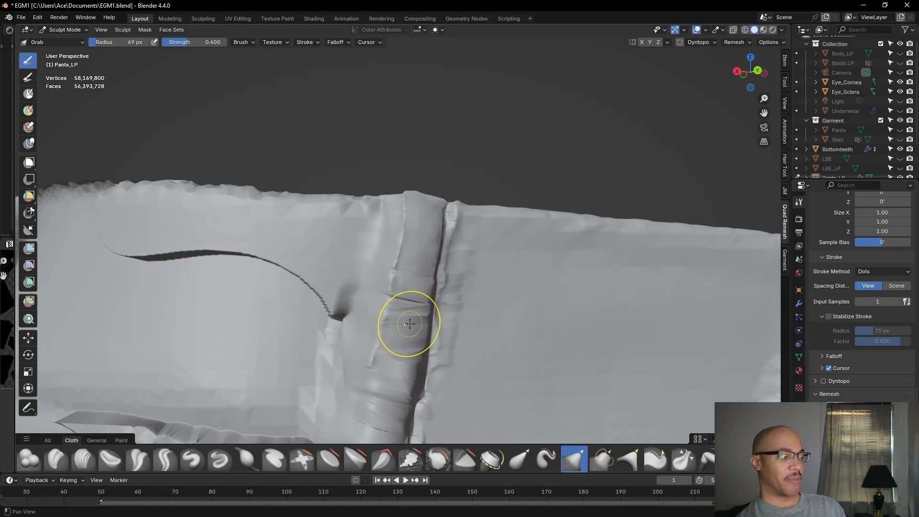
{"action": "middle_click_drag", "start_coordinate": [408, 325], "coordinate": [406, 229], "text": "shift"}
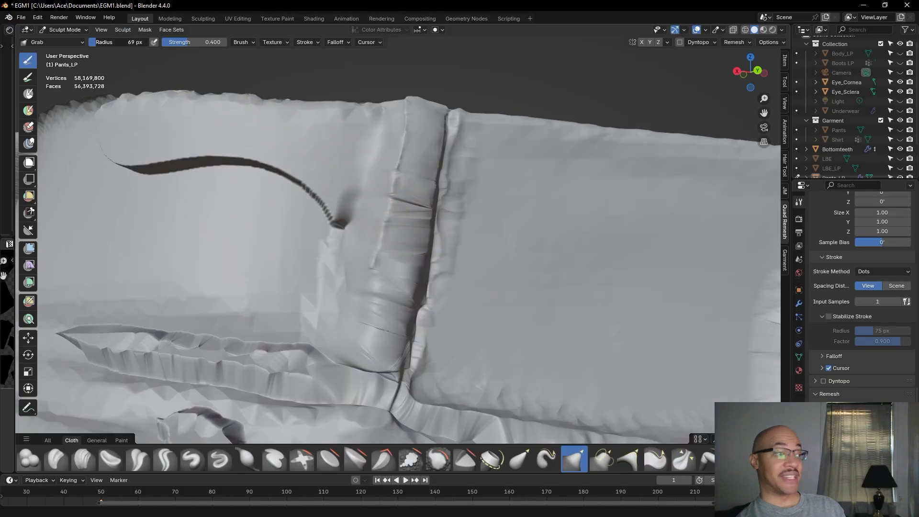
{"action": "left_click_drag", "start_coordinate": [95, 42], "coordinate": [94, 42]}
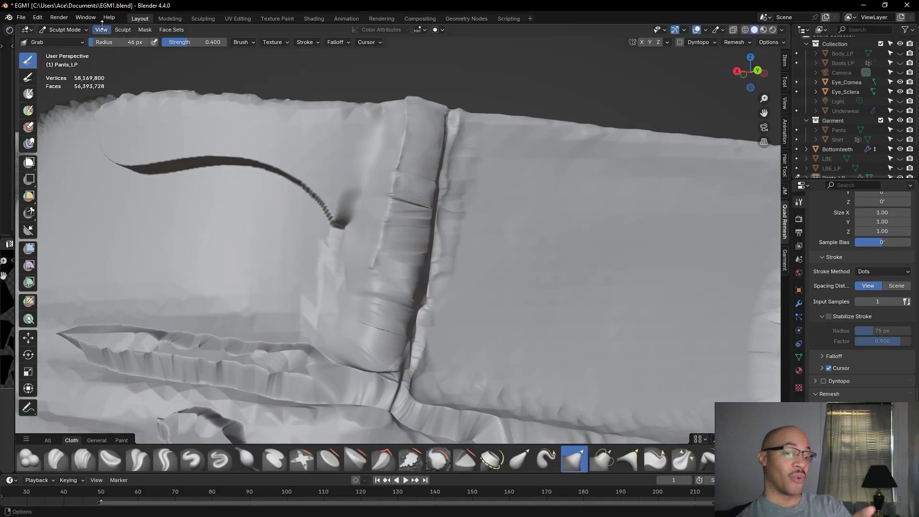
{"action": "scroll", "coordinate": [371, 302], "scroll_direction": "up", "scroll_amount": 4}
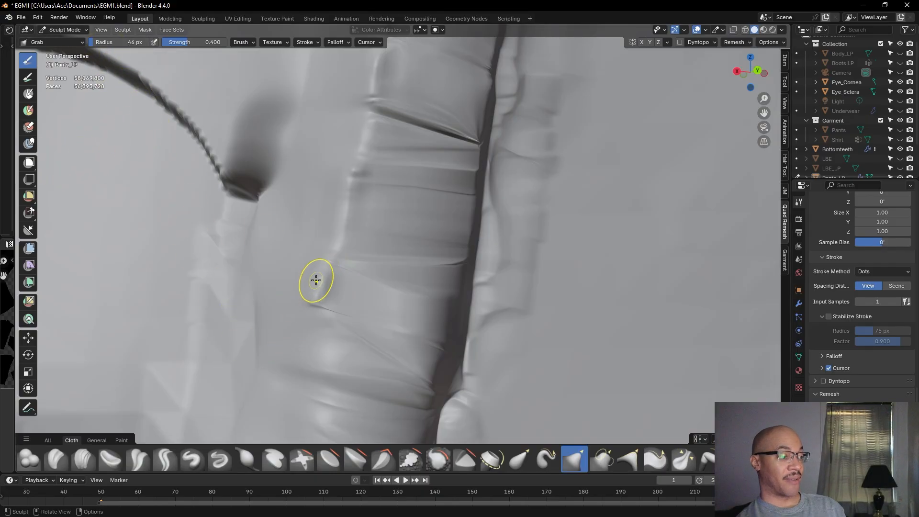
{"action": "scroll", "coordinate": [374, 304], "scroll_direction": "down", "scroll_amount": 4}
{"action": "left_click_drag", "start_coordinate": [372, 305], "coordinate": [355, 256]}
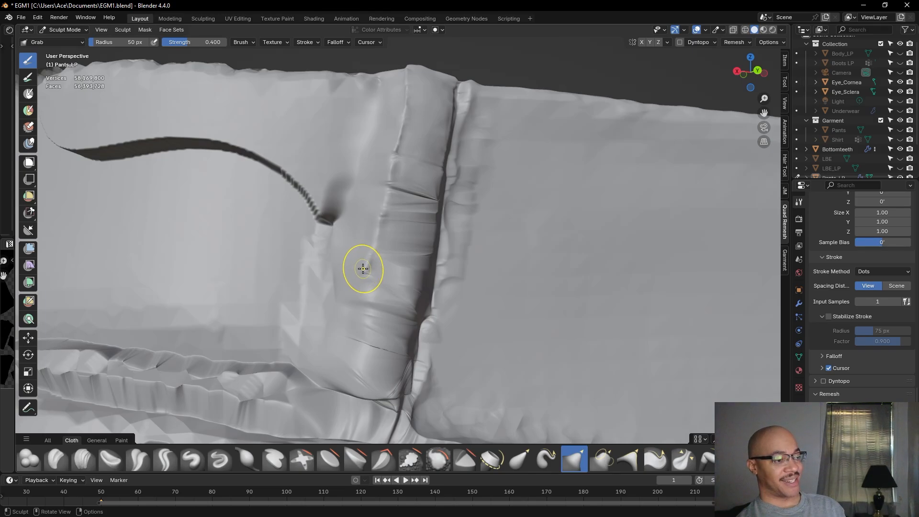
Reduce the Grab brush radius to 27 px and refine the fold edge beneath the belt loop's upper section
{"action": "left_click_drag", "start_coordinate": [363, 269], "coordinate": [369, 263]}
{"action": "middle_click_drag", "start_coordinate": [390, 297], "coordinate": [366, 279]}
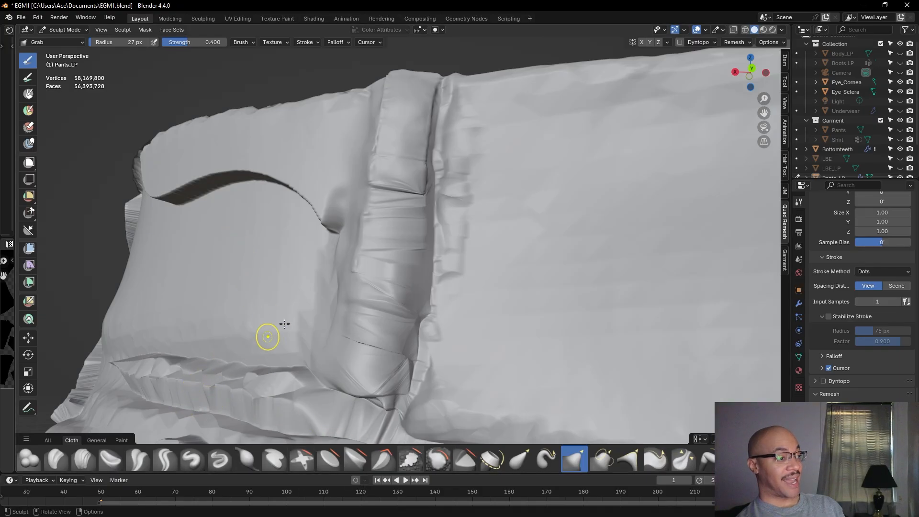
{"action": "middle_click_drag", "start_coordinate": [390, 222], "coordinate": [404, 312], "text": "shift"}
{"action": "scroll", "coordinate": [404, 311], "scroll_direction": "up", "scroll_amount": 4}
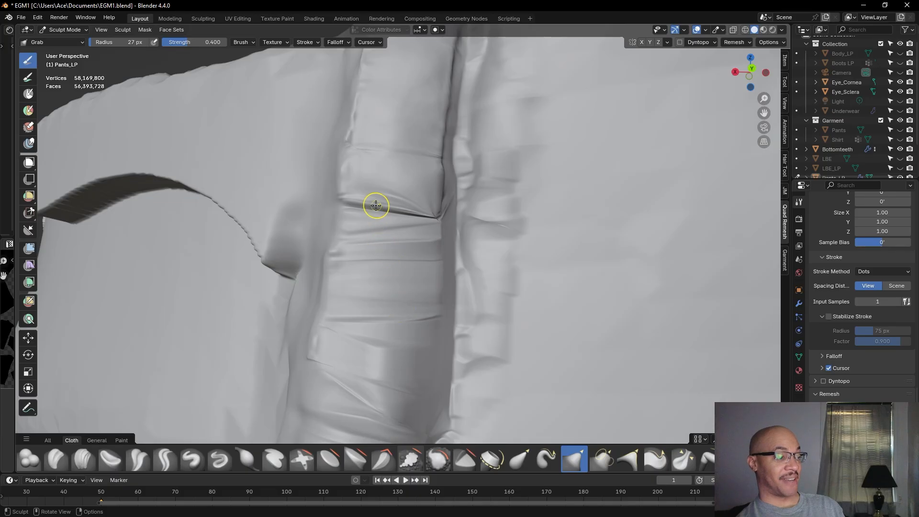
{"action": "mouse_move", "coordinate": [345, 188]}
{"action": "left_mouse_down"}
{"action": "mouse_move", "coordinate": [358, 194]}
{"action": "mouse_move", "coordinate": [358, 212]}
{"action": "mouse_move", "coordinate": [427, 200]}
{"action": "mouse_move", "coordinate": [367, 150]}
{"action": "mouse_move", "coordinate": [396, 115]}
{"action": "mouse_move", "coordinate": [390, 98]}
{"action": "mouse_move", "coordinate": [414, 127]}
{"action": "left_mouse_up"}
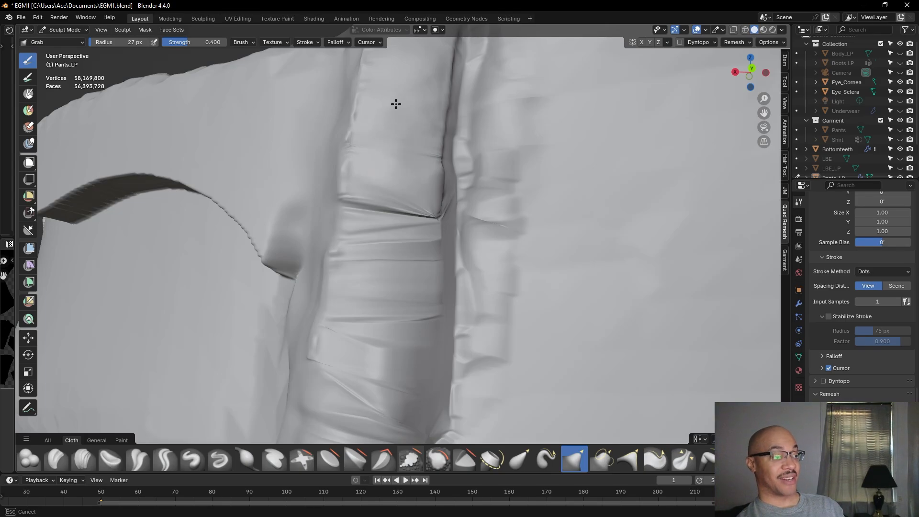
{"action": "mouse_move", "coordinate": [406, 116]}
{"action": "left_mouse_down"}
{"action": "mouse_move", "coordinate": [410, 93]}
{"action": "mouse_move", "coordinate": [430, 95]}
{"action": "left_mouse_up"}
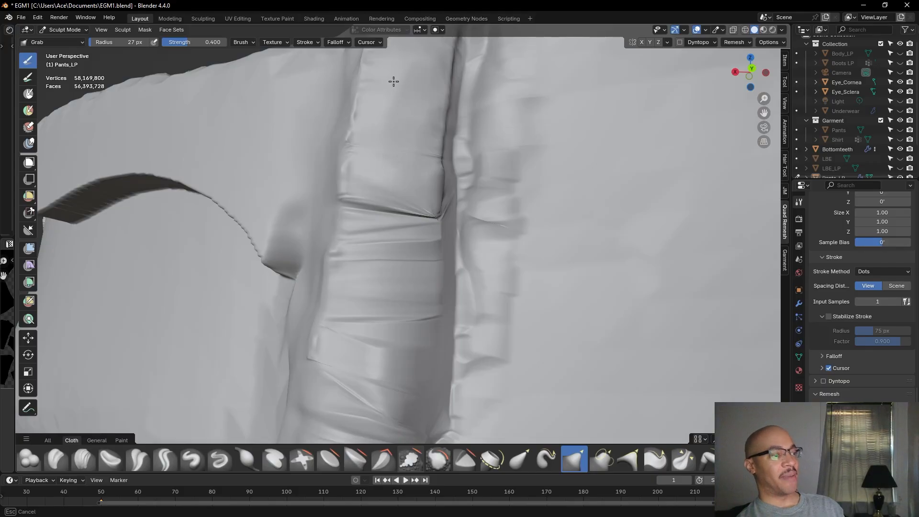
{"action": "left_click_drag", "start_coordinate": [373, 111], "coordinate": [376, 68]}
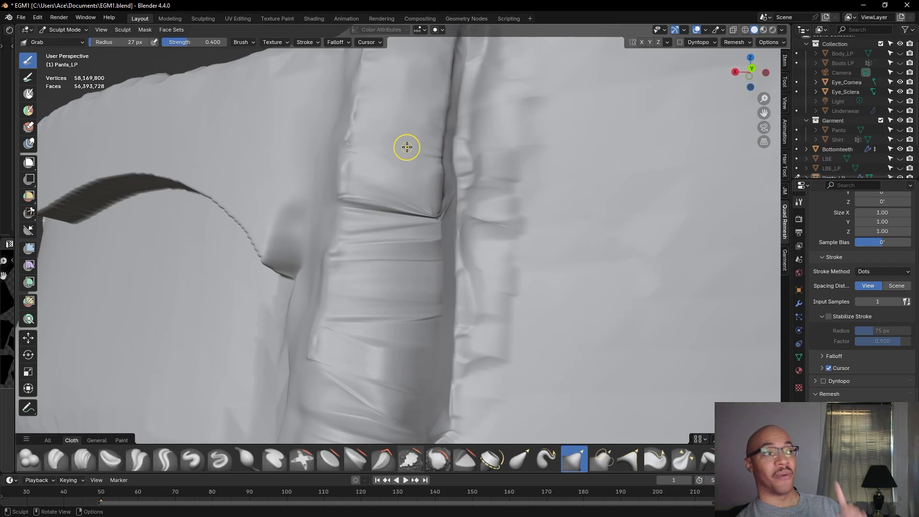
{"action": "left_click_drag", "start_coordinate": [371, 173], "coordinate": [366, 205]}
Work over the belt loop's outer face from the waistband rim to its lower folds, softening the upper crease
{"action": "mouse_move", "coordinate": [376, 238]}
{"action": "middle_mouse_down"}
{"action": "mouse_move", "coordinate": [388, 203]}
{"action": "mouse_move", "coordinate": [420, 228]}
{"action": "mouse_move", "coordinate": [408, 193]}
{"action": "mouse_move", "coordinate": [392, 192]}
{"action": "middle_mouse_up"}
{"action": "mouse_move", "coordinate": [401, 235]}
{"action": "left_mouse_down"}
{"action": "mouse_move", "coordinate": [385, 218]}
{"action": "mouse_move", "coordinate": [393, 199]}
{"action": "mouse_move", "coordinate": [400, 210]}
{"action": "mouse_move", "coordinate": [416, 149]}
{"action": "mouse_move", "coordinate": [397, 131]}
{"action": "mouse_move", "coordinate": [388, 166]}
{"action": "mouse_move", "coordinate": [392, 153]}
{"action": "left_mouse_up"}
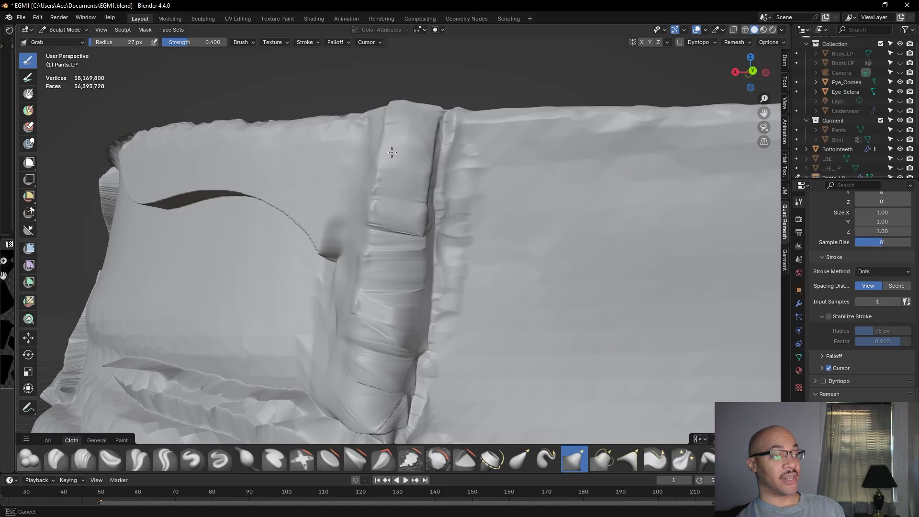
{"action": "mouse_move", "coordinate": [416, 123]}
{"action": "left_mouse_down"}
{"action": "mouse_move", "coordinate": [431, 127]}
{"action": "mouse_move", "coordinate": [403, 147]}
{"action": "mouse_move", "coordinate": [378, 207]}
{"action": "mouse_move", "coordinate": [387, 166]}
{"action": "mouse_move", "coordinate": [404, 211]}
{"action": "mouse_move", "coordinate": [419, 197]}
{"action": "mouse_move", "coordinate": [379, 229]}
{"action": "mouse_move", "coordinate": [390, 153]}
{"action": "mouse_move", "coordinate": [382, 261]}
{"action": "mouse_move", "coordinate": [390, 231]}
{"action": "mouse_move", "coordinate": [375, 249]}
{"action": "mouse_move", "coordinate": [402, 213]}
{"action": "mouse_move", "coordinate": [394, 345]}
{"action": "mouse_move", "coordinate": [398, 240]}
{"action": "mouse_move", "coordinate": [369, 372]}
{"action": "left_mouse_up"}
Soften the horizontal creases across the middle of the belt loop using short strokes at a 27 px radius
{"action": "mouse_move", "coordinate": [370, 372]}
{"action": "middle_mouse_down"}
{"action": "mouse_move", "coordinate": [383, 309]}
{"action": "mouse_move", "coordinate": [416, 318]}
{"action": "middle_mouse_up"}
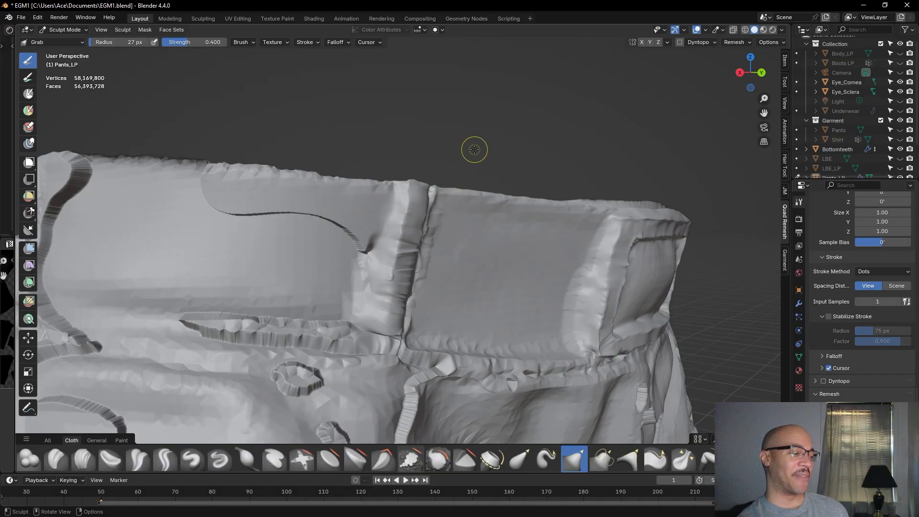
{"action": "middle_click_drag", "start_coordinate": [475, 150], "coordinate": [455, 149]}
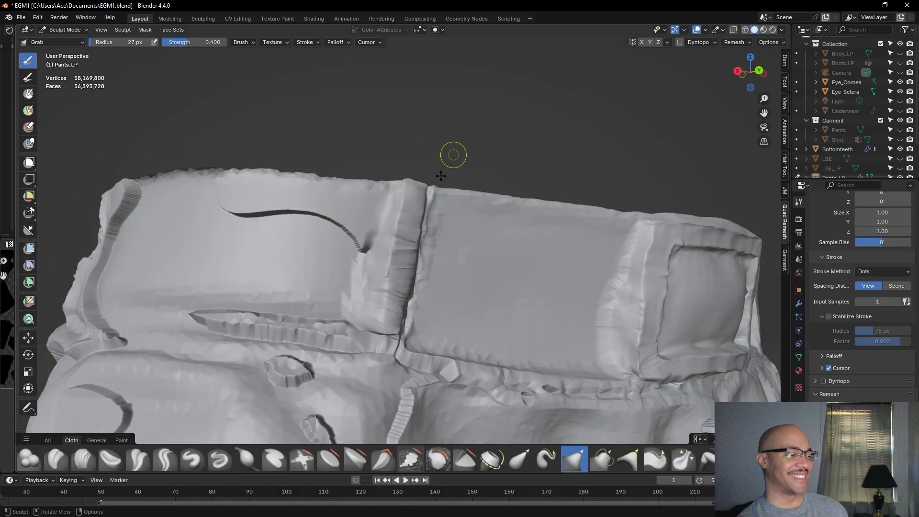
{"action": "scroll", "coordinate": [403, 230], "scroll_direction": "up", "scroll_amount": 10}
{"action": "middle_click_drag", "start_coordinate": [402, 230], "coordinate": [392, 217]}
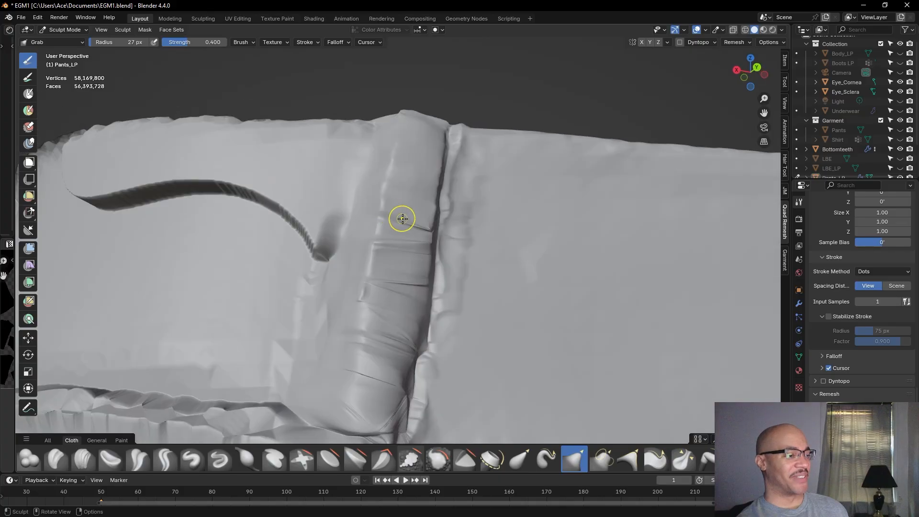
{"action": "mouse_move", "coordinate": [414, 218]}
{"action": "left_mouse_down"}
{"action": "mouse_move", "coordinate": [412, 233]}
{"action": "mouse_move", "coordinate": [425, 219]}
{"action": "left_mouse_up"}
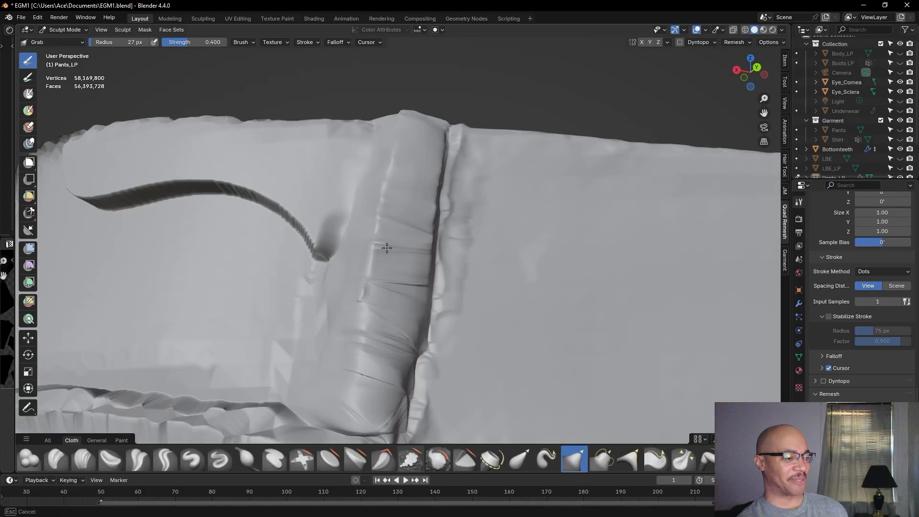
{"action": "left_click_drag", "start_coordinate": [399, 249], "coordinate": [390, 223]}
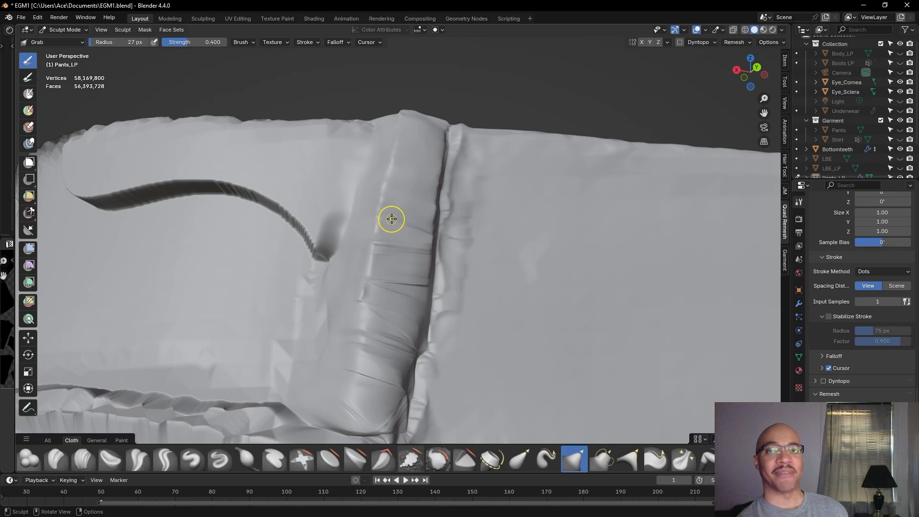
{"action": "mouse_move", "coordinate": [394, 266]}
{"action": "left_mouse_down"}
{"action": "mouse_move", "coordinate": [396, 253]}
{"action": "mouse_move", "coordinate": [391, 259]}
{"action": "left_mouse_up"}
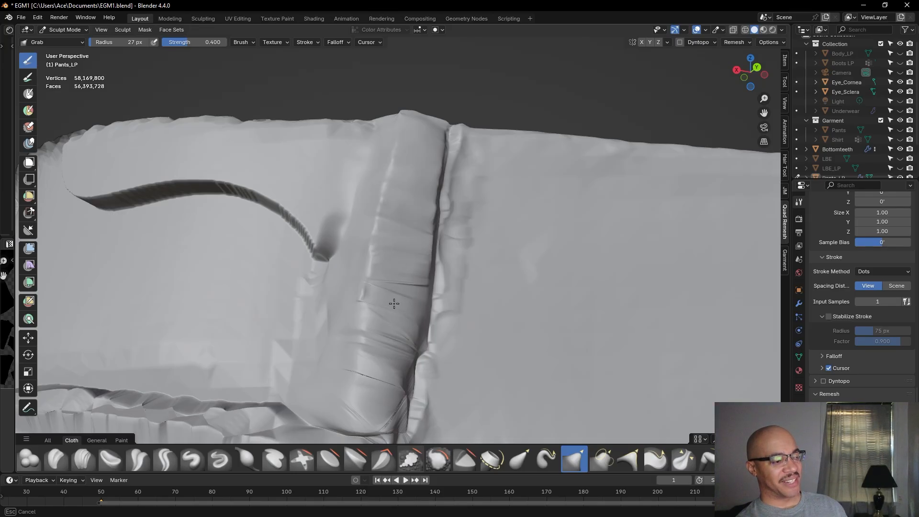
{"action": "mouse_move", "coordinate": [414, 282]}
{"action": "left_mouse_down"}
{"action": "mouse_move", "coordinate": [416, 291]}
{"action": "mouse_move", "coordinate": [354, 293]}
{"action": "mouse_move", "coordinate": [358, 272]}
{"action": "left_mouse_up"}
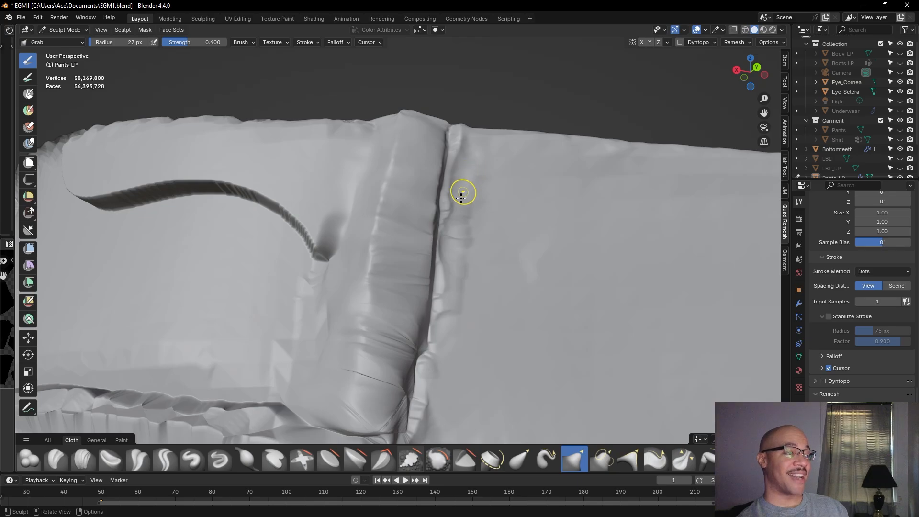
Smooth the upper half of the belt loop's outer face between the waistband rim and the middle folds
{"action": "middle_click_drag", "start_coordinate": [472, 211], "coordinate": [437, 232]}
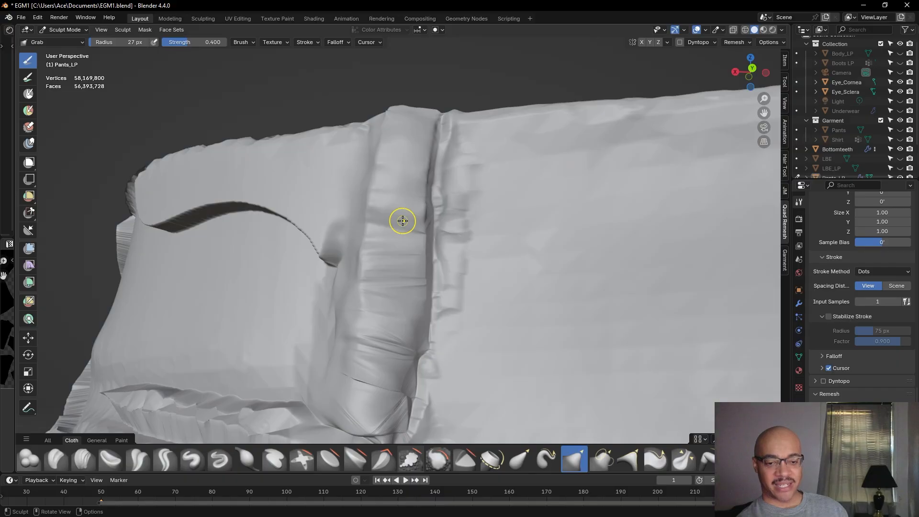
{"action": "left_click_drag", "start_coordinate": [394, 200], "coordinate": [393, 220], "text": "shift"}
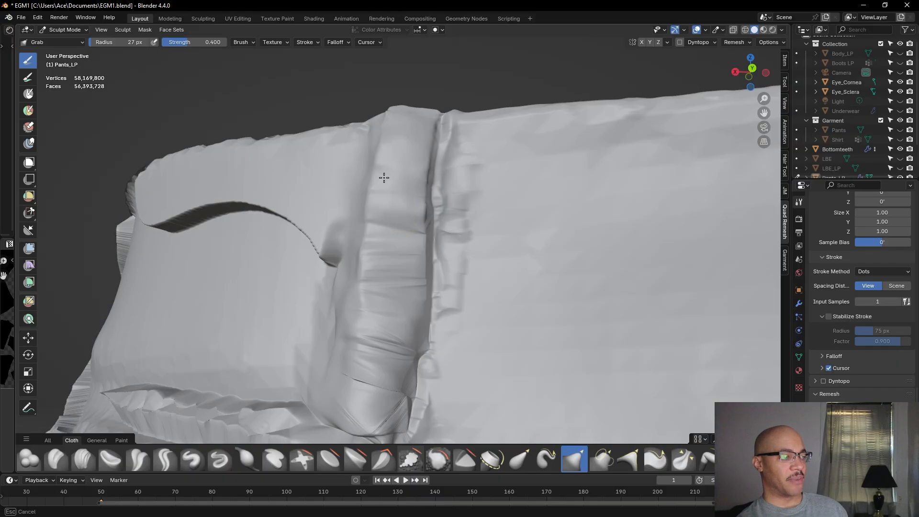
{"action": "left_click_drag", "start_coordinate": [404, 218], "coordinate": [413, 205], "text": "shift"}
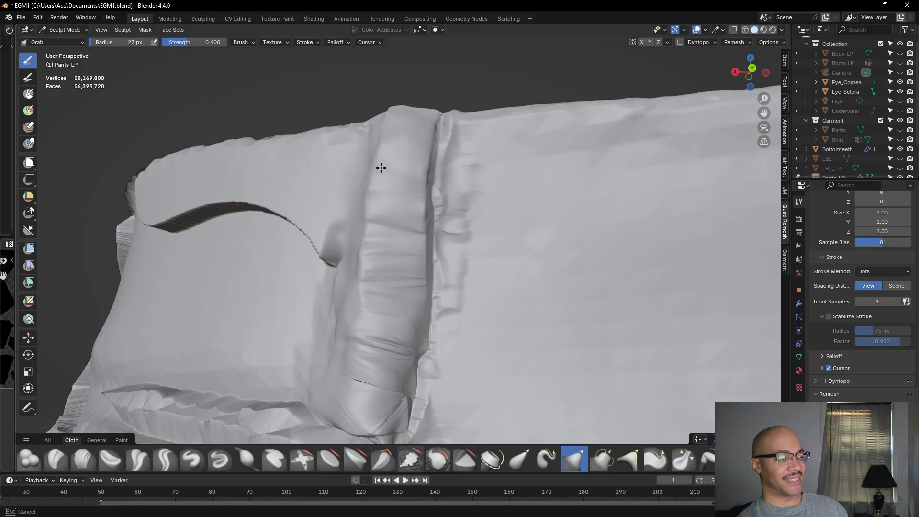
{"action": "left_click_drag", "start_coordinate": [414, 198], "coordinate": [418, 161], "text": "shift"}
{"action": "left_click_drag", "start_coordinate": [393, 151], "coordinate": [387, 247], "text": "shift"}
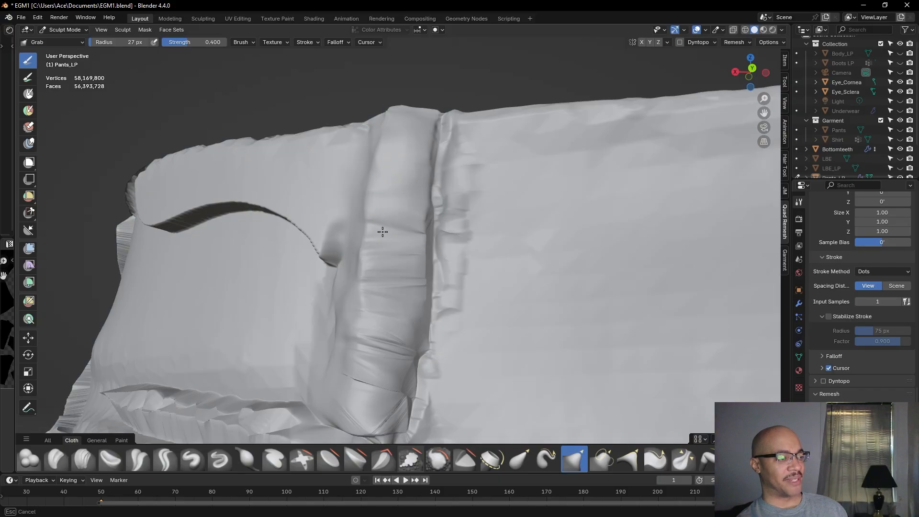
{"action": "left_click_drag", "start_coordinate": [410, 211], "coordinate": [404, 198], "text": "shift"}
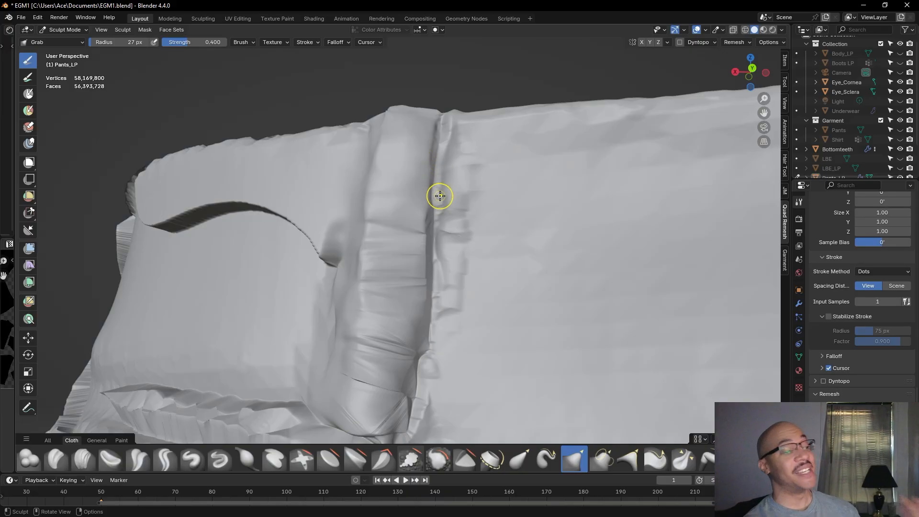
Increase the Grab brush radius to 66 px and nudge the belt loop's upper side edge near the waistband rim
{"action": "mouse_move", "coordinate": [418, 206]}
{"action": "middle_mouse_down"}
{"action": "mouse_move", "coordinate": [412, 194]}
{"action": "mouse_move", "coordinate": [426, 217]}
{"action": "middle_mouse_up"}
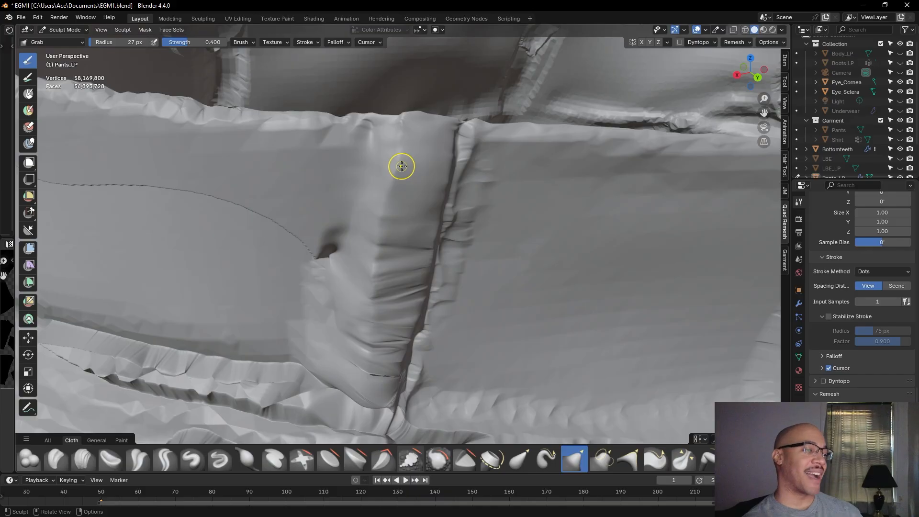
{"action": "middle_click_drag", "start_coordinate": [421, 162], "coordinate": [401, 229]}
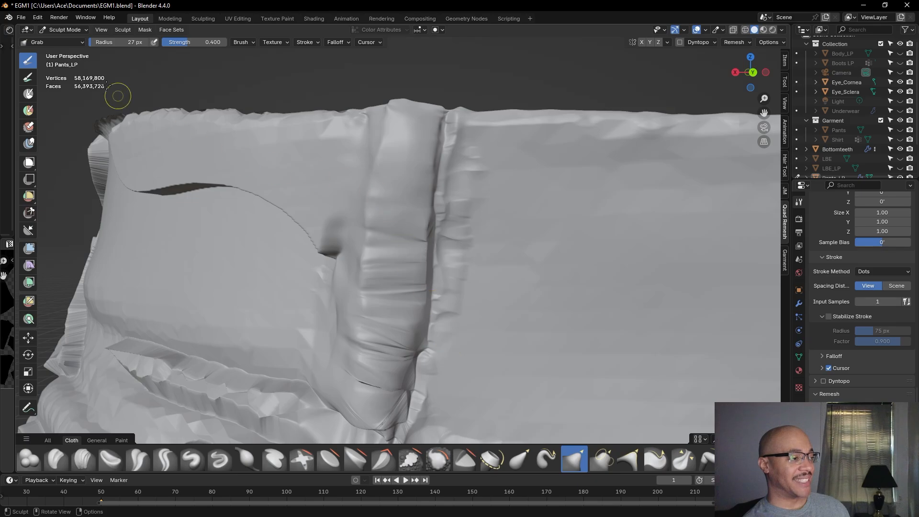
{"action": "left_click_drag", "start_coordinate": [91, 42], "coordinate": [95, 42]}
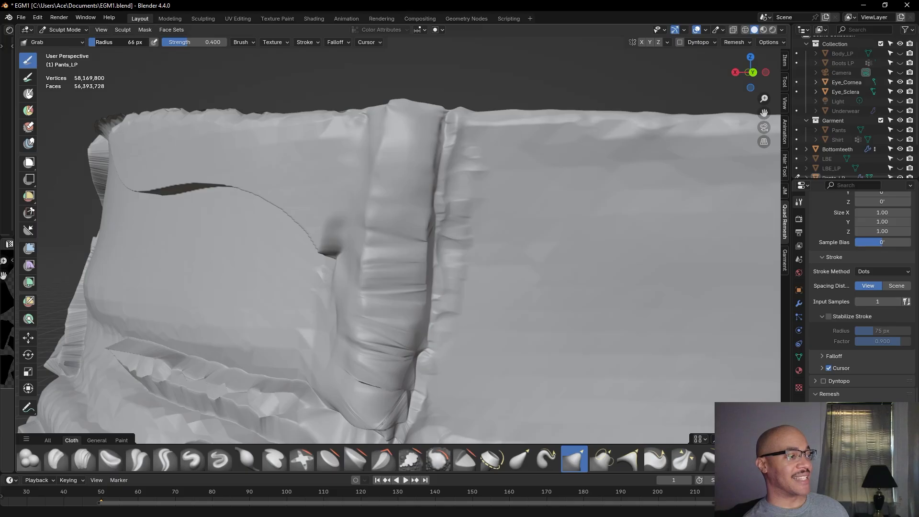
{"action": "left_click_drag", "start_coordinate": [387, 144], "coordinate": [386, 144]}
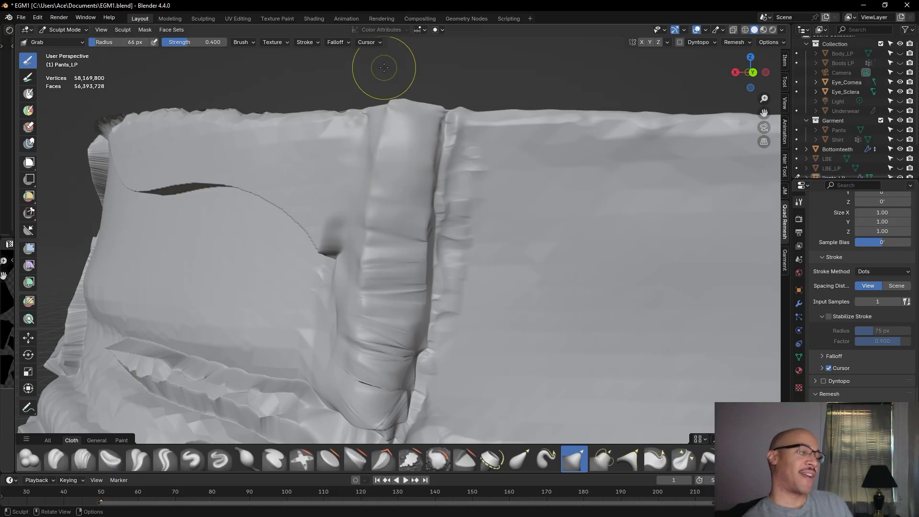
{"action": "left_click_drag", "start_coordinate": [389, 118], "coordinate": [378, 139]}
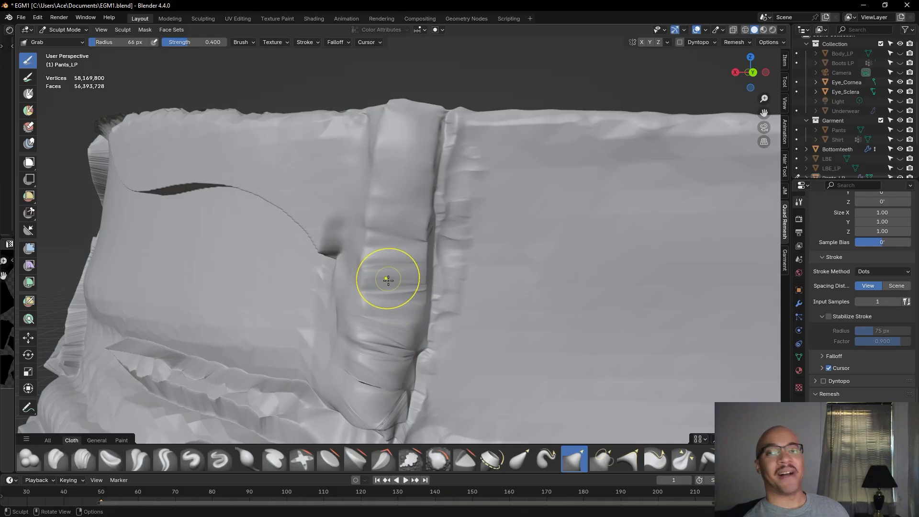
Examine the belt loop's folds, side edges and junction with the waistband from several angles and distances
{"action": "scroll", "coordinate": [386, 273], "scroll_direction": "down", "scroll_amount": 6}
{"action": "middle_click_drag", "start_coordinate": [382, 272], "coordinate": [415, 276]}
{"action": "scroll", "coordinate": [414, 276], "scroll_direction": "up", "scroll_amount": 4}
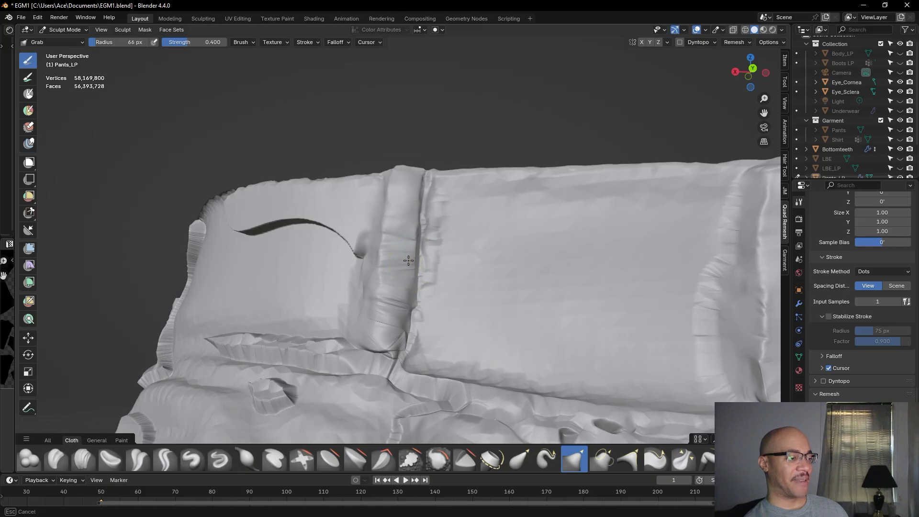
{"action": "middle_click_drag", "start_coordinate": [400, 291], "coordinate": [366, 275]}
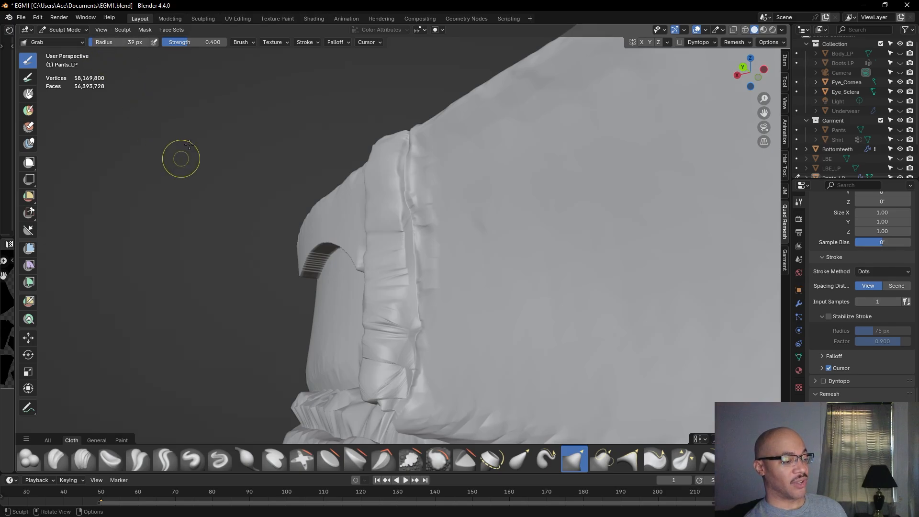
{"action": "left_click_drag", "start_coordinate": [199, 224], "coordinate": [306, 229], "text": "alt"}
{"action": "left_click_drag", "start_coordinate": [389, 90], "coordinate": [434, 98], "text": "alt"}
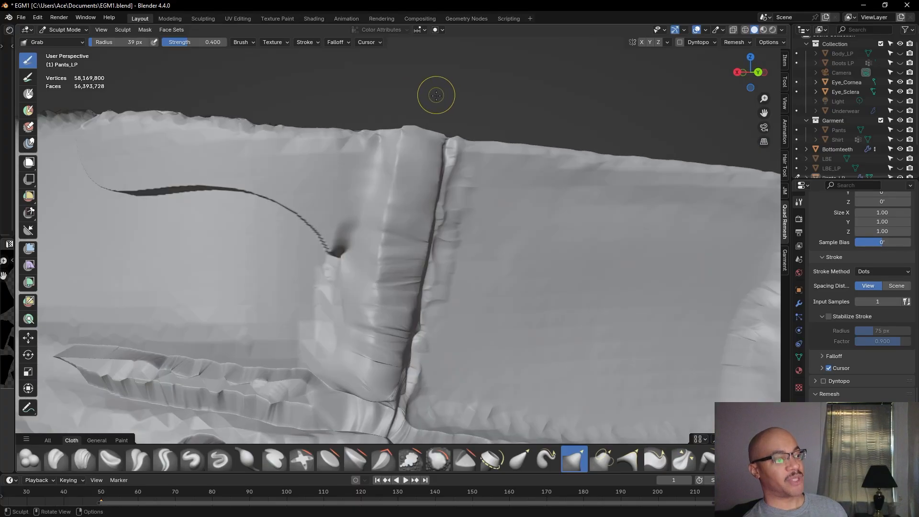
{"action": "left_click_drag", "start_coordinate": [434, 94], "coordinate": [425, 93], "text": "alt"}
{"action": "middle_click_drag", "start_coordinate": [424, 96], "coordinate": [376, 114]}
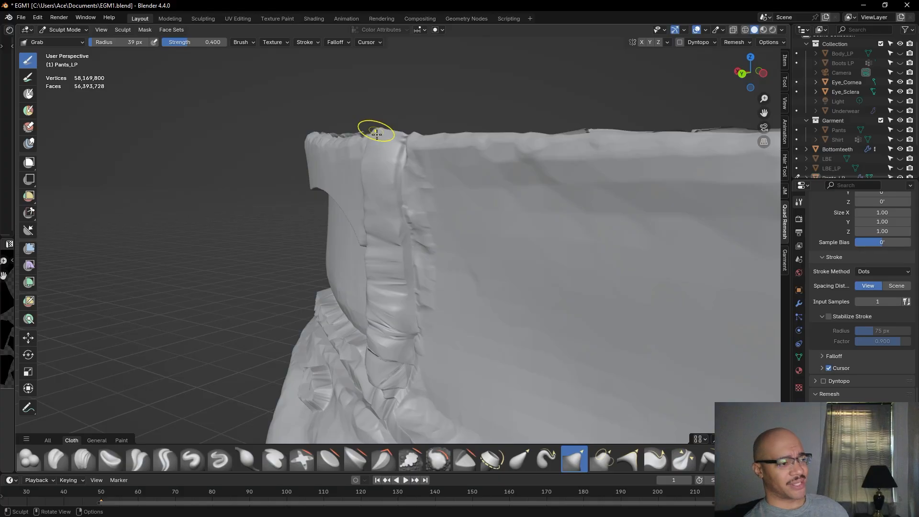
{"action": "middle_click_drag", "start_coordinate": [376, 134], "coordinate": [440, 145]}
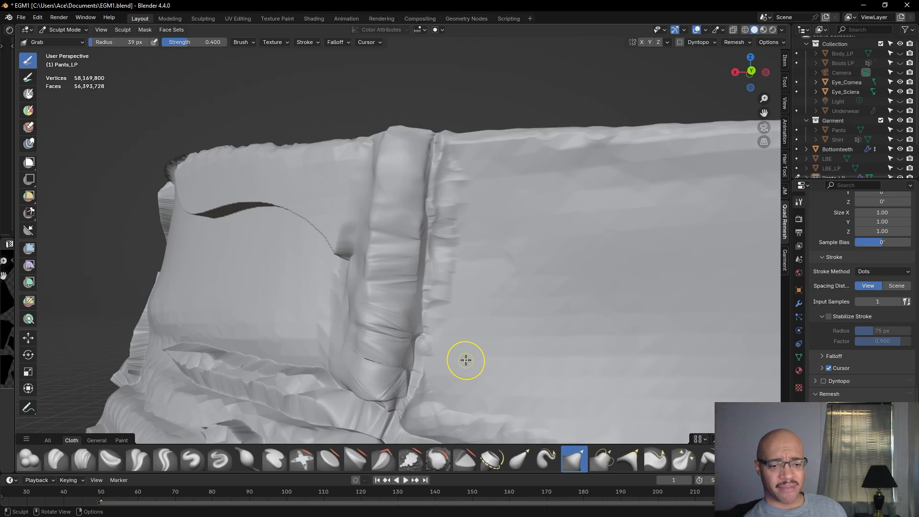
{"action": "mouse_move", "coordinate": [464, 349]}
{"action": "middle_mouse_down"}
{"action": "mouse_move", "coordinate": [455, 292]}
{"action": "mouse_move", "coordinate": [438, 271]}
{"action": "middle_mouse_up"}
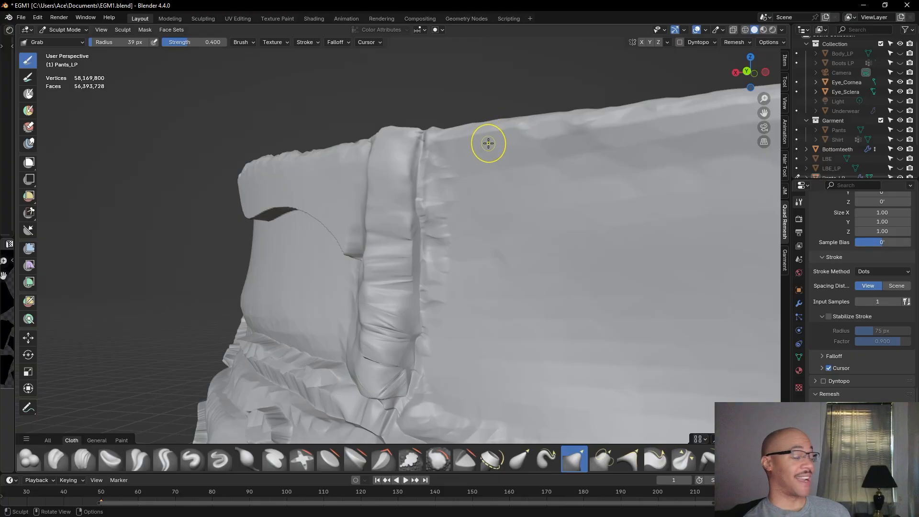
{"action": "middle_click_drag", "start_coordinate": [499, 103], "coordinate": [533, 131]}
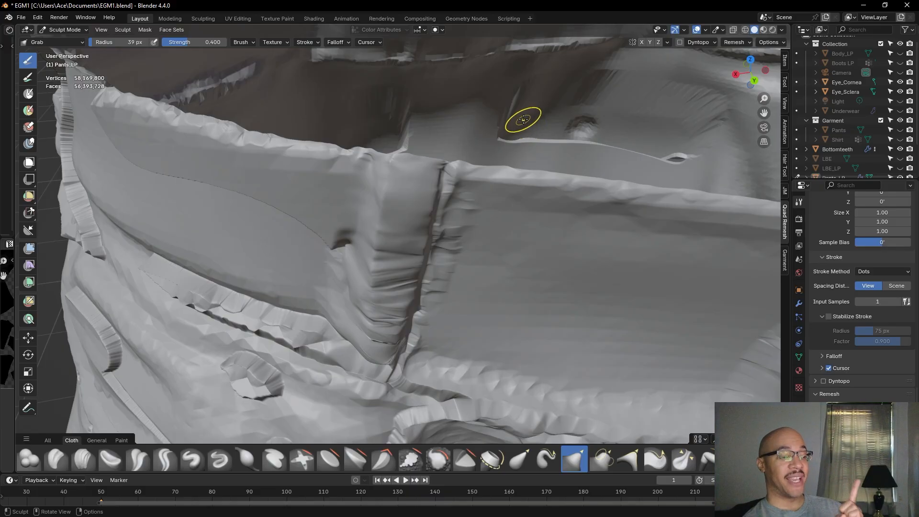
{"action": "middle_click_drag", "start_coordinate": [517, 134], "coordinate": [448, 232]}
{"action": "scroll", "coordinate": [433, 296], "scroll_direction": "up", "scroll_amount": 4}
{"action": "mouse_move", "coordinate": [428, 306]}
{"action": "middle_mouse_down"}
{"action": "mouse_move", "coordinate": [388, 272]}
{"action": "mouse_move", "coordinate": [355, 268]}
{"action": "mouse_move", "coordinate": [437, 295]}
{"action": "middle_mouse_up"}
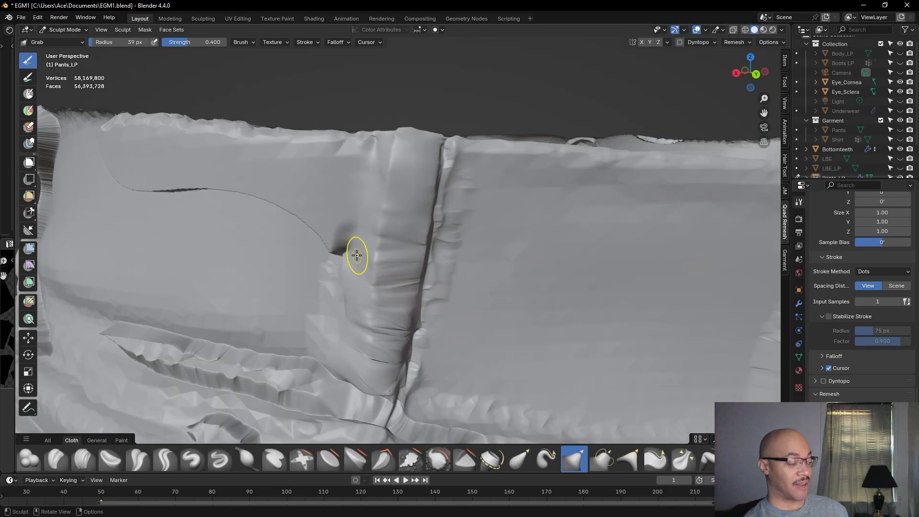
{"action": "middle_click_drag", "start_coordinate": [449, 332], "coordinate": [535, 296], "text": "shift"}
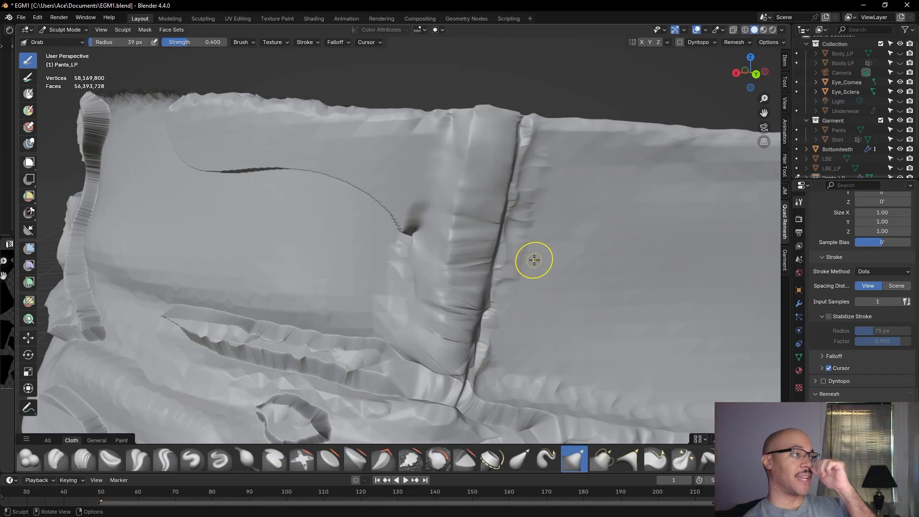
{"action": "mouse_move", "coordinate": [502, 306]}
{"action": "middle_mouse_down"}
{"action": "mouse_move", "coordinate": [493, 303]}
{"action": "mouse_move", "coordinate": [538, 322]}
{"action": "middle_mouse_up"}
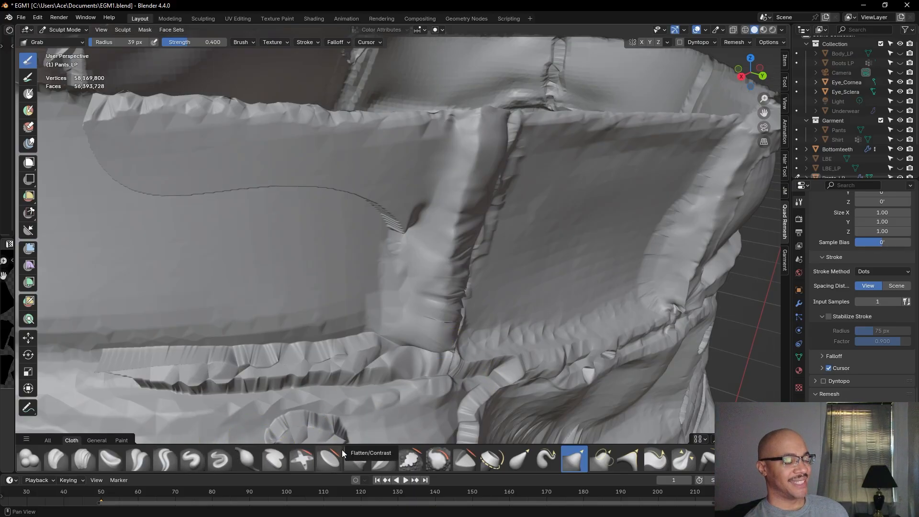
Flatten the belt loop's side face beside the curved seam using the Flatten/Contrast brush at 39 px radius and 0.500 strength
{"action": "left_click", "coordinate": [331, 459]}
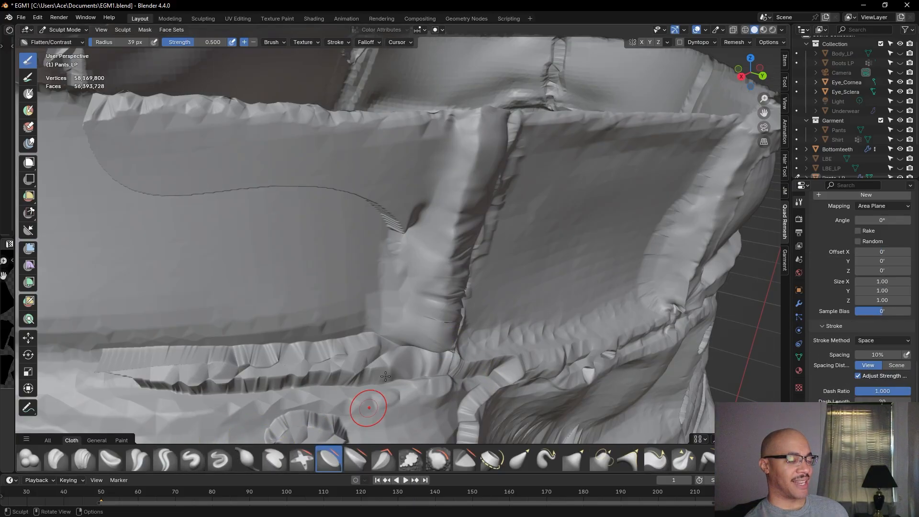
{"action": "middle_click_drag", "start_coordinate": [403, 304], "coordinate": [426, 297]}
{"action": "mouse_move", "coordinate": [427, 290]}
{"action": "left_mouse_down"}
{"action": "mouse_move", "coordinate": [425, 304]}
{"action": "mouse_move", "coordinate": [426, 254]}
{"action": "mouse_move", "coordinate": [420, 318]}
{"action": "mouse_move", "coordinate": [429, 242]}
{"action": "left_mouse_up"}
{"action": "mouse_move", "coordinate": [441, 180]}
{"action": "left_mouse_down"}
{"action": "mouse_move", "coordinate": [459, 142]}
{"action": "mouse_move", "coordinate": [451, 124]}
{"action": "mouse_move", "coordinate": [443, 194]}
{"action": "mouse_move", "coordinate": [409, 307]}
{"action": "mouse_move", "coordinate": [421, 291]}
{"action": "left_mouse_up"}
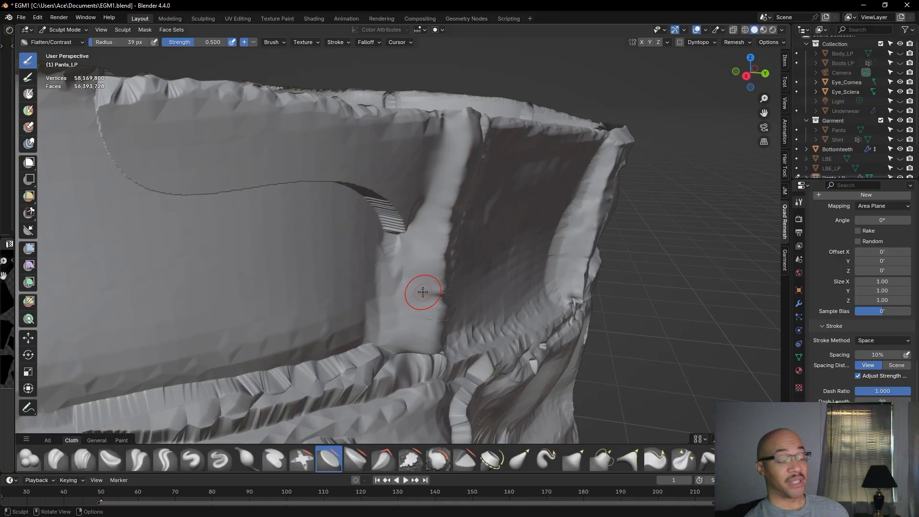
Flatten the belt loop's outer face from the waistband rim down to the middle folds using Flatten/Contrast at 42 px radius
{"action": "mouse_move", "coordinate": [421, 291]}
{"action": "middle_mouse_down"}
{"action": "mouse_move", "coordinate": [400, 287]}
{"action": "mouse_move", "coordinate": [416, 280]}
{"action": "mouse_move", "coordinate": [425, 250]}
{"action": "middle_mouse_up"}
{"action": "left_click_drag", "start_coordinate": [104, 41], "coordinate": [107, 42]}
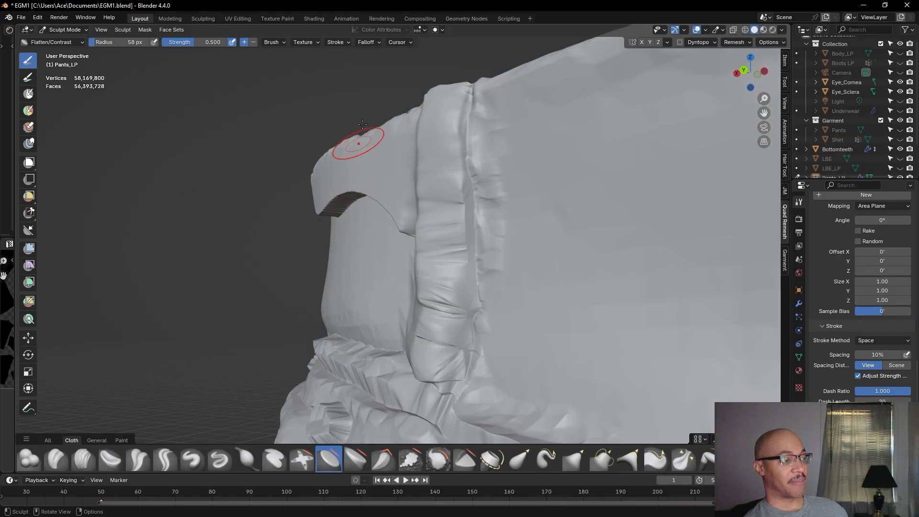
{"action": "left_click_drag", "start_coordinate": [120, 41], "coordinate": [93, 33]}
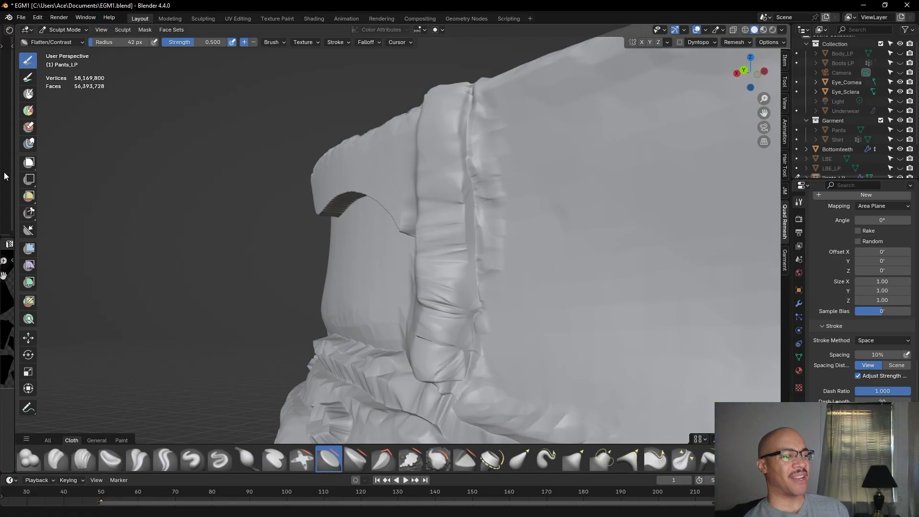
{"action": "middle_click_drag", "start_coordinate": [437, 207], "coordinate": [464, 215]}
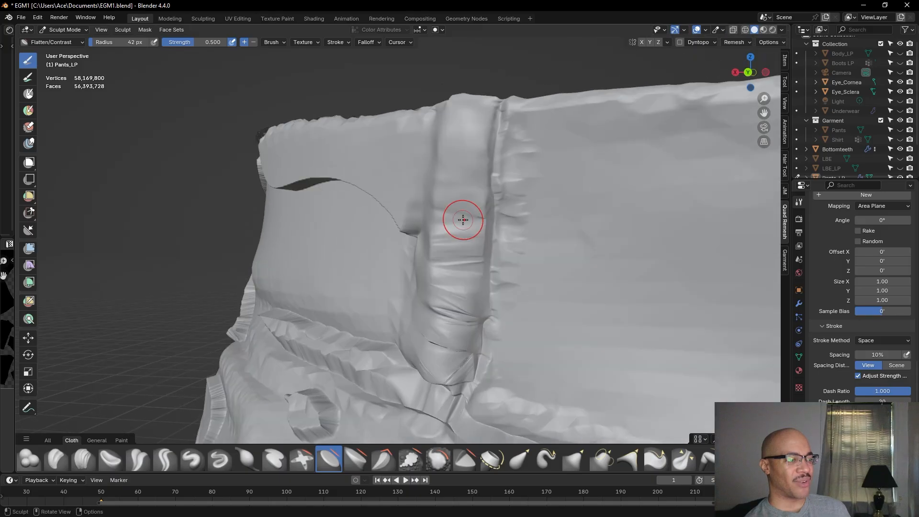
{"action": "mouse_move", "coordinate": [461, 218]}
{"action": "left_mouse_down"}
{"action": "mouse_move", "coordinate": [453, 222]}
{"action": "mouse_move", "coordinate": [463, 228]}
{"action": "mouse_move", "coordinate": [472, 215]}
{"action": "mouse_move", "coordinate": [462, 267]}
{"action": "mouse_move", "coordinate": [450, 269]}
{"action": "mouse_move", "coordinate": [447, 144]}
{"action": "left_mouse_up"}
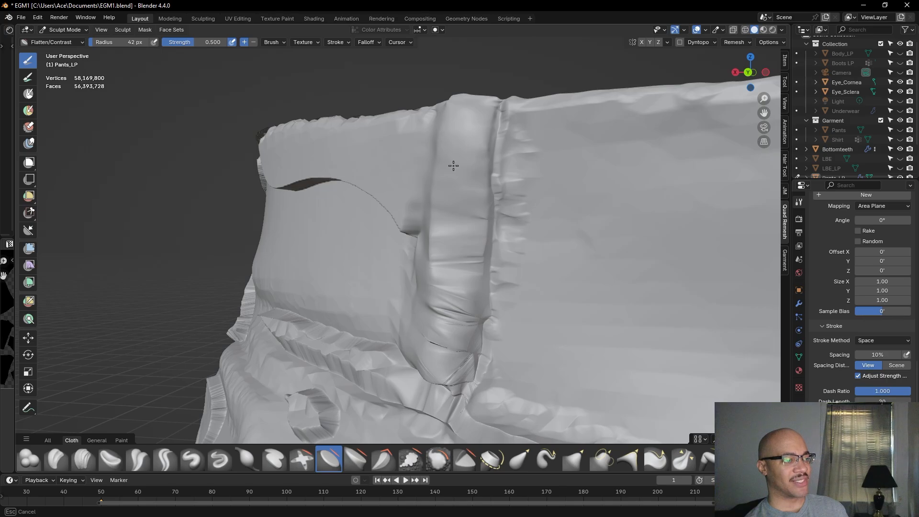
{"action": "left_click_drag", "start_coordinate": [464, 229], "coordinate": [468, 143]}
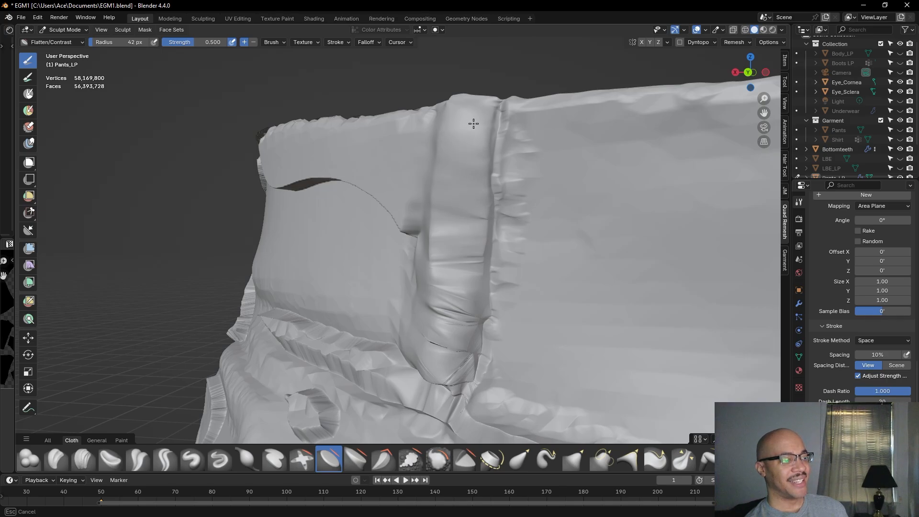
{"action": "mouse_move", "coordinate": [458, 108]}
{"action": "left_mouse_down"}
{"action": "mouse_move", "coordinate": [454, 274]}
{"action": "mouse_move", "coordinate": [462, 254]}
{"action": "mouse_move", "coordinate": [451, 328]}
{"action": "mouse_move", "coordinate": [447, 261]}
{"action": "left_mouse_up"}
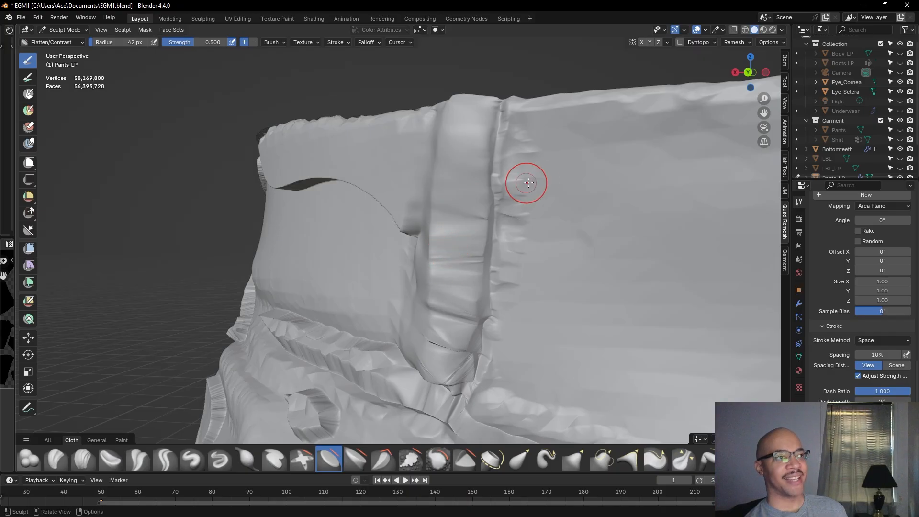
Reduce the Flatten/Contrast radius to 19 px and flatten the belt loop's surface around the middle folds
{"action": "mouse_move", "coordinate": [523, 181]}
{"action": "middle_mouse_down"}
{"action": "mouse_move", "coordinate": [537, 168]}
{"action": "mouse_move", "coordinate": [522, 149]}
{"action": "middle_mouse_up"}
{"action": "middle_click_drag", "start_coordinate": [431, 136], "coordinate": [507, 152]}
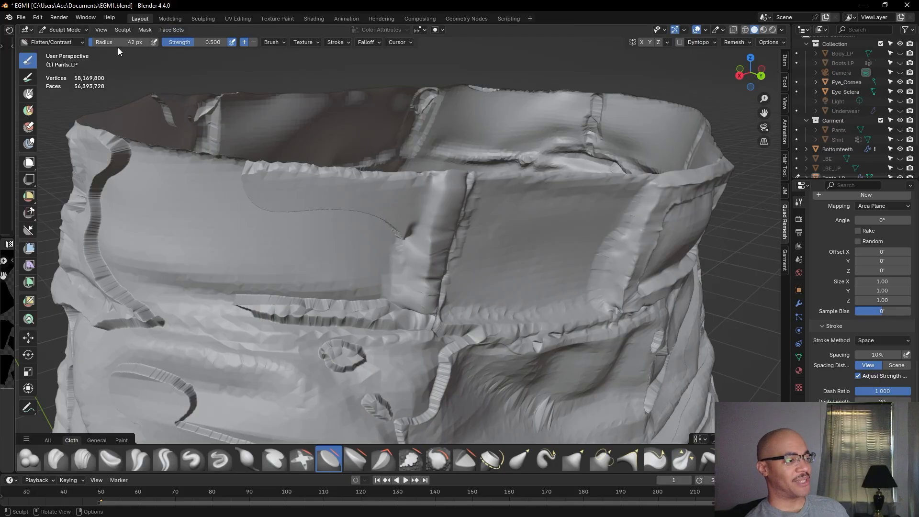
{"action": "left_click_drag", "start_coordinate": [114, 42], "coordinate": [114, 41]}
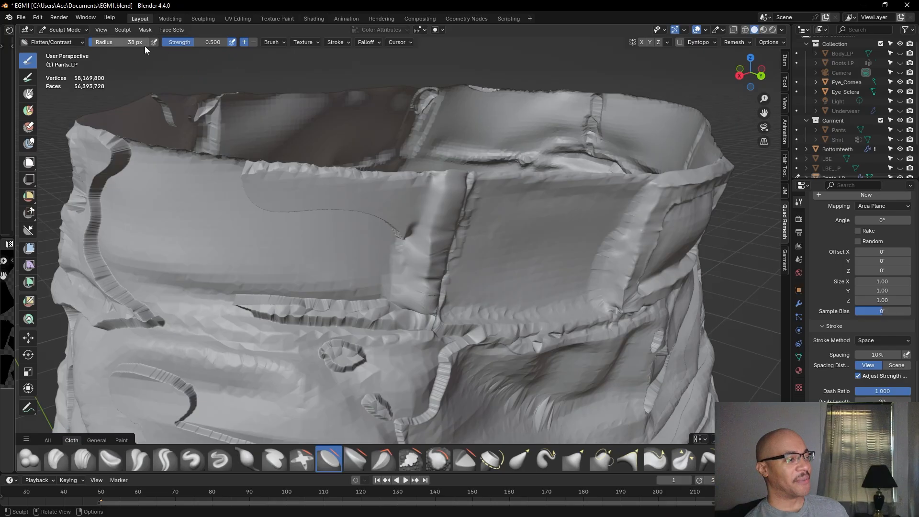
{"action": "left_click_drag", "start_coordinate": [114, 43], "coordinate": [113, 42]}
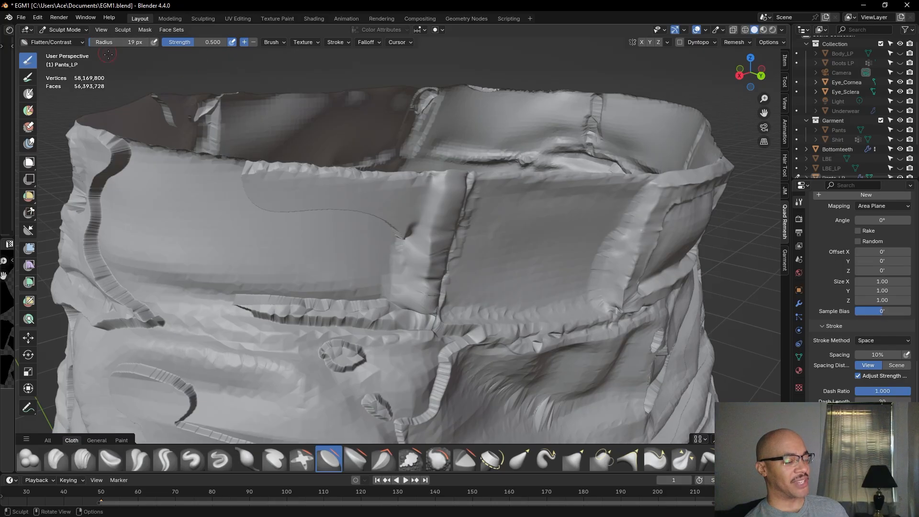
{"action": "middle_click_drag", "start_coordinate": [430, 250], "coordinate": [410, 247]}
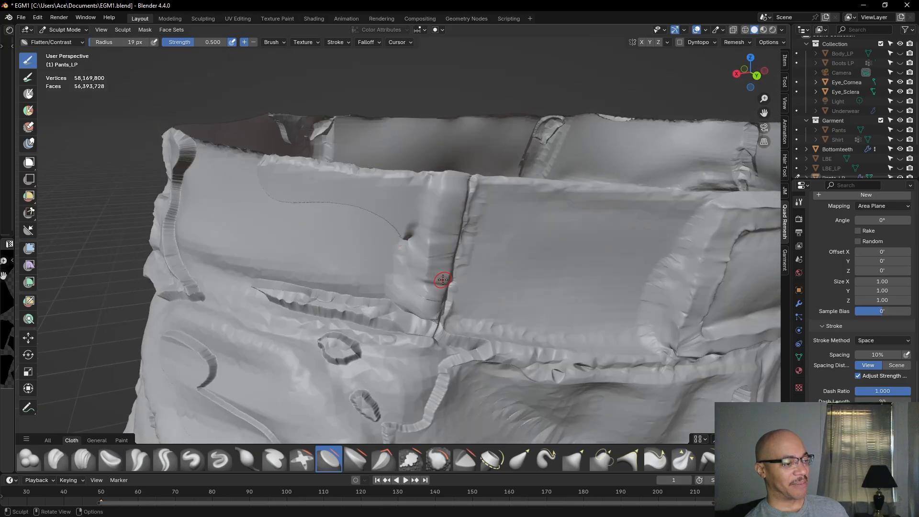
{"action": "scroll", "coordinate": [442, 279], "scroll_direction": "up", "scroll_amount": 3}
{"action": "left_click_drag", "start_coordinate": [451, 272], "coordinate": [476, 250]}
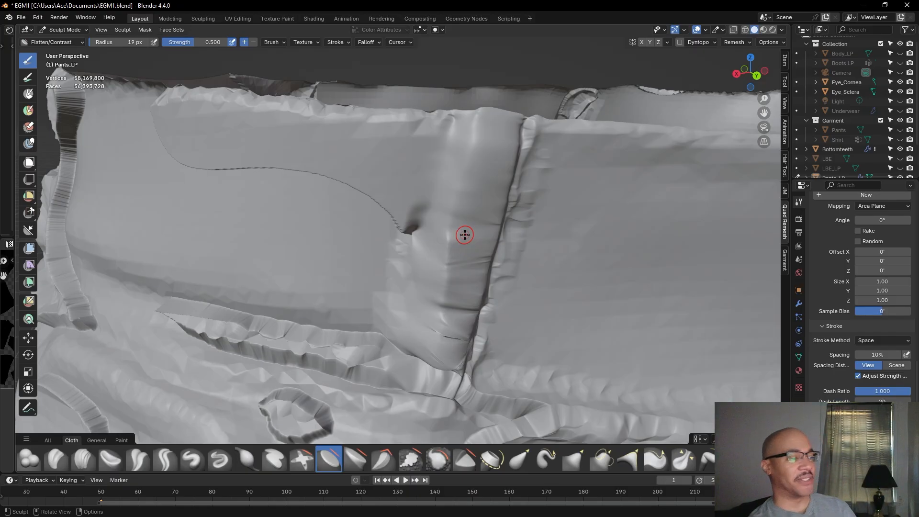
Define the belt loop's edge on the curved-seam side, from the rim to the middle folds, with Draw Sharp at 19 px and 0.594 strength
{"action": "left_click", "coordinate": [167, 464]}
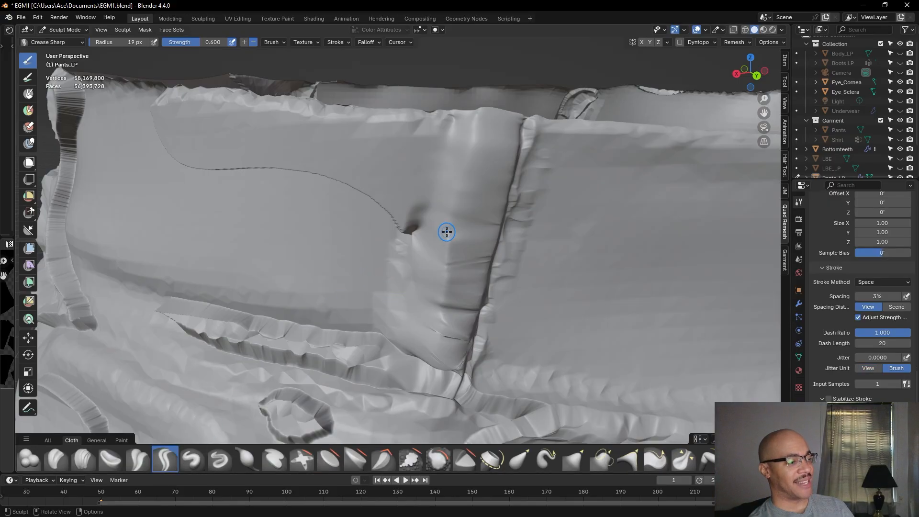
{"action": "left_click", "coordinate": [216, 460]}
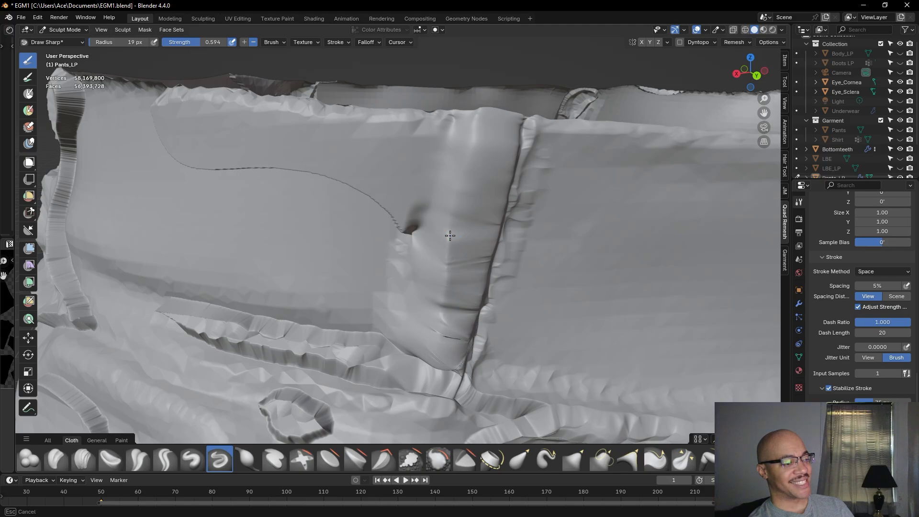
{"action": "left_click_drag", "start_coordinate": [454, 197], "coordinate": [463, 165]}
{"action": "left_click_drag", "start_coordinate": [476, 108], "coordinate": [439, 272]}
{"action": "middle_click_drag", "start_coordinate": [455, 192], "coordinate": [441, 183]}
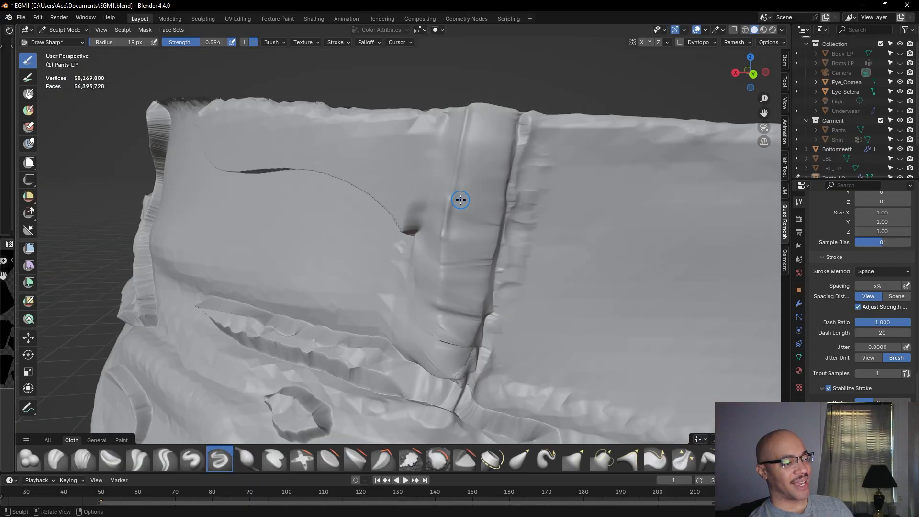
{"action": "middle_click_drag", "start_coordinate": [324, 312], "coordinate": [424, 264]}
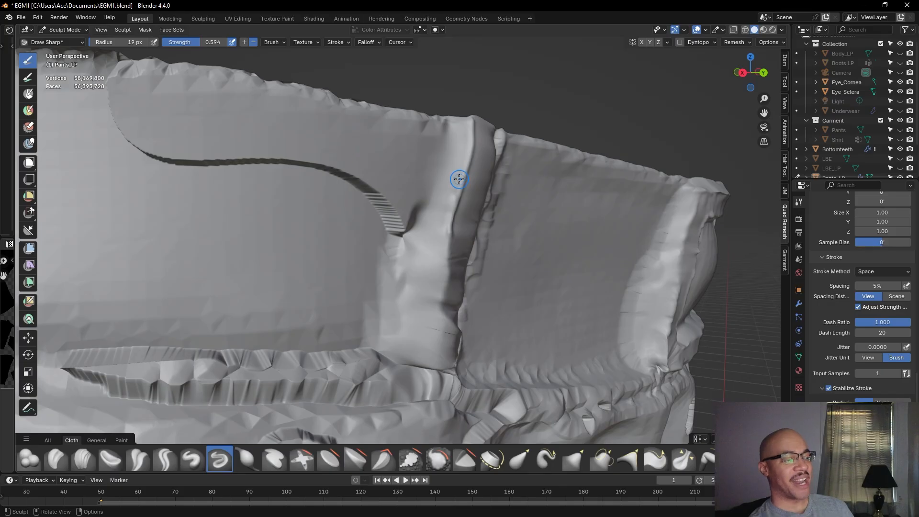
Soften the newly sharpened belt loop edge on the curved-seam side using Flatten/Contrast at 19 px radius and 0.500 strength
{"action": "left_click", "coordinate": [329, 459]}
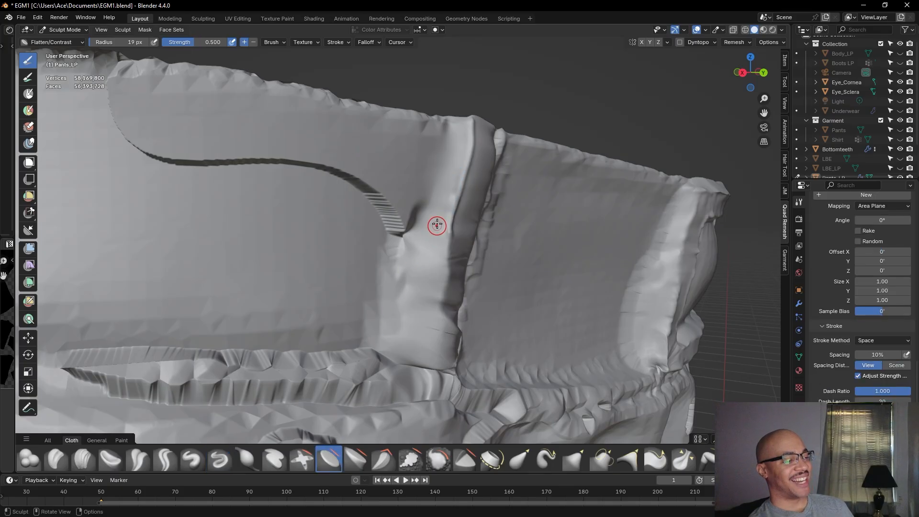
{"action": "mouse_move", "coordinate": [449, 184]}
{"action": "left_mouse_down"}
{"action": "mouse_move", "coordinate": [445, 225]}
{"action": "mouse_move", "coordinate": [458, 143]}
{"action": "mouse_move", "coordinate": [465, 124]}
{"action": "mouse_move", "coordinate": [478, 144]}
{"action": "mouse_move", "coordinate": [481, 109]}
{"action": "left_mouse_up"}
{"action": "scroll", "coordinate": [439, 146], "scroll_direction": "up", "scroll_amount": 3}
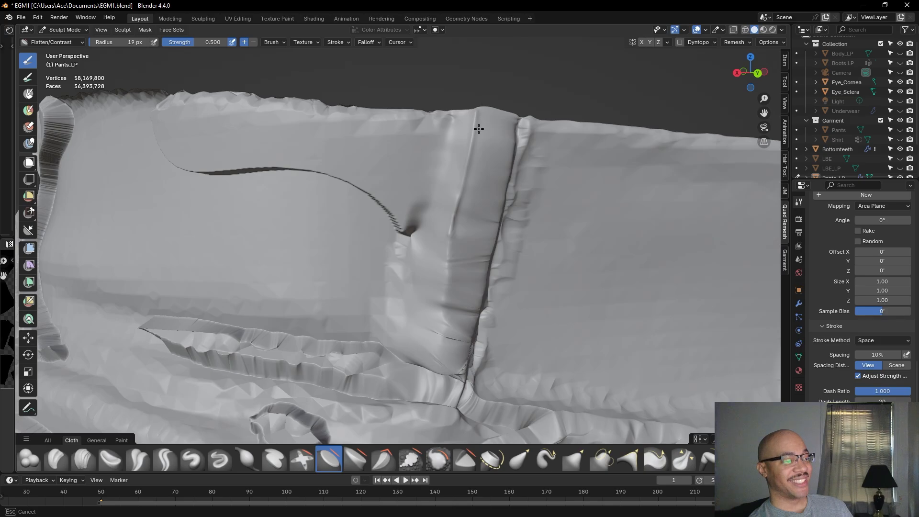
{"action": "mouse_move", "coordinate": [464, 227]}
{"action": "left_mouse_down"}
{"action": "mouse_move", "coordinate": [452, 198]}
{"action": "mouse_move", "coordinate": [447, 232]}
{"action": "left_mouse_up"}
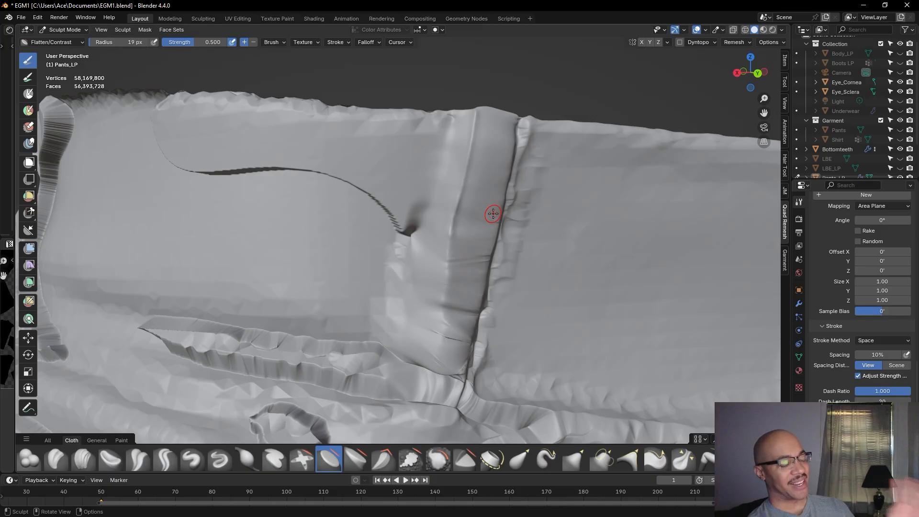
{"action": "middle_click_drag", "start_coordinate": [493, 221], "coordinate": [478, 195]}
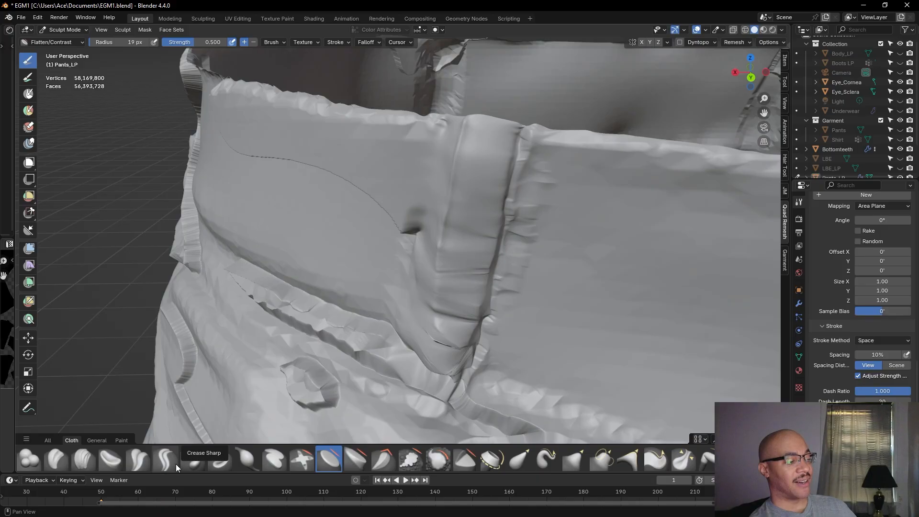
Carve a sharp groove between the belt loop and the gathered waistband panel with Draw Sharp at 19 px radius and 0.594 strength
{"action": "left_click", "coordinate": [220, 460]}
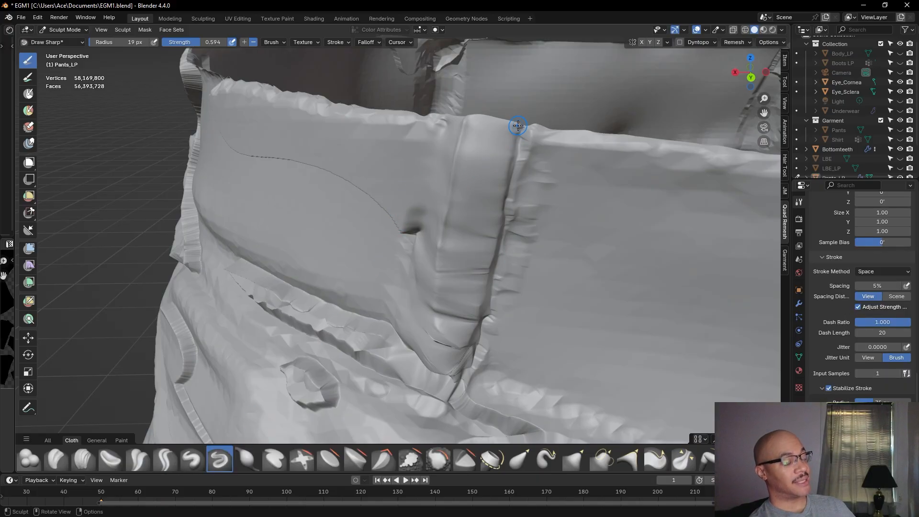
{"action": "left_click_drag", "start_coordinate": [517, 130], "coordinate": [495, 251]}
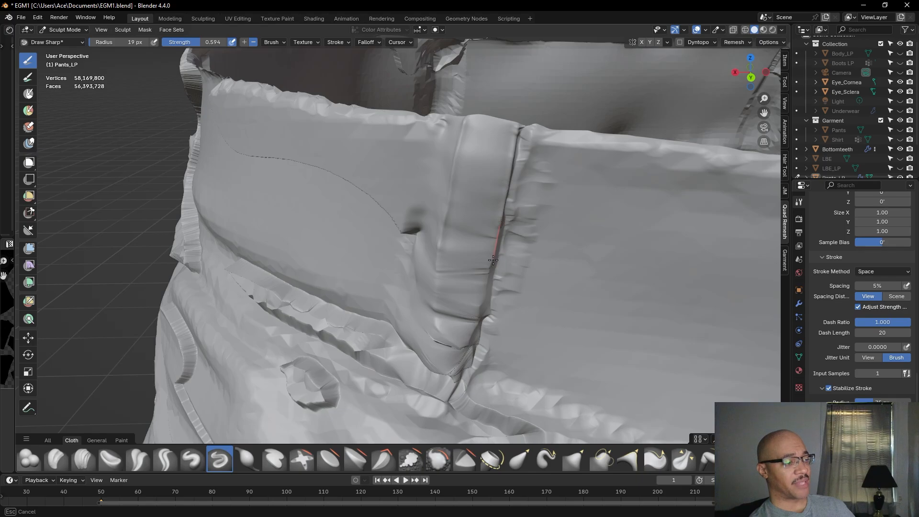
{"action": "left_click_drag", "start_coordinate": [488, 282], "coordinate": [485, 295]}
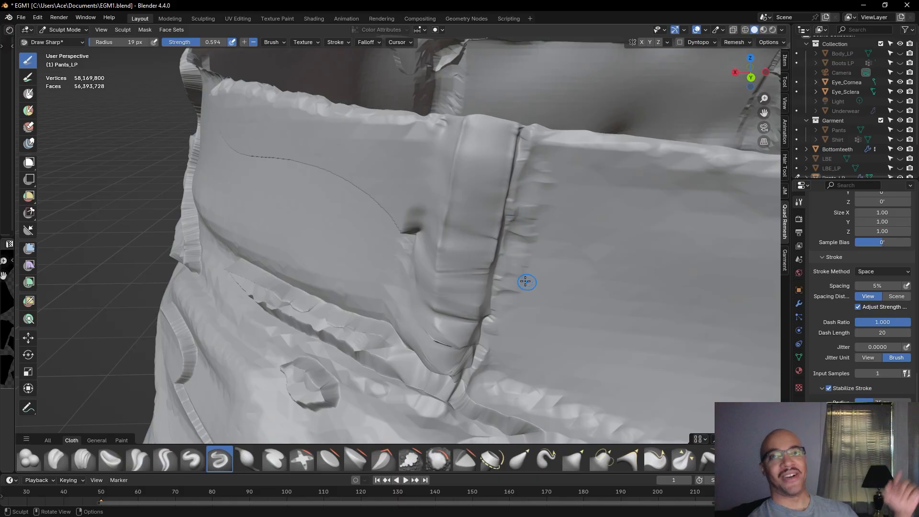
Sharpen the upper part of the belt loop's edge beside the gathered waistband panel, starting at the rim, with Draw Sharp
{"action": "middle_click_drag", "start_coordinate": [521, 269], "coordinate": [483, 246]}
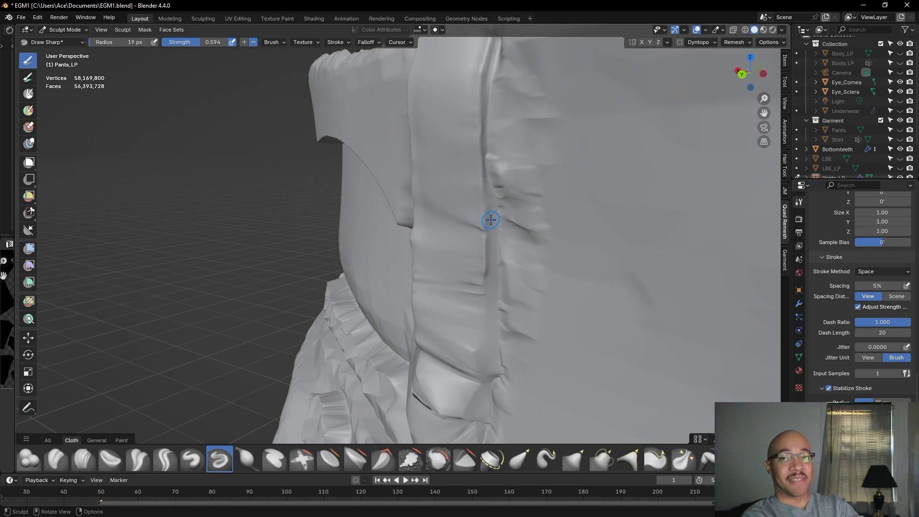
{"action": "middle_click_drag", "start_coordinate": [551, 141], "coordinate": [583, 148]}
{"action": "mouse_move", "coordinate": [511, 184]}
{"action": "left_mouse_down"}
{"action": "mouse_move", "coordinate": [518, 145]}
{"action": "mouse_move", "coordinate": [536, 150]}
{"action": "left_mouse_up"}
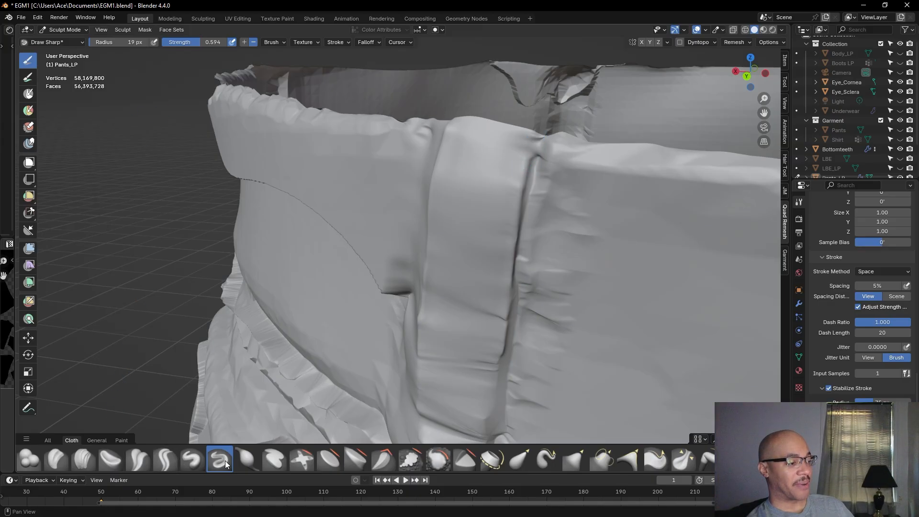
{"action": "left_click_drag", "start_coordinate": [532, 139], "coordinate": [511, 224]}
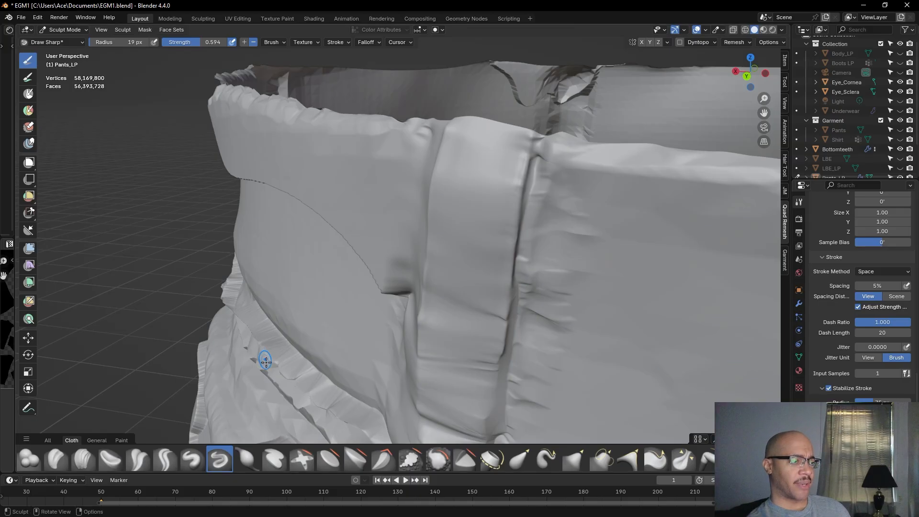
Continue the Draw Sharp line along the belt loop's lower edge, past the middle folds to the base
{"action": "mouse_move", "coordinate": [519, 341]}
{"action": "middle_mouse_down"}
{"action": "mouse_move", "coordinate": [573, 328]}
{"action": "mouse_move", "coordinate": [559, 335]}
{"action": "mouse_move", "coordinate": [552, 269]}
{"action": "middle_mouse_up"}
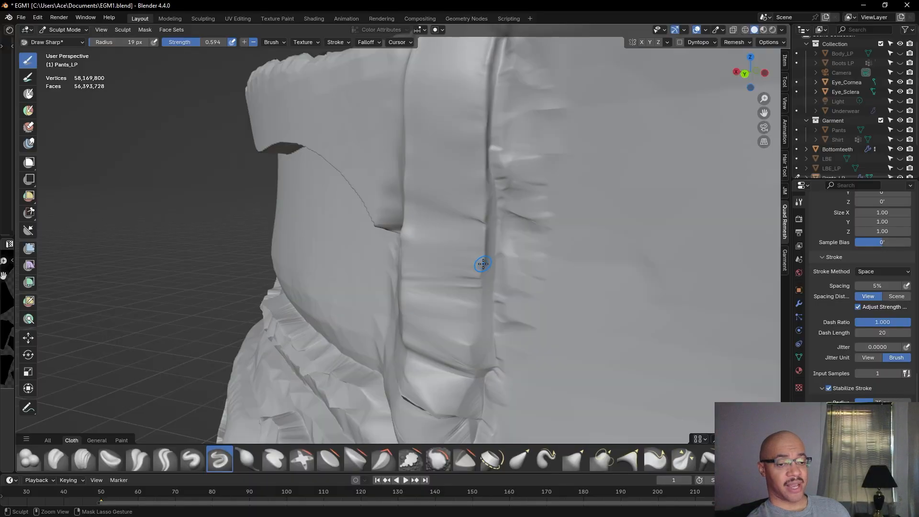
{"action": "mouse_move", "coordinate": [483, 264]}
{"action": "left_mouse_down"}
{"action": "mouse_move", "coordinate": [482, 304]}
{"action": "mouse_move", "coordinate": [482, 267]}
{"action": "left_mouse_up"}
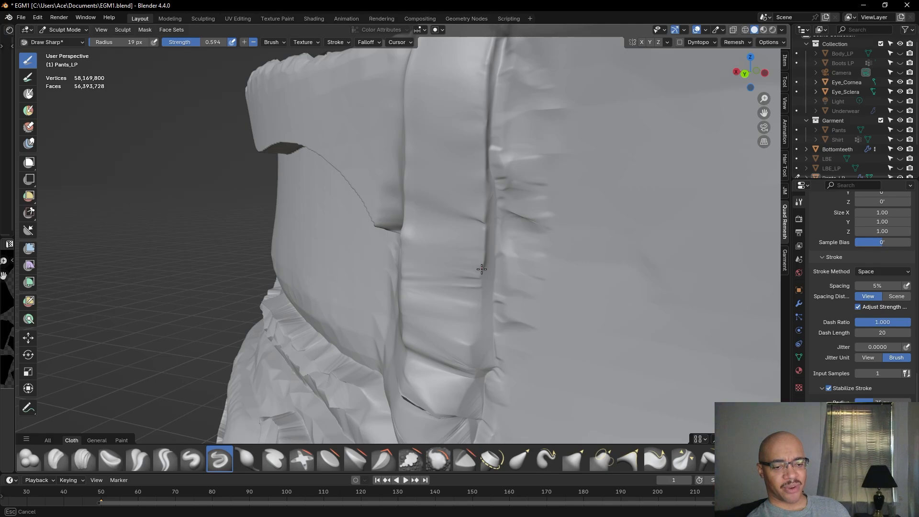
{"action": "left_click_drag", "start_coordinate": [482, 293], "coordinate": [469, 421]}
{"action": "middle_click_drag", "start_coordinate": [455, 343], "coordinate": [492, 343]}
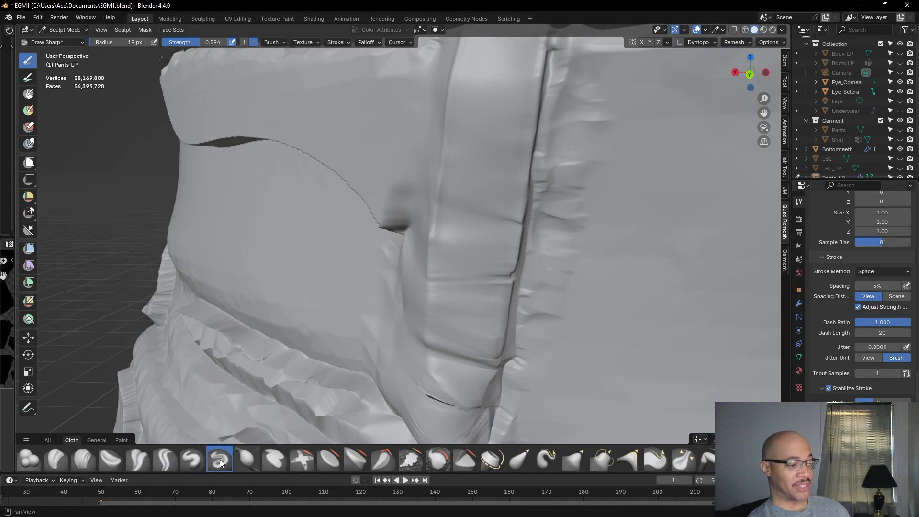
Nudge the fold ends along the belt loop's edge beside the gathered panel using the Grab brush, increasing its radius to 31 px
{"action": "left_click", "coordinate": [577, 460]}
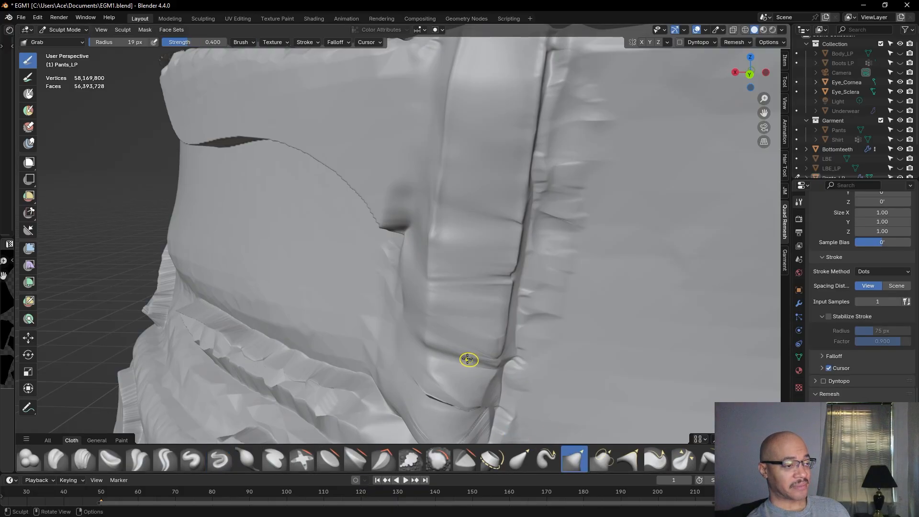
{"action": "mouse_move", "coordinate": [508, 276]}
{"action": "left_mouse_down"}
{"action": "mouse_move", "coordinate": [513, 293]}
{"action": "mouse_move", "coordinate": [512, 276]}
{"action": "left_mouse_up"}
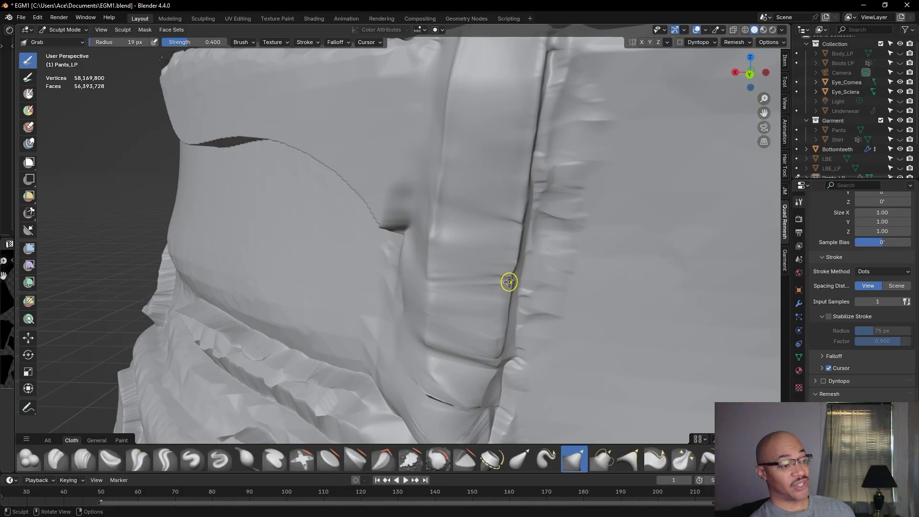
{"action": "left_click_drag", "start_coordinate": [115, 47], "coordinate": [123, 45]}
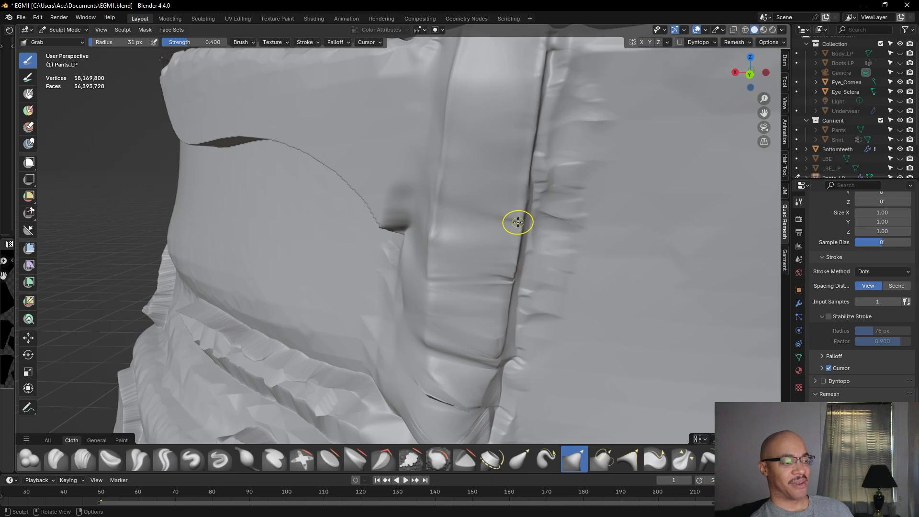
{"action": "scroll", "coordinate": [513, 234], "scroll_direction": "down", "scroll_amount": 2}
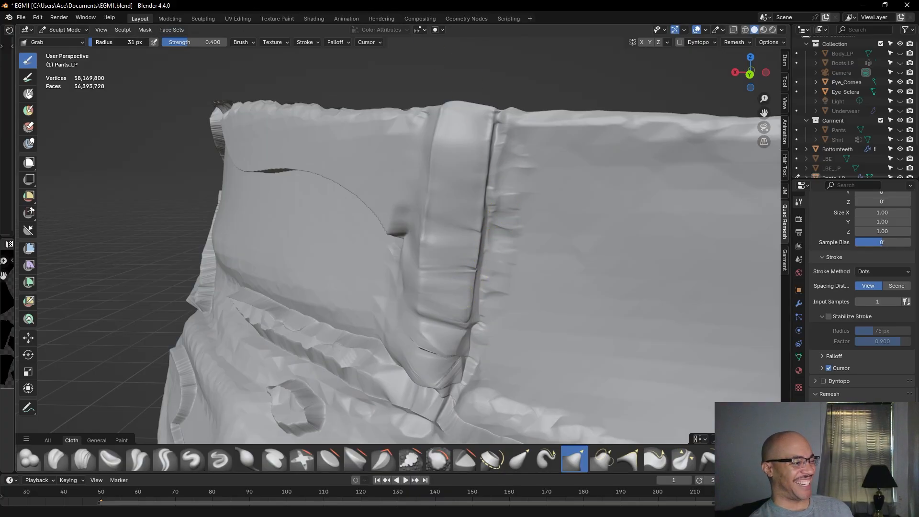
{"action": "left_click", "coordinate": [118, 42]}
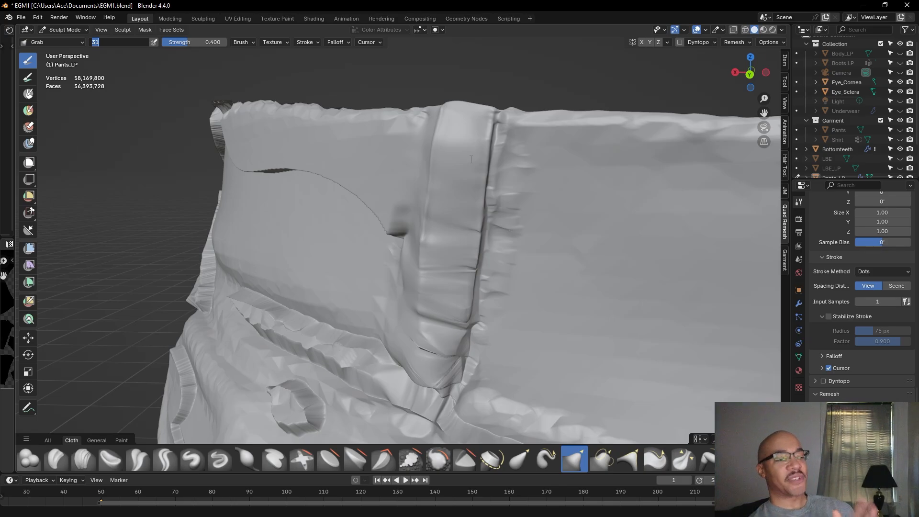
{"action": "key", "text": "Return"}
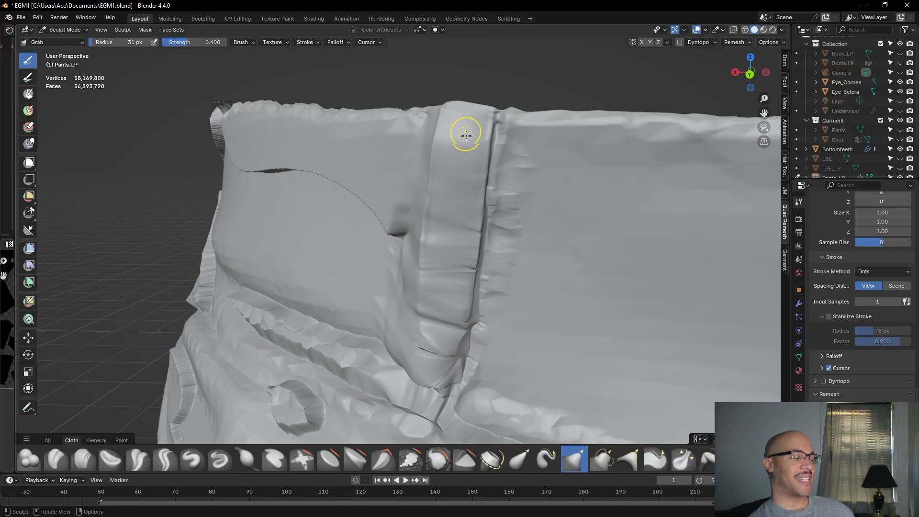
{"action": "mouse_move", "coordinate": [485, 86]}
{"action": "middle_mouse_down"}
{"action": "mouse_move", "coordinate": [460, 84]}
{"action": "mouse_move", "coordinate": [558, 96]}
{"action": "middle_mouse_up"}
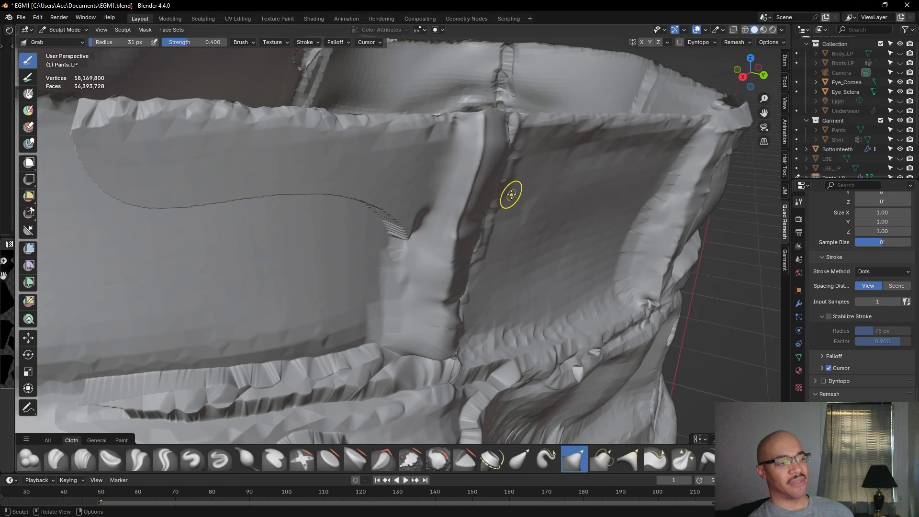
Reshape the raised outer ridge along the middle of the belt loop using the Grab brush at 58 px radius
{"action": "middle_click_drag", "start_coordinate": [512, 194], "coordinate": [472, 187]}
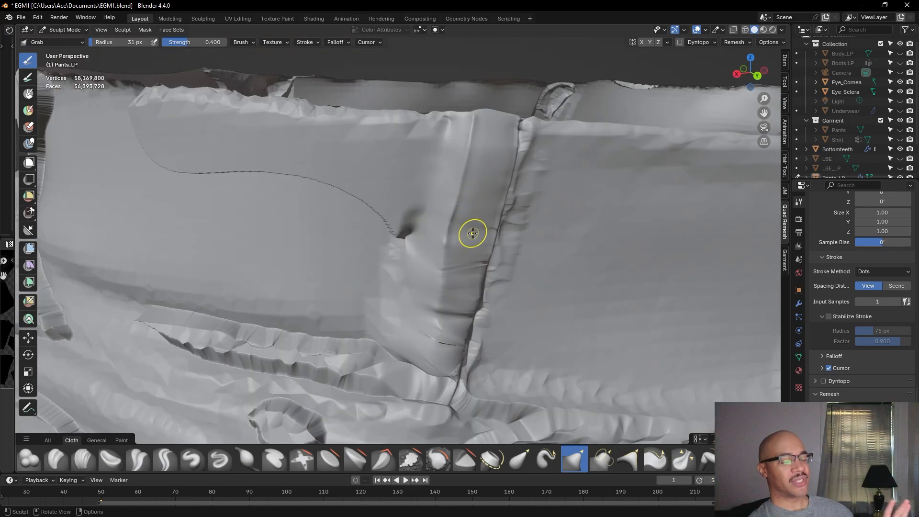
{"action": "middle_click_drag", "start_coordinate": [468, 245], "coordinate": [335, 84]}
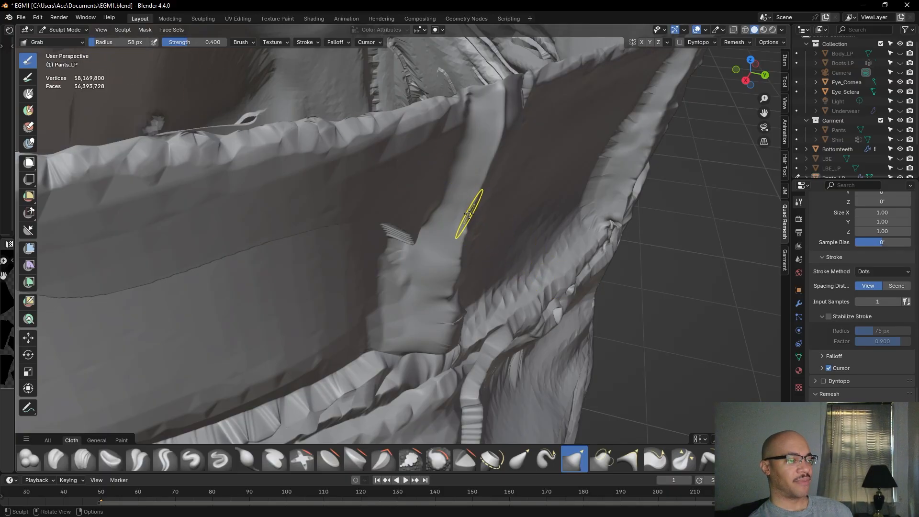
{"action": "middle_click_drag", "start_coordinate": [468, 213], "coordinate": [383, 203]}
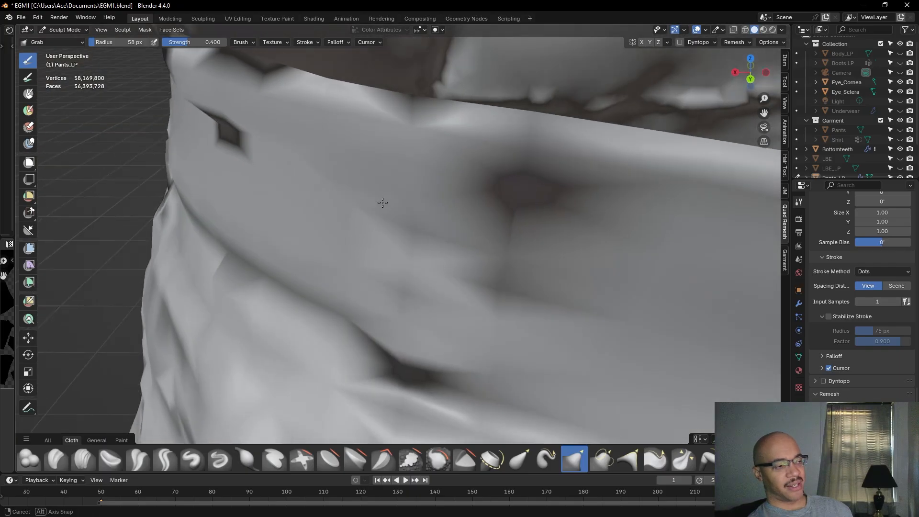
{"action": "middle_click_drag", "start_coordinate": [460, 265], "coordinate": [454, 219]}
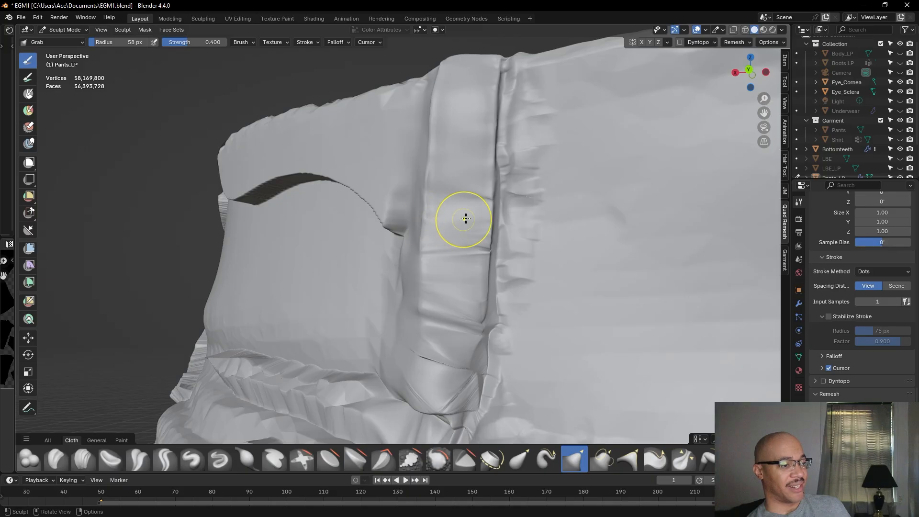
{"action": "middle_click_drag", "start_coordinate": [490, 200], "coordinate": [569, 226]}
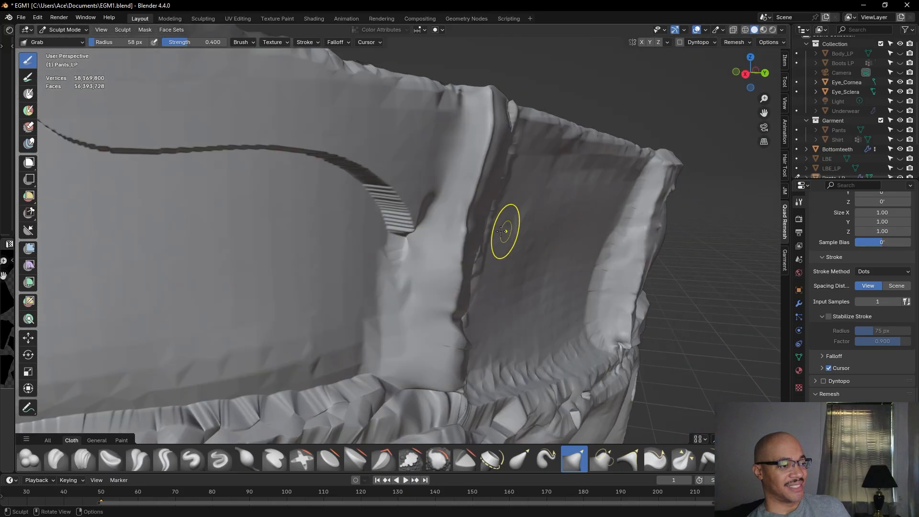
{"action": "left_click_drag", "start_coordinate": [469, 214], "coordinate": [475, 214]}
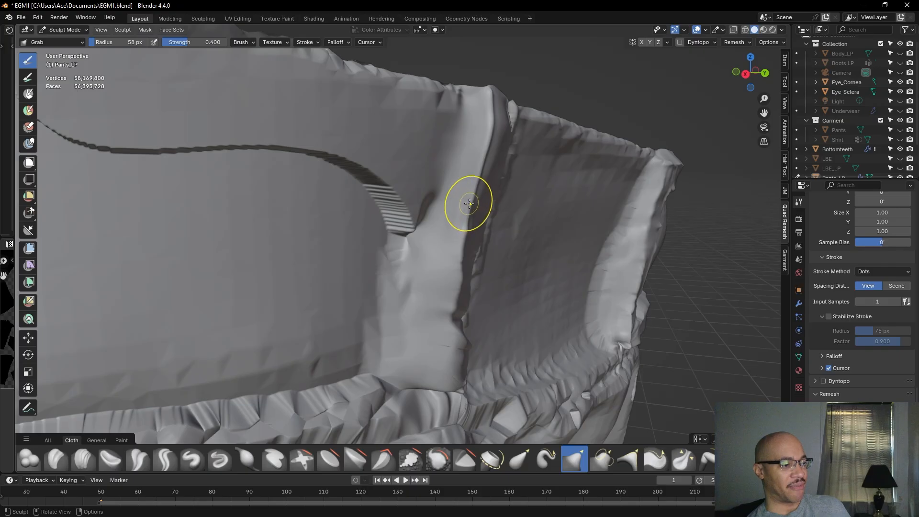
{"action": "mouse_move", "coordinate": [474, 207]}
{"action": "left_mouse_down"}
{"action": "mouse_move", "coordinate": [485, 230]}
{"action": "mouse_move", "coordinate": [465, 243]}
{"action": "mouse_move", "coordinate": [466, 265]}
{"action": "left_mouse_up"}
Soften the horizontal creases across the belt loop's middle face with short strokes at a 20 px brush radius
{"action": "mouse_move", "coordinate": [466, 264]}
{"action": "middle_mouse_down"}
{"action": "mouse_move", "coordinate": [376, 244]}
{"action": "mouse_move", "coordinate": [316, 248]}
{"action": "mouse_move", "coordinate": [401, 257]}
{"action": "mouse_move", "coordinate": [479, 221]}
{"action": "mouse_move", "coordinate": [476, 239]}
{"action": "middle_mouse_up"}
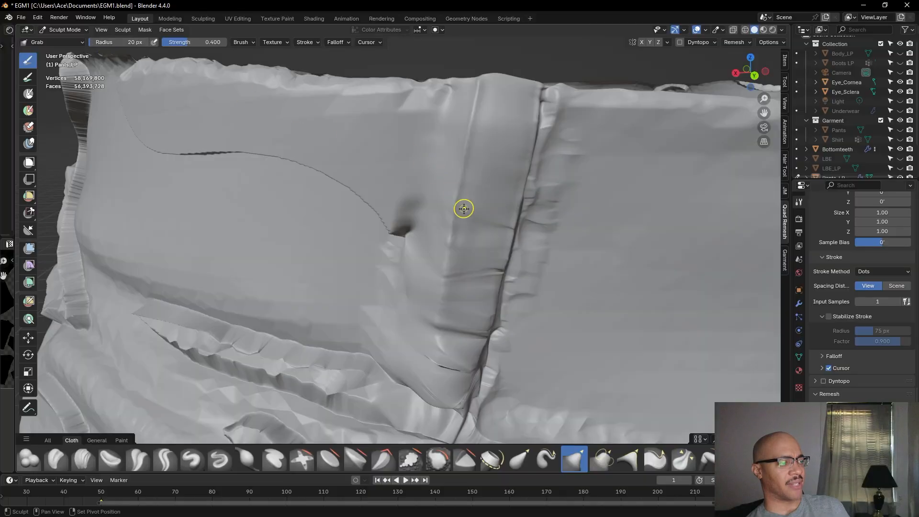
{"action": "mouse_move", "coordinate": [450, 201]}
{"action": "left_mouse_down"}
{"action": "mouse_move", "coordinate": [438, 242]}
{"action": "mouse_move", "coordinate": [463, 286]}
{"action": "left_mouse_up"}
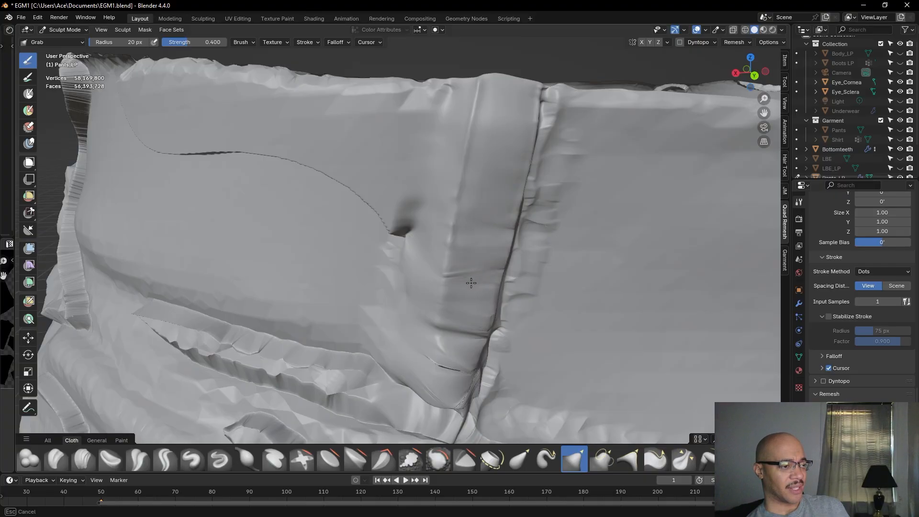
{"action": "left_click_drag", "start_coordinate": [456, 282], "coordinate": [453, 281]}
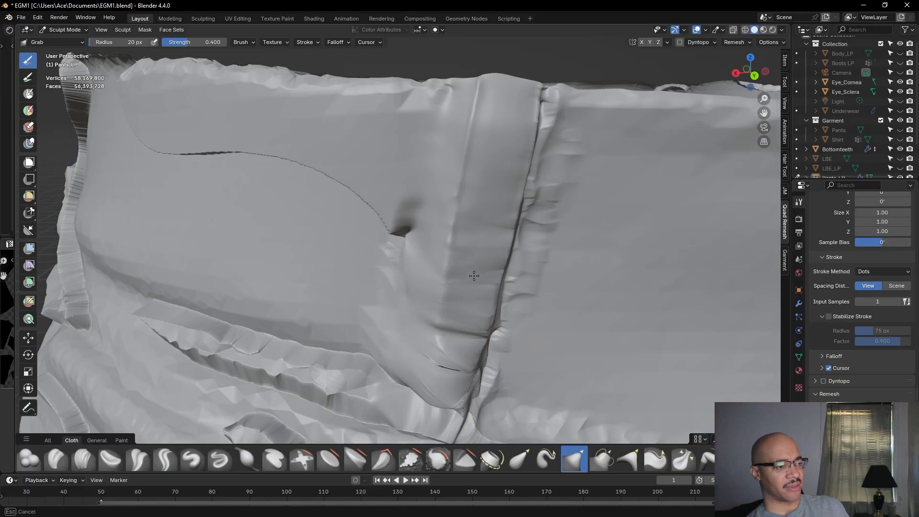
{"action": "left_click_drag", "start_coordinate": [490, 273], "coordinate": [482, 254]}
Examine the belt loop's front face, side edges and lower folds from several angles
{"action": "mouse_move", "coordinate": [482, 254]}
{"action": "middle_mouse_down"}
{"action": "mouse_move", "coordinate": [431, 228]}
{"action": "mouse_move", "coordinate": [435, 253]}
{"action": "mouse_move", "coordinate": [468, 291]}
{"action": "mouse_move", "coordinate": [478, 272]}
{"action": "mouse_move", "coordinate": [470, 199]}
{"action": "middle_mouse_up"}
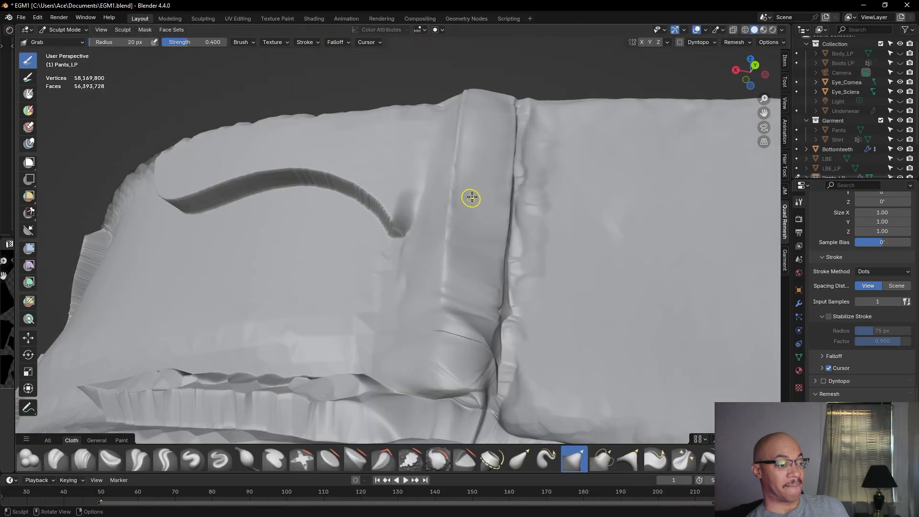
{"action": "middle_click_drag", "start_coordinate": [477, 234], "coordinate": [468, 212]}
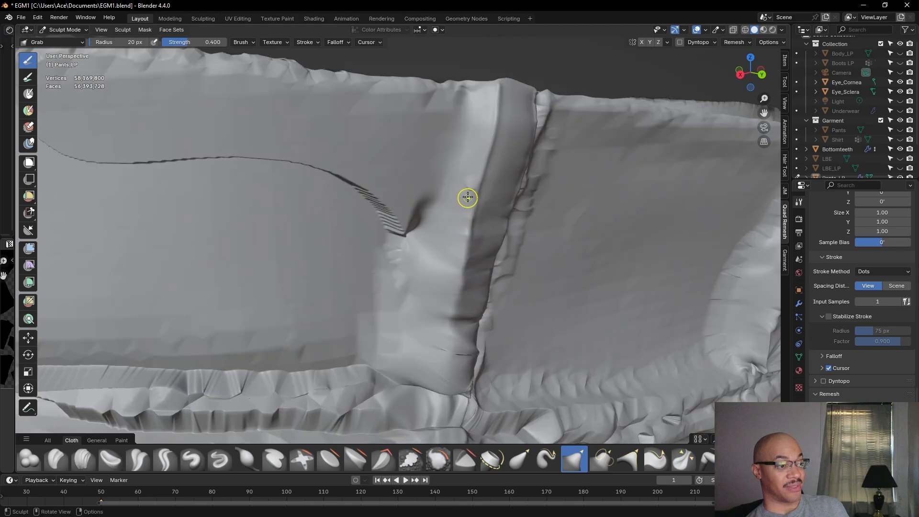
{"action": "scroll", "coordinate": [469, 207], "scroll_direction": "down", "scroll_amount": 5}
{"action": "middle_click_drag", "start_coordinate": [470, 215], "coordinate": [377, 201]}
{"action": "mouse_move", "coordinate": [394, 261]}
{"action": "middle_mouse_down"}
{"action": "mouse_move", "coordinate": [394, 269]}
{"action": "mouse_move", "coordinate": [456, 279]}
{"action": "mouse_move", "coordinate": [473, 318]}
{"action": "middle_mouse_up"}
{"action": "scroll", "coordinate": [456, 280], "scroll_direction": "up", "scroll_amount": 3}
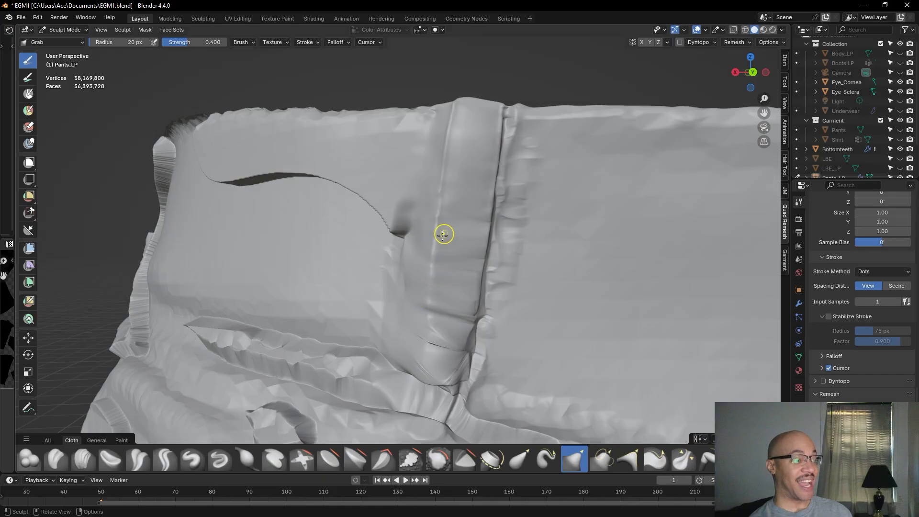
{"action": "middle_click_drag", "start_coordinate": [437, 318], "coordinate": [475, 312]}
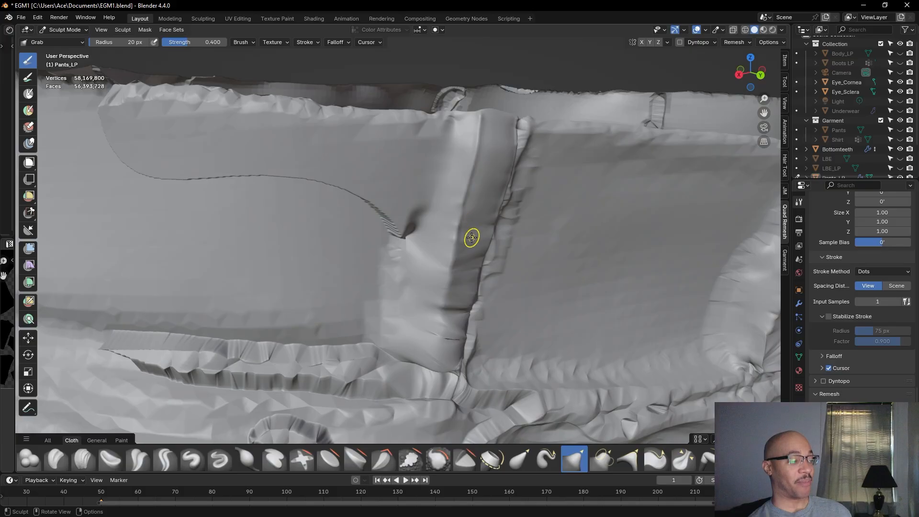
{"action": "middle_click_drag", "start_coordinate": [472, 237], "coordinate": [444, 223]}
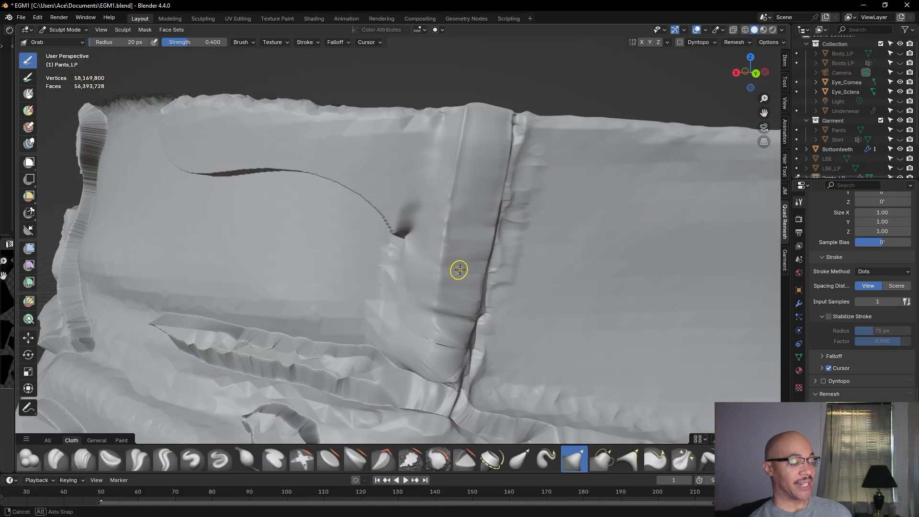
{"action": "middle_click_drag", "start_coordinate": [460, 269], "coordinate": [456, 261]}
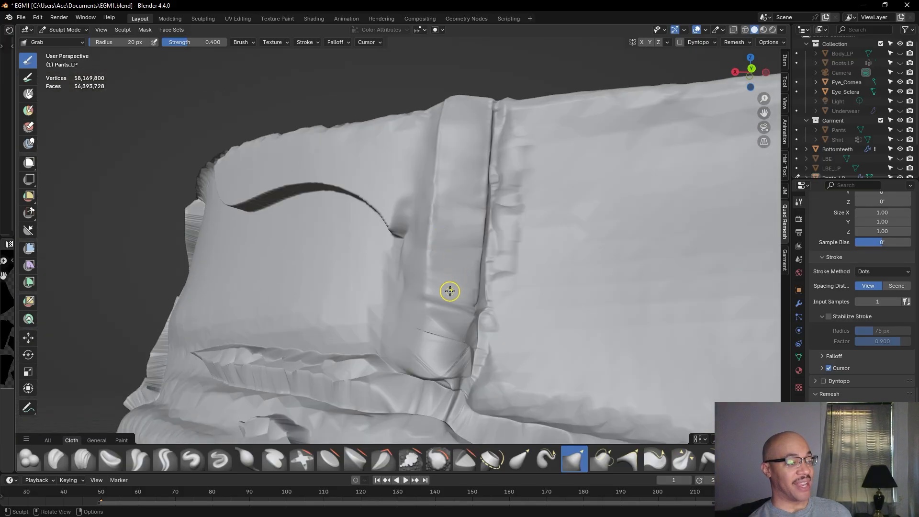
{"action": "mouse_move", "coordinate": [450, 293]}
{"action": "middle_mouse_down"}
{"action": "mouse_move", "coordinate": [485, 318]}
{"action": "mouse_move", "coordinate": [426, 275]}
{"action": "mouse_move", "coordinate": [453, 281]}
{"action": "mouse_move", "coordinate": [442, 284]}
{"action": "middle_mouse_up"}
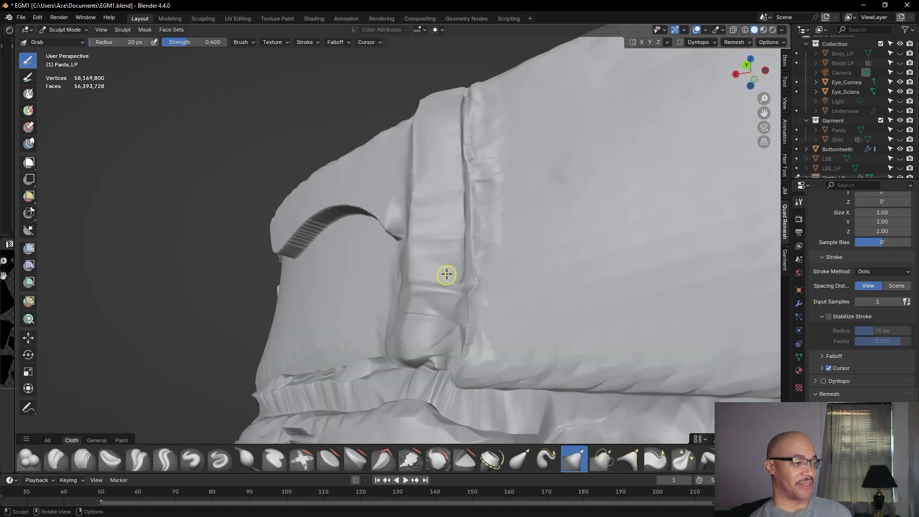
{"action": "middle_click_drag", "start_coordinate": [447, 226], "coordinate": [488, 286]}
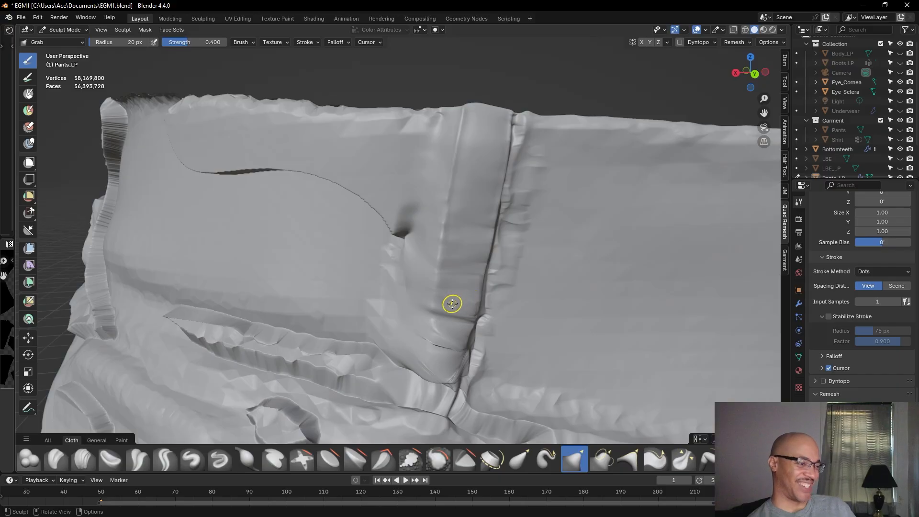
{"action": "mouse_move", "coordinate": [445, 304]}
{"action": "middle_mouse_down"}
{"action": "mouse_move", "coordinate": [481, 310]}
{"action": "mouse_move", "coordinate": [431, 296]}
{"action": "mouse_move", "coordinate": [376, 257]}
{"action": "mouse_move", "coordinate": [447, 308]}
{"action": "middle_mouse_up"}
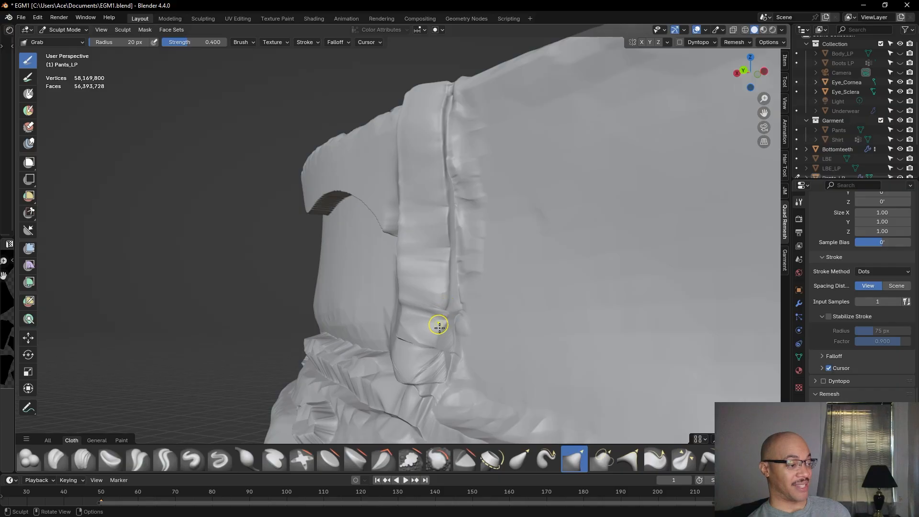
Sharpen the belt loop's lower edge beside the gathered panel, from the lower folds to the base, using Draw Sharp at 20 px radius
{"action": "left_click", "coordinate": [217, 466]}
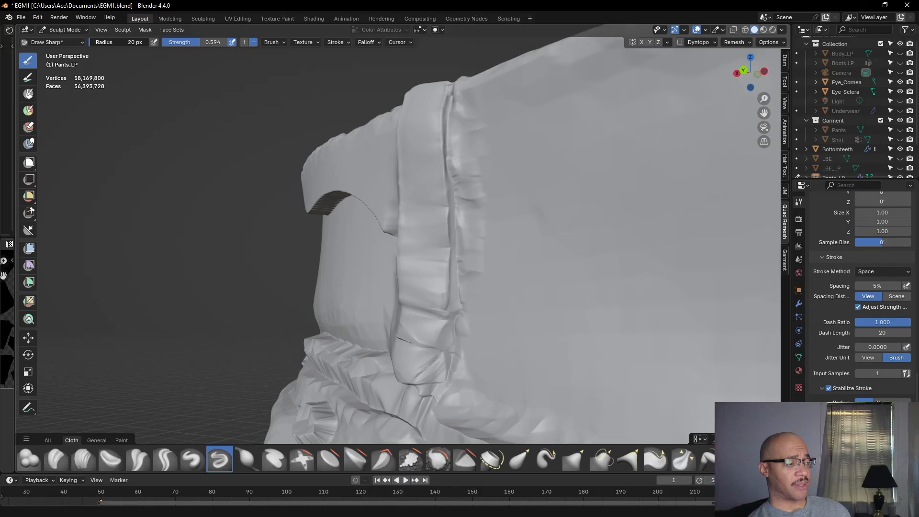
{"action": "left_click", "coordinate": [118, 42]}
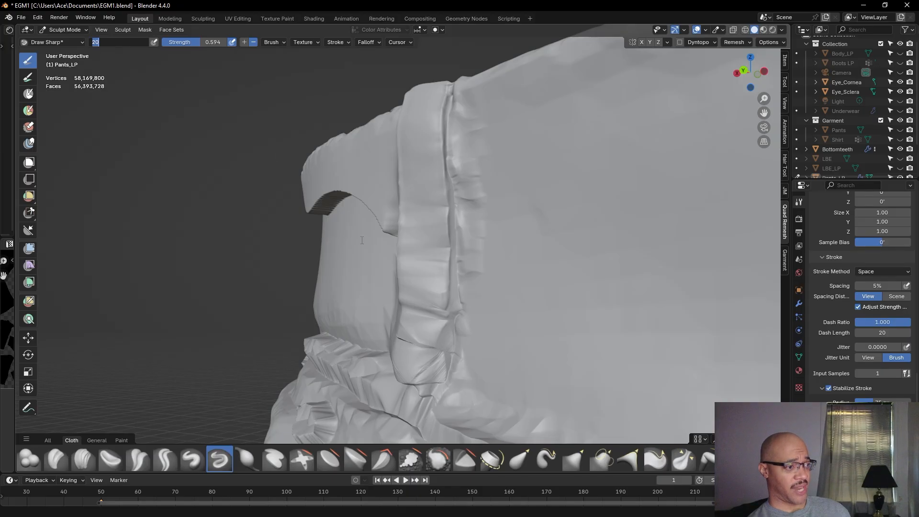
{"action": "left_click", "coordinate": [427, 310]}
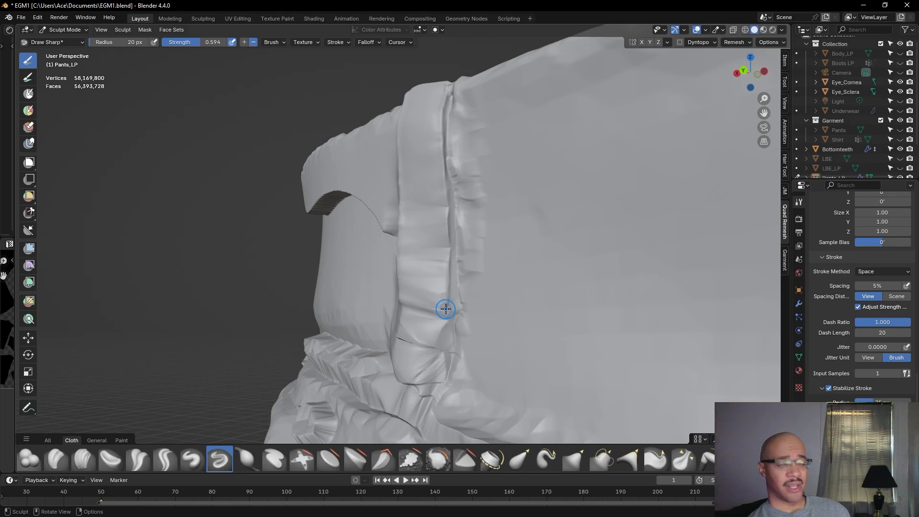
{"action": "left_click_drag", "start_coordinate": [446, 309], "coordinate": [446, 306]}
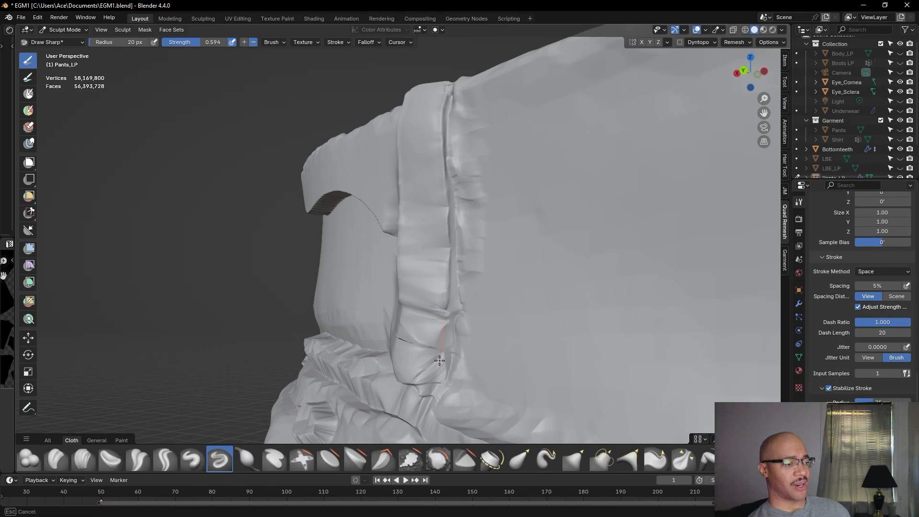
{"action": "left_click_drag", "start_coordinate": [436, 383], "coordinate": [431, 419]}
{"action": "left_click_drag", "start_coordinate": [445, 300], "coordinate": [445, 307]}
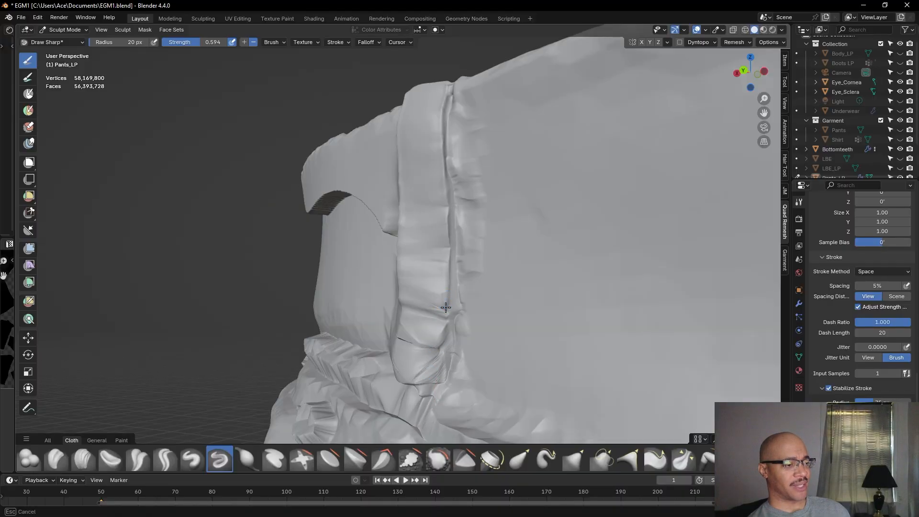
{"action": "left_click_drag", "start_coordinate": [446, 362], "coordinate": [446, 361]}
Inspect the belt loop's sharpened edges, top rim and thickness against the waistband from the front, side and above
{"action": "middle_click_drag", "start_coordinate": [374, 308], "coordinate": [504, 317]}
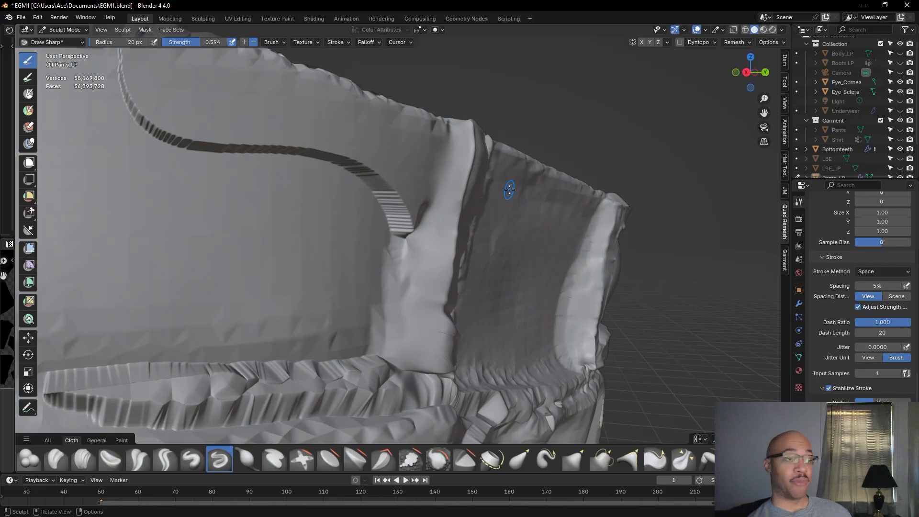
{"action": "middle_click_drag", "start_coordinate": [499, 80], "coordinate": [421, 101]}
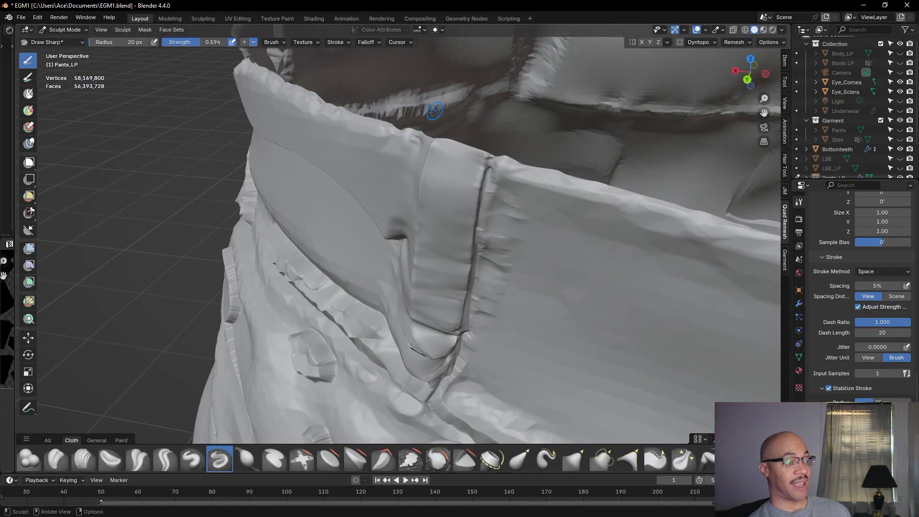
{"action": "middle_click_drag", "start_coordinate": [452, 134], "coordinate": [445, 113]}
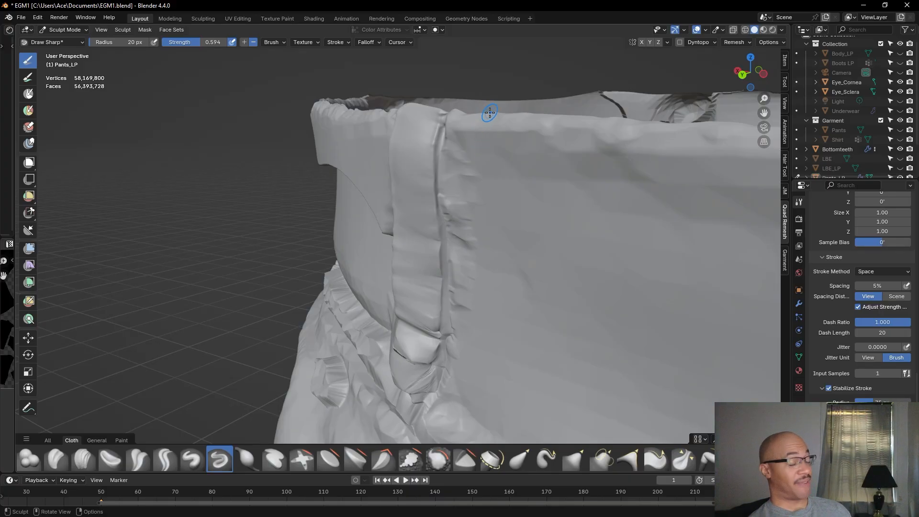
{"action": "middle_click_drag", "start_coordinate": [467, 178], "coordinate": [592, 211]}
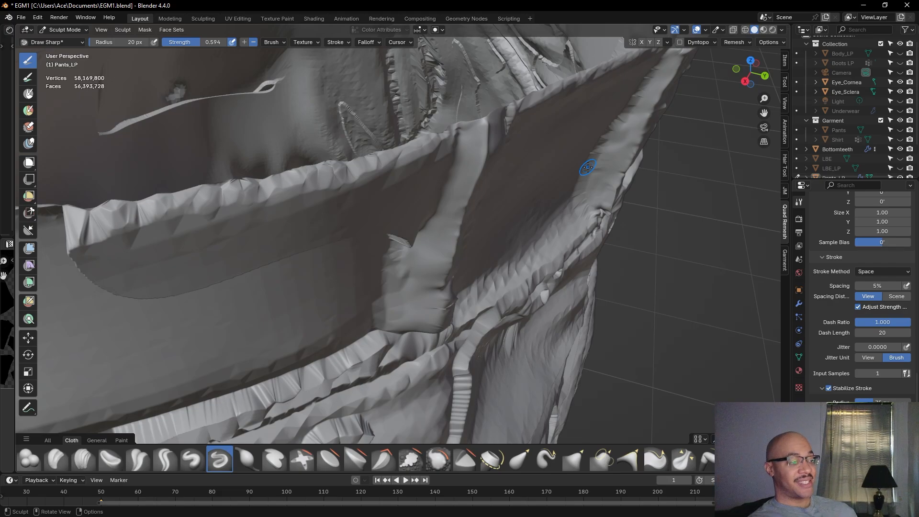
{"action": "mouse_move", "coordinate": [485, 155]}
{"action": "middle_mouse_down"}
{"action": "mouse_move", "coordinate": [465, 143]}
{"action": "mouse_move", "coordinate": [518, 127]}
{"action": "mouse_move", "coordinate": [565, 144]}
{"action": "mouse_move", "coordinate": [570, 91]}
{"action": "mouse_move", "coordinate": [563, 101]}
{"action": "middle_mouse_up"}
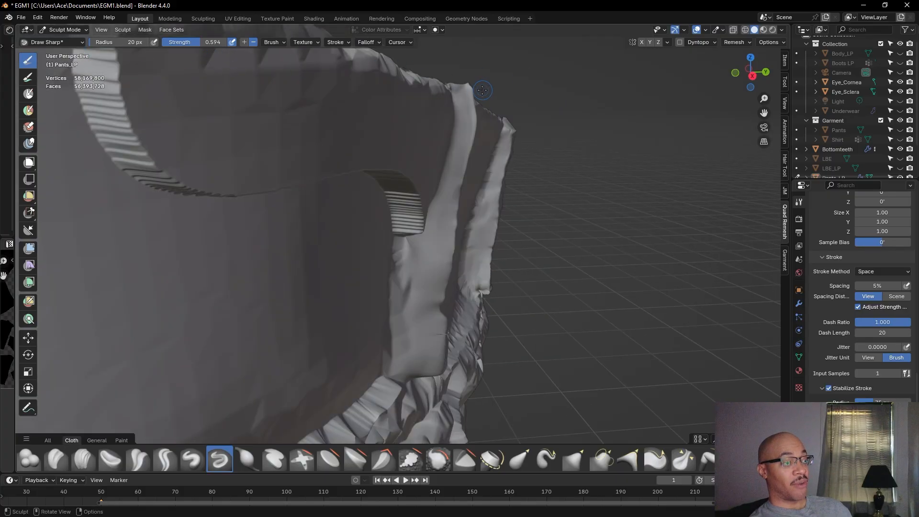
{"action": "left_click_drag", "start_coordinate": [109, 41], "coordinate": [126, 41]}
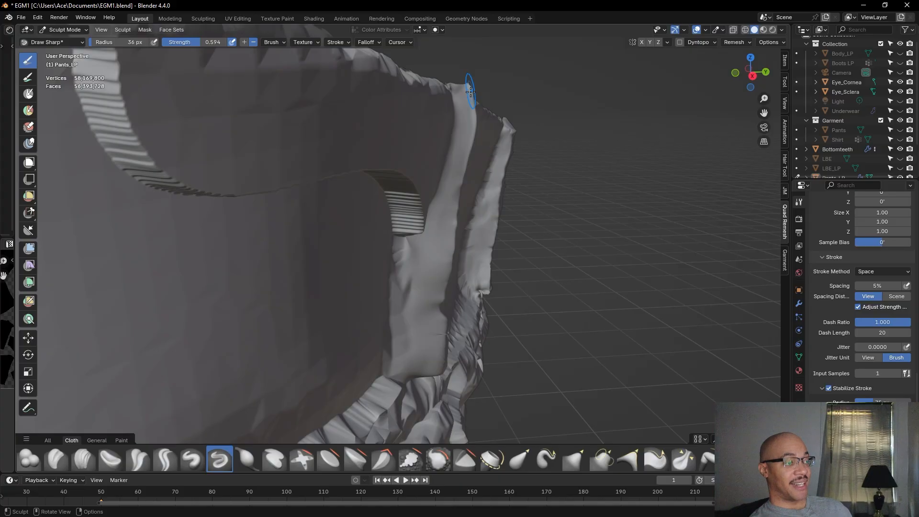
{"action": "middle_click_drag", "start_coordinate": [551, 107], "coordinate": [499, 207]}
{"action": "mouse_move", "coordinate": [446, 306]}
{"action": "middle_mouse_down"}
{"action": "mouse_move", "coordinate": [418, 297]}
{"action": "mouse_move", "coordinate": [439, 312]}
{"action": "mouse_move", "coordinate": [439, 294]}
{"action": "middle_mouse_up"}
{"action": "scroll", "coordinate": [439, 294], "scroll_direction": "down", "scroll_amount": 1}
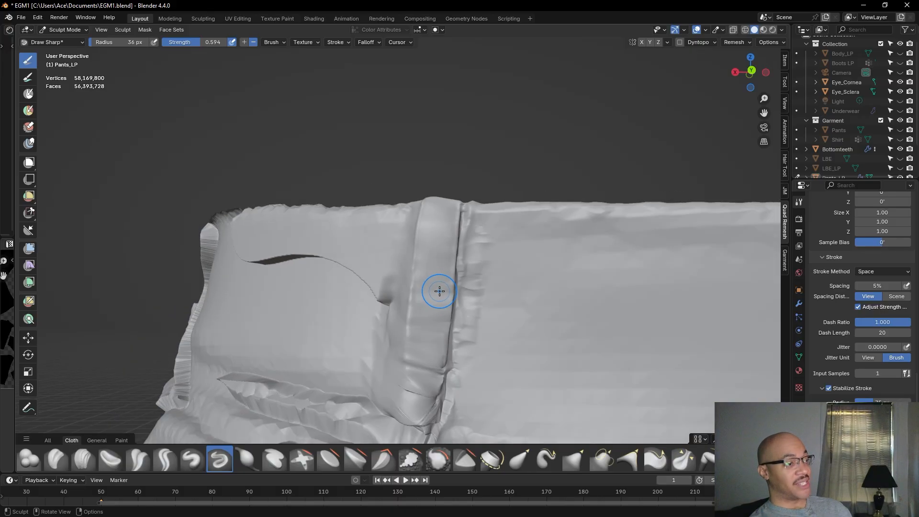
{"action": "middle_click_drag", "start_coordinate": [434, 297], "coordinate": [468, 349]}
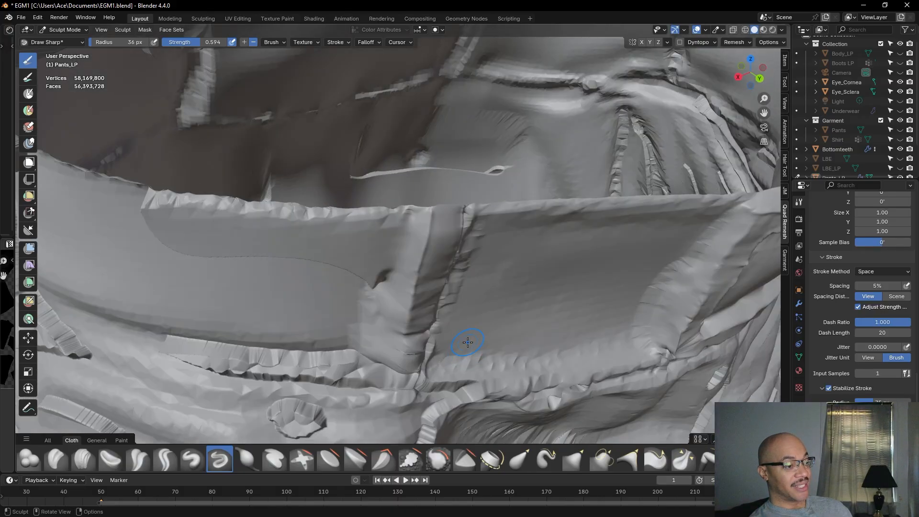
{"action": "middle_click_drag", "start_coordinate": [404, 312], "coordinate": [340, 187]}
Sharpen the belt loop's vertical edge opposite the gathered panel, down past the lower folds to the base, using Draw Sharp at 17 px radius
{"action": "scroll", "coordinate": [496, 227], "scroll_direction": "down", "scroll_amount": 2}
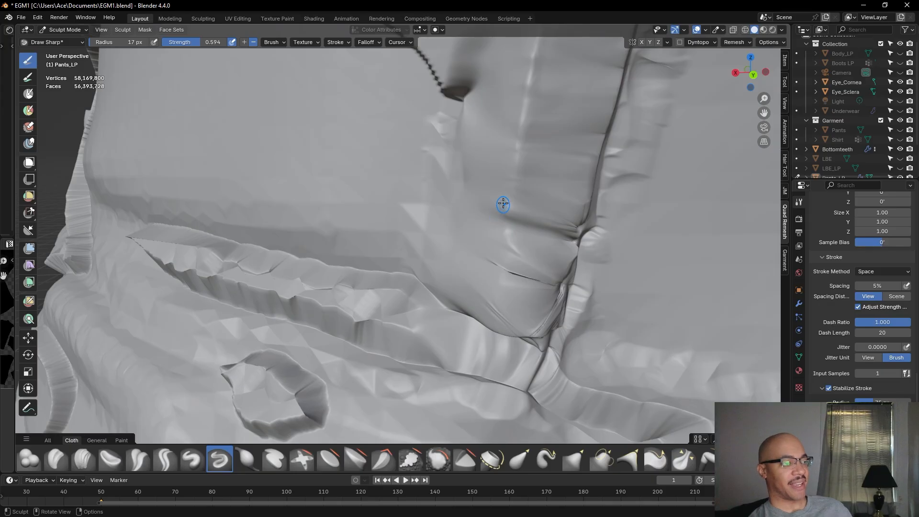
{"action": "left_click_drag", "start_coordinate": [513, 185], "coordinate": [513, 173]}
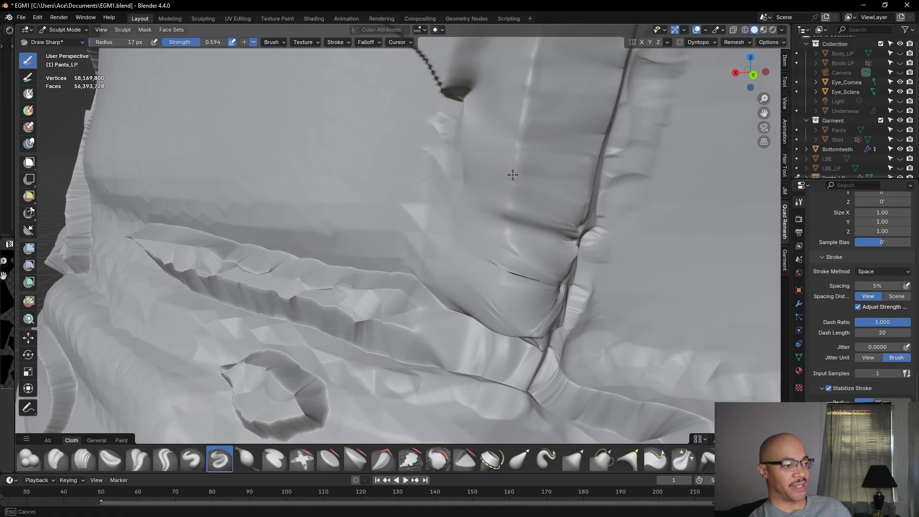
{"action": "left_click_drag", "start_coordinate": [510, 223], "coordinate": [516, 163]}
{"action": "left_click_drag", "start_coordinate": [504, 246], "coordinate": [503, 251]}
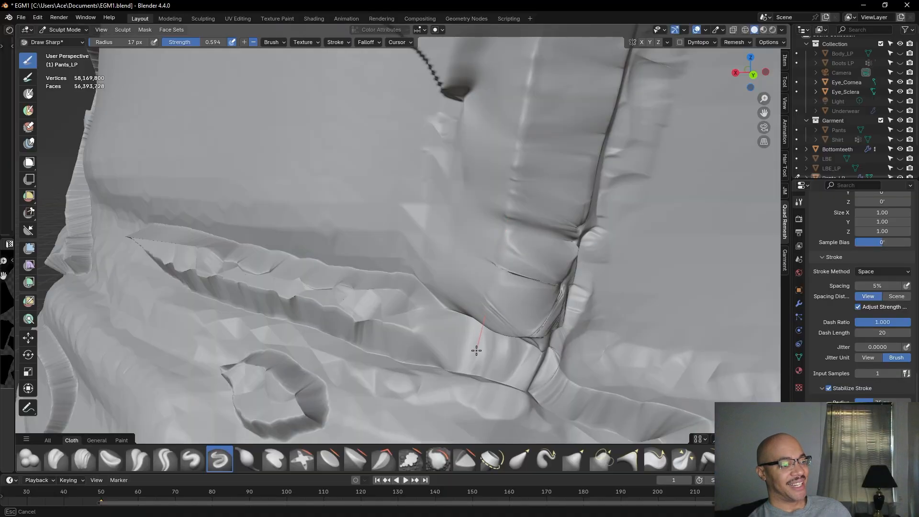
{"action": "mouse_move", "coordinate": [474, 357]}
{"action": "left_mouse_down"}
{"action": "mouse_move", "coordinate": [503, 157]}
{"action": "mouse_move", "coordinate": [521, 142]}
{"action": "mouse_move", "coordinate": [514, 193]}
{"action": "left_mouse_up"}
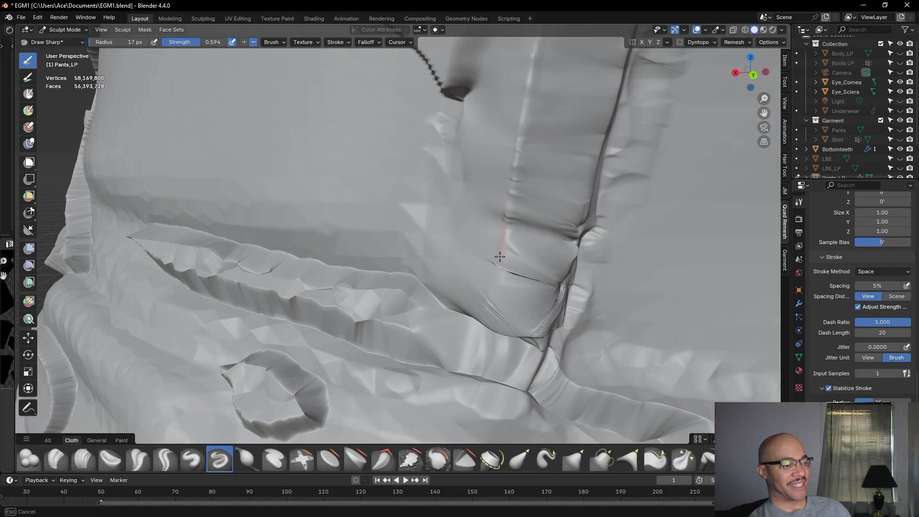
{"action": "left_click_drag", "start_coordinate": [489, 299], "coordinate": [479, 328]}
Examine the belt loop's sharpened edges and lower folds against the waistband from the front, side and a wider distance
{"action": "scroll", "coordinate": [484, 277], "scroll_direction": "down", "scroll_amount": 6}
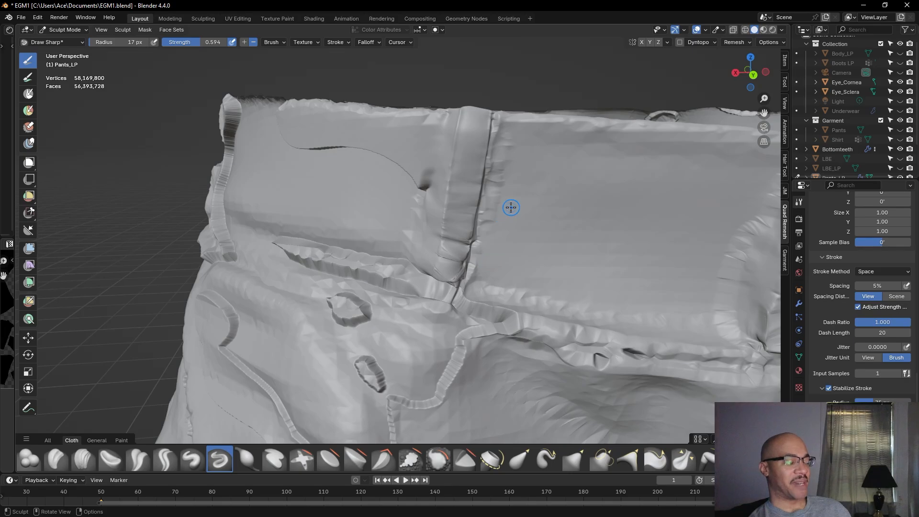
{"action": "scroll", "coordinate": [505, 231], "scroll_direction": "down", "scroll_amount": 2}
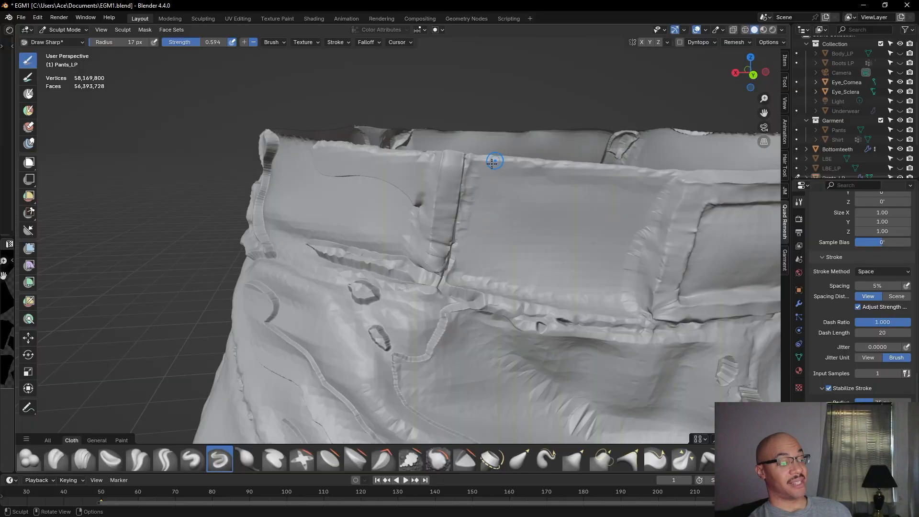
{"action": "scroll", "coordinate": [488, 324], "scroll_direction": "up", "scroll_amount": 4}
{"action": "middle_click_drag", "start_coordinate": [490, 318], "coordinate": [450, 276]}
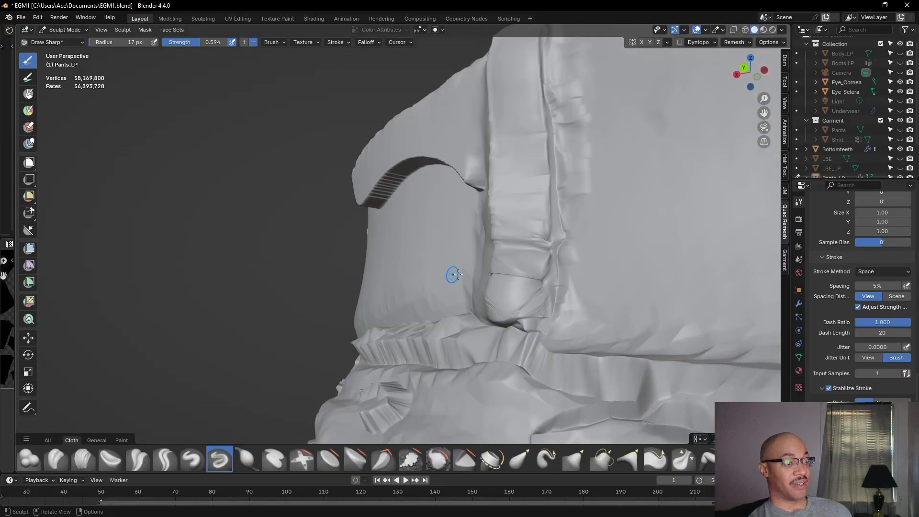
{"action": "middle_click_drag", "start_coordinate": [581, 272], "coordinate": [688, 284]}
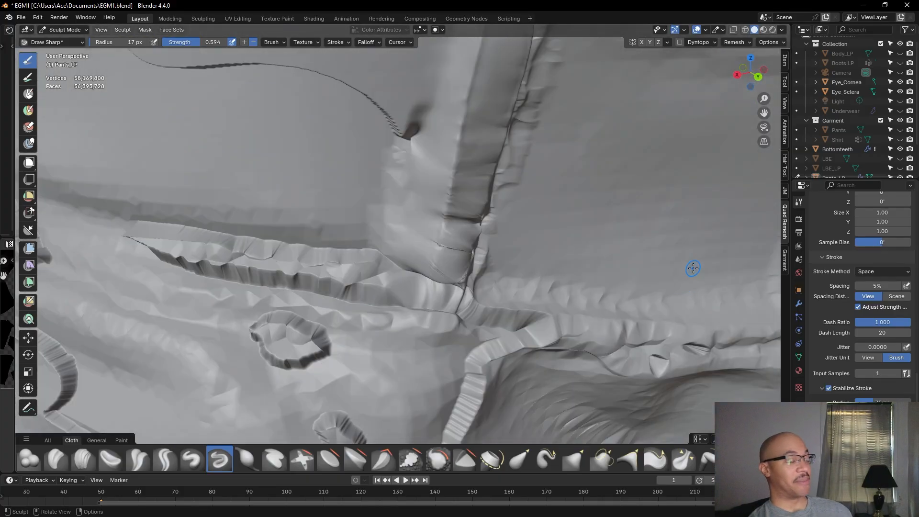
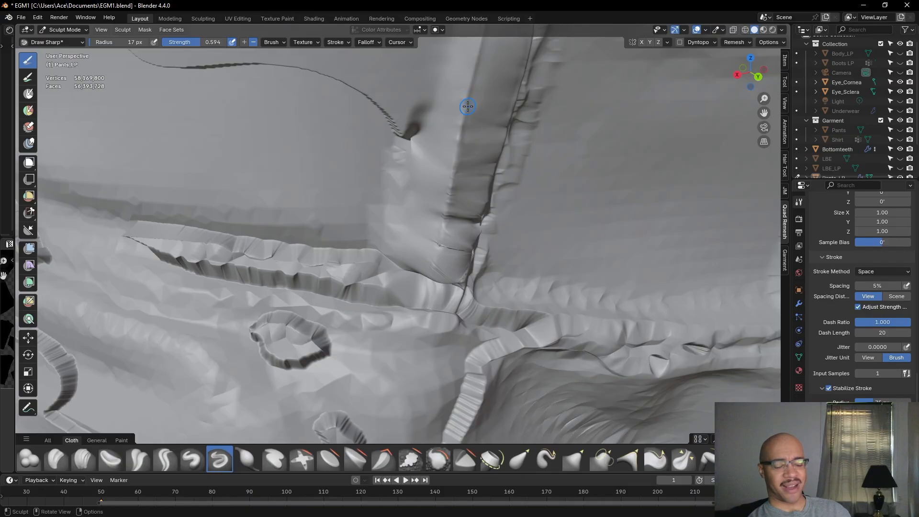
{"action": "middle_click_drag", "start_coordinate": [480, 135], "coordinate": [447, 147]}
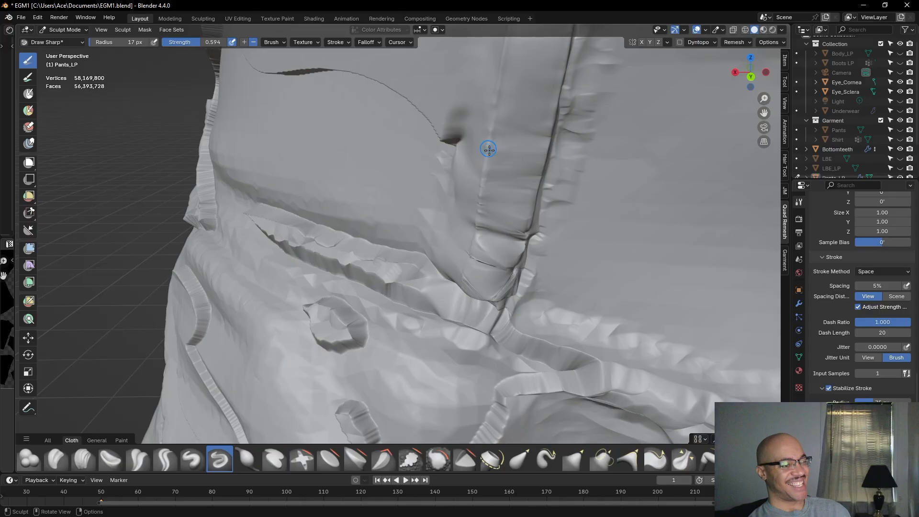
{"action": "scroll", "coordinate": [496, 163], "scroll_direction": "down", "scroll_amount": 4}
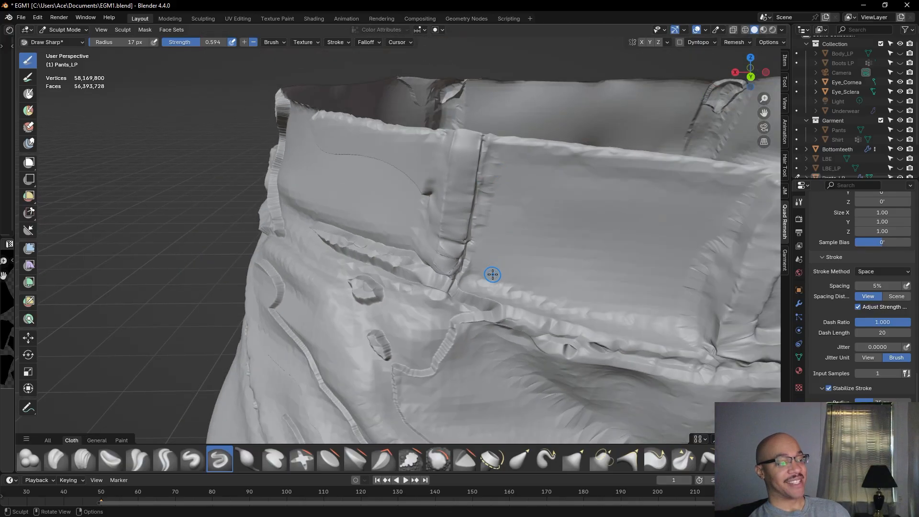
{"action": "scroll", "coordinate": [501, 282], "scroll_direction": "up", "scroll_amount": 4}
{"action": "middle_click_drag", "start_coordinate": [503, 283], "coordinate": [505, 246]}
{"action": "scroll", "coordinate": [507, 250], "scroll_direction": "down", "scroll_amount": 2}
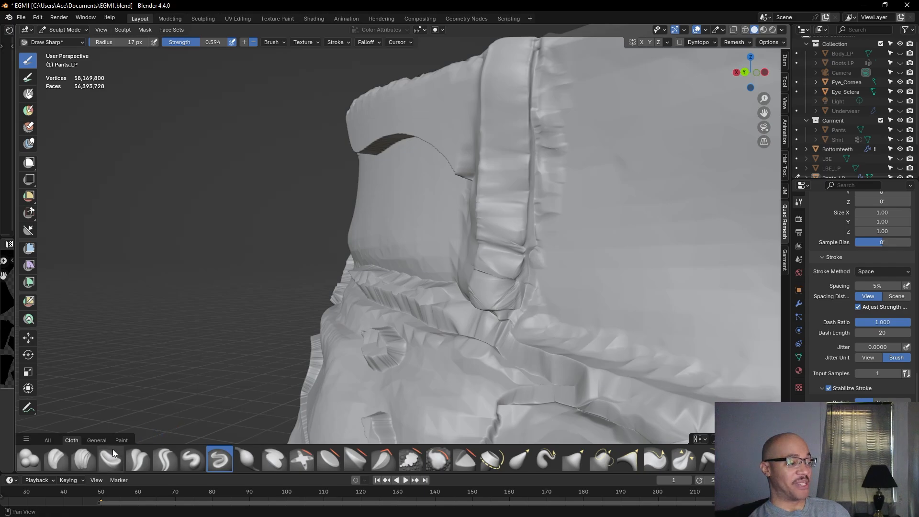
Build up and carve diagonal creases across the fold above the belt loop's lower end, using Clay Strips at 17 px radius and 0.500 strength
{"action": "left_click", "coordinate": [89, 460]}
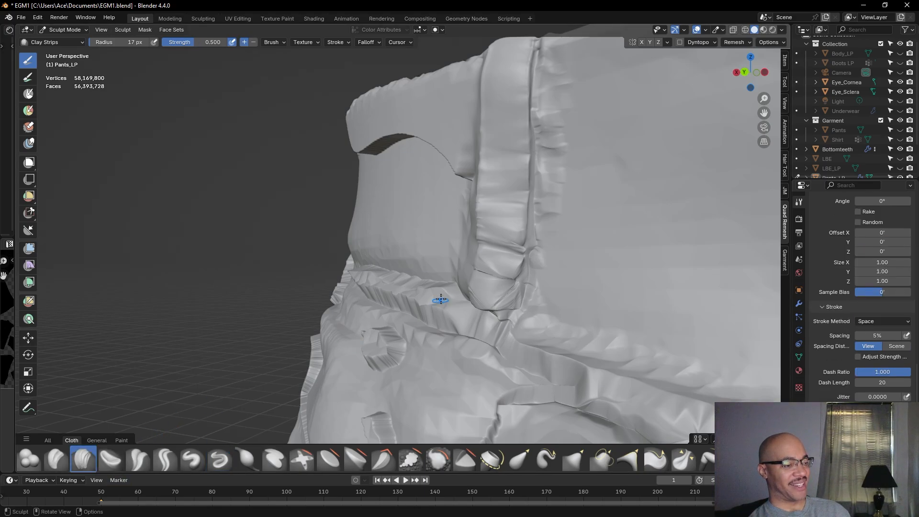
{"action": "scroll", "coordinate": [503, 254], "scroll_direction": "up", "scroll_amount": 2}
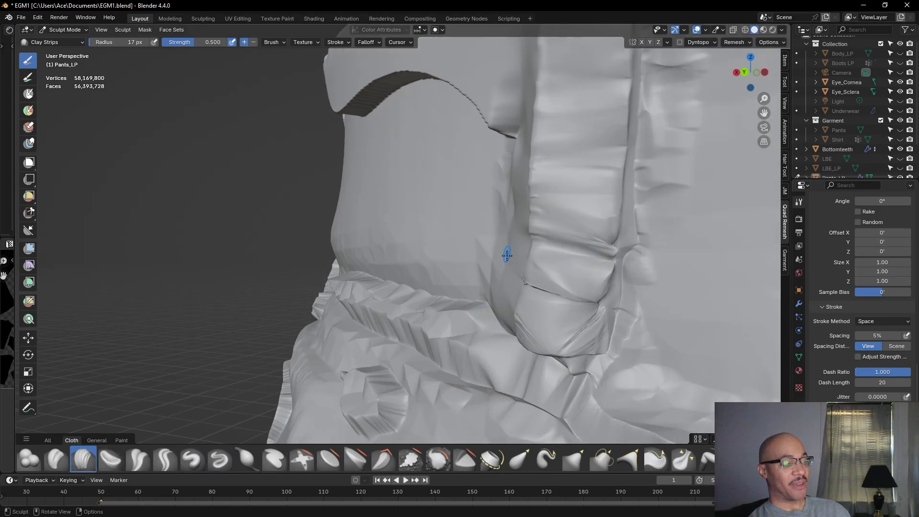
{"action": "left_click_drag", "start_coordinate": [543, 243], "coordinate": [592, 257]}
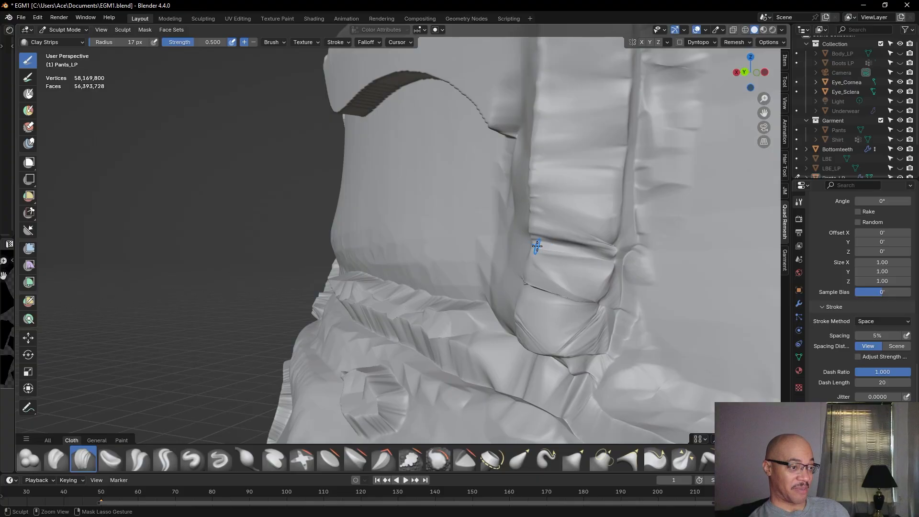
{"action": "mouse_move", "coordinate": [545, 245]}
{"action": "left_mouse_down"}
{"action": "mouse_move", "coordinate": [598, 255]}
{"action": "mouse_move", "coordinate": [544, 247]}
{"action": "mouse_move", "coordinate": [593, 251]}
{"action": "left_mouse_up"}
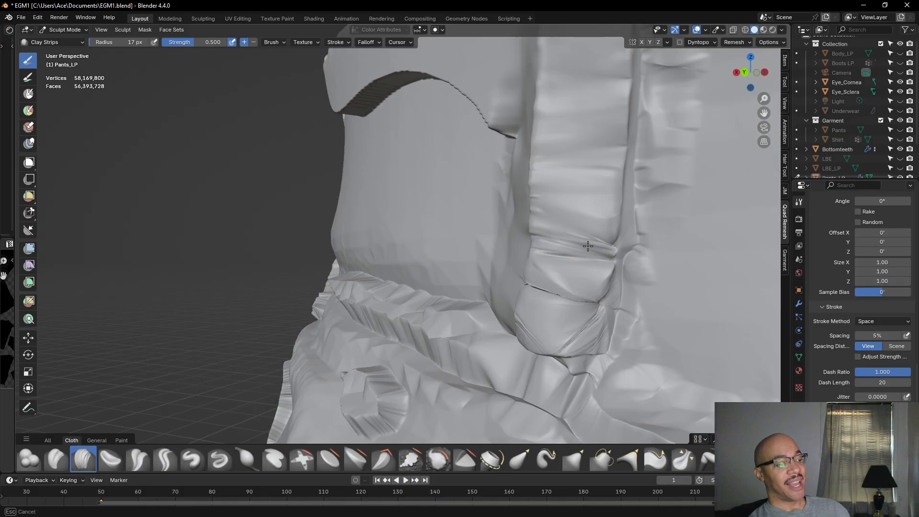
{"action": "left_click_drag", "start_coordinate": [538, 239], "coordinate": [593, 252], "text": "ctrl"}
{"action": "mouse_move", "coordinate": [544, 244]}
{"action": "left_mouse_down", "text": "ctrl"}
{"action": "mouse_move", "coordinate": [613, 261]}
{"action": "mouse_move", "coordinate": [538, 250]}
{"action": "mouse_move", "coordinate": [593, 261]}
{"action": "left_mouse_up", "text": "ctrl"}
{"action": "left_click_drag", "start_coordinate": [577, 260], "coordinate": [605, 263], "text": "ctrl"}
{"action": "left_click_drag", "start_coordinate": [587, 263], "coordinate": [610, 271], "text": "ctrl"}
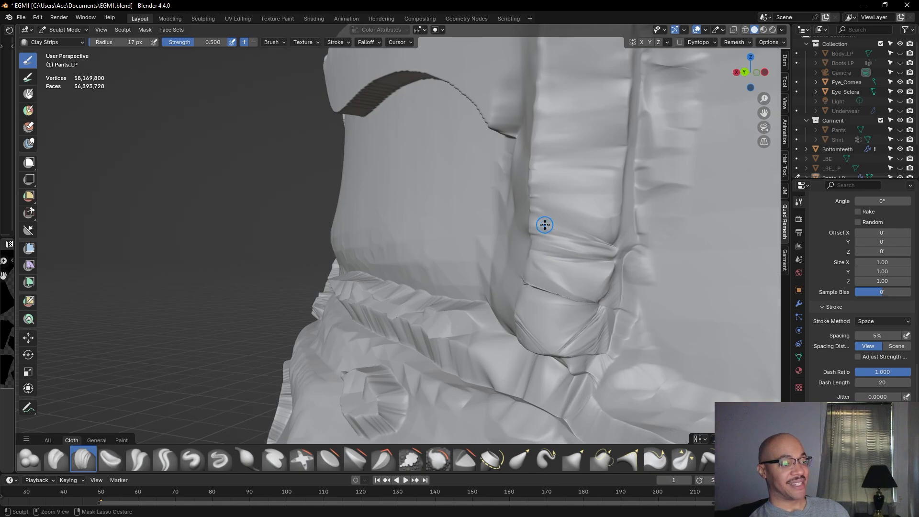
Crisp up the belt loop's side edge beside the reworked folds and down to its base, using Draw Sharp at 17 px radius
{"action": "middle_click_drag", "start_coordinate": [544, 229], "coordinate": [632, 236]}
{"action": "mouse_move", "coordinate": [583, 255]}
{"action": "middle_mouse_down"}
{"action": "mouse_move", "coordinate": [527, 234]}
{"action": "mouse_move", "coordinate": [565, 238]}
{"action": "middle_mouse_up"}
{"action": "scroll", "coordinate": [565, 238], "scroll_direction": "up", "scroll_amount": 6}
{"action": "scroll", "coordinate": [565, 238], "scroll_direction": "down", "scroll_amount": 6}
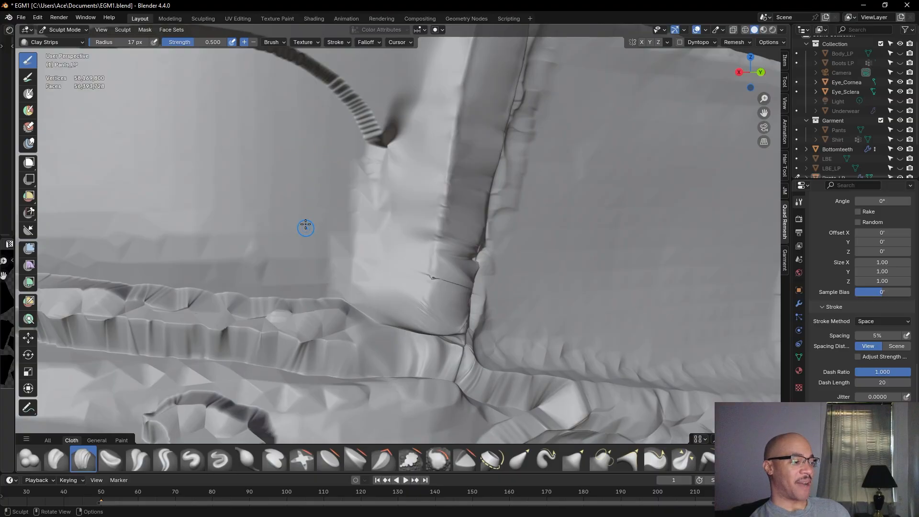
{"action": "left_click", "coordinate": [213, 458]}
{"action": "left_click_drag", "start_coordinate": [442, 211], "coordinate": [440, 222]}
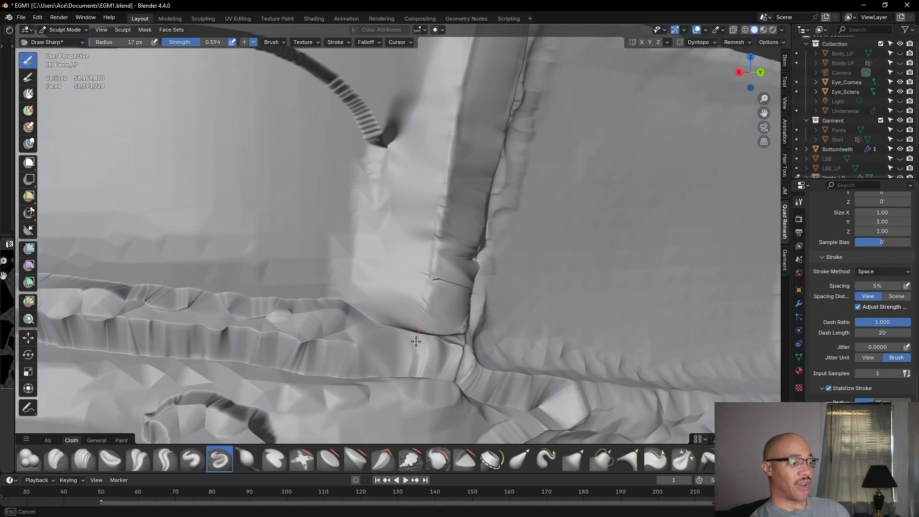
{"action": "left_click_drag", "start_coordinate": [411, 359], "coordinate": [411, 347]}
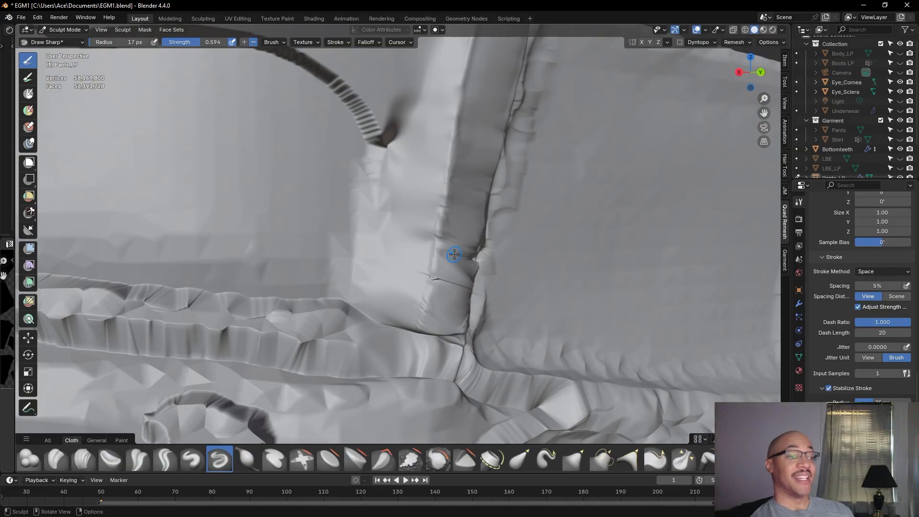
Swell the belt loop's edge above the lower folds at 37 px radius and its upper face at 49 px, using Inflate/Deflate
{"action": "mouse_move", "coordinate": [493, 212]}
{"action": "middle_mouse_down"}
{"action": "mouse_move", "coordinate": [451, 207]}
{"action": "mouse_move", "coordinate": [493, 221]}
{"action": "middle_mouse_up"}
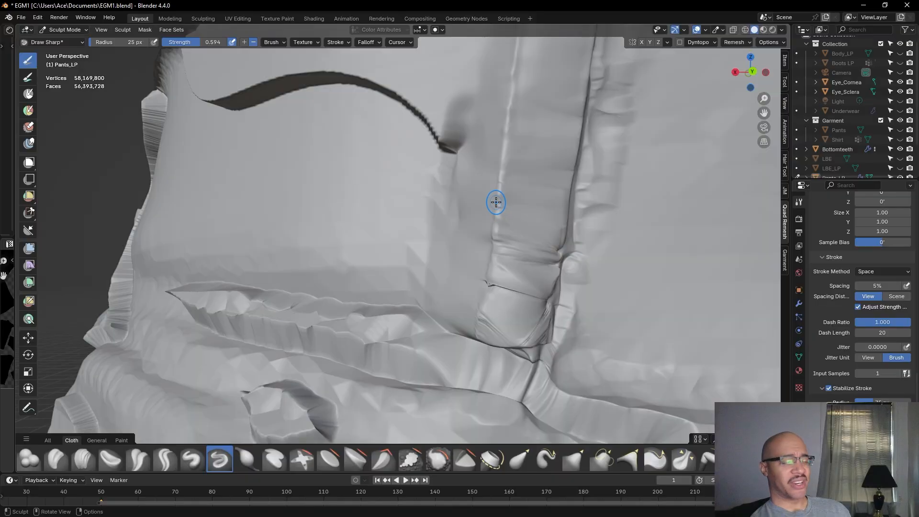
{"action": "middle_click_drag", "start_coordinate": [499, 214], "coordinate": [557, 230]}
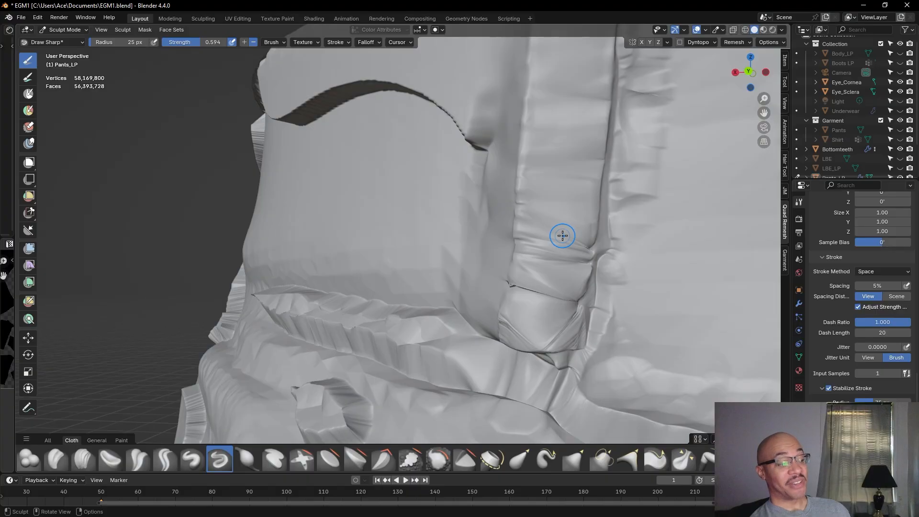
{"action": "left_click", "coordinate": [247, 458]}
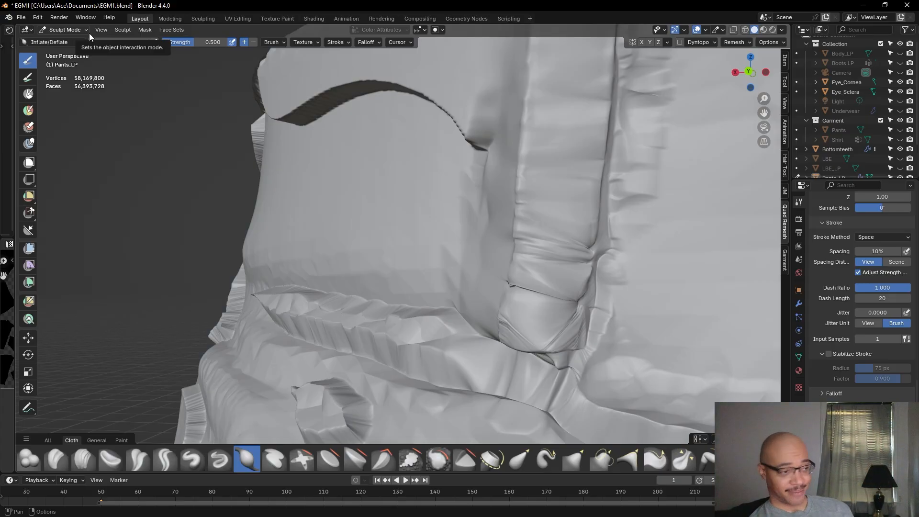
{"action": "left_click_drag", "start_coordinate": [517, 203], "coordinate": [531, 228]}
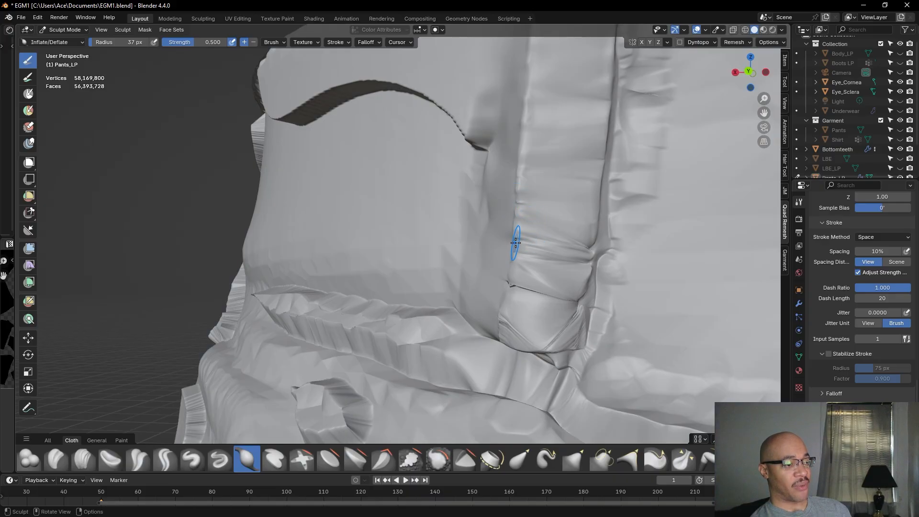
{"action": "mouse_move", "coordinate": [555, 238]}
{"action": "middle_mouse_down"}
{"action": "mouse_move", "coordinate": [524, 230]}
{"action": "mouse_move", "coordinate": [550, 224]}
{"action": "mouse_move", "coordinate": [514, 242]}
{"action": "mouse_move", "coordinate": [517, 277]}
{"action": "mouse_move", "coordinate": [519, 269]}
{"action": "middle_mouse_up"}
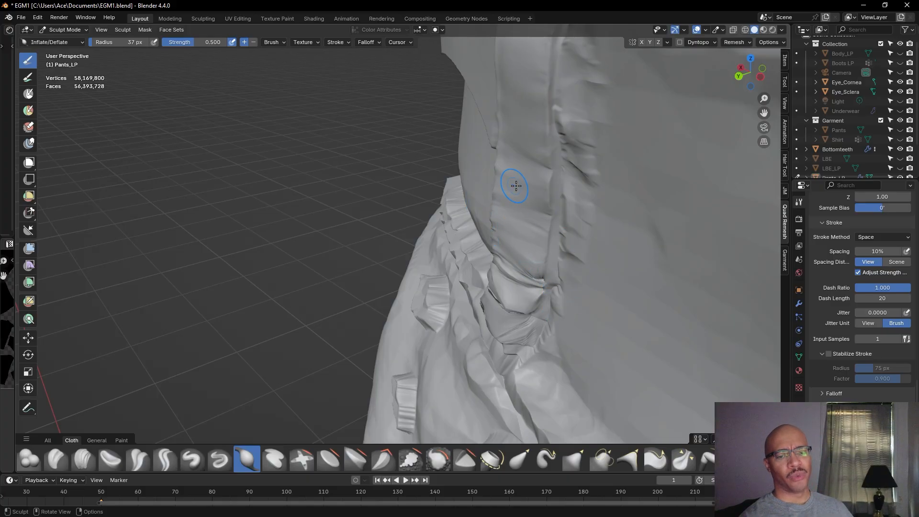
{"action": "middle_click_drag", "start_coordinate": [526, 190], "coordinate": [529, 158]}
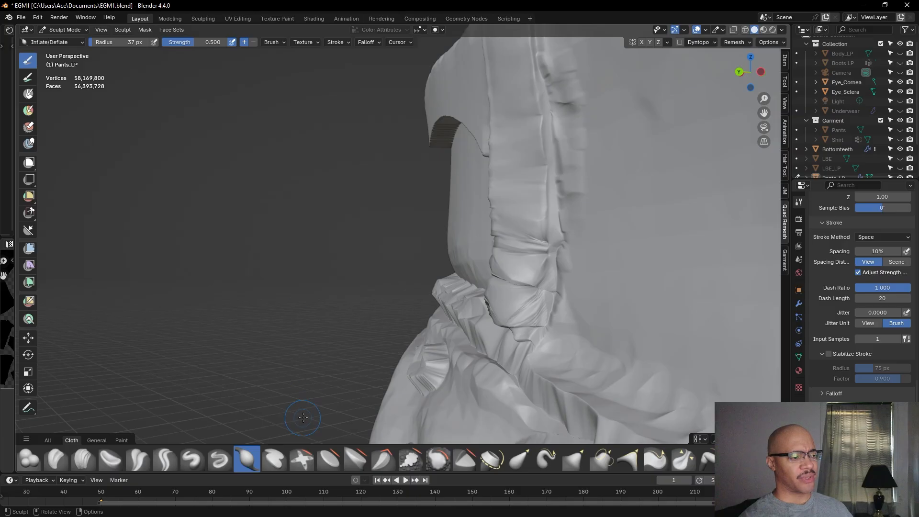
{"action": "left_click_drag", "start_coordinate": [116, 45], "coordinate": [134, 45]}
{"action": "left_click_drag", "start_coordinate": [536, 115], "coordinate": [533, 114]}
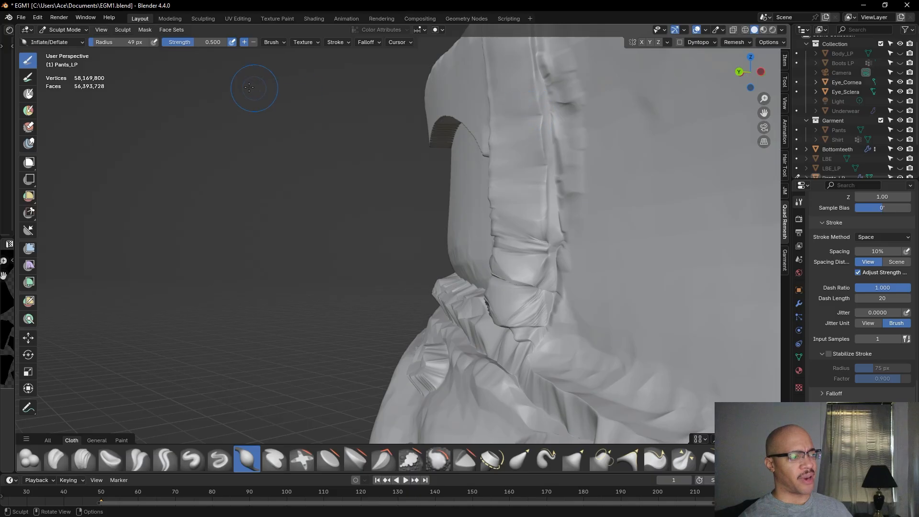
Nudge the belt loop's upper edge beside the gathered panel with Grab at 49 px radius, and check the shape against the whole waistband
{"action": "left_click", "coordinate": [577, 462]}
{"action": "left_click_drag", "start_coordinate": [538, 160], "coordinate": [536, 163]}
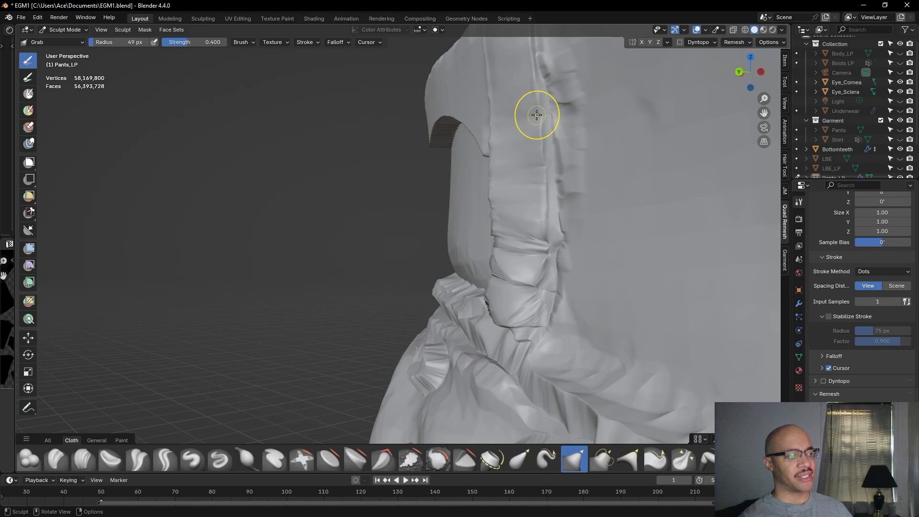
{"action": "left_click_drag", "start_coordinate": [538, 113], "coordinate": [531, 88]}
{"action": "middle_click_drag", "start_coordinate": [510, 138], "coordinate": [603, 167]}
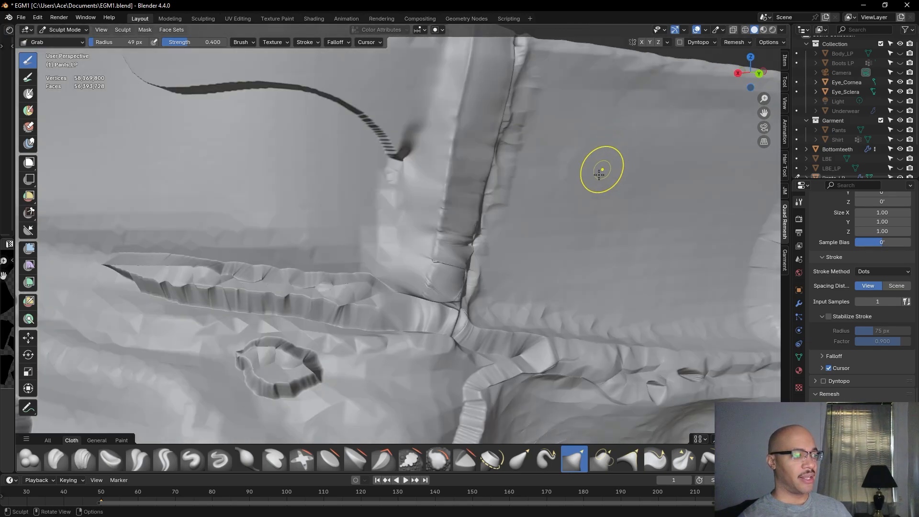
{"action": "middle_click_drag", "start_coordinate": [554, 194], "coordinate": [475, 211]}
{"action": "scroll", "coordinate": [516, 211], "scroll_direction": "down", "scroll_amount": 3}
{"action": "scroll", "coordinate": [515, 211], "scroll_direction": "down", "scroll_amount": 4}
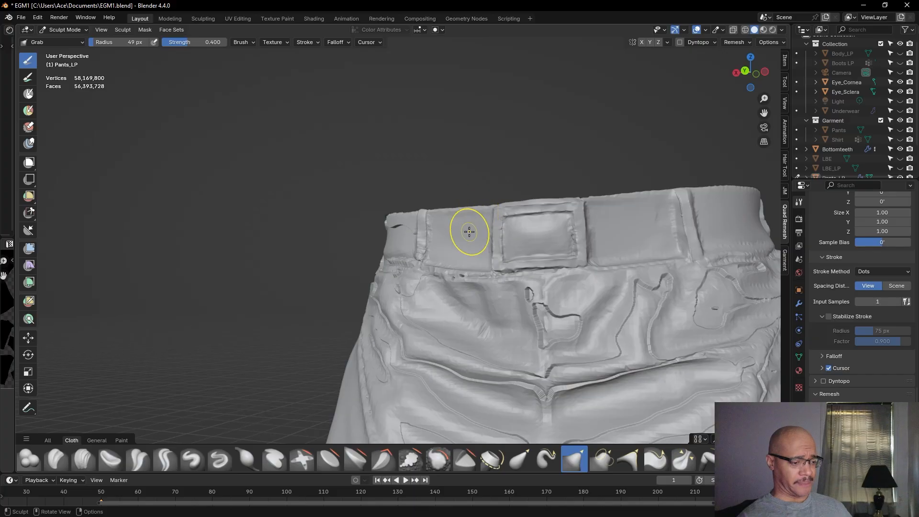
{"action": "scroll", "coordinate": [470, 232], "scroll_direction": "up", "scroll_amount": 5}
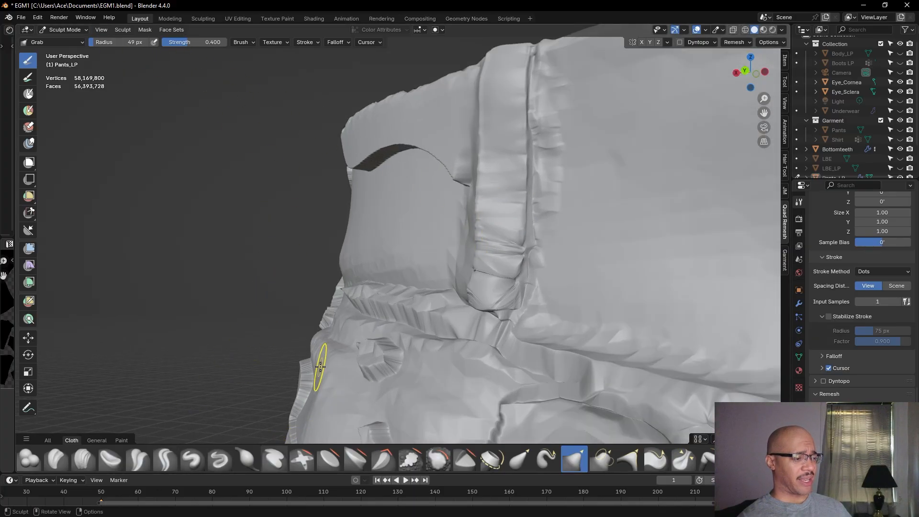
Pull the belt loop's edge along the gathered panel into a less uniform outline with short Grab strokes at 65 px radius
{"action": "mouse_move", "coordinate": [464, 318]}
{"action": "middle_mouse_down"}
{"action": "mouse_move", "coordinate": [439, 318]}
{"action": "mouse_move", "coordinate": [653, 330]}
{"action": "middle_mouse_up"}
{"action": "mouse_move", "coordinate": [568, 320]}
{"action": "middle_mouse_down"}
{"action": "mouse_move", "coordinate": [581, 346]}
{"action": "mouse_move", "coordinate": [476, 303]}
{"action": "mouse_move", "coordinate": [503, 279]}
{"action": "mouse_move", "coordinate": [476, 242]}
{"action": "mouse_move", "coordinate": [493, 257]}
{"action": "middle_mouse_up"}
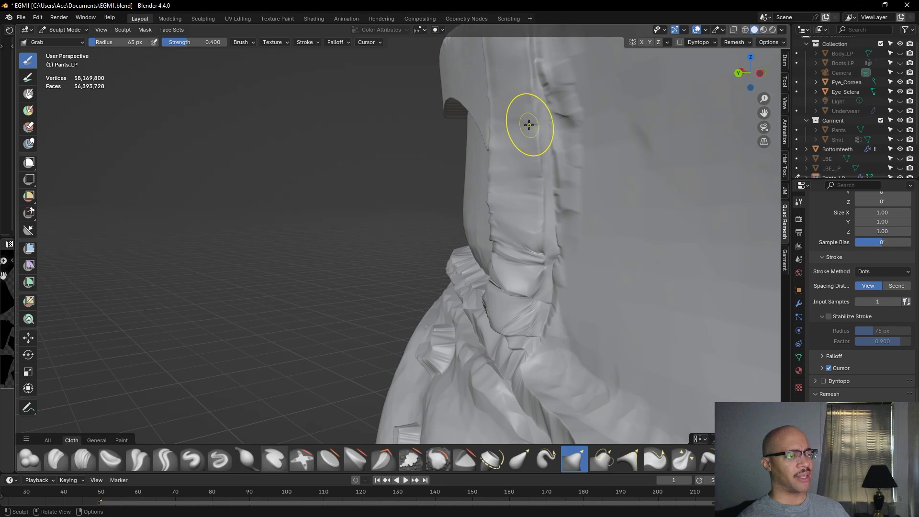
{"action": "left_click_drag", "start_coordinate": [532, 125], "coordinate": [534, 124]}
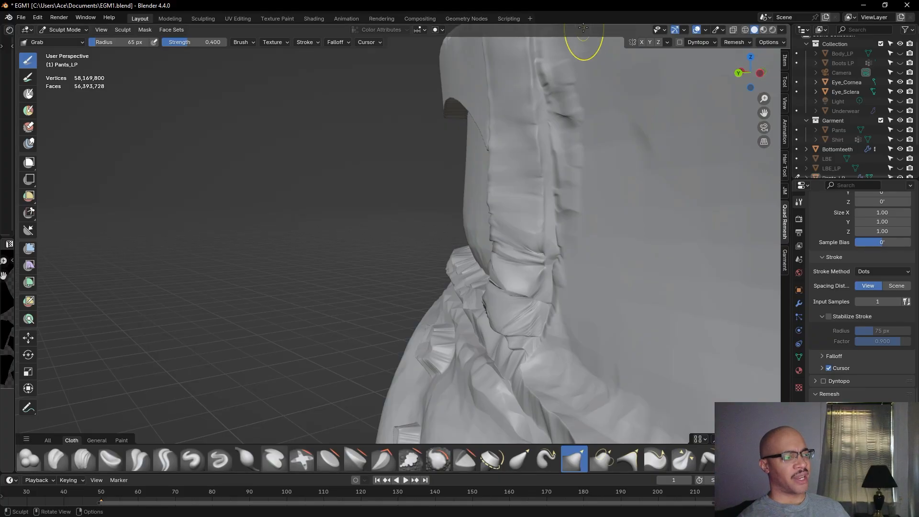
{"action": "left_click_drag", "start_coordinate": [535, 124], "coordinate": [537, 114]}
{"action": "left_click_drag", "start_coordinate": [540, 174], "coordinate": [539, 174]}
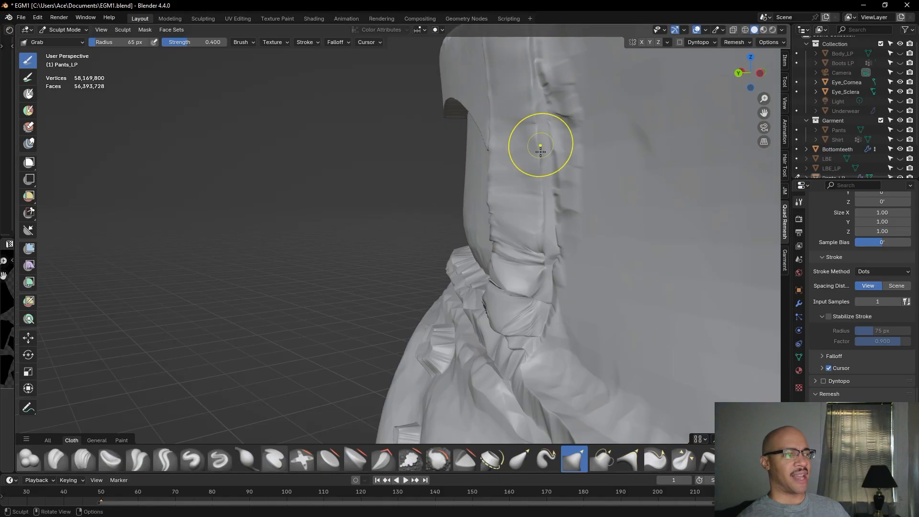
{"action": "middle_click_drag", "start_coordinate": [501, 173], "coordinate": [552, 178]}
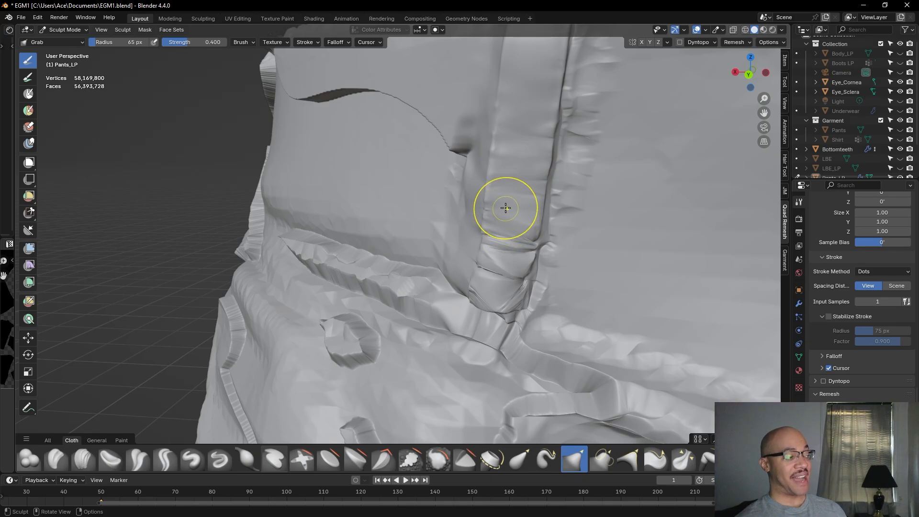
Pull the belt loop's side edge just above the upper fold with Grab at 65 px radius, and check it from both sides
{"action": "middle_click_drag", "start_coordinate": [519, 206], "coordinate": [626, 212]}
{"action": "mouse_move", "coordinate": [460, 254]}
{"action": "middle_mouse_down"}
{"action": "mouse_move", "coordinate": [480, 243]}
{"action": "mouse_move", "coordinate": [220, 262]}
{"action": "mouse_move", "coordinate": [398, 252]}
{"action": "mouse_move", "coordinate": [409, 233]}
{"action": "middle_mouse_up"}
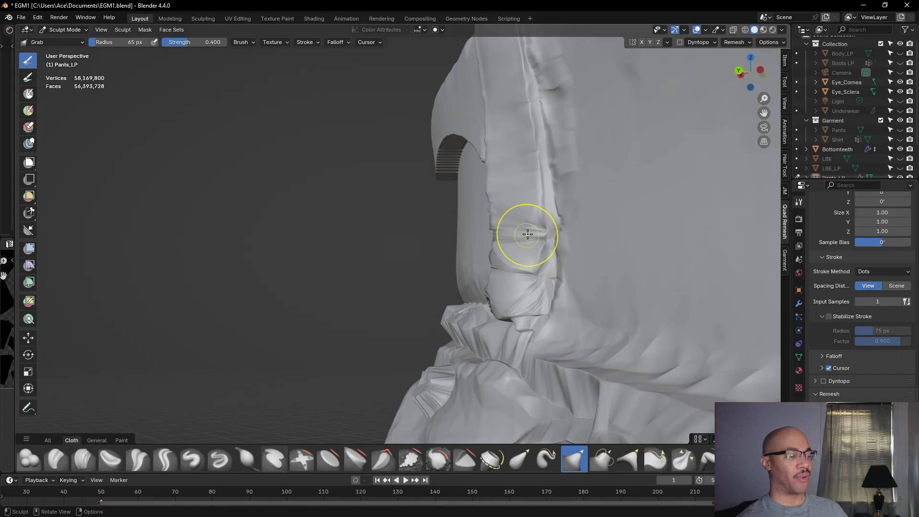
{"action": "middle_click_drag", "start_coordinate": [554, 267], "coordinate": [543, 240]}
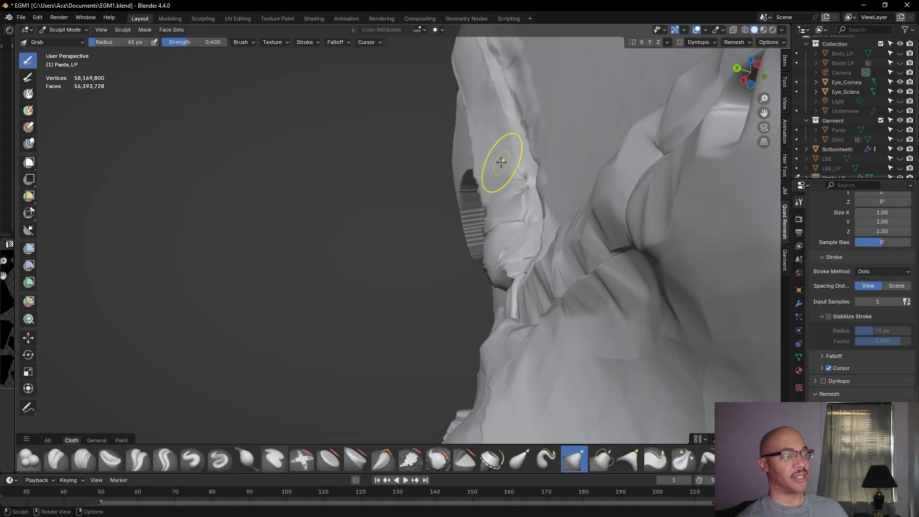
{"action": "mouse_move", "coordinate": [523, 180]}
{"action": "left_mouse_down"}
{"action": "mouse_move", "coordinate": [476, 174]}
{"action": "mouse_move", "coordinate": [485, 169]}
{"action": "left_mouse_up"}
{"action": "middle_click_drag", "start_coordinate": [486, 169], "coordinate": [639, 214]}
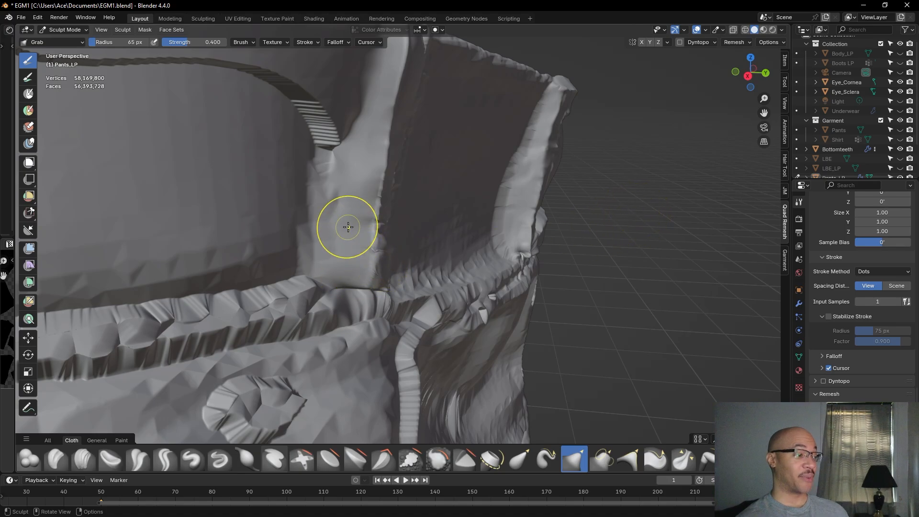
{"action": "middle_click_drag", "start_coordinate": [369, 205], "coordinate": [359, 208]}
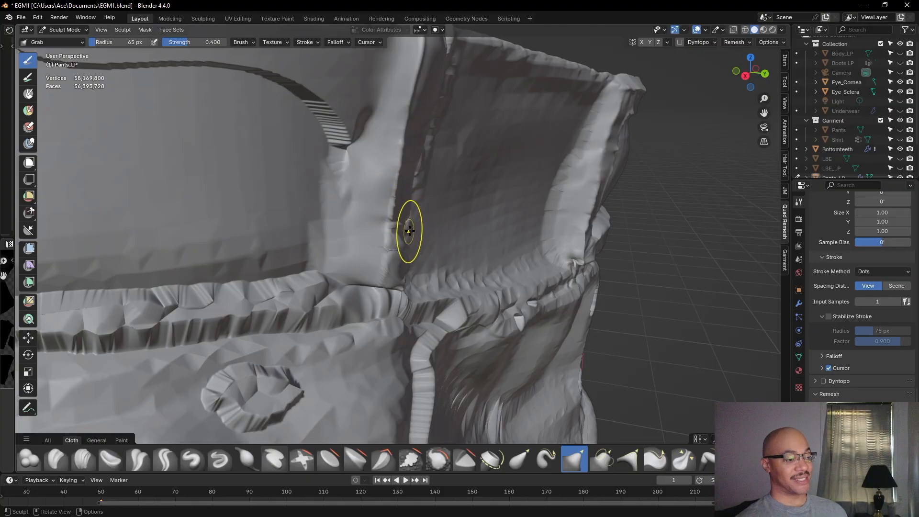
{"action": "middle_click_drag", "start_coordinate": [411, 234], "coordinate": [358, 235]}
{"action": "middle_click_drag", "start_coordinate": [478, 267], "coordinate": [476, 267]}
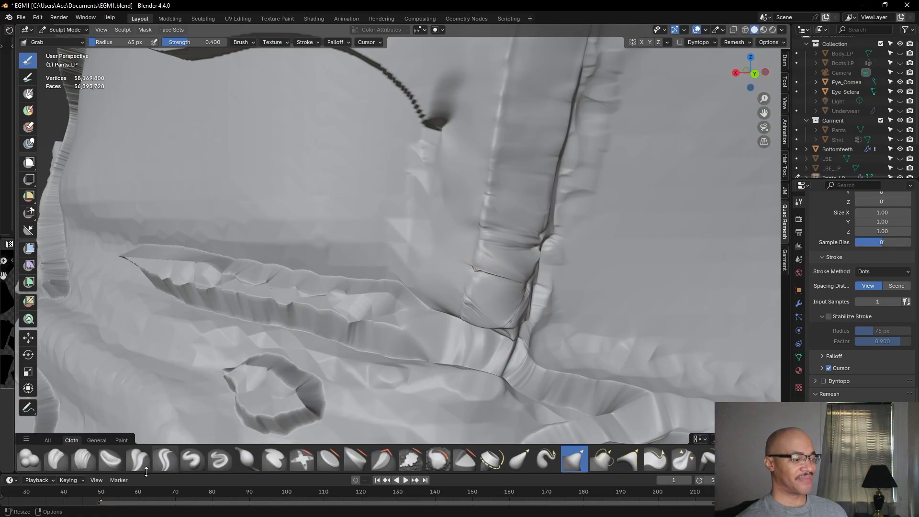
Build up cloth around the belt loop's upper fold using Clay Strips at 49 px and 26 px radius
{"action": "left_click", "coordinate": [83, 460]}
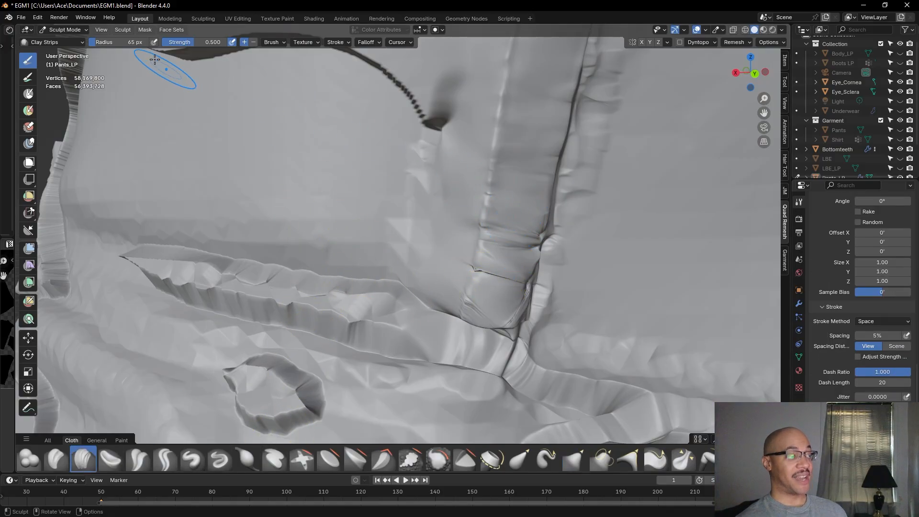
{"action": "left_click_drag", "start_coordinate": [120, 40], "coordinate": [111, 39]}
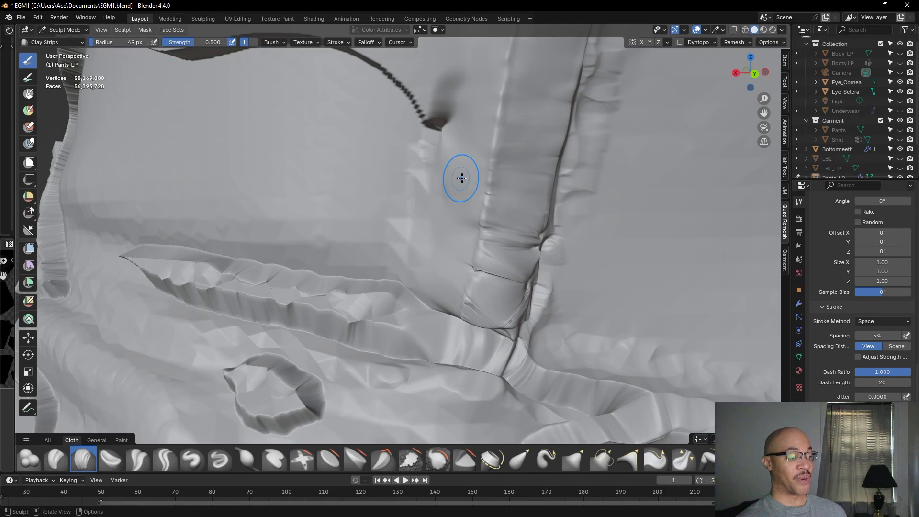
{"action": "mouse_move", "coordinate": [498, 224]}
{"action": "left_mouse_down"}
{"action": "mouse_move", "coordinate": [519, 219]}
{"action": "mouse_move", "coordinate": [515, 240]}
{"action": "left_mouse_up"}
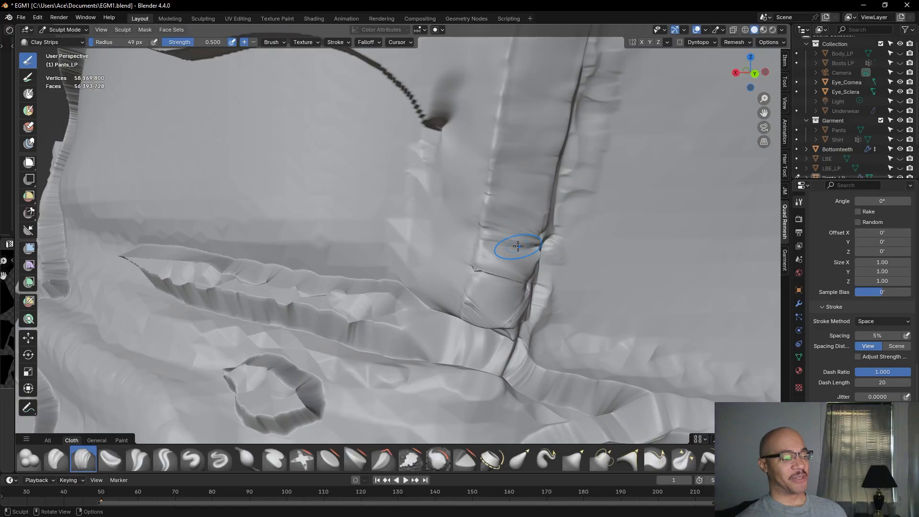
{"action": "scroll", "coordinate": [517, 247], "scroll_direction": "down", "scroll_amount": 1}
{"action": "middle_click_drag", "start_coordinate": [507, 245], "coordinate": [484, 242]}
{"action": "left_click_drag", "start_coordinate": [133, 45], "coordinate": [111, 45]}
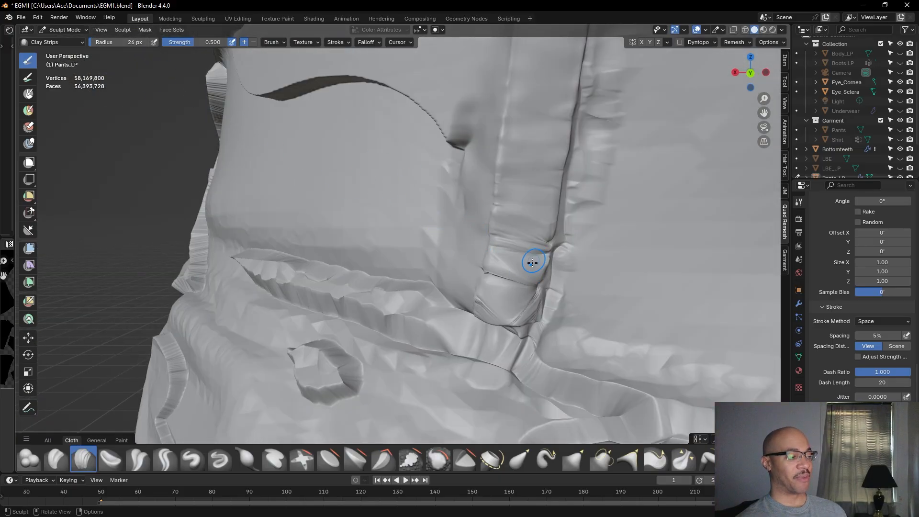
{"action": "left_click_drag", "start_coordinate": [544, 253], "coordinate": [528, 237]}
{"action": "mouse_move", "coordinate": [532, 241]}
{"action": "left_mouse_down"}
{"action": "mouse_move", "coordinate": [515, 255]}
{"action": "mouse_move", "coordinate": [509, 235]}
{"action": "left_mouse_up"}
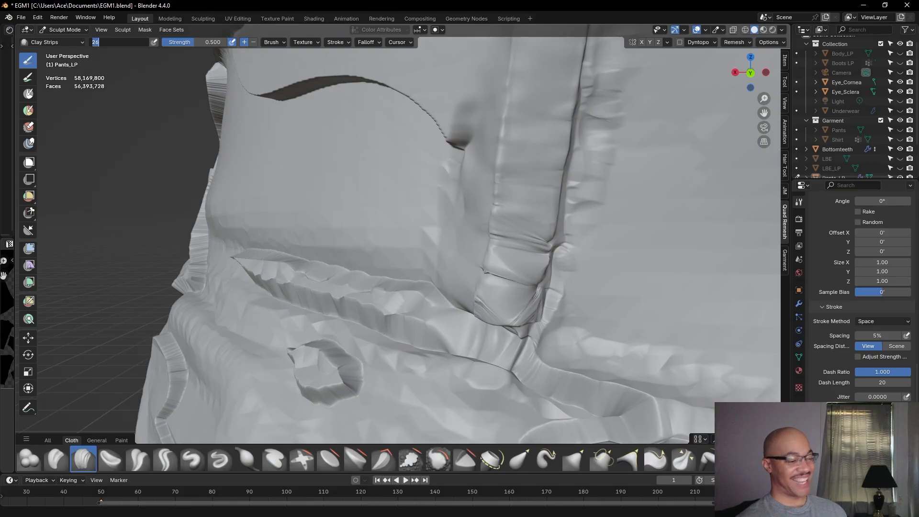
Lay a broader Clay Strips stroke across the belt loop's upper fold at 45 px radius, and check its shape from several angles
{"action": "key", "text": "Return"}
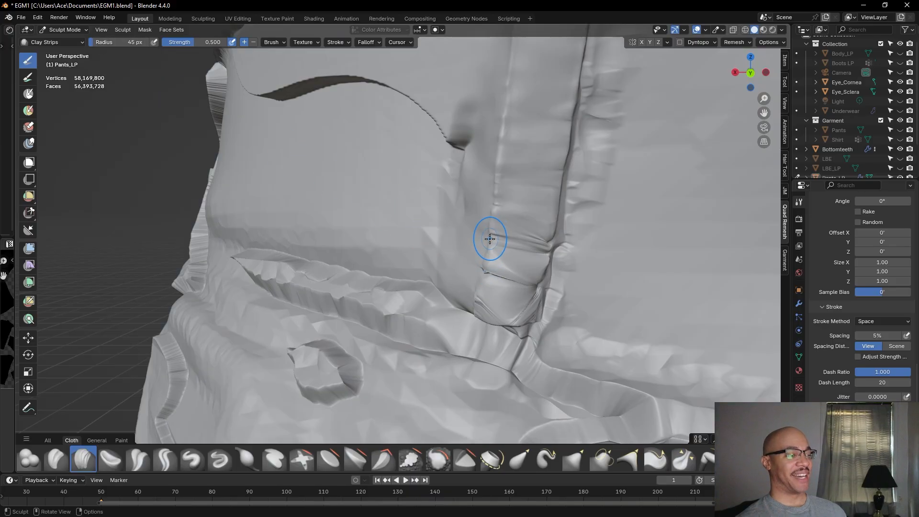
{"action": "mouse_move", "coordinate": [489, 240]}
{"action": "left_mouse_down"}
{"action": "mouse_move", "coordinate": [552, 237]}
{"action": "mouse_move", "coordinate": [544, 246]}
{"action": "left_mouse_up"}
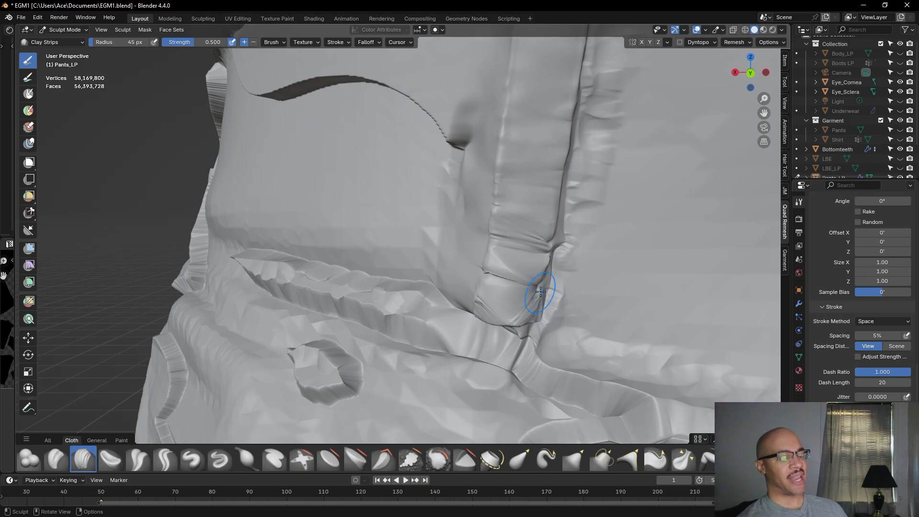
{"action": "middle_click_drag", "start_coordinate": [530, 267], "coordinate": [386, 218], "text": "shift"}
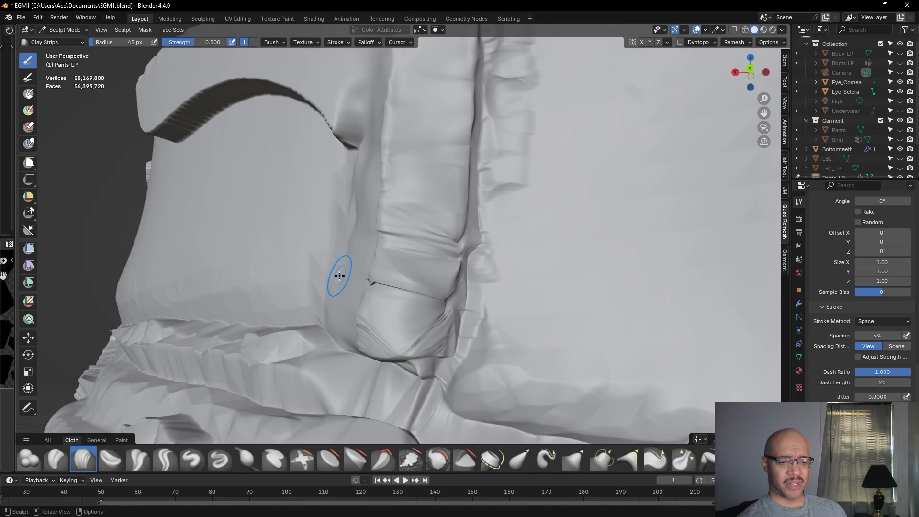
{"action": "middle_click_drag", "start_coordinate": [470, 263], "coordinate": [432, 271]}
{"action": "left_click_drag", "start_coordinate": [432, 271], "coordinate": [481, 297], "text": "alt"}
{"action": "left_click_drag", "start_coordinate": [467, 244], "coordinate": [528, 265], "text": "alt+shift"}
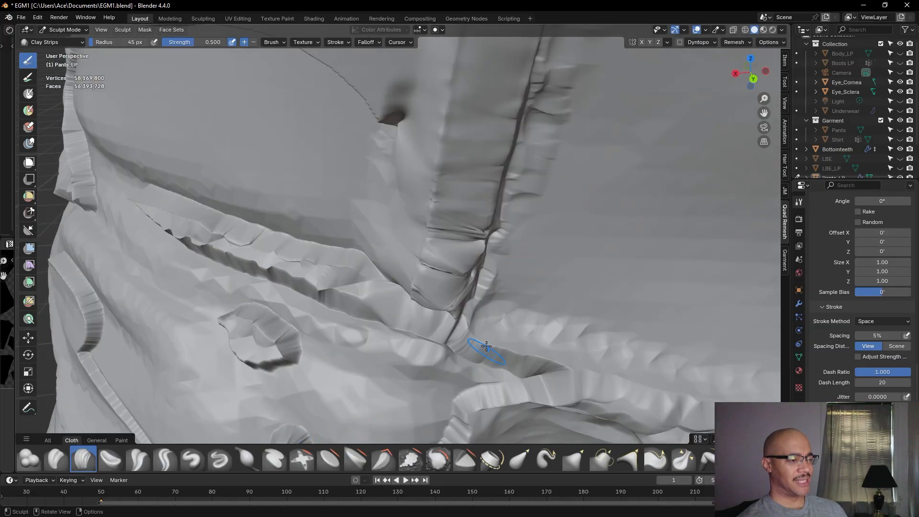
{"action": "left_click_drag", "start_coordinate": [488, 238], "coordinate": [480, 218], "text": "alt"}
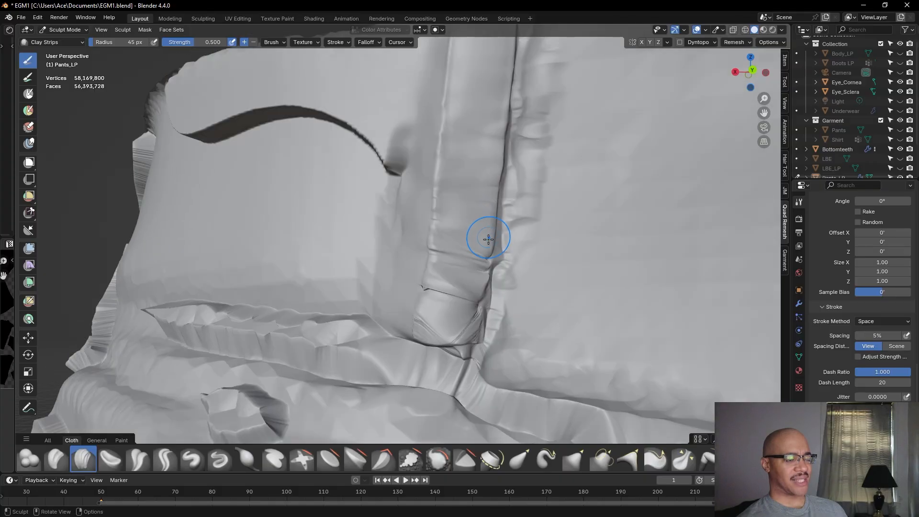
Thicken the belt loop's outer edge just above the upper fold with short Clay Strips strokes at 45 px radius
{"action": "left_click_drag", "start_coordinate": [430, 234], "coordinate": [431, 233]}
{"action": "left_click_drag", "start_coordinate": [431, 232], "coordinate": [430, 250]}
{"action": "middle_click_drag", "start_coordinate": [460, 273], "coordinate": [443, 275]}
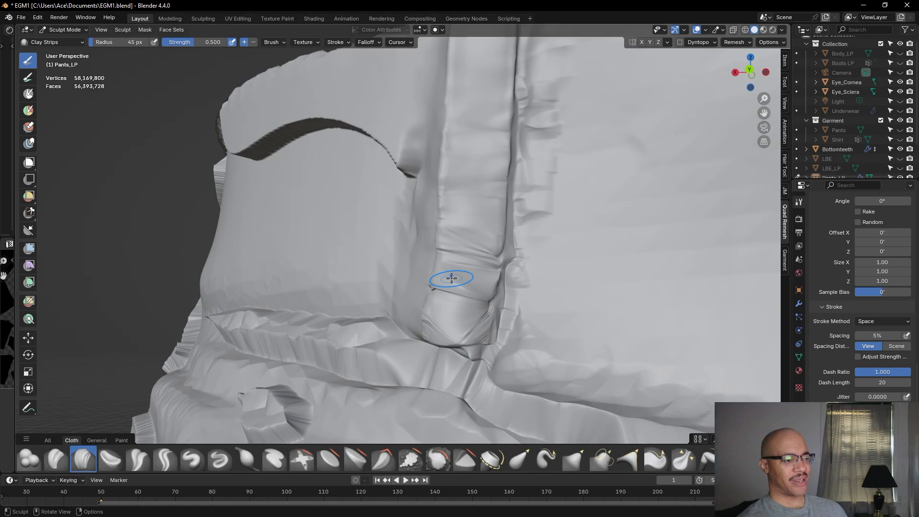
{"action": "middle_click_drag", "start_coordinate": [476, 232], "coordinate": [439, 236]}
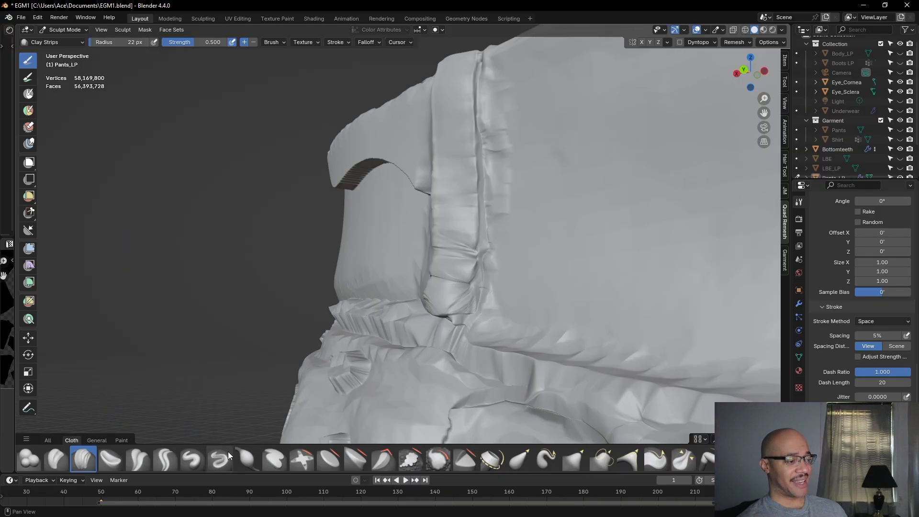
Flatten the upper part of the belt loop's side edge beside the gathered panel, using Flatten/Contrast at 14 px radius
{"action": "left_click", "coordinate": [329, 459]}
{"action": "middle_click_drag", "start_coordinate": [415, 263], "coordinate": [464, 78]}
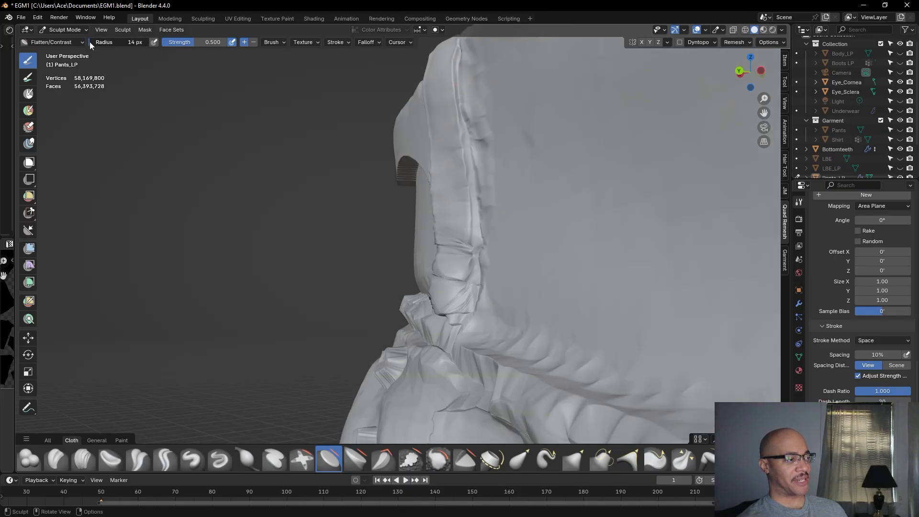
{"action": "left_click_drag", "start_coordinate": [456, 63], "coordinate": [458, 50]}
{"action": "left_click_drag", "start_coordinate": [458, 50], "coordinate": [465, 108]}
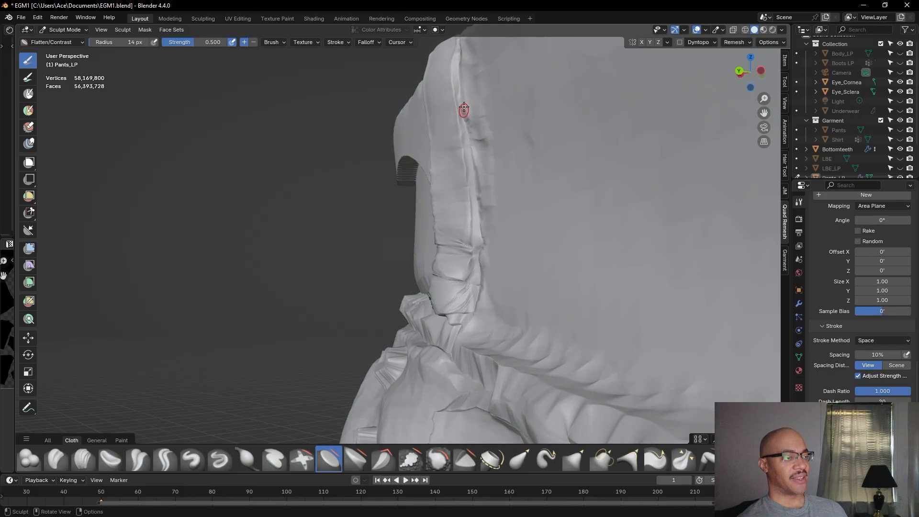
{"action": "left_click_drag", "start_coordinate": [456, 77], "coordinate": [470, 157]}
{"action": "mouse_move", "coordinate": [465, 125]}
{"action": "left_mouse_down"}
{"action": "mouse_move", "coordinate": [465, 150]}
{"action": "mouse_move", "coordinate": [463, 124]}
{"action": "left_mouse_up"}
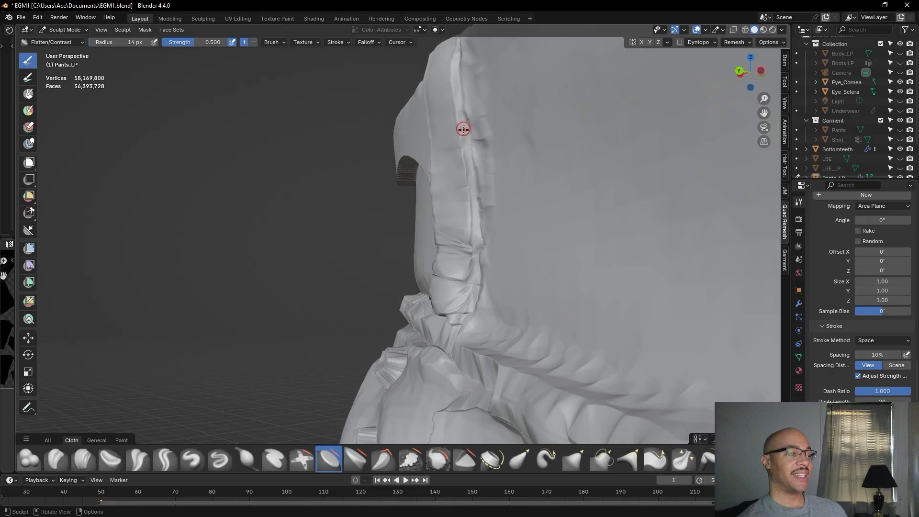
{"action": "middle_click_drag", "start_coordinate": [449, 191], "coordinate": [535, 207]}
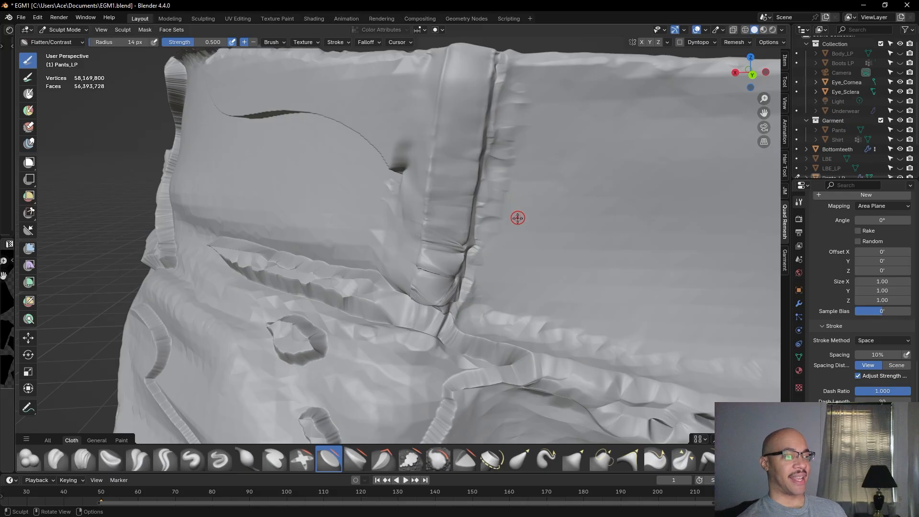
Switch to Draw Sharp at 14 px radius and examine the belt loop's lower folds from the side and front
{"action": "middle_click_drag", "start_coordinate": [508, 240], "coordinate": [515, 172]}
{"action": "scroll", "coordinate": [560, 261], "scroll_direction": "up", "scroll_amount": 3}
{"action": "mouse_move", "coordinate": [570, 273]}
{"action": "middle_mouse_down"}
{"action": "mouse_move", "coordinate": [556, 311]}
{"action": "mouse_move", "coordinate": [531, 320]}
{"action": "mouse_move", "coordinate": [488, 308]}
{"action": "mouse_move", "coordinate": [338, 209]}
{"action": "middle_mouse_up"}
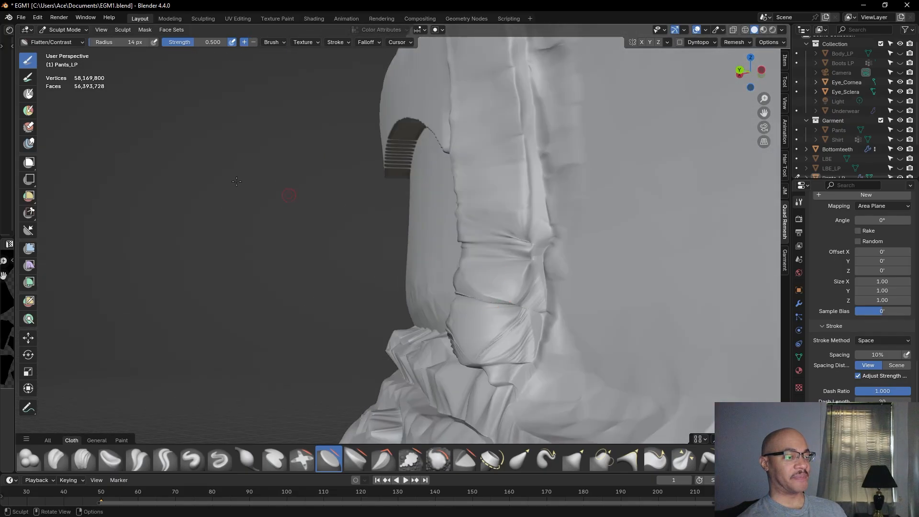
{"action": "left_click", "coordinate": [220, 461]}
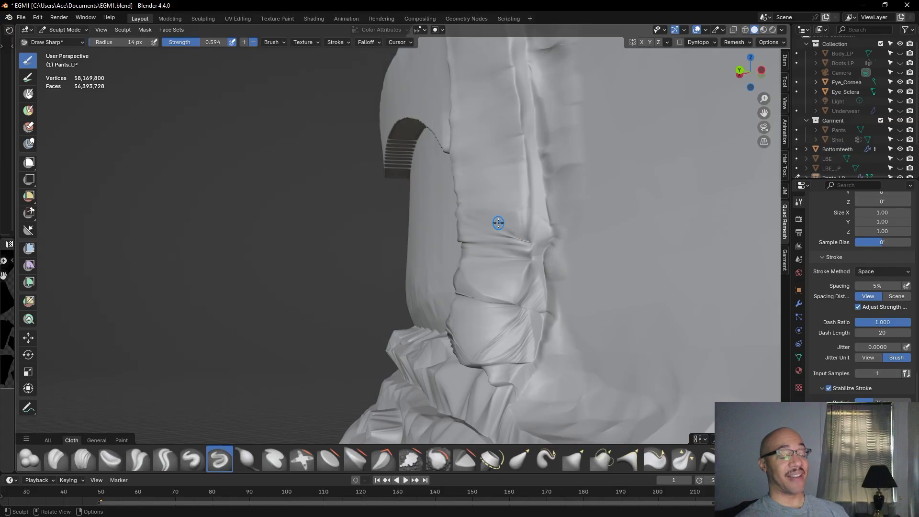
{"action": "mouse_move", "coordinate": [582, 205]}
{"action": "middle_mouse_down"}
{"action": "mouse_move", "coordinate": [626, 236]}
{"action": "mouse_move", "coordinate": [489, 198]}
{"action": "middle_mouse_up"}
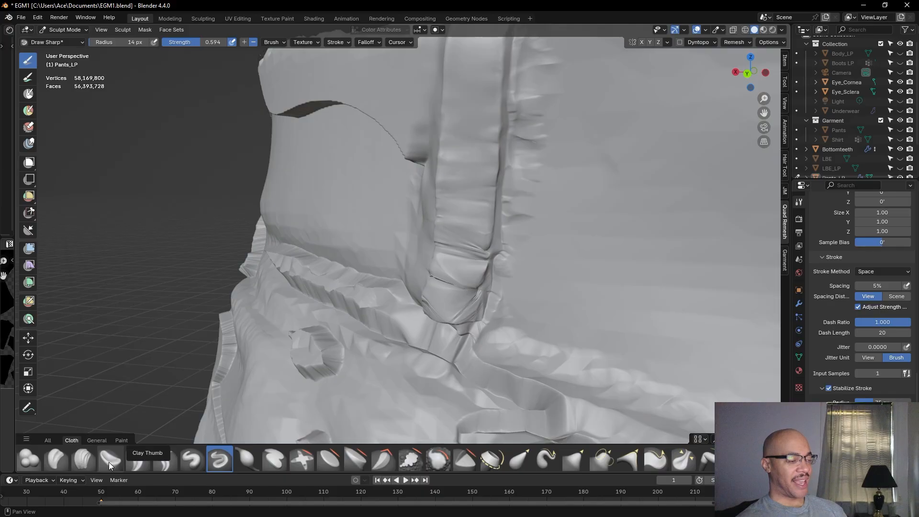
{"action": "middle_click_drag", "start_coordinate": [489, 327], "coordinate": [545, 307]}
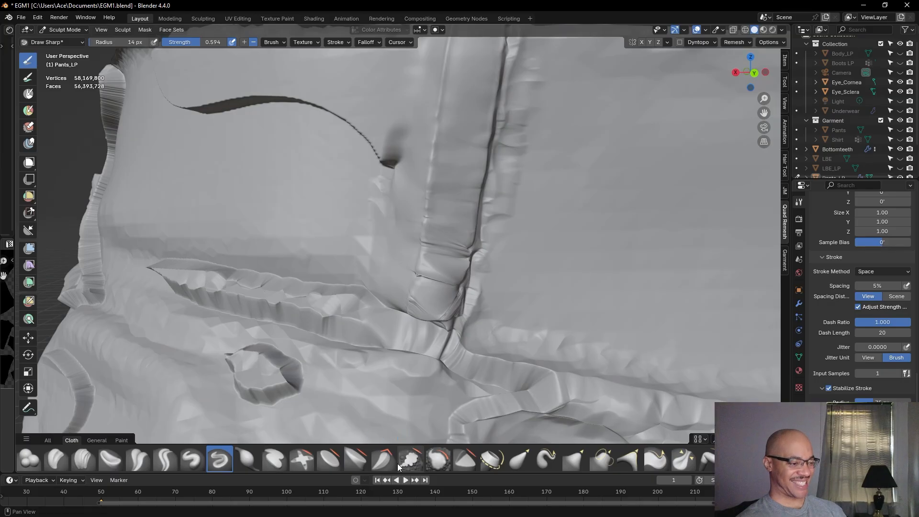
Nudge the belt loop's edge along the gathered panel and beside the upper fold with Grab at 49 px radius
{"action": "left_click", "coordinate": [575, 457]}
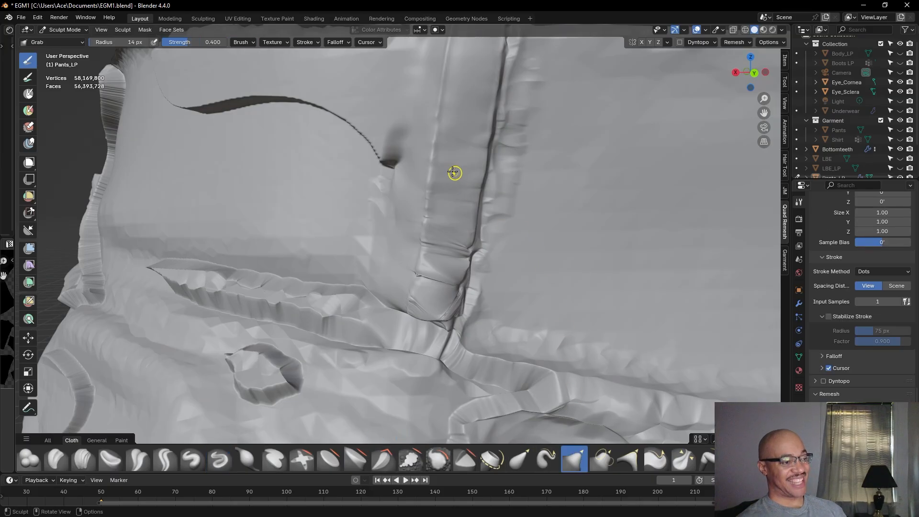
{"action": "left_click_drag", "start_coordinate": [118, 42], "coordinate": [120, 42]}
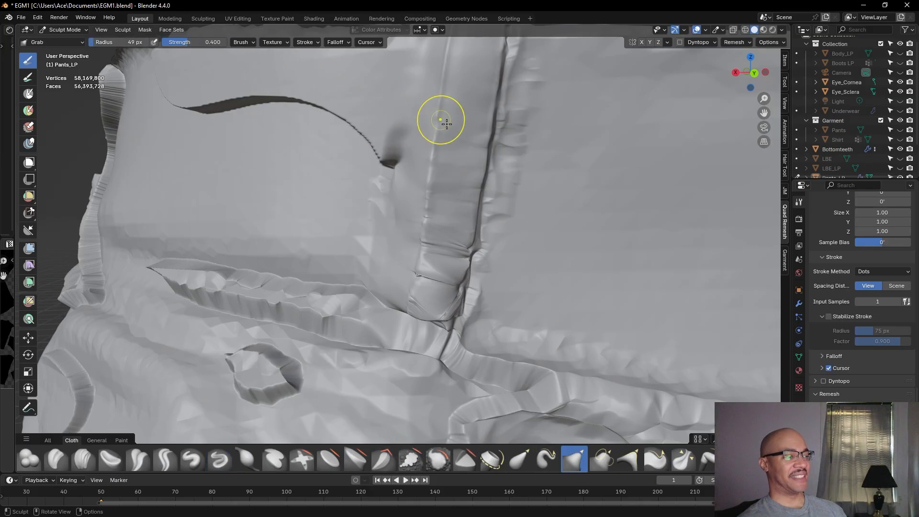
{"action": "left_click_drag", "start_coordinate": [487, 149], "coordinate": [489, 136]}
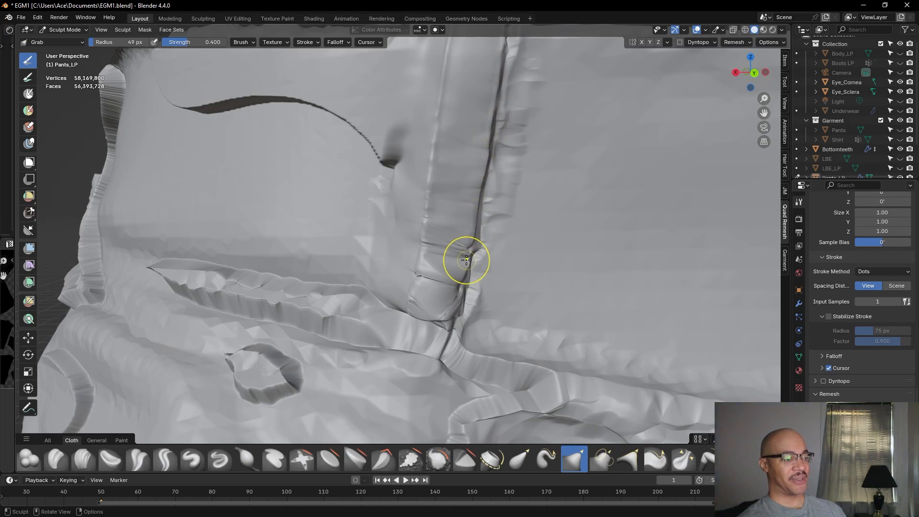
{"action": "left_click_drag", "start_coordinate": [470, 246], "coordinate": [472, 267]}
Examine the belt loop against the surrounding waistband and pocket area from several angles and distances
{"action": "scroll", "coordinate": [437, 267], "scroll_direction": "down", "scroll_amount": 6}
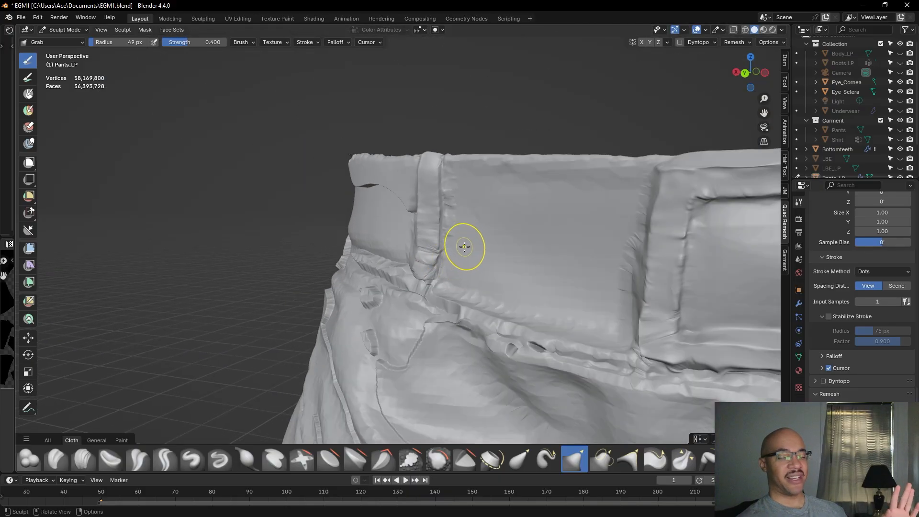
{"action": "mouse_move", "coordinate": [455, 231]}
{"action": "middle_mouse_down"}
{"action": "mouse_move", "coordinate": [446, 214]}
{"action": "mouse_move", "coordinate": [421, 209]}
{"action": "middle_mouse_up"}
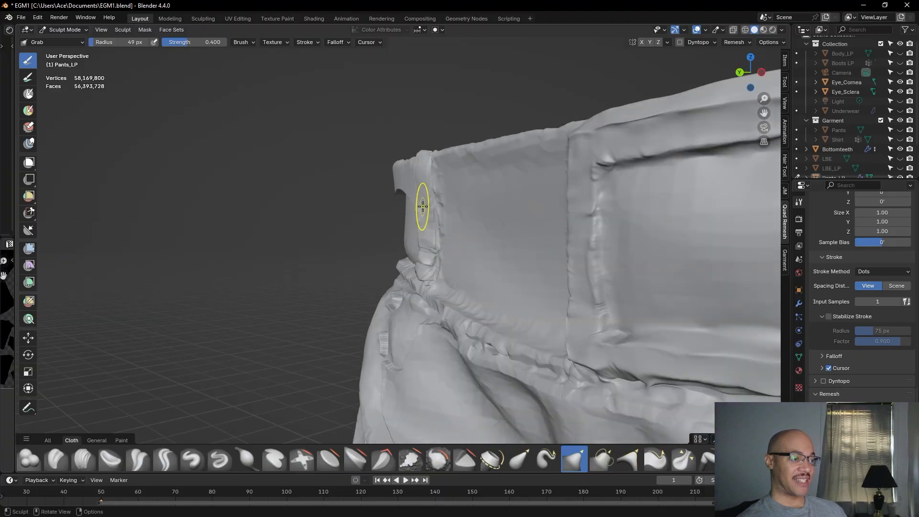
{"action": "scroll", "coordinate": [431, 200], "scroll_direction": "up", "scroll_amount": 6}
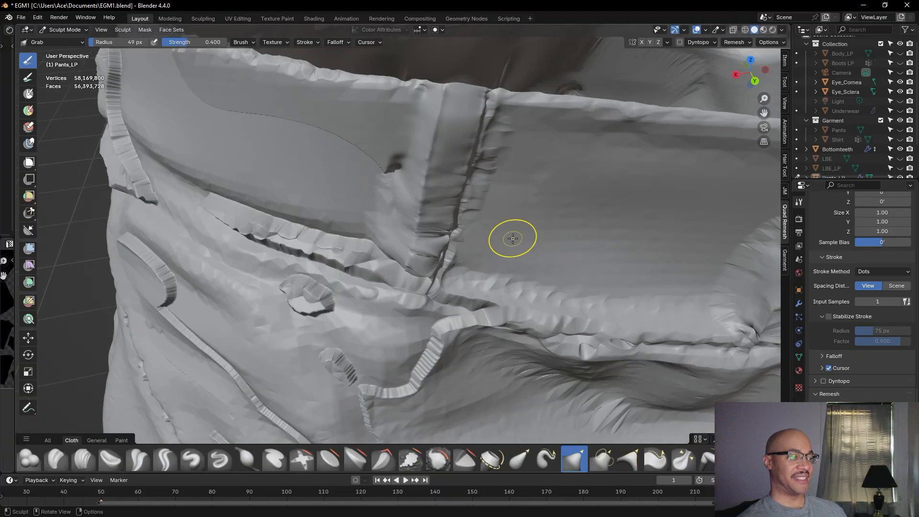
{"action": "middle_click_drag", "start_coordinate": [513, 238], "coordinate": [547, 242]}
{"action": "middle_click_drag", "start_coordinate": [384, 200], "coordinate": [381, 172]}
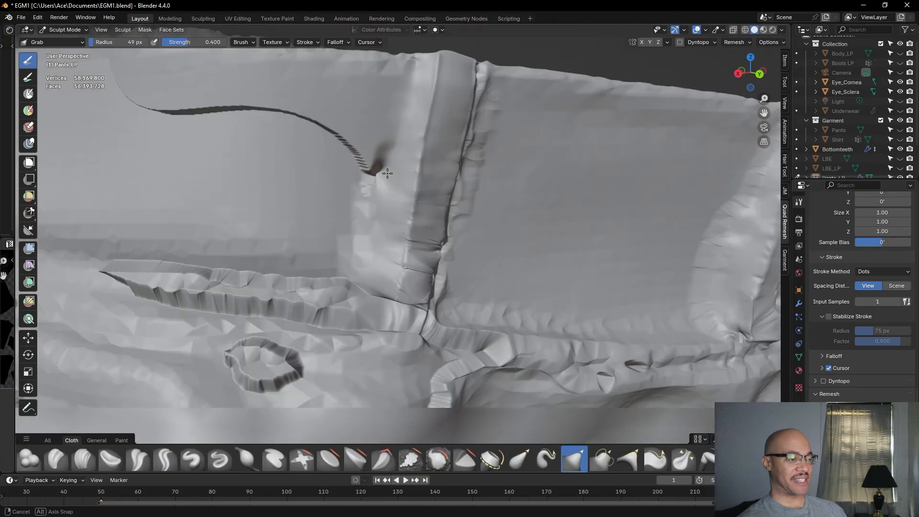
{"action": "scroll", "coordinate": [364, 208], "scroll_direction": "down", "scroll_amount": 6}
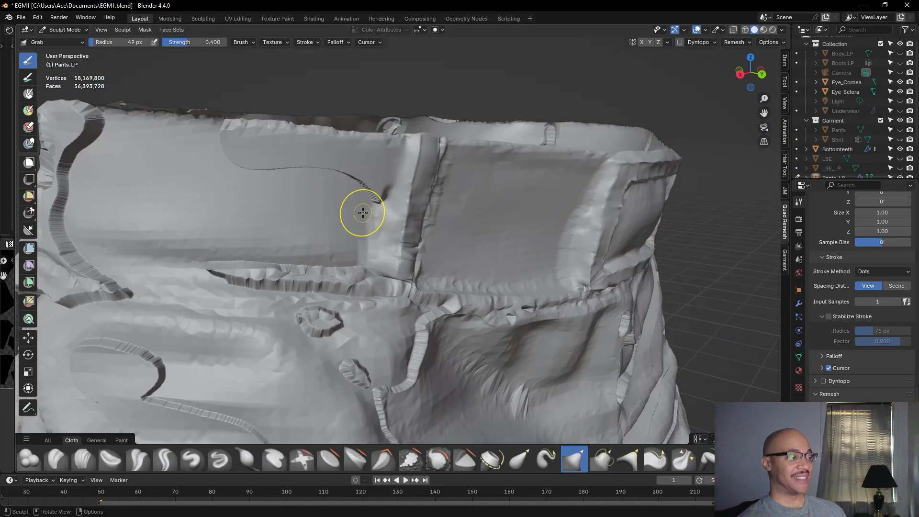
{"action": "middle_click_drag", "start_coordinate": [261, 200], "coordinate": [301, 203]}
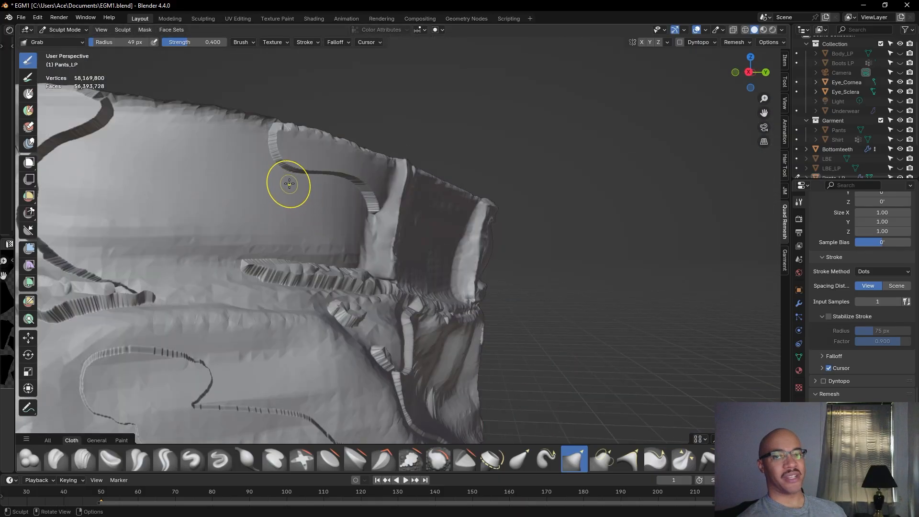
{"action": "middle_click_drag", "start_coordinate": [610, 124], "coordinate": [597, 150]}
{"action": "scroll", "coordinate": [391, 143], "scroll_direction": "up", "scroll_amount": 2}
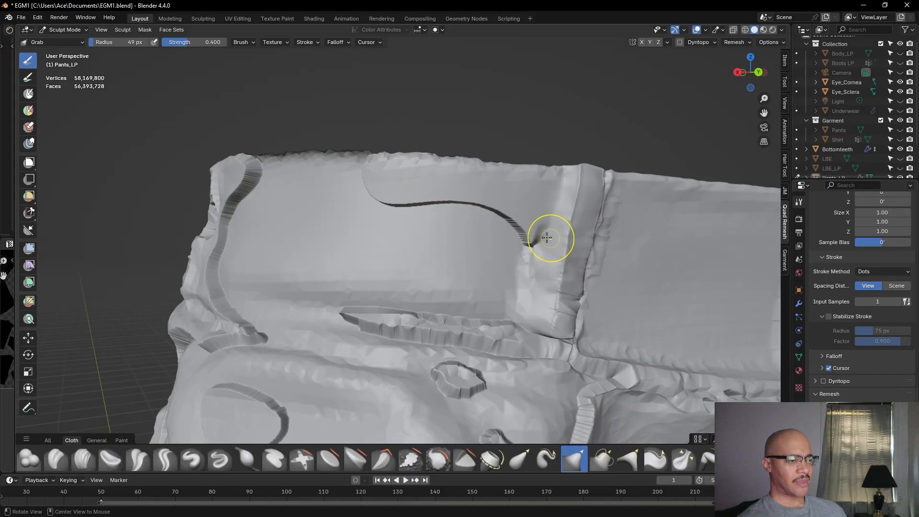
Flatten the belt loop's lower folds and front face with Flatten/Contrast at 30 px radius
{"action": "middle_click_drag", "start_coordinate": [550, 238], "coordinate": [520, 246]}
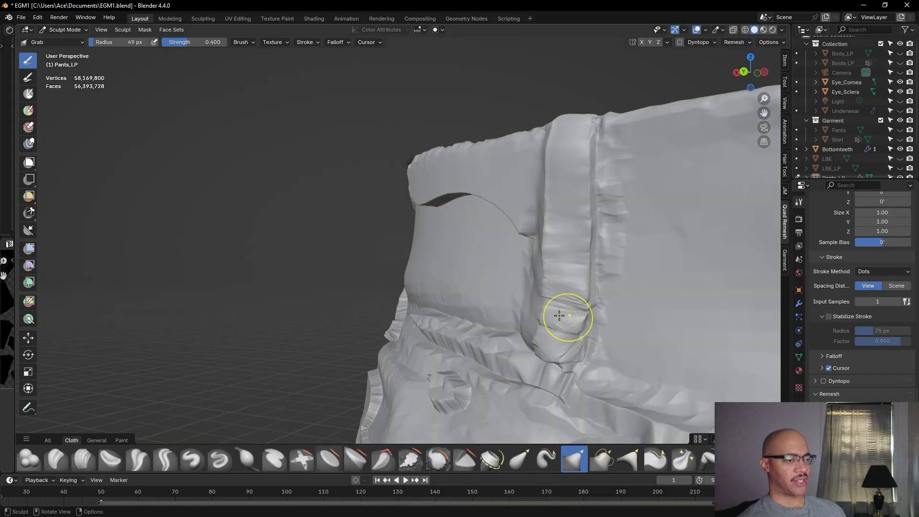
{"action": "left_click_drag", "start_coordinate": [106, 45], "coordinate": [106, 45]}
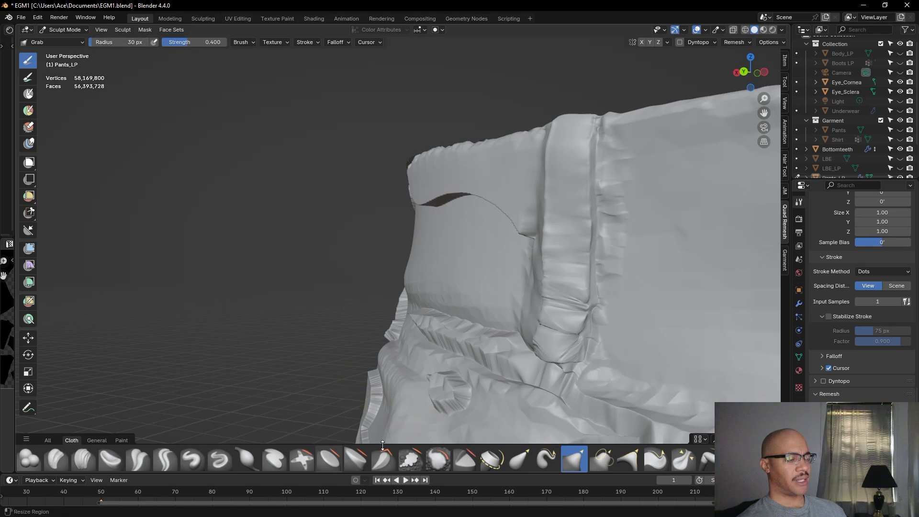
{"action": "left_click", "coordinate": [324, 464]}
{"action": "left_click_drag", "start_coordinate": [567, 258], "coordinate": [567, 260]}
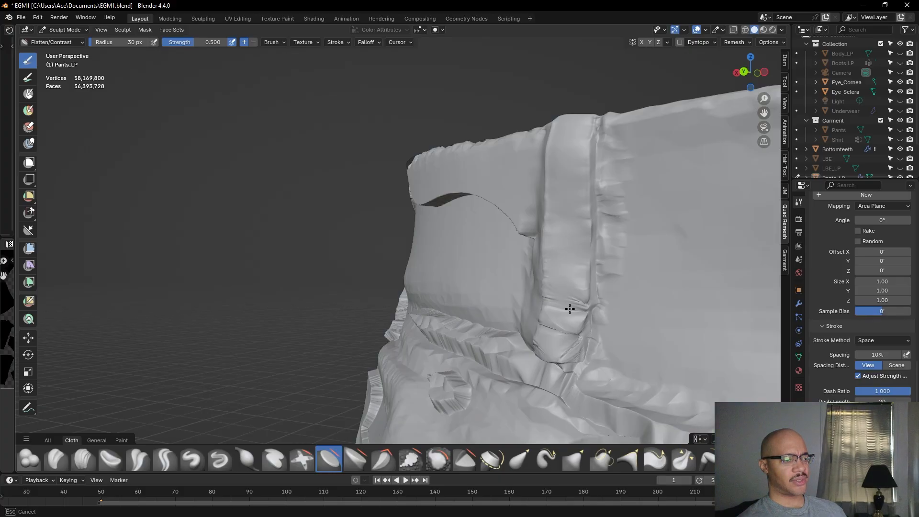
{"action": "left_click_drag", "start_coordinate": [555, 301], "coordinate": [559, 320]}
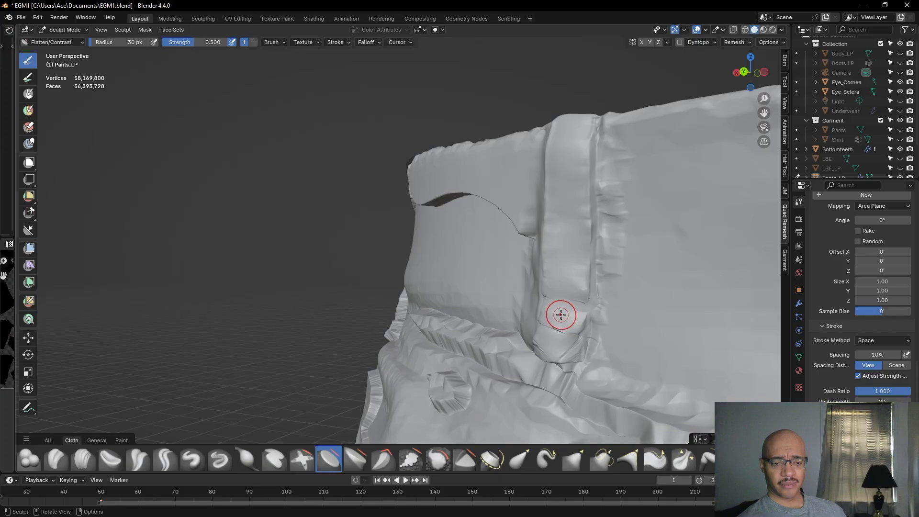
{"action": "left_click_drag", "start_coordinate": [575, 316], "coordinate": [558, 337]}
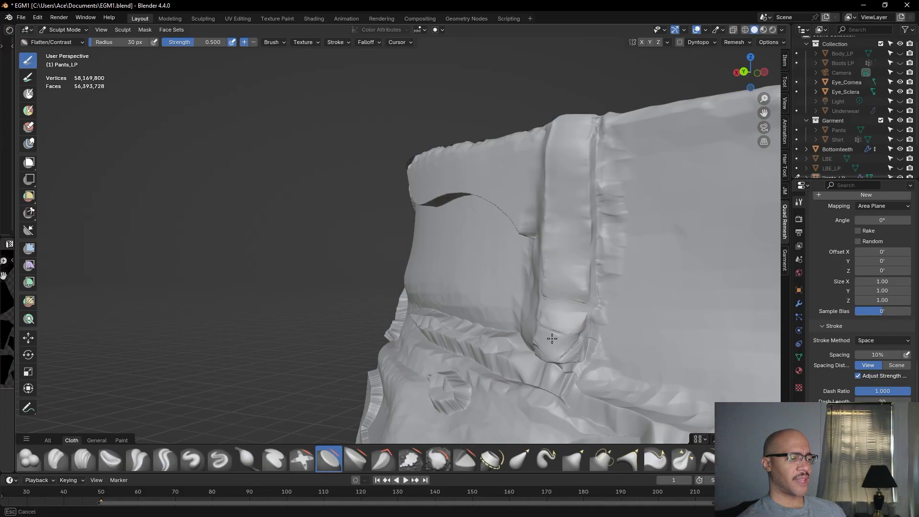
{"action": "mouse_move", "coordinate": [564, 334]}
{"action": "left_mouse_down"}
{"action": "mouse_move", "coordinate": [578, 300]}
{"action": "mouse_move", "coordinate": [567, 312]}
{"action": "left_mouse_up"}
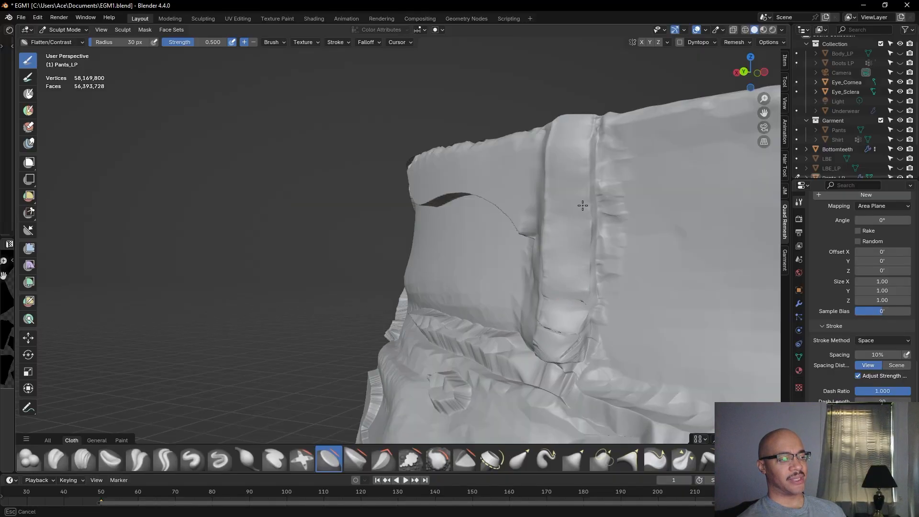
{"action": "mouse_move", "coordinate": [577, 168]}
{"action": "left_mouse_down"}
{"action": "mouse_move", "coordinate": [568, 174]}
{"action": "mouse_move", "coordinate": [560, 314]}
{"action": "mouse_move", "coordinate": [568, 269]}
{"action": "left_mouse_up"}
Flatten the waistband surface beside the belt loop and along the panel's lower edge with Flatten/Contrast at 30 px radius
{"action": "mouse_move", "coordinate": [554, 298]}
{"action": "middle_mouse_down"}
{"action": "mouse_move", "coordinate": [581, 353]}
{"action": "mouse_move", "coordinate": [564, 362]}
{"action": "mouse_move", "coordinate": [573, 366]}
{"action": "mouse_move", "coordinate": [552, 349]}
{"action": "middle_mouse_up"}
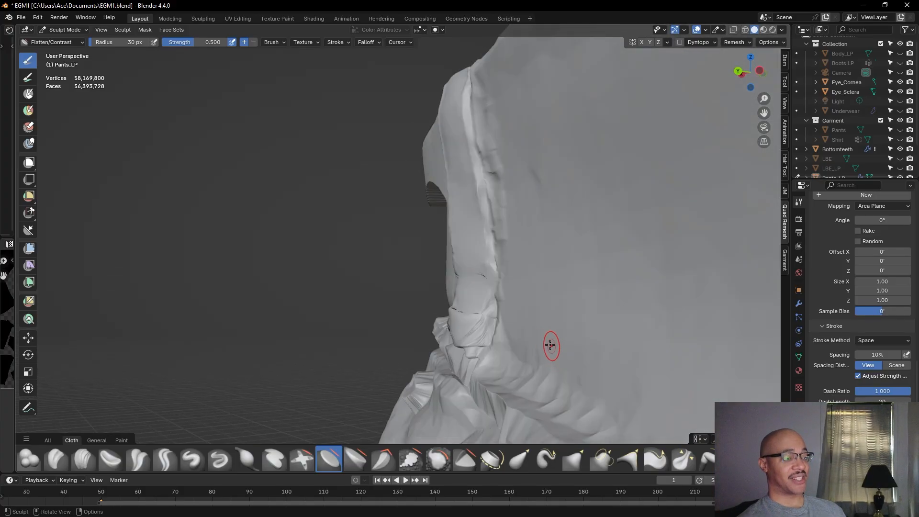
{"action": "middle_click_drag", "start_coordinate": [489, 292], "coordinate": [614, 310]}
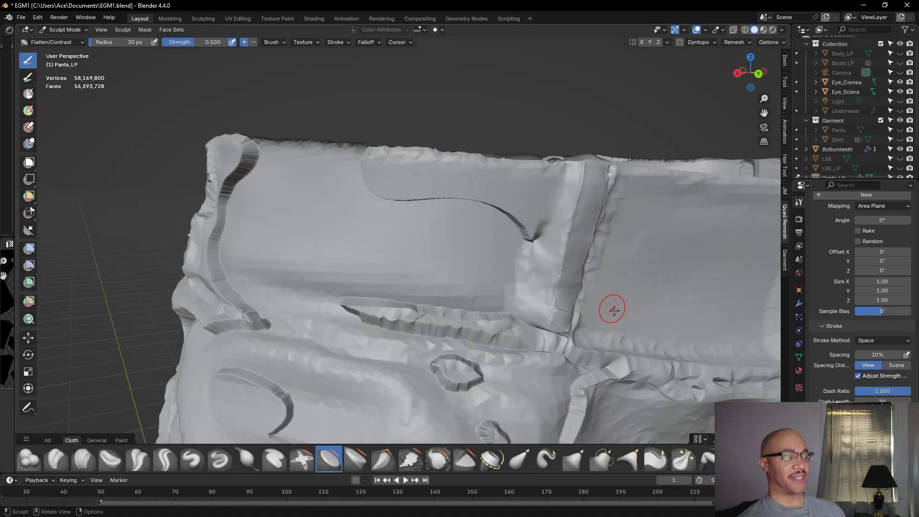
{"action": "left_click_drag", "start_coordinate": [546, 268], "coordinate": [538, 255]}
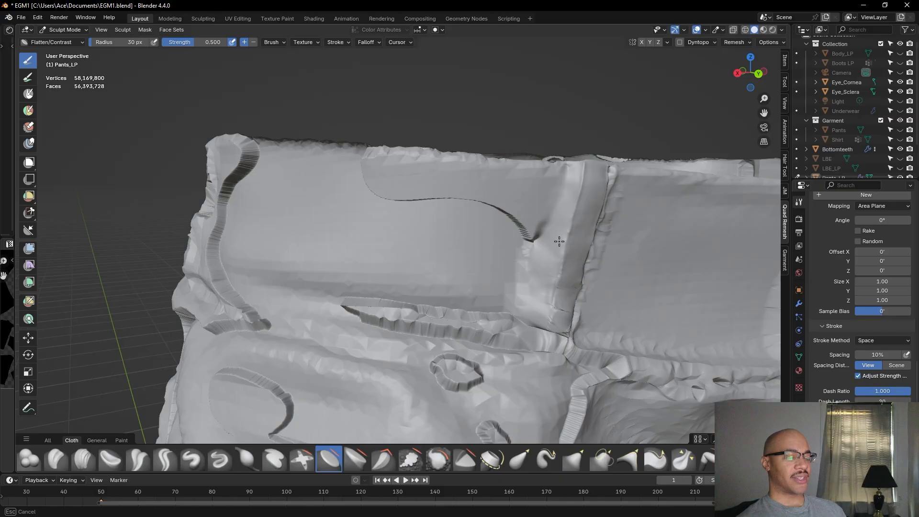
{"action": "mouse_move", "coordinate": [541, 321]}
{"action": "left_mouse_down"}
{"action": "mouse_move", "coordinate": [532, 263]}
{"action": "mouse_move", "coordinate": [530, 303]}
{"action": "mouse_move", "coordinate": [516, 293]}
{"action": "mouse_move", "coordinate": [501, 303]}
{"action": "left_mouse_up"}
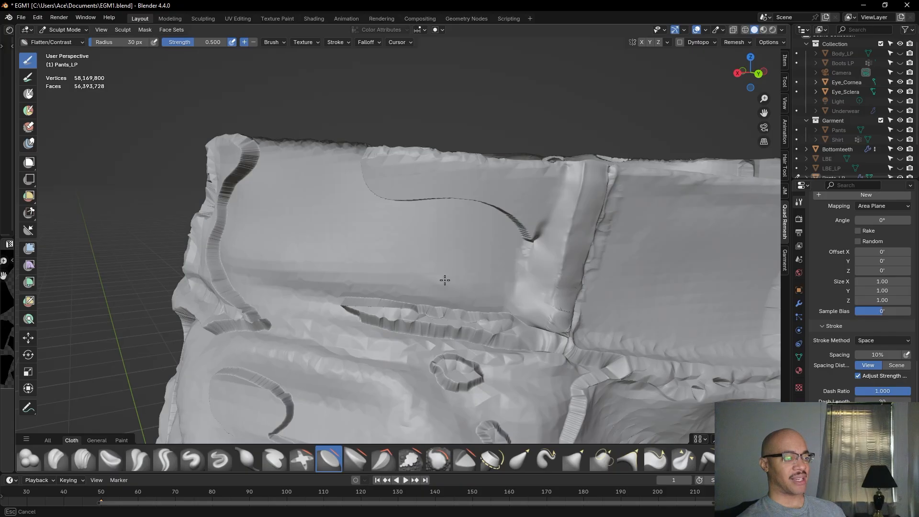
{"action": "left_click_drag", "start_coordinate": [370, 272], "coordinate": [363, 274]}
{"action": "mouse_move", "coordinate": [464, 294]}
{"action": "left_mouse_down"}
{"action": "mouse_move", "coordinate": [333, 286]}
{"action": "mouse_move", "coordinate": [324, 271]}
{"action": "mouse_move", "coordinate": [335, 271]}
{"action": "mouse_move", "coordinate": [304, 277]}
{"action": "mouse_move", "coordinate": [218, 258]}
{"action": "left_mouse_up"}
{"action": "mouse_move", "coordinate": [314, 274]}
{"action": "left_mouse_down"}
{"action": "mouse_move", "coordinate": [370, 262]}
{"action": "mouse_move", "coordinate": [439, 268]}
{"action": "mouse_move", "coordinate": [435, 295]}
{"action": "mouse_move", "coordinate": [433, 281]}
{"action": "mouse_move", "coordinate": [474, 299]}
{"action": "mouse_move", "coordinate": [445, 277]}
{"action": "left_mouse_up"}
Flatten the belt loop's lower half and the waistband strip between it and the curved ridge, keeping the 30 px radius
{"action": "middle_click_drag", "start_coordinate": [509, 281], "coordinate": [493, 279]}
{"action": "middle_click_drag", "start_coordinate": [614, 324], "coordinate": [611, 324]}
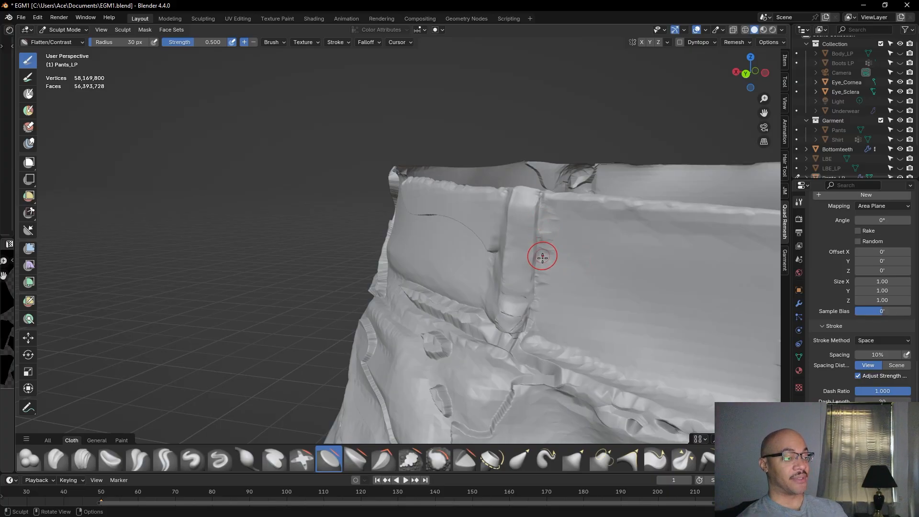
{"action": "scroll", "coordinate": [543, 263], "scroll_direction": "up", "scroll_amount": 2}
{"action": "middle_click_drag", "start_coordinate": [604, 347], "coordinate": [540, 328]}
{"action": "mouse_move", "coordinate": [625, 323]}
{"action": "middle_mouse_down"}
{"action": "mouse_move", "coordinate": [643, 259]}
{"action": "mouse_move", "coordinate": [661, 289]}
{"action": "mouse_move", "coordinate": [642, 330]}
{"action": "middle_mouse_up"}
{"action": "mouse_move", "coordinate": [587, 326]}
{"action": "left_mouse_down"}
{"action": "mouse_move", "coordinate": [589, 304]}
{"action": "mouse_move", "coordinate": [579, 345]}
{"action": "mouse_move", "coordinate": [591, 306]}
{"action": "left_mouse_up"}
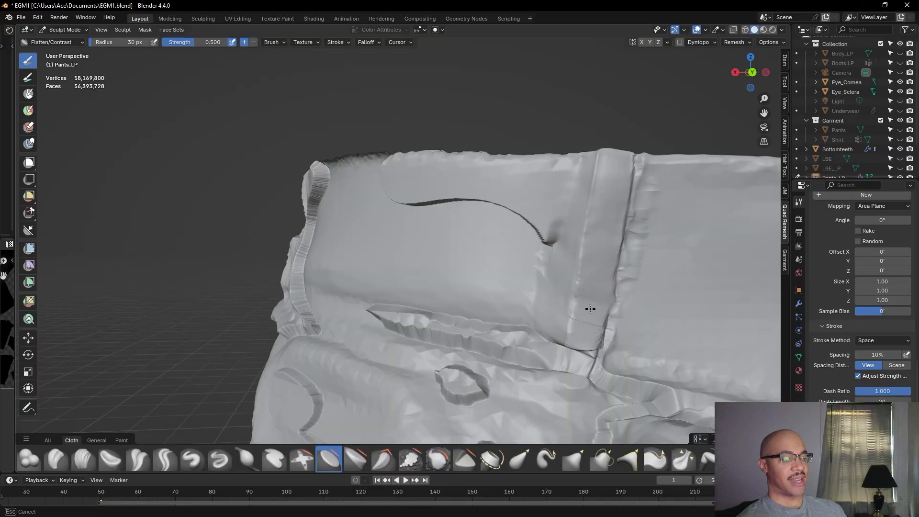
{"action": "left_click_drag", "start_coordinate": [594, 270], "coordinate": [593, 248]}
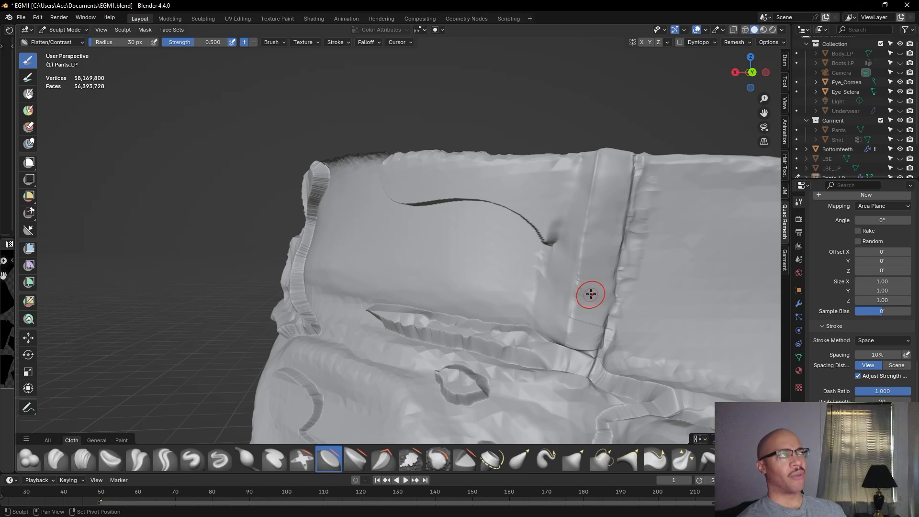
{"action": "left_click_drag", "start_coordinate": [551, 297], "coordinate": [567, 276]}
{"action": "left_click_drag", "start_coordinate": [562, 317], "coordinate": [561, 314]}
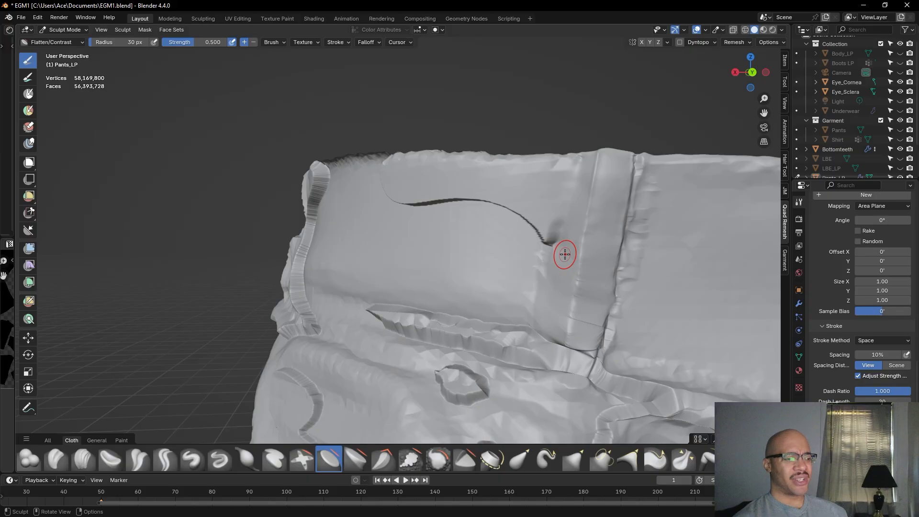
Sharpen the crease along the belt loop's edge by the gathered panel down to its base, using Draw Sharp at 18 px radius
{"action": "mouse_move", "coordinate": [418, 173]}
{"action": "middle_mouse_down"}
{"action": "mouse_move", "coordinate": [482, 154]}
{"action": "mouse_move", "coordinate": [484, 119]}
{"action": "middle_mouse_up"}
{"action": "scroll", "coordinate": [526, 278], "scroll_direction": "up", "scroll_amount": 3}
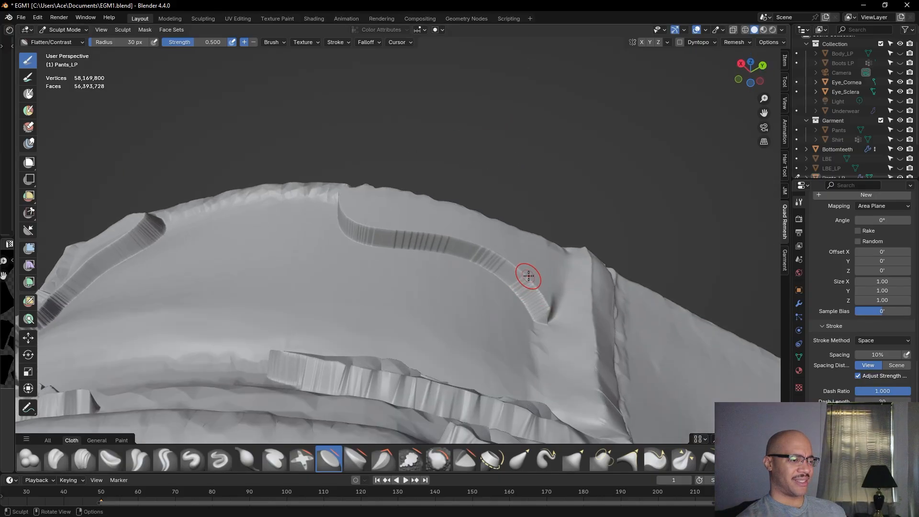
{"action": "scroll", "coordinate": [328, 218], "scroll_direction": "down", "scroll_amount": 3}
{"action": "middle_click_drag", "start_coordinate": [328, 217], "coordinate": [595, 264]}
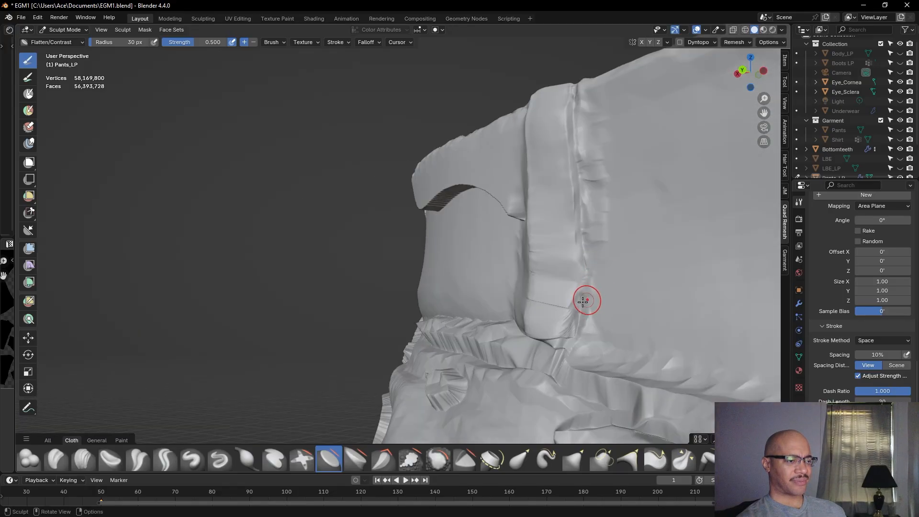
{"action": "left_click", "coordinate": [219, 464]}
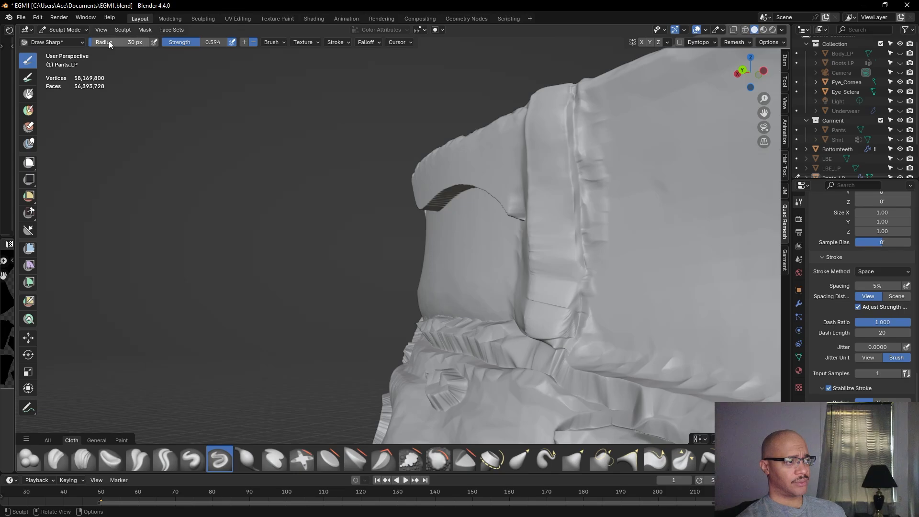
{"action": "left_click_drag", "start_coordinate": [115, 42], "coordinate": [113, 42]}
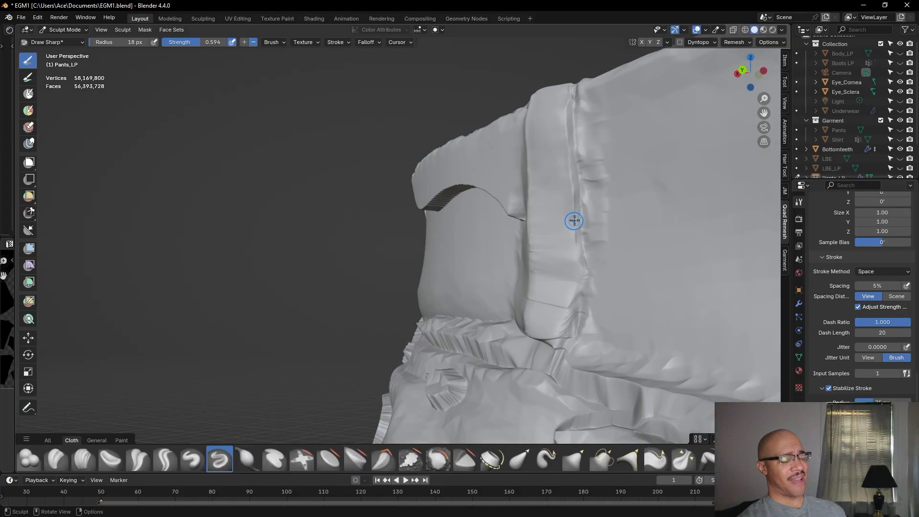
{"action": "mouse_move", "coordinate": [578, 219]}
{"action": "left_mouse_down"}
{"action": "mouse_move", "coordinate": [576, 233]}
{"action": "mouse_move", "coordinate": [572, 224]}
{"action": "left_mouse_up"}
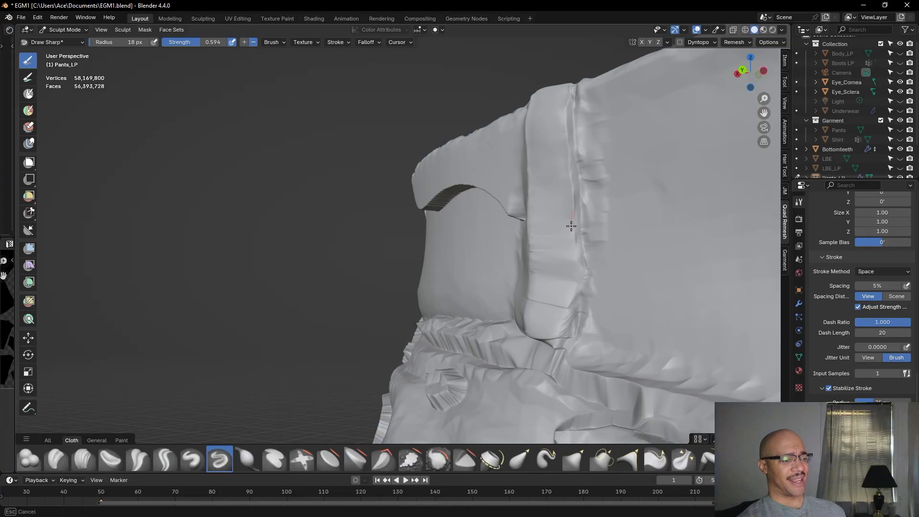
{"action": "left_click_drag", "start_coordinate": [579, 285], "coordinate": [583, 300]}
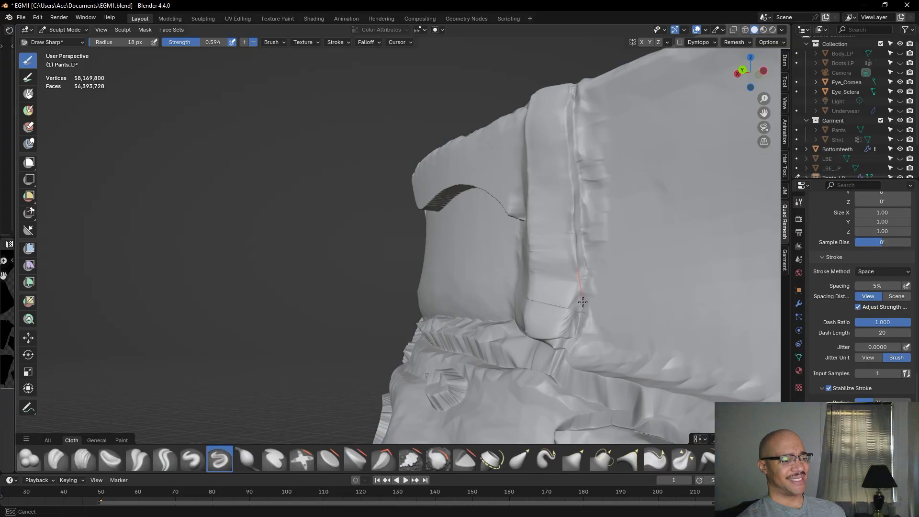
{"action": "left_click_drag", "start_coordinate": [572, 332], "coordinate": [564, 335]}
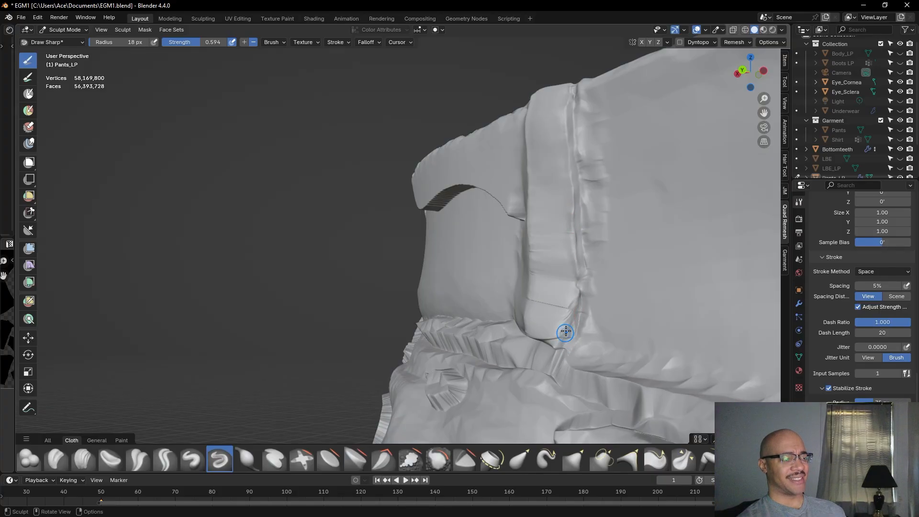
Carve a sharp crease along the belt loop's opposite edge, on the curved-ridge side, down past its base with Draw Sharp
{"action": "middle_click_drag", "start_coordinate": [561, 343], "coordinate": [659, 293]}
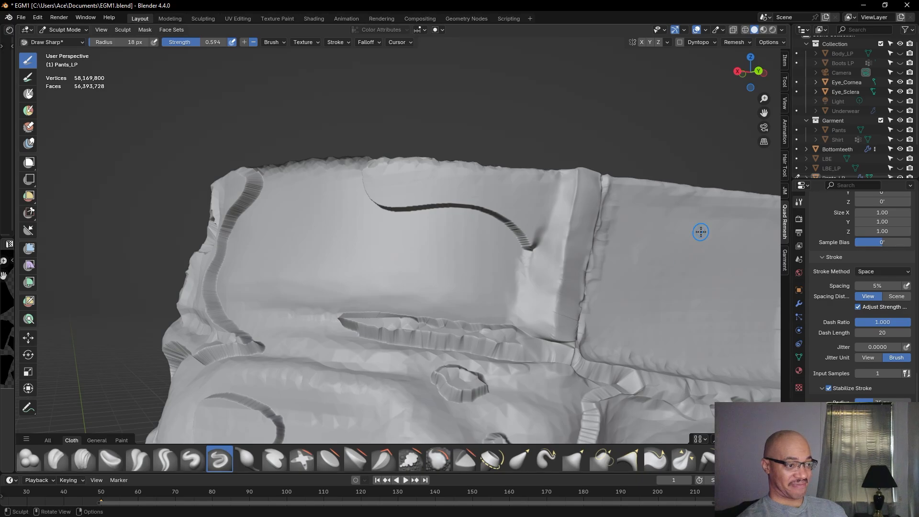
{"action": "left_click_drag", "start_coordinate": [566, 240], "coordinate": [565, 244]}
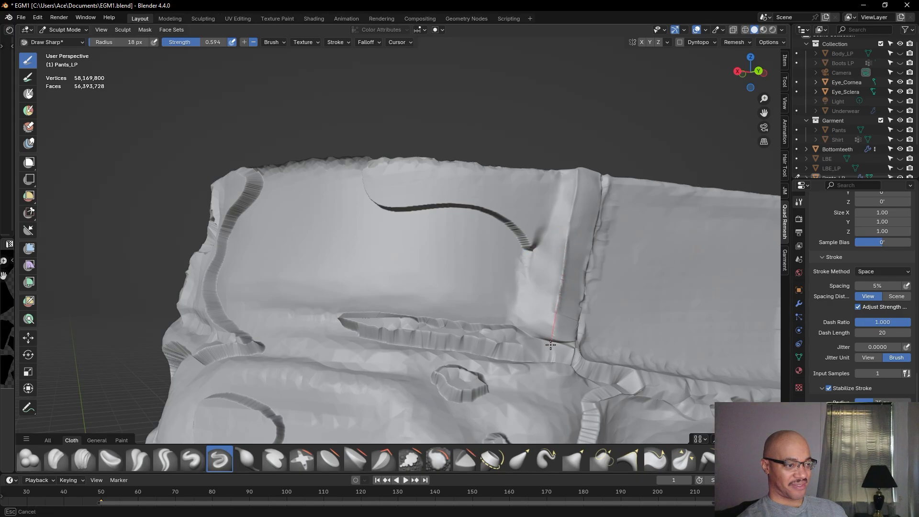
{"action": "left_click_drag", "start_coordinate": [545, 373], "coordinate": [554, 323]}
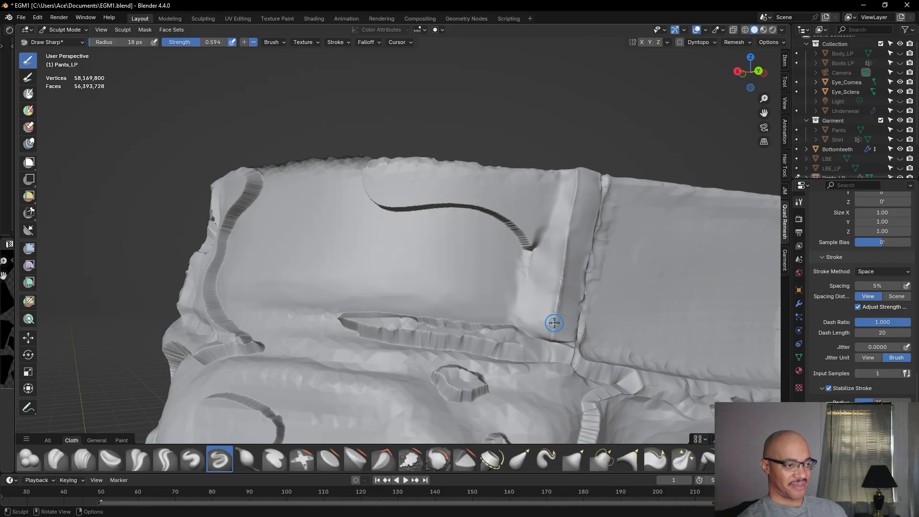
Nudge both side edges of the belt loop into a slightly irregular outline with Grab at 45 px radius
{"action": "middle_click_drag", "start_coordinate": [554, 322], "coordinate": [513, 308]}
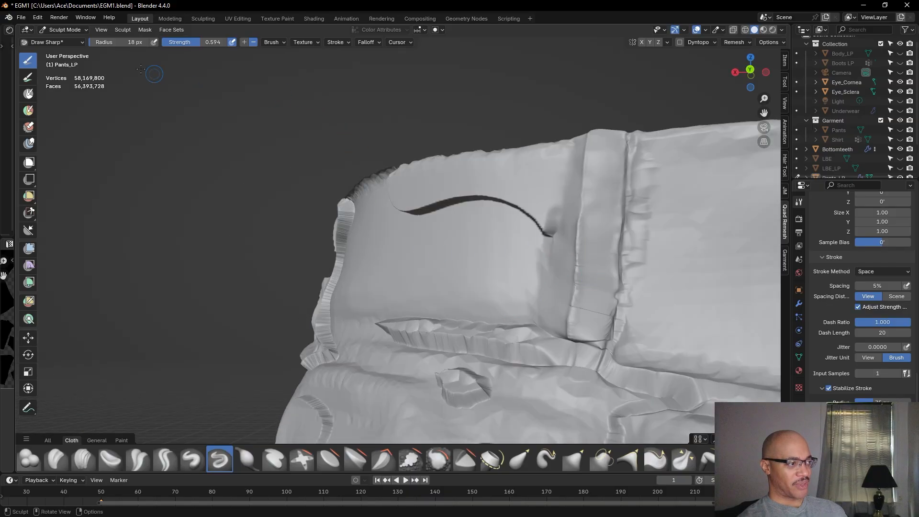
{"action": "left_click", "coordinate": [105, 42]}
{"action": "type", "text": "45"}
{"action": "key", "text": "Return"}
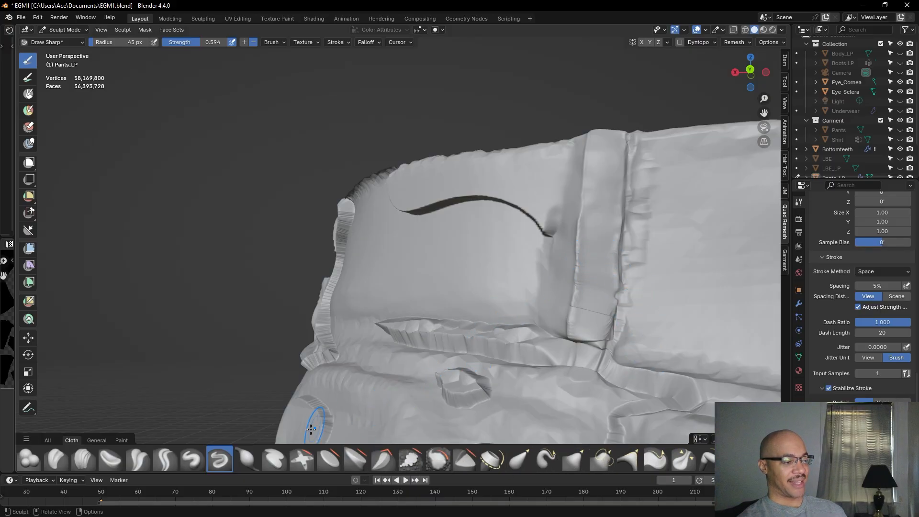
{"action": "left_click", "coordinate": [577, 460]}
{"action": "mouse_move", "coordinate": [576, 222]}
{"action": "left_mouse_down"}
{"action": "mouse_move", "coordinate": [581, 211]}
{"action": "mouse_move", "coordinate": [579, 246]}
{"action": "left_mouse_up"}
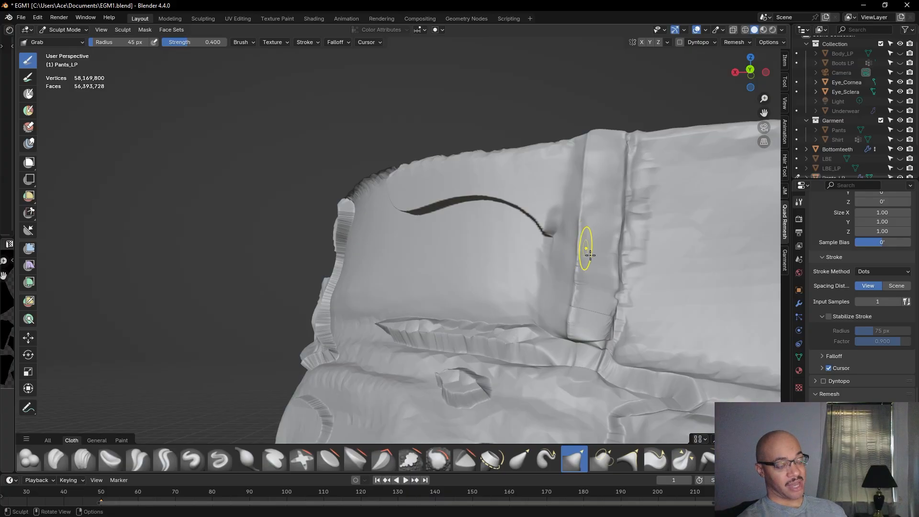
{"action": "left_click_drag", "start_coordinate": [574, 286], "coordinate": [577, 268]}
{"action": "left_click_drag", "start_coordinate": [615, 291], "coordinate": [612, 289]}
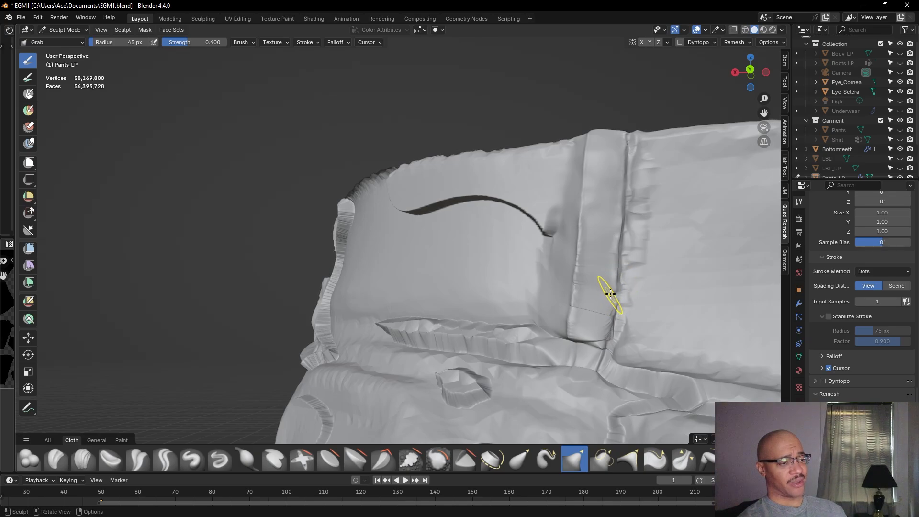
{"action": "left_click_drag", "start_coordinate": [612, 290], "coordinate": [610, 277]}
Adjust the belt loop's upper edge and its lower fold in side profile with Grab at 45 px radius
{"action": "middle_click_drag", "start_coordinate": [610, 277], "coordinate": [687, 304]}
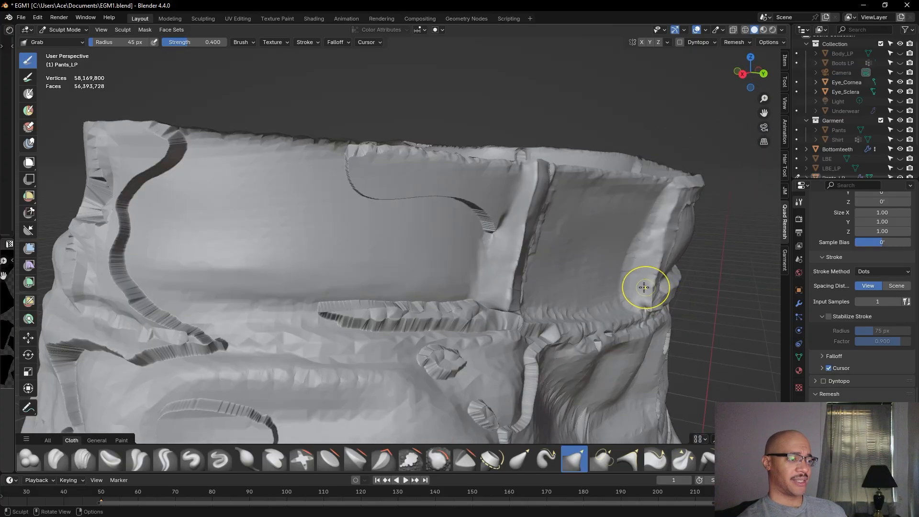
{"action": "left_click_drag", "start_coordinate": [544, 174], "coordinate": [550, 195]}
{"action": "mouse_move", "coordinate": [550, 195]}
{"action": "middle_mouse_down"}
{"action": "mouse_move", "coordinate": [548, 238]}
{"action": "mouse_move", "coordinate": [486, 226]}
{"action": "mouse_move", "coordinate": [554, 261]}
{"action": "mouse_move", "coordinate": [468, 242]}
{"action": "mouse_move", "coordinate": [515, 273]}
{"action": "mouse_move", "coordinate": [519, 293]}
{"action": "mouse_move", "coordinate": [507, 297]}
{"action": "middle_mouse_up"}
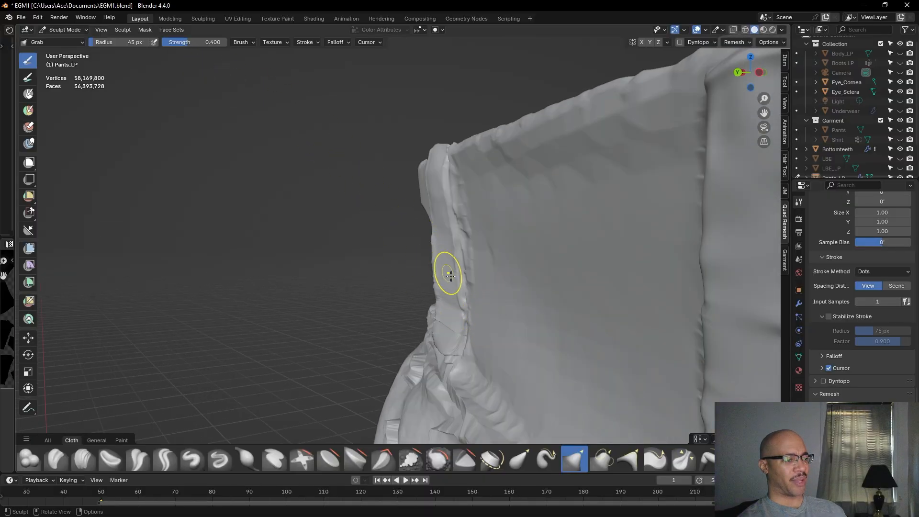
{"action": "mouse_move", "coordinate": [461, 313]}
{"action": "left_mouse_down"}
{"action": "mouse_move", "coordinate": [447, 328]}
{"action": "mouse_move", "coordinate": [458, 332]}
{"action": "mouse_move", "coordinate": [463, 316]}
{"action": "left_mouse_up"}
Reshape the belt loop and adjoining waistband from above with Grab at 76 px radius
{"action": "middle_click_drag", "start_coordinate": [468, 319], "coordinate": [444, 269]}
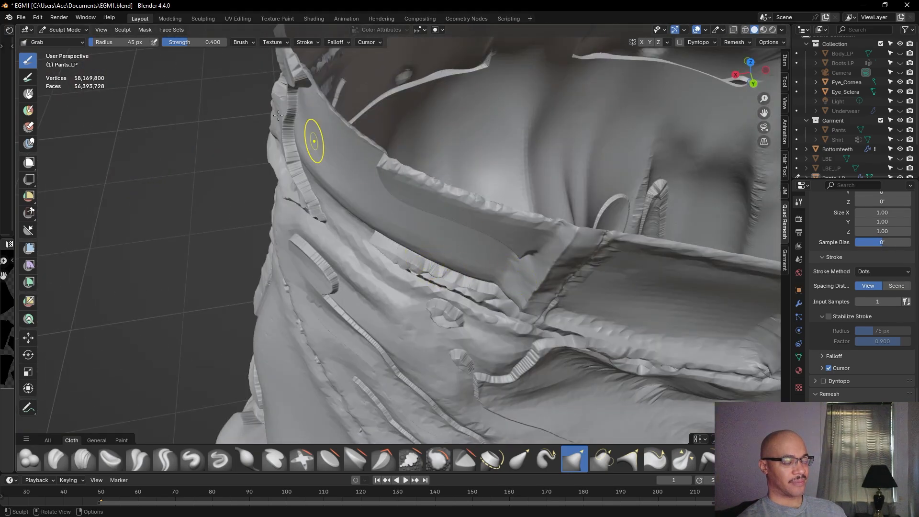
{"action": "left_click_drag", "start_coordinate": [125, 42], "coordinate": [130, 42]}
{"action": "mouse_move", "coordinate": [582, 313]}
{"action": "left_mouse_down"}
{"action": "mouse_move", "coordinate": [537, 308]}
{"action": "mouse_move", "coordinate": [538, 283]}
{"action": "mouse_move", "coordinate": [550, 293]}
{"action": "mouse_move", "coordinate": [544, 287]}
{"action": "left_mouse_up"}
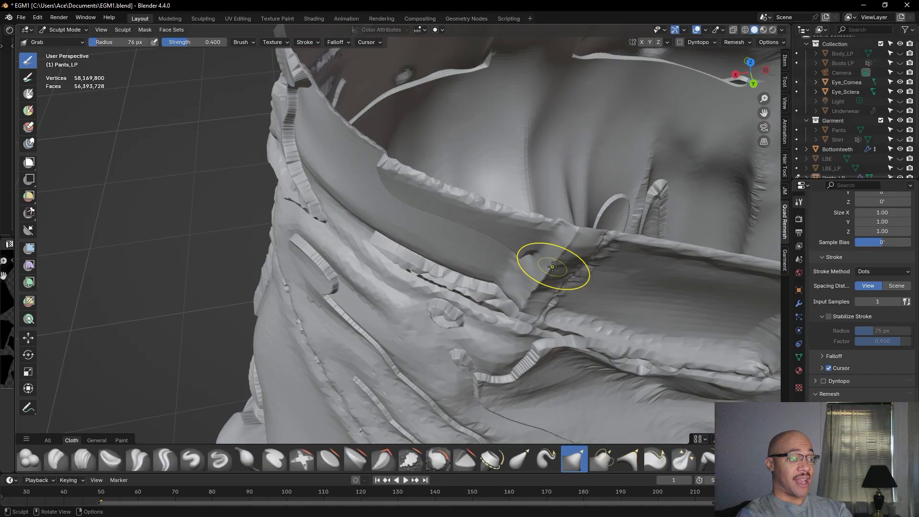
{"action": "scroll", "coordinate": [462, 283], "scroll_direction": "up", "scroll_amount": 3}
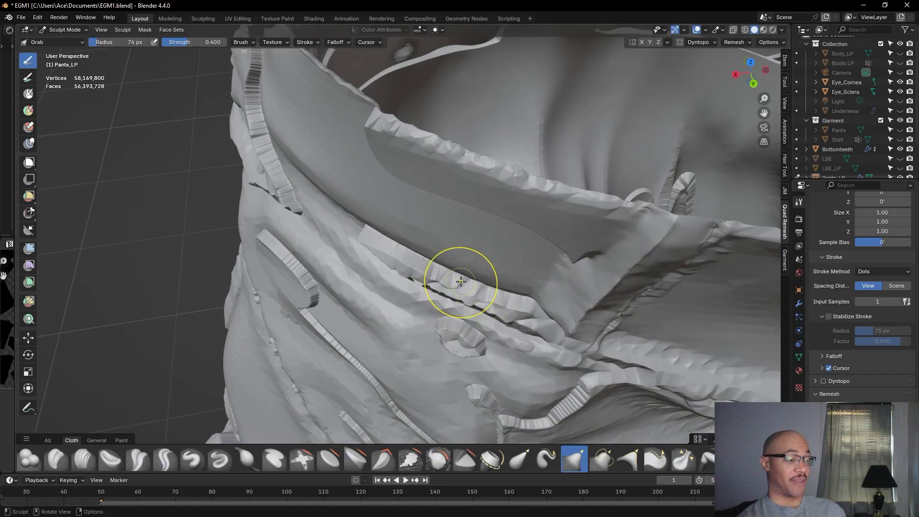
Pull the upper end of the waistband's curved ridge downward with Grab at 25 px radius
{"action": "mouse_move", "coordinate": [466, 236]}
{"action": "middle_mouse_down"}
{"action": "mouse_move", "coordinate": [527, 150]}
{"action": "mouse_move", "coordinate": [513, 144]}
{"action": "middle_mouse_up"}
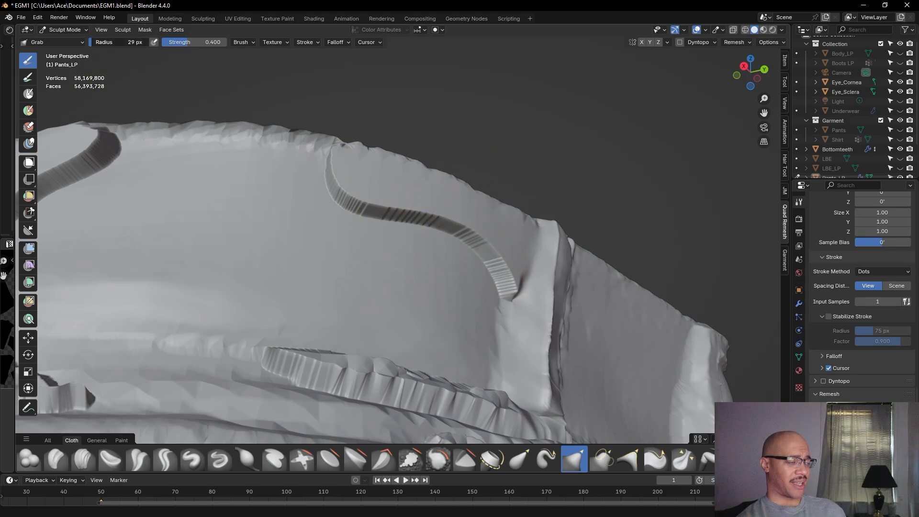
{"action": "left_click_drag", "start_coordinate": [119, 42], "coordinate": [117, 42]}
{"action": "mouse_move", "coordinate": [332, 165]}
{"action": "left_mouse_down"}
{"action": "mouse_move", "coordinate": [343, 185]}
{"action": "mouse_move", "coordinate": [332, 187]}
{"action": "left_mouse_up"}
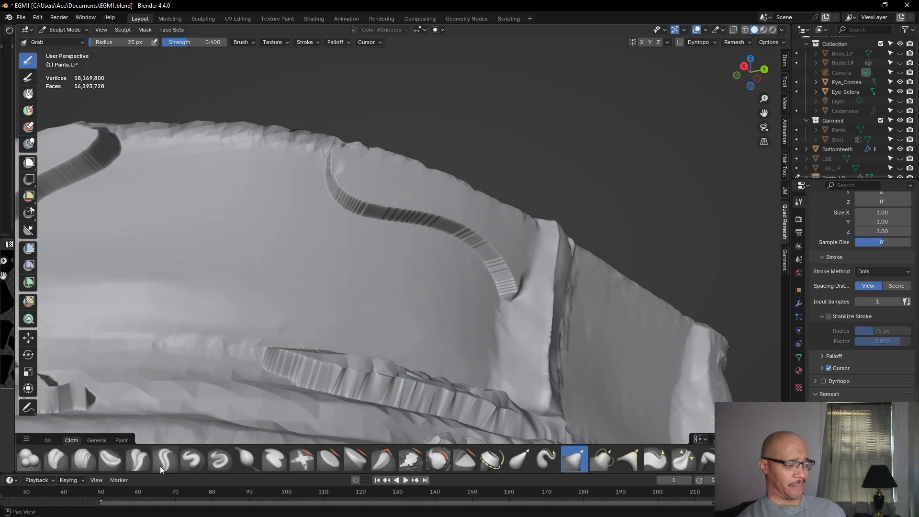
Scrape the middle of the waistband's curved ridge with Scrape/Fill at 25 px radius and 0.700 strength
{"action": "left_click", "coordinate": [420, 457]}
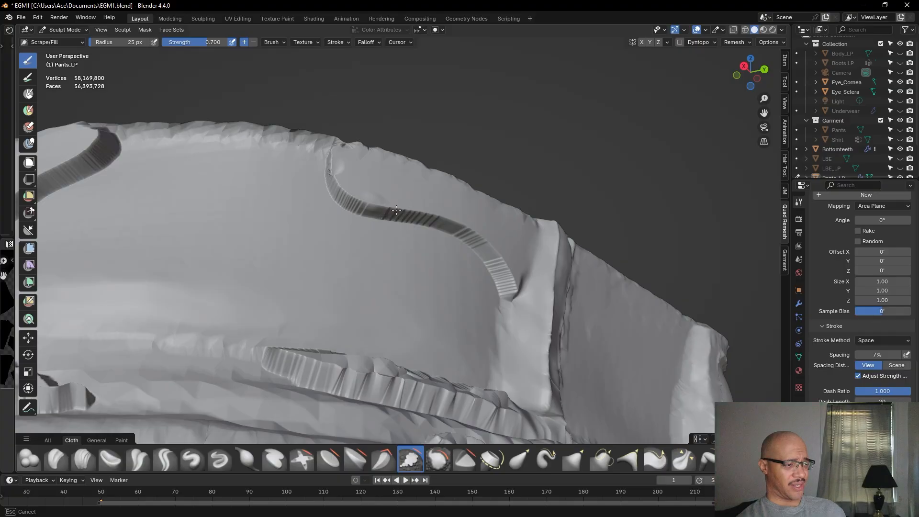
{"action": "left_click_drag", "start_coordinate": [374, 214], "coordinate": [375, 216]}
{"action": "middle_click_drag", "start_coordinate": [413, 236], "coordinate": [455, 254]}
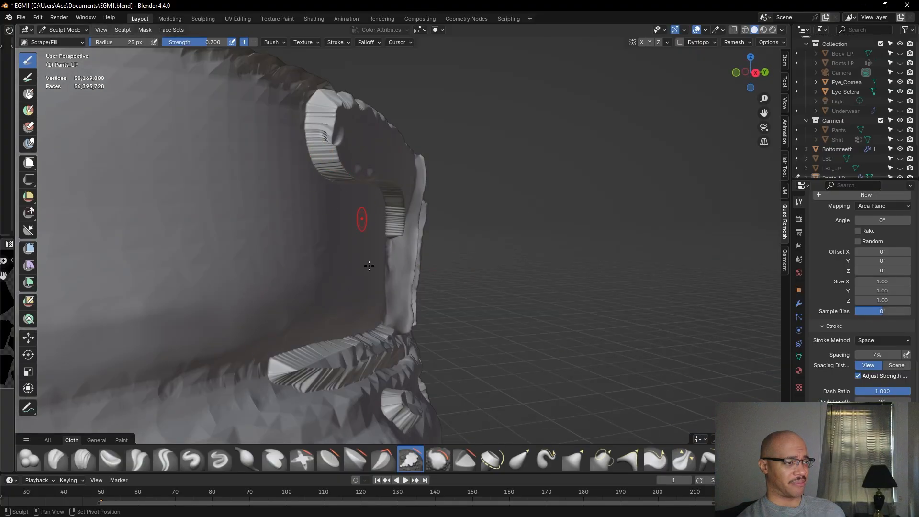
Soften the upper end of the waistband's curved ridge with Smooth at 40 px radius and 1.000 strength
{"action": "left_click", "coordinate": [444, 467]}
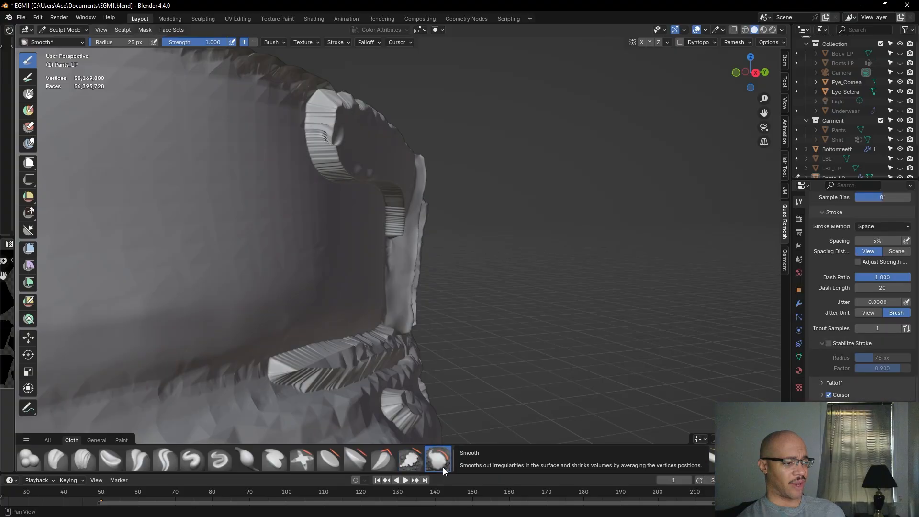
{"action": "middle_click_drag", "start_coordinate": [345, 161], "coordinate": [248, 169]}
{"action": "left_click_drag", "start_coordinate": [105, 42], "coordinate": [123, 41]}
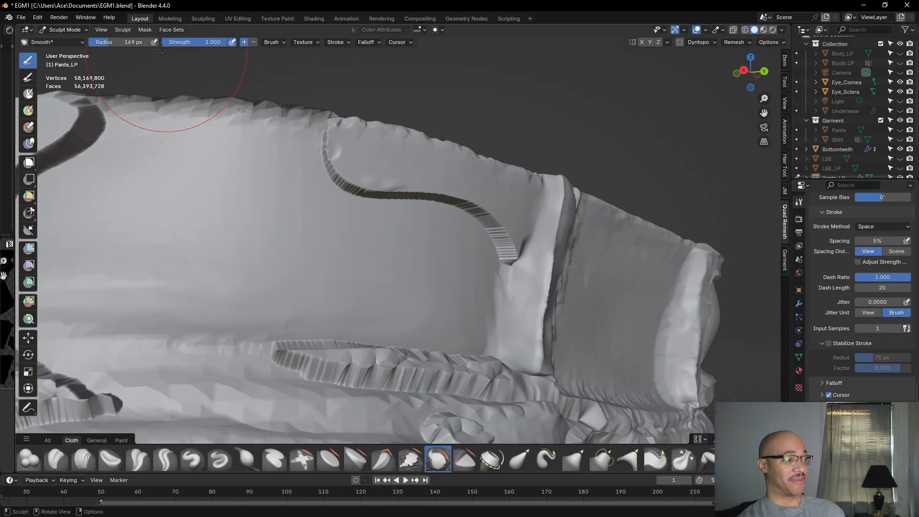
{"action": "mouse_move", "coordinate": [318, 175]}
{"action": "left_mouse_down"}
{"action": "mouse_move", "coordinate": [338, 170]}
{"action": "mouse_move", "coordinate": [332, 128]}
{"action": "left_mouse_up"}
{"action": "scroll", "coordinate": [334, 239], "scroll_direction": "down", "scroll_amount": 8}
{"action": "middle_click_drag", "start_coordinate": [335, 249], "coordinate": [368, 348]}
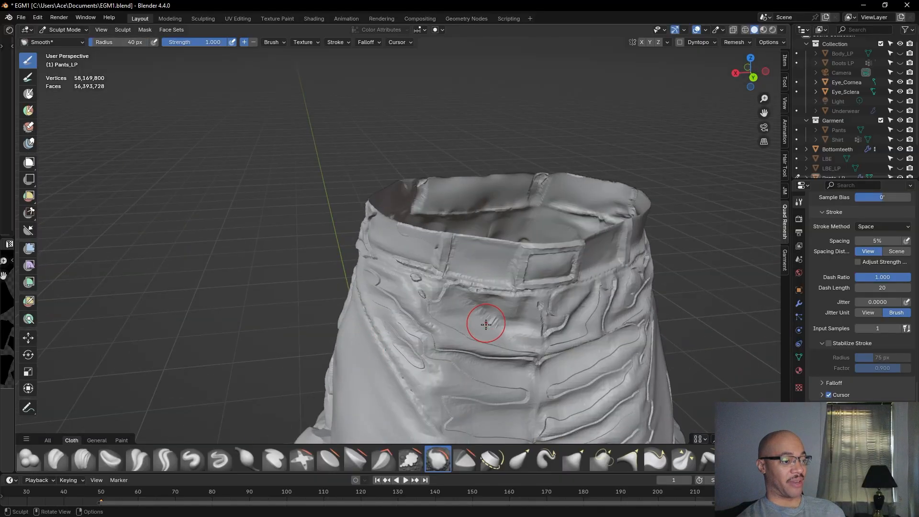
{"action": "scroll", "coordinate": [421, 265], "scroll_direction": "up", "scroll_amount": 8}
{"action": "middle_click_drag", "start_coordinate": [426, 254], "coordinate": [434, 220]}
{"action": "middle_click_drag", "start_coordinate": [375, 214], "coordinate": [448, 235]}
{"action": "mouse_move", "coordinate": [322, 153]}
{"action": "left_mouse_down"}
{"action": "mouse_move", "coordinate": [342, 160]}
{"action": "mouse_move", "coordinate": [325, 176]}
{"action": "mouse_move", "coordinate": [274, 128]}
{"action": "left_mouse_up"}
{"action": "mouse_move", "coordinate": [348, 148]}
{"action": "left_mouse_down"}
{"action": "mouse_move", "coordinate": [354, 158]}
{"action": "mouse_move", "coordinate": [335, 184]}
{"action": "mouse_move", "coordinate": [363, 169]}
{"action": "mouse_move", "coordinate": [371, 175]}
{"action": "left_mouse_up"}
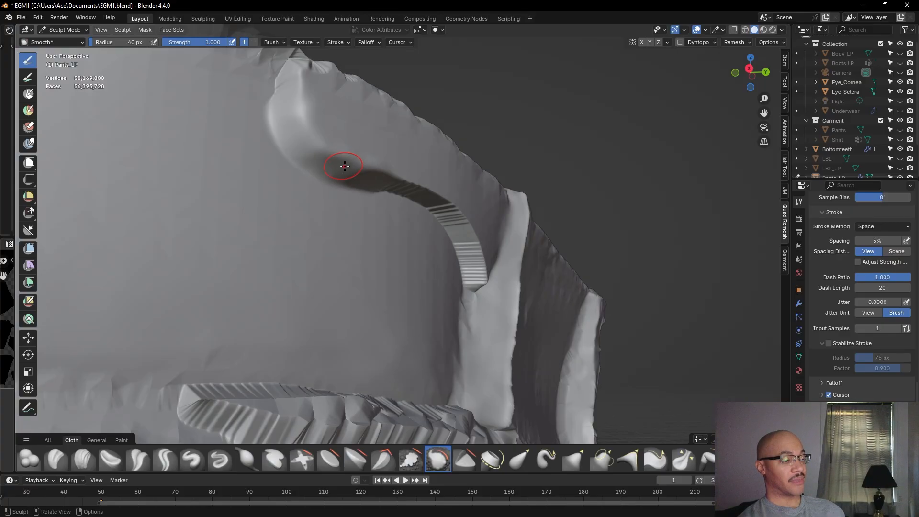
Smooth the rest of the curved ridge down to where it meets the belt loop, using a 40 px radius
{"action": "middle_click_drag", "start_coordinate": [346, 172], "coordinate": [312, 174]}
{"action": "mouse_move", "coordinate": [415, 173]}
{"action": "left_mouse_down"}
{"action": "mouse_move", "coordinate": [463, 178]}
{"action": "mouse_move", "coordinate": [447, 196]}
{"action": "mouse_move", "coordinate": [551, 198]}
{"action": "mouse_move", "coordinate": [546, 225]}
{"action": "mouse_move", "coordinate": [592, 268]}
{"action": "mouse_move", "coordinate": [562, 260]}
{"action": "mouse_move", "coordinate": [601, 269]}
{"action": "mouse_move", "coordinate": [612, 233]}
{"action": "left_mouse_up"}
{"action": "left_click_drag", "start_coordinate": [607, 281], "coordinate": [592, 300]}
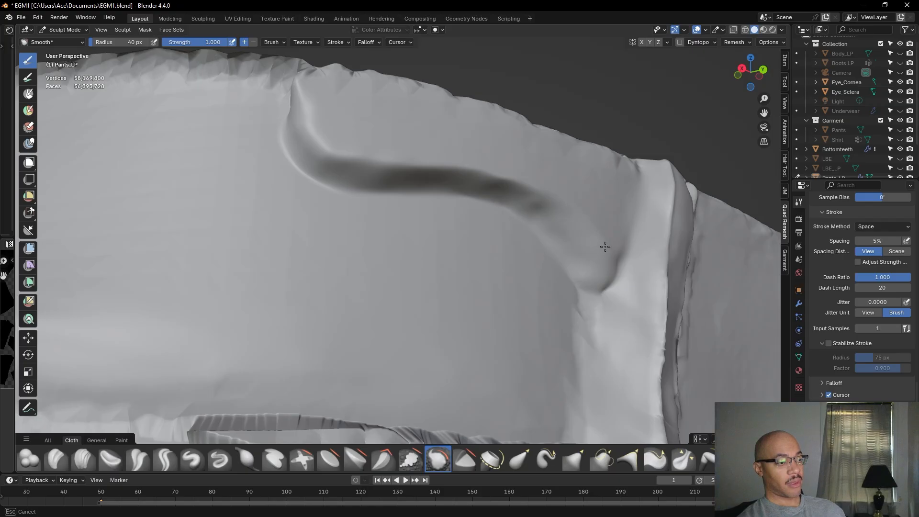
{"action": "mouse_move", "coordinate": [524, 188]}
{"action": "left_mouse_down"}
{"action": "mouse_move", "coordinate": [533, 175]}
{"action": "mouse_move", "coordinate": [525, 191]}
{"action": "mouse_move", "coordinate": [534, 185]}
{"action": "left_mouse_up"}
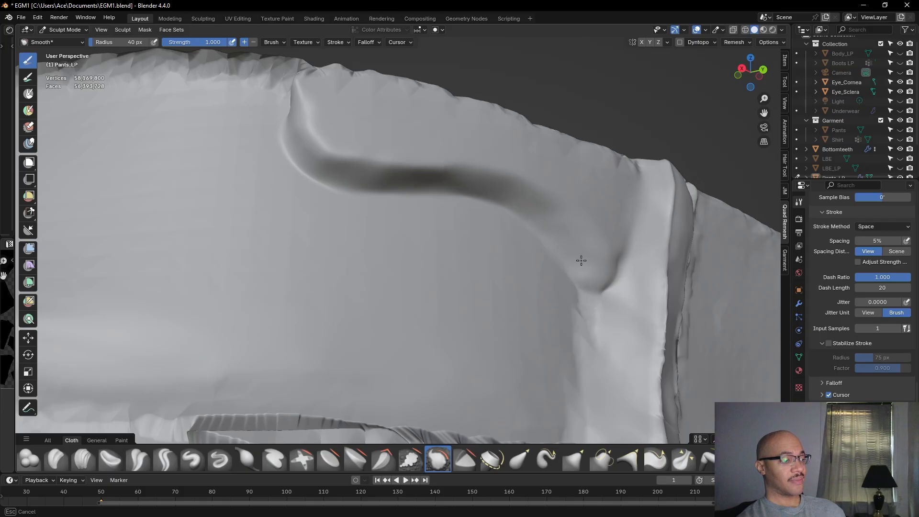
{"action": "mouse_move", "coordinate": [595, 272]}
{"action": "left_mouse_down"}
{"action": "mouse_move", "coordinate": [617, 290]}
{"action": "mouse_move", "coordinate": [572, 326]}
{"action": "mouse_move", "coordinate": [588, 348]}
{"action": "left_mouse_up"}
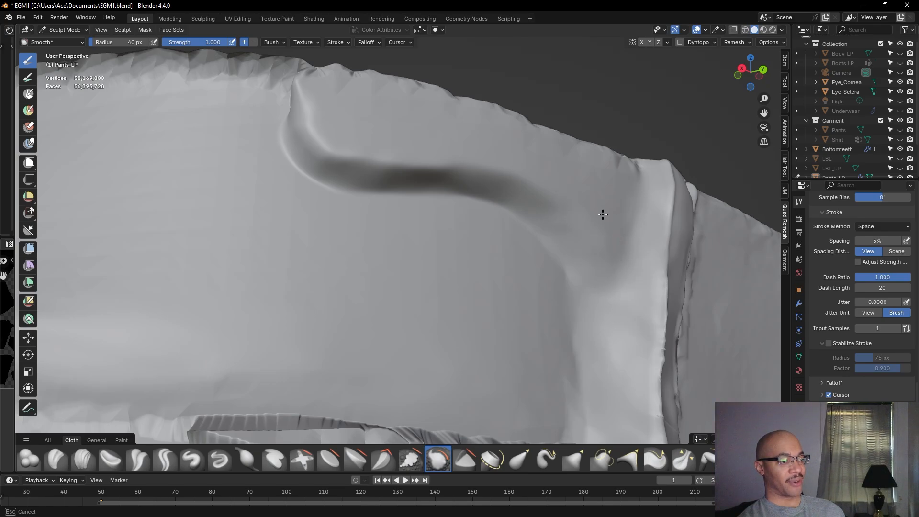
Blend the ridge's middle and upper bend further into the waistband with Smooth at 40 px radius
{"action": "left_click_drag", "start_coordinate": [502, 150], "coordinate": [492, 137]}
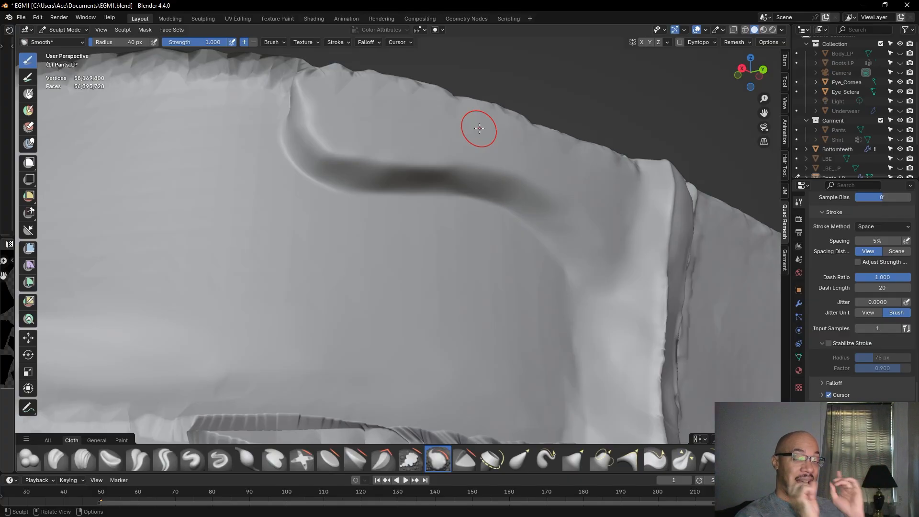
{"action": "left_click_drag", "start_coordinate": [547, 194], "coordinate": [541, 199]}
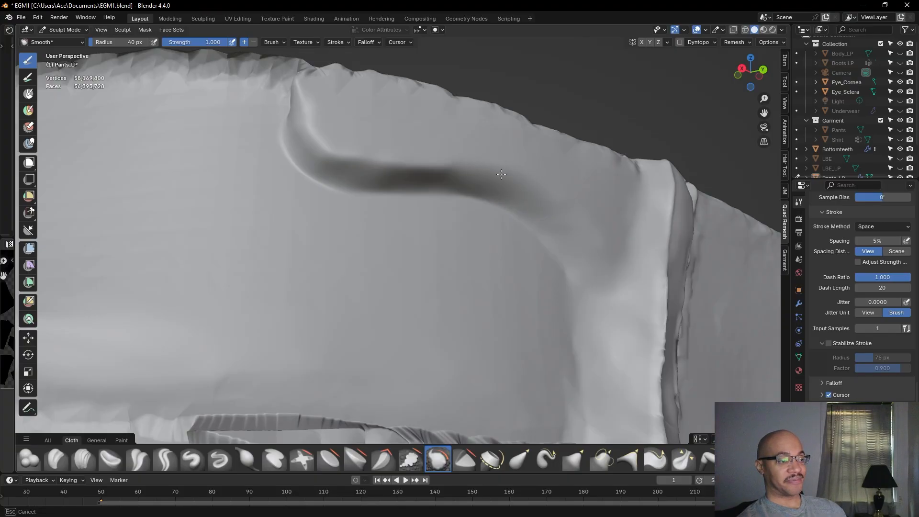
{"action": "mouse_move", "coordinate": [402, 164]}
{"action": "left_mouse_down"}
{"action": "mouse_move", "coordinate": [392, 161]}
{"action": "mouse_move", "coordinate": [438, 187]}
{"action": "mouse_move", "coordinate": [403, 168]}
{"action": "left_mouse_up"}
{"action": "left_click_drag", "start_coordinate": [313, 143], "coordinate": [340, 151]}
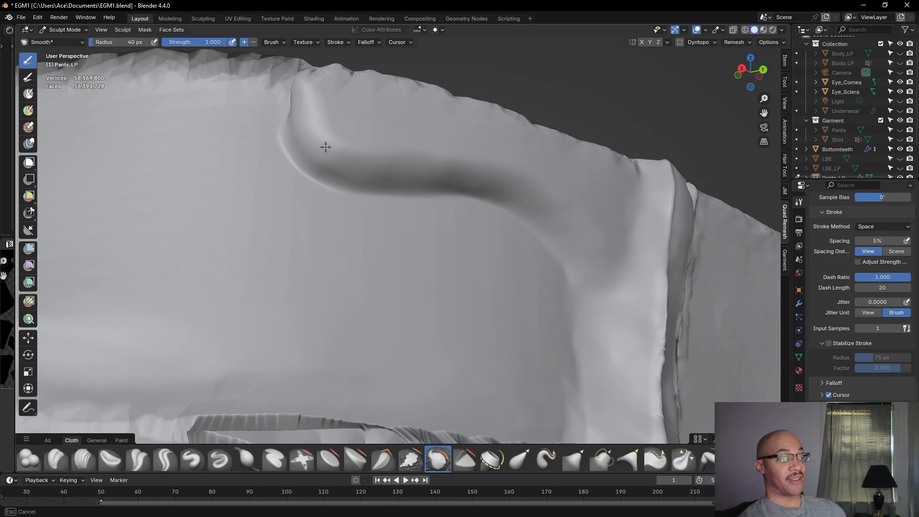
{"action": "left_click_drag", "start_coordinate": [311, 142], "coordinate": [308, 124]}
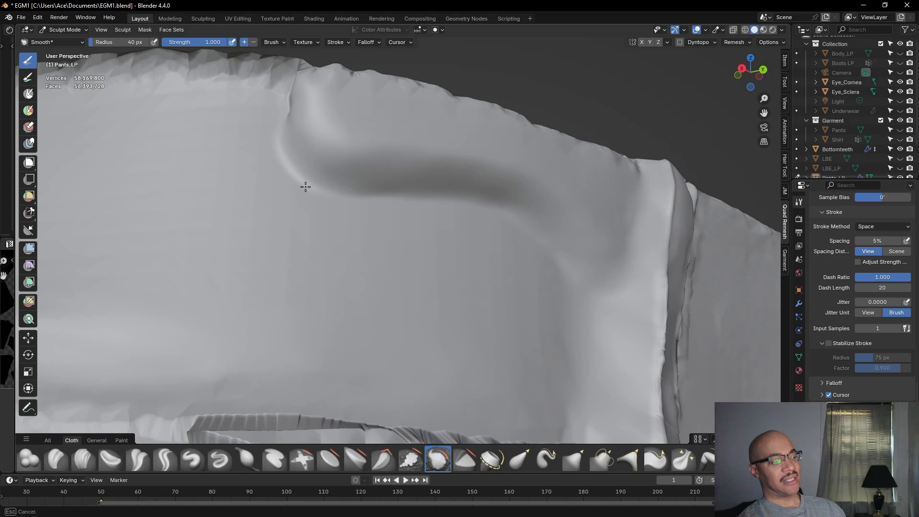
Pull the upper end of the smoothed fold outward in side profile with Grab at 227 px radius
{"action": "mouse_move", "coordinate": [363, 186]}
{"action": "middle_mouse_down"}
{"action": "mouse_move", "coordinate": [339, 195]}
{"action": "mouse_move", "coordinate": [431, 210]}
{"action": "mouse_move", "coordinate": [381, 226]}
{"action": "mouse_move", "coordinate": [283, 207]}
{"action": "mouse_move", "coordinate": [328, 254]}
{"action": "mouse_move", "coordinate": [392, 287]}
{"action": "mouse_move", "coordinate": [575, 446]}
{"action": "middle_mouse_up"}
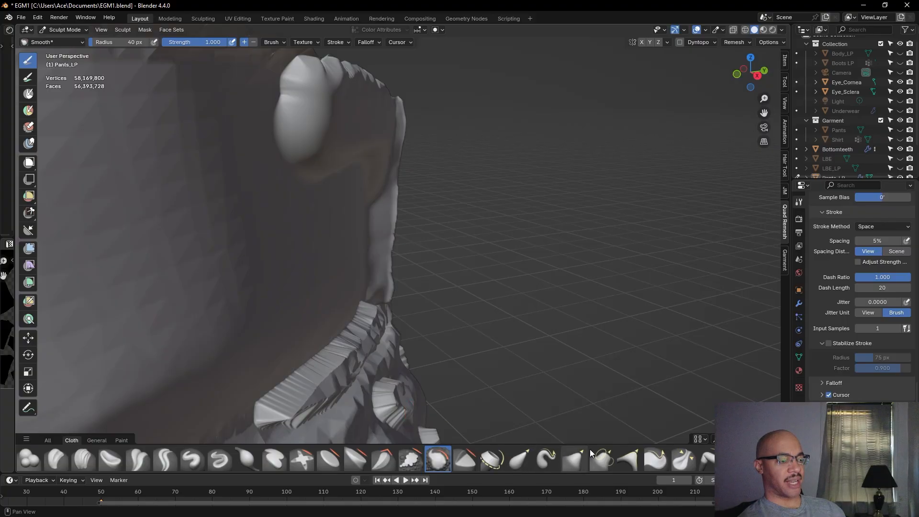
{"action": "left_click", "coordinate": [582, 460]}
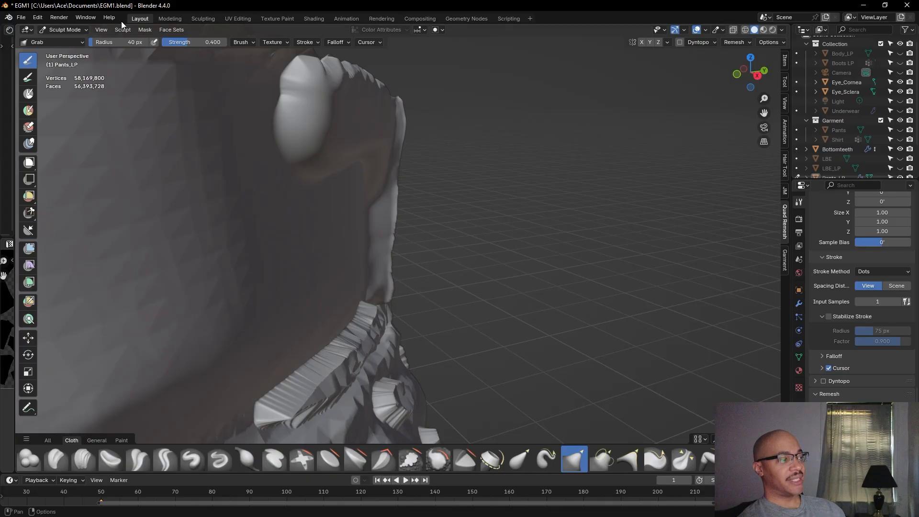
{"action": "left_click_drag", "start_coordinate": [123, 42], "coordinate": [130, 41]}
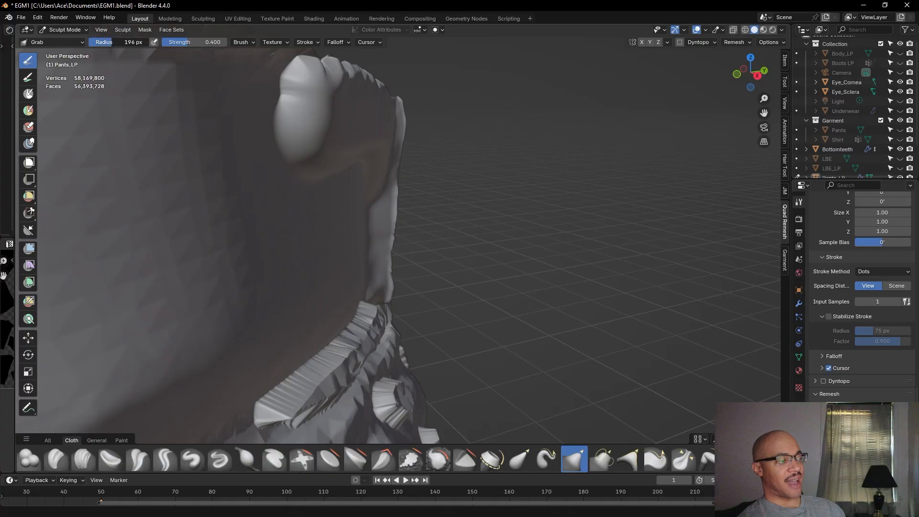
{"action": "mouse_move", "coordinate": [351, 131]}
{"action": "left_mouse_down"}
{"action": "mouse_move", "coordinate": [324, 124]}
{"action": "mouse_move", "coordinate": [289, 86]}
{"action": "left_mouse_up"}
{"action": "left_click_drag", "start_coordinate": [296, 120], "coordinate": [284, 111]}
Reshape the fold's curved length along the waistband from the opposite angle with Grab at 227 px radius
{"action": "middle_click_drag", "start_coordinate": [351, 131], "coordinate": [186, 118]}
{"action": "middle_click_drag", "start_coordinate": [317, 183], "coordinate": [403, 157]}
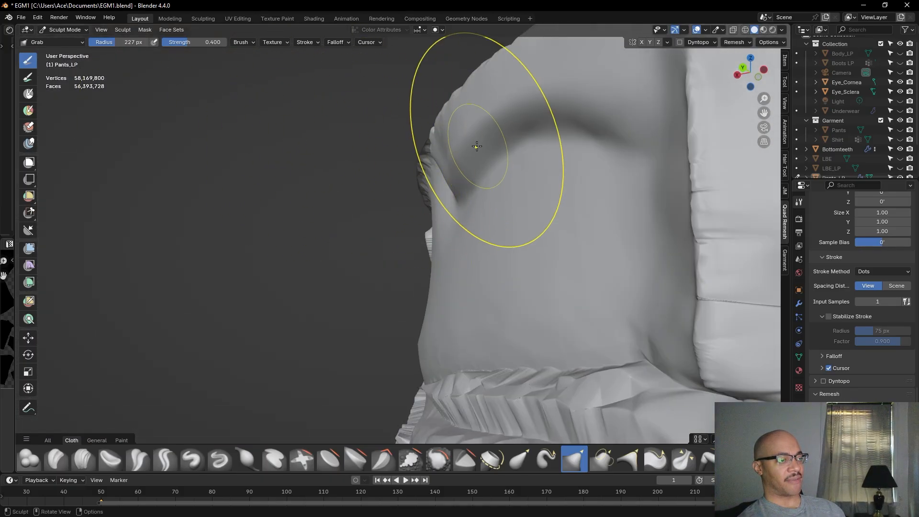
{"action": "left_click_drag", "start_coordinate": [459, 140], "coordinate": [467, 157]}
{"action": "mouse_move", "coordinate": [491, 125]}
{"action": "left_mouse_down"}
{"action": "mouse_move", "coordinate": [565, 103]}
{"action": "mouse_move", "coordinate": [595, 117]}
{"action": "left_mouse_up"}
Nudge the fold's bulge beside the belt loop in side profile with Grab at 227 px radius
{"action": "mouse_move", "coordinate": [595, 117]}
{"action": "middle_mouse_down"}
{"action": "mouse_move", "coordinate": [556, 188]}
{"action": "mouse_move", "coordinate": [383, 349]}
{"action": "middle_mouse_up"}
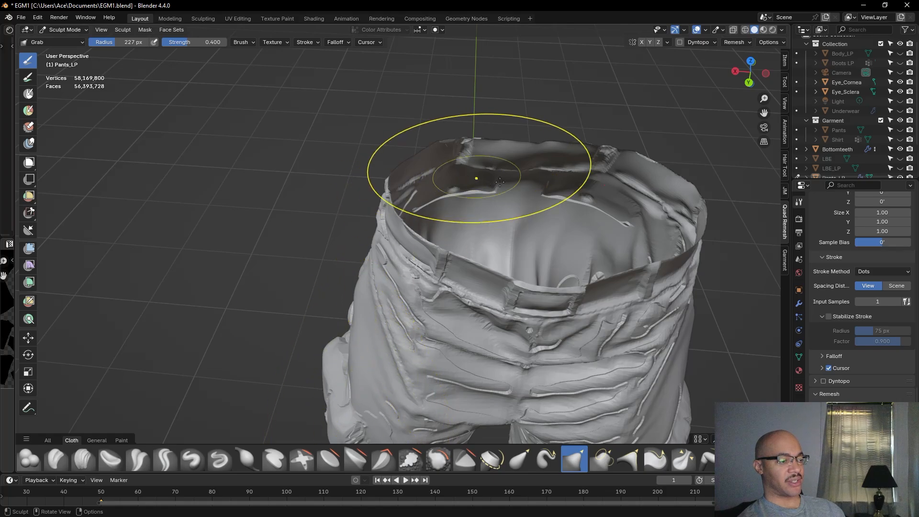
{"action": "scroll", "coordinate": [484, 227], "scroll_direction": "up", "scroll_amount": 8}
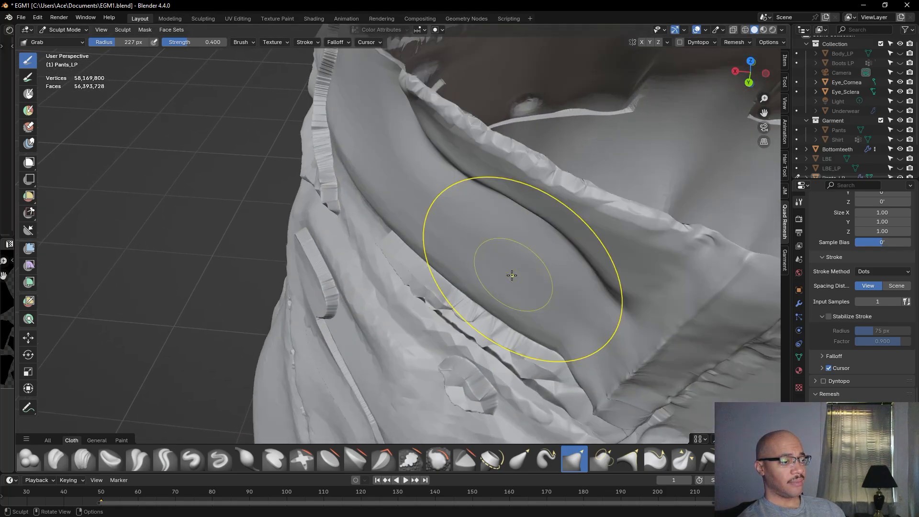
{"action": "middle_click_drag", "start_coordinate": [520, 279], "coordinate": [622, 203]}
{"action": "scroll", "coordinate": [622, 203], "scroll_direction": "up", "scroll_amount": 1}
{"action": "middle_click_drag", "start_coordinate": [464, 219], "coordinate": [441, 223]}
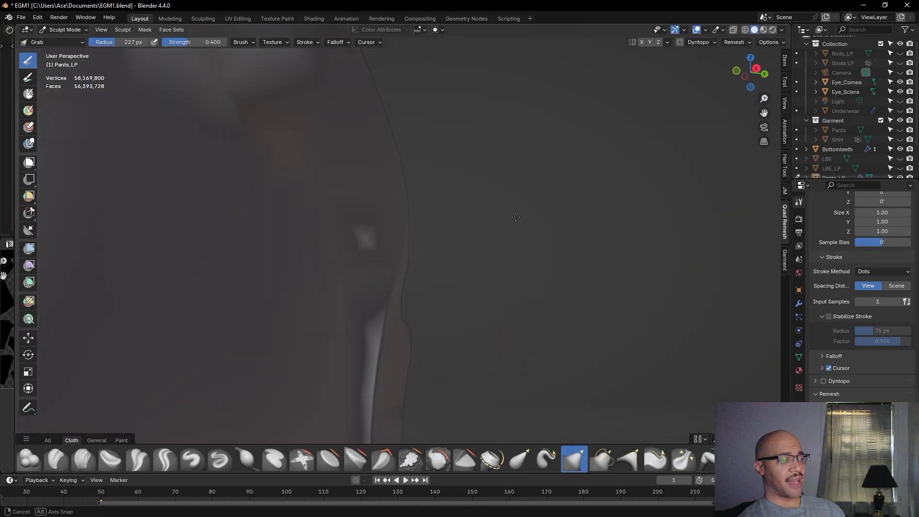
{"action": "scroll", "coordinate": [441, 223], "scroll_direction": "down", "scroll_amount": 2}
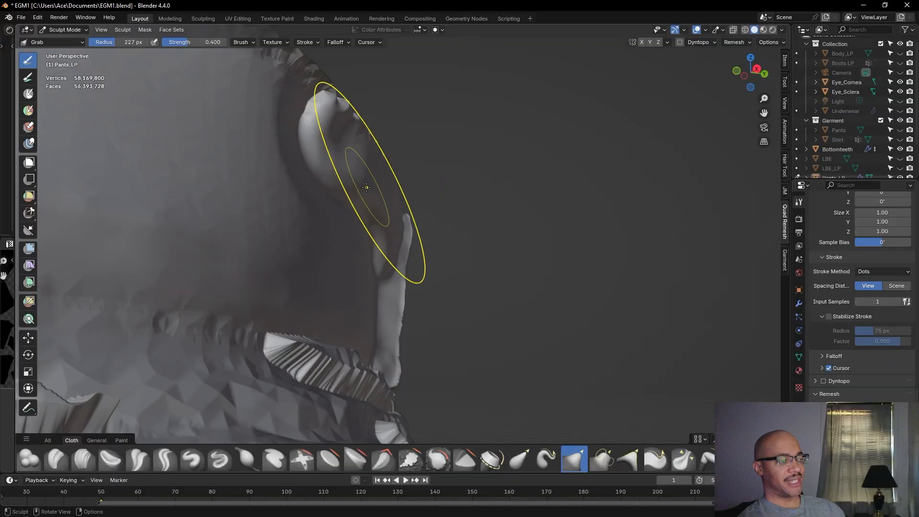
{"action": "mouse_move", "coordinate": [346, 192]}
{"action": "left_mouse_down"}
{"action": "mouse_move", "coordinate": [366, 182]}
{"action": "mouse_move", "coordinate": [352, 178]}
{"action": "left_mouse_up"}
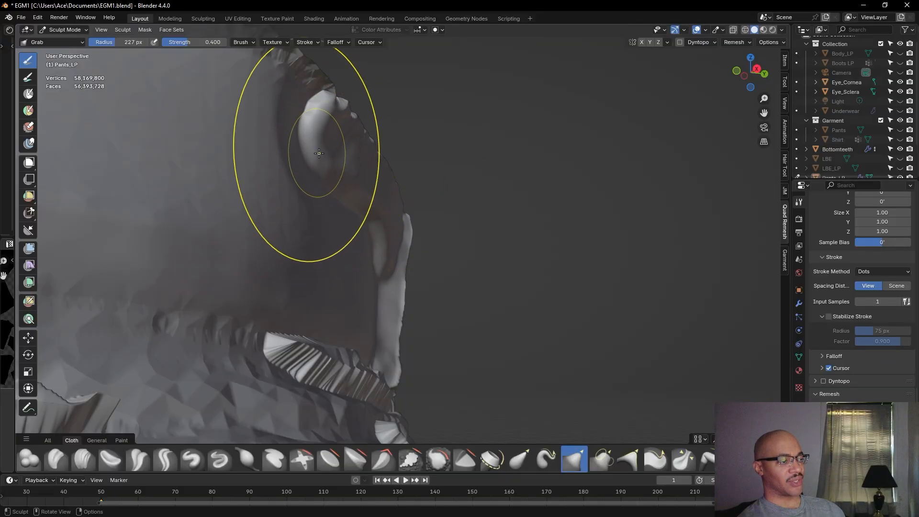
{"action": "mouse_move", "coordinate": [332, 120]}
{"action": "middle_mouse_down"}
{"action": "mouse_move", "coordinate": [355, 275]}
{"action": "mouse_move", "coordinate": [367, 180]}
{"action": "mouse_move", "coordinate": [392, 136]}
{"action": "middle_mouse_up"}
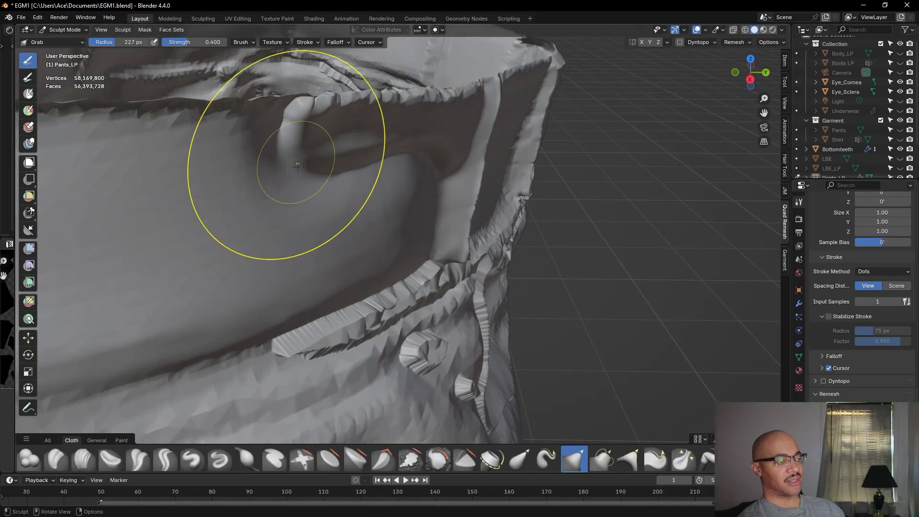
Shift the middle of the waistband fold and the cloth below it with Grab at 227 px radius
{"action": "middle_click_drag", "start_coordinate": [356, 182], "coordinate": [266, 141]}
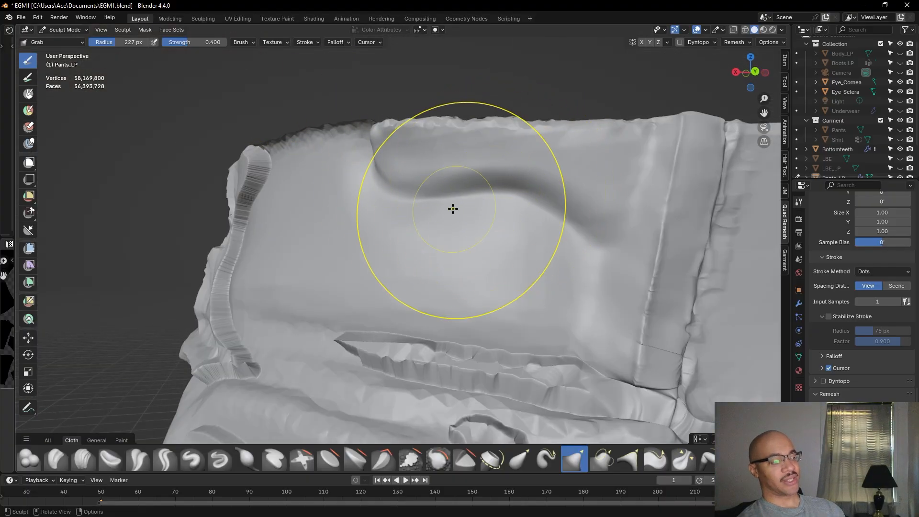
{"action": "middle_click_drag", "start_coordinate": [455, 207], "coordinate": [538, 212]}
{"action": "left_click_drag", "start_coordinate": [402, 211], "coordinate": [407, 176]}
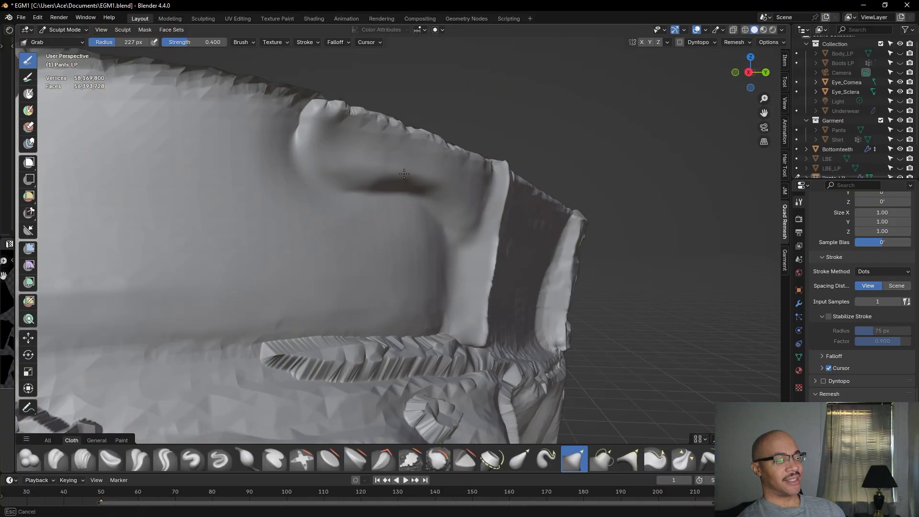
{"action": "mouse_move", "coordinate": [398, 173]}
{"action": "middle_mouse_down"}
{"action": "mouse_move", "coordinate": [410, 183]}
{"action": "mouse_move", "coordinate": [402, 228]}
{"action": "mouse_move", "coordinate": [398, 183]}
{"action": "middle_mouse_up"}
{"action": "left_click_drag", "start_coordinate": [398, 183], "coordinate": [376, 217]}
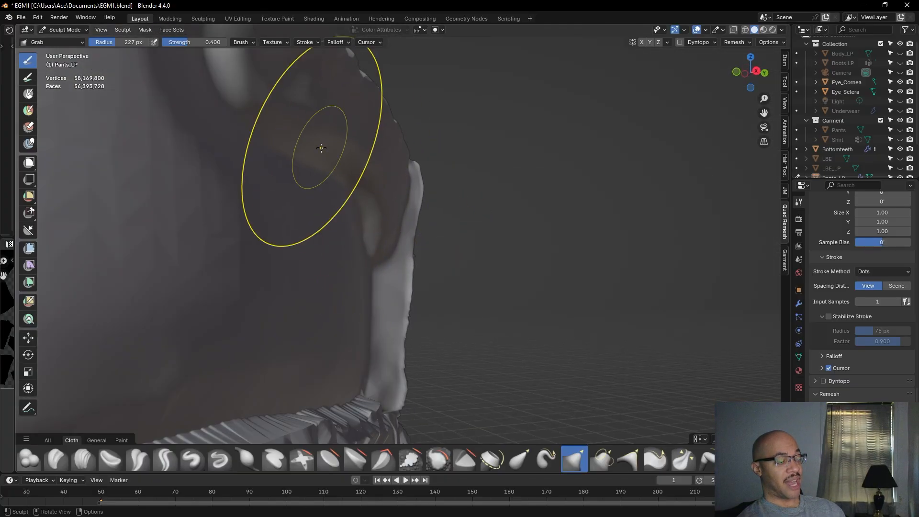
Pull the fold's upper end upward in side profile with Grab at 91 px radius
{"action": "mouse_move", "coordinate": [321, 140]}
{"action": "middle_mouse_down"}
{"action": "mouse_move", "coordinate": [242, 222]}
{"action": "mouse_move", "coordinate": [287, 164]}
{"action": "mouse_move", "coordinate": [398, 101]}
{"action": "mouse_move", "coordinate": [407, 109]}
{"action": "mouse_move", "coordinate": [379, 105]}
{"action": "mouse_move", "coordinate": [369, 117]}
{"action": "middle_mouse_up"}
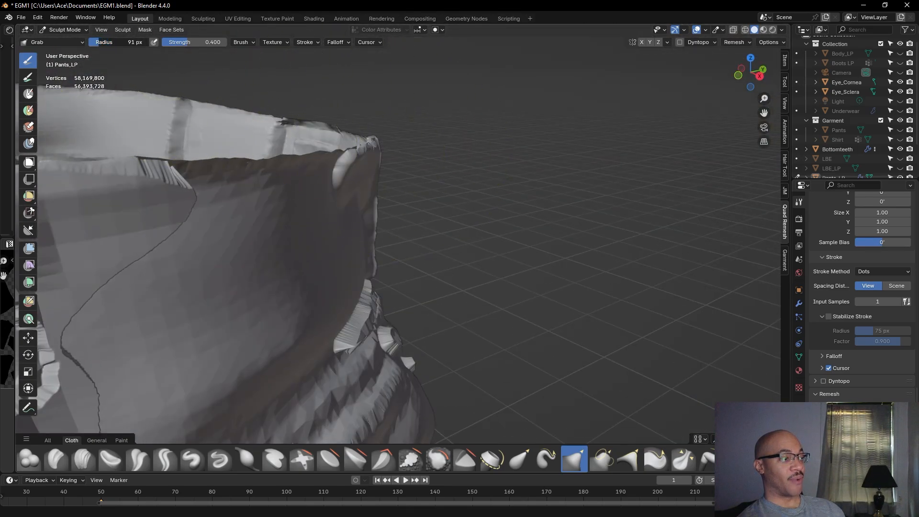
{"action": "left_click_drag", "start_coordinate": [111, 42], "coordinate": [109, 42]}
{"action": "scroll", "coordinate": [434, 201], "scroll_direction": "up", "scroll_amount": 3}
{"action": "mouse_move", "coordinate": [284, 118]}
{"action": "left_mouse_down"}
{"action": "mouse_move", "coordinate": [299, 60]}
{"action": "mouse_move", "coordinate": [295, 86]}
{"action": "left_mouse_up"}
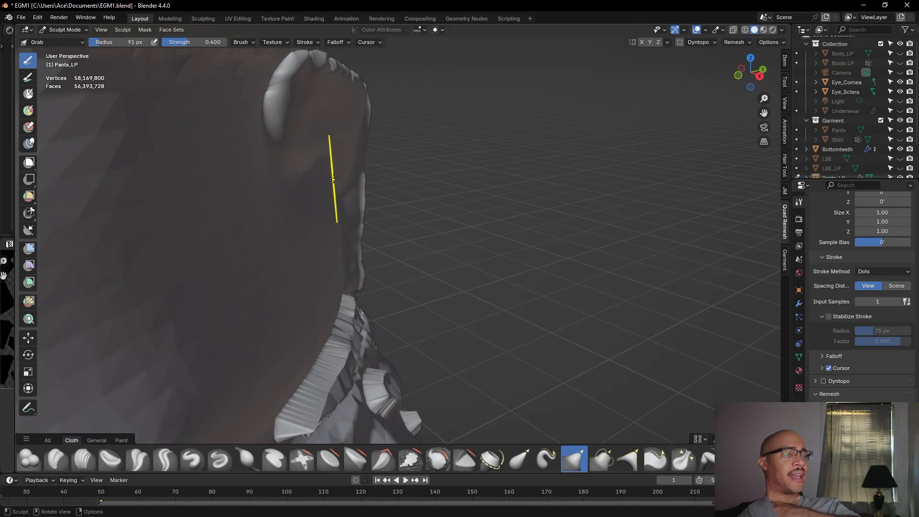
Pull the fold's central section and upper bend upward with Grab at 91 px radius
{"action": "middle_click_drag", "start_coordinate": [334, 166], "coordinate": [361, 113]}
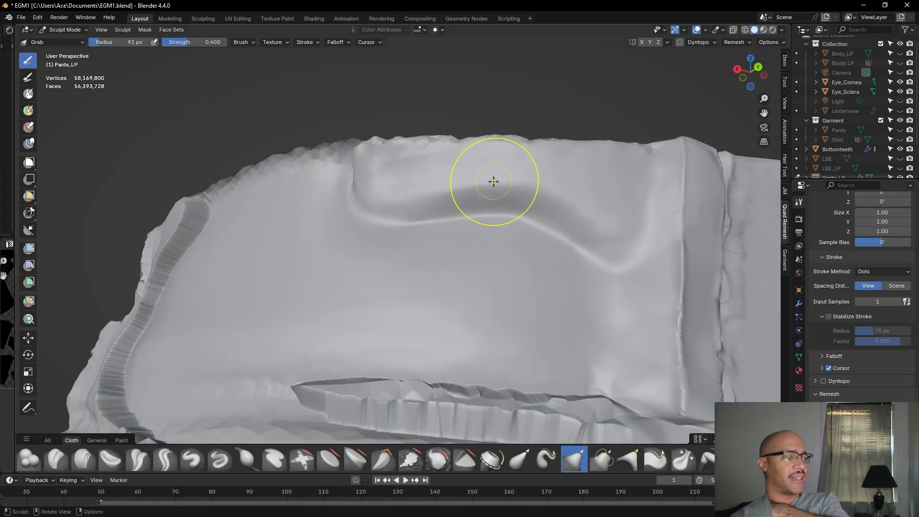
{"action": "middle_click_drag", "start_coordinate": [462, 200], "coordinate": [524, 288]}
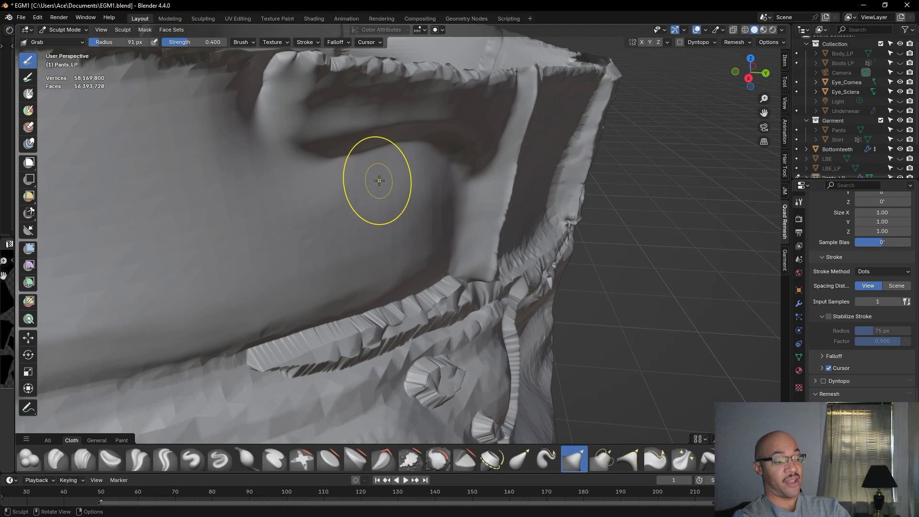
{"action": "mouse_move", "coordinate": [350, 130]}
{"action": "left_mouse_down"}
{"action": "mouse_move", "coordinate": [337, 119]}
{"action": "mouse_move", "coordinate": [361, 131]}
{"action": "mouse_move", "coordinate": [357, 123]}
{"action": "left_mouse_up"}
{"action": "mouse_move", "coordinate": [376, 126]}
{"action": "left_mouse_down"}
{"action": "mouse_move", "coordinate": [368, 117]}
{"action": "mouse_move", "coordinate": [302, 114]}
{"action": "mouse_move", "coordinate": [315, 65]}
{"action": "mouse_move", "coordinate": [281, 58]}
{"action": "left_mouse_up"}
Nudge the fold's lower edge into an irregular line toward the belt loop with Grab at 91 px radius
{"action": "mouse_move", "coordinate": [439, 104]}
{"action": "middle_mouse_down"}
{"action": "mouse_move", "coordinate": [390, 61]}
{"action": "mouse_move", "coordinate": [483, 172]}
{"action": "mouse_move", "coordinate": [462, 93]}
{"action": "mouse_move", "coordinate": [503, 143]}
{"action": "middle_mouse_up"}
{"action": "mouse_move", "coordinate": [503, 143]}
{"action": "left_mouse_down"}
{"action": "mouse_move", "coordinate": [504, 128]}
{"action": "mouse_move", "coordinate": [492, 129]}
{"action": "mouse_move", "coordinate": [503, 136]}
{"action": "mouse_move", "coordinate": [522, 121]}
{"action": "mouse_move", "coordinate": [543, 139]}
{"action": "left_mouse_up"}
{"action": "left_click_drag", "start_coordinate": [544, 138], "coordinate": [552, 144]}
{"action": "left_click_drag", "start_coordinate": [554, 145], "coordinate": [574, 153]}
{"action": "mouse_move", "coordinate": [576, 156]}
{"action": "left_mouse_down"}
{"action": "mouse_move", "coordinate": [588, 162]}
{"action": "mouse_move", "coordinate": [575, 164]}
{"action": "mouse_move", "coordinate": [581, 186]}
{"action": "mouse_move", "coordinate": [616, 216]}
{"action": "mouse_move", "coordinate": [610, 206]}
{"action": "left_mouse_up"}
Examine the reshaped waistband fold and the remaining hard ridges on the pants from several angles and distances
{"action": "middle_click_drag", "start_coordinate": [602, 166], "coordinate": [580, 234]}
{"action": "scroll", "coordinate": [637, 195], "scroll_direction": "down", "scroll_amount": 4}
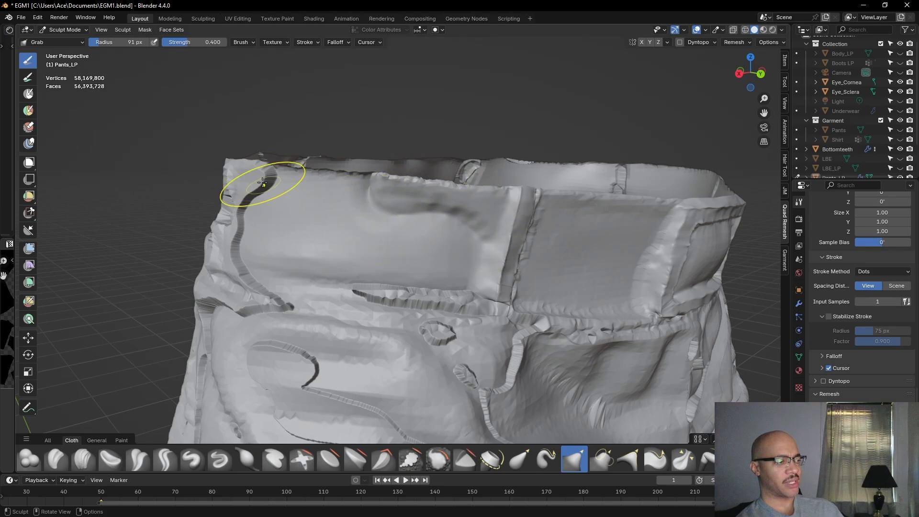
{"action": "middle_click_drag", "start_coordinate": [261, 181], "coordinate": [247, 205]}
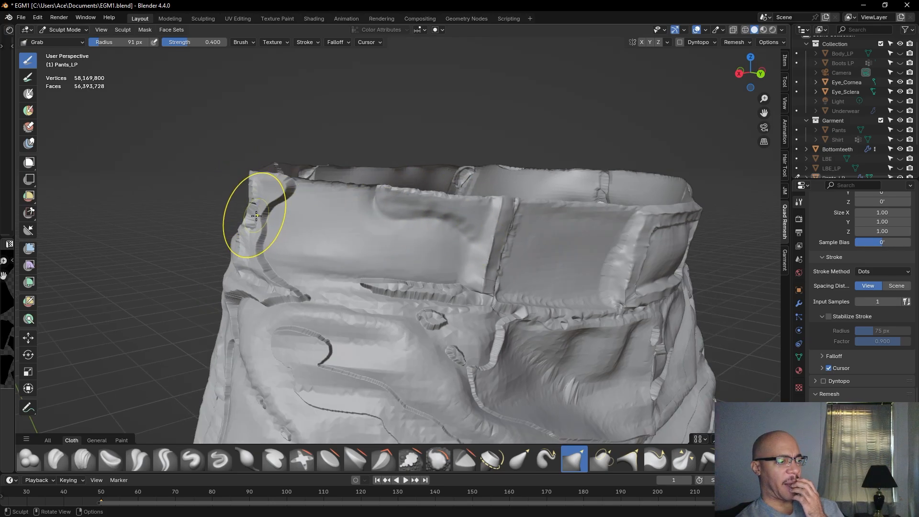
{"action": "scroll", "coordinate": [533, 408], "scroll_direction": "down", "scroll_amount": 8}
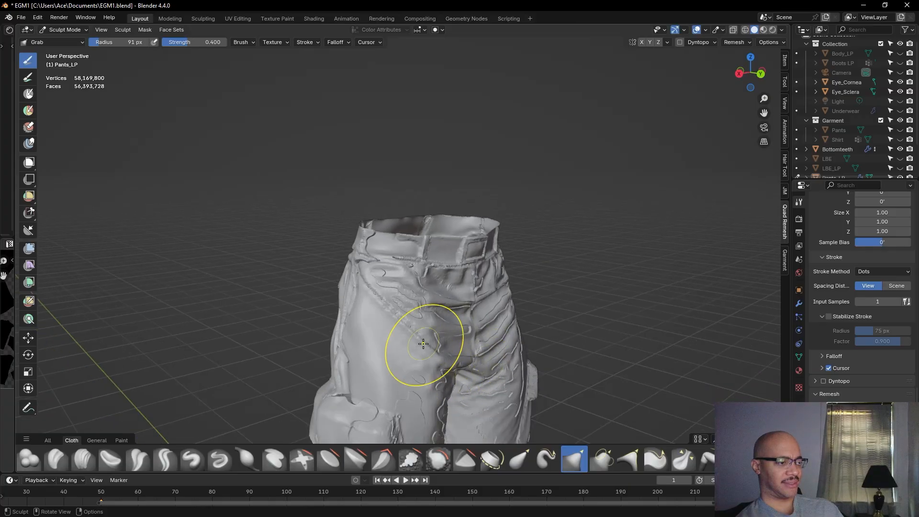
{"action": "scroll", "coordinate": [383, 297], "scroll_direction": "up", "scroll_amount": 8}
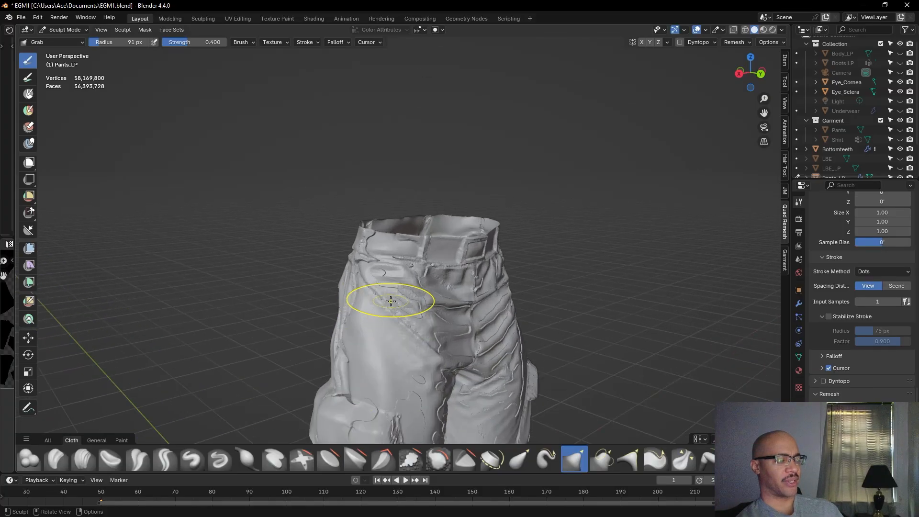
{"action": "scroll", "coordinate": [411, 272], "scroll_direction": "down", "scroll_amount": 4}
{"action": "middle_click_drag", "start_coordinate": [366, 284], "coordinate": [337, 276]}
{"action": "mouse_move", "coordinate": [494, 295]}
{"action": "middle_mouse_down"}
{"action": "mouse_move", "coordinate": [546, 322]}
{"action": "mouse_move", "coordinate": [714, 301]}
{"action": "middle_mouse_up"}
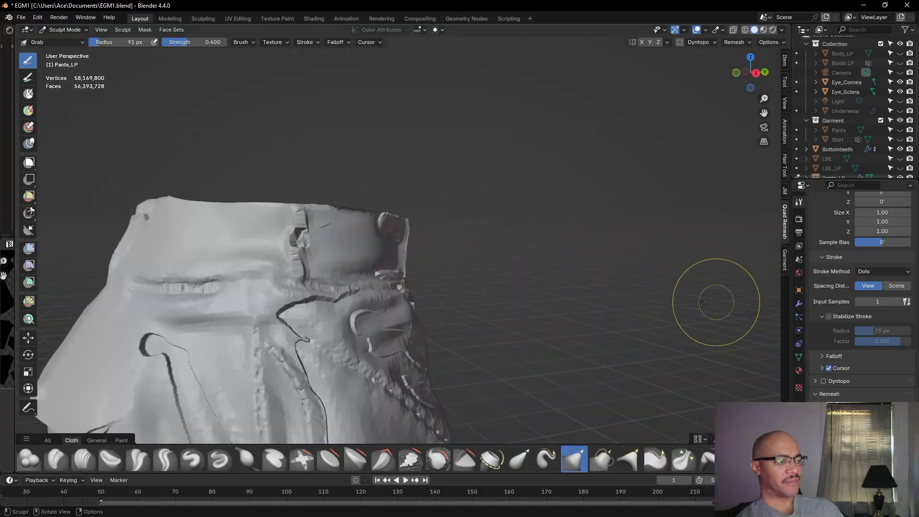
Examine the waistband, belt loops and hip creases on the pants from several angles, close up and at full length
{"action": "middle_click_drag", "start_coordinate": [194, 262], "coordinate": [314, 283]}
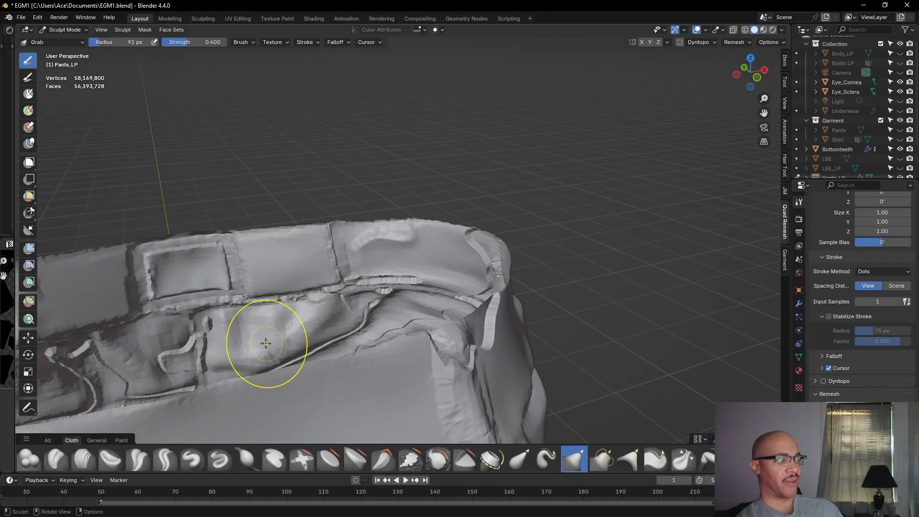
{"action": "scroll", "coordinate": [267, 344], "scroll_direction": "down", "scroll_amount": 5}
{"action": "middle_click_drag", "start_coordinate": [265, 352], "coordinate": [488, 339]}
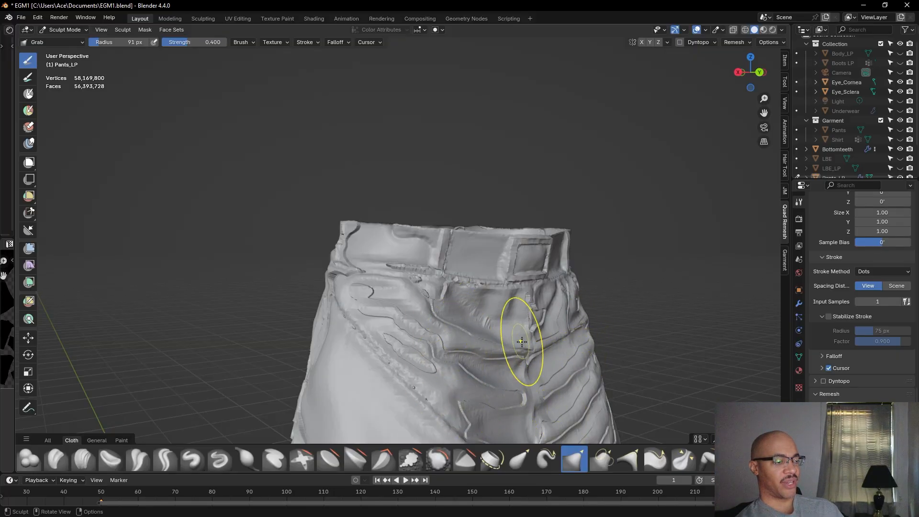
{"action": "scroll", "coordinate": [377, 252], "scroll_direction": "up", "scroll_amount": 3}
{"action": "scroll", "coordinate": [392, 254], "scroll_direction": "down", "scroll_amount": 7}
{"action": "scroll", "coordinate": [584, 307], "scroll_direction": "down", "scroll_amount": 2}
{"action": "mouse_move", "coordinate": [585, 311]}
{"action": "middle_mouse_down"}
{"action": "mouse_move", "coordinate": [579, 321]}
{"action": "mouse_move", "coordinate": [476, 308]}
{"action": "middle_mouse_up"}
{"action": "scroll", "coordinate": [509, 333], "scroll_direction": "down", "scroll_amount": 2}
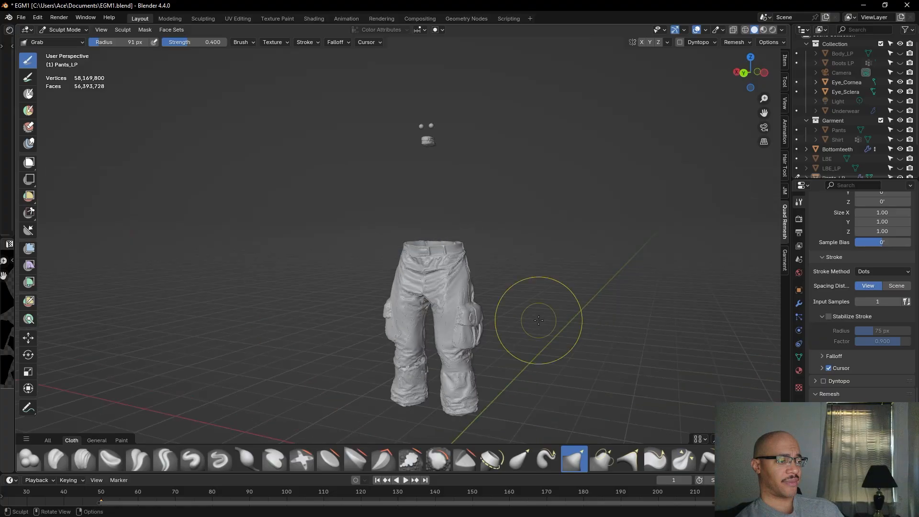
{"action": "scroll", "coordinate": [387, 329], "scroll_direction": "up", "scroll_amount": 3}
{"action": "middle_click_drag", "start_coordinate": [387, 329], "coordinate": [369, 318]}
{"action": "middle_click_drag", "start_coordinate": [425, 390], "coordinate": [423, 318]}
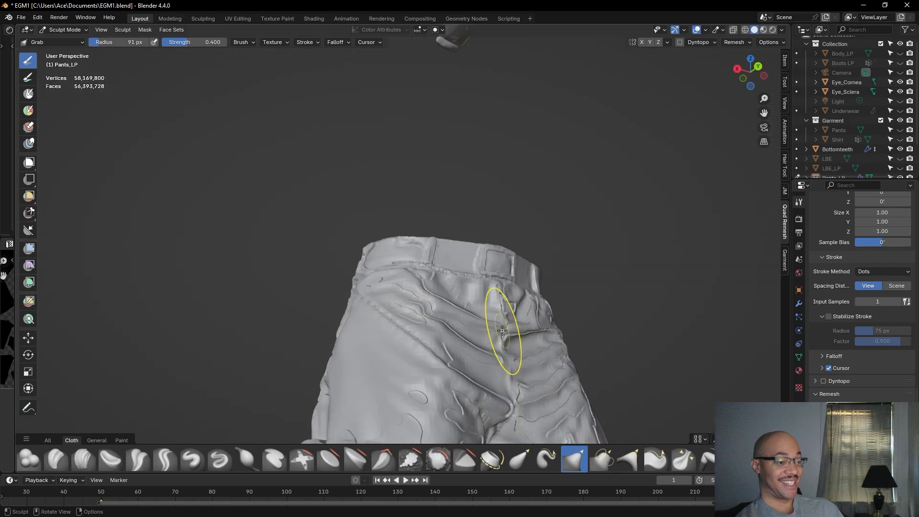
Pull the raised waistband fold's upper edge toward the belt loop with Grab at 91 px radius
{"action": "middle_click_drag", "start_coordinate": [342, 225], "coordinate": [392, 254]}
{"action": "scroll", "coordinate": [392, 253], "scroll_direction": "up", "scroll_amount": 6}
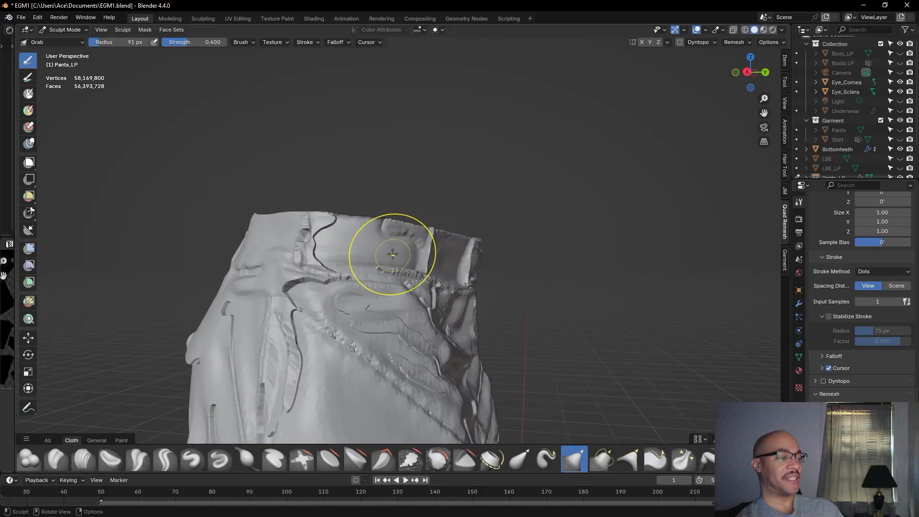
{"action": "scroll", "coordinate": [392, 254], "scroll_direction": "up", "scroll_amount": 1}
{"action": "left_click_drag", "start_coordinate": [368, 189], "coordinate": [379, 199]}
{"action": "left_click_drag", "start_coordinate": [362, 185], "coordinate": [405, 199]}
{"action": "scroll", "coordinate": [421, 201], "scroll_direction": "down", "scroll_amount": 2}
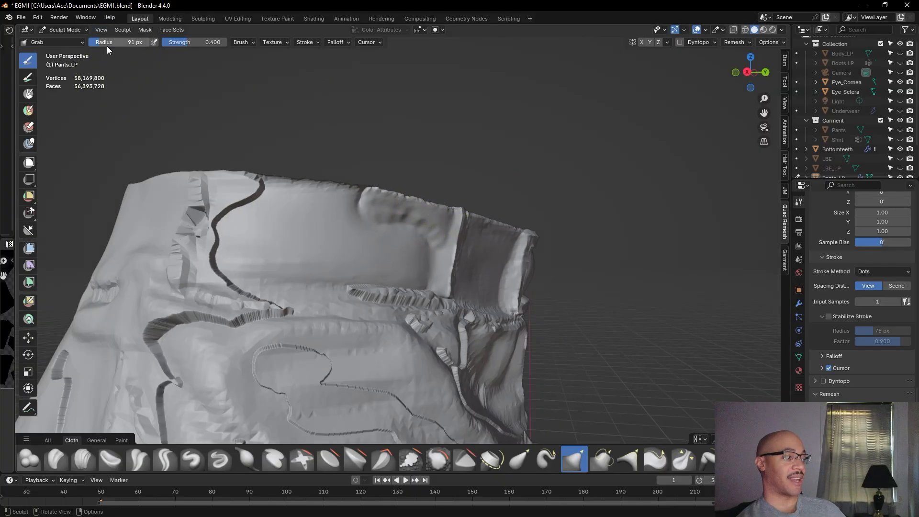
Nudge the upper end of the waistband fold toward the belt loop with Grab at 56 px radius
{"action": "left_click_drag", "start_coordinate": [103, 45], "coordinate": [104, 44]}
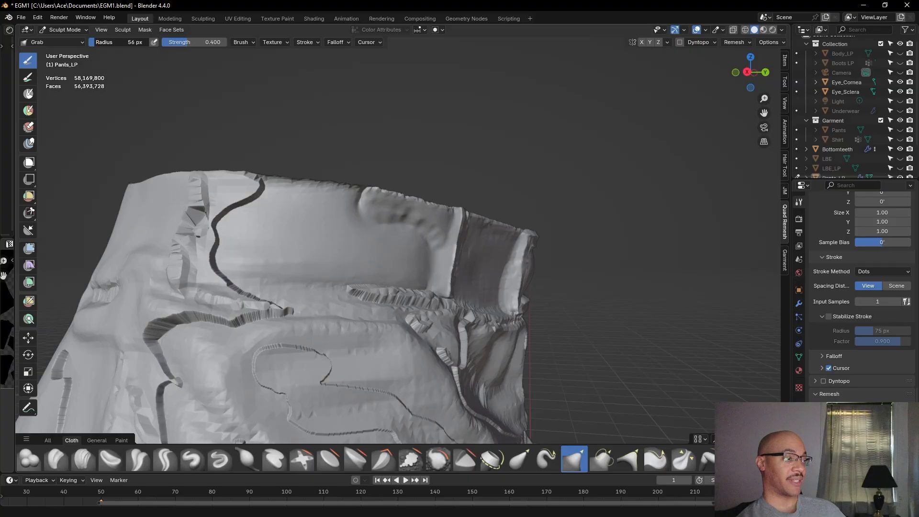
{"action": "scroll", "coordinate": [362, 203], "scroll_direction": "up", "scroll_amount": 3}
{"action": "left_click_drag", "start_coordinate": [364, 201], "coordinate": [379, 198]}
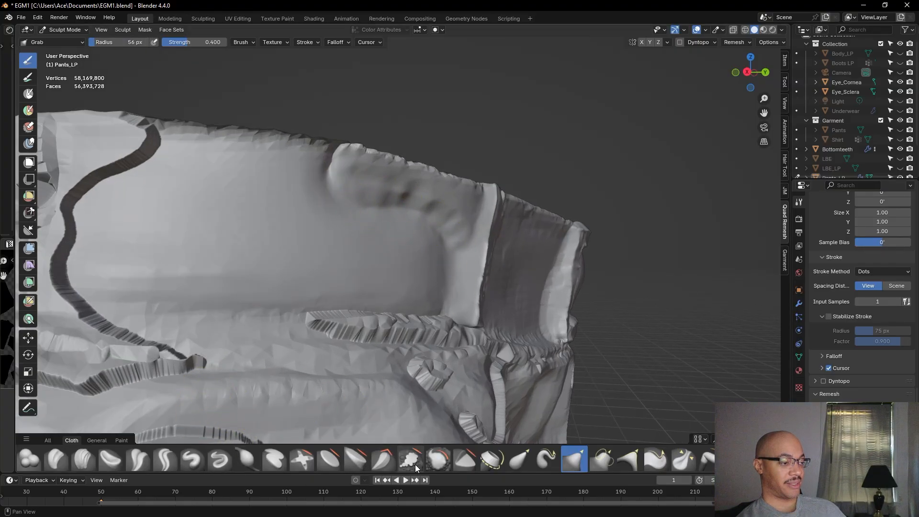
Soften the lumpy waistband fold beside the belt loop with the Smooth brush at 56 px radius and 1.000 strength
{"action": "left_click", "coordinate": [437, 459]}
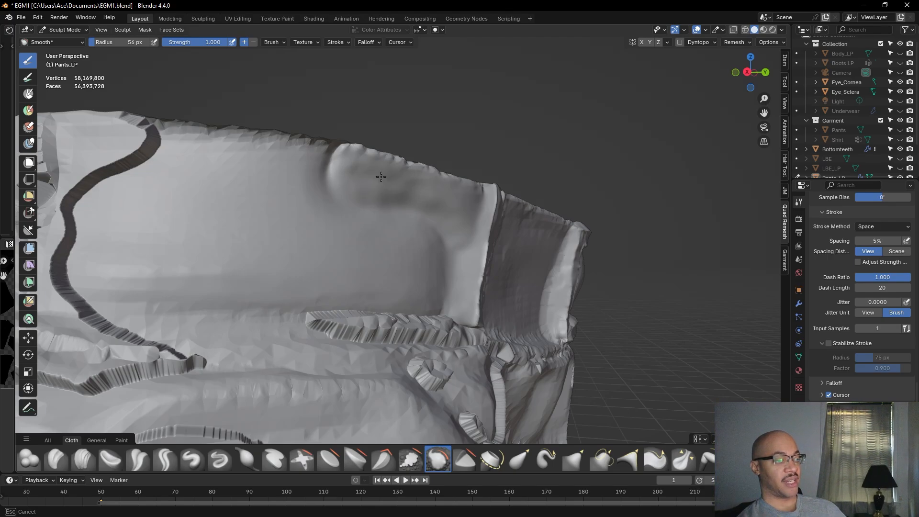
{"action": "scroll", "coordinate": [419, 242], "scroll_direction": "down", "scroll_amount": 5}
{"action": "middle_click_drag", "start_coordinate": [419, 242], "coordinate": [302, 255]}
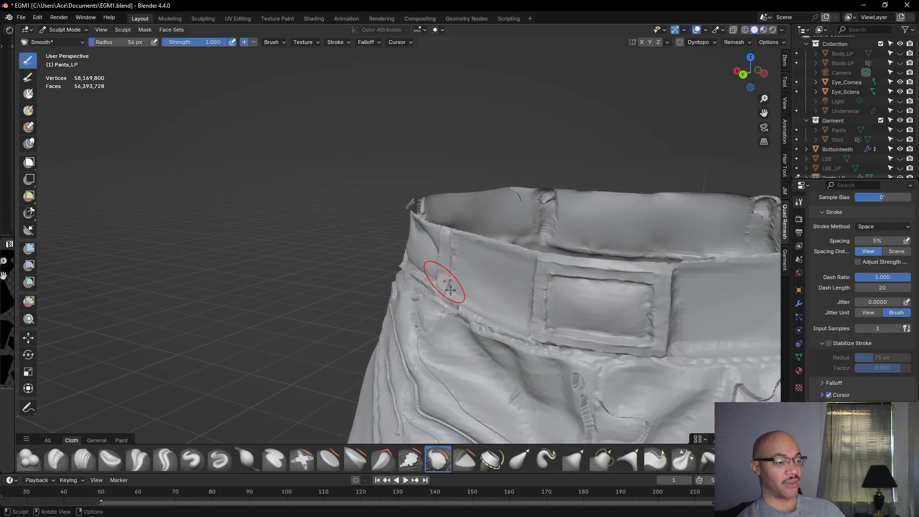
Save the current Blender file with the sculpted changes to the pants
{"action": "scroll", "coordinate": [451, 291], "scroll_direction": "down", "scroll_amount": 5}
{"action": "mouse_move", "coordinate": [380, 318]}
{"action": "middle_mouse_down"}
{"action": "mouse_move", "coordinate": [468, 341]}
{"action": "mouse_move", "coordinate": [472, 185]}
{"action": "middle_mouse_up"}
{"action": "scroll", "coordinate": [519, 303], "scroll_direction": "up", "scroll_amount": 6}
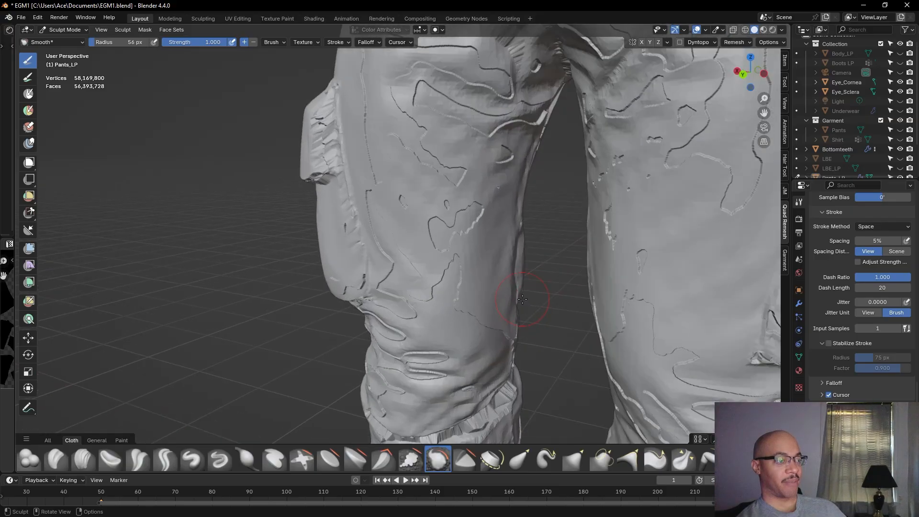
{"action": "scroll", "coordinate": [535, 292], "scroll_direction": "down", "scroll_amount": 5}
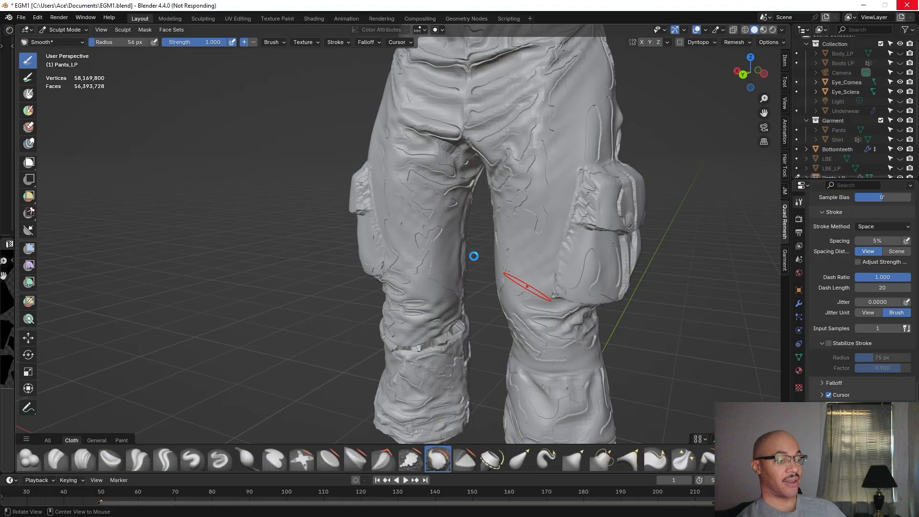
{"action": "left_click", "coordinate": [21, 18]}
{"action": "left_click", "coordinate": [40, 80]}
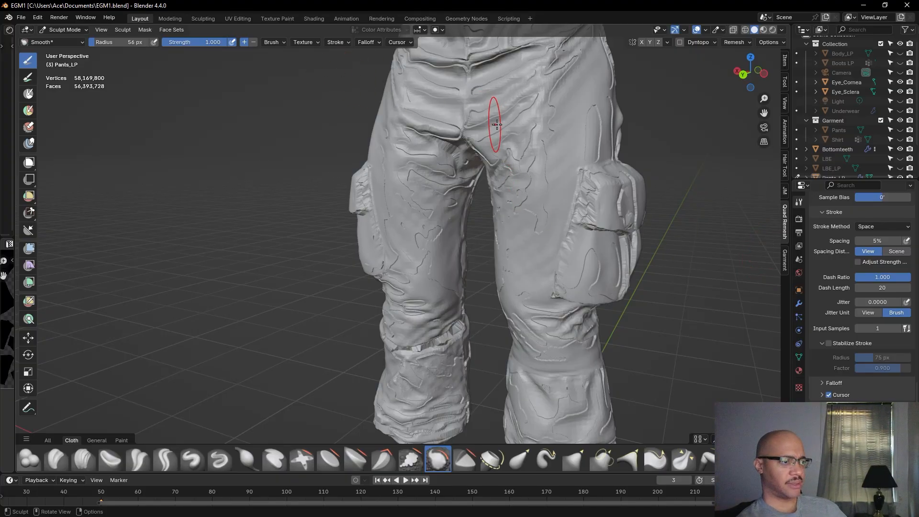
Examine the hard ridges on the legs and the overall shape of the pants from the front
{"action": "scroll", "coordinate": [267, 225], "scroll_direction": "up", "scroll_amount": 4}
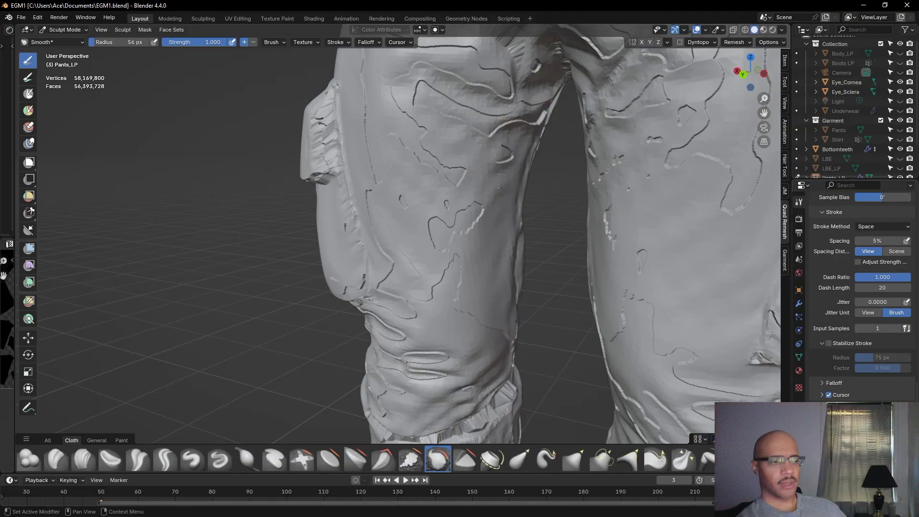
{"action": "scroll", "coordinate": [502, 255], "scroll_direction": "down", "scroll_amount": 8}
{"action": "middle_click_drag", "start_coordinate": [593, 166], "coordinate": [583, 256], "text": "shift"}
{"action": "scroll", "coordinate": [583, 255], "scroll_direction": "up", "scroll_amount": 3}
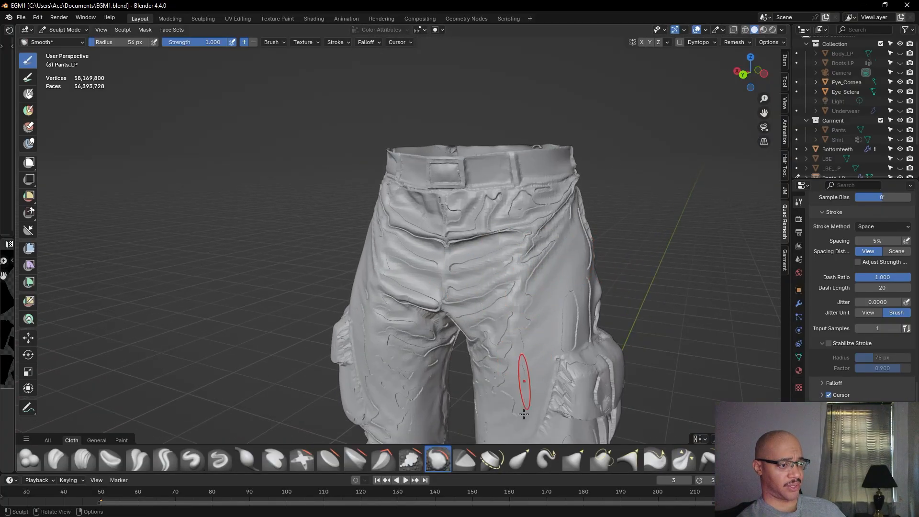
{"action": "scroll", "coordinate": [598, 311], "scroll_direction": "down", "scroll_amount": 5}
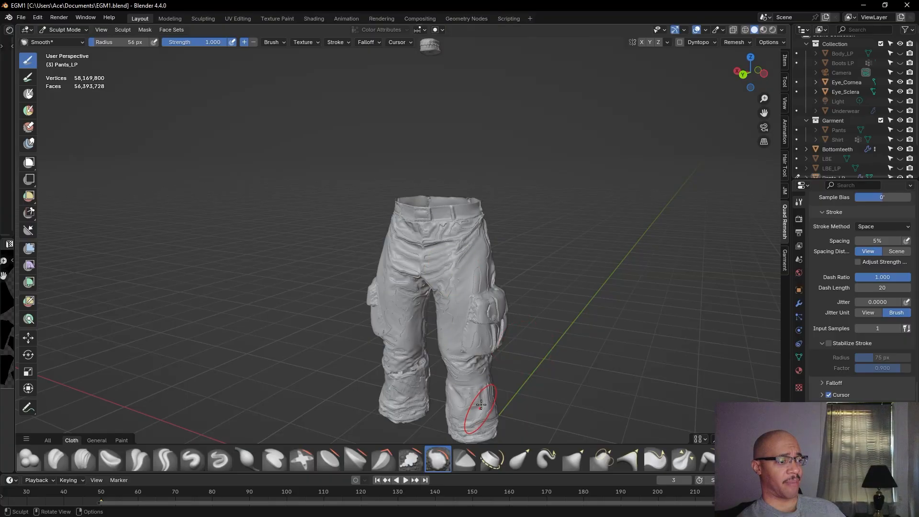